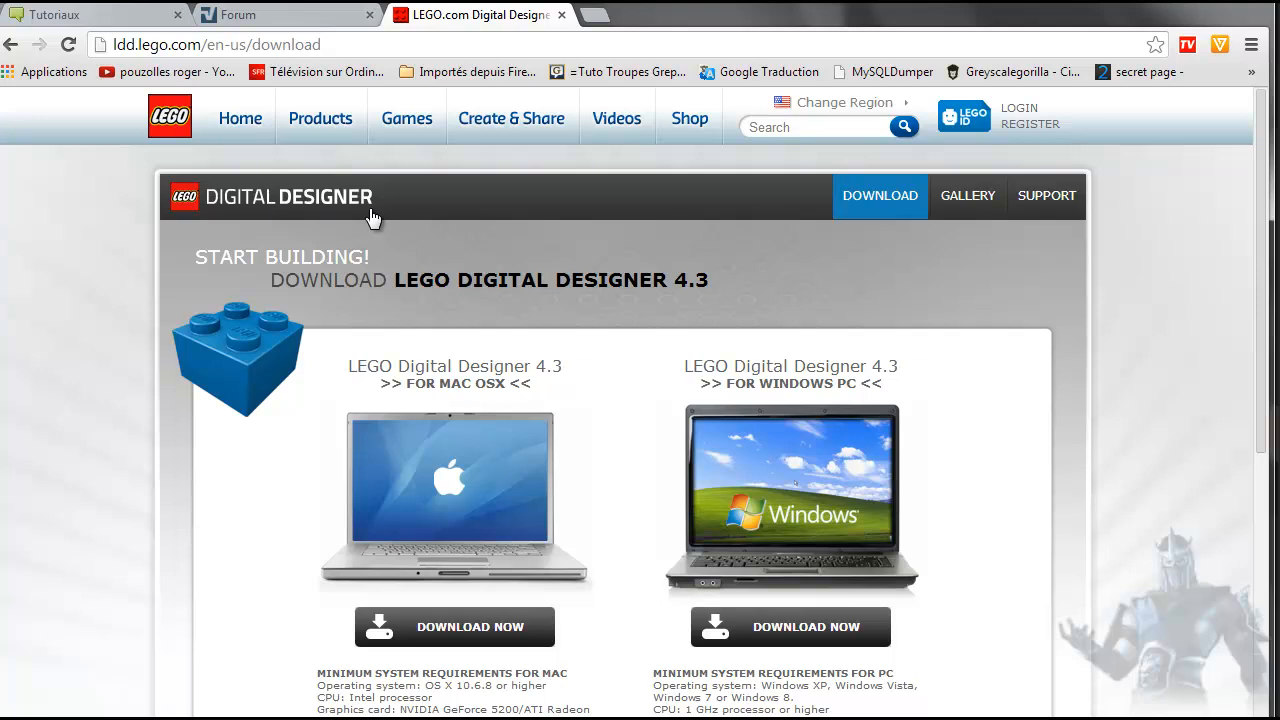
- View the LEGO Digital Designer home page from the Google results, then open the Download - Lego Digital Designer result
left_click(12, 46)
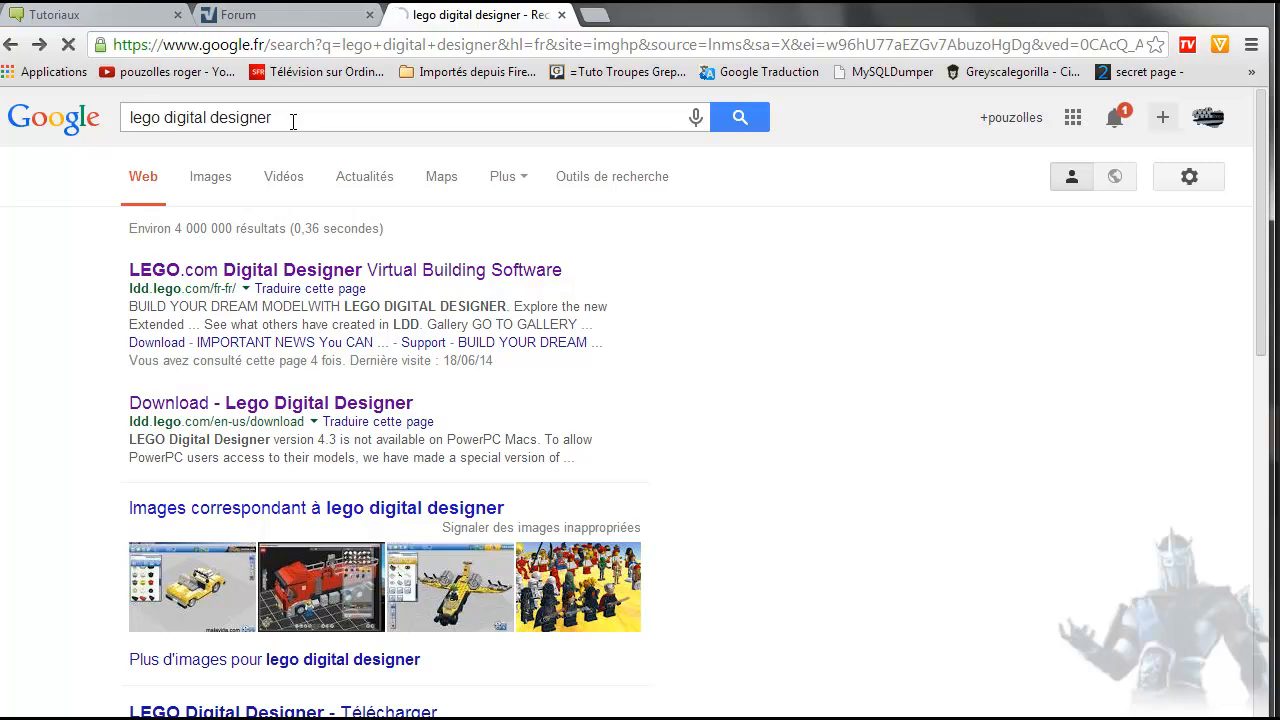
left_click(300, 277)
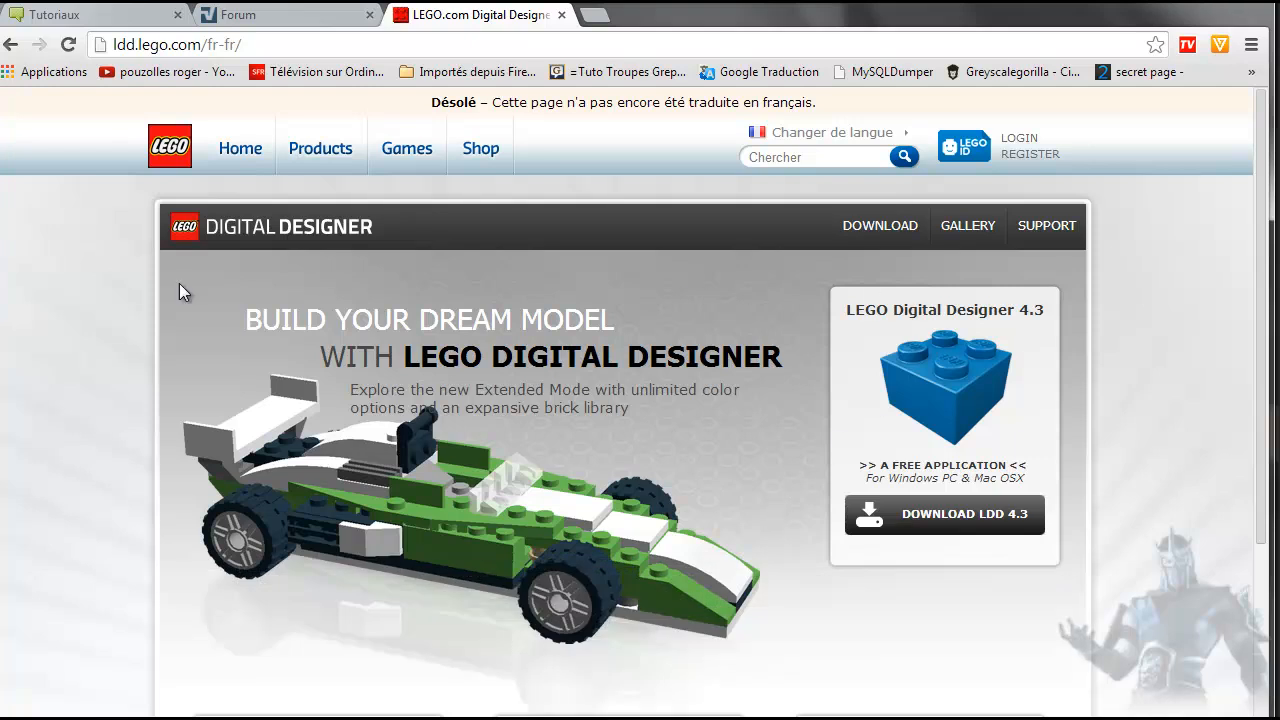
left_click(14, 45)
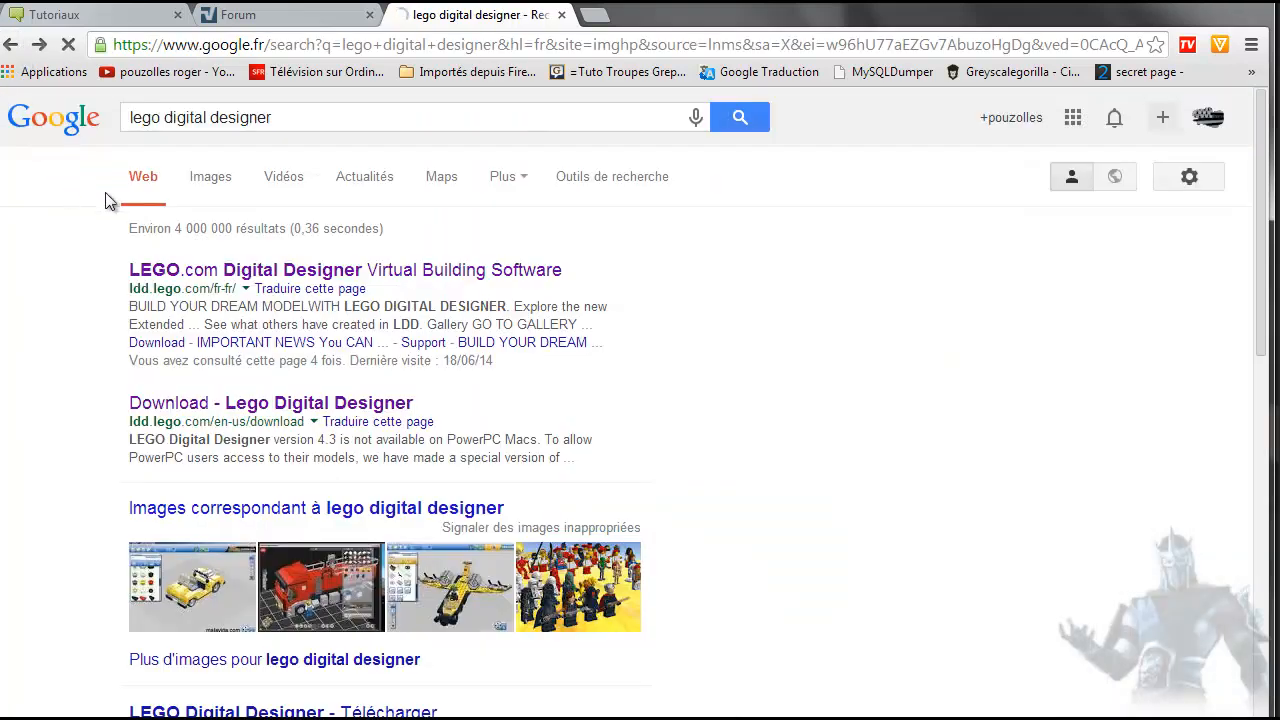
left_click(240, 408)
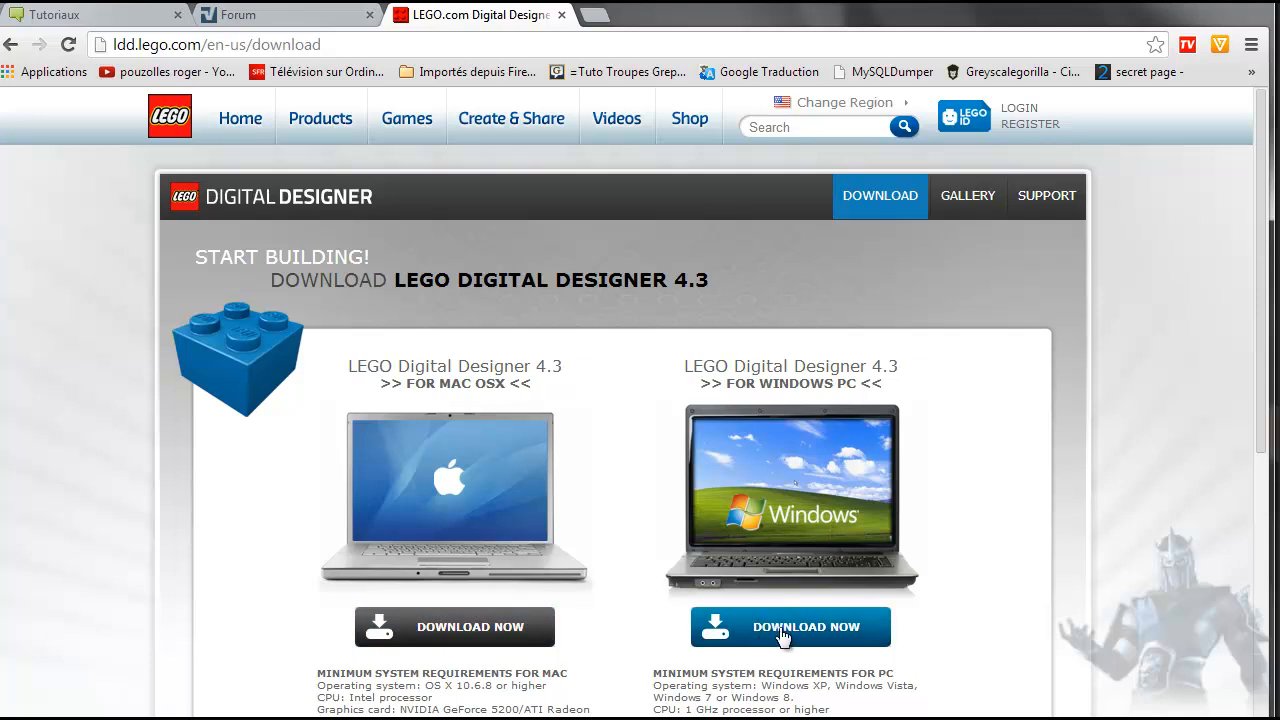
- Examine the minimum system requirements for PC on the download page, particularly the supported Windows versions
scroll(966, 565, "down", 2)
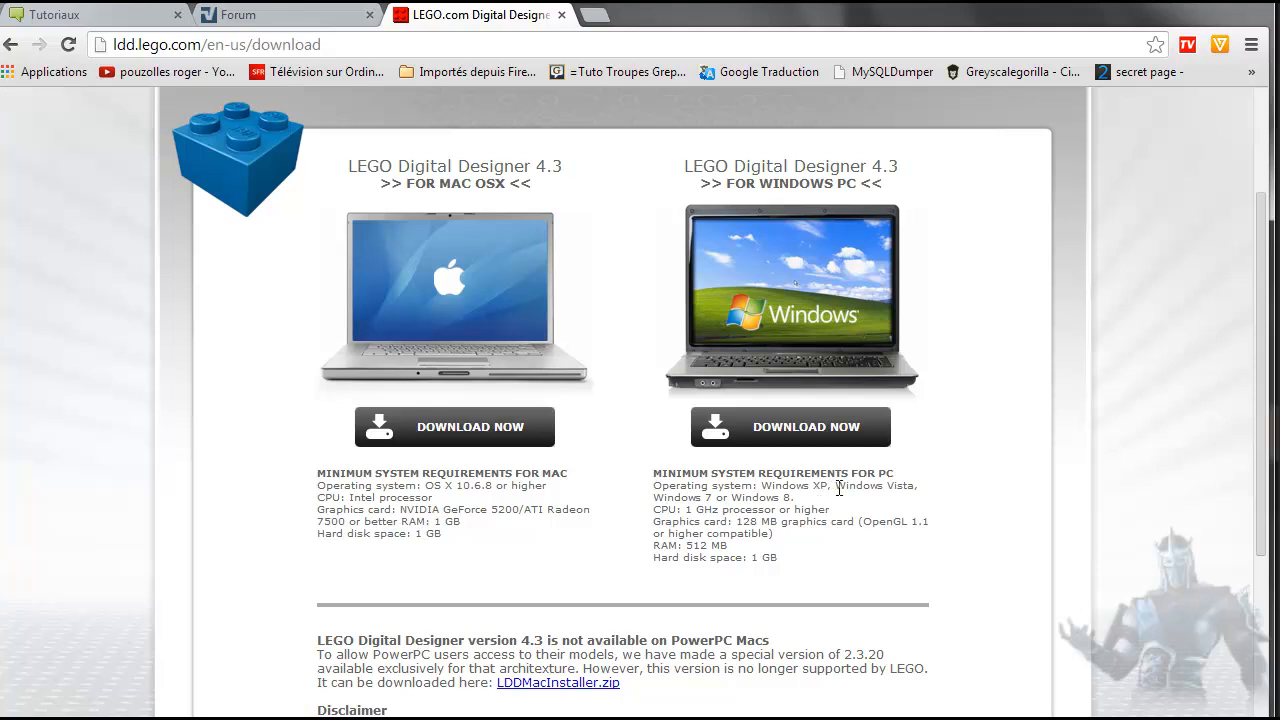
left_click_drag(829, 486, 762, 487)
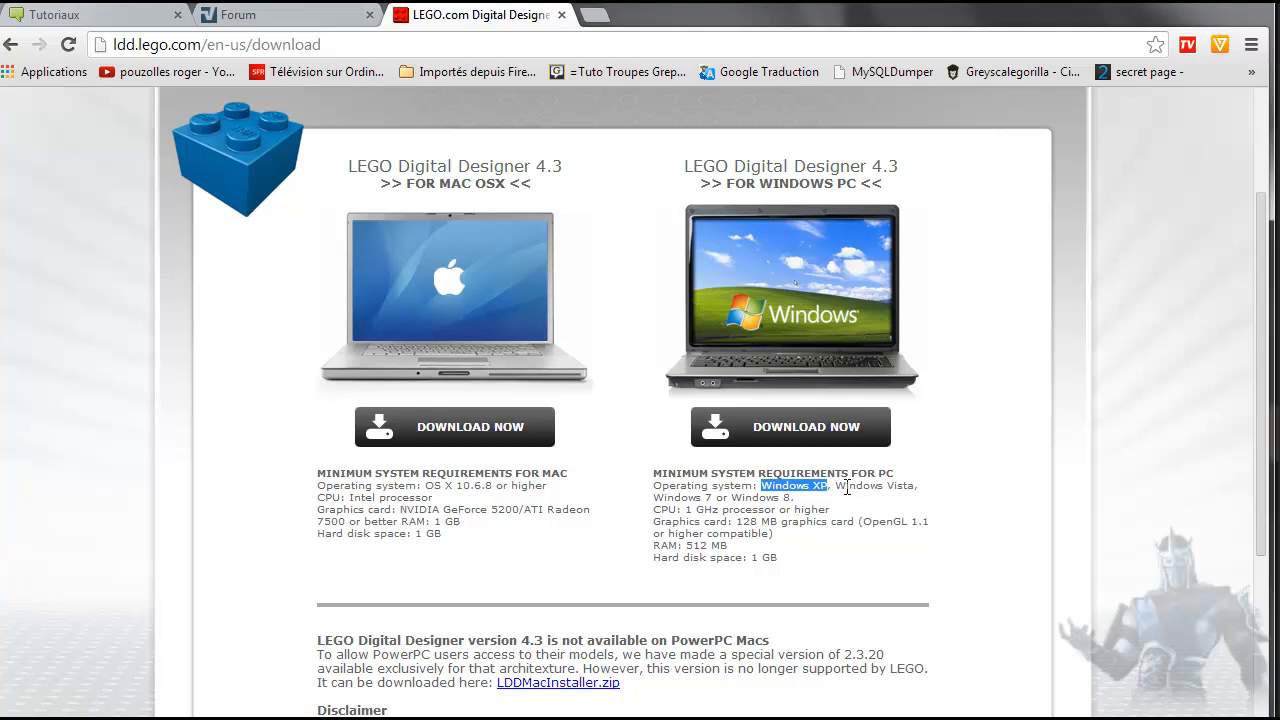
left_click_drag(908, 486, 854, 490)
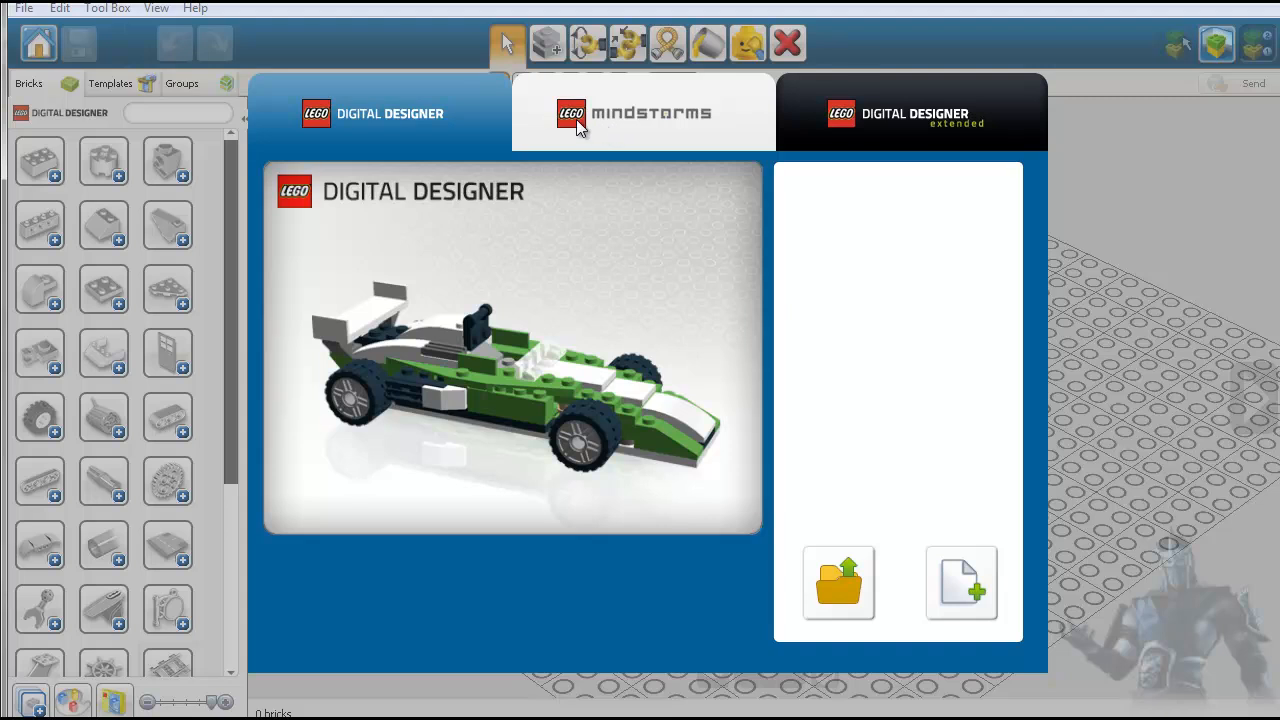
- Open the Basket bot Tribot sample model from the Mindstorms theme in LEGO Digital Designer
left_click(643, 113)
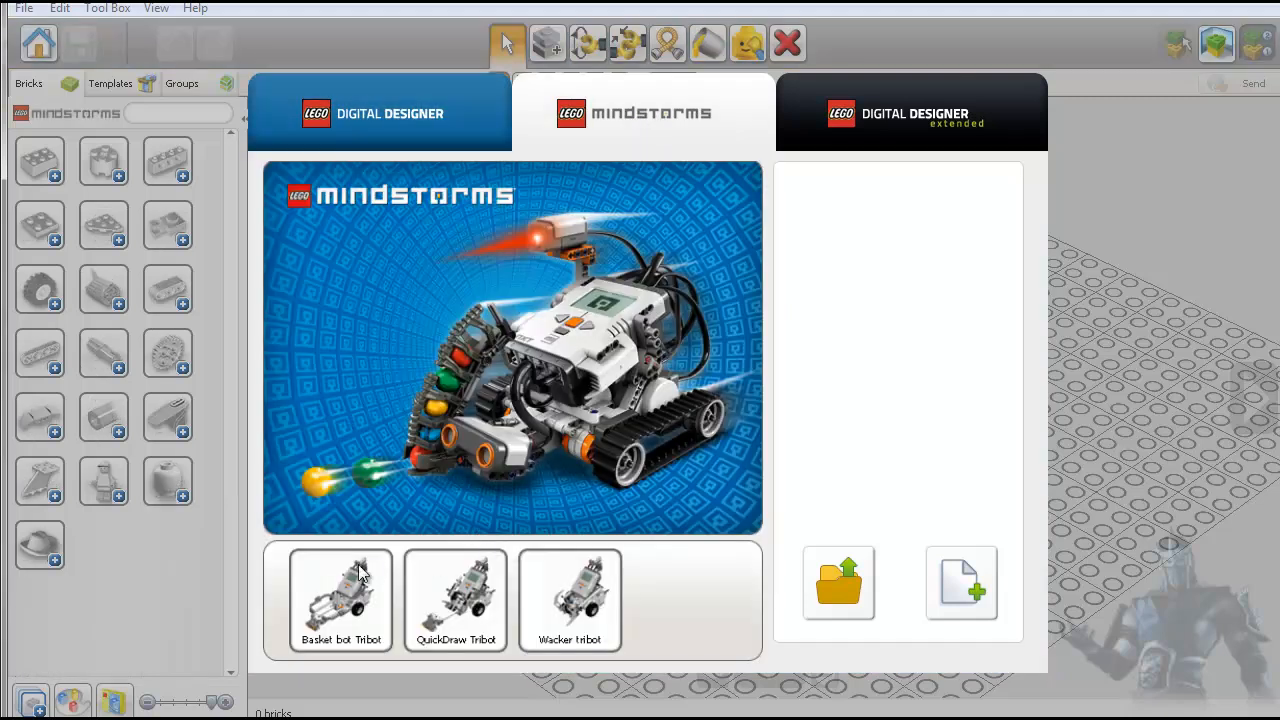
left_click(340, 605)
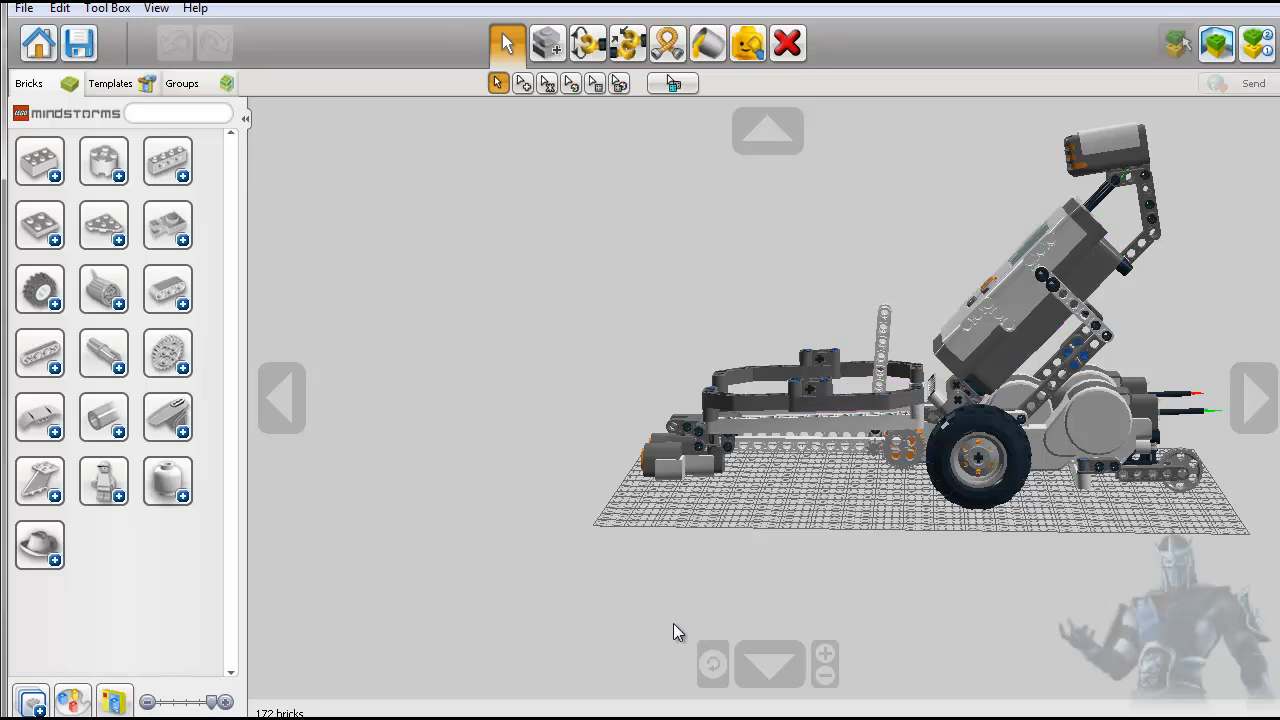
left_click(713, 665)
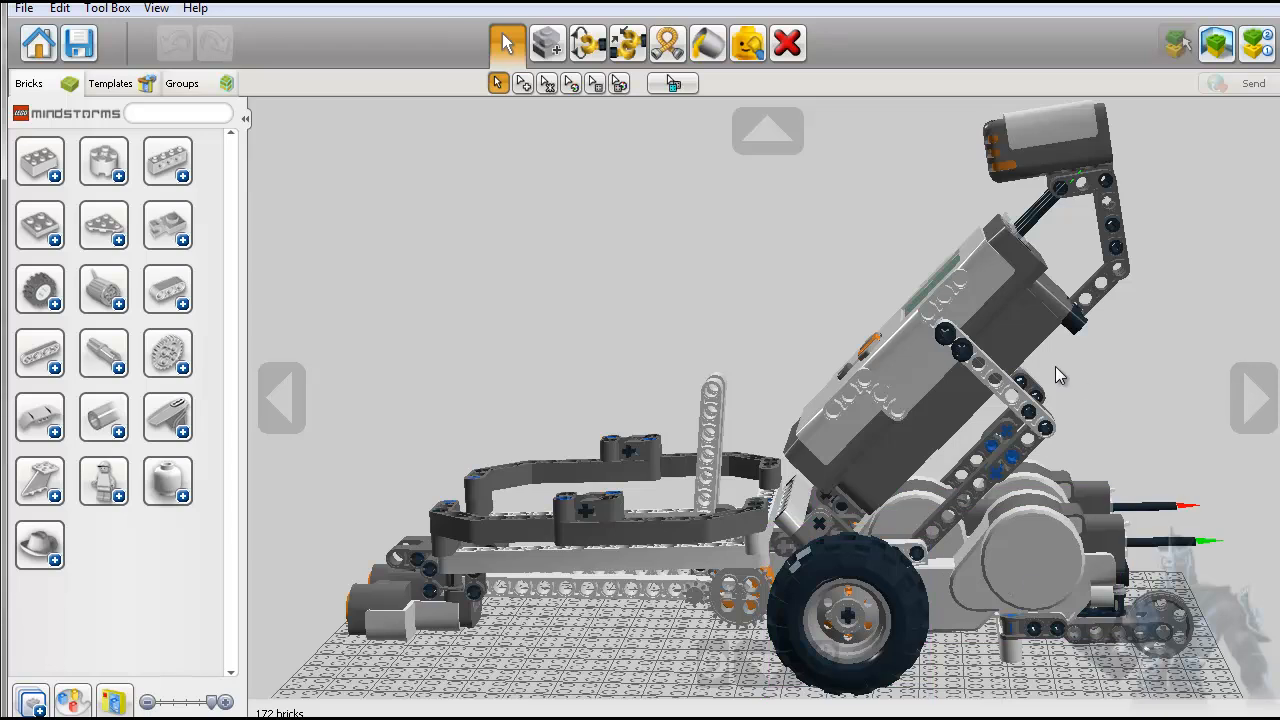
- Close the Basket bot Tribot model without saving and return to the welcome screen
left_click(24, 9)
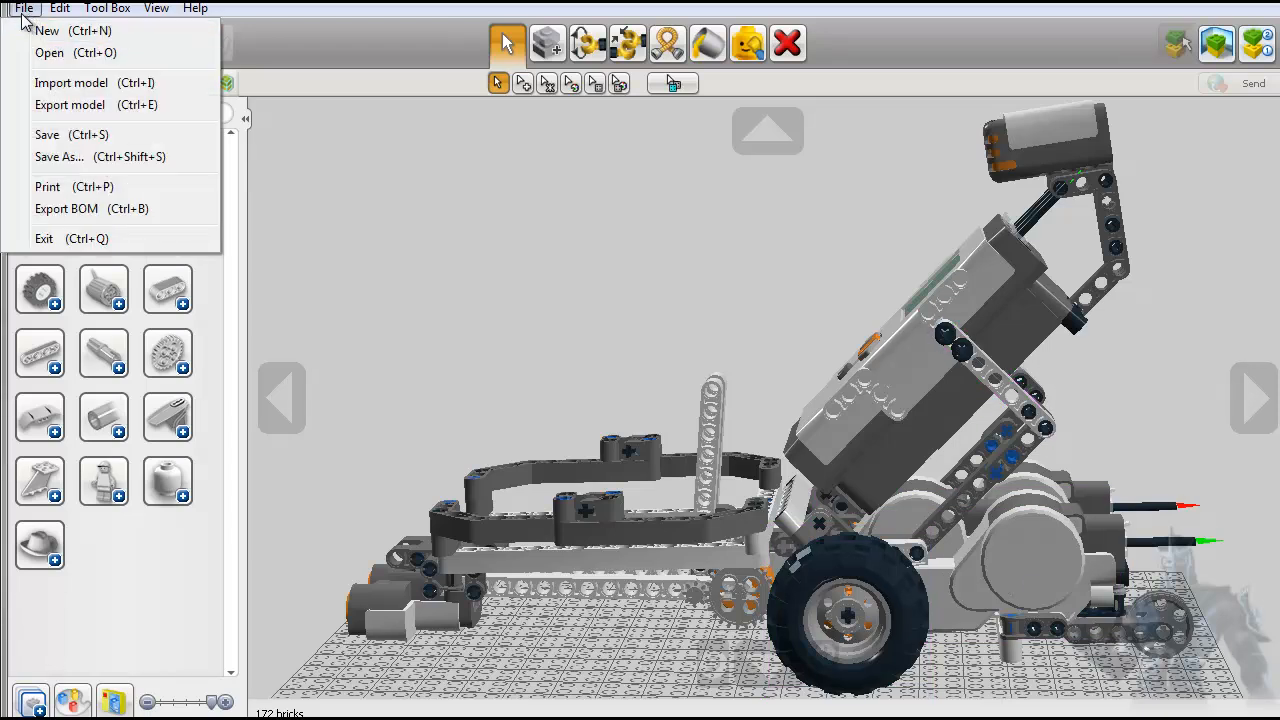
left_click(24, 30)
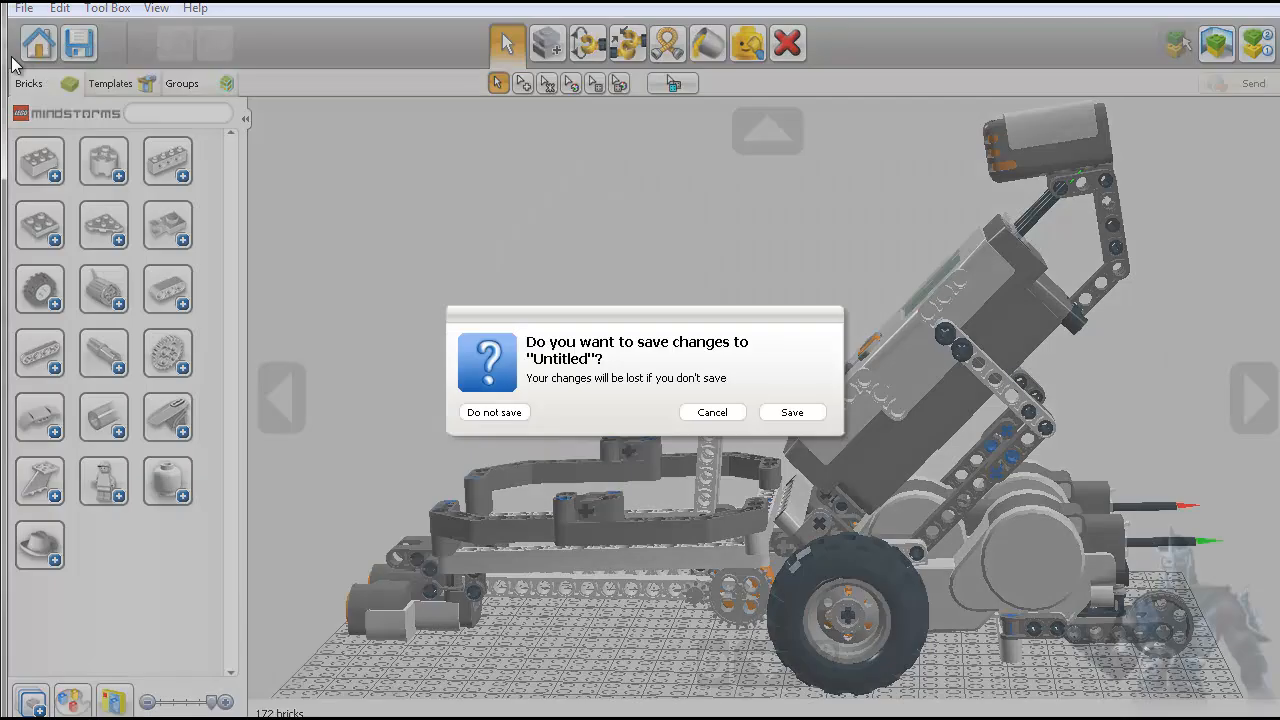
left_click(494, 413)
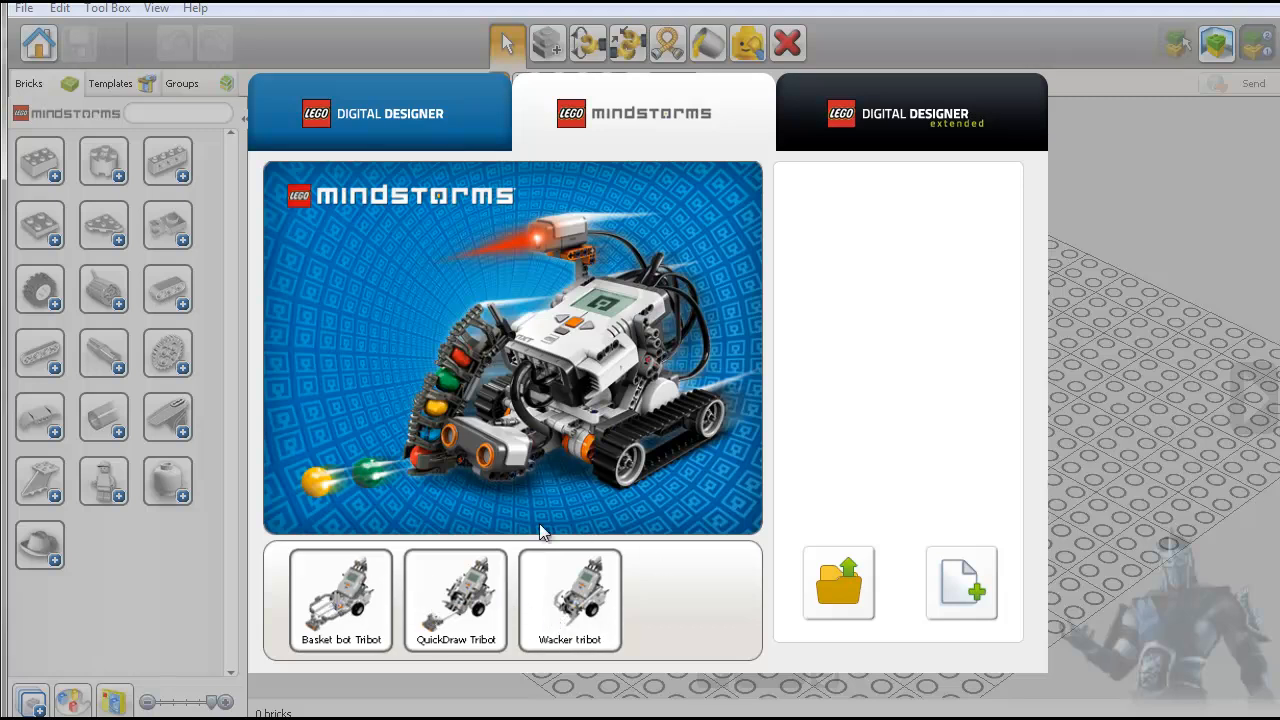
- Start an empty free build in the LEGO Digital Designer Extended theme
left_click(913, 112)
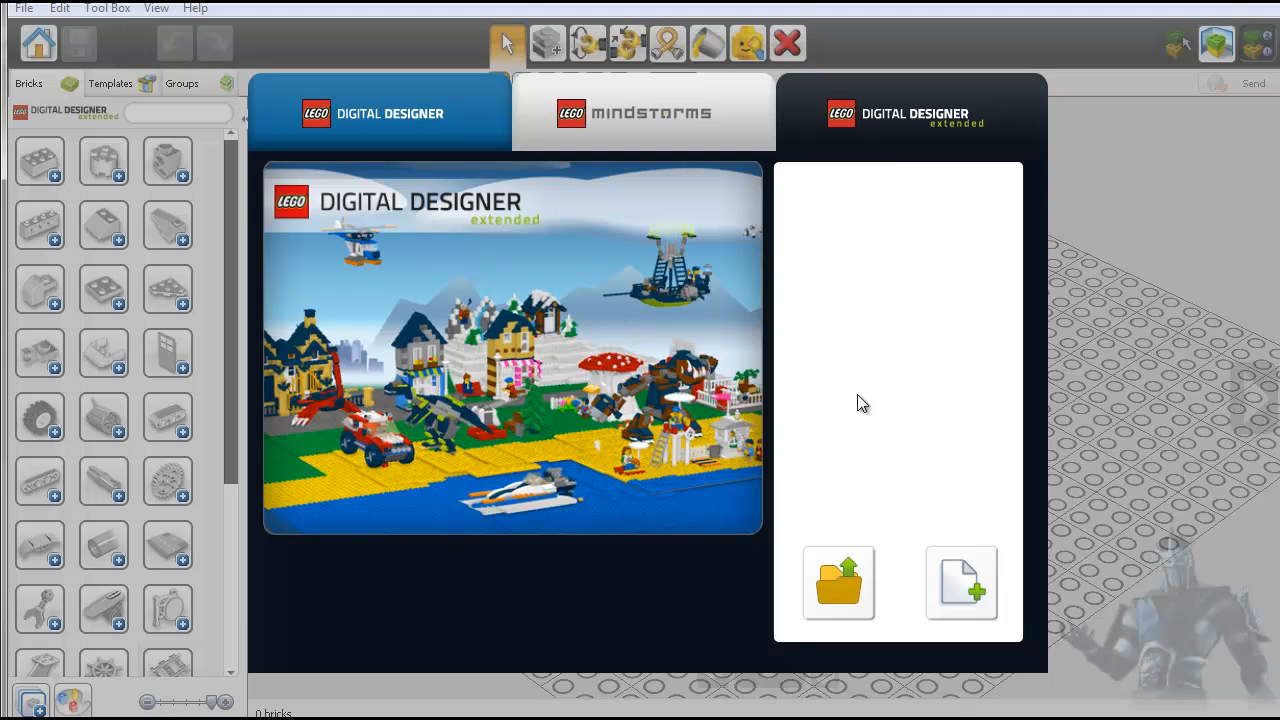
left_click(960, 580)
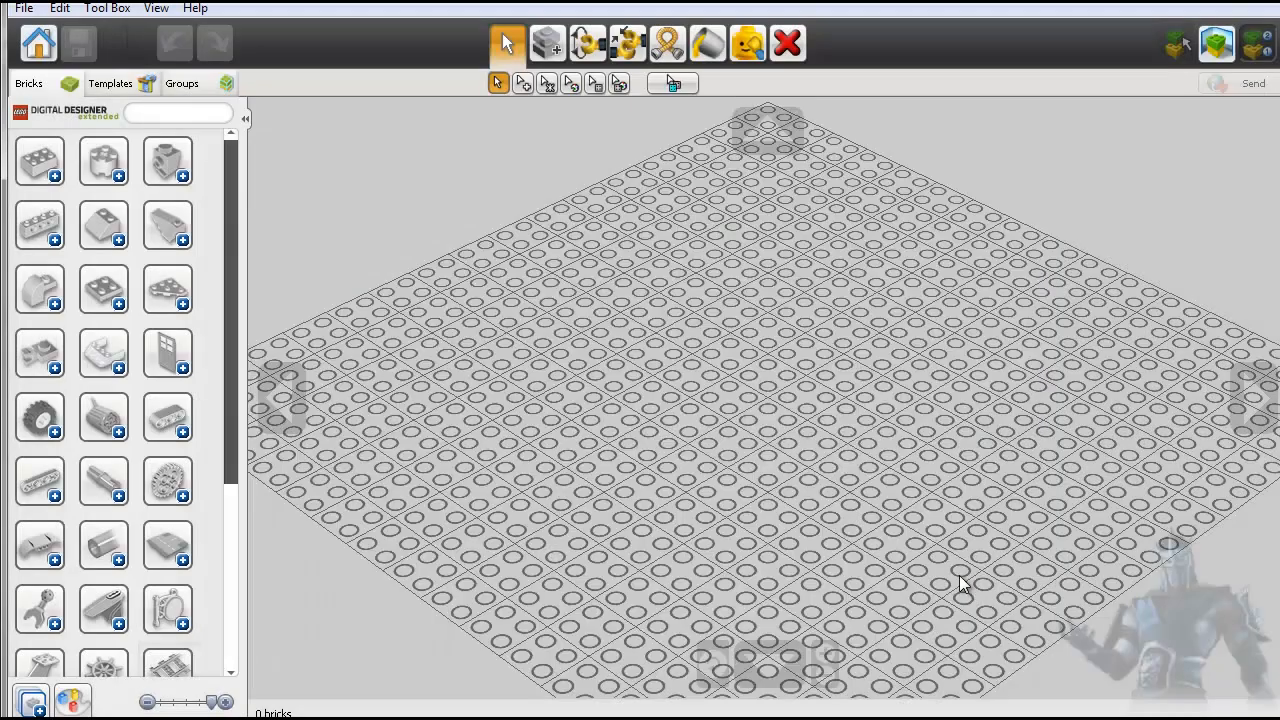
left_click(38, 43)
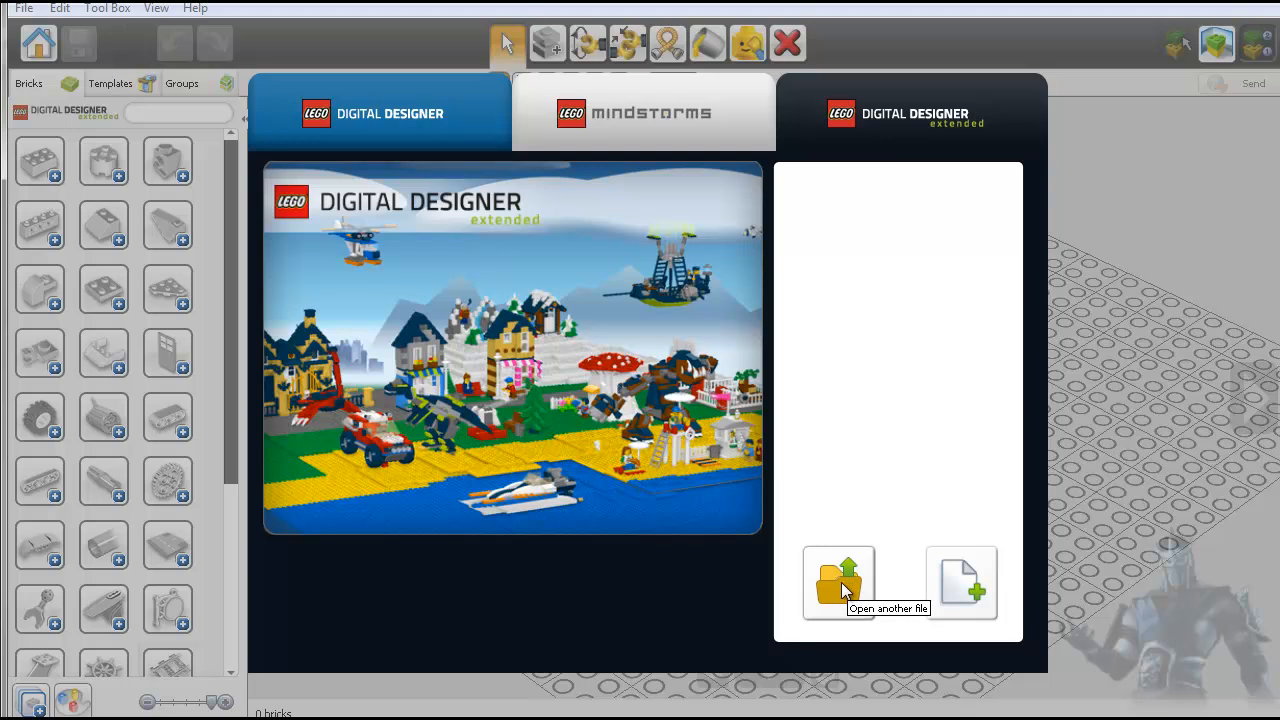
left_click(962, 585)
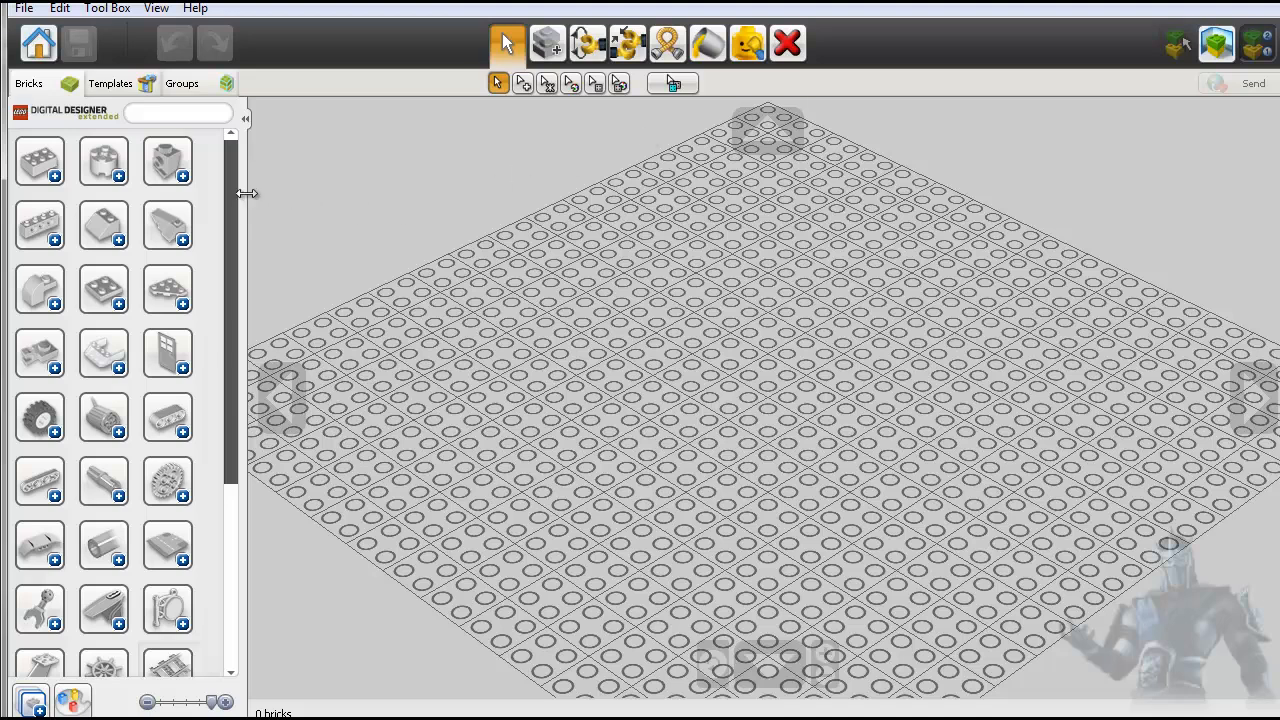
- Browse the brick categories and expand the door and window category to show its parts
left_click_drag(232, 209, 228, 439)
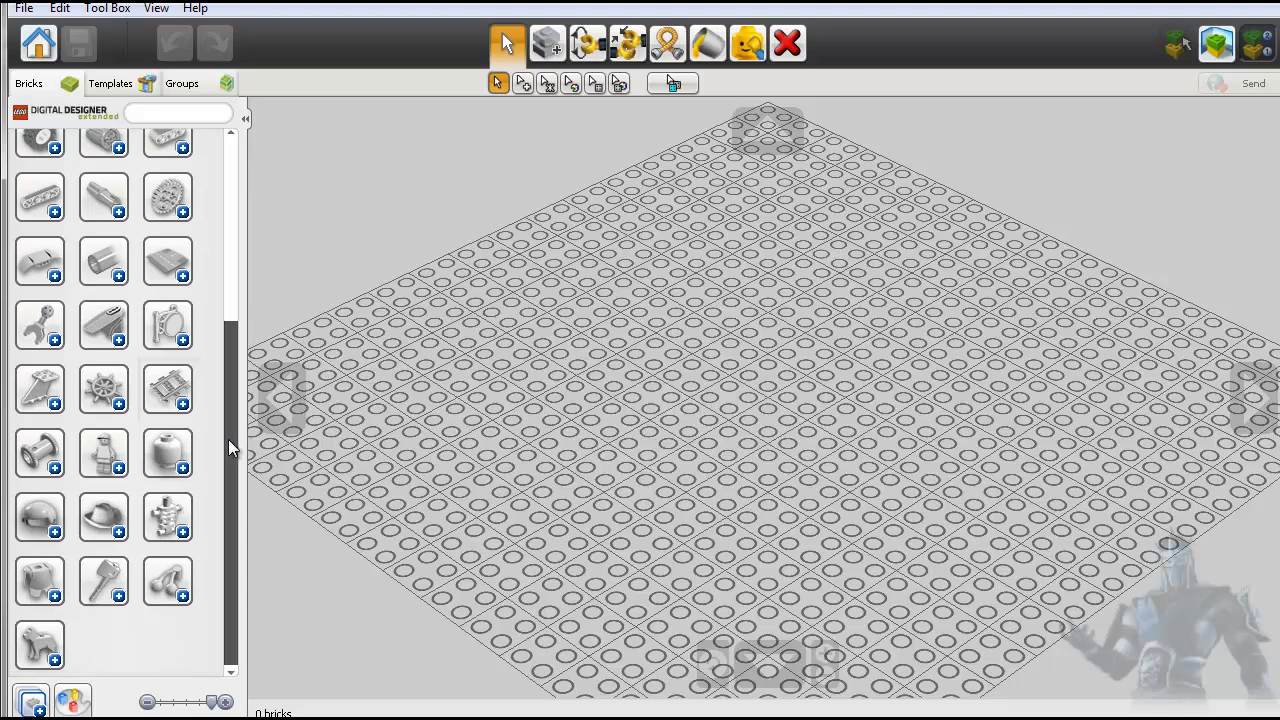
left_click_drag(216, 365, 221, 451)
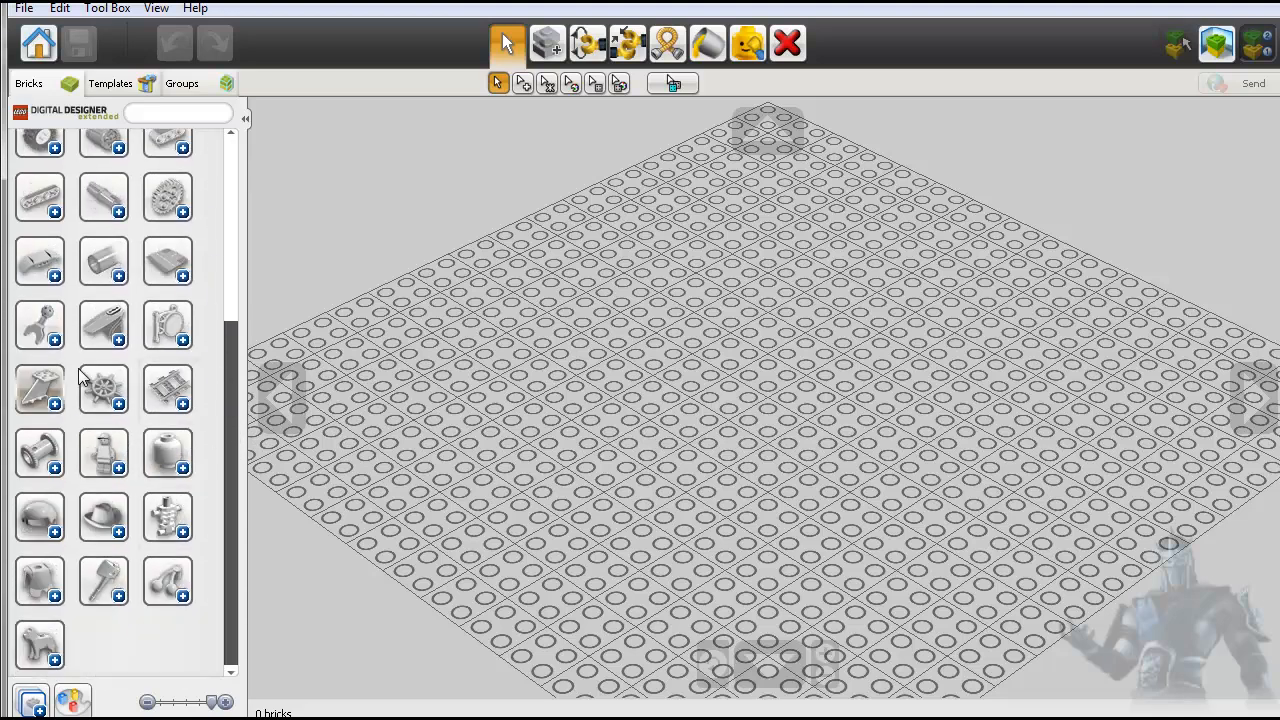
left_click_drag(223, 407, 221, 175)
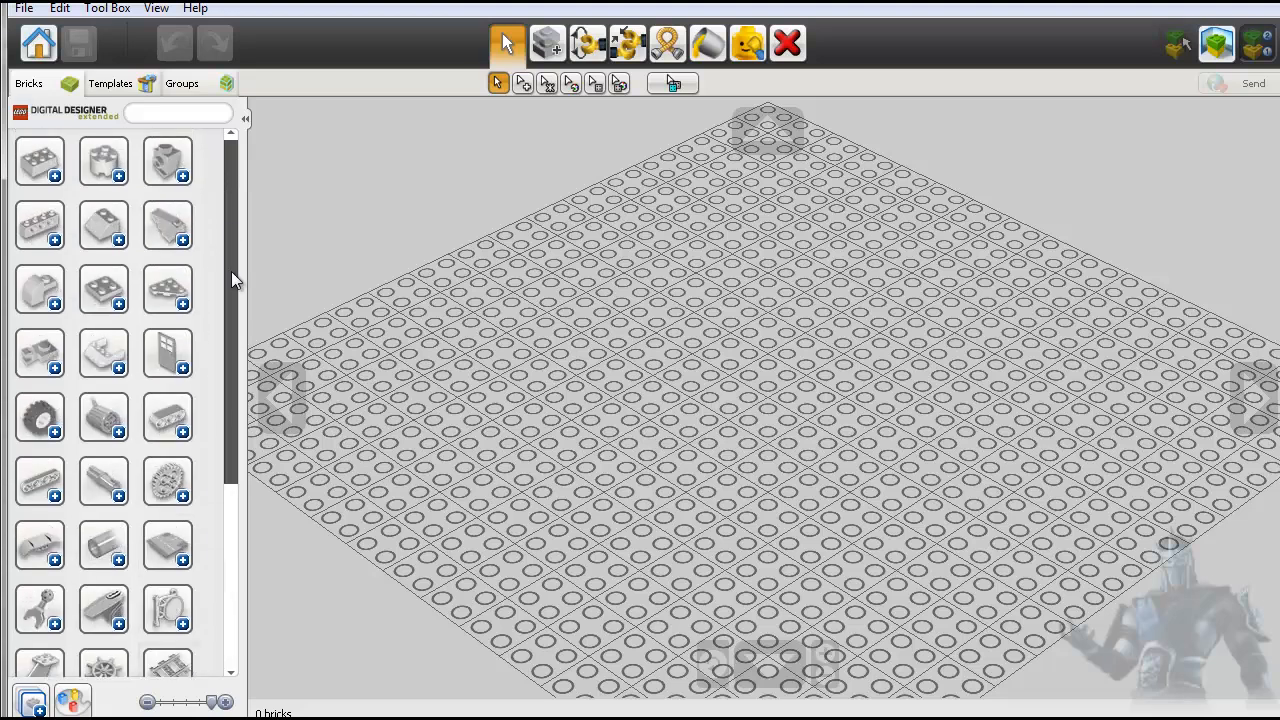
left_click(182, 370)
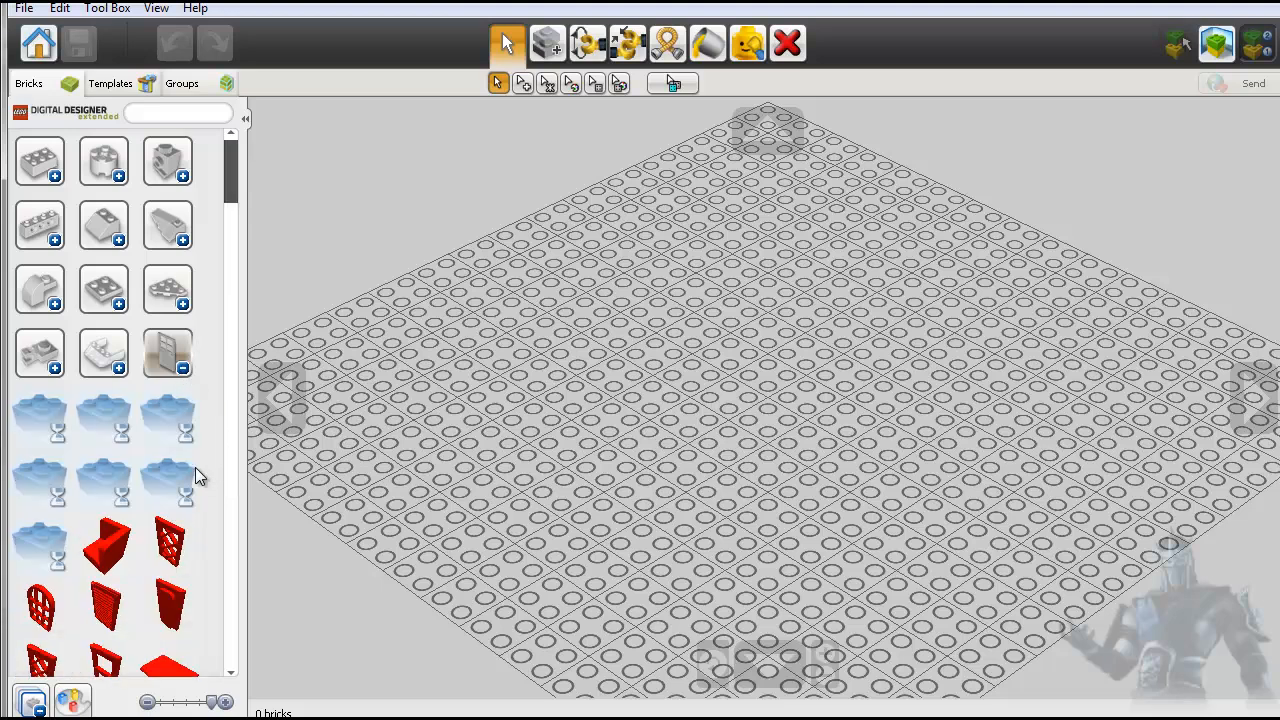
scroll(225, 208, "down", 3)
left_click_drag(232, 202, 232, 240)
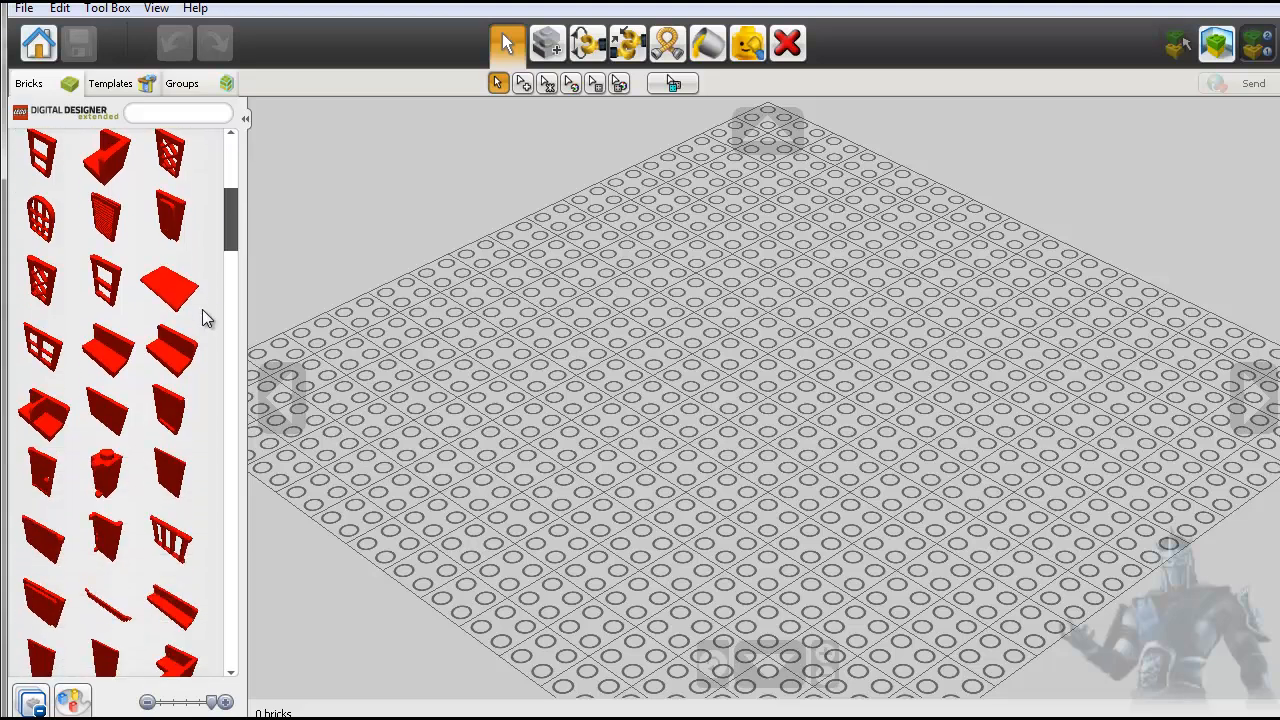
- Place a red WALL ELEMENT 1X2X1 on the empty baseplate
left_click(172, 352)
left_click(595, 430)
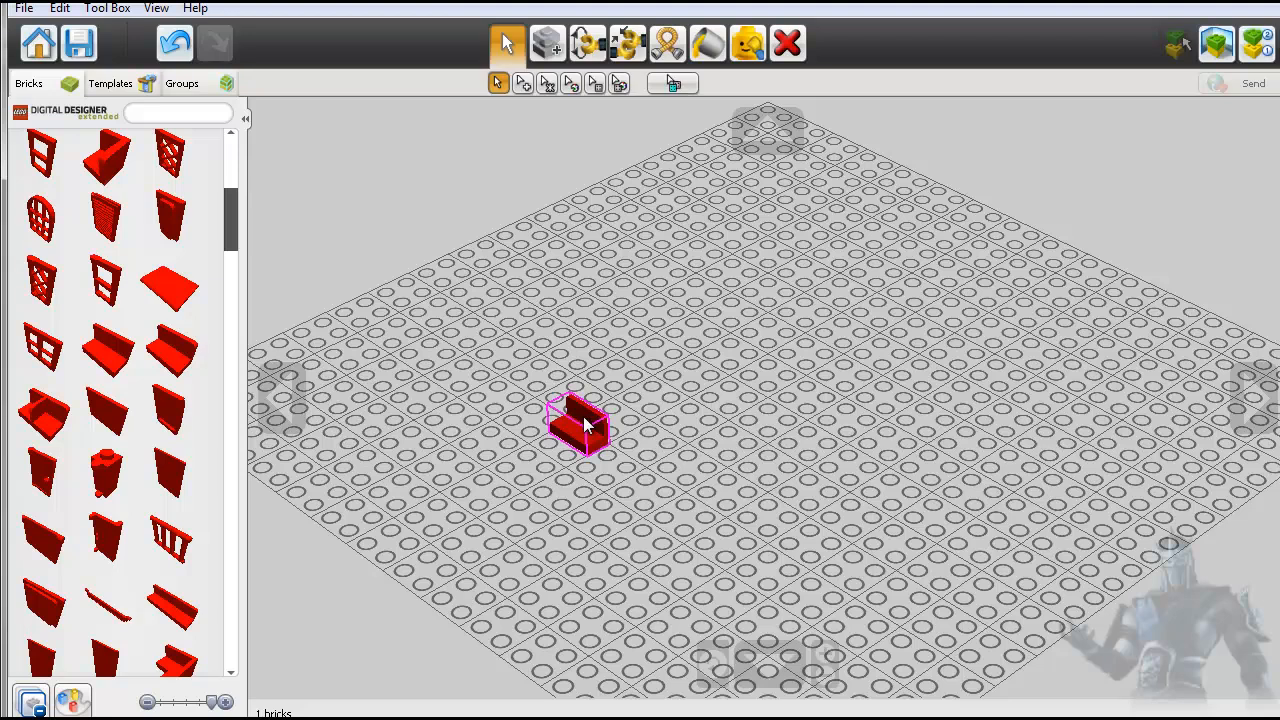
scroll(585, 477, "up", 3)
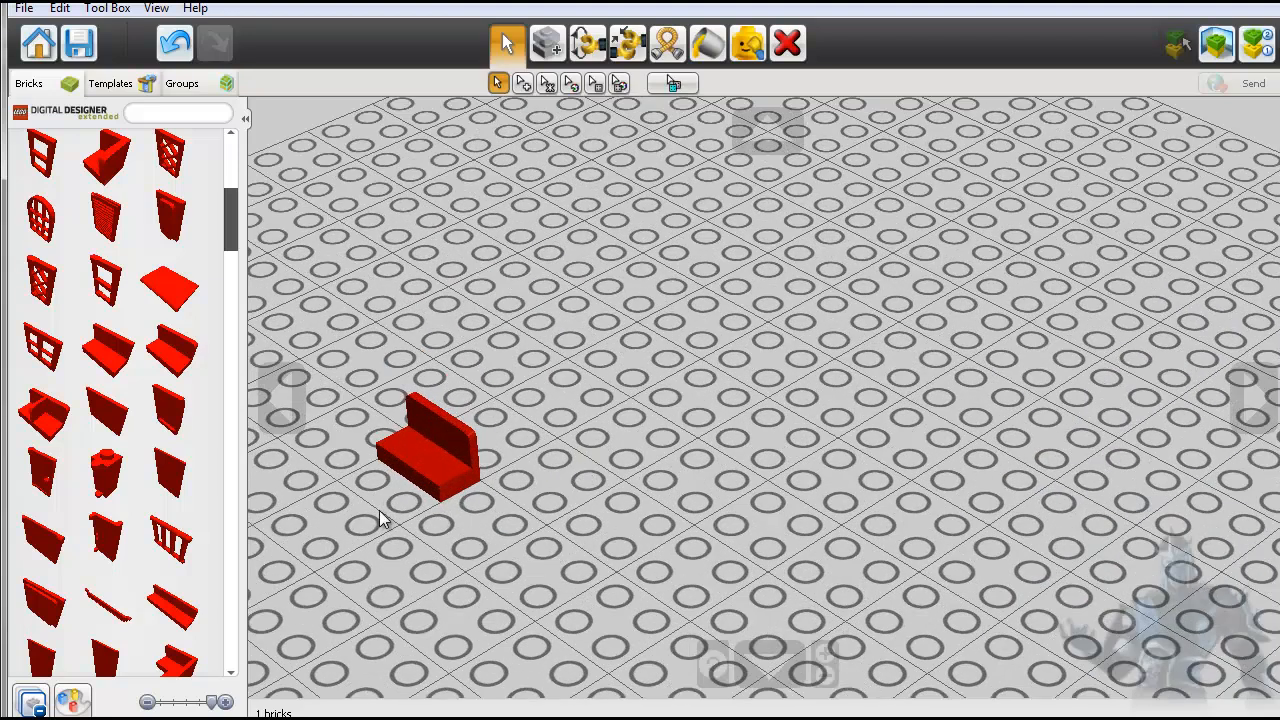
scroll(380, 519, "up", 2)
scroll(382, 519, "down", 1)
left_click(714, 672)
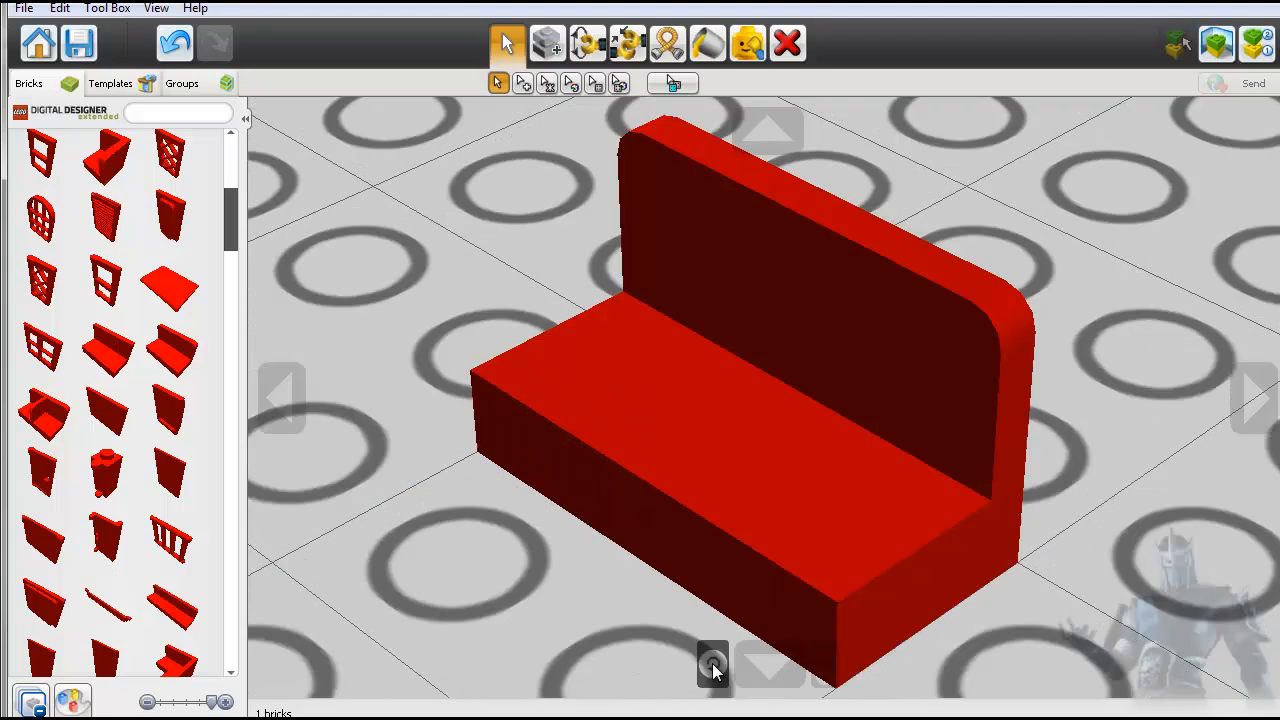
- Delete the red wall element from the baseplate
left_click(619, 467)
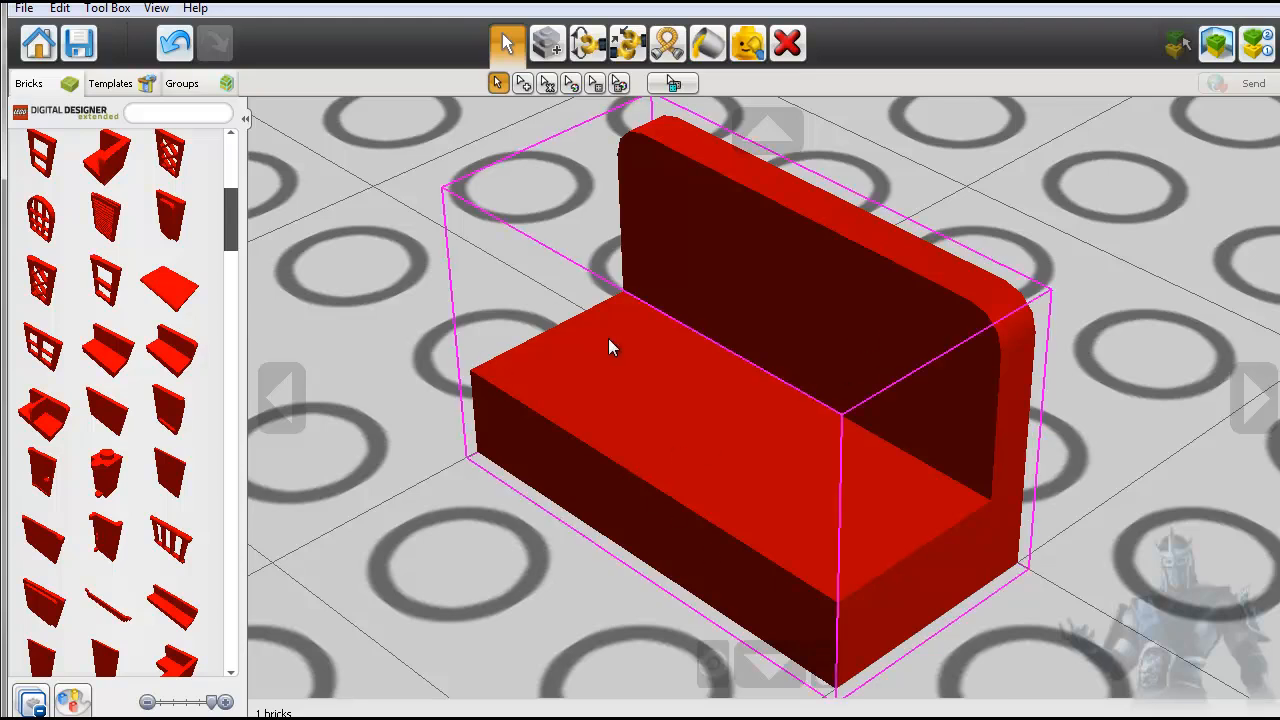
left_click(450, 405)
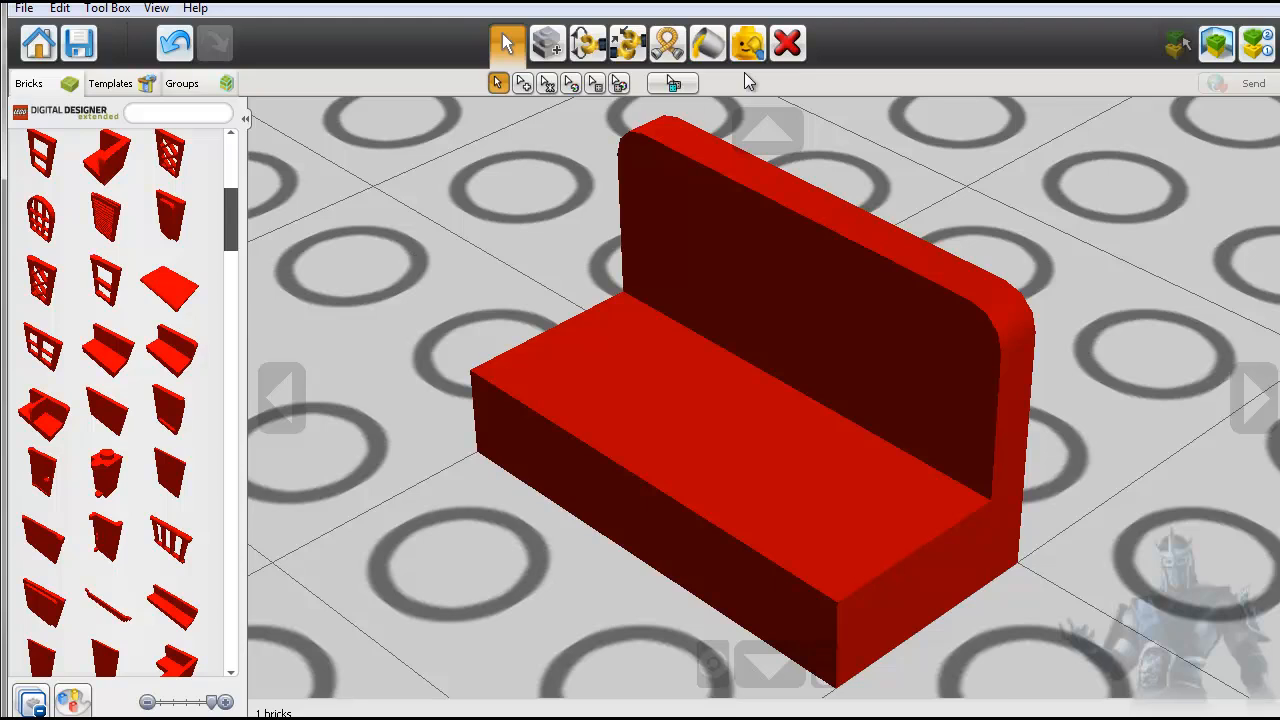
left_click(787, 43)
left_click(758, 290)
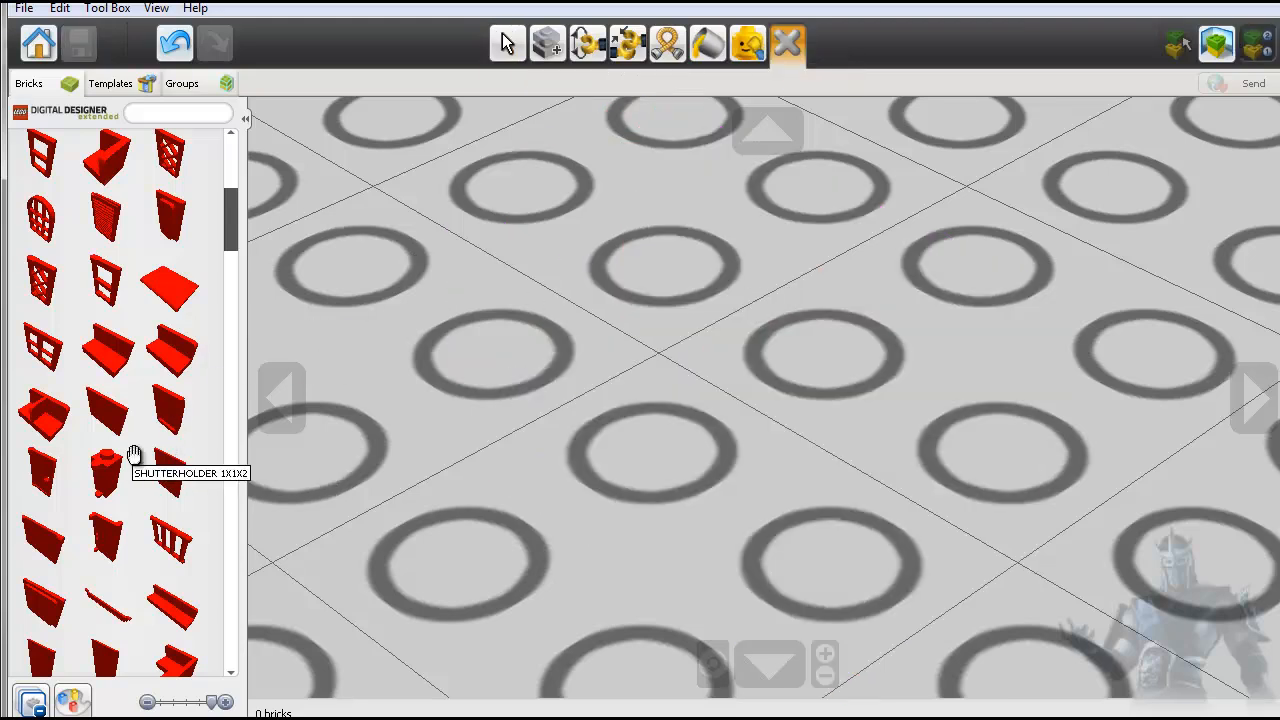
- Place a red CAVITY W. IRON LATTICE arched window upright near the middle of the baseplate
left_click(39, 228)
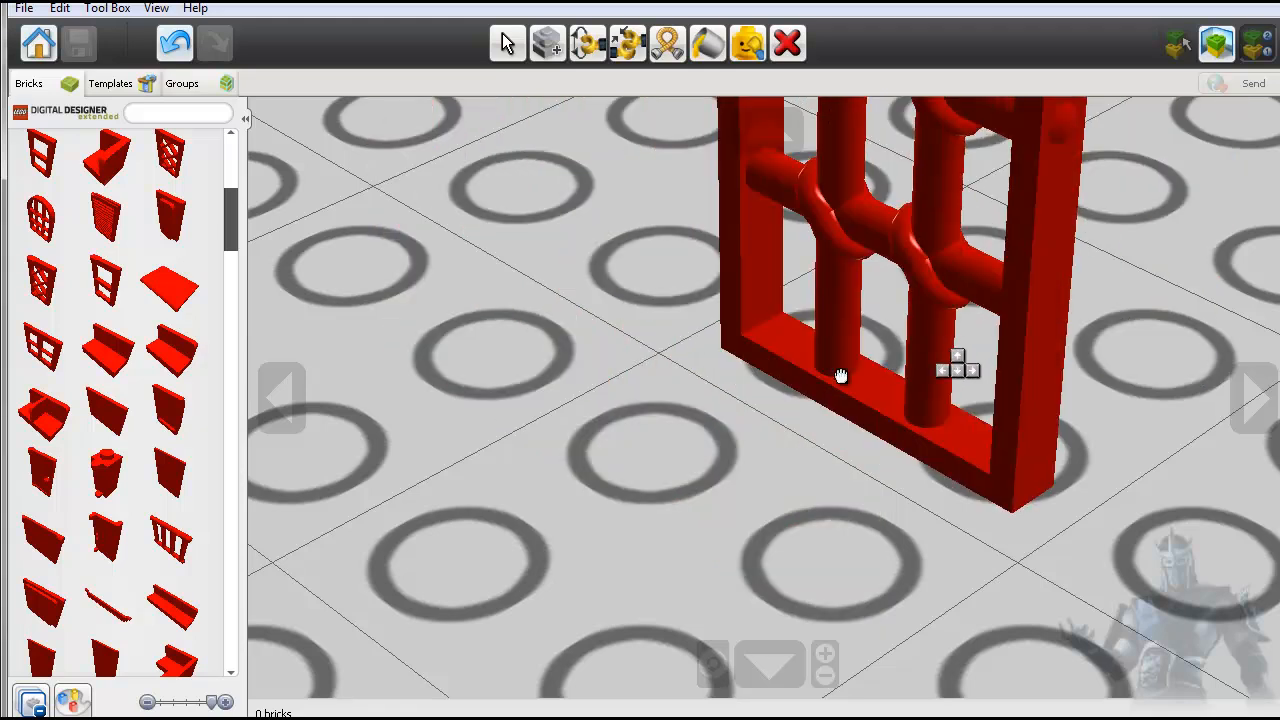
scroll(676, 408, "down", 5)
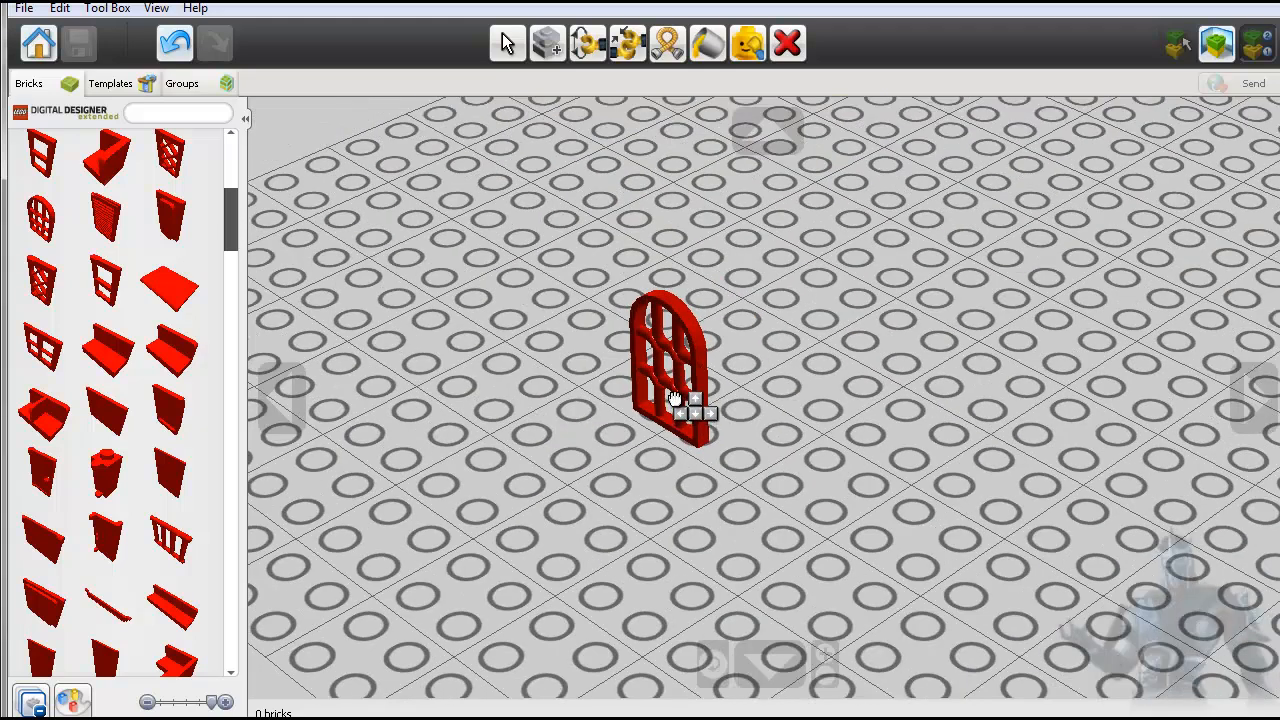
scroll(676, 405, "down", 5)
scroll(676, 396, "down", 3)
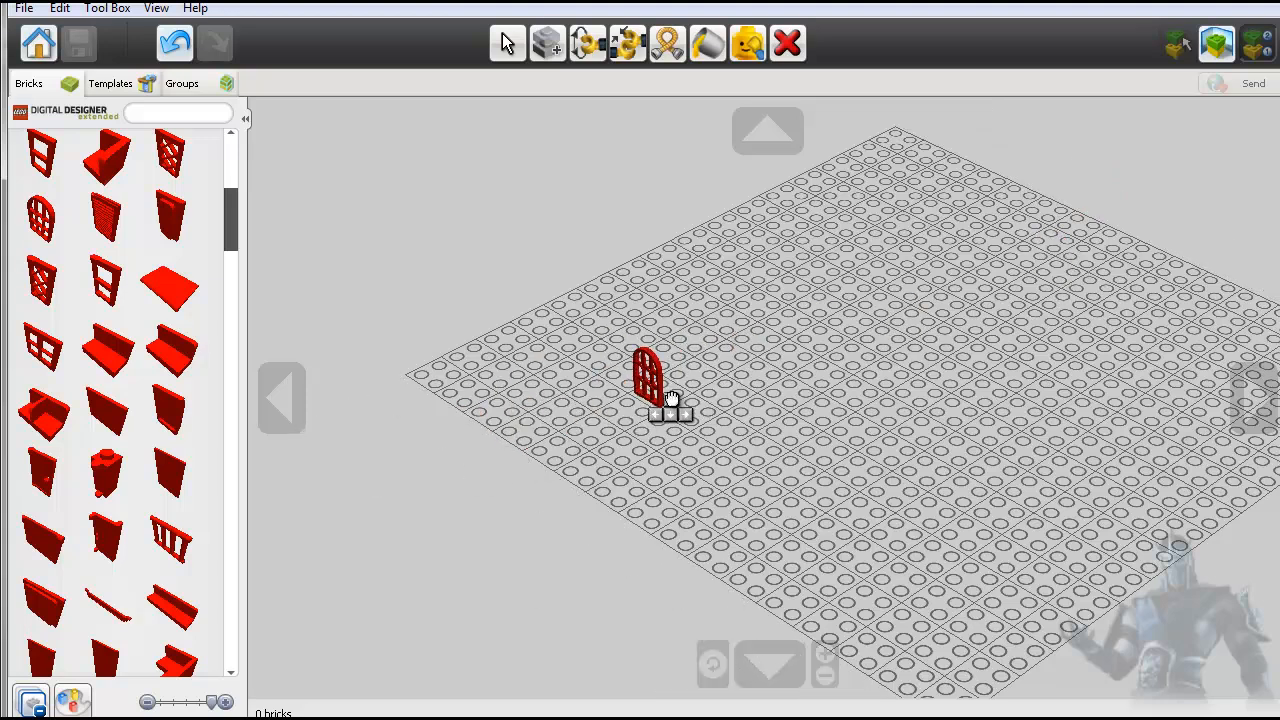
left_click(795, 366)
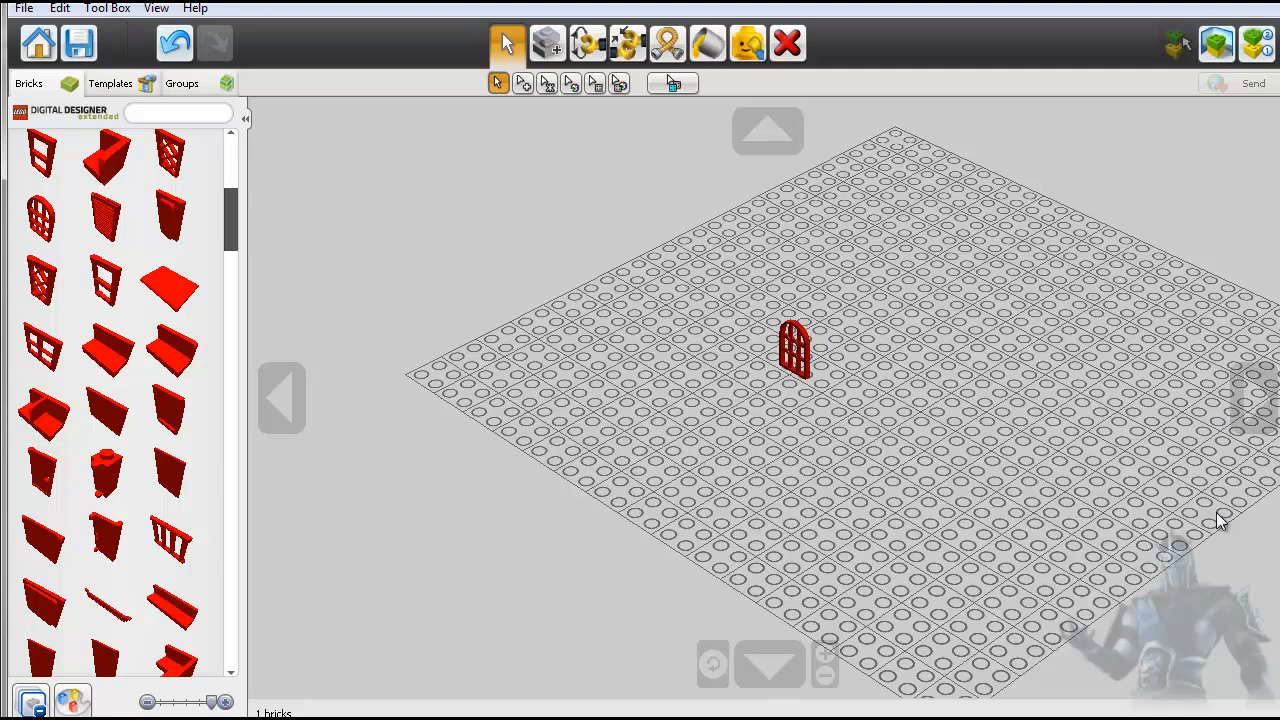
left_click(1257, 405)
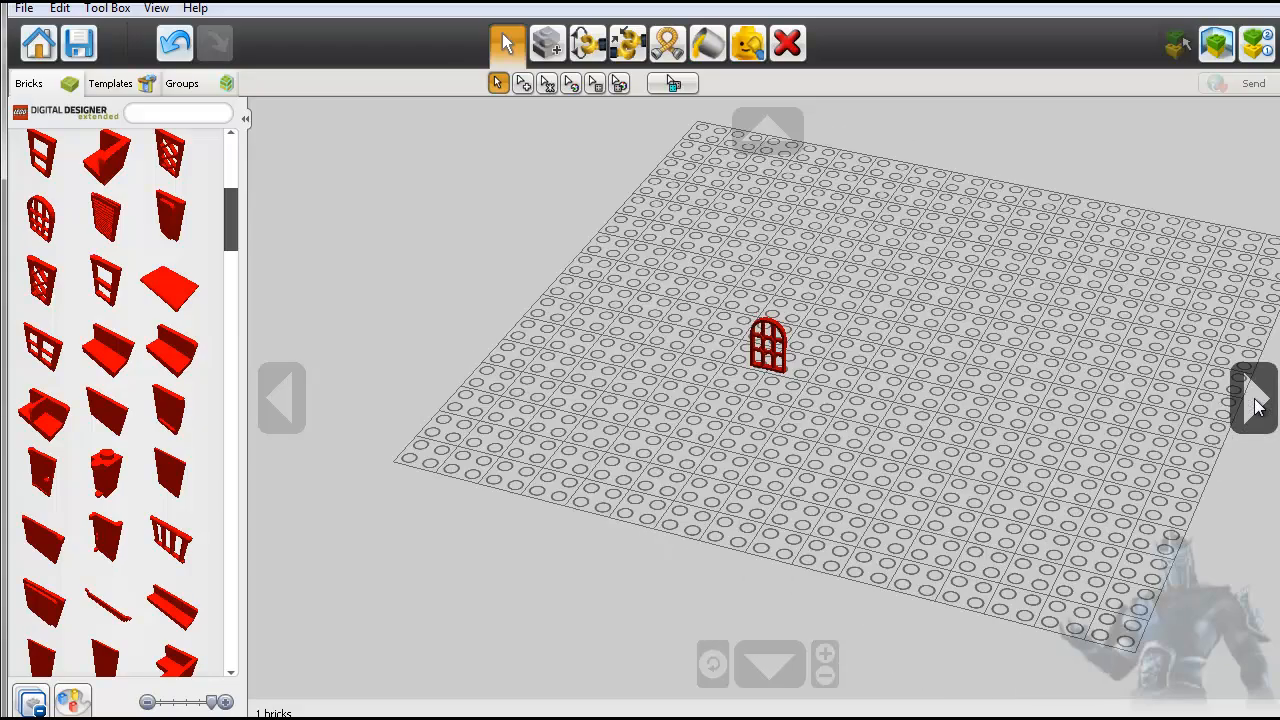
left_click(1257, 405)
left_click(1257, 405)
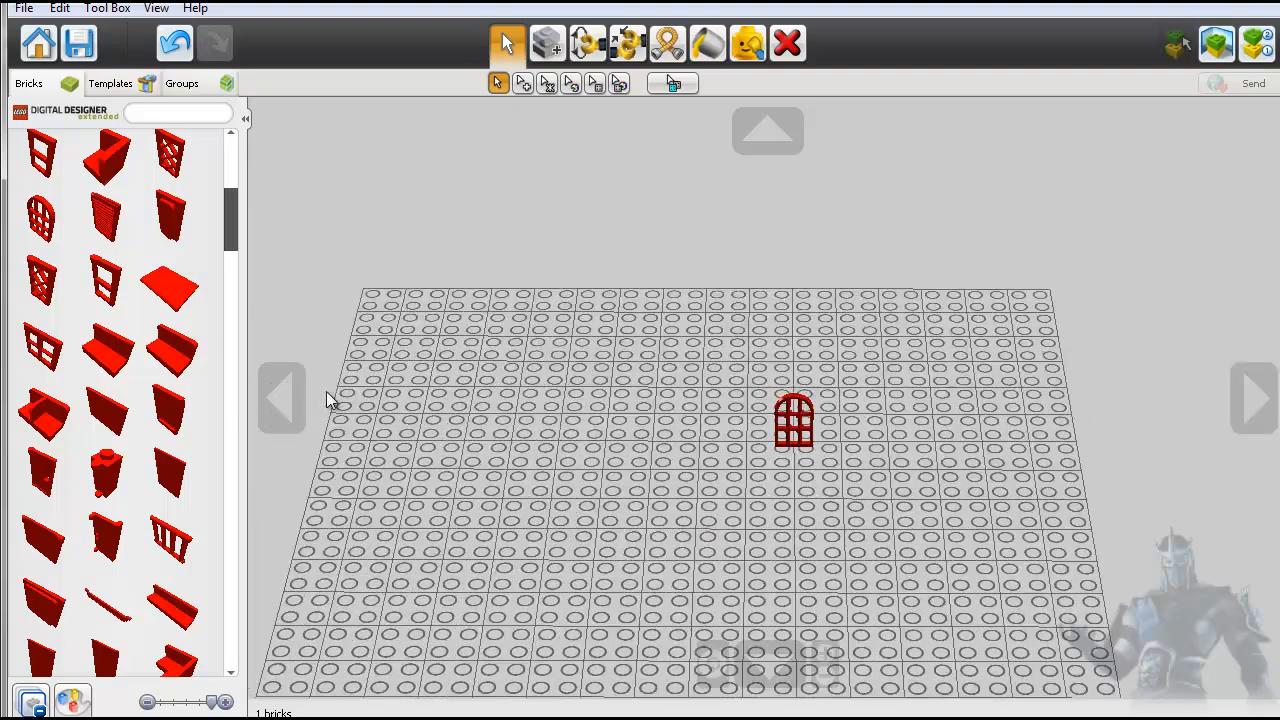
left_click(283, 397)
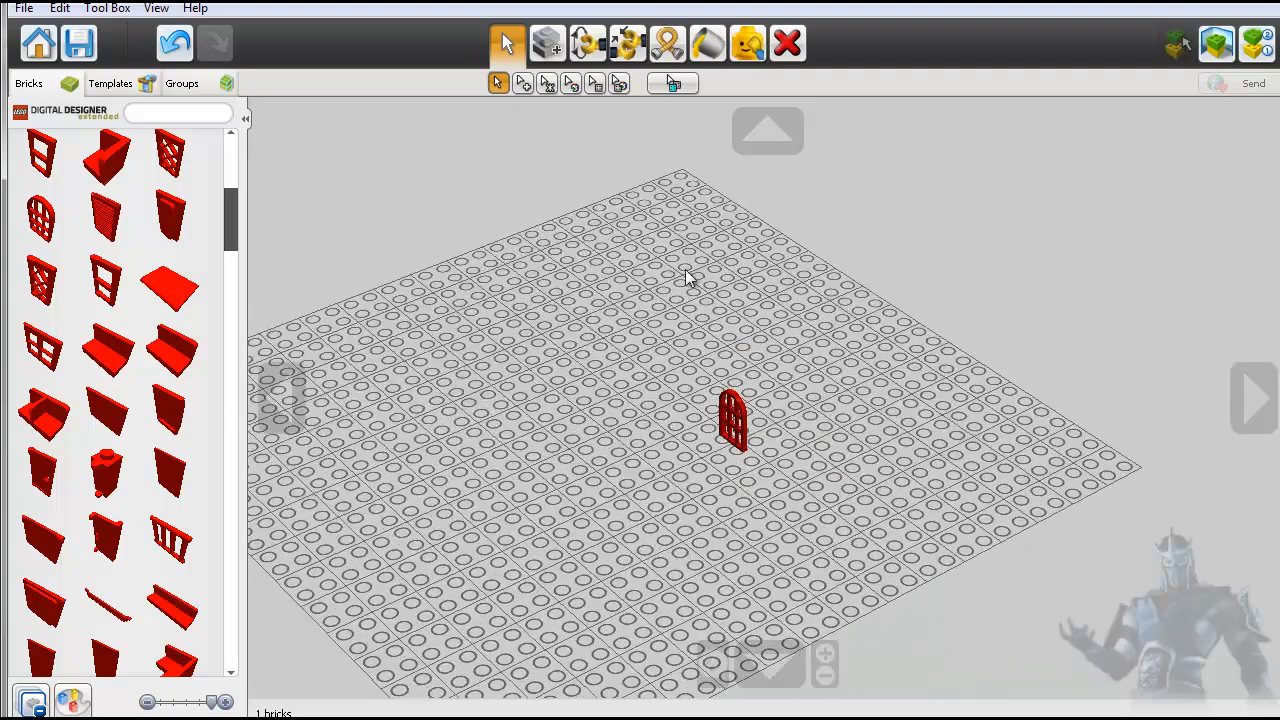
- View the arched window from a near-horizontal angle and again from above the baseplate
left_click(756, 141)
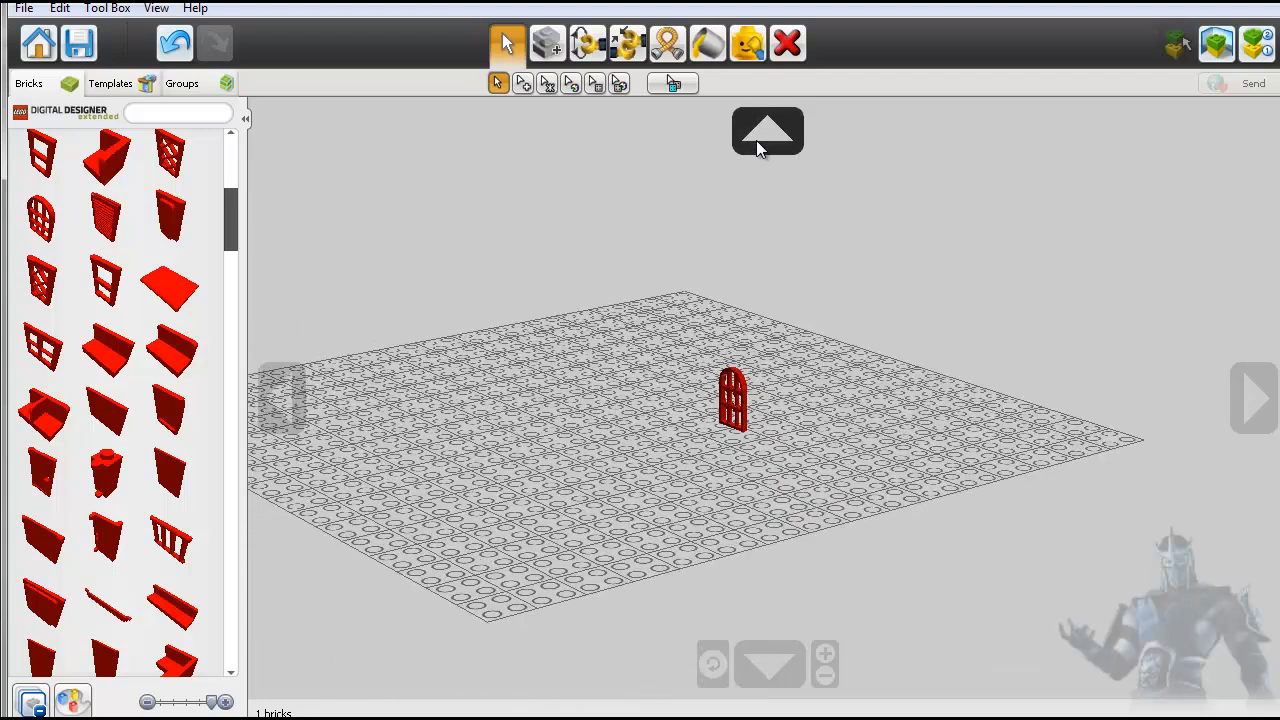
left_click(757, 138)
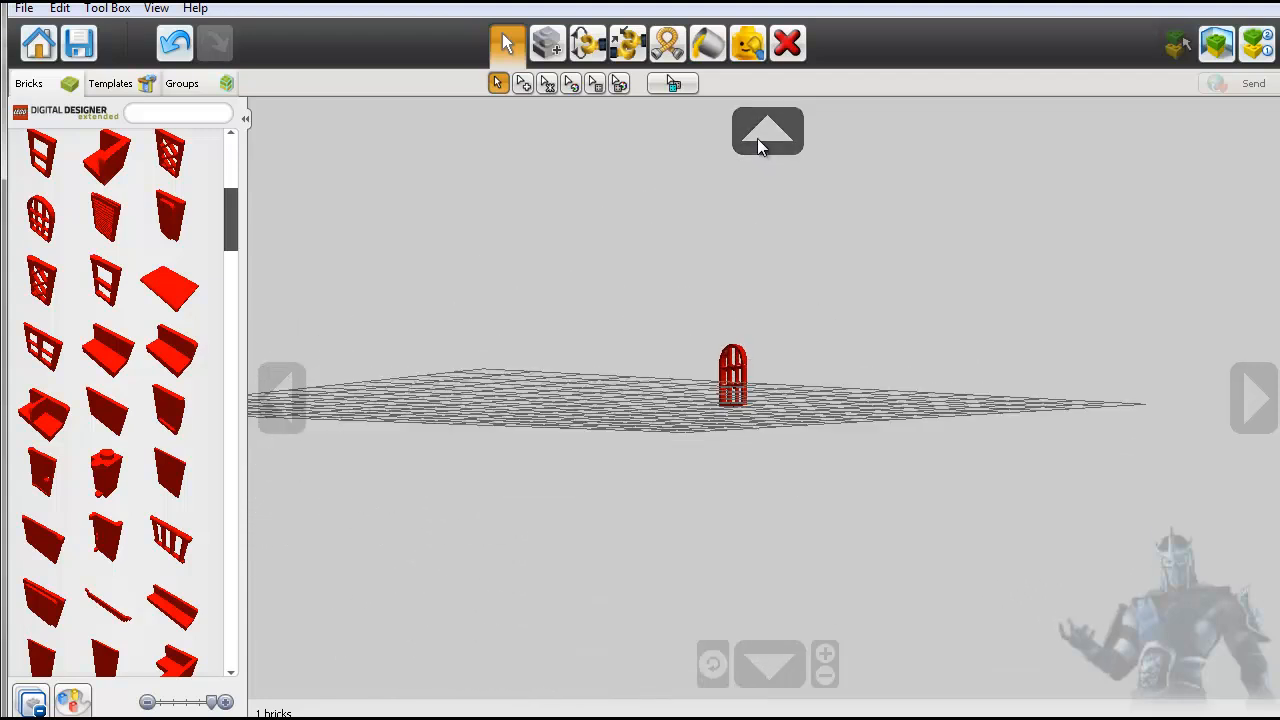
left_click(779, 677)
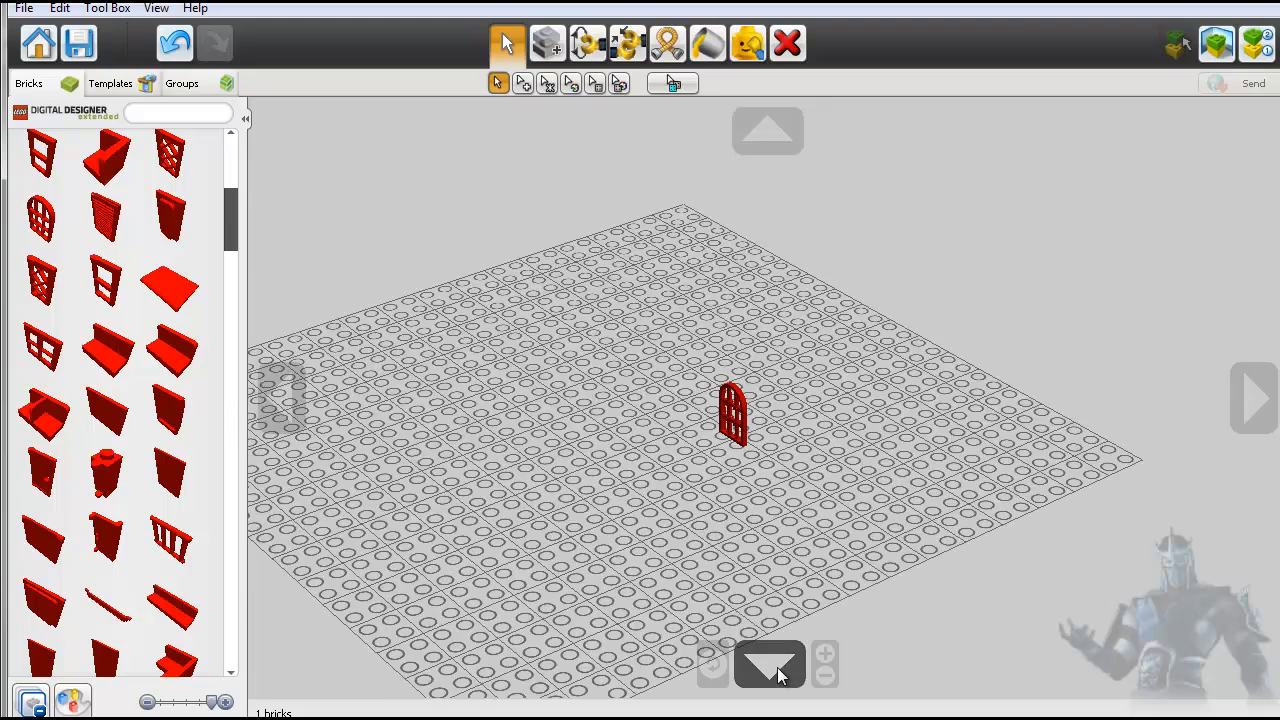
- Zoom in closely on the arched window, center the view on it and zoom back out a little
left_click(825, 655)
left_click(825, 655)
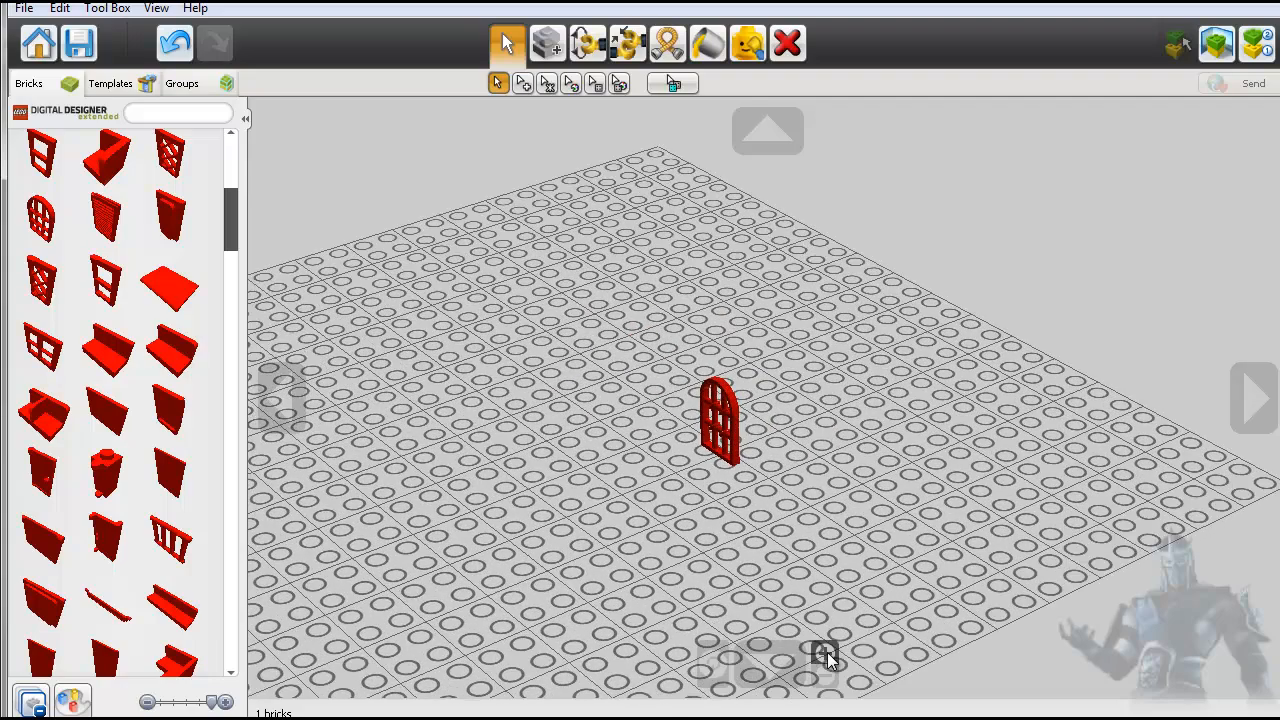
left_click(828, 658)
left_click(828, 658)
left_click(828, 658)
left_click(828, 658)
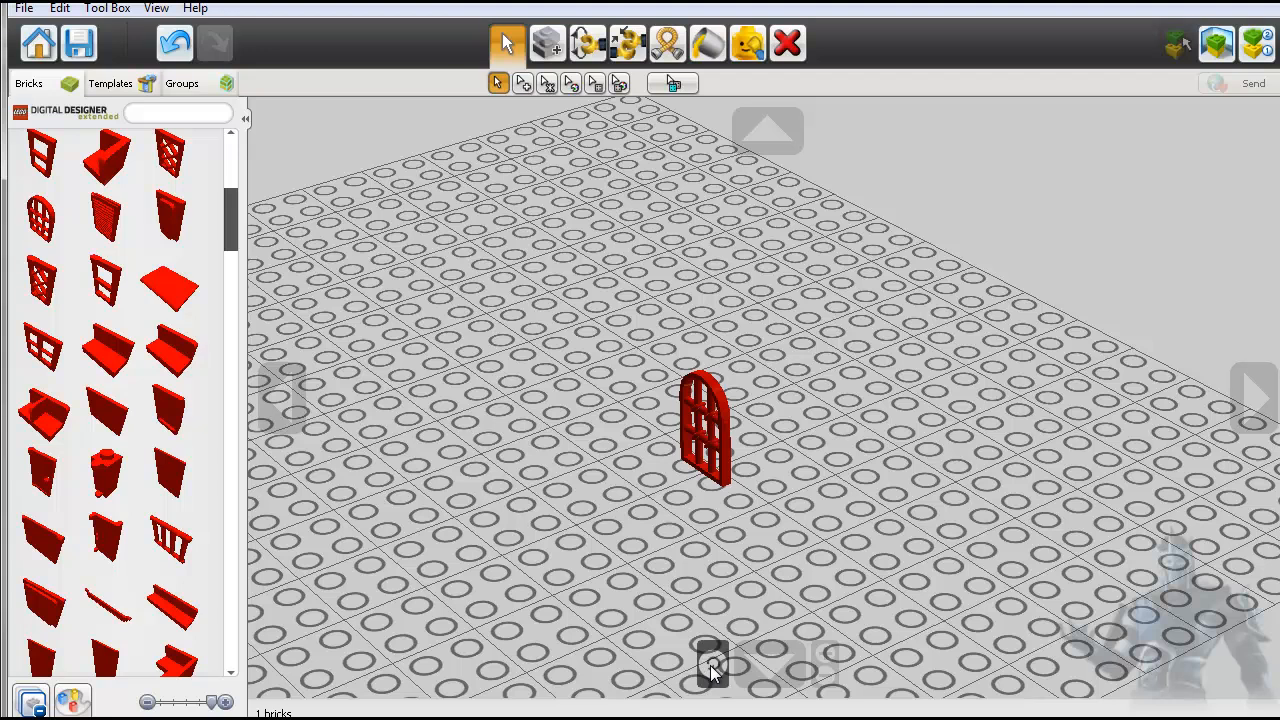
left_click(713, 664)
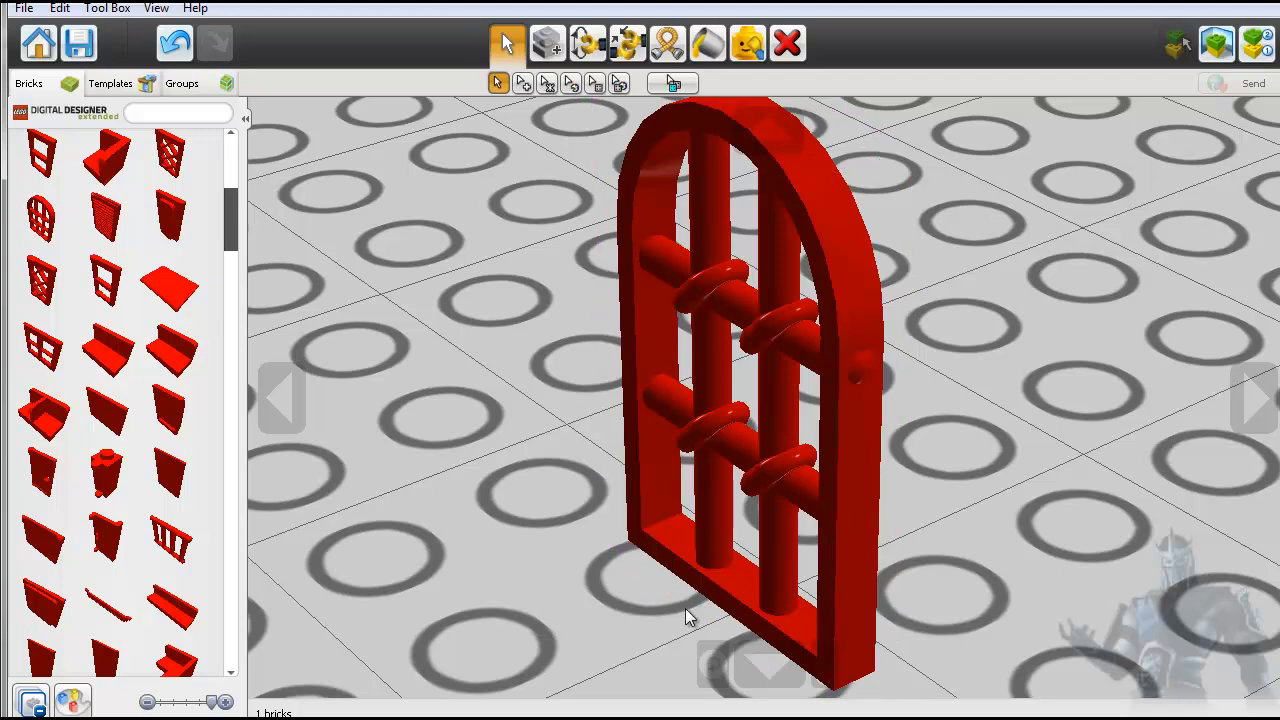
left_click(825, 678)
left_click(828, 680)
left_click(828, 680)
left_click(828, 680)
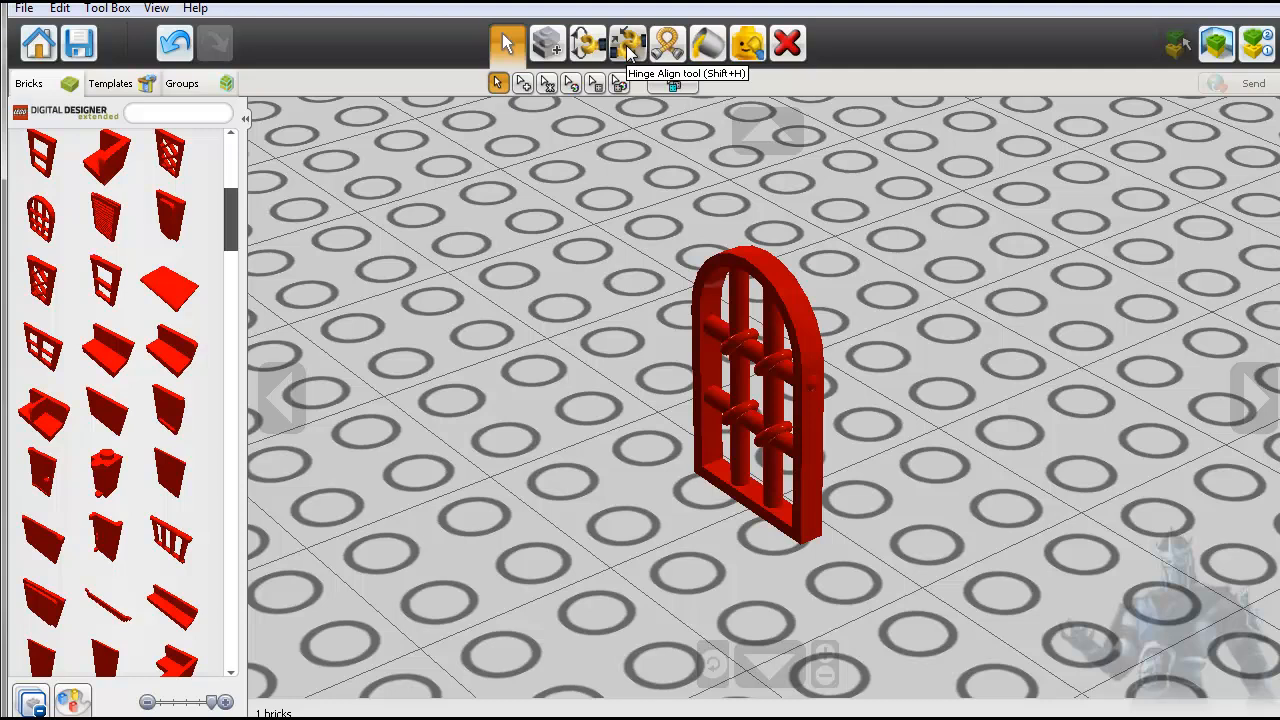
- Paint the red arched window with the solid orange-brown color
left_click(708, 47)
left_click(750, 255)
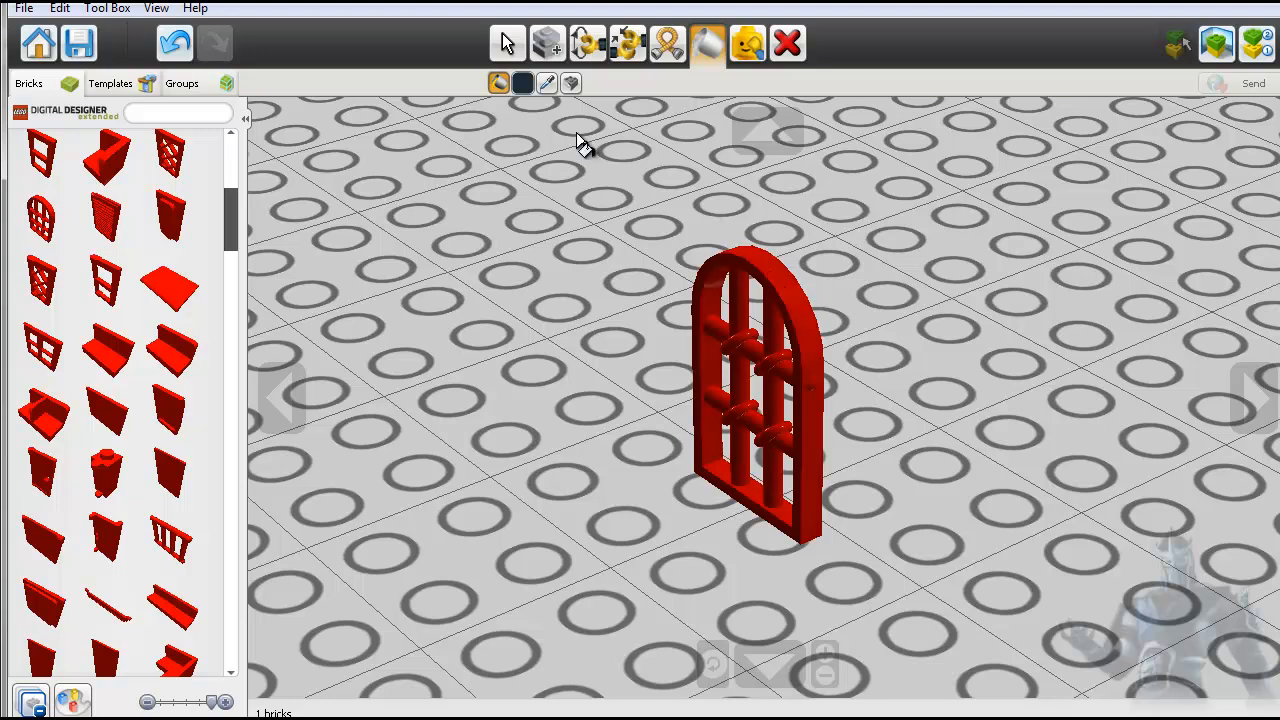
left_click(522, 82)
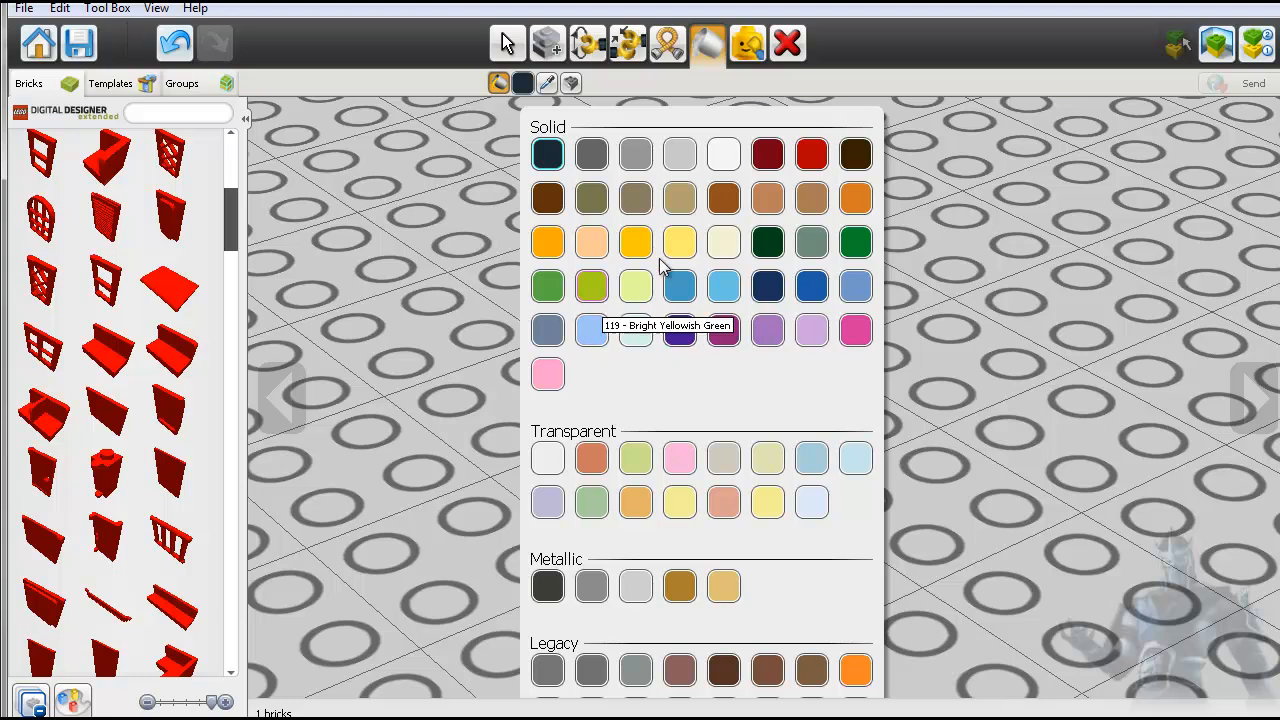
left_click(716, 204)
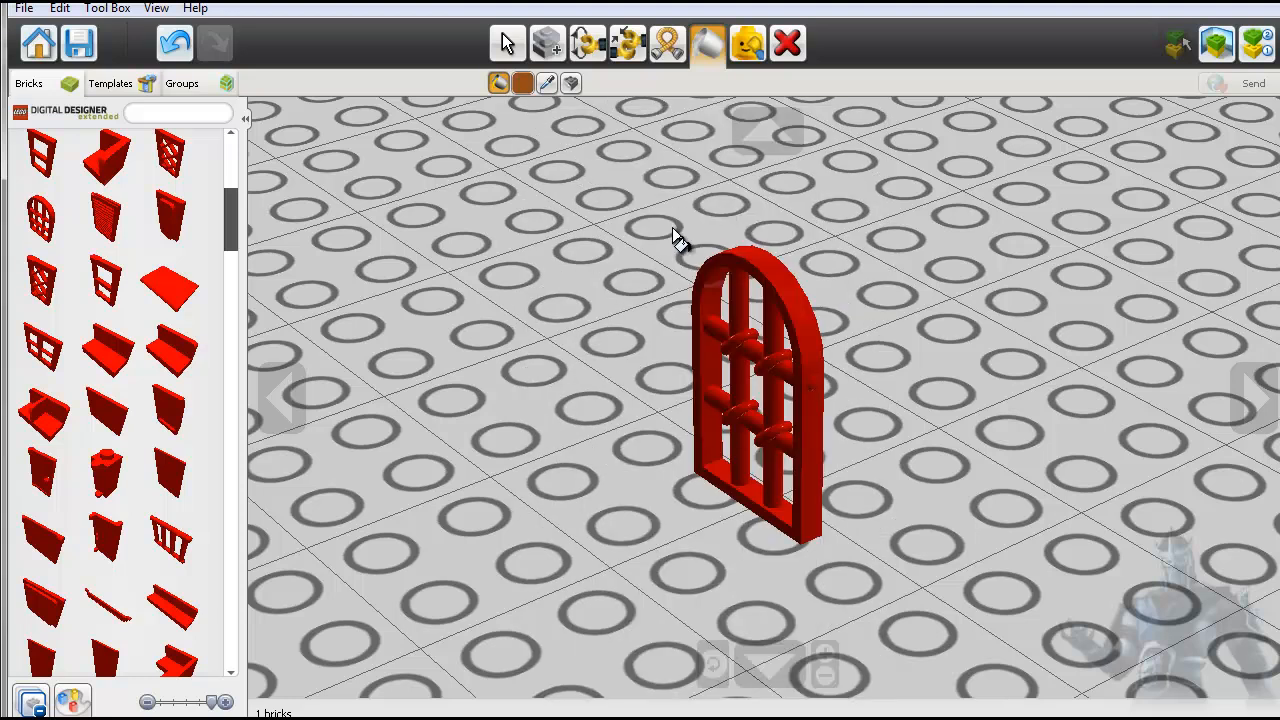
left_click(770, 289)
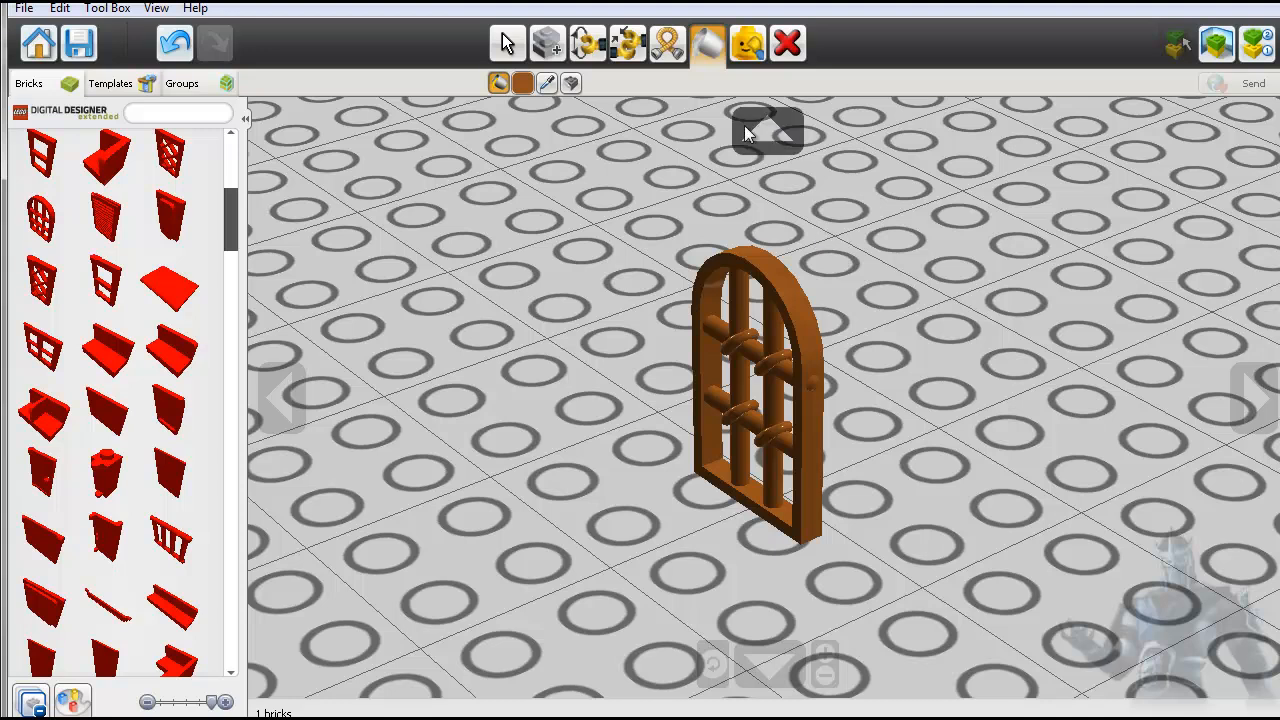
- Sample the arched window's orange-brown color with the Color picker tool and switch to the Decoration tool
left_click(546, 84)
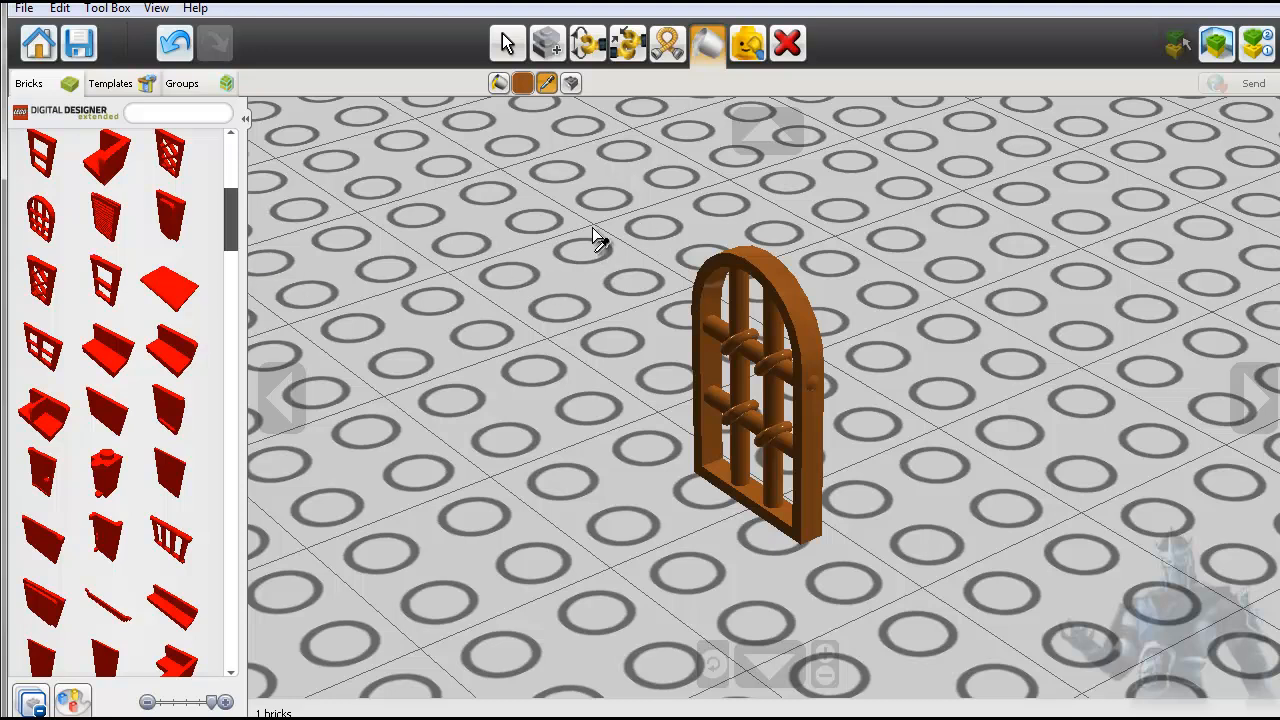
left_click(770, 272)
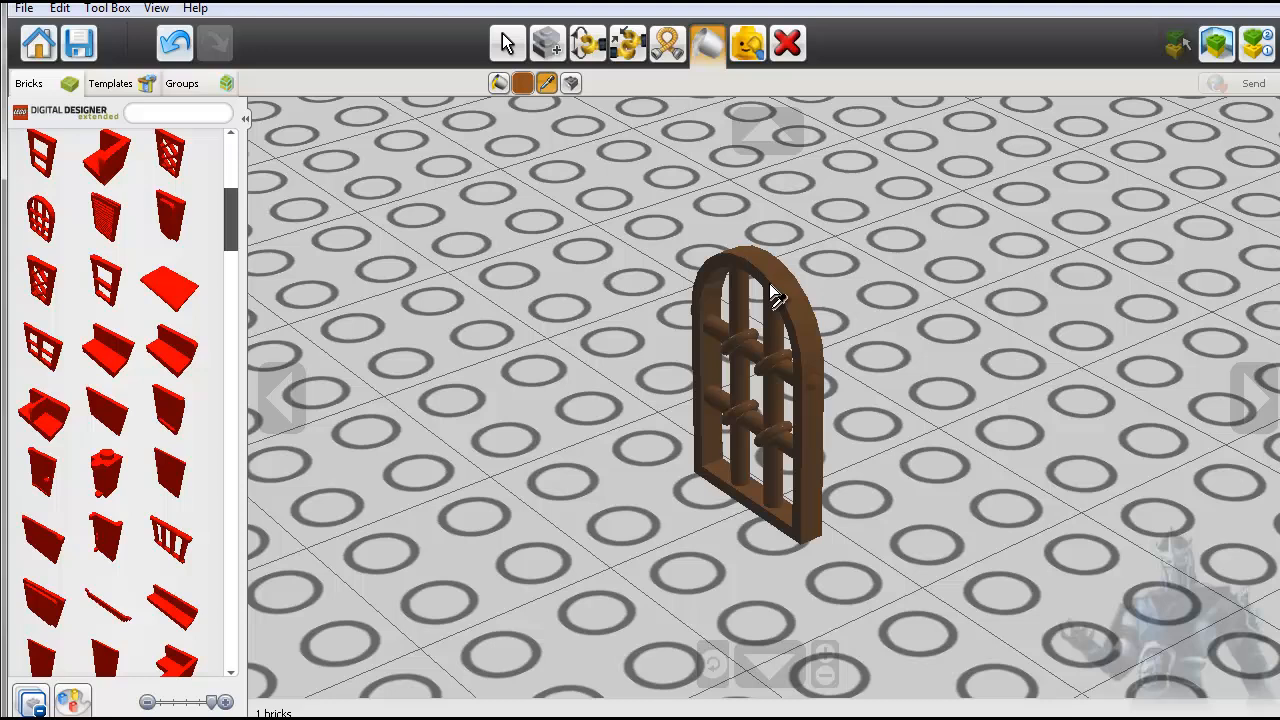
left_click(571, 83)
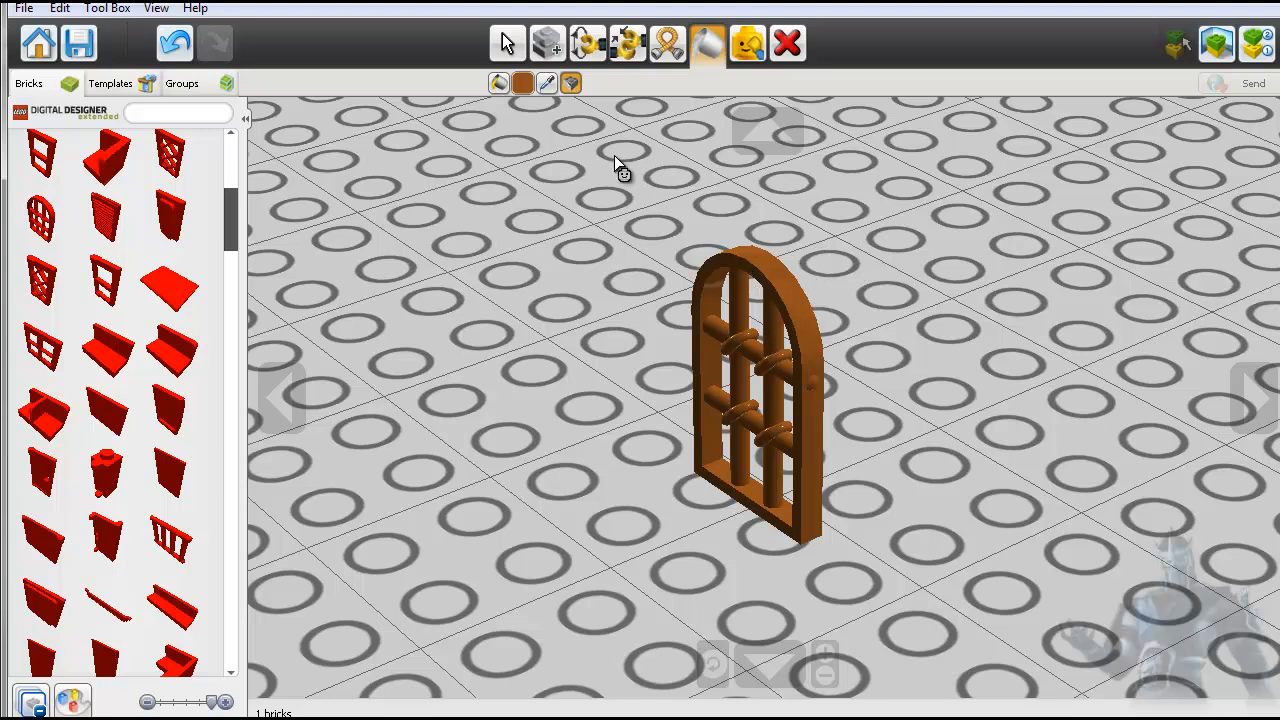
- Hide the orange-brown arched window and show all hidden bricks again
left_click(750, 43)
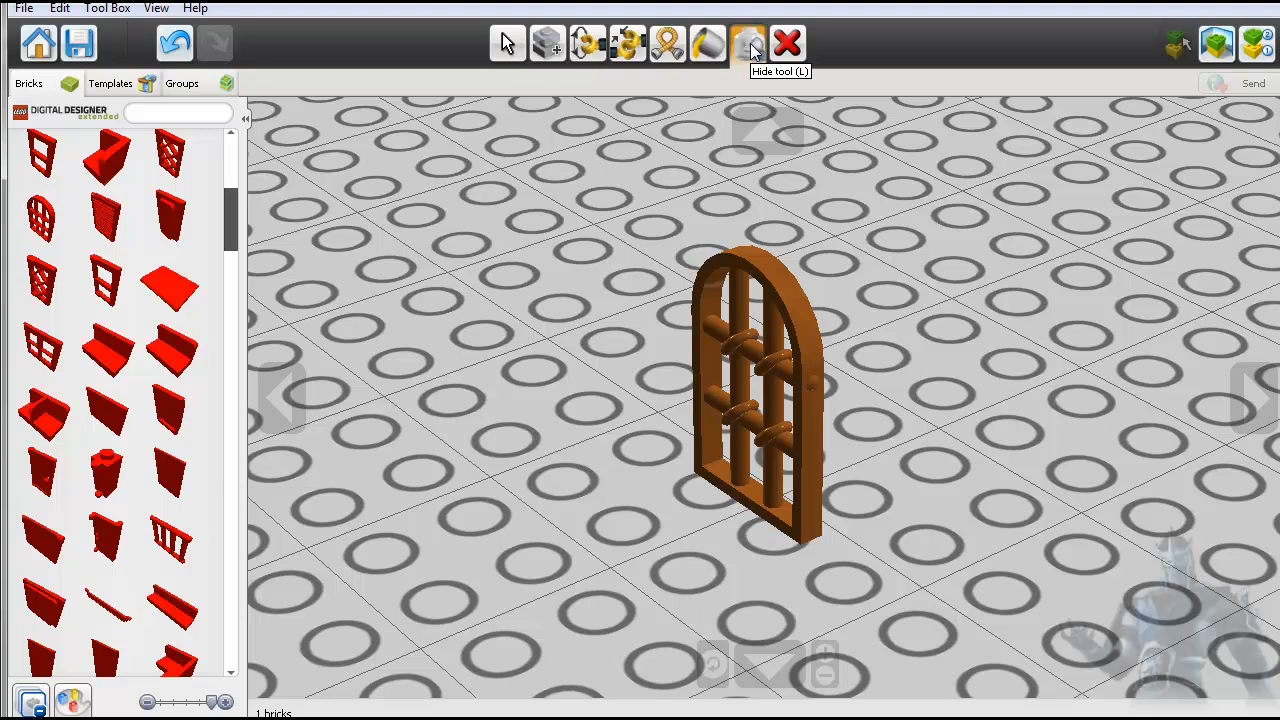
left_click(746, 270)
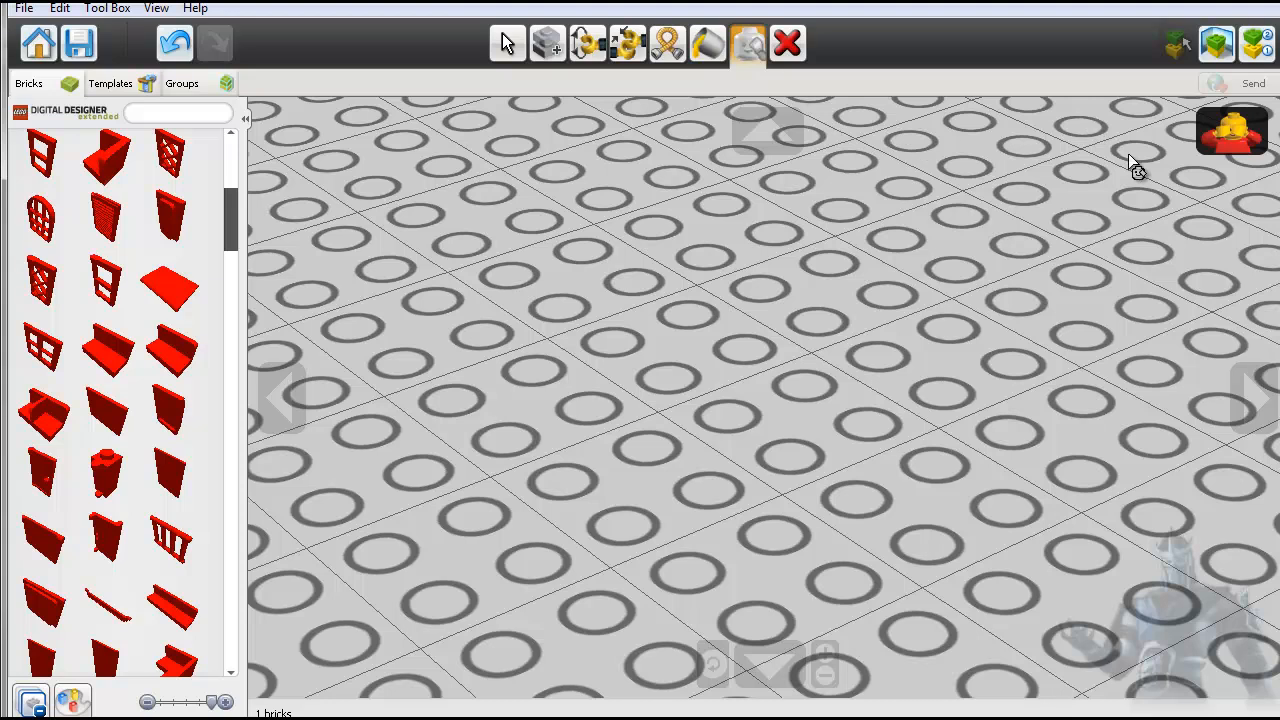
left_click(1230, 143)
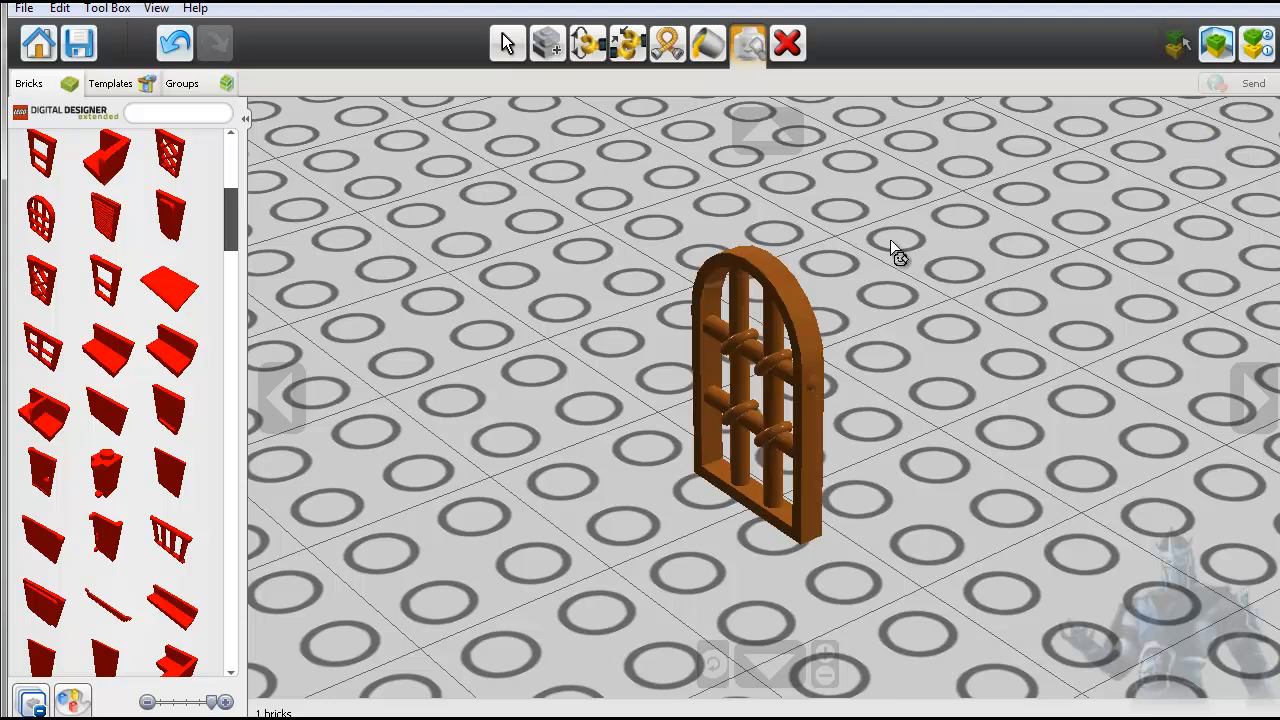
- Place a red SHUTTER 2X3 and a red door panel in front of it on the baseplate, beside the arched window
left_click(106, 210)
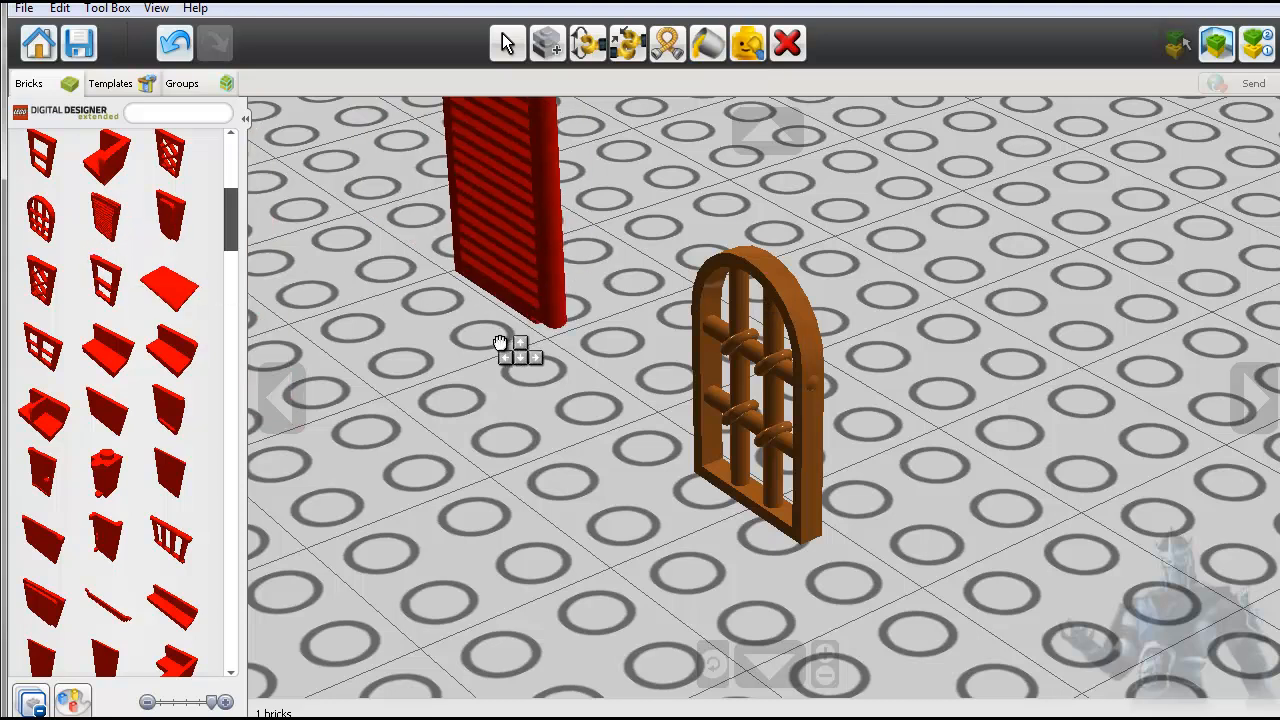
left_click(510, 358)
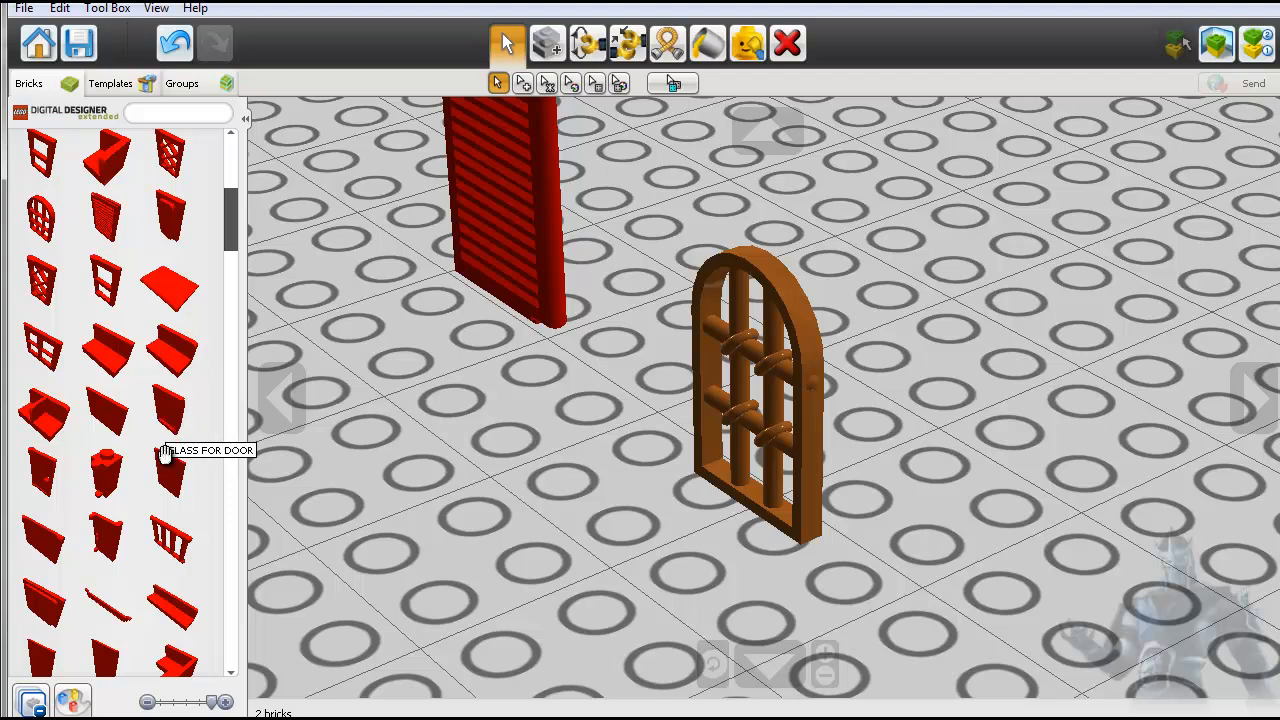
left_click(170, 410)
left_click(487, 482)
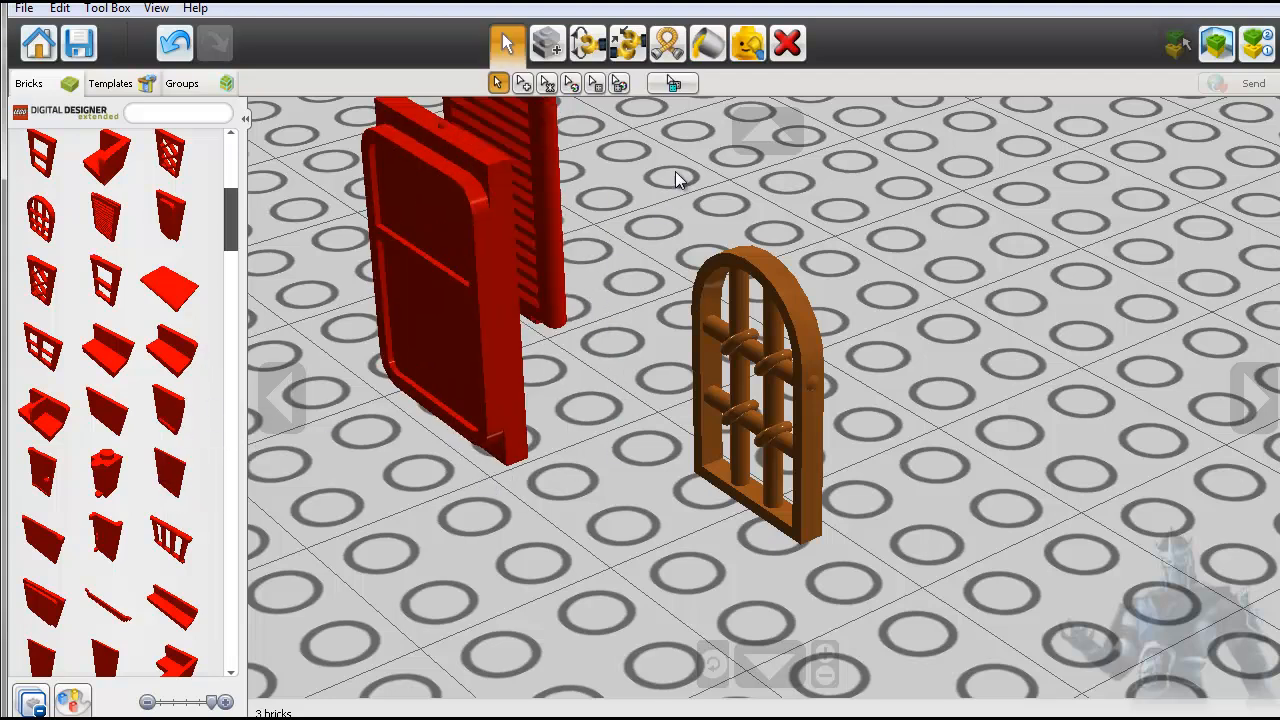
- Hide the red door panel and the arched window, center the view on the shutter, and show all hidden bricks
left_click(748, 43)
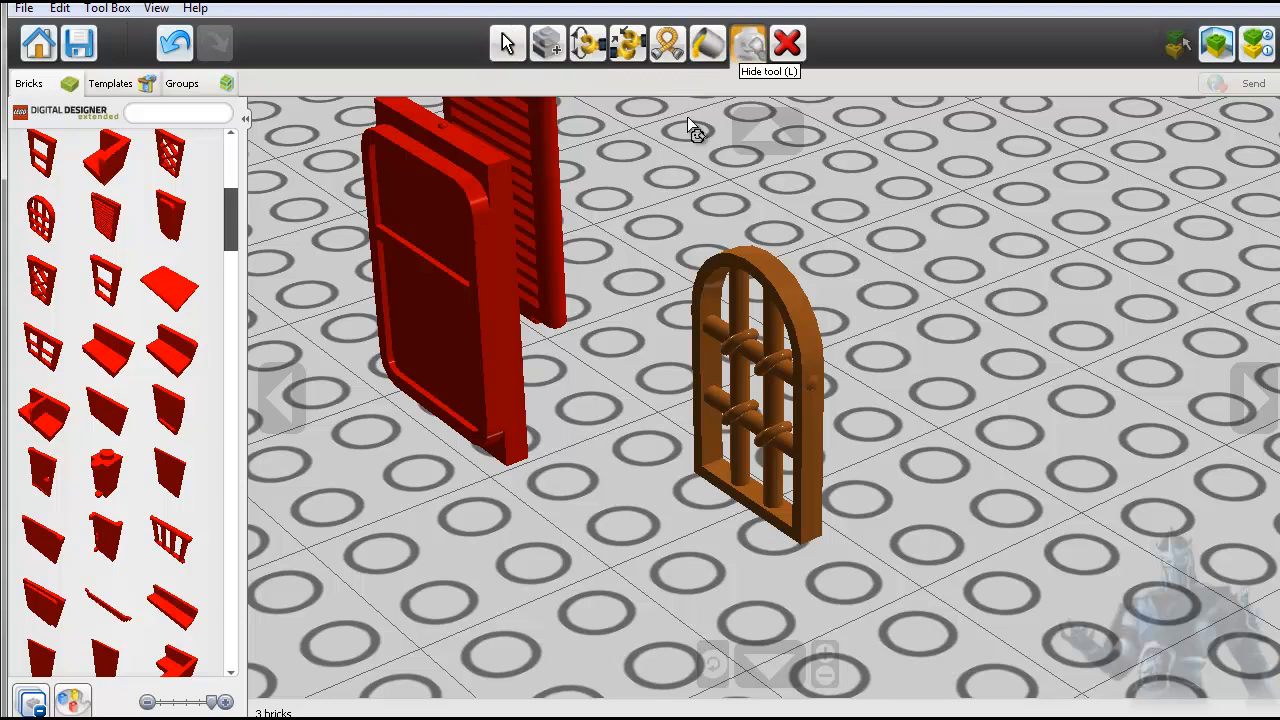
left_click(484, 268)
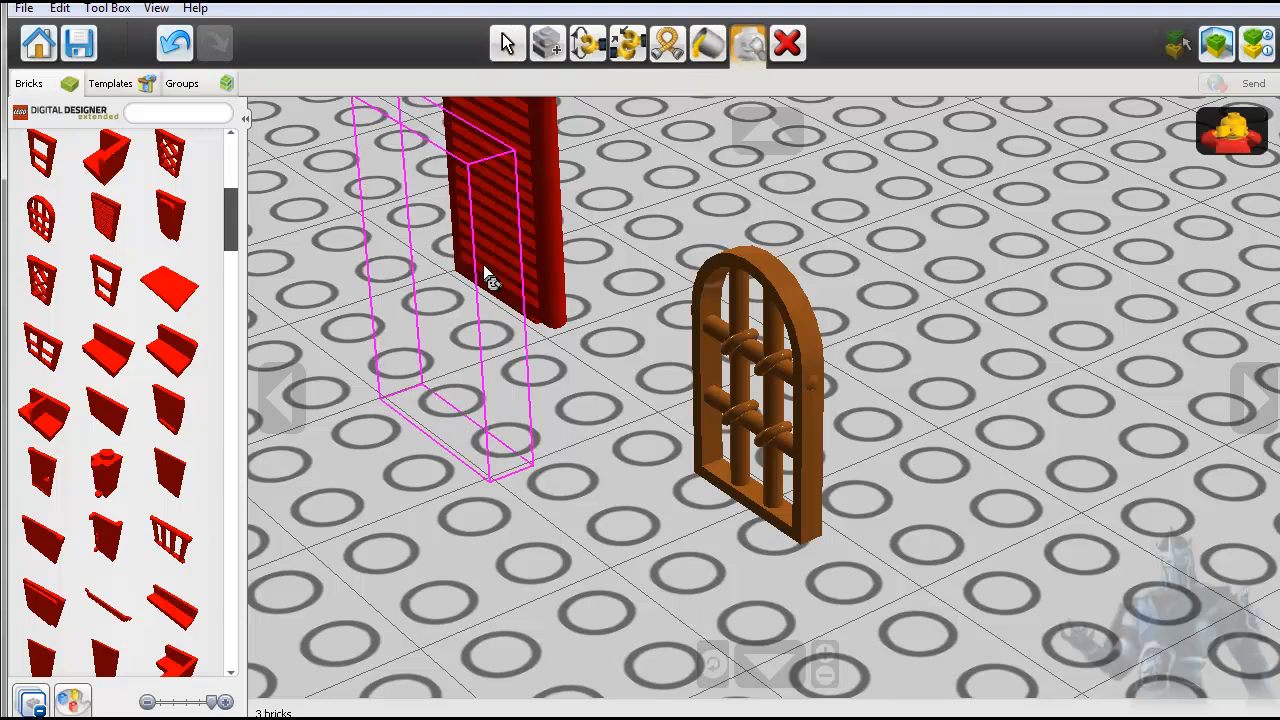
left_click(765, 271)
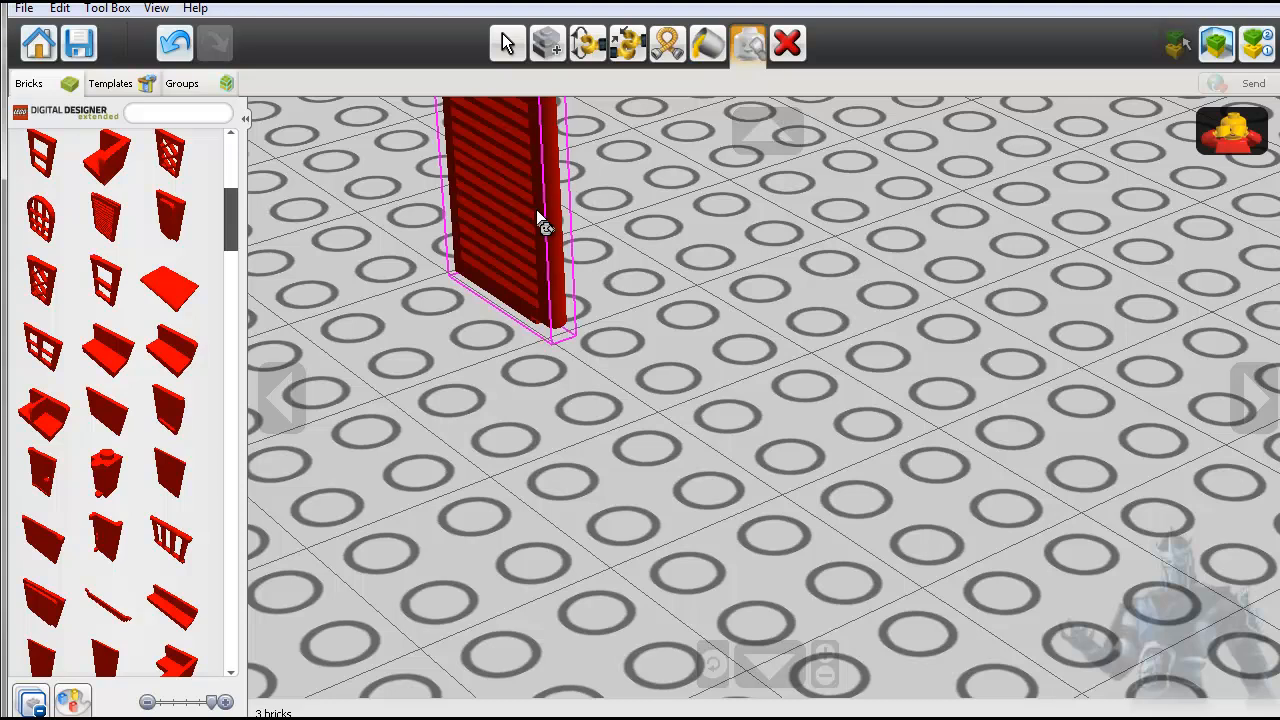
left_click(711, 666)
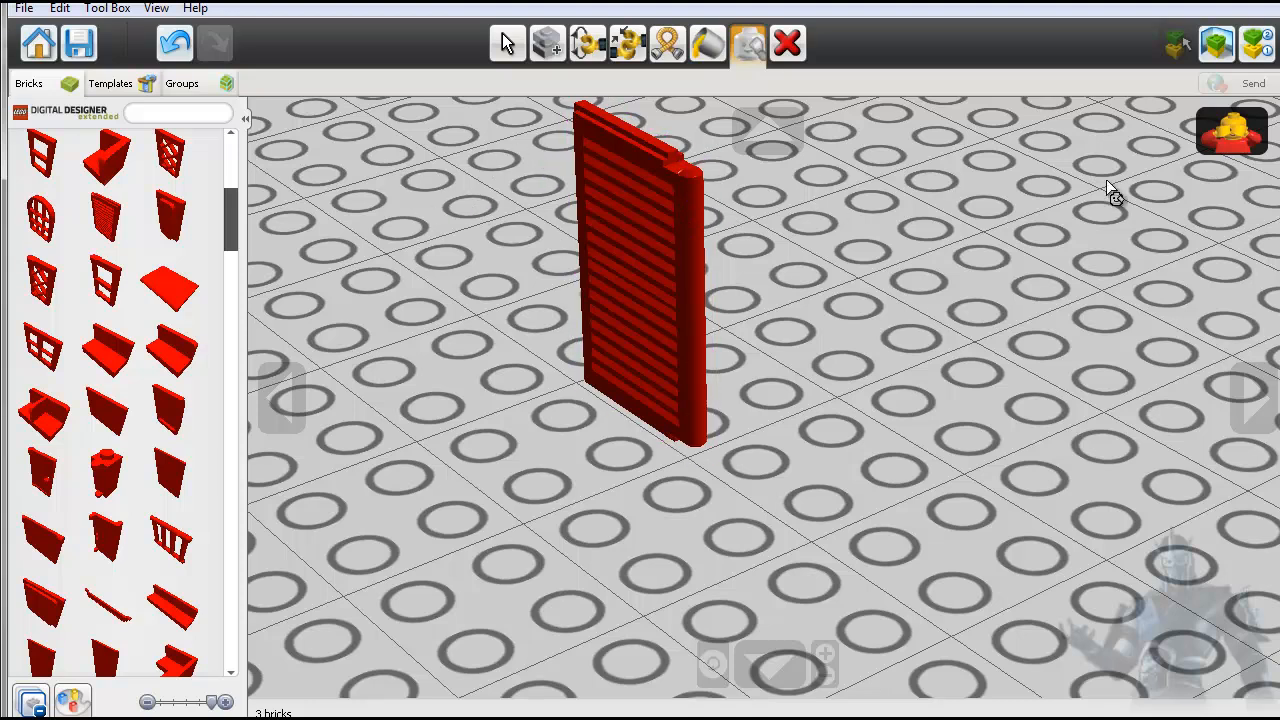
left_click(1225, 133)
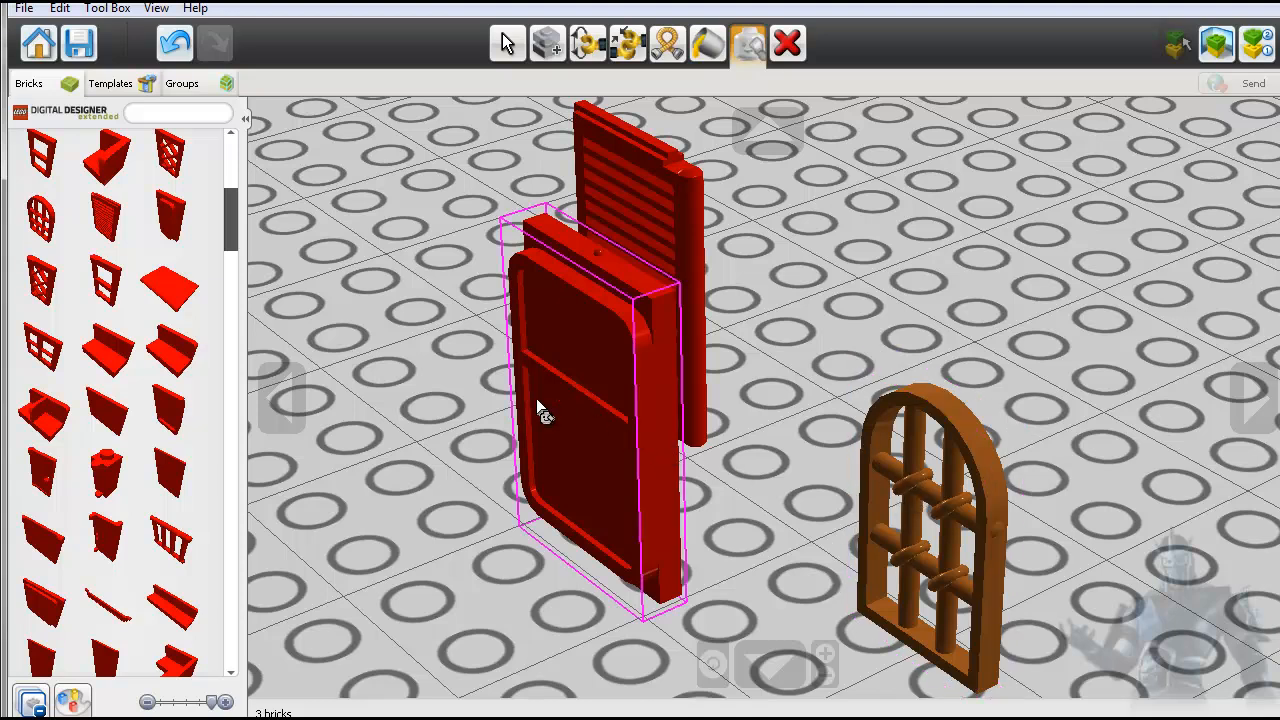
- Delete the shutter, the red door panel and the arched window from the baseplate
left_click(787, 47)
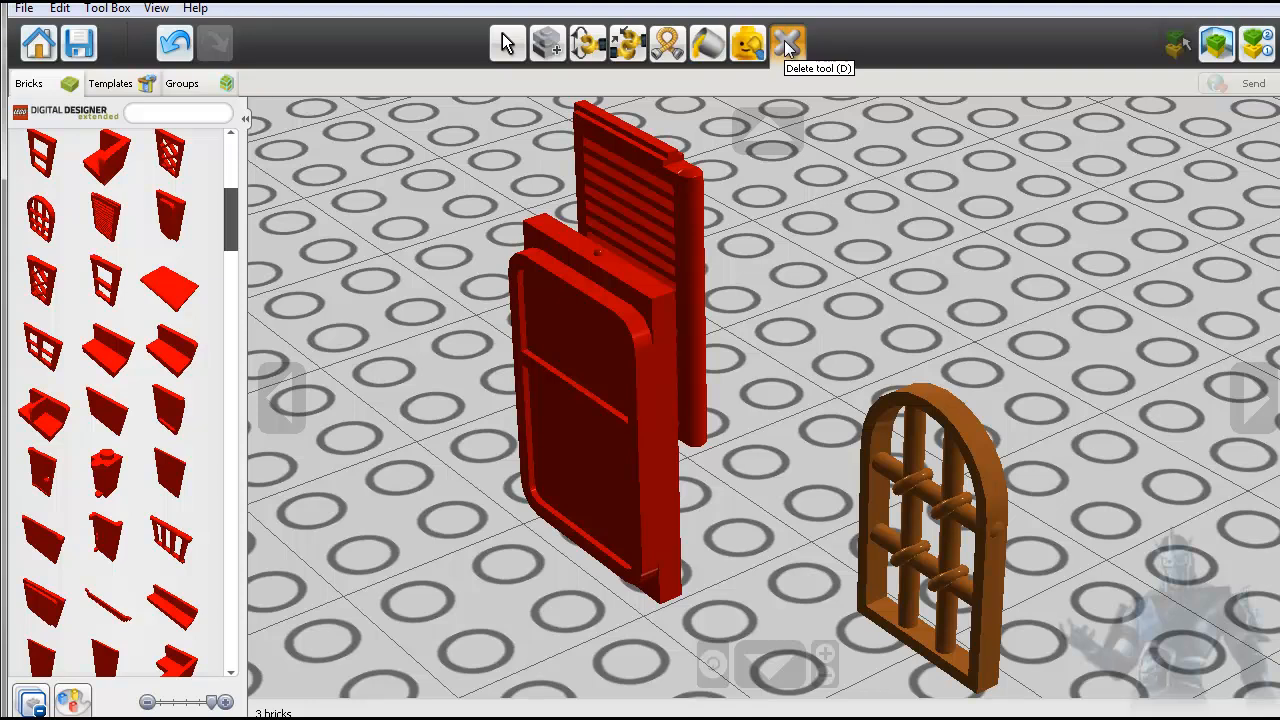
left_click(672, 212)
left_click(631, 307)
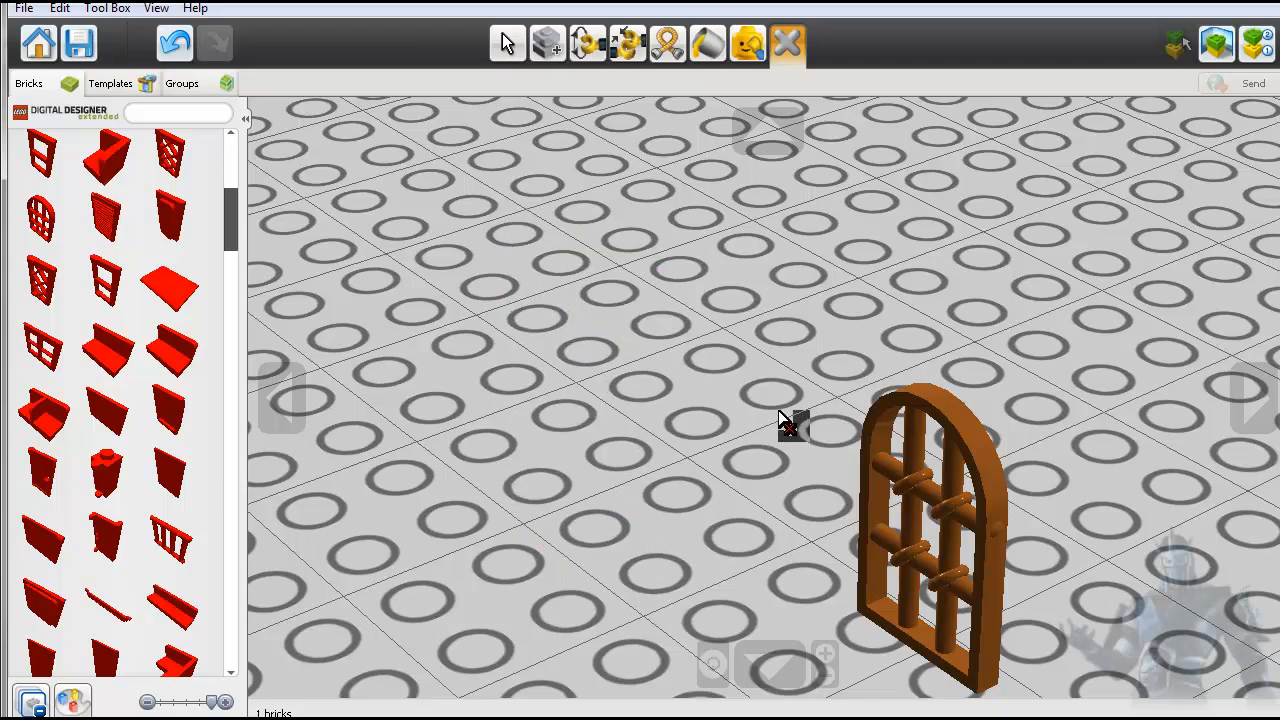
left_click(900, 468)
- Place a red STOP LAMELLA FOR ROLLING GATE near the middle of the empty baseplate
scroll(455, 388, "down", 3)
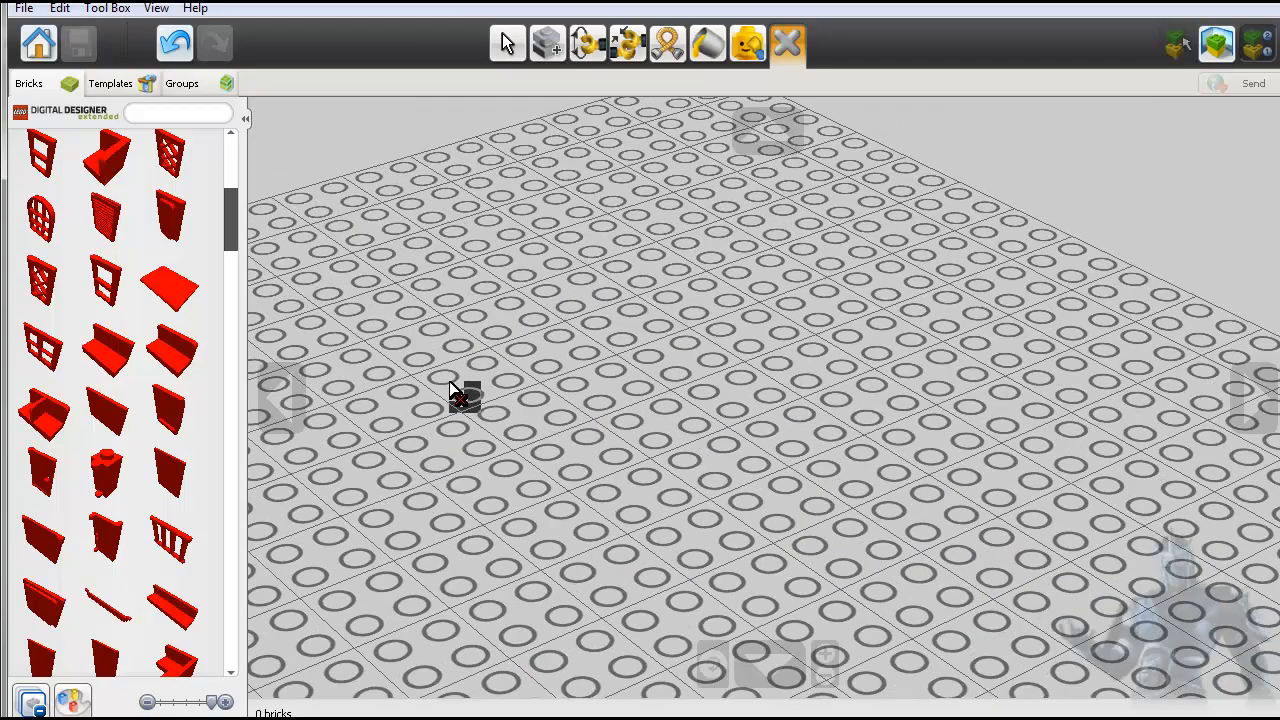
scroll(453, 389, "up", 2)
scroll(453, 392, "down", 5)
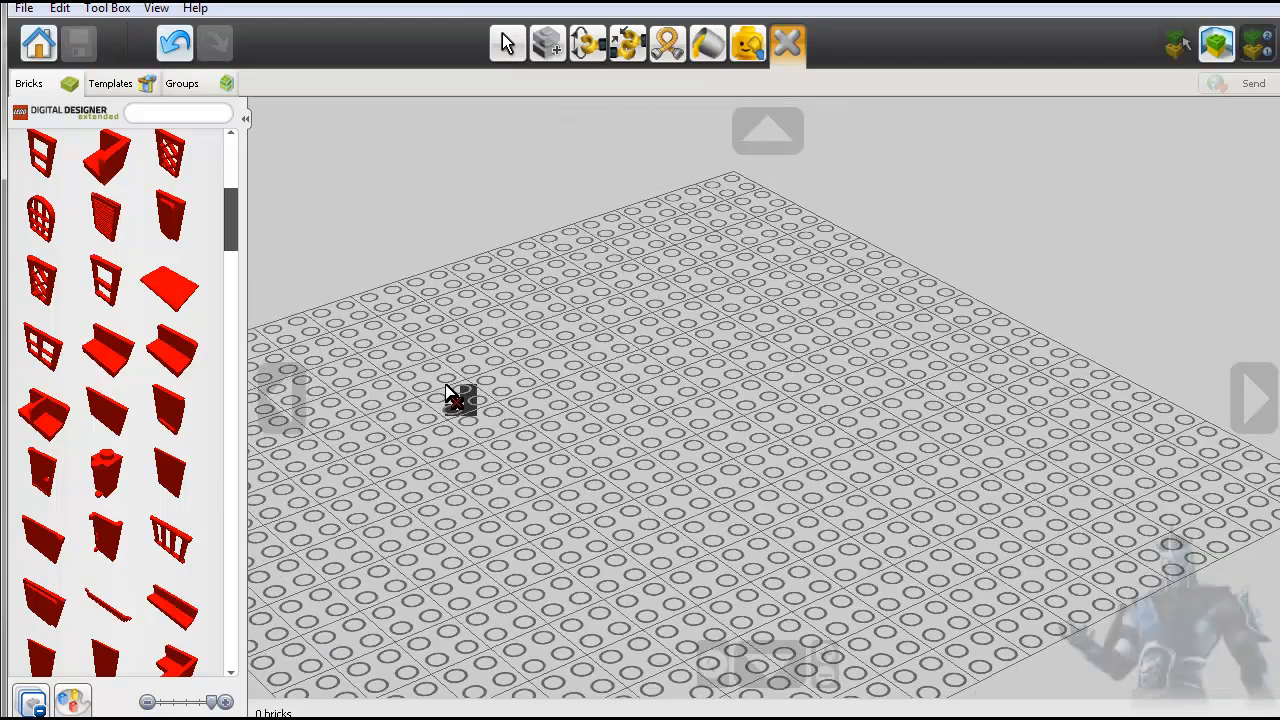
left_click_drag(229, 224, 232, 319)
left_click(55, 225)
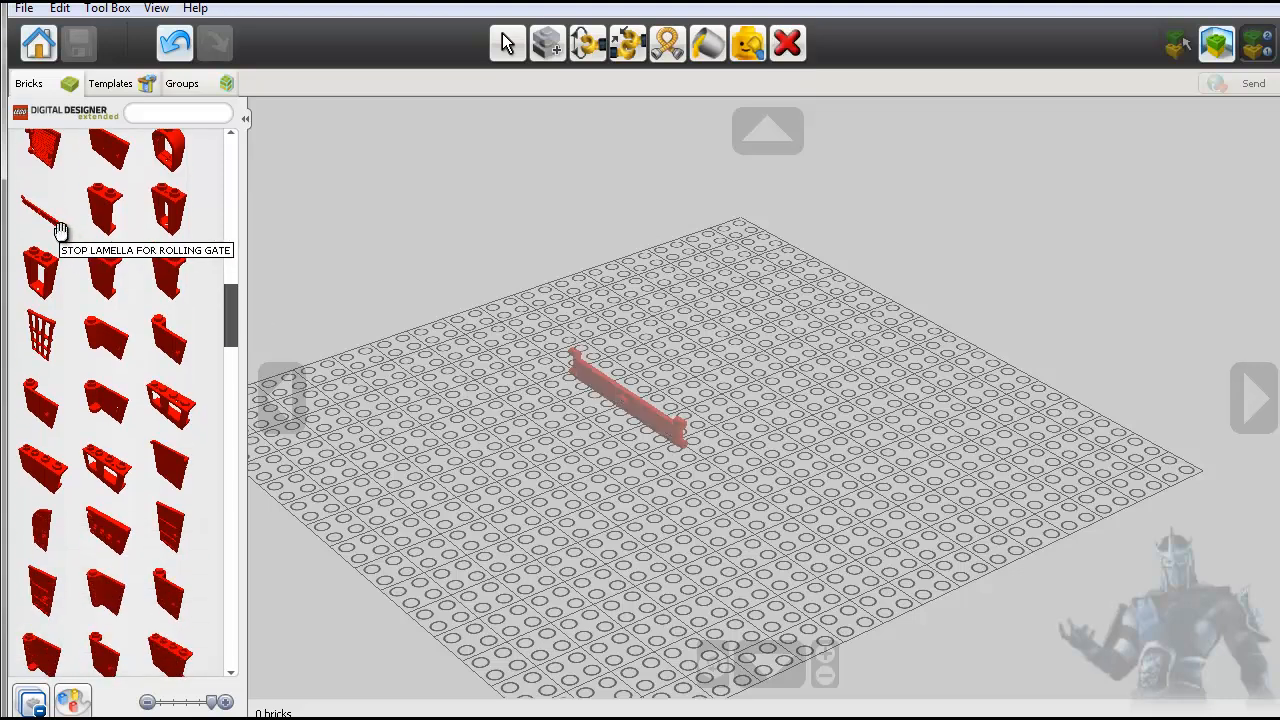
left_click(636, 433)
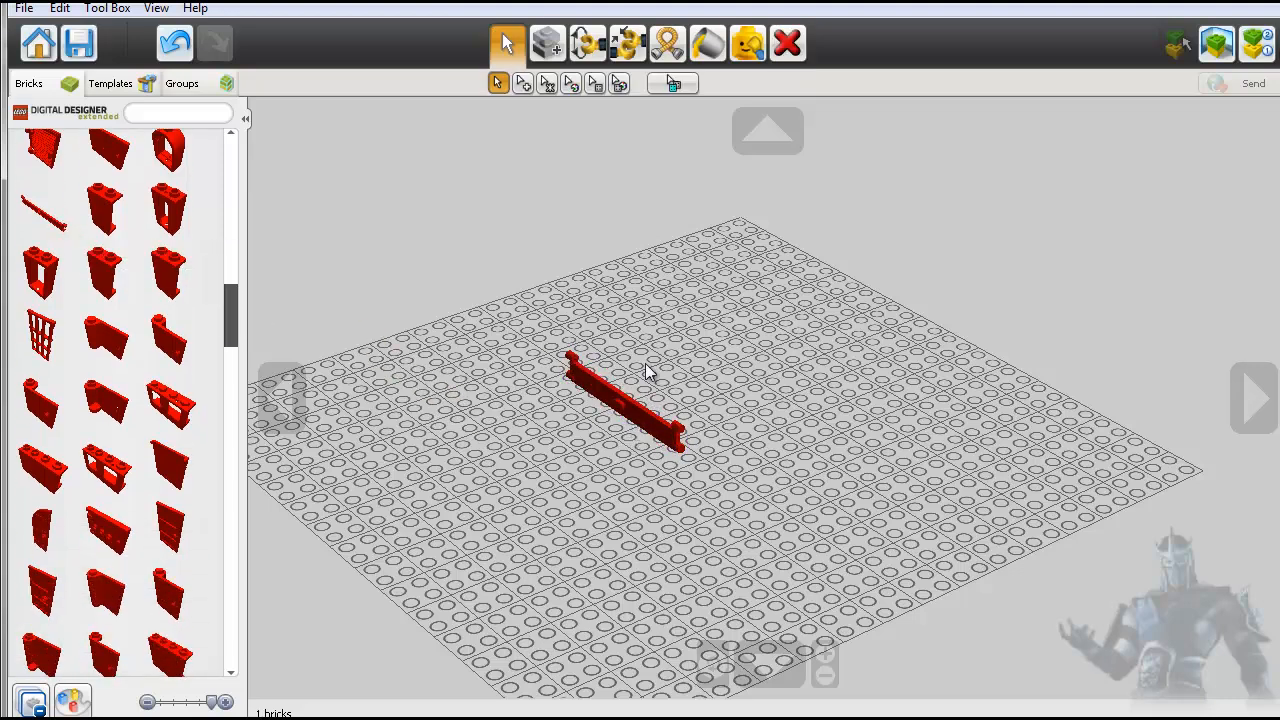
- Delete the red rolling gate lamella from the baseplate
left_click(667, 43)
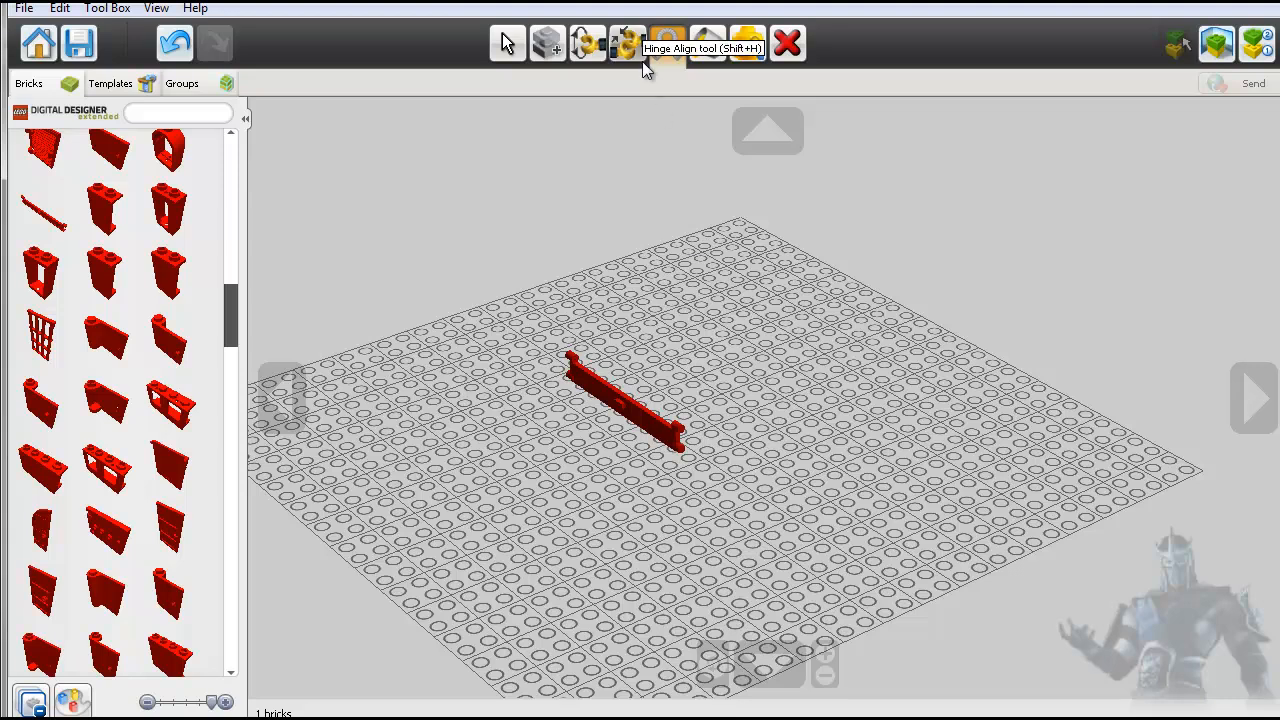
left_click(505, 43)
left_click(787, 43)
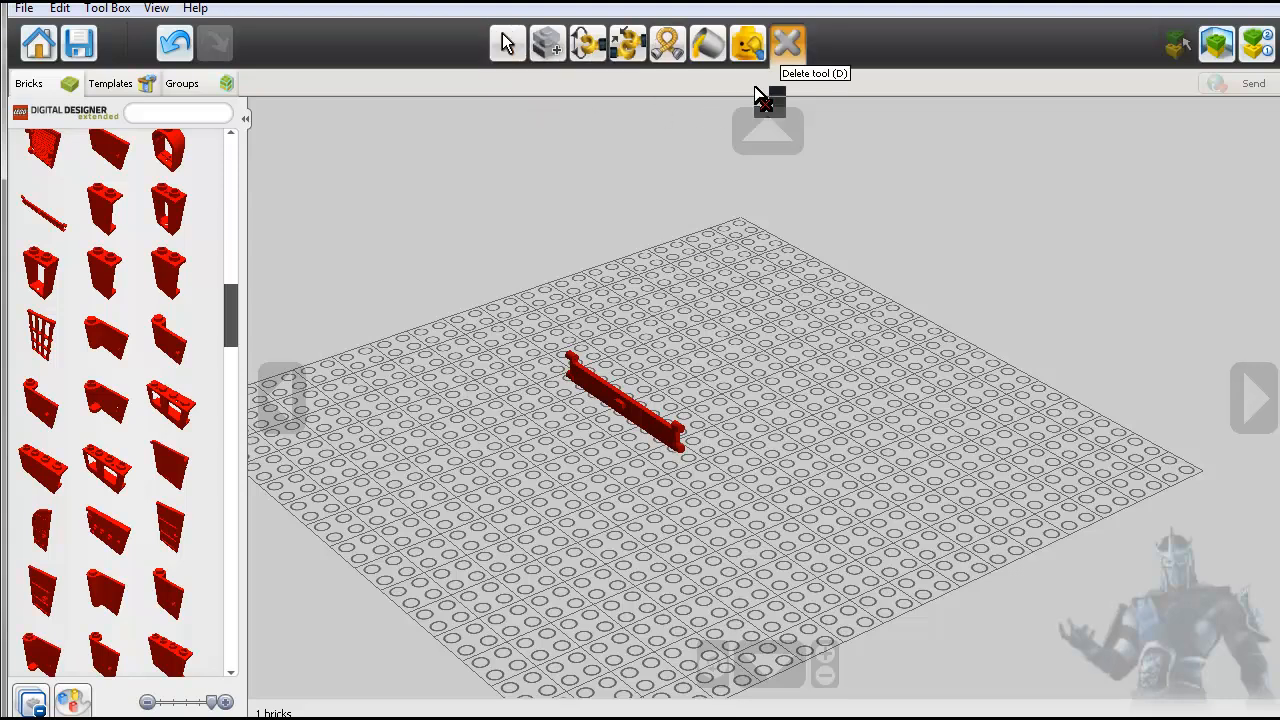
left_click(630, 400)
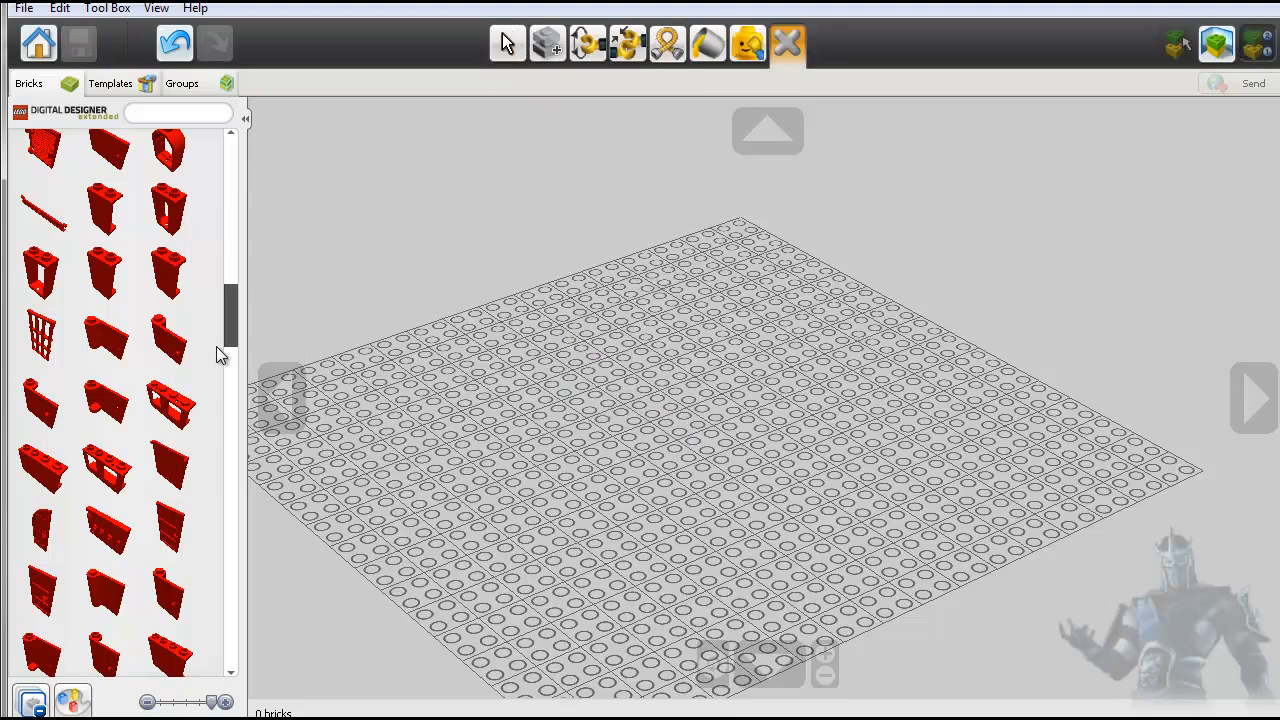
- Browse the red door, window and wall bricks in the palette through to the end of their category
scroll(177, 390, "down", 5)
scroll(181, 403, "down", 8)
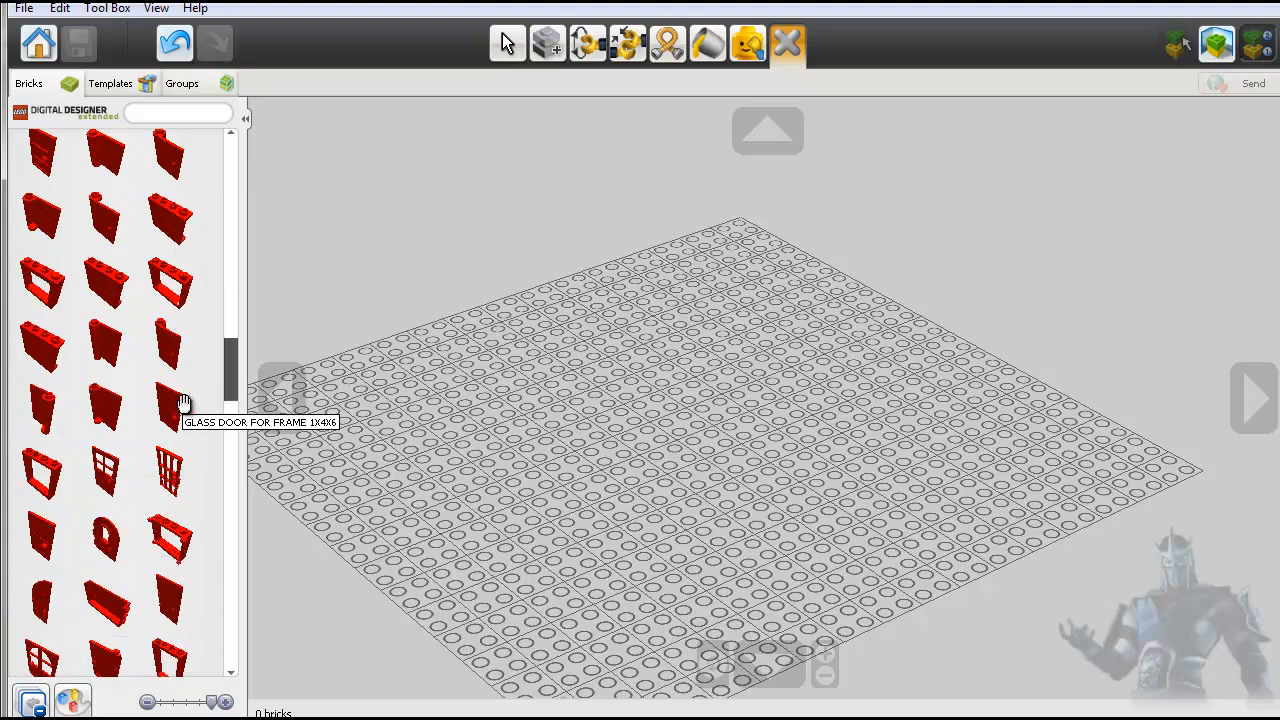
scroll(183, 405, "down", 8)
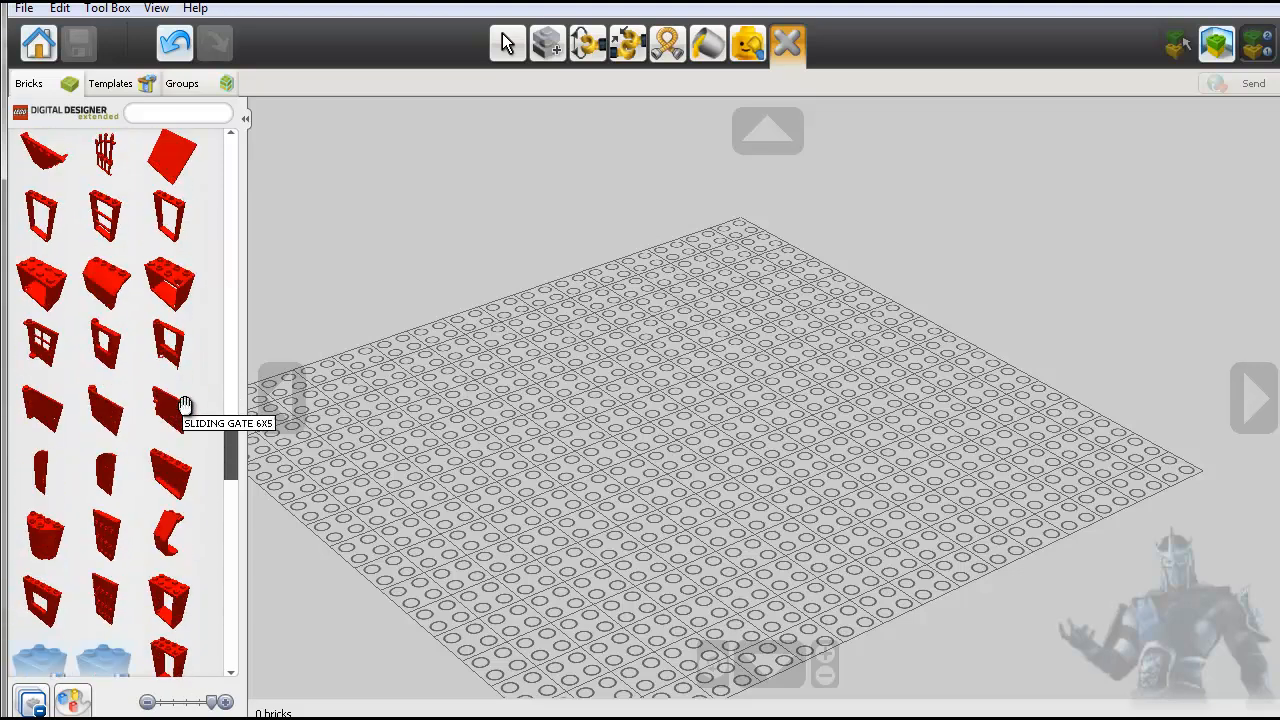
scroll(183, 407, "down", 8)
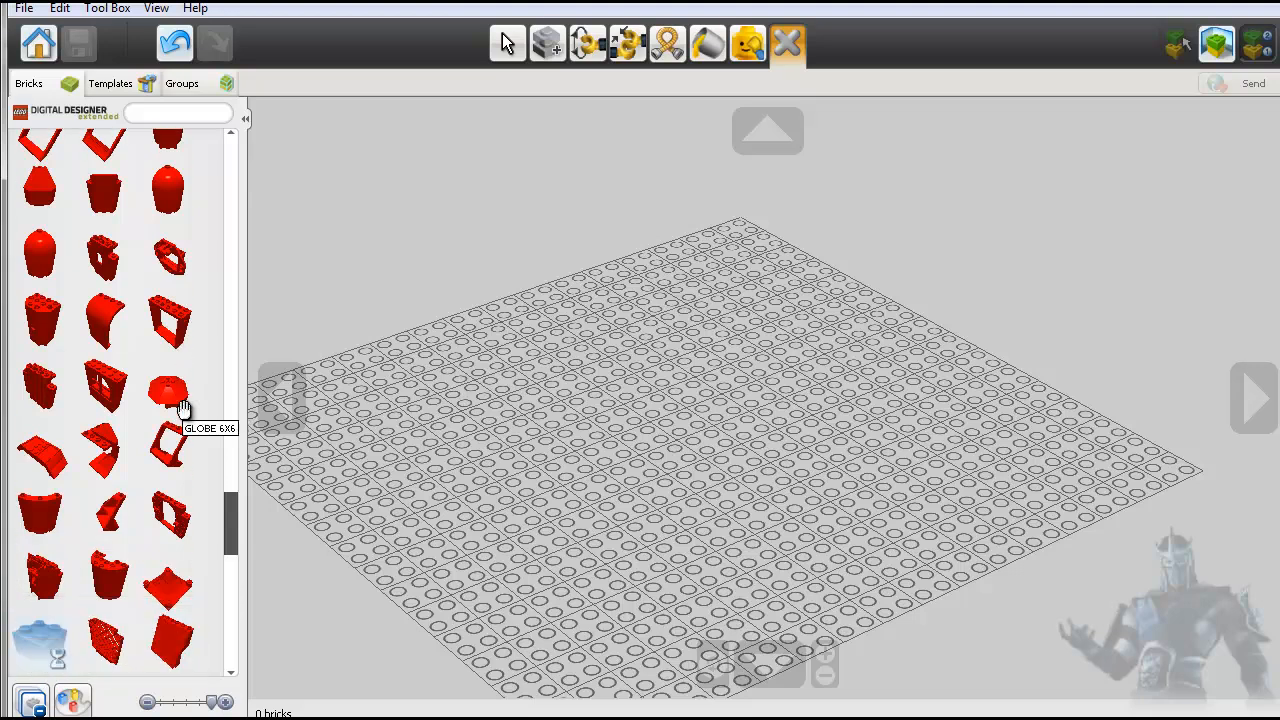
scroll(181, 412, "down", 2)
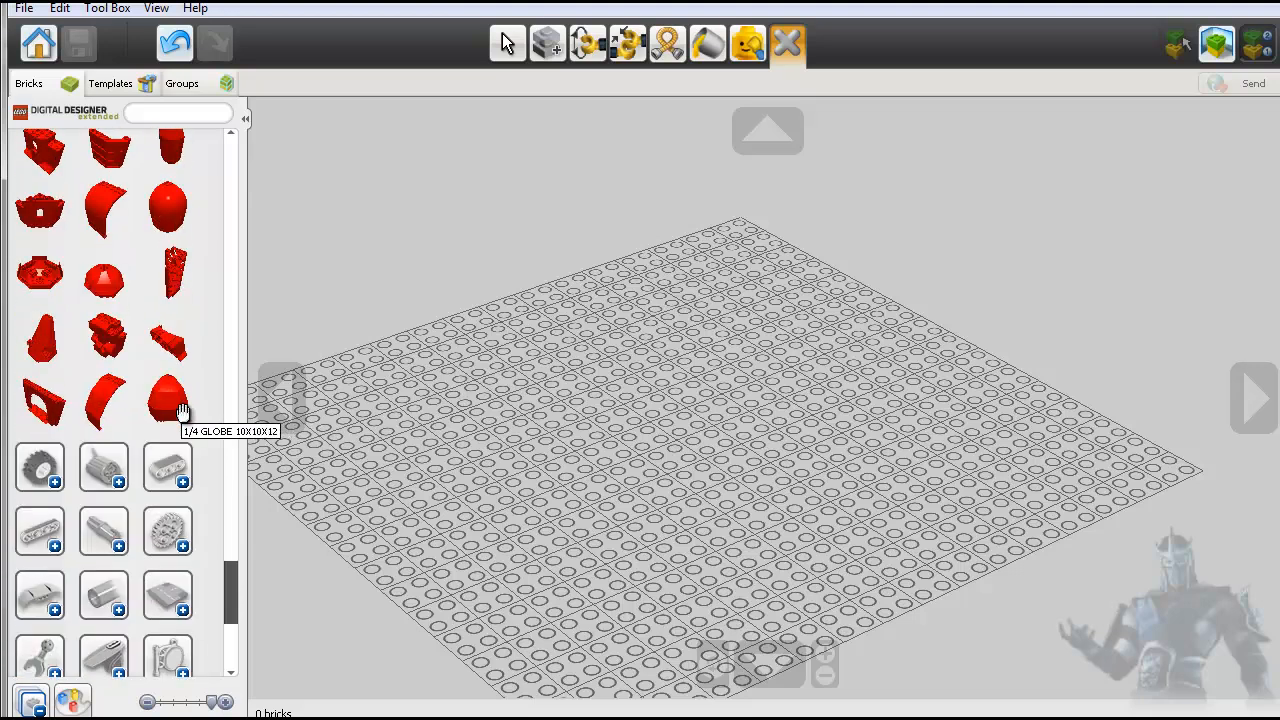
scroll(183, 410, "up", 4)
scroll(183, 408, "down", 4)
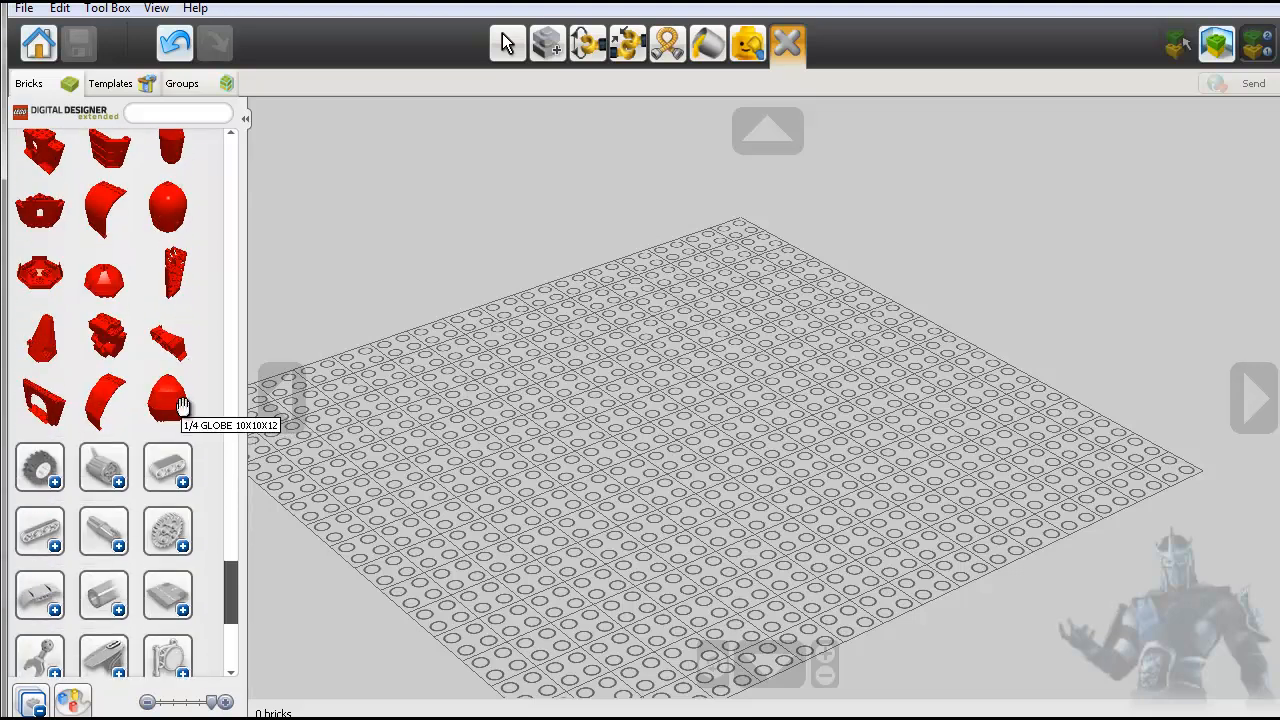
scroll(182, 405, "up", 2)
scroll(183, 405, "down", 2)
scroll(181, 406, "up", 2)
scroll(180, 408, "down", 2)
scroll(178, 392, "up", 1)
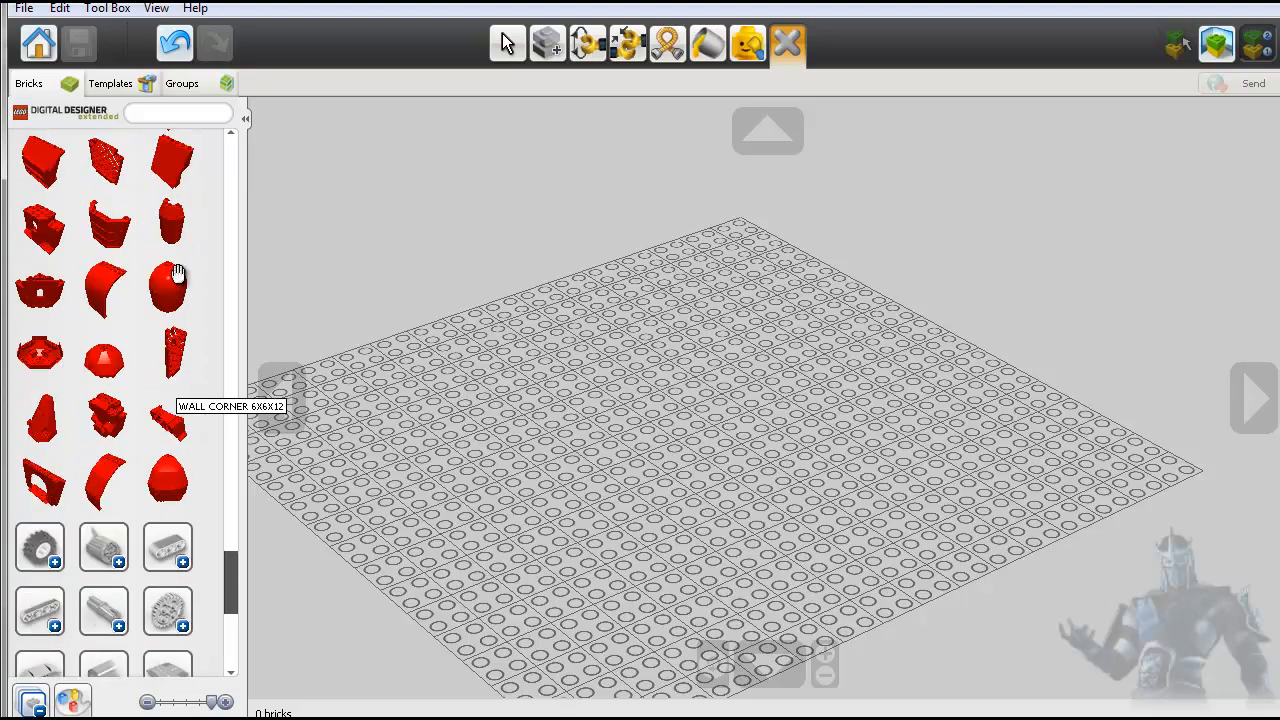
- Collapse all expanded brick categories and look through the remaining category list to its end
left_click(37, 705)
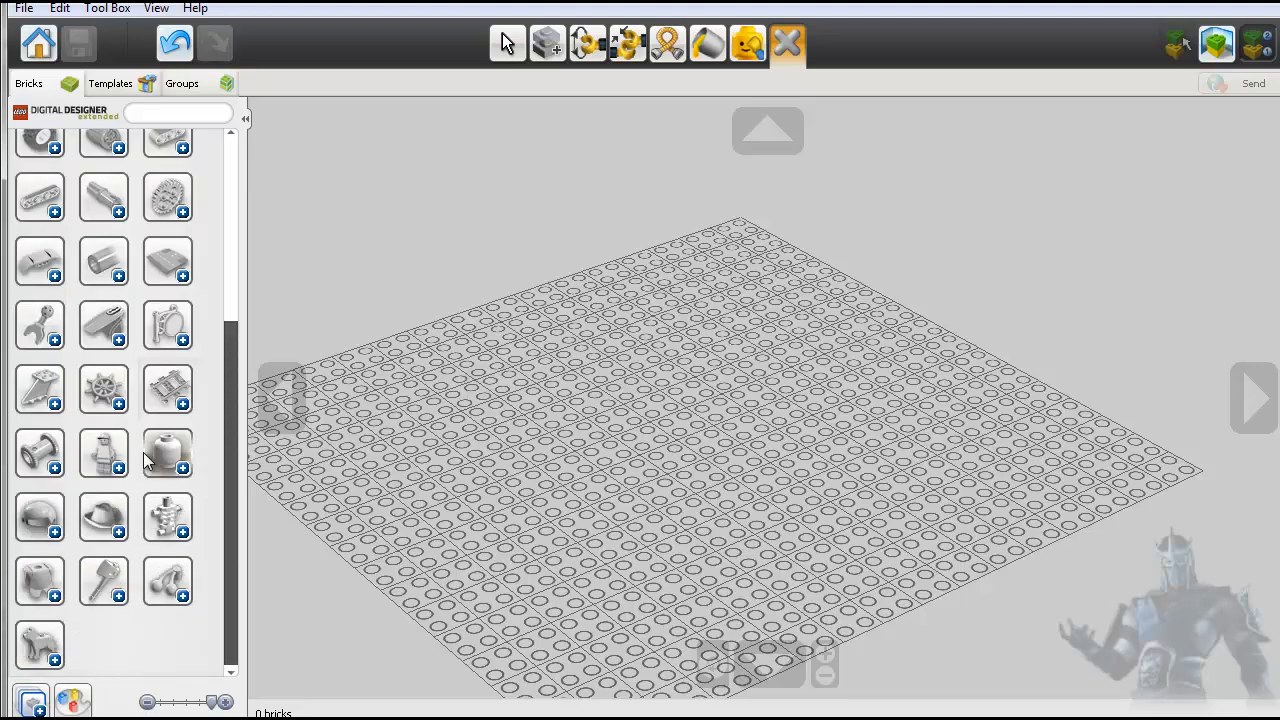
scroll(158, 445, "up", 5)
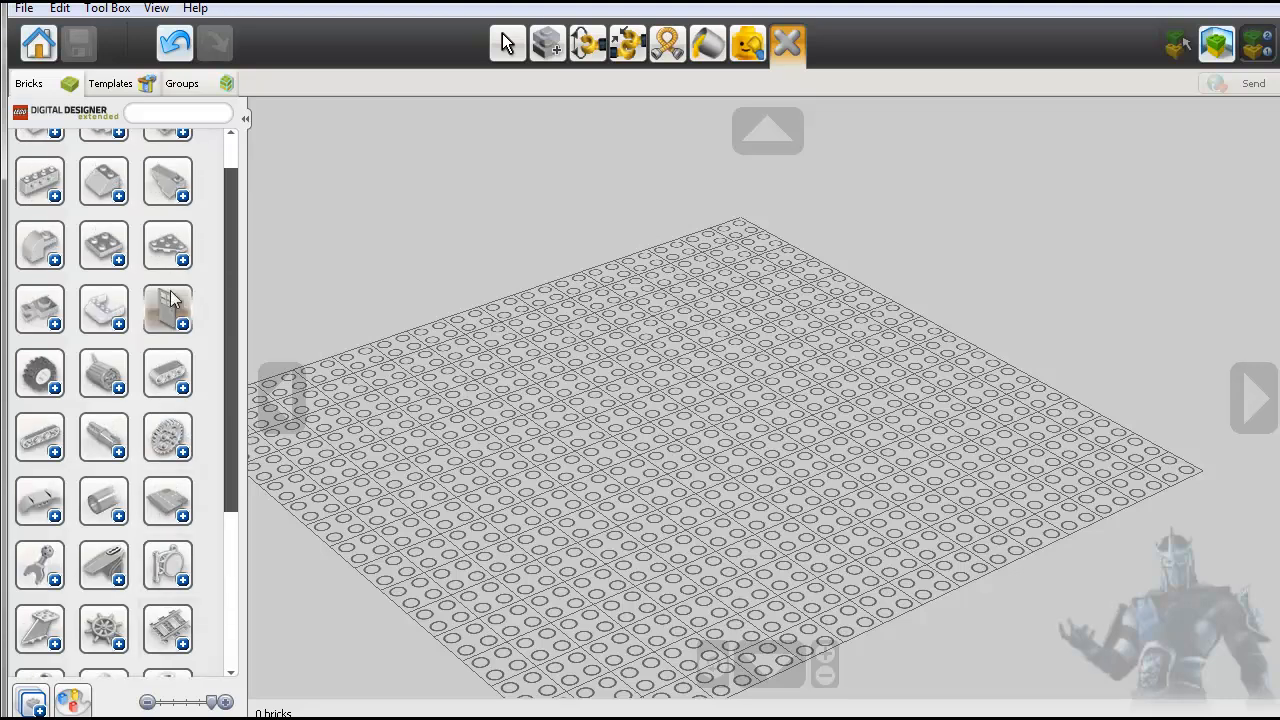
scroll(170, 350, "down", 2)
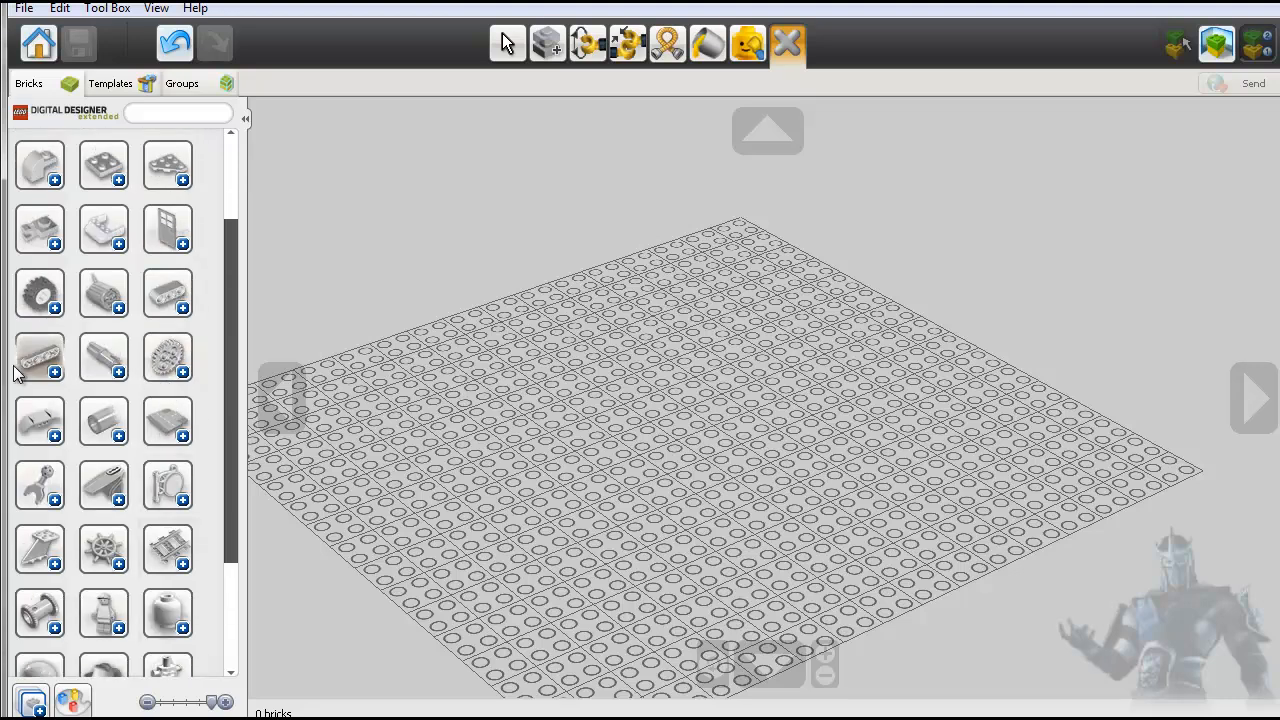
scroll(35, 380, "down", 2)
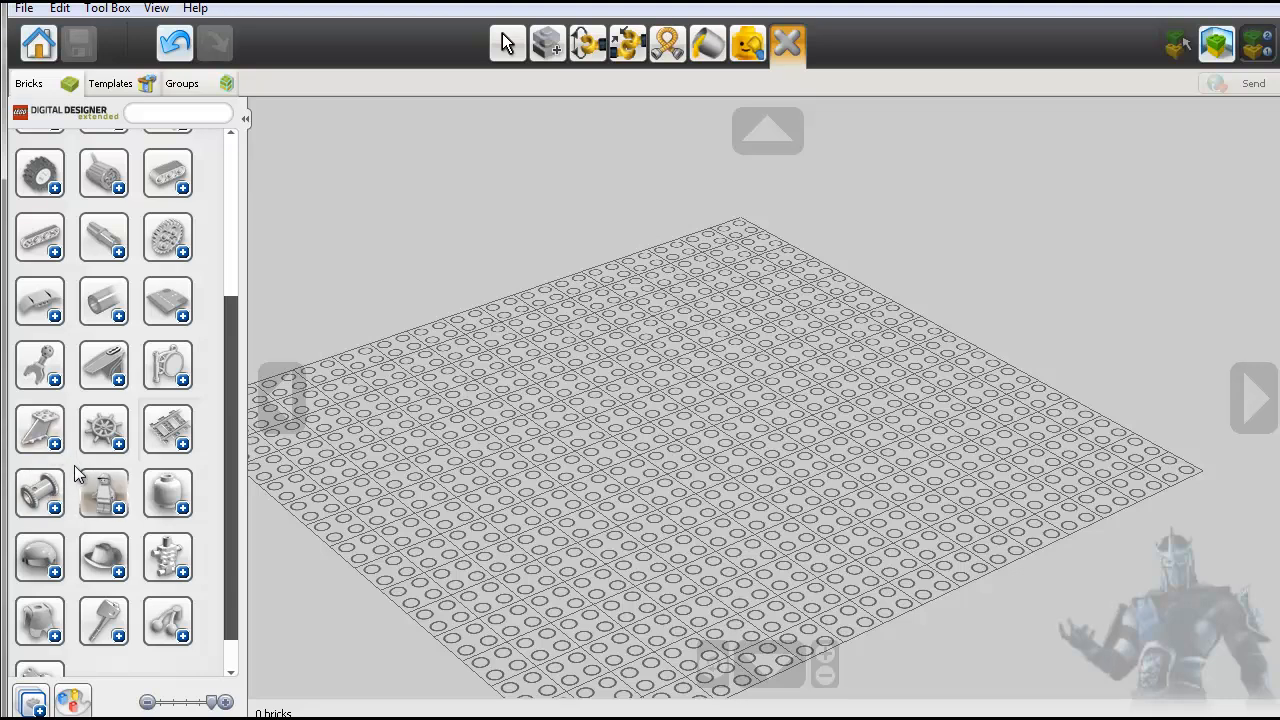
scroll(74, 465, "down", 1)
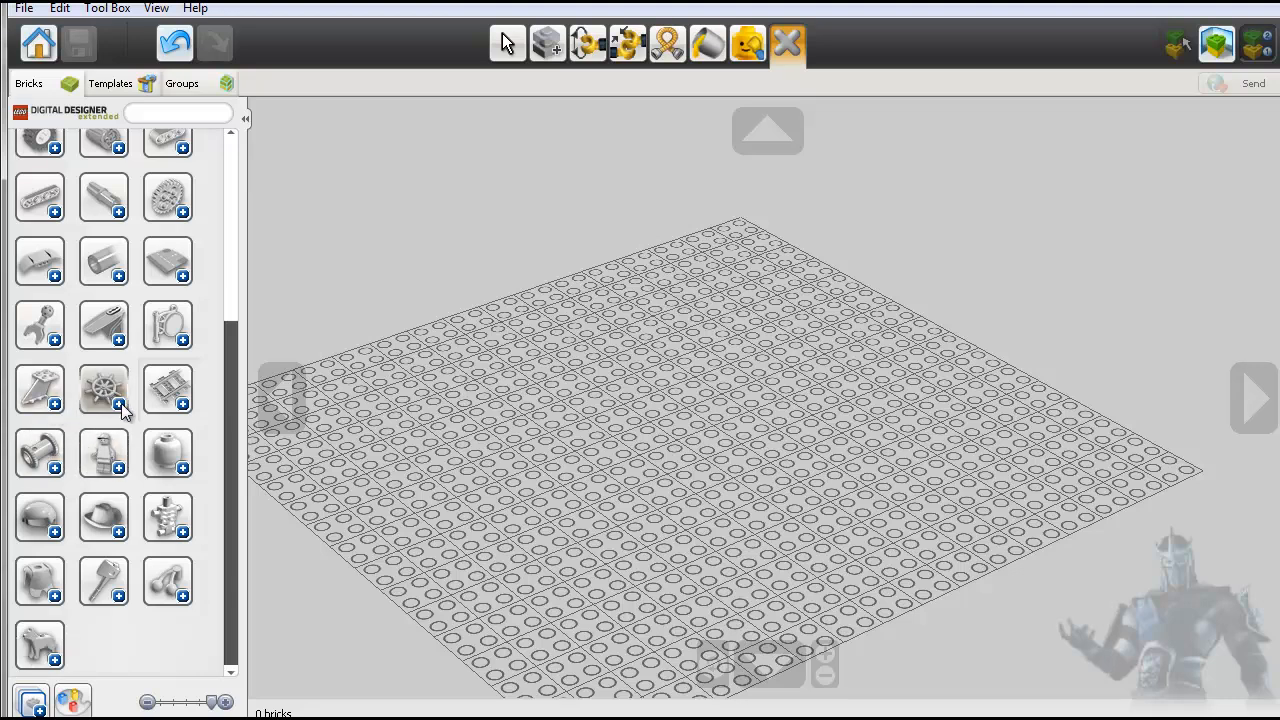
- Expand the ship's-wheel category and examine its boat and ship parts
left_click(115, 400)
scroll(130, 450, "down", 2)
scroll(133, 467, "down", 4)
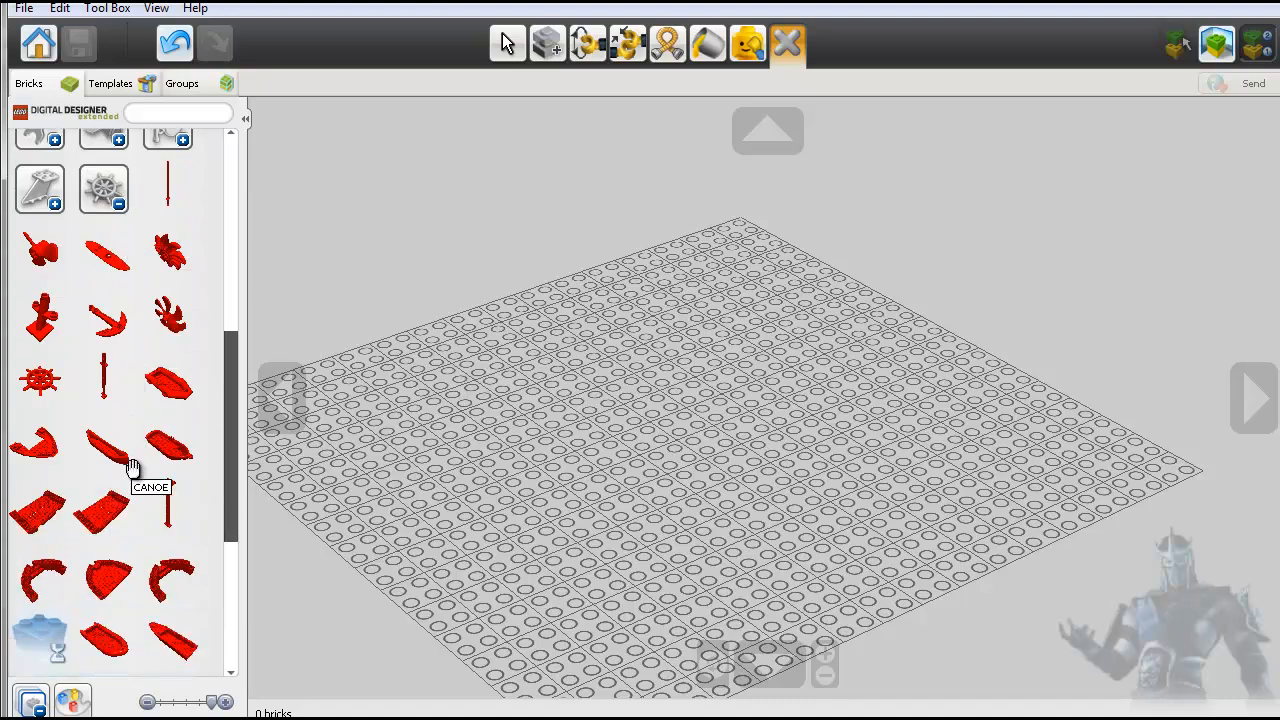
scroll(110, 420, "down", 3)
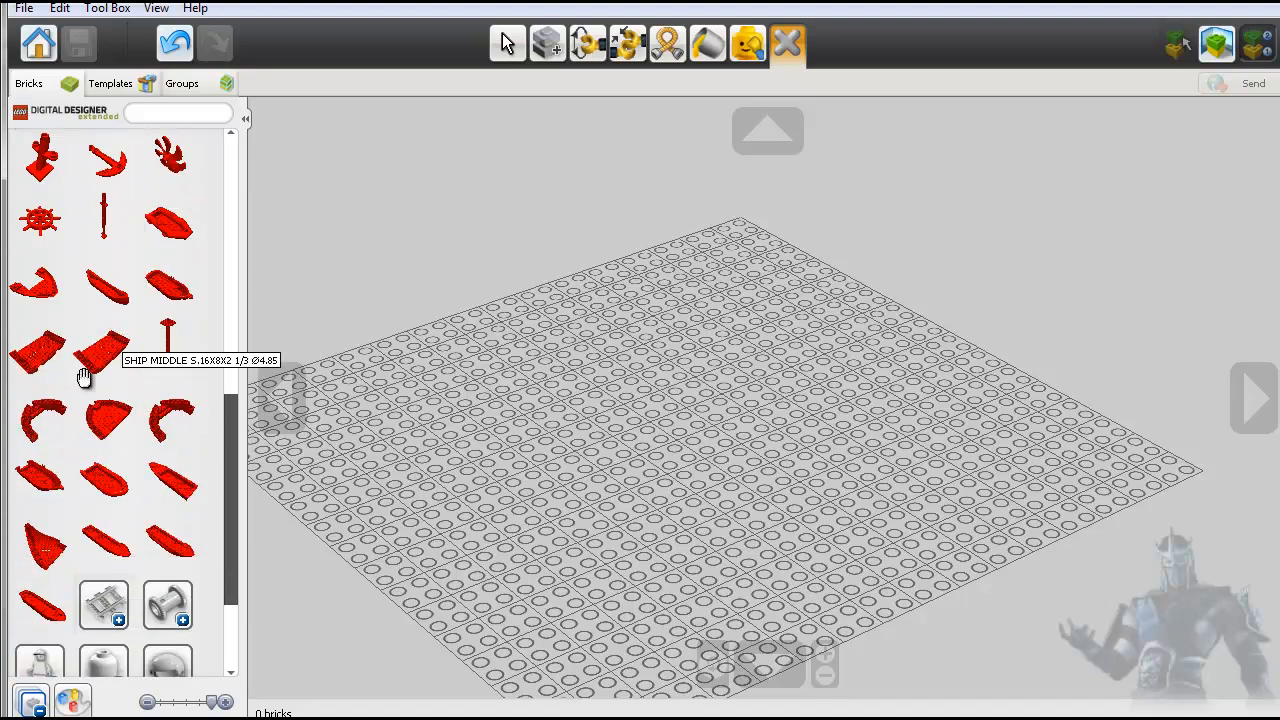
scroll(109, 457, "up", 3)
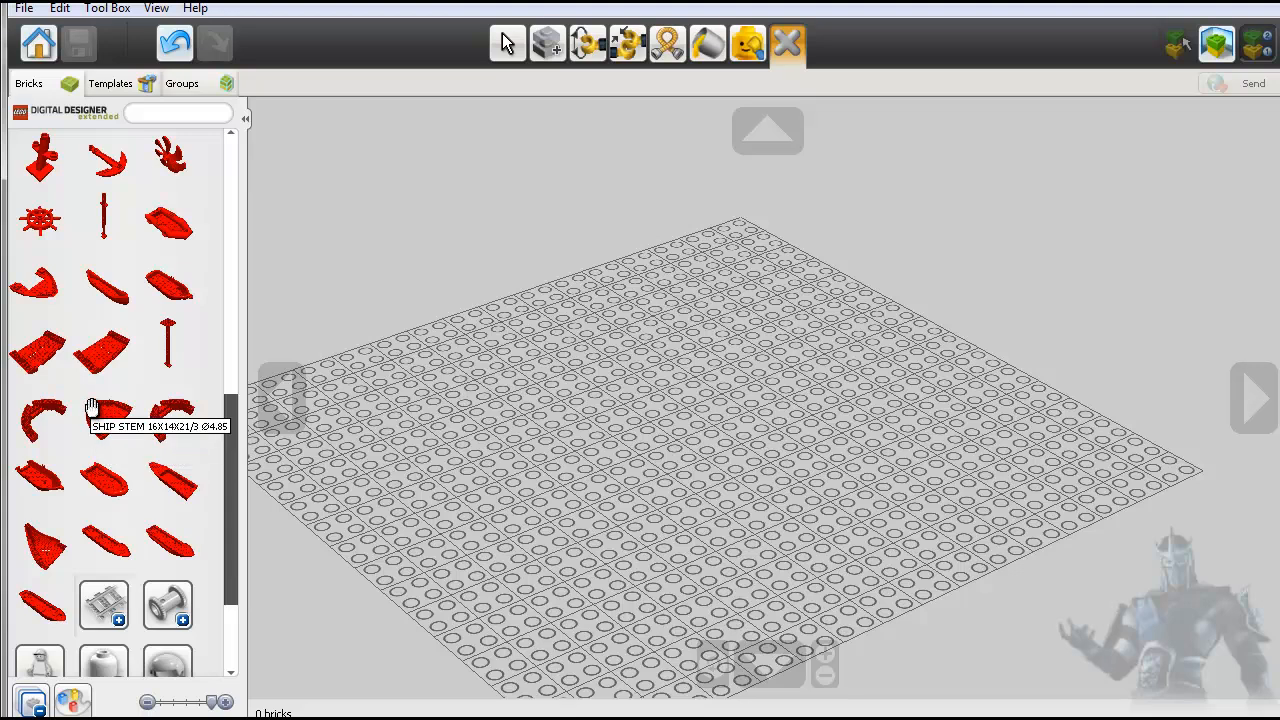
scroll(100, 435, "up", 1)
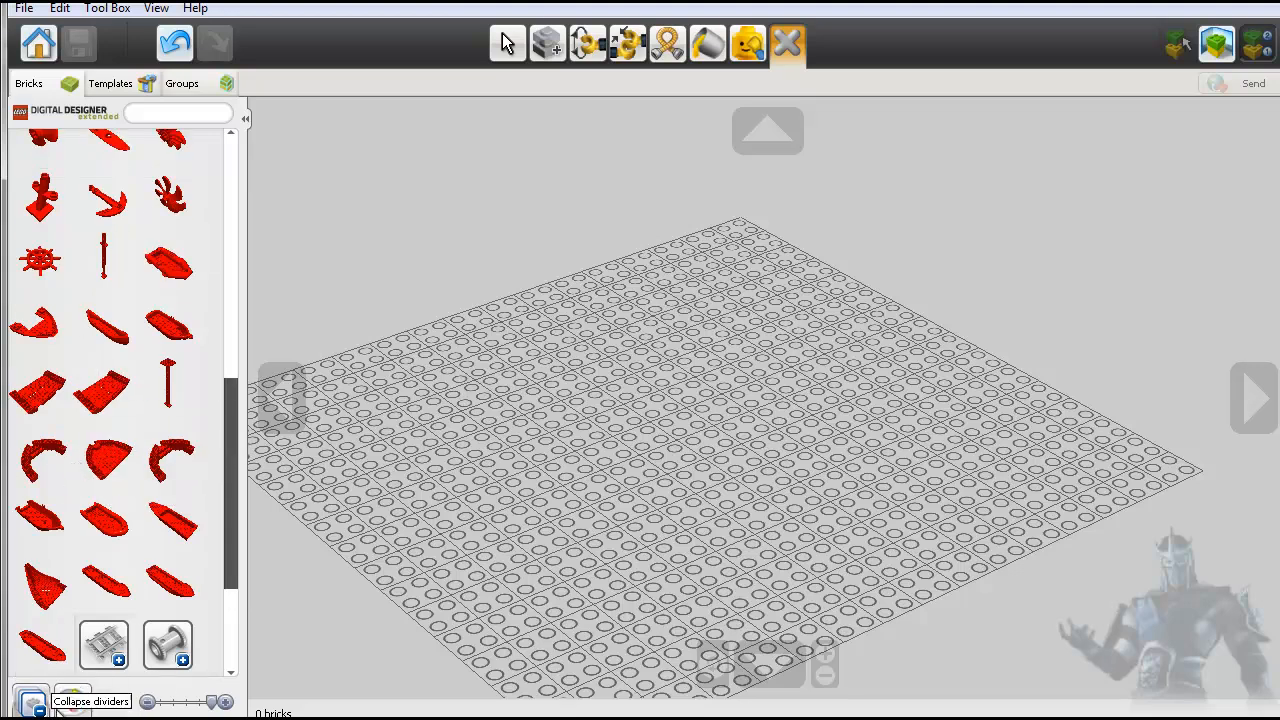
- Set the palette's brick colour to 179 - Silver Flip/Flop and expand the railway parts category
left_click(73, 704)
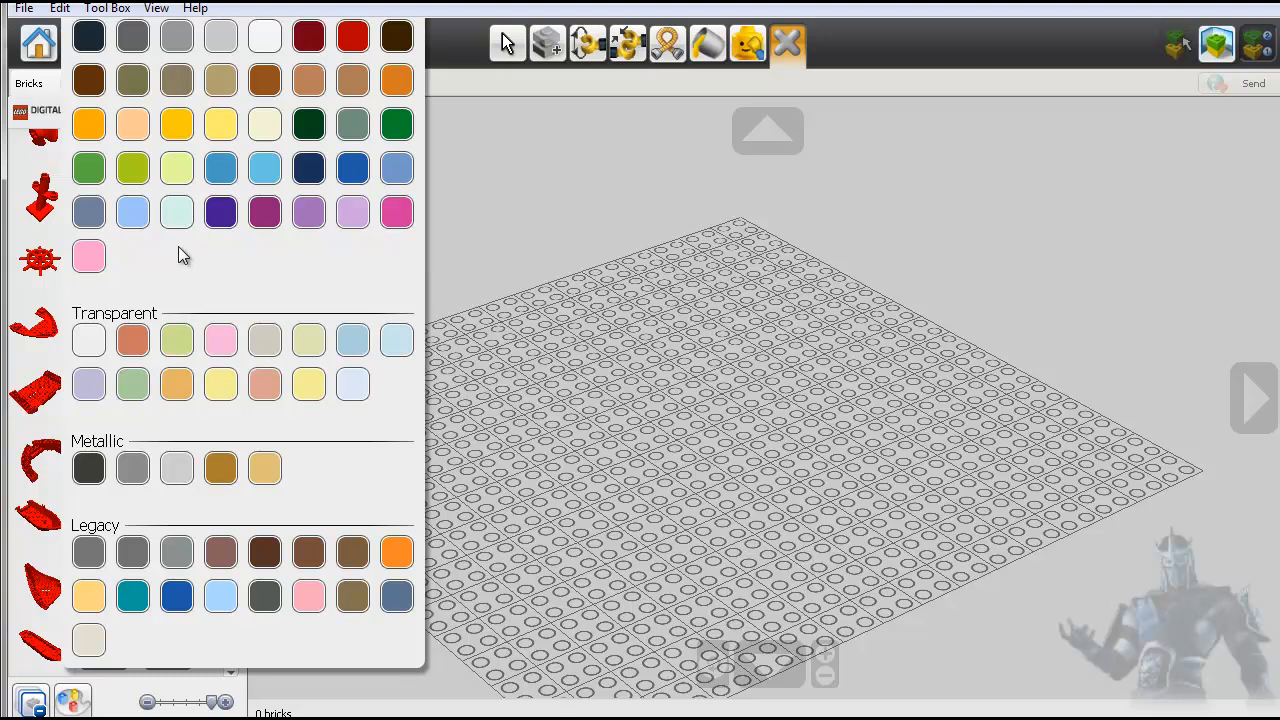
left_click(132, 556)
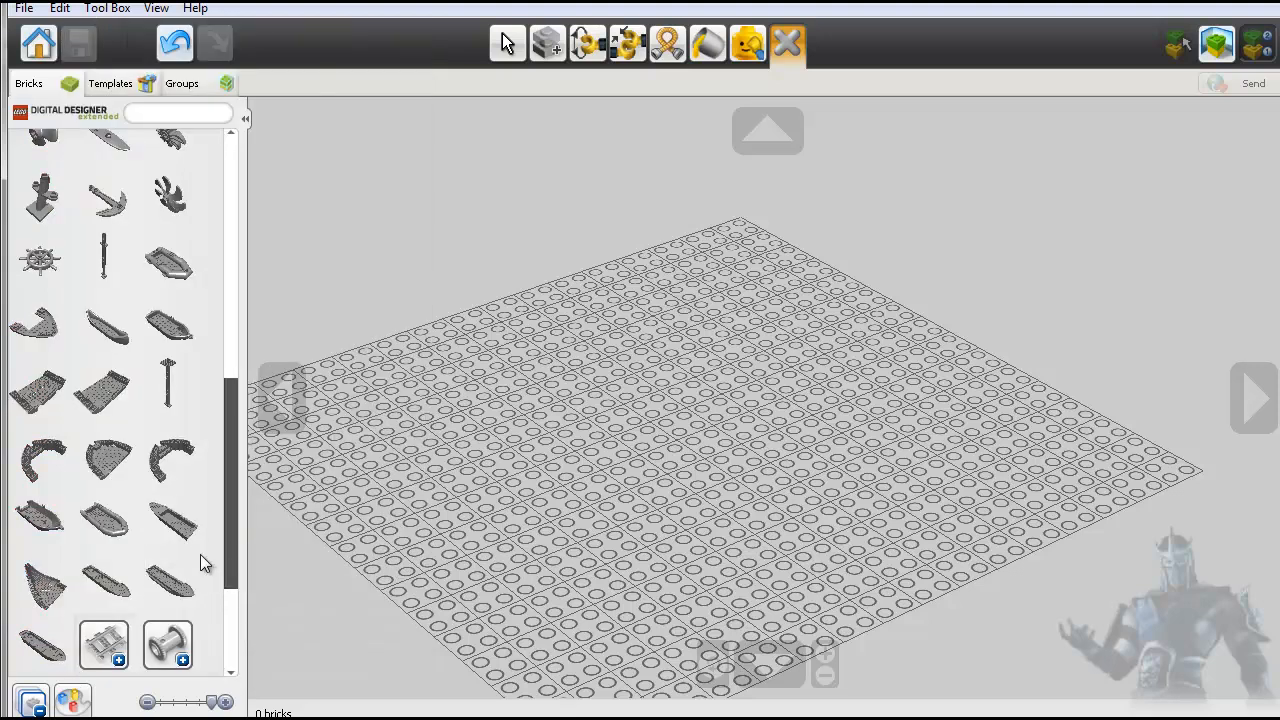
scroll(113, 480, "down", 3)
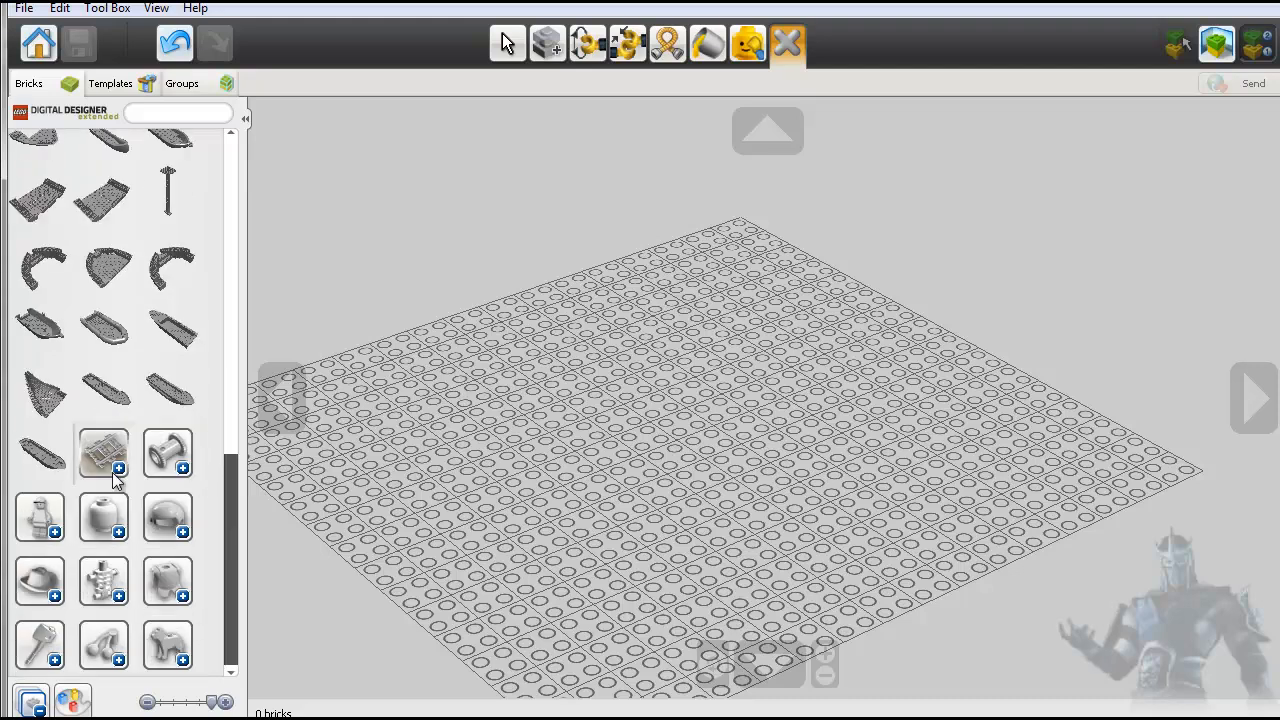
scroll(113, 480, "up", 3)
scroll(114, 491, "down", 1)
left_click(118, 546)
scroll(118, 548, "down", 2)
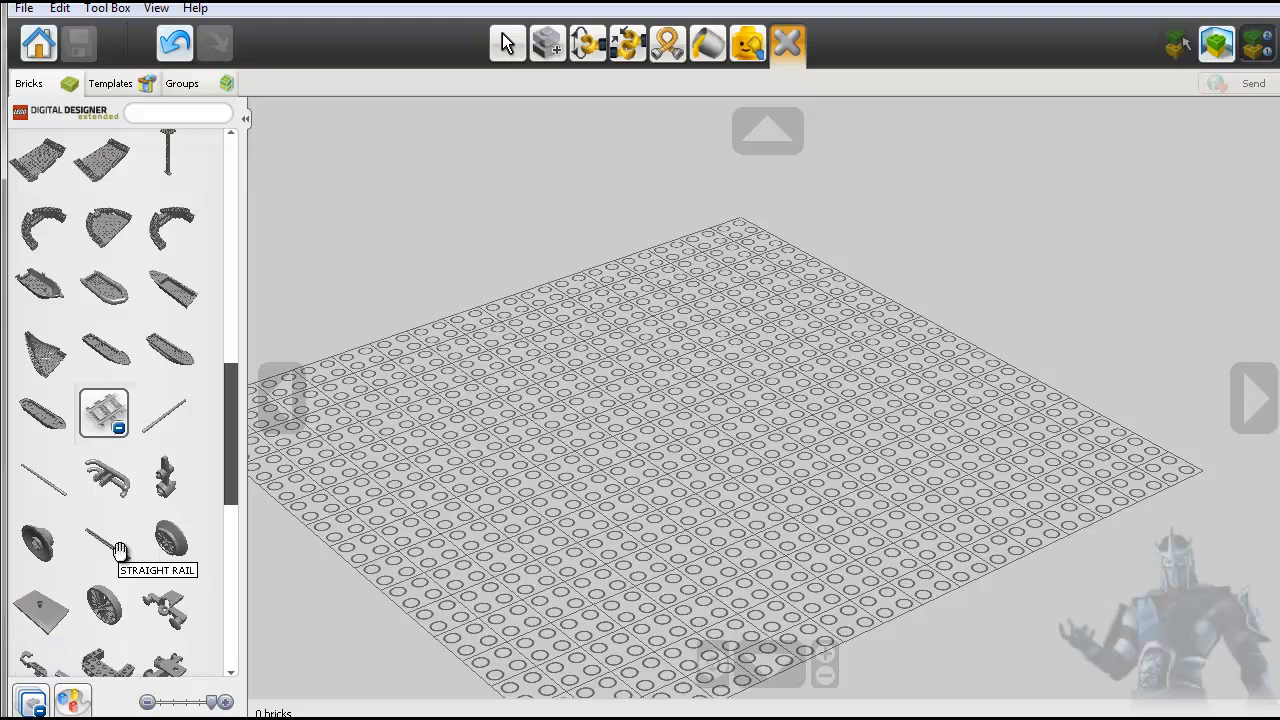
- Look back over the expanded ship and railway parts, and collapse all brick categories
scroll(118, 548, "up", 2)
scroll(123, 532, "up", 1)
scroll(123, 527, "down", 2)
left_click(36, 704)
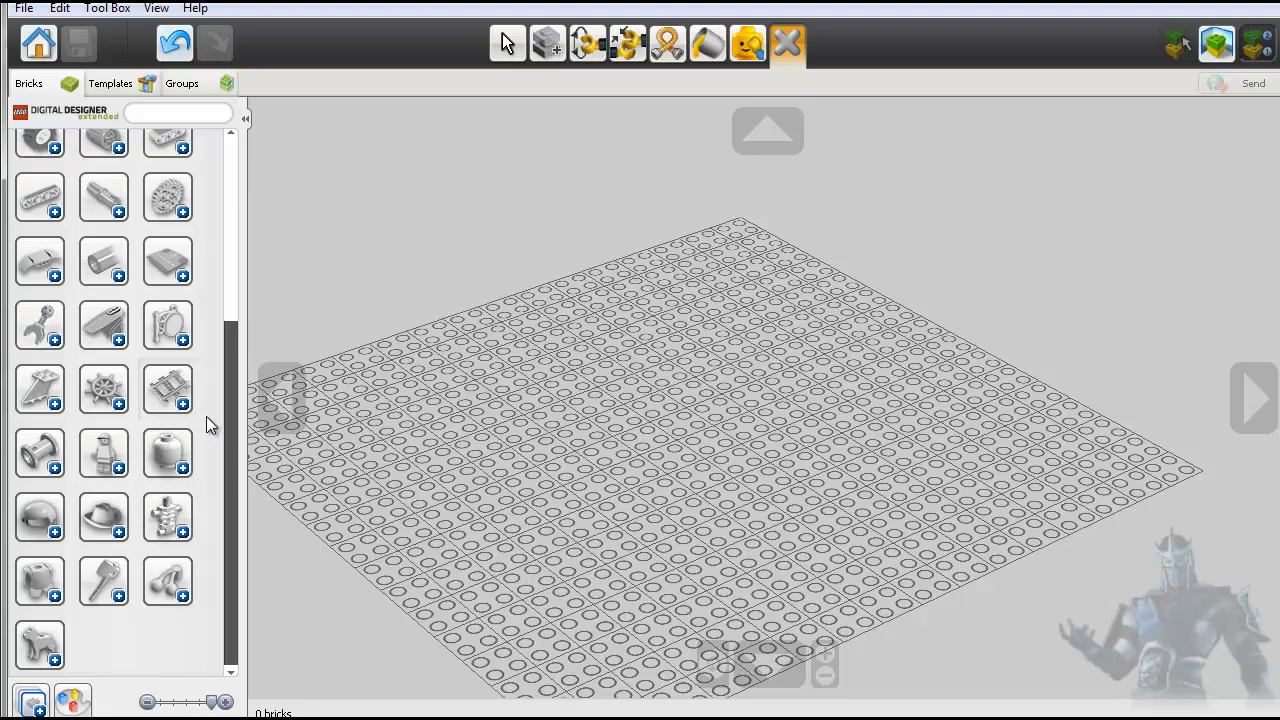
- Expand the railway parts category and place an AXLE Ø2X45 near the middle of the empty baseplate
scroll(206, 416, "up", 1)
left_click(182, 445)
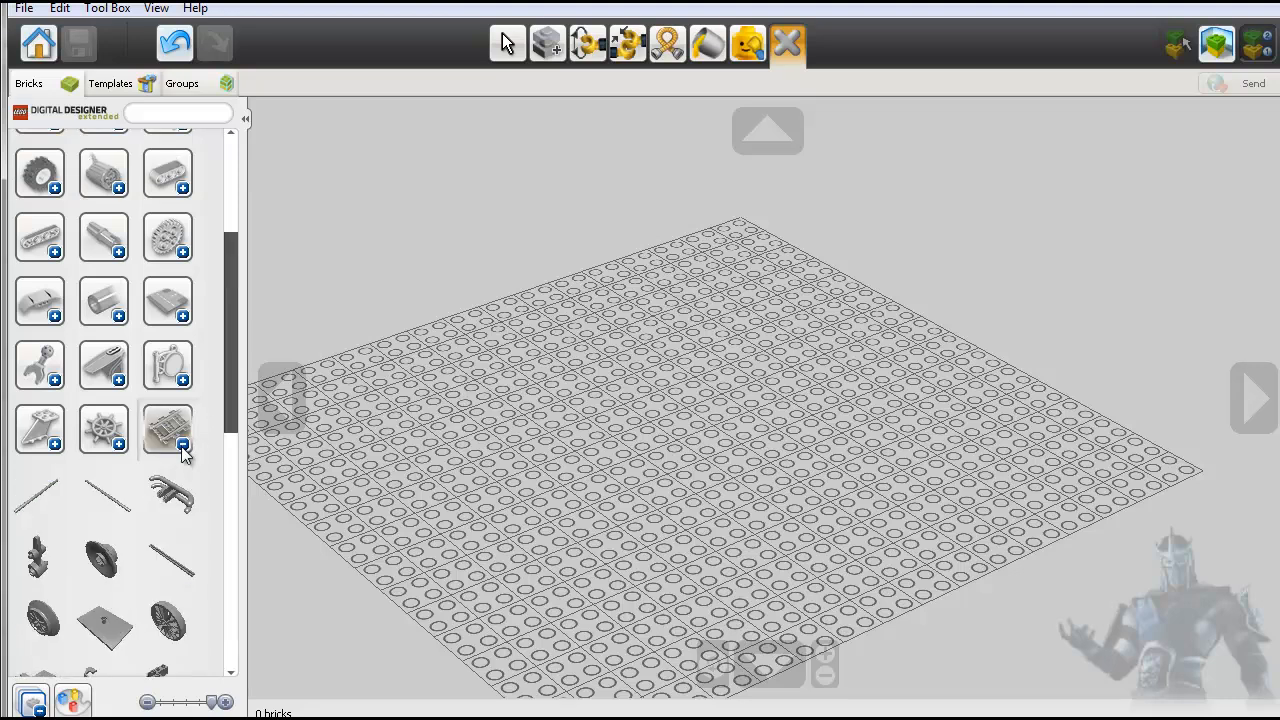
left_click(124, 517)
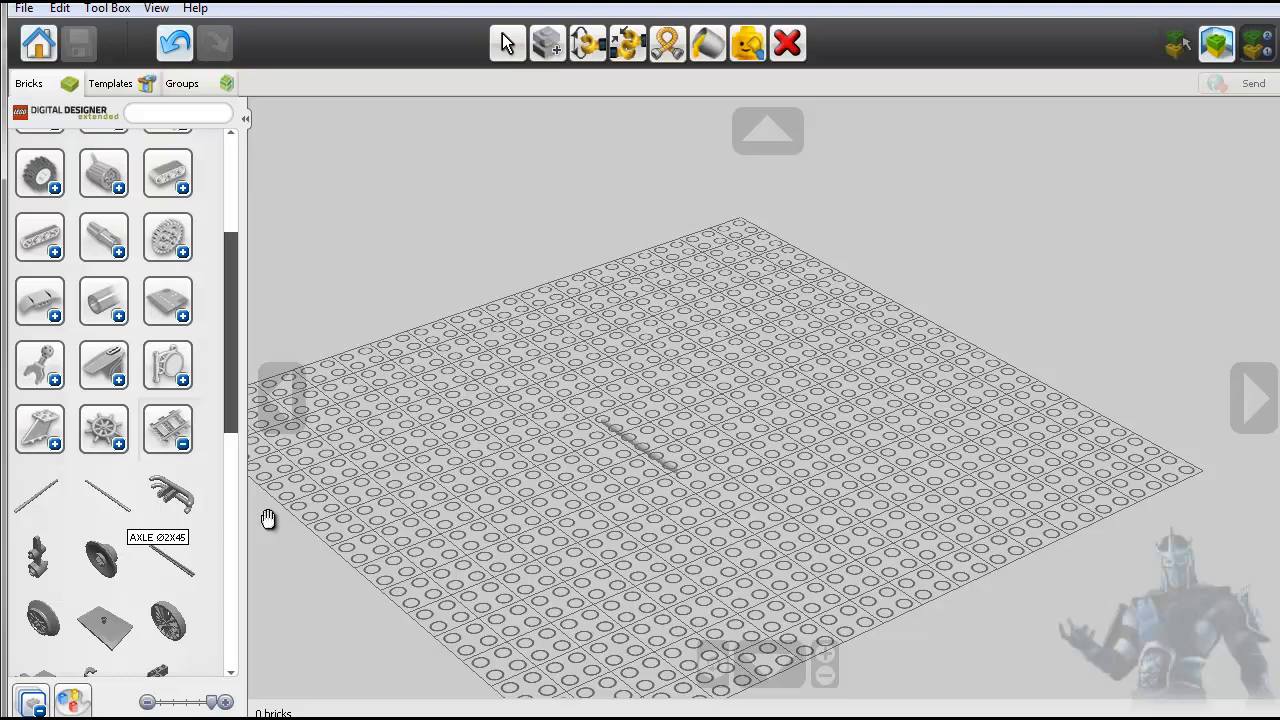
left_click(662, 467)
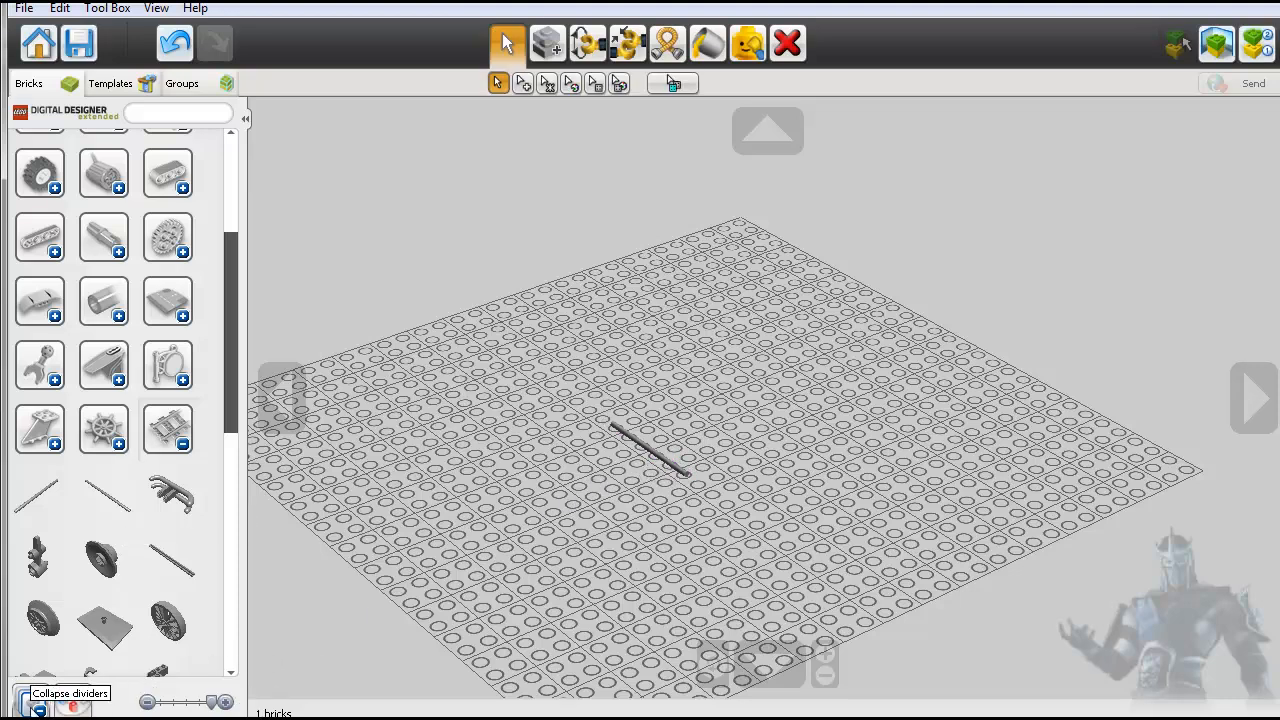
- Set the palette's brick colour to 324 - Medium Lavender
left_click(72, 703)
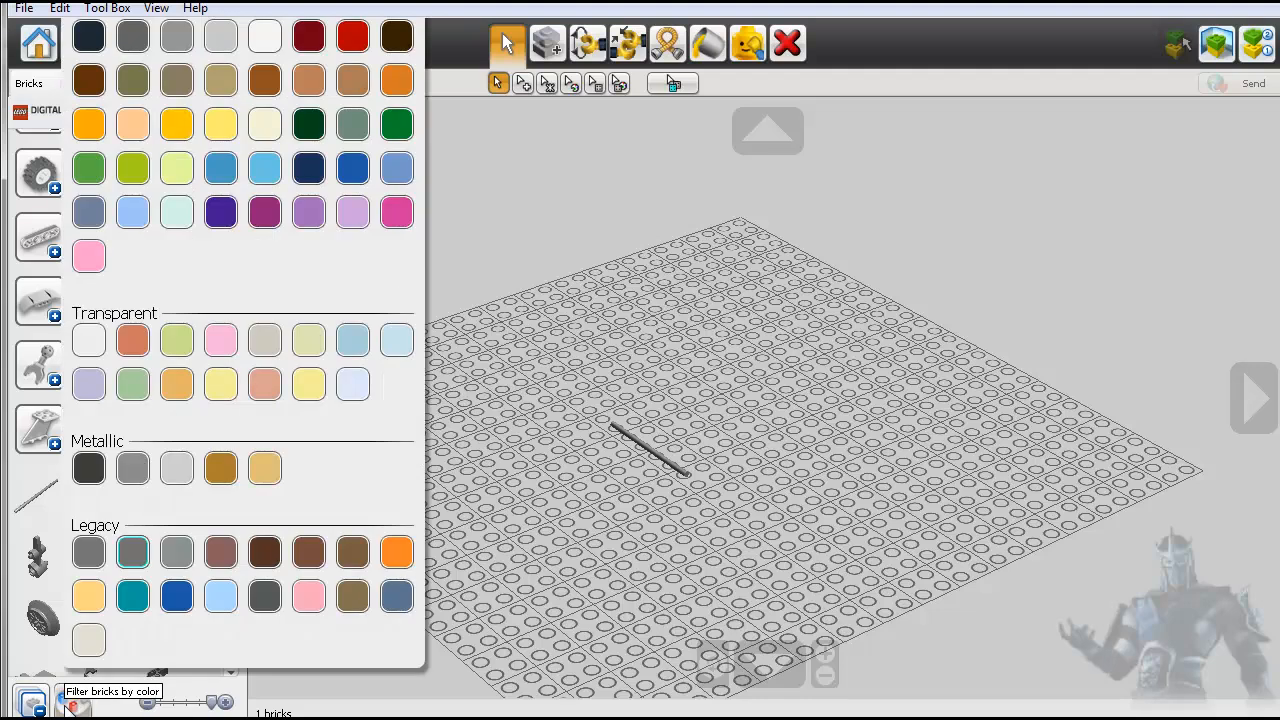
left_click(311, 209)
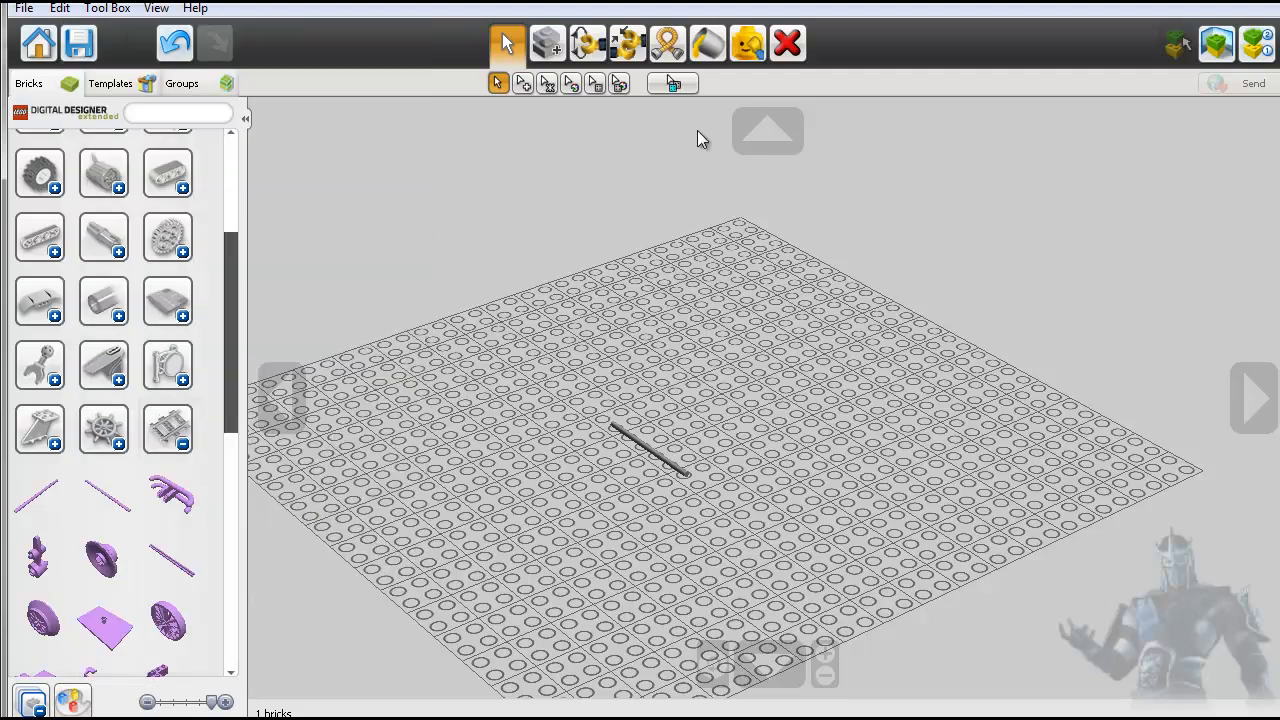
- Paint the grey axle on the baseplate solid orange-brown using the Paint tool's fill mode
left_click(707, 43)
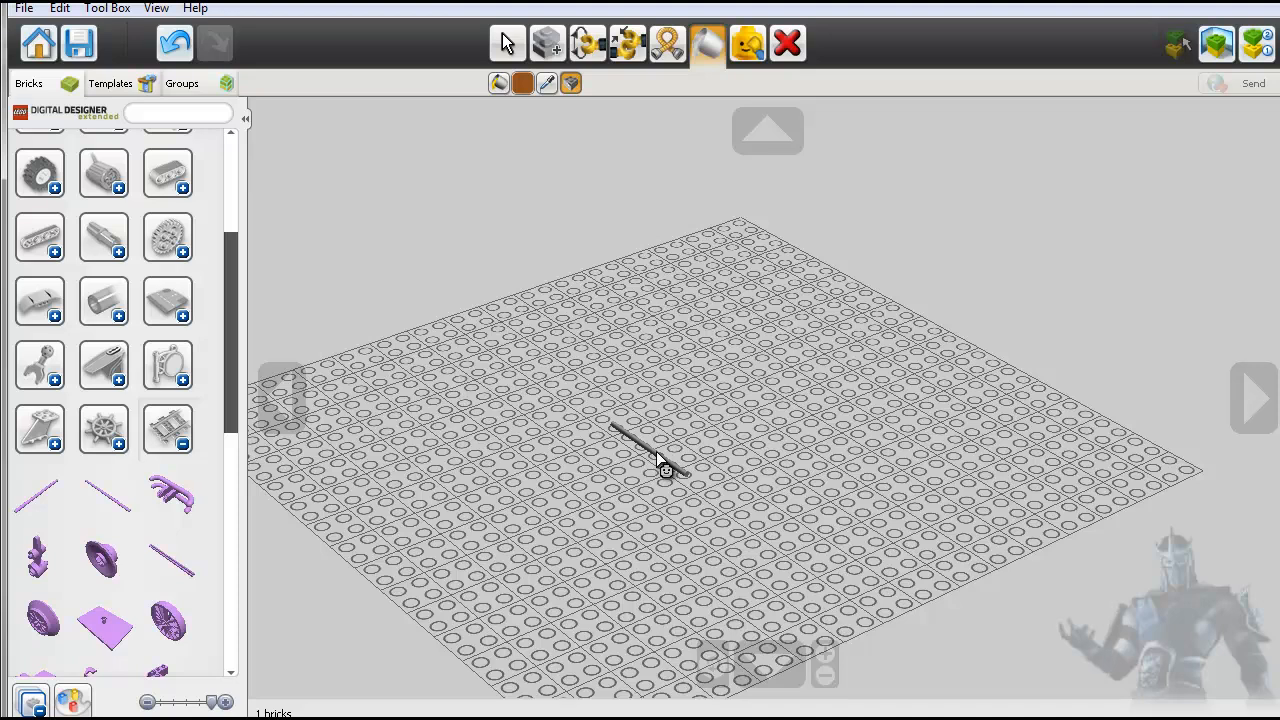
left_click(522, 83)
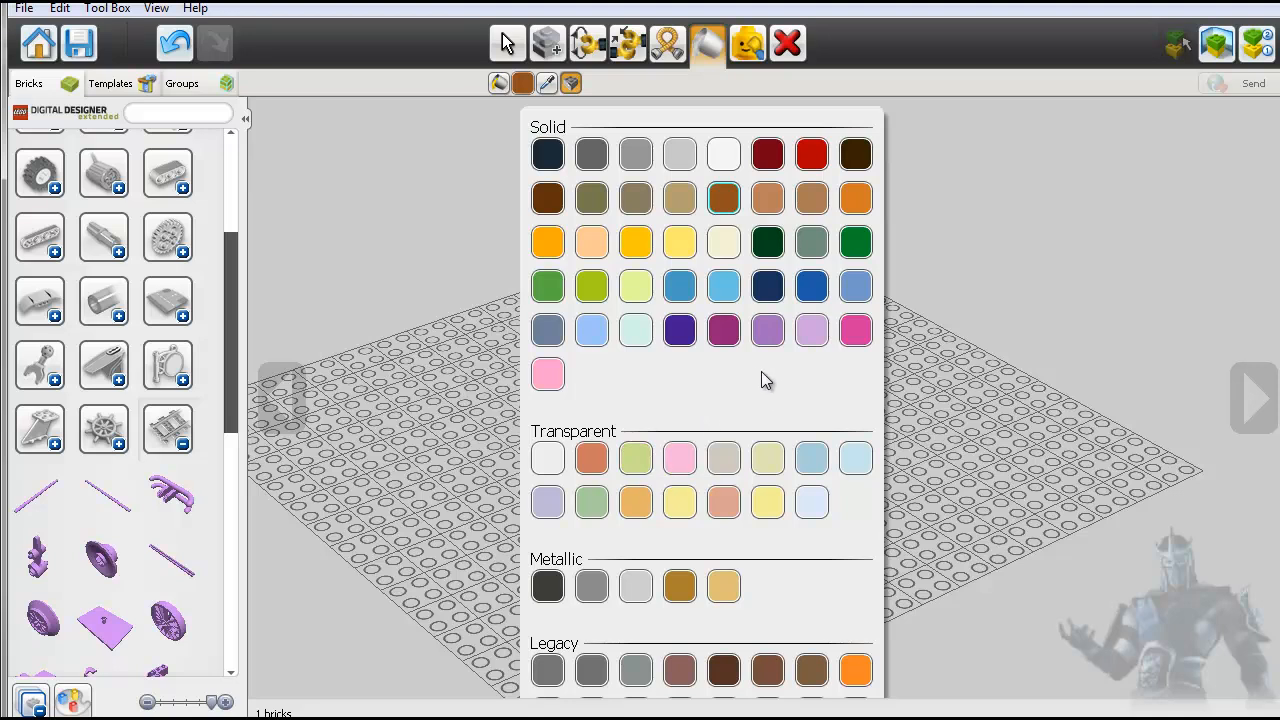
left_click(725, 204)
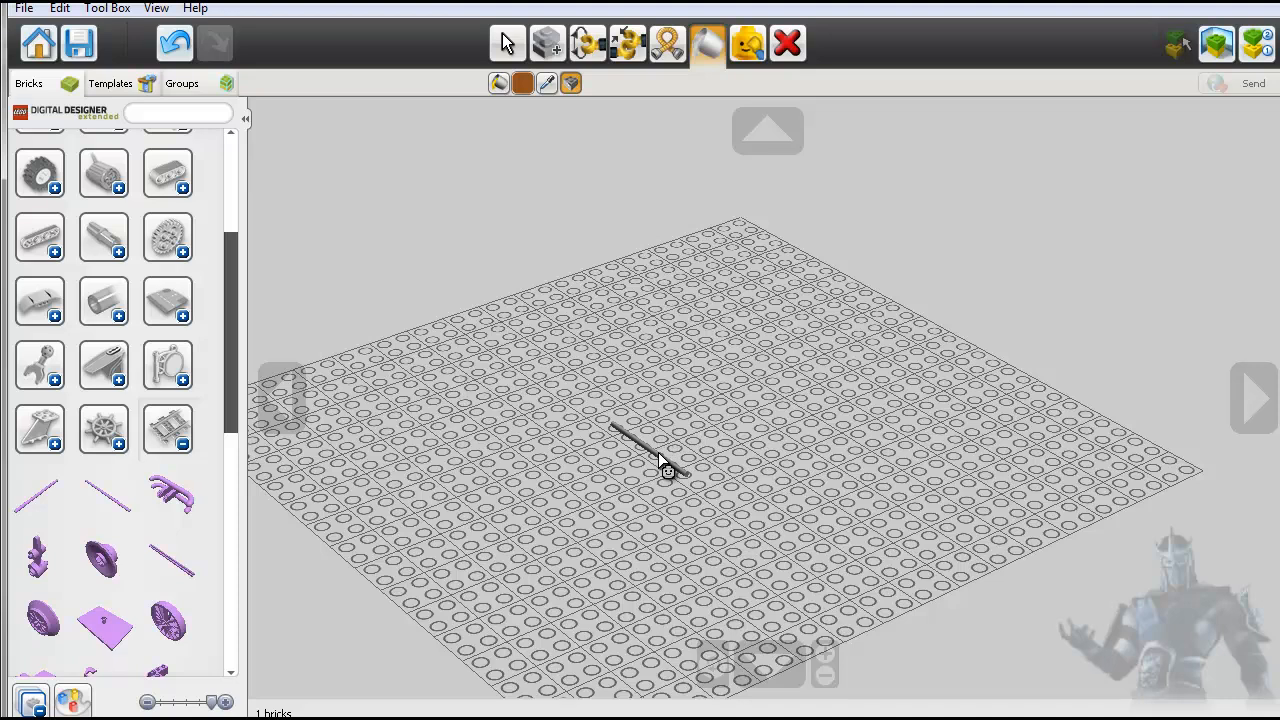
scroll(657, 461, "up", 5)
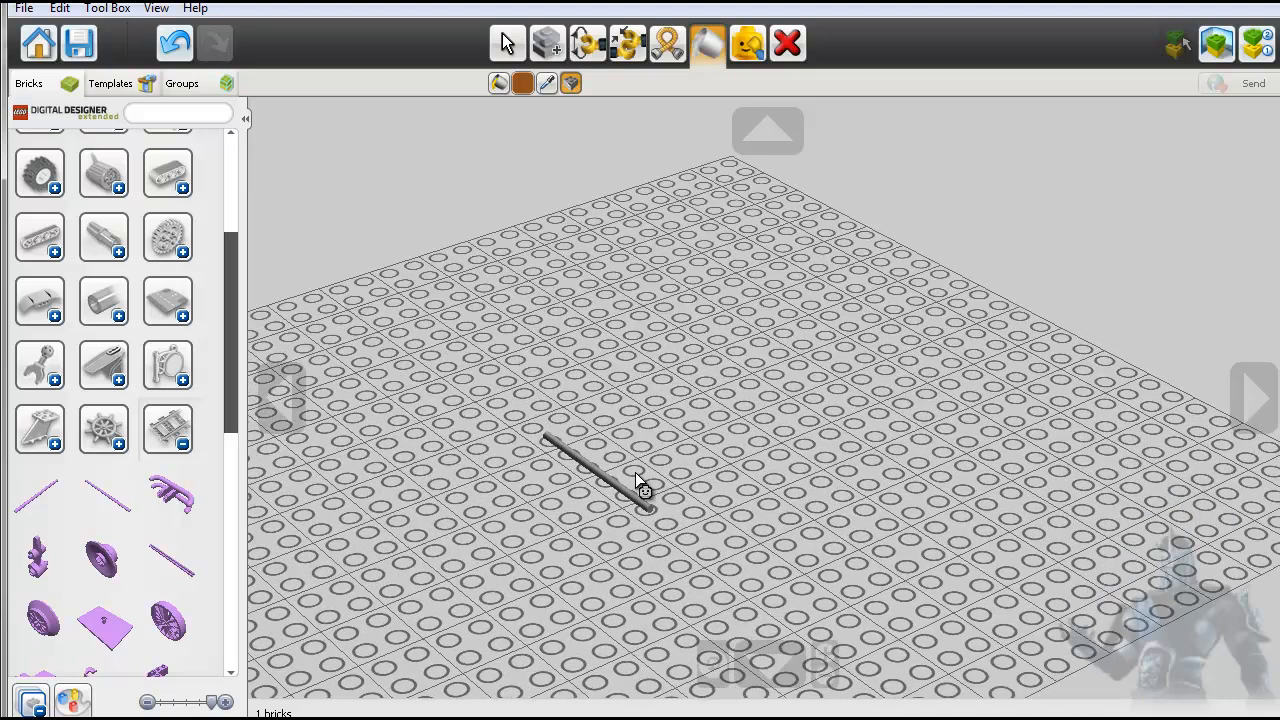
left_click(505, 43)
left_click(422, 572)
left_click(418, 572)
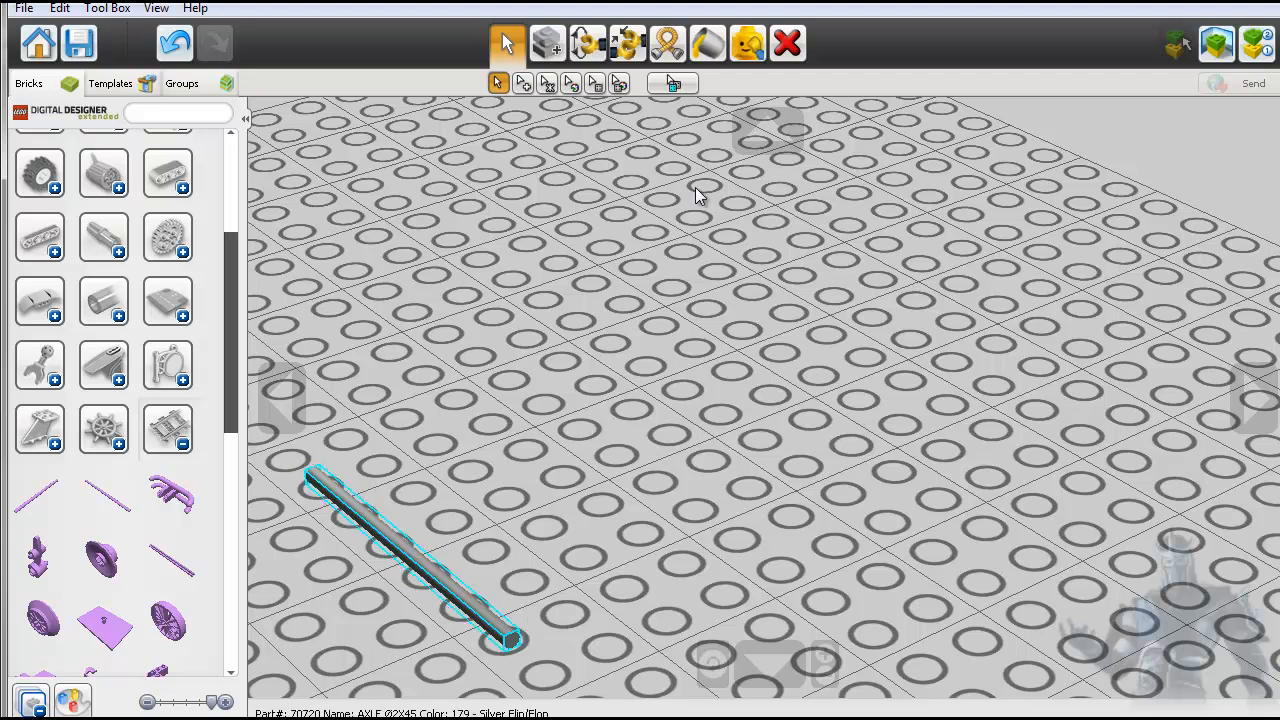
left_click(708, 45)
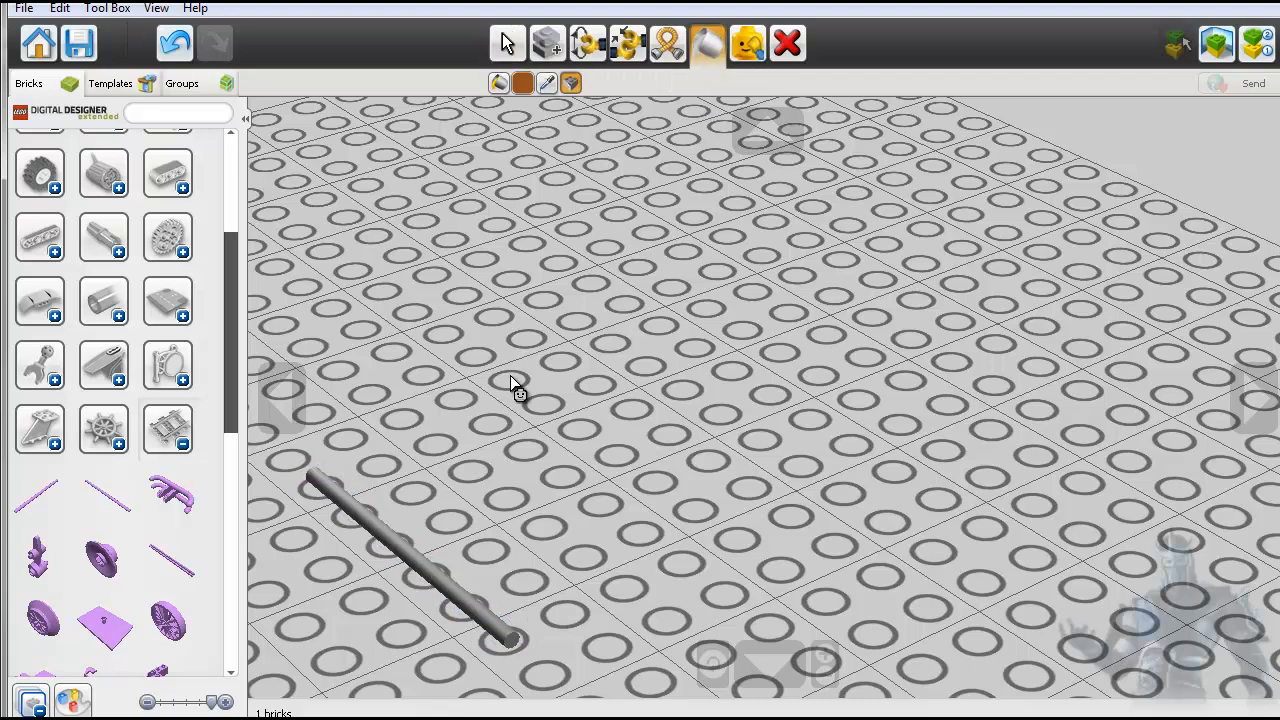
left_click(498, 83)
left_click(422, 572)
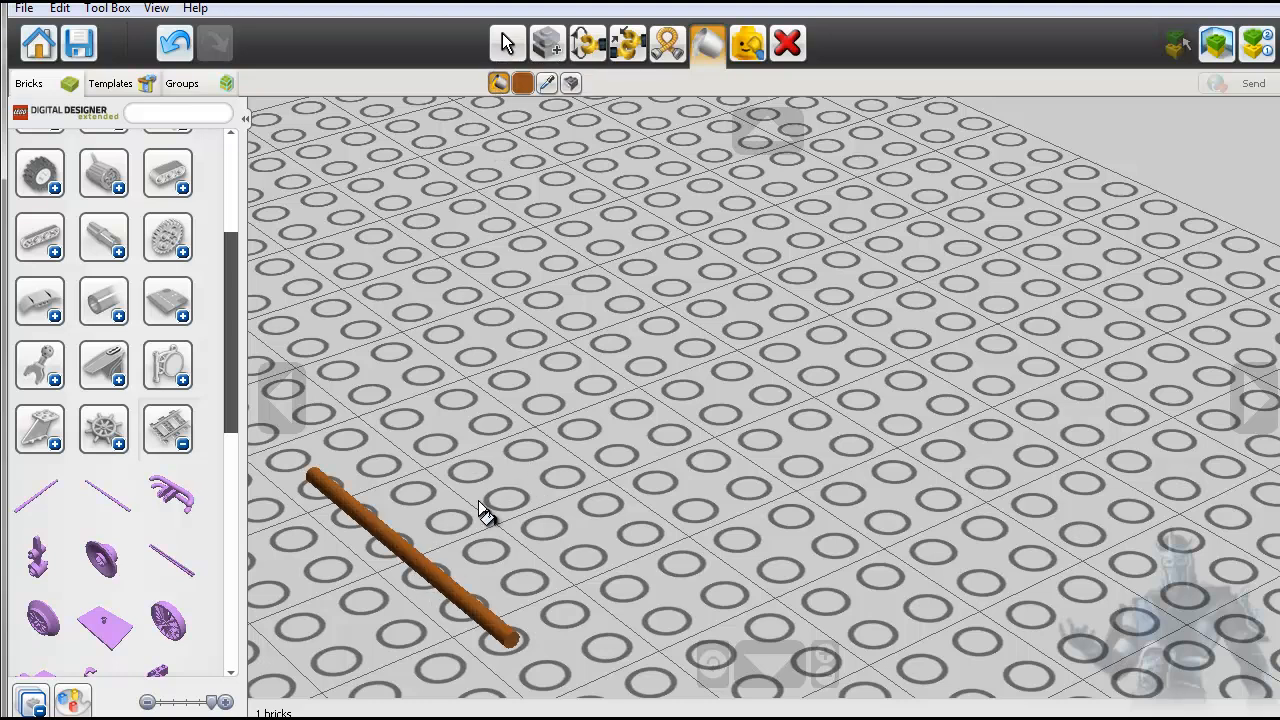
- Activate the Flex tool, return to normal selection, and inspect the brown axle up close
left_click(667, 43)
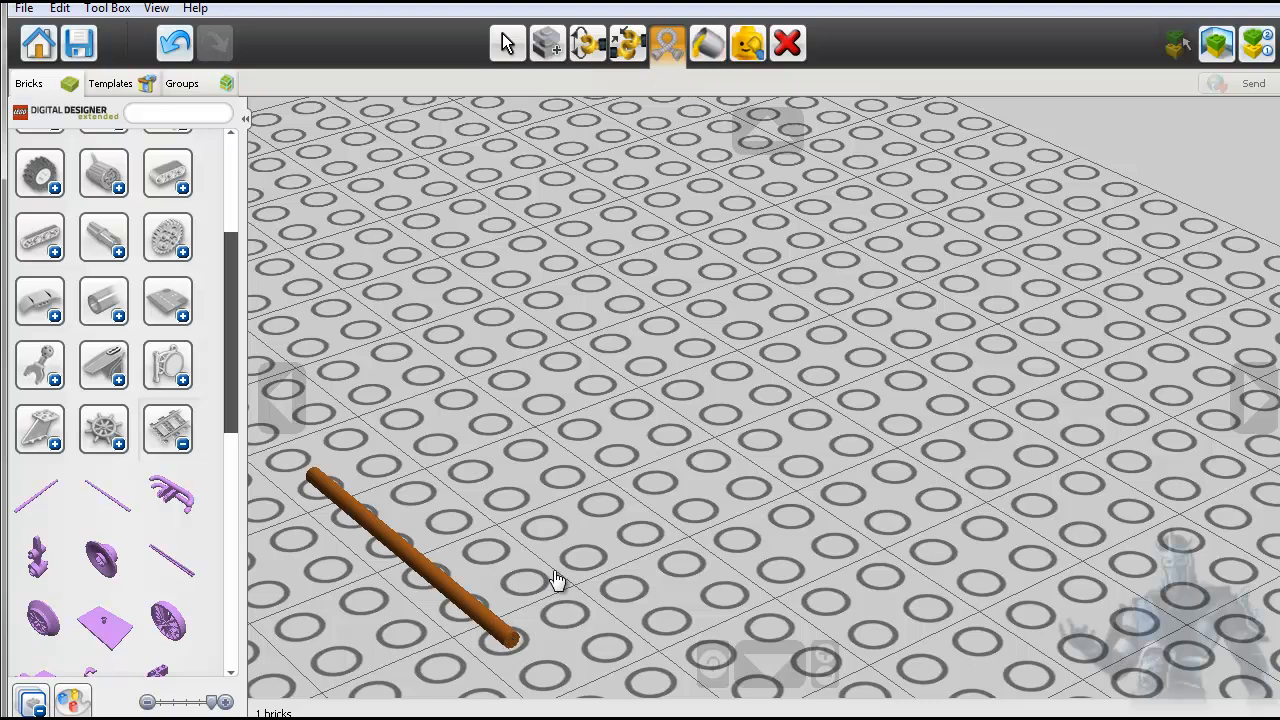
left_click(506, 43)
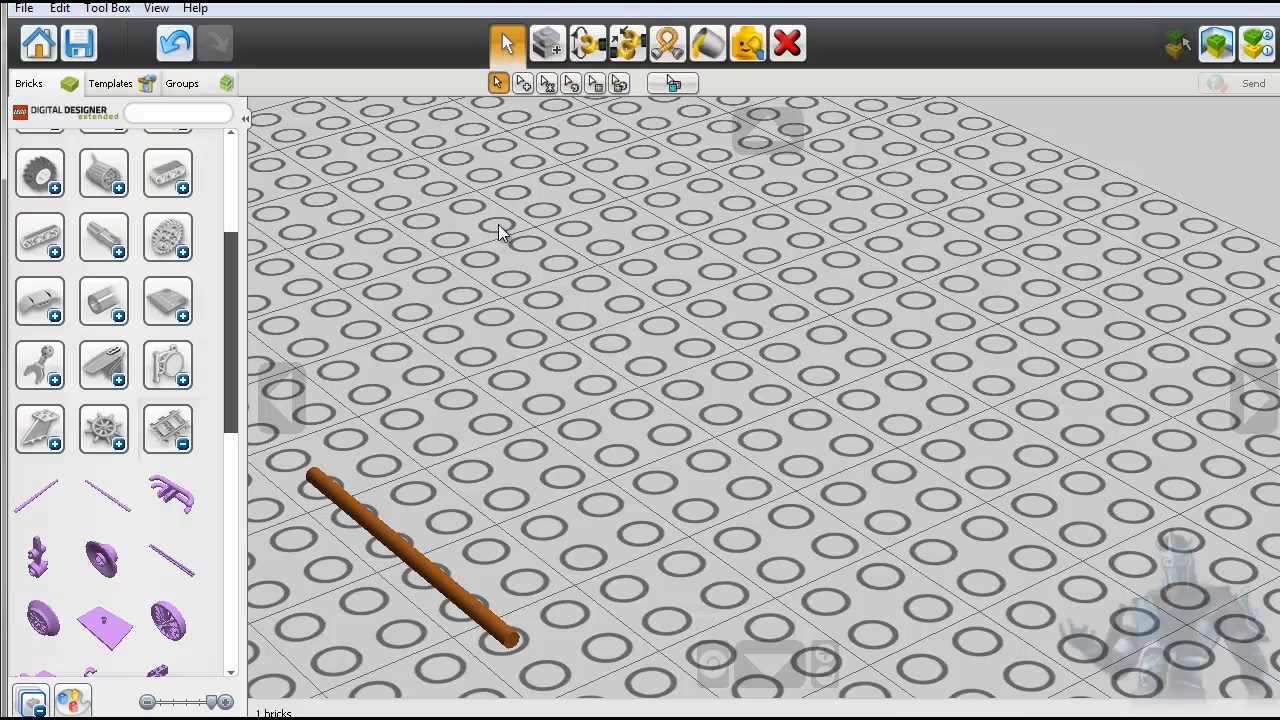
scroll(710, 662, "up", 5)
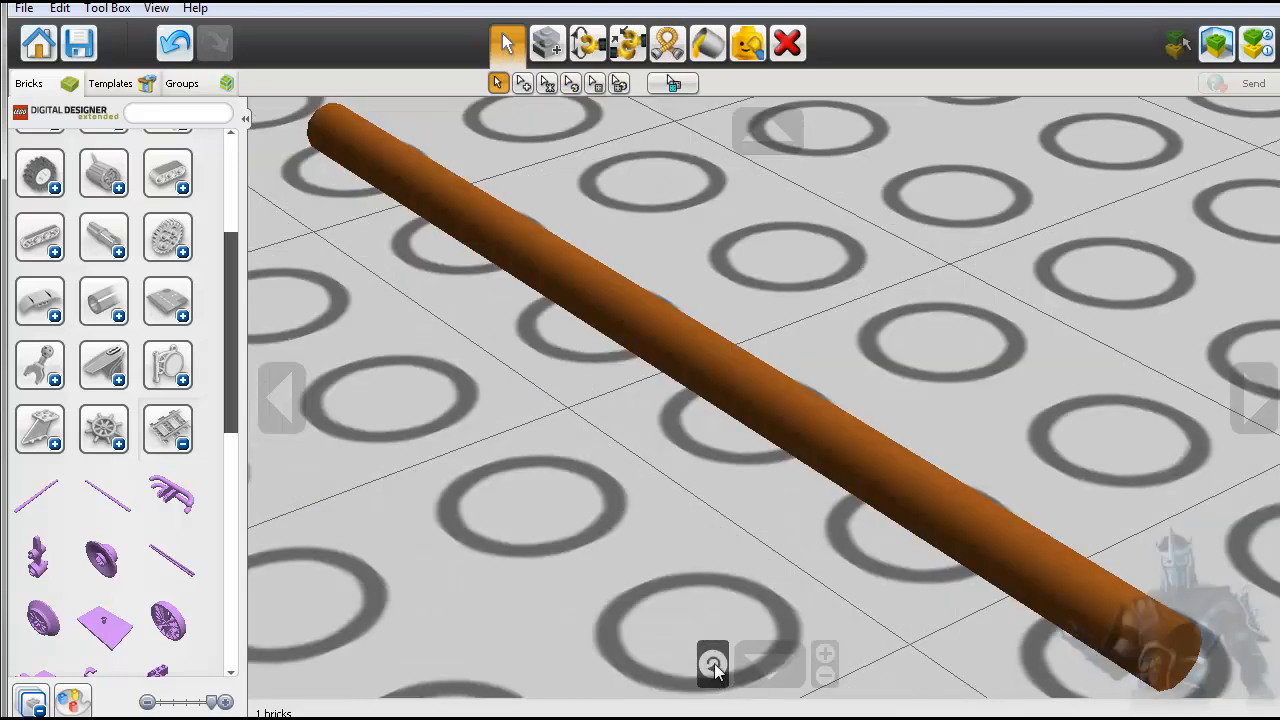
- Select the brown axle on the baseplate and activate the Flex tool
scroll(745, 500, "down", 3)
scroll(745, 500, "down", 2)
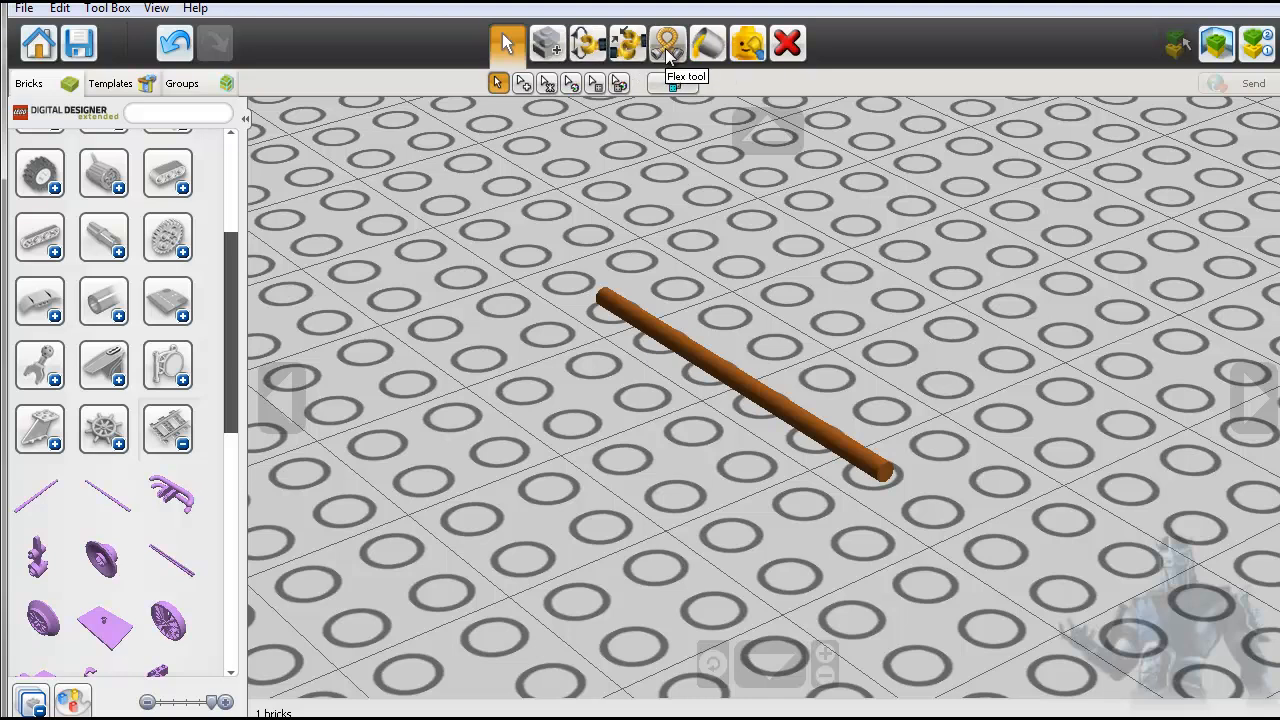
left_click(709, 360)
left_click(665, 44)
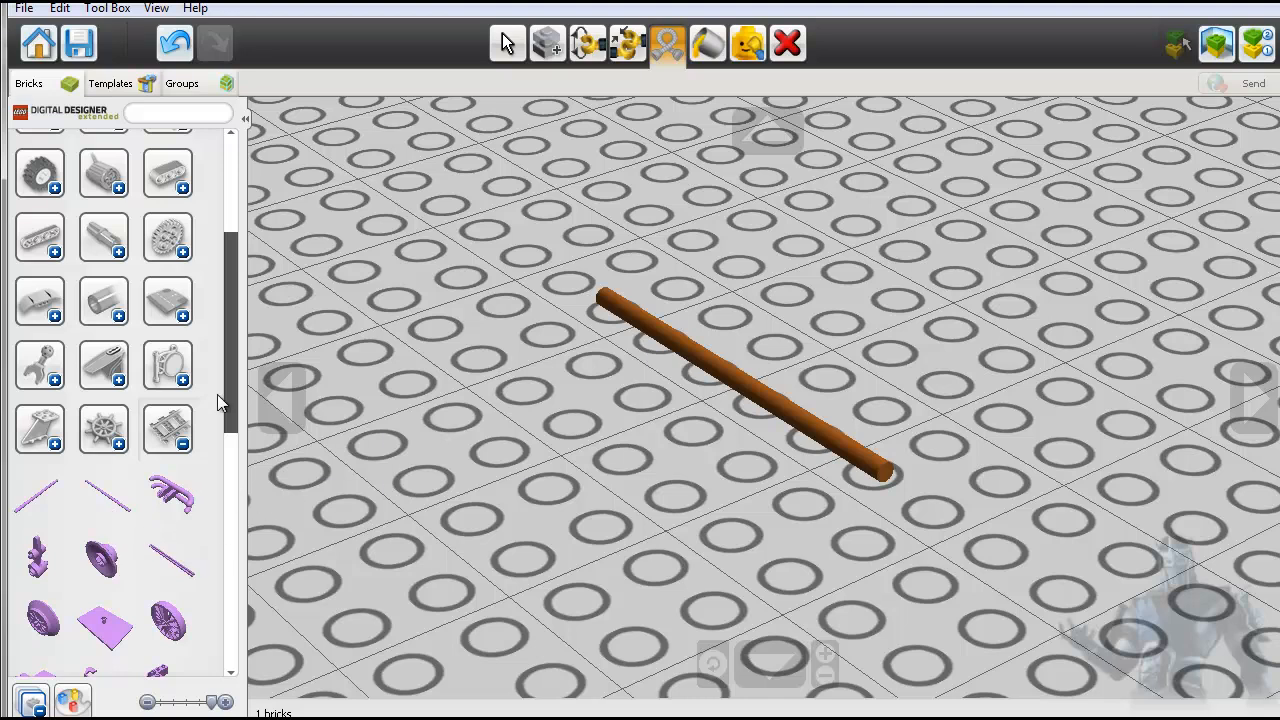
- Collapse all expanded brick categories, expand the minifigure body parts category and browse its torsos and legs
left_click_drag(234, 372, 224, 572)
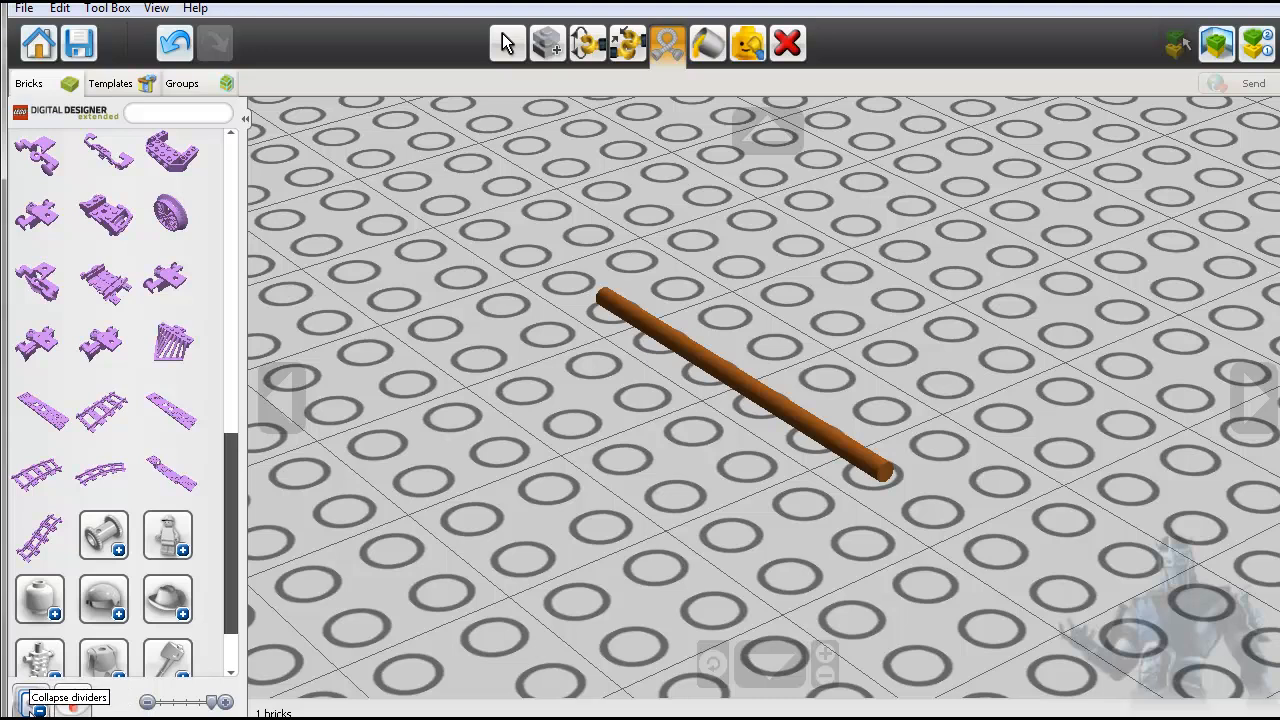
left_click(40, 700)
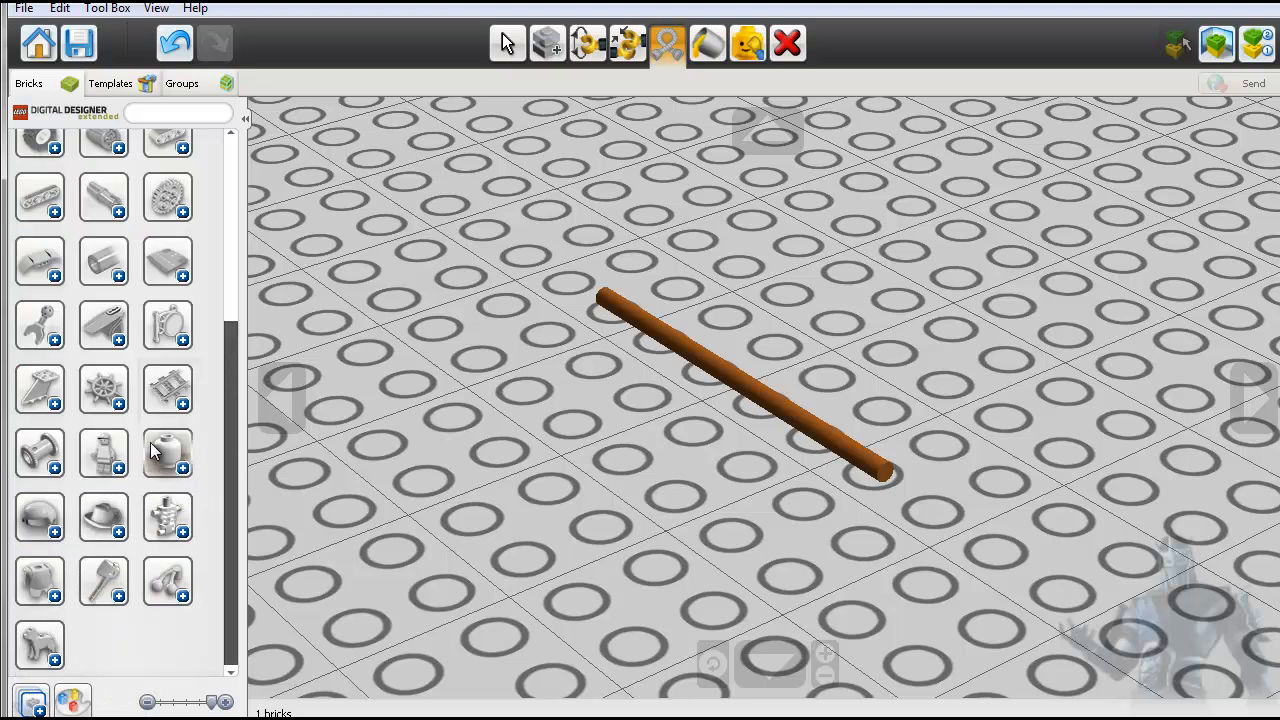
left_click(104, 452)
scroll(190, 515, "down", 1)
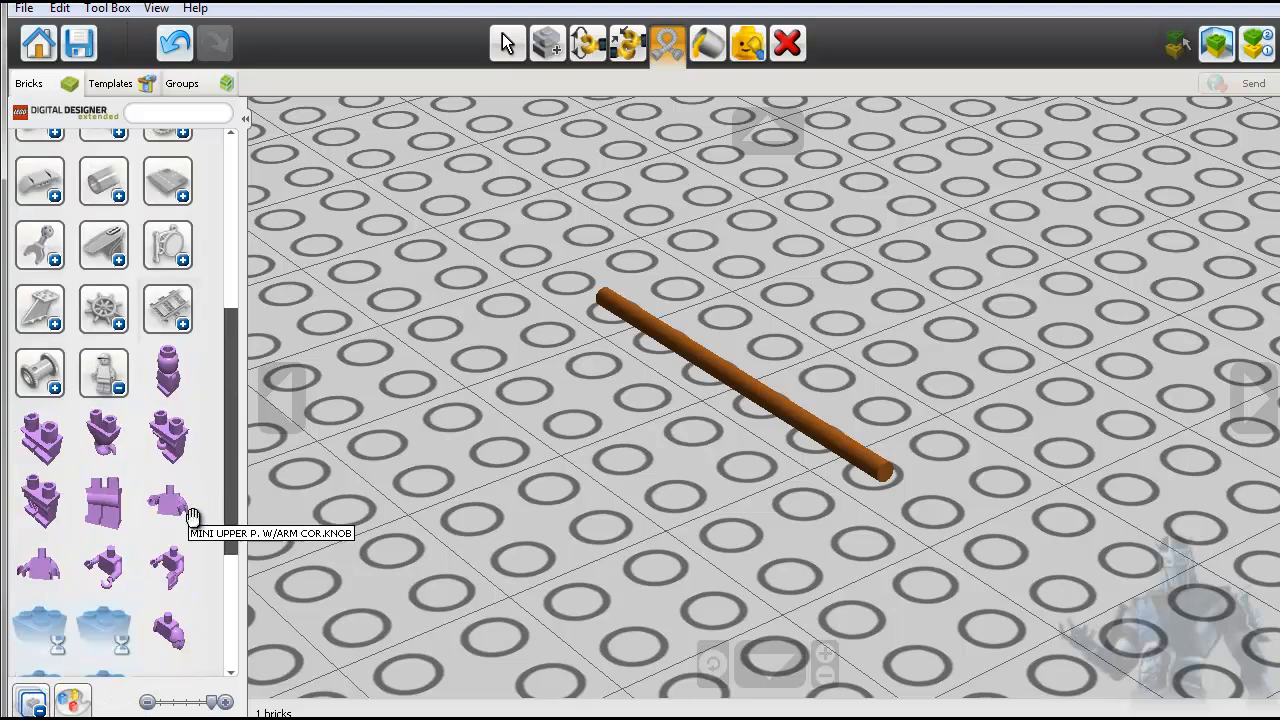
scroll(192, 515, "down", 3)
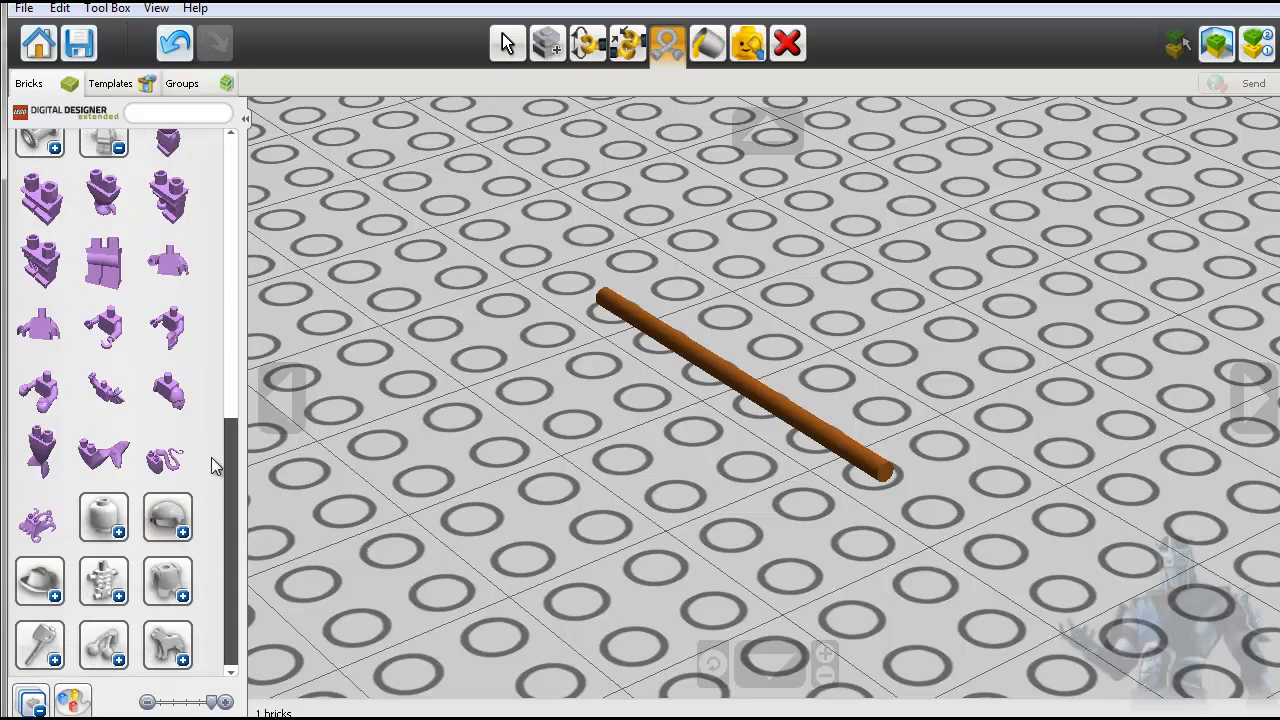
scroll(211, 457, "up", 1)
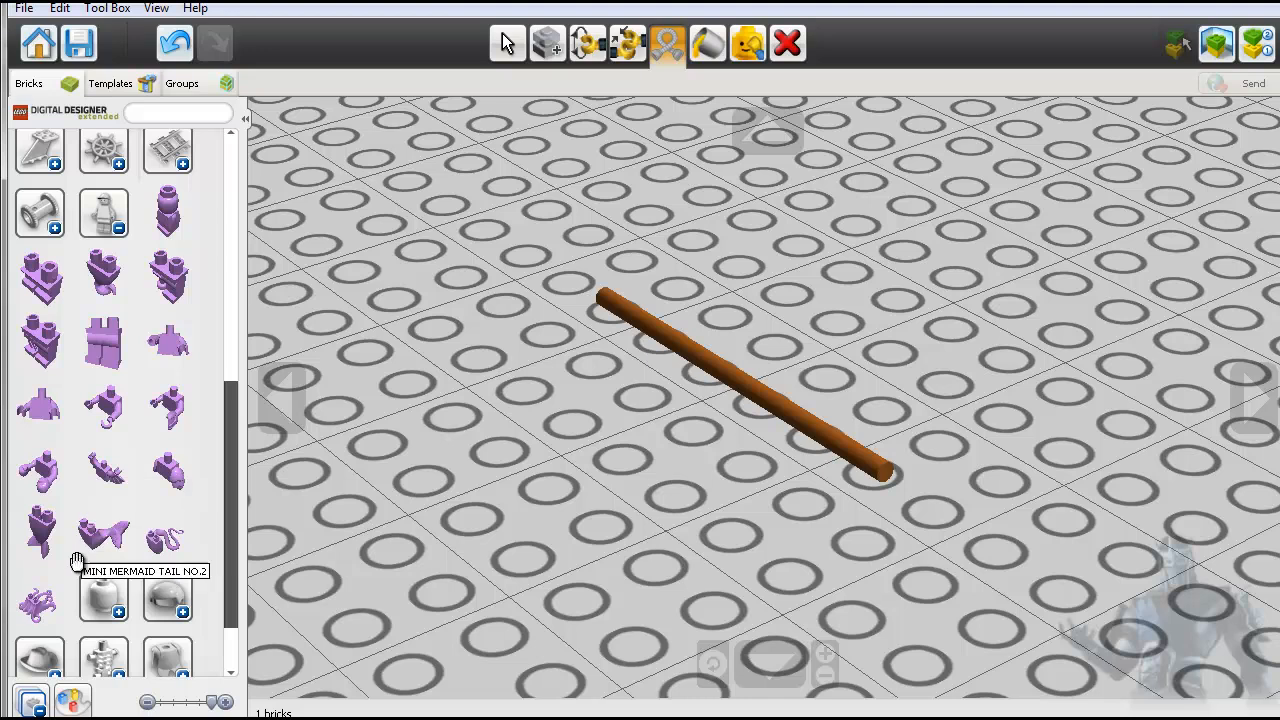
- Expand the minifigure heads category, browse its heads, and collapse the category again
left_click(118, 613)
scroll(130, 610, "down", 4)
scroll(134, 607, "down", 4)
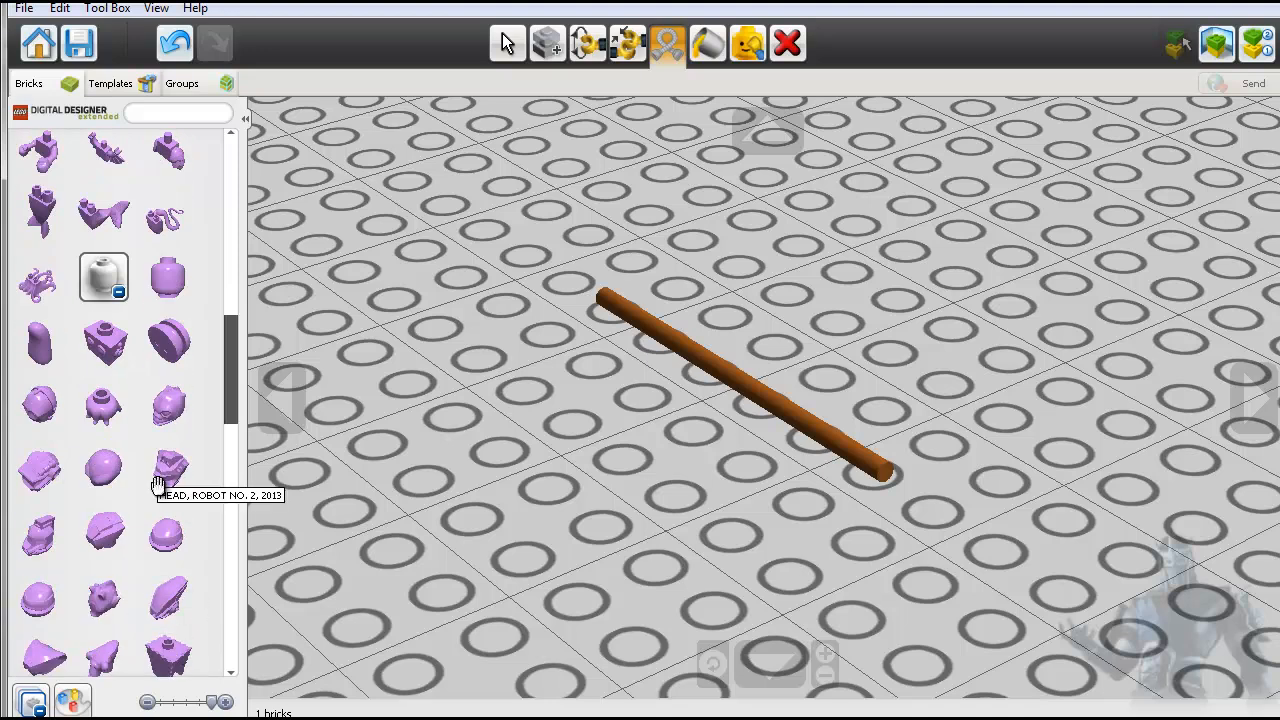
scroll(156, 490, "down", 3)
scroll(155, 500, "down", 10)
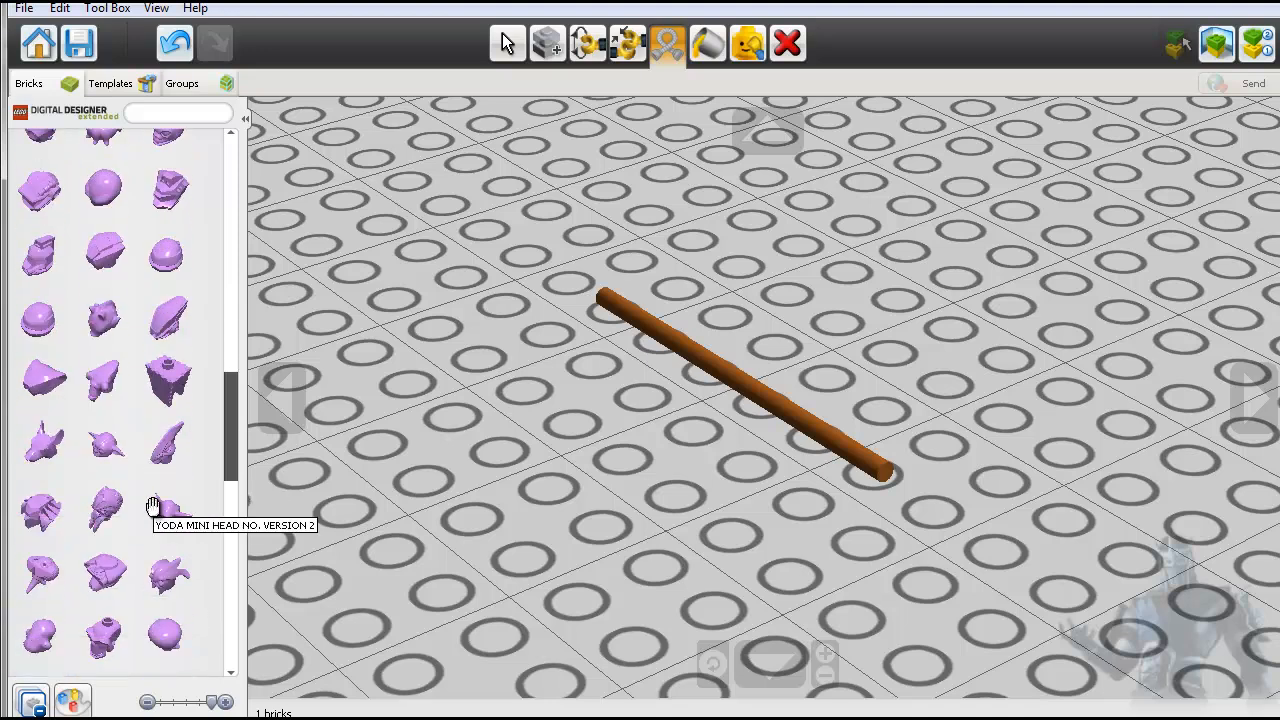
scroll(150, 510, "down", 3)
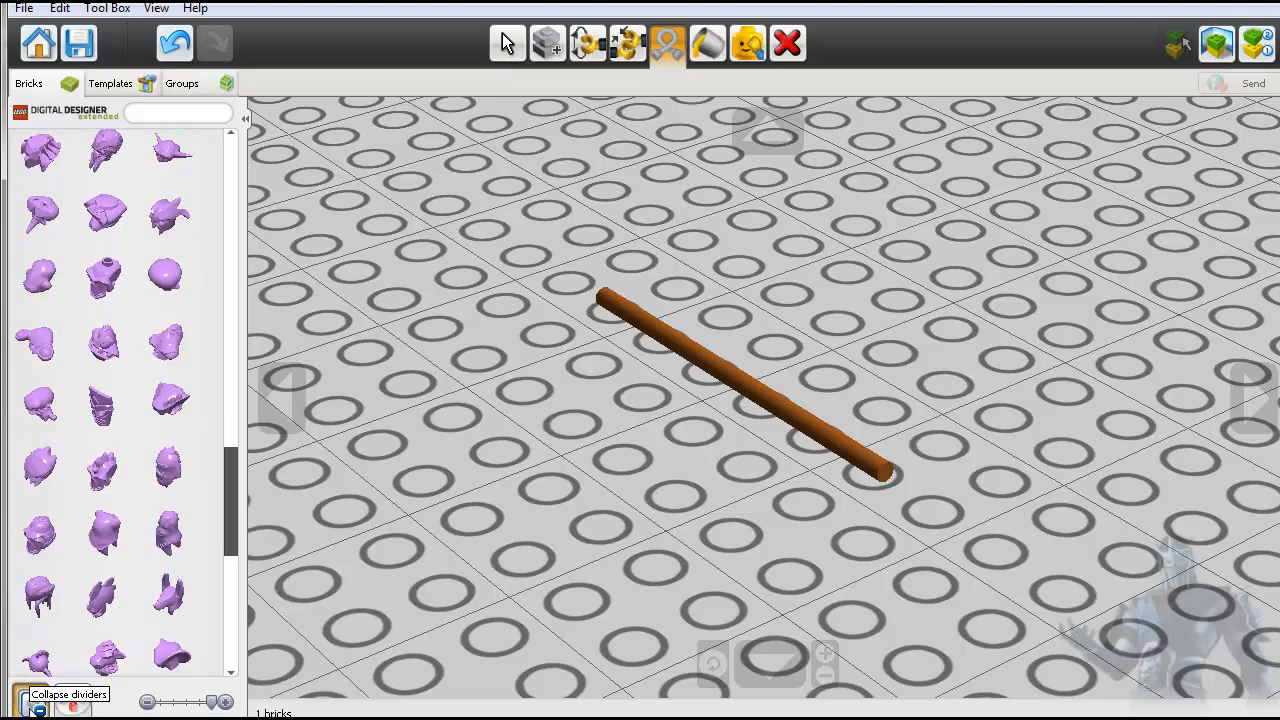
left_click(32, 700)
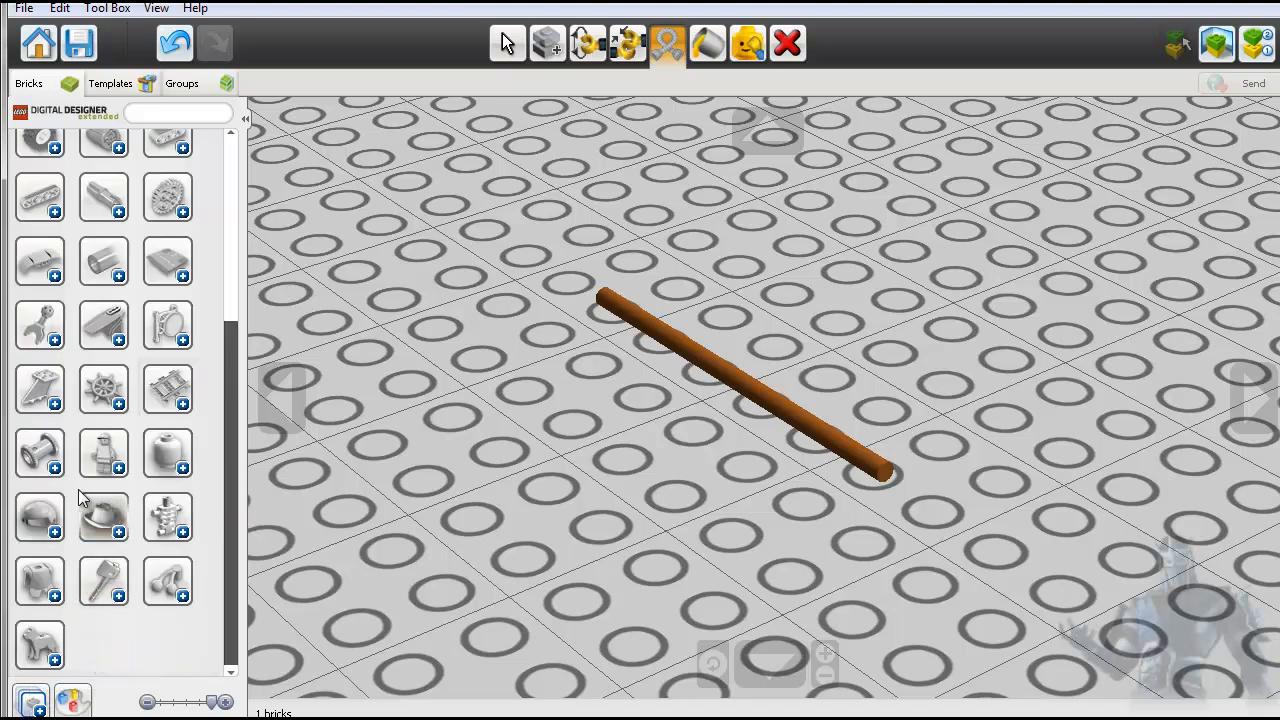
left_click(182, 467)
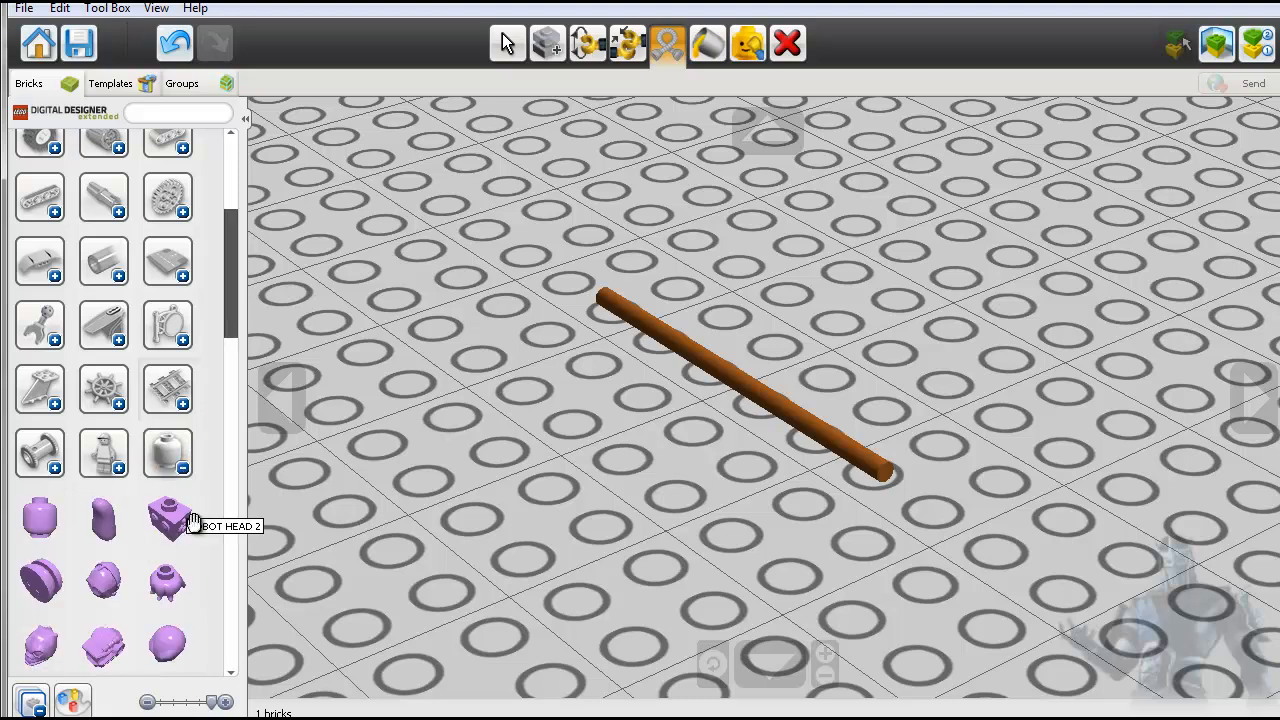
scroll(204, 557, "down", 3)
scroll(204, 547, "up", 3)
left_click(182, 467)
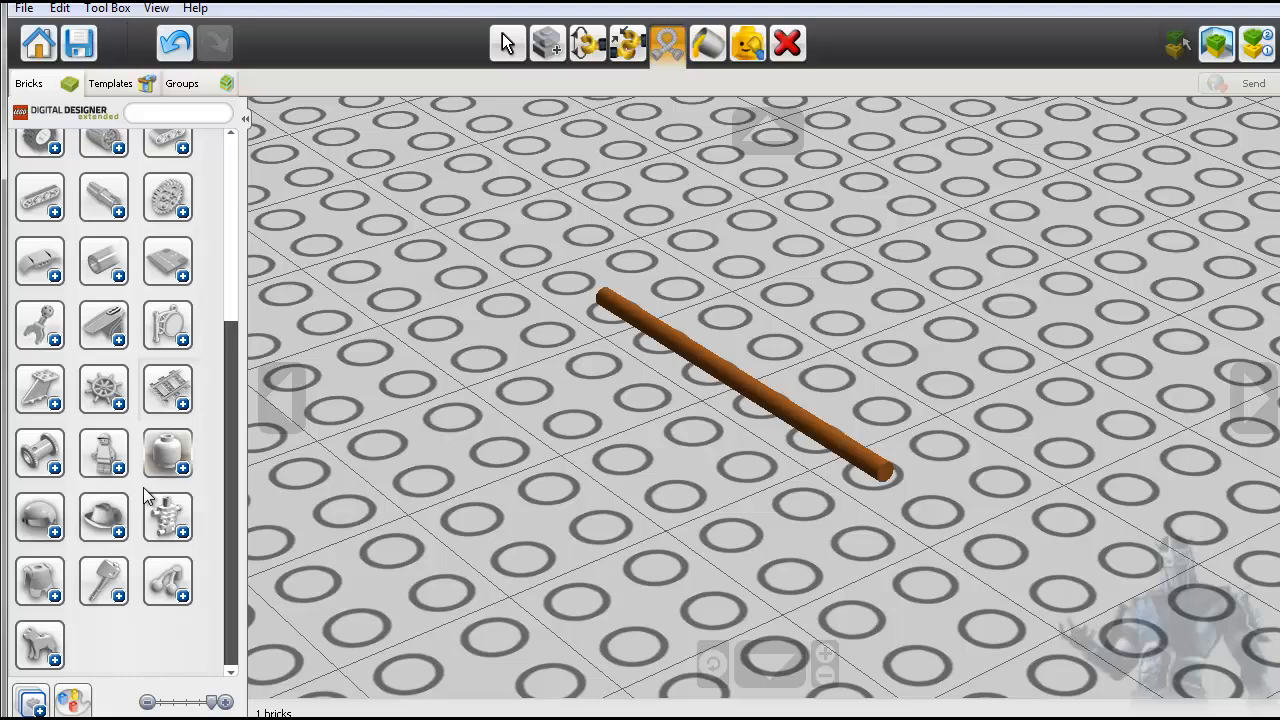
- Expand the minifigure hair category, browse its wigs, and collapse all categories
left_click(55, 532)
scroll(148, 592, "down", 3)
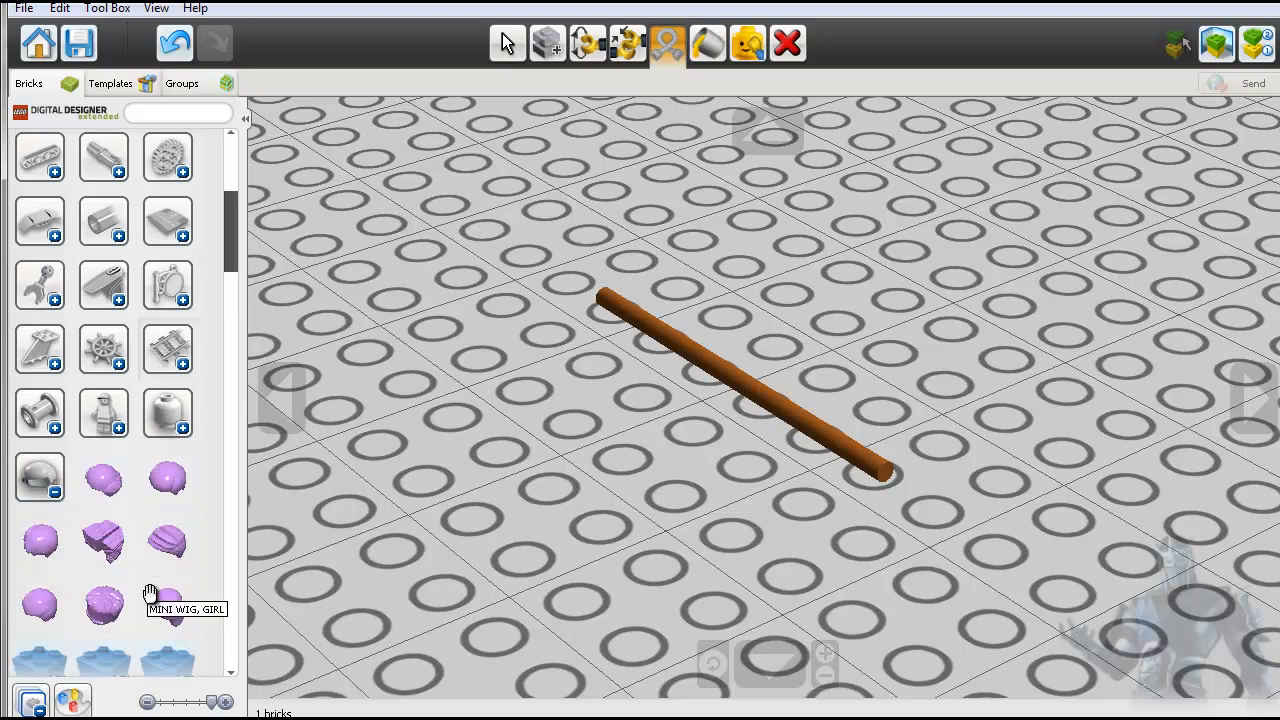
scroll(150, 598, "down", 6)
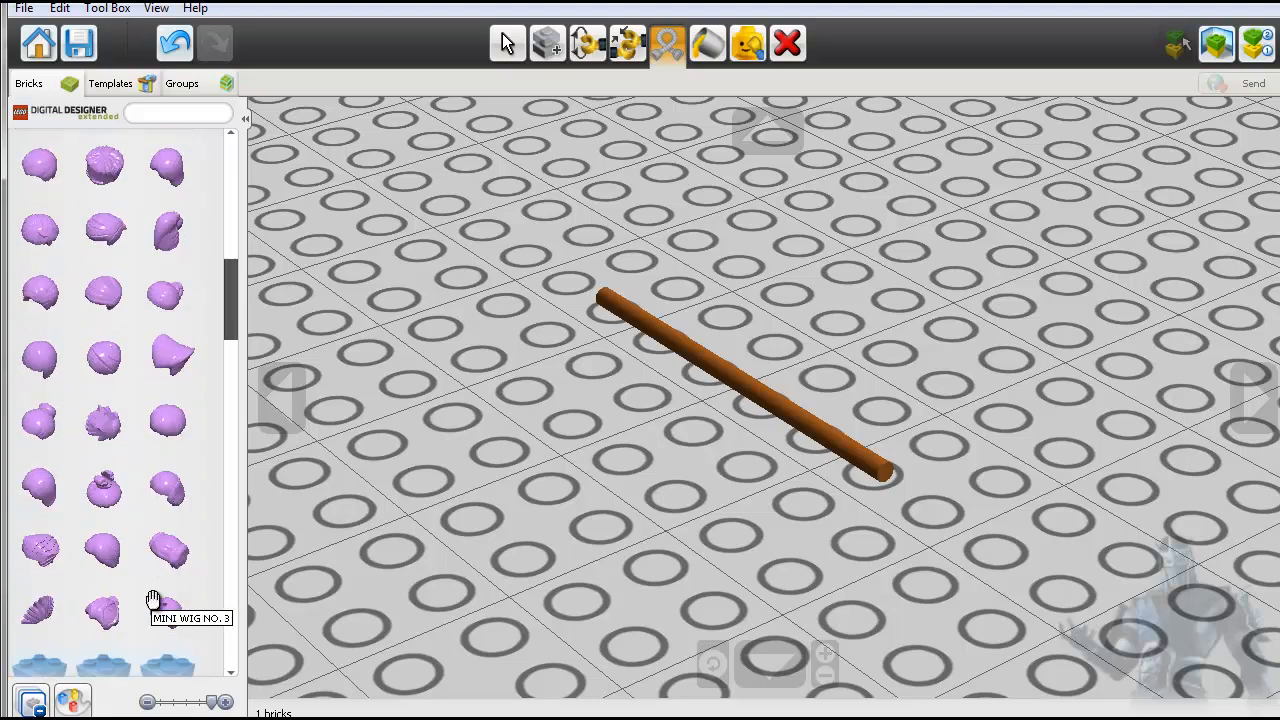
scroll(150, 596, "up", 5)
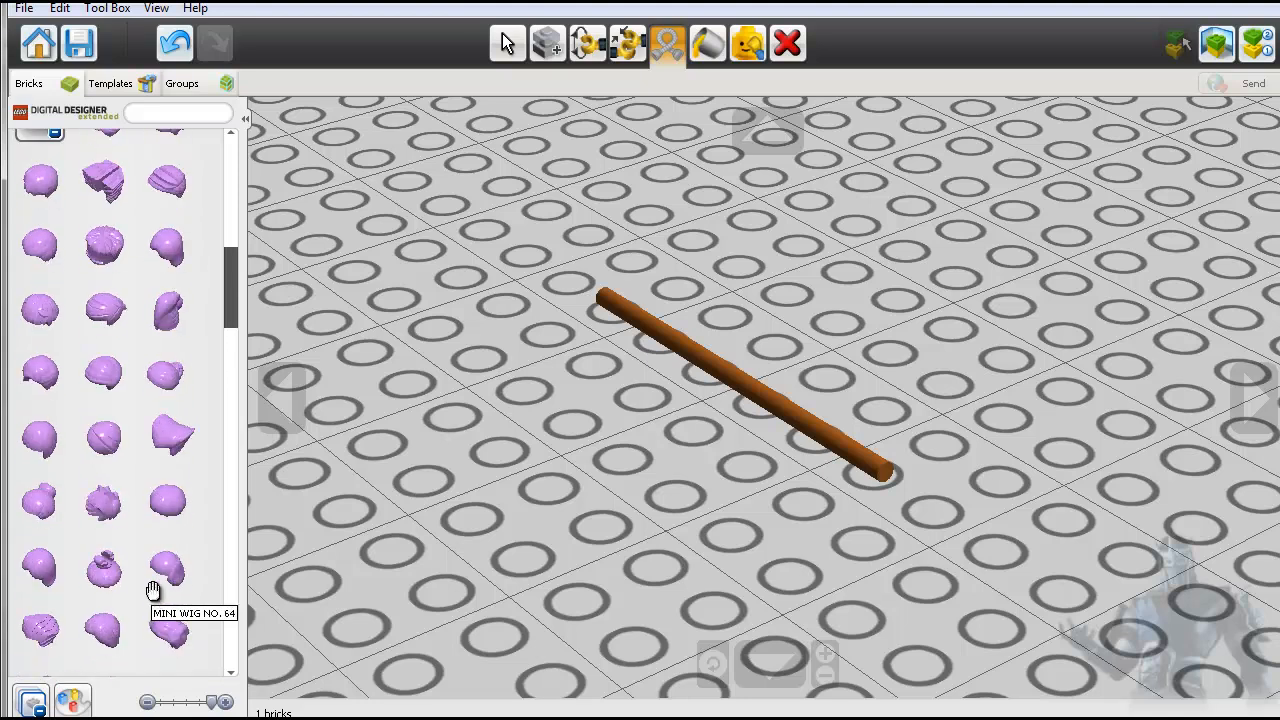
left_click(31, 700)
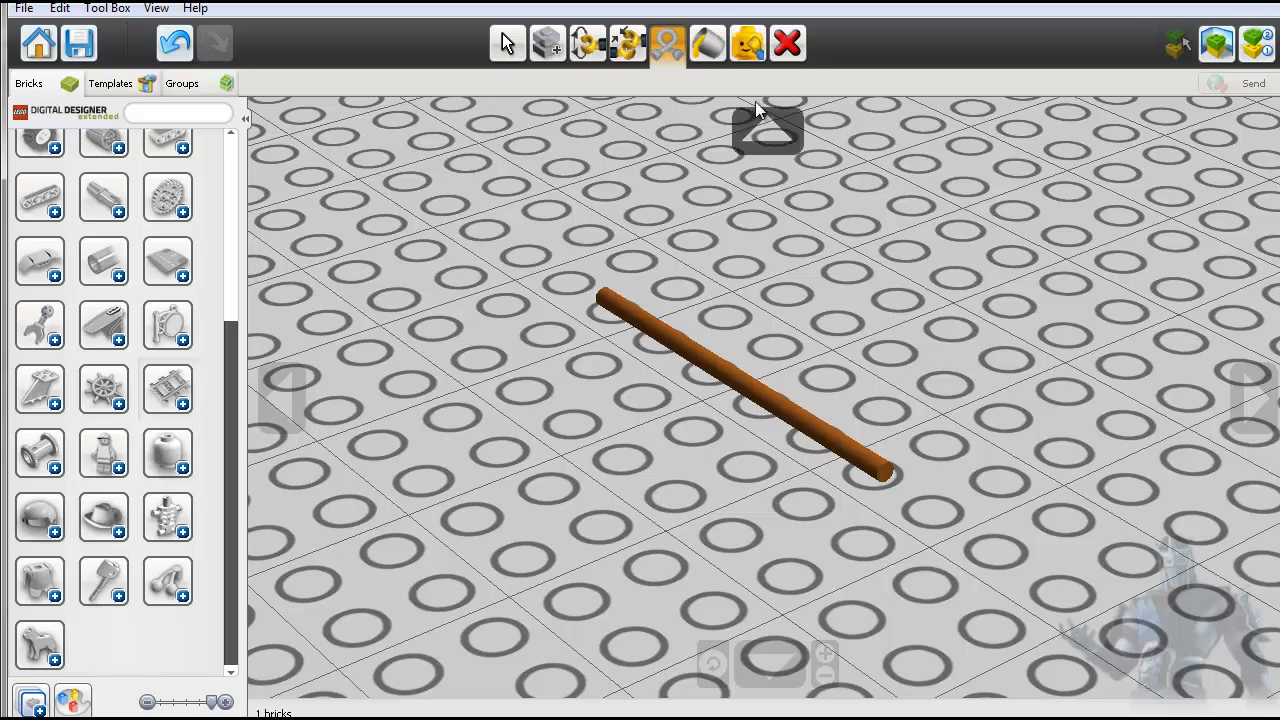
- Delete the brown axle from the baseplate and return to the start screen without saving the changes
left_click(781, 46)
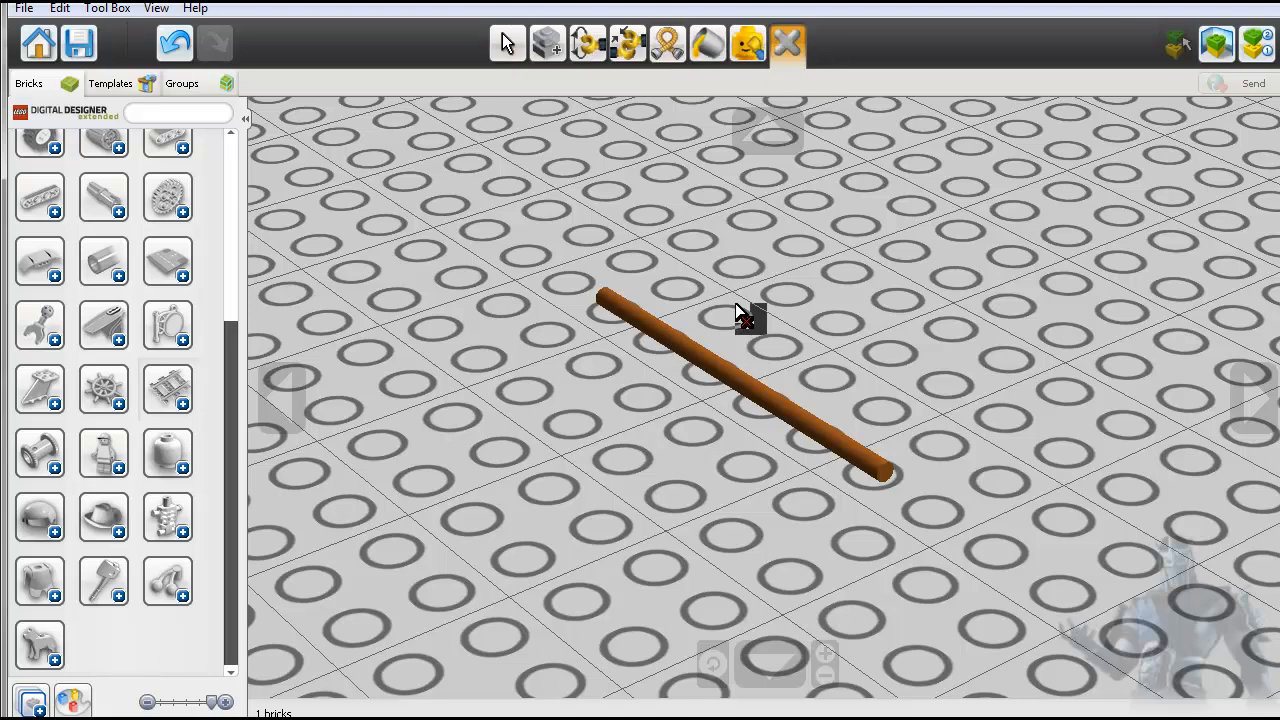
left_click(735, 368)
left_click(42, 50)
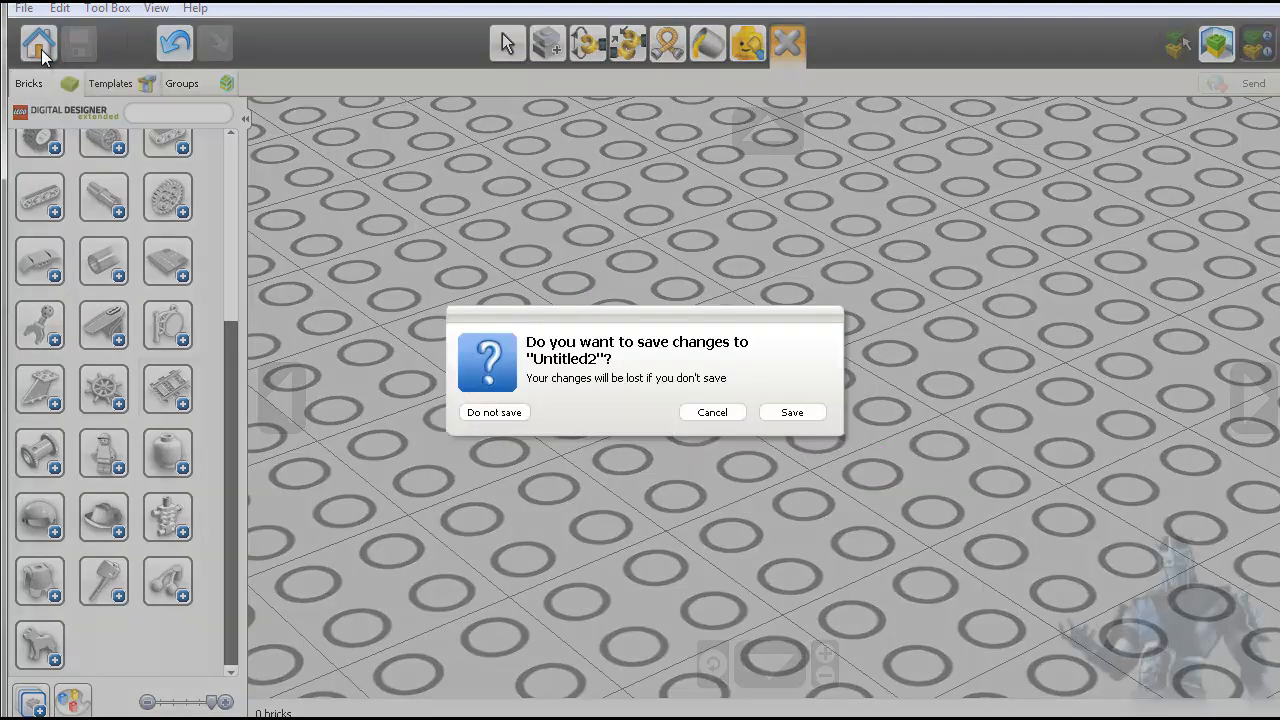
left_click(492, 412)
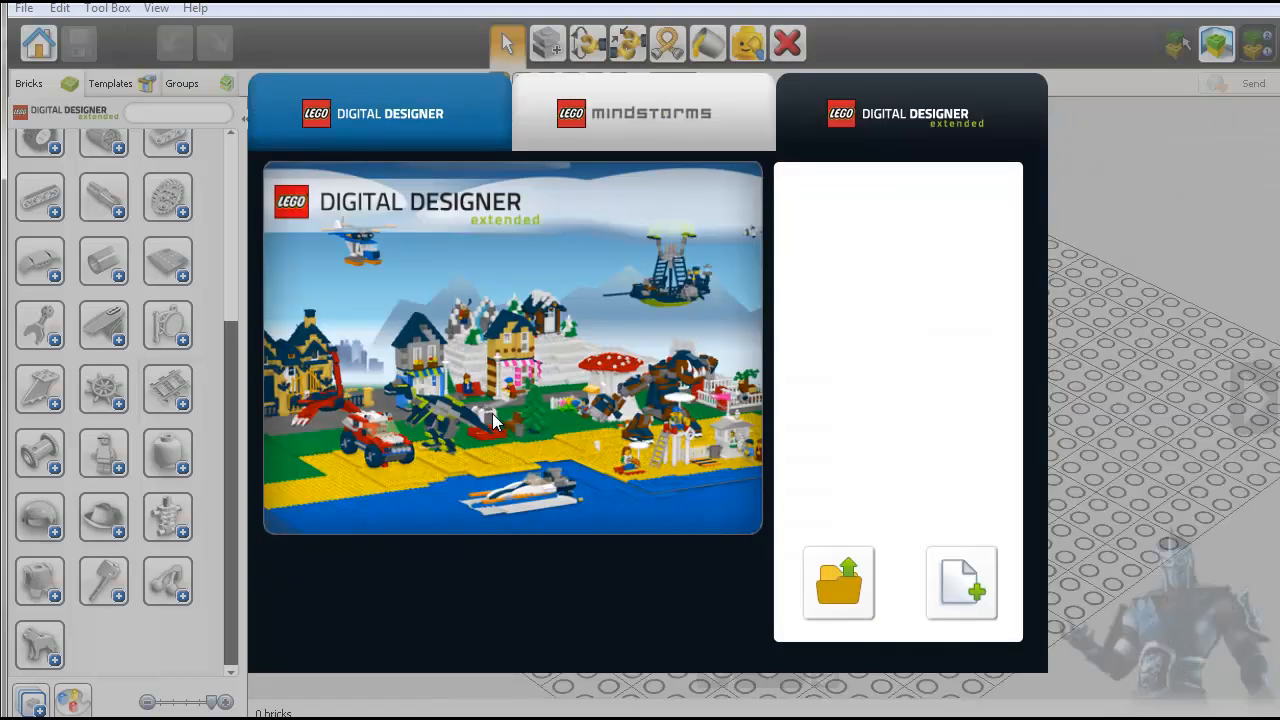
- Start a new LEGO Mindstorms free build and expand the minifigure body, head and headgear categories
left_click(627, 126)
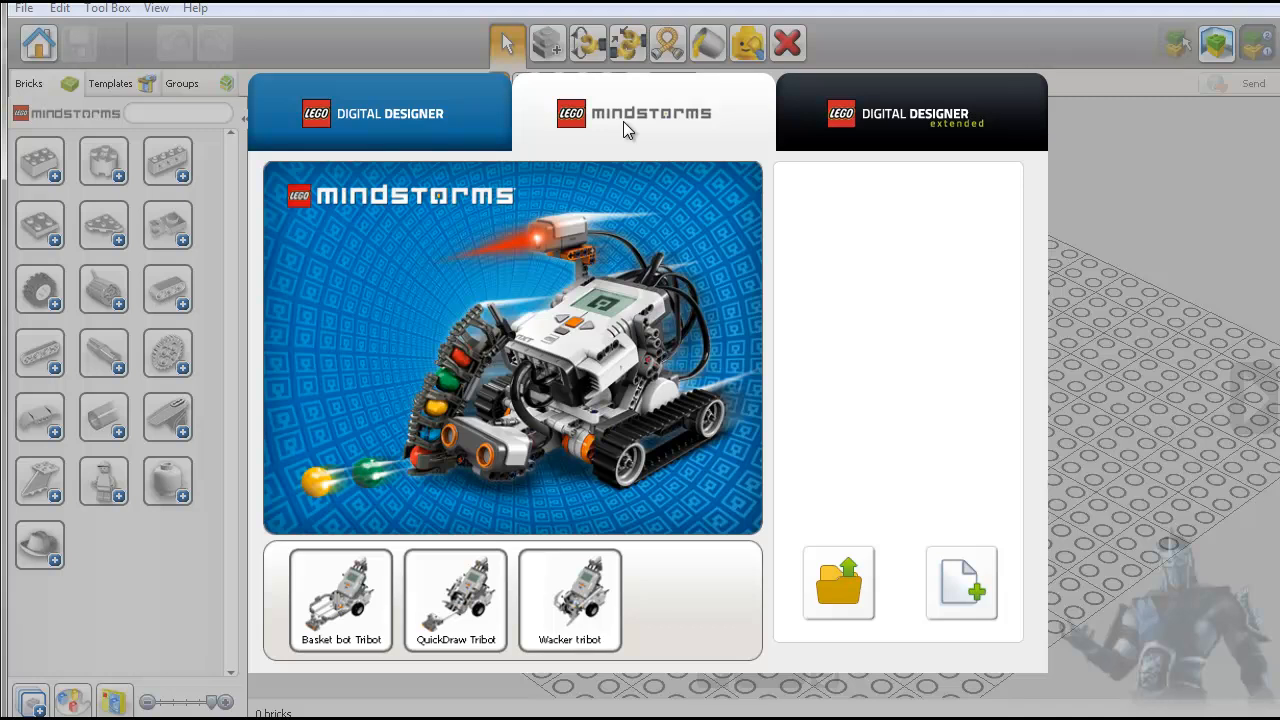
left_click(975, 592)
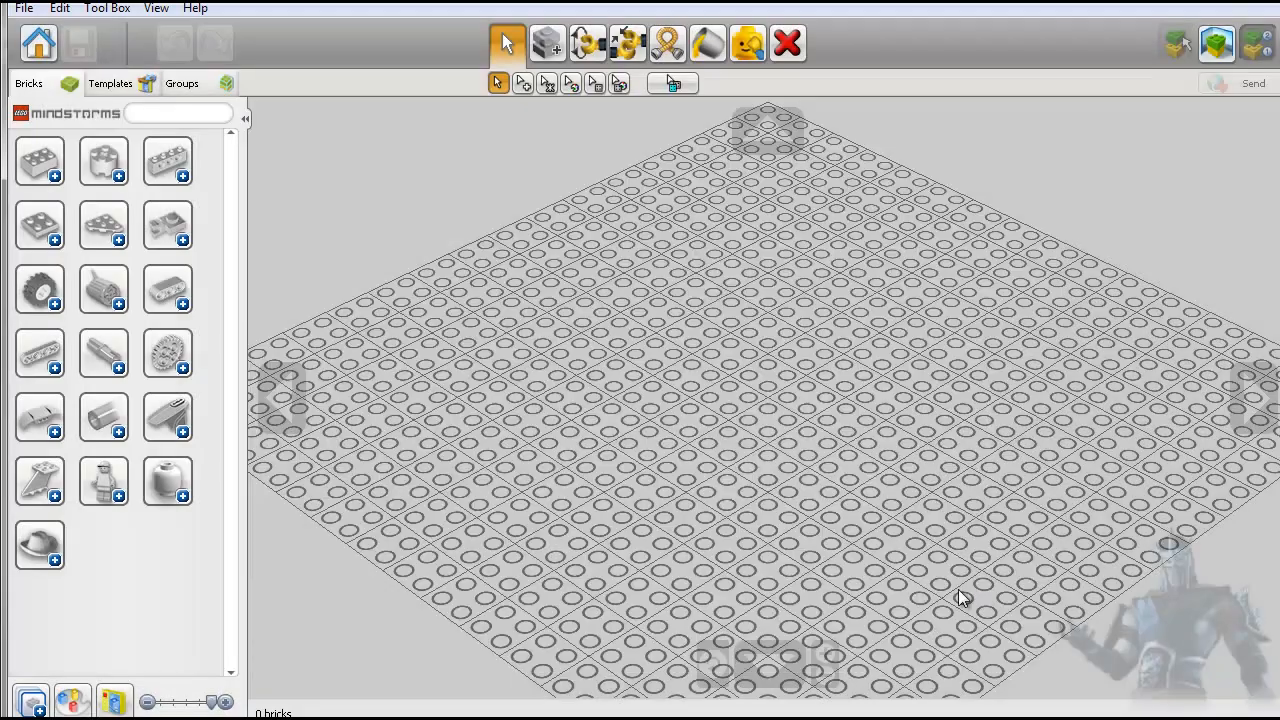
left_click(119, 497)
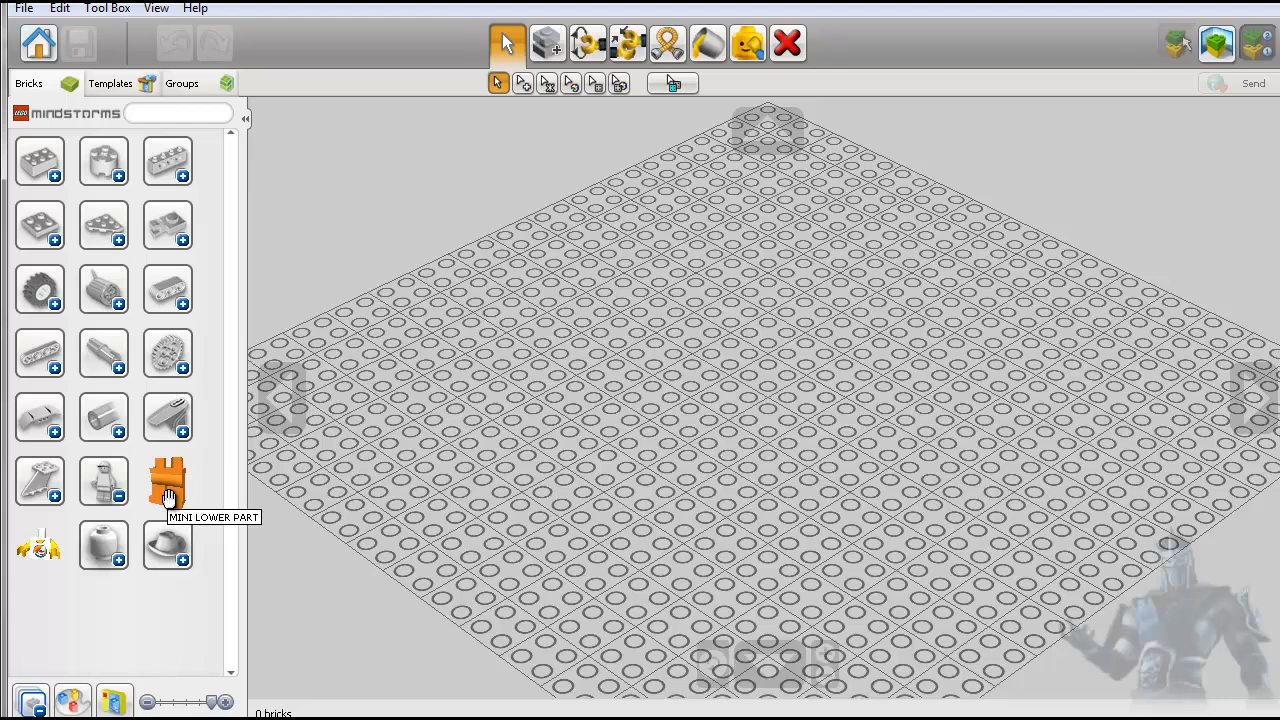
left_click(118, 562)
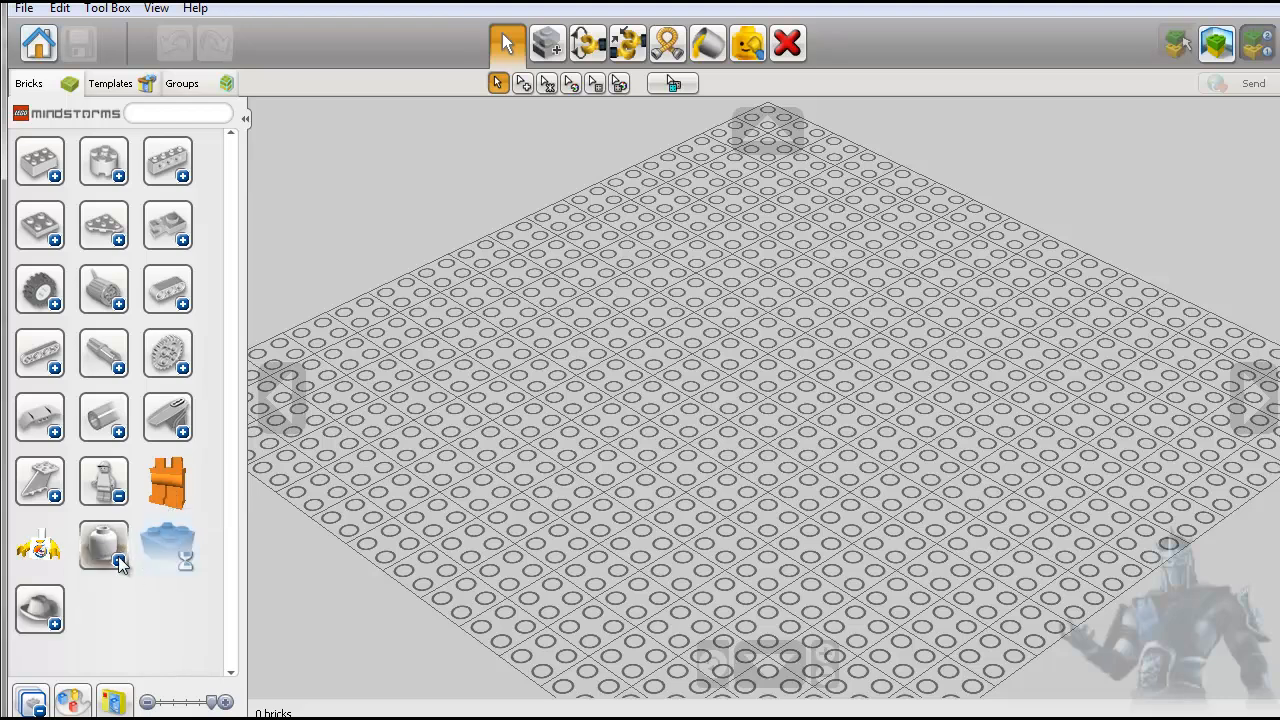
left_click(57, 622)
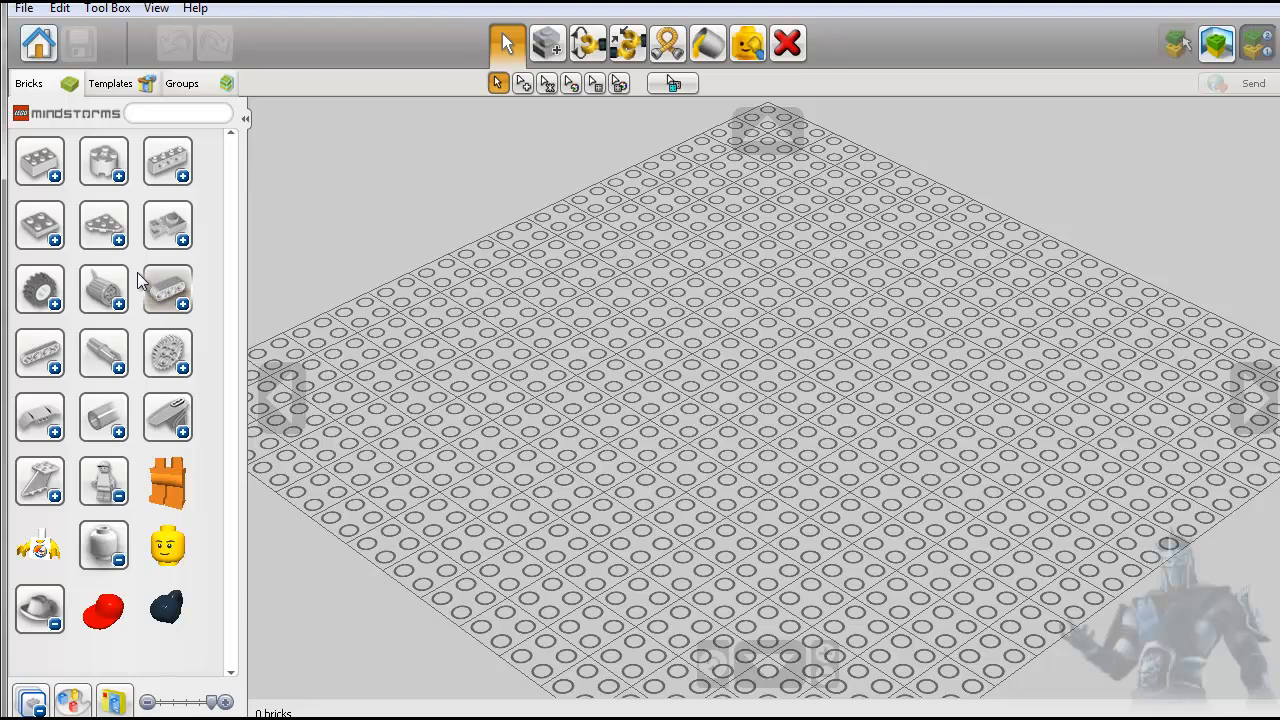
- Expand the wheels and tyres category and place a TYRE Ø 62,4X20 near the middle of the baseplate
left_click(55, 303)
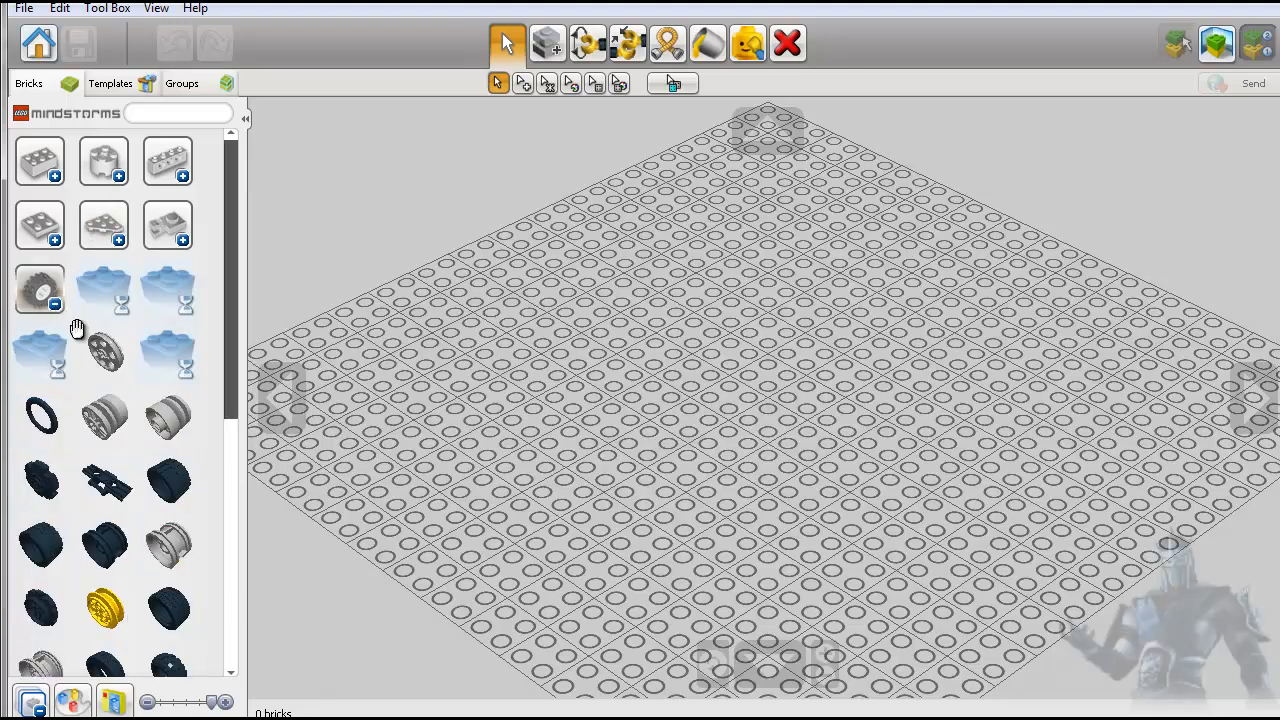
scroll(180, 460, "down", 5)
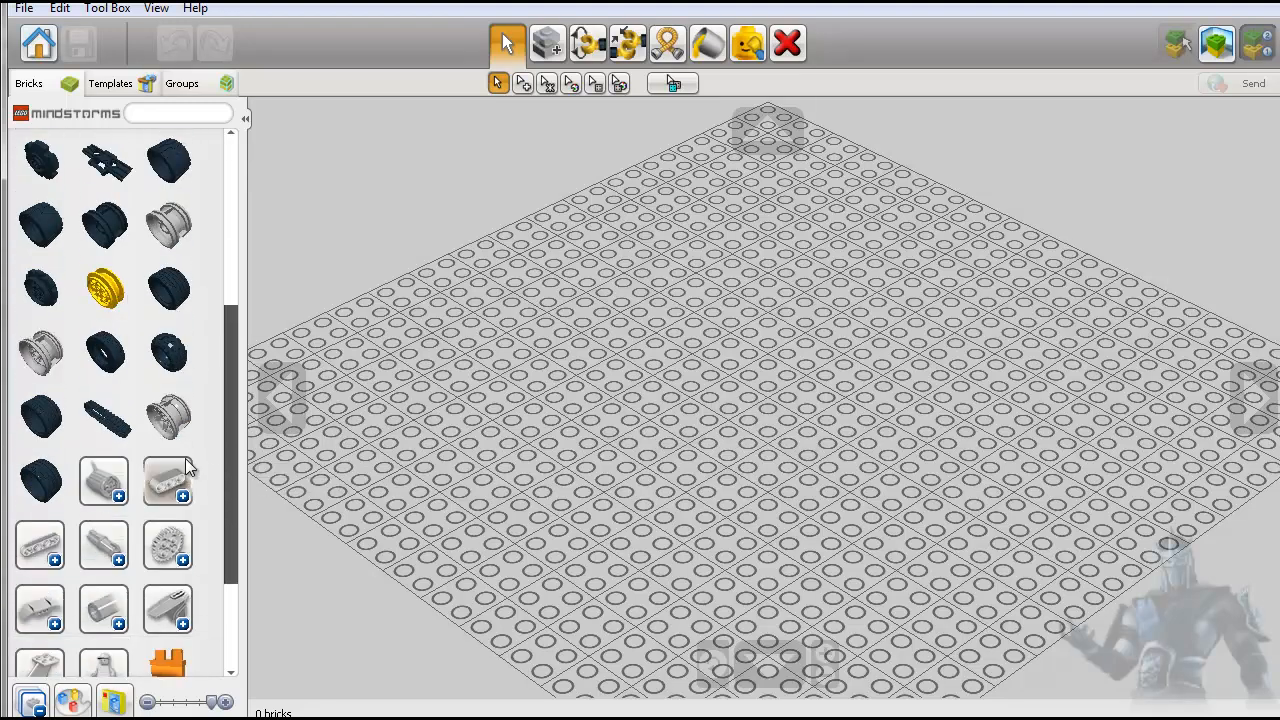
scroll(130, 400, "up", 2)
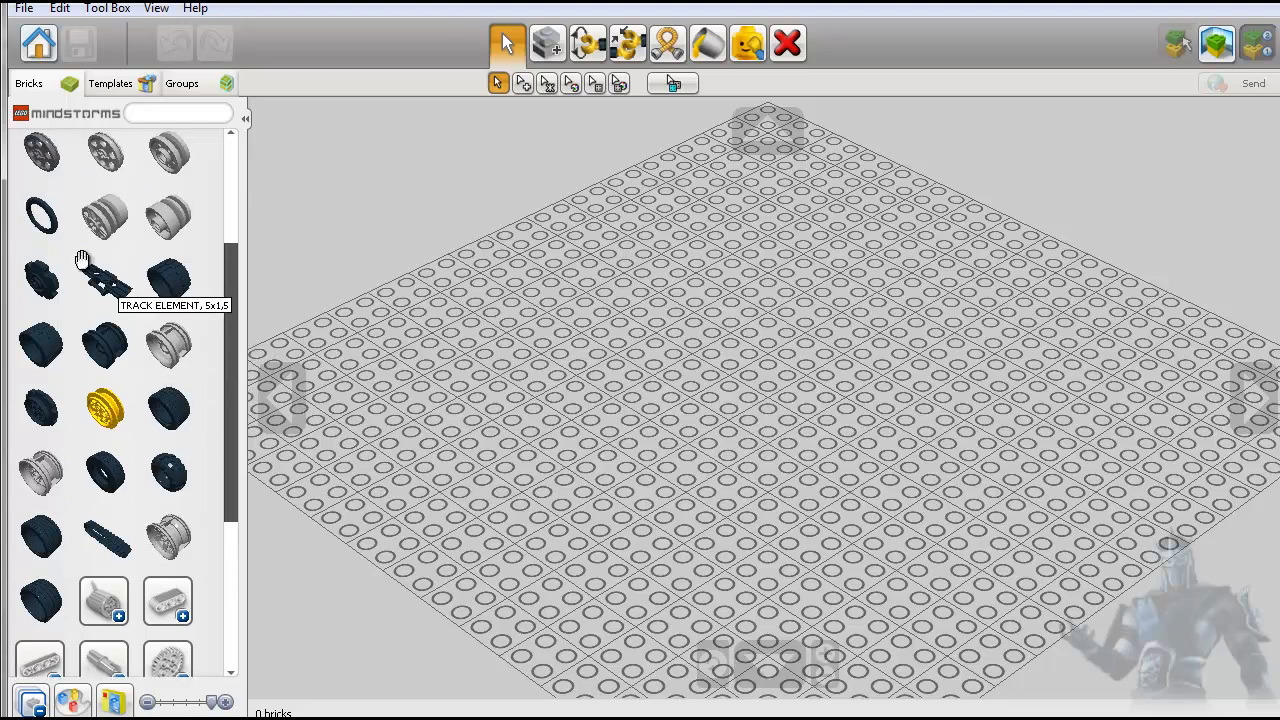
scroll(115, 495, "up", 3)
scroll(120, 500, "down", 3)
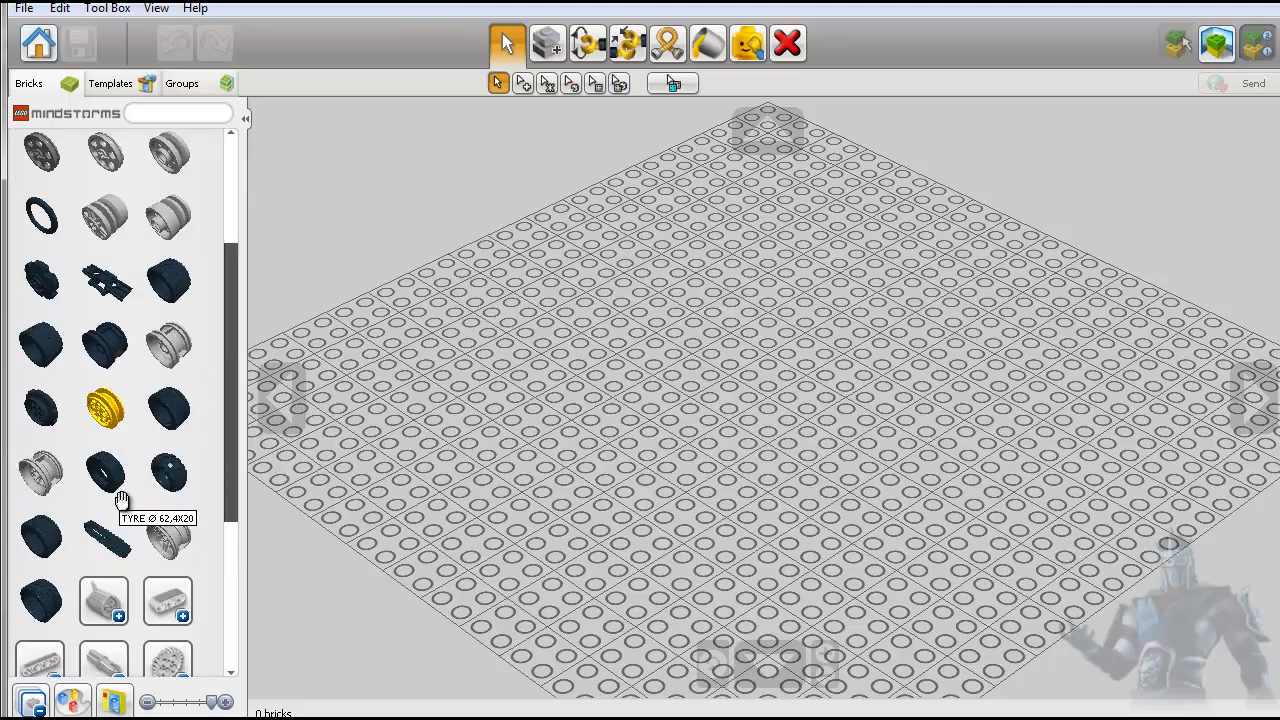
scroll(120, 498, "down", 1)
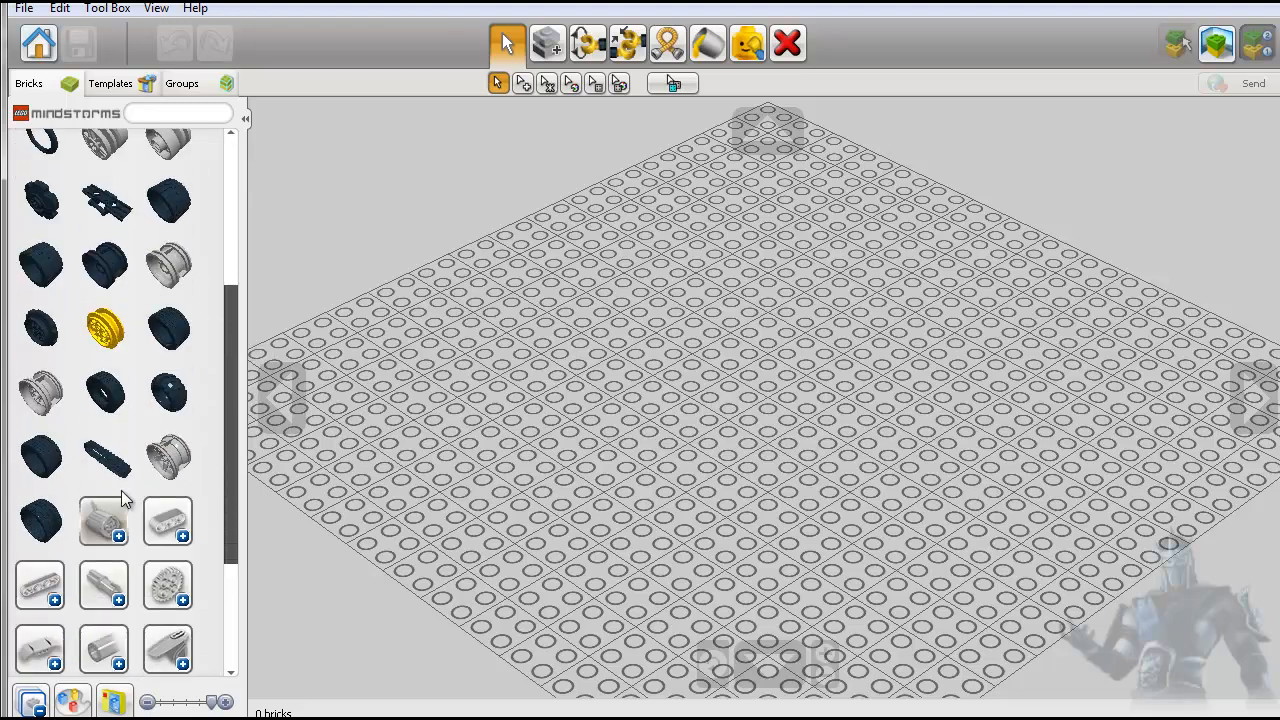
left_click(103, 413)
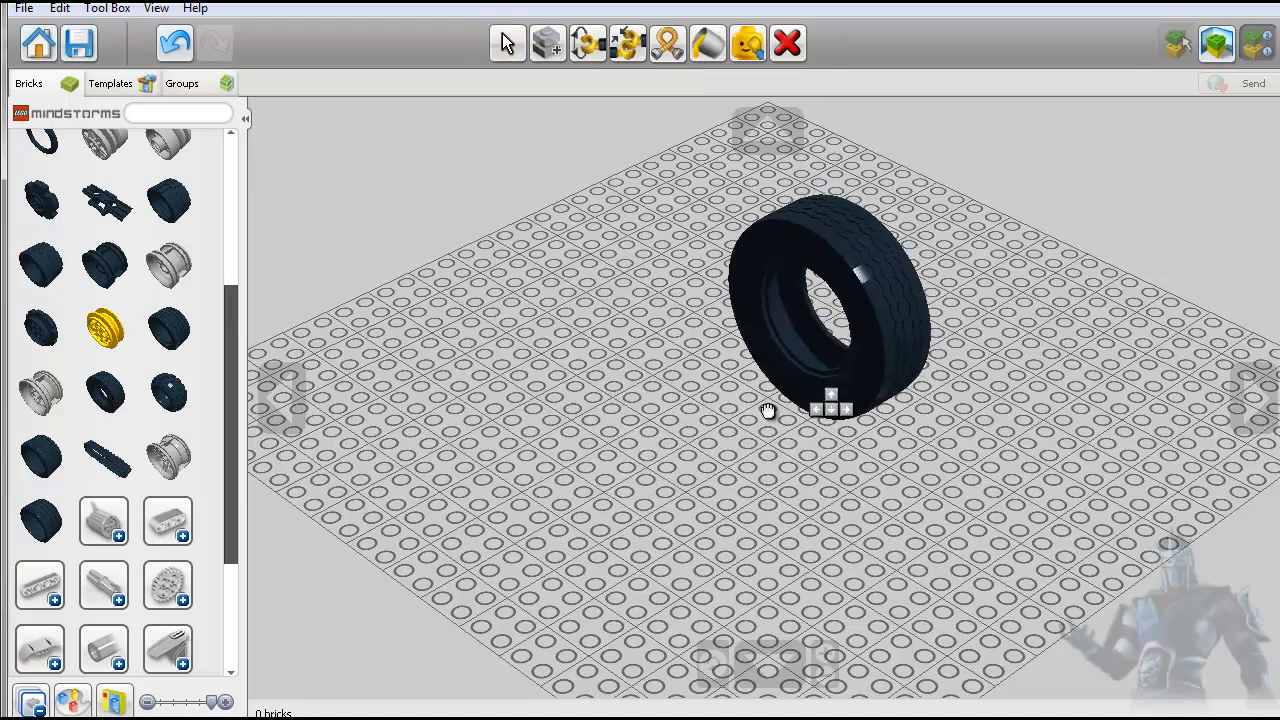
left_click(757, 418)
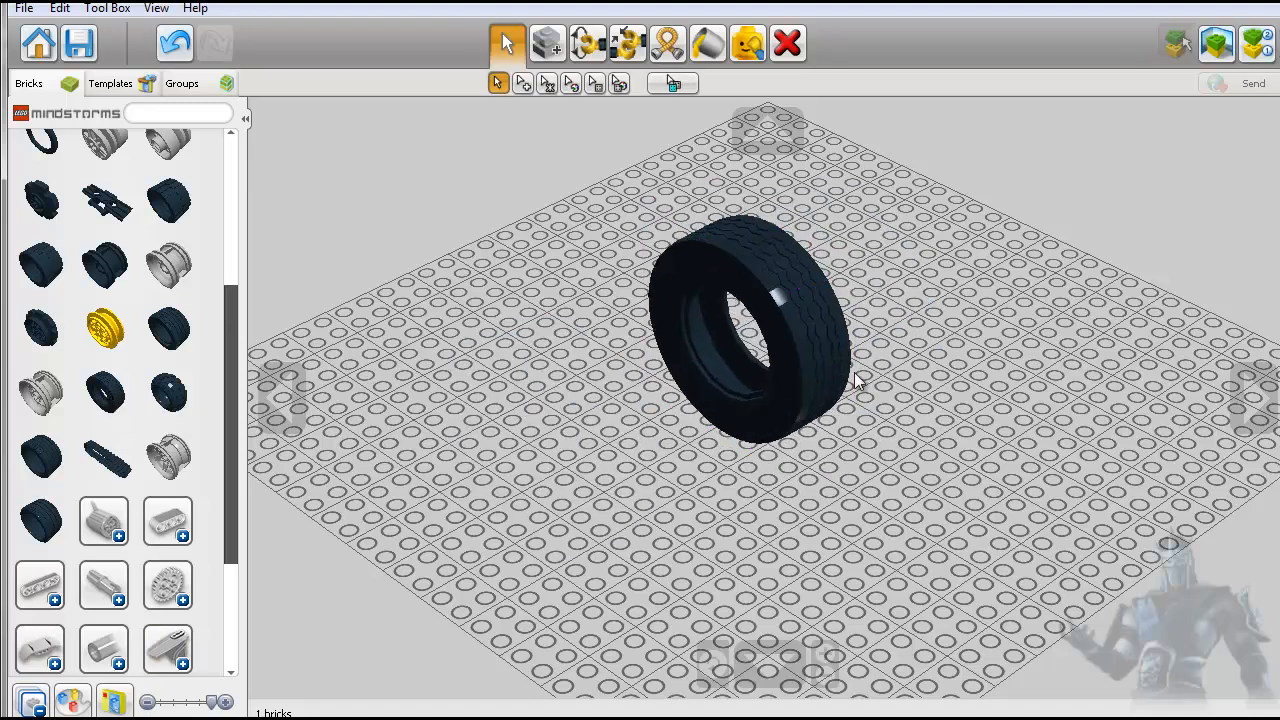
- Activate the Paint tool briefly, return to normal selection, and select the black tyre on the baseplate
scroll(855, 380, "up", 3)
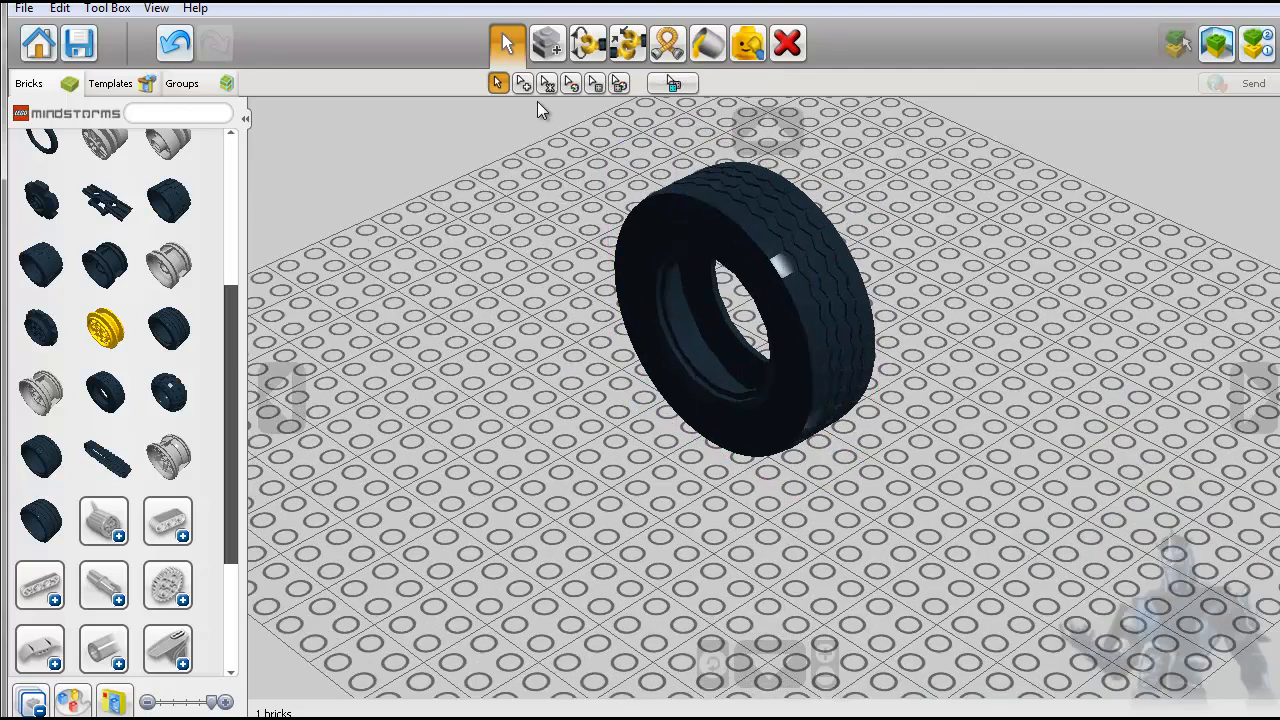
left_click(708, 43)
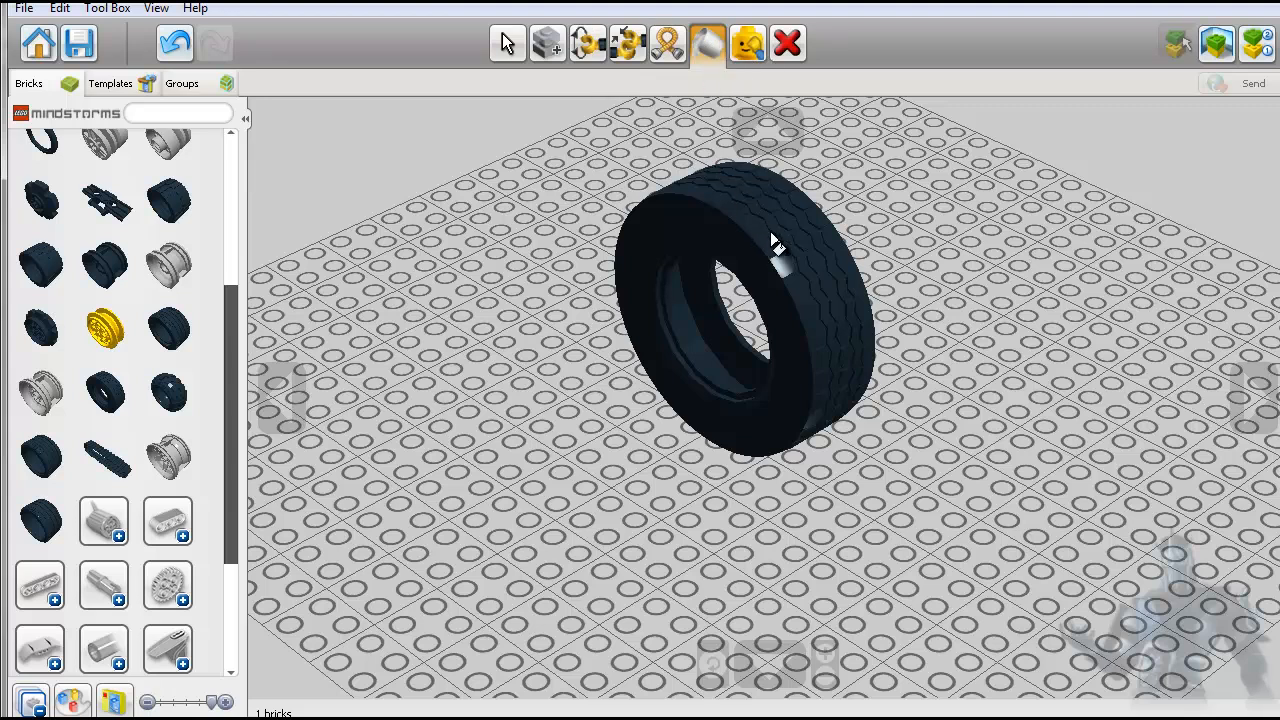
left_click(506, 44)
left_click(640, 233)
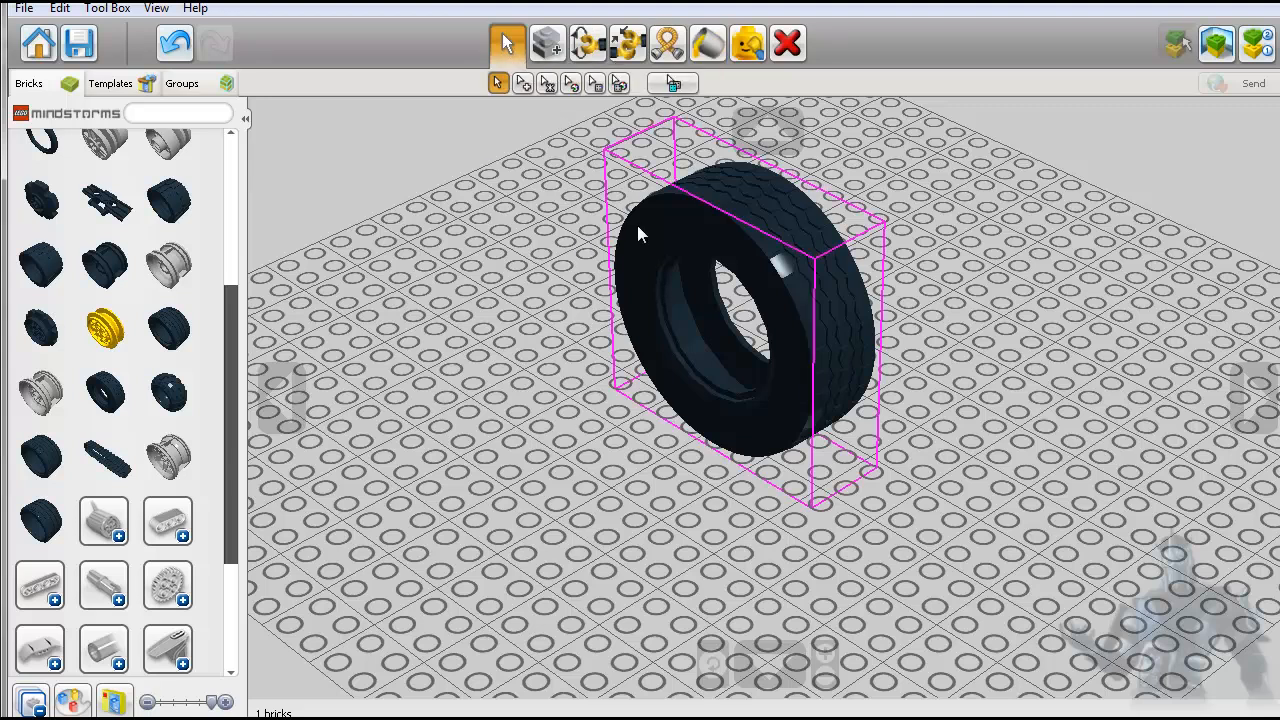
- Delete the black tyre from the baseplate and return to the start screen without saving the Mindstorms build
left_click(787, 43)
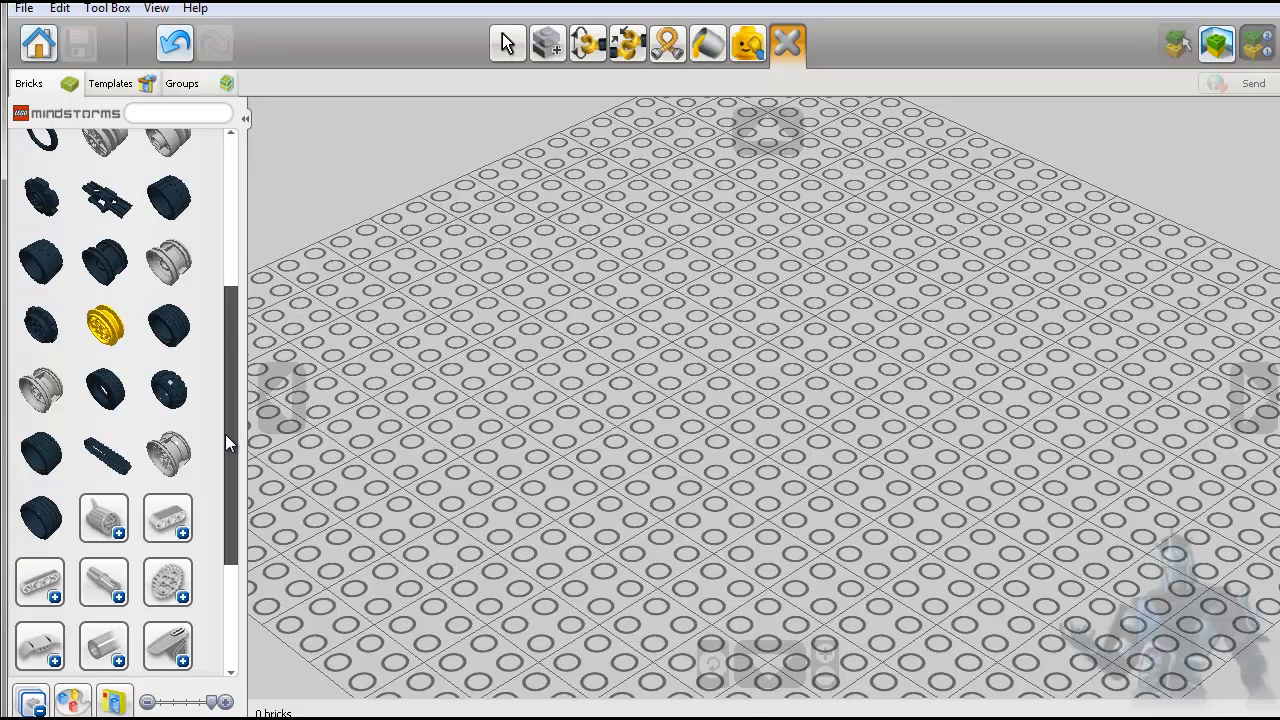
left_click_drag(225, 434, 223, 540)
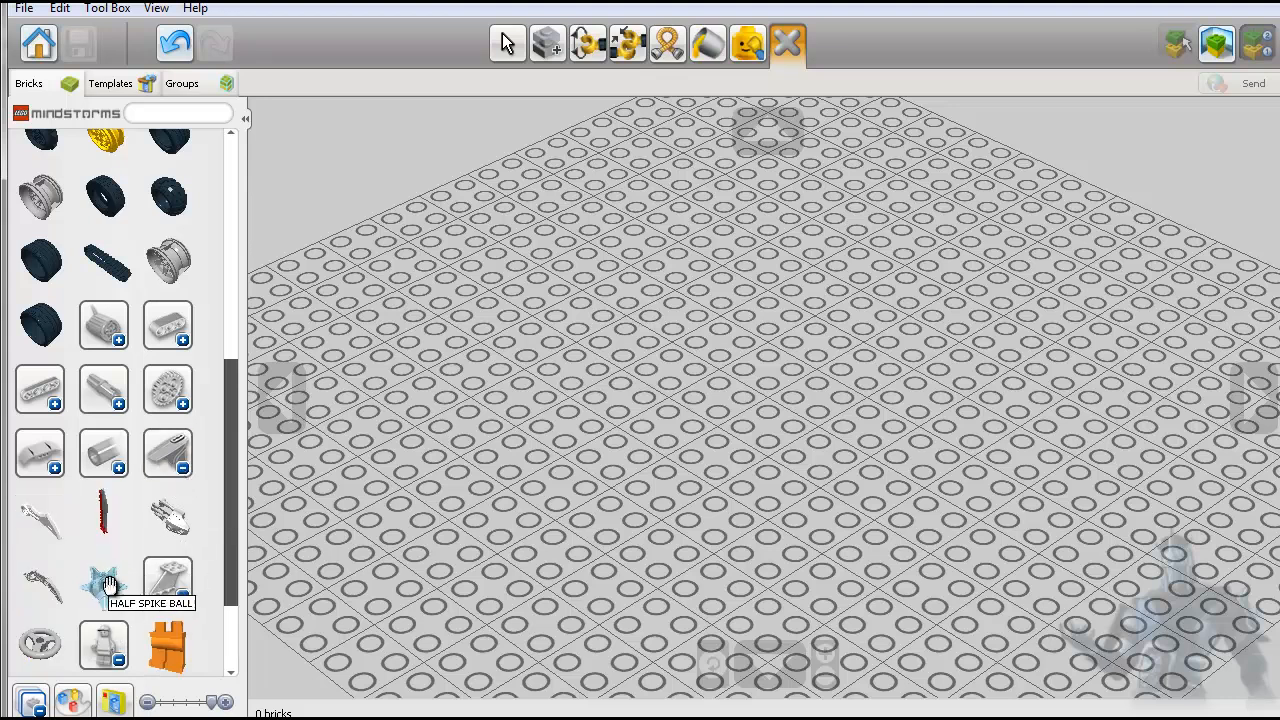
scroll(195, 432, "up", 2)
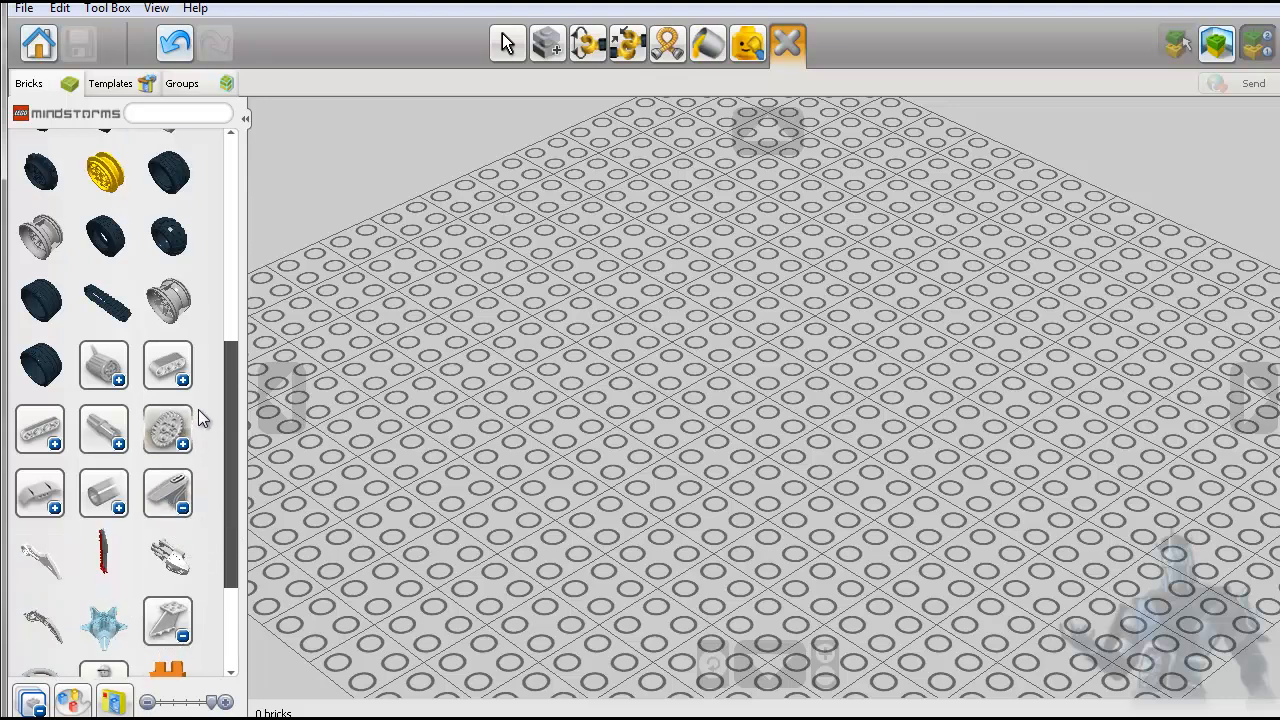
left_click(39, 44)
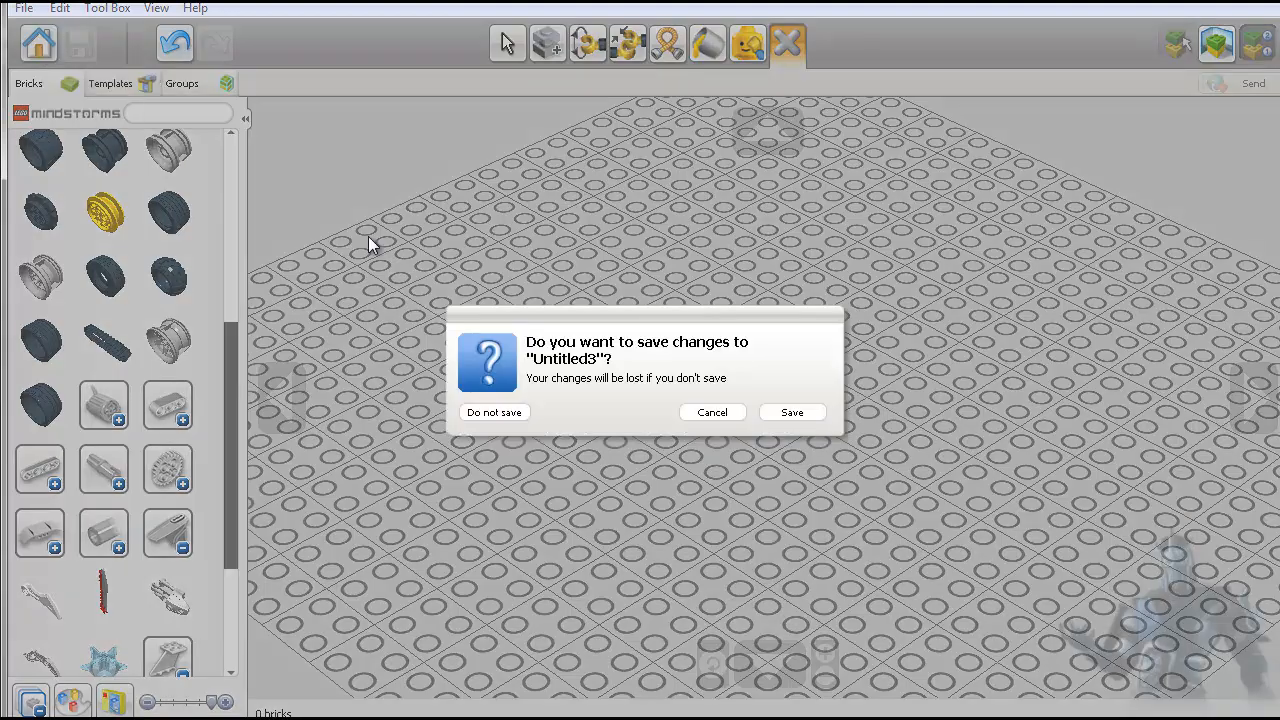
left_click(494, 413)
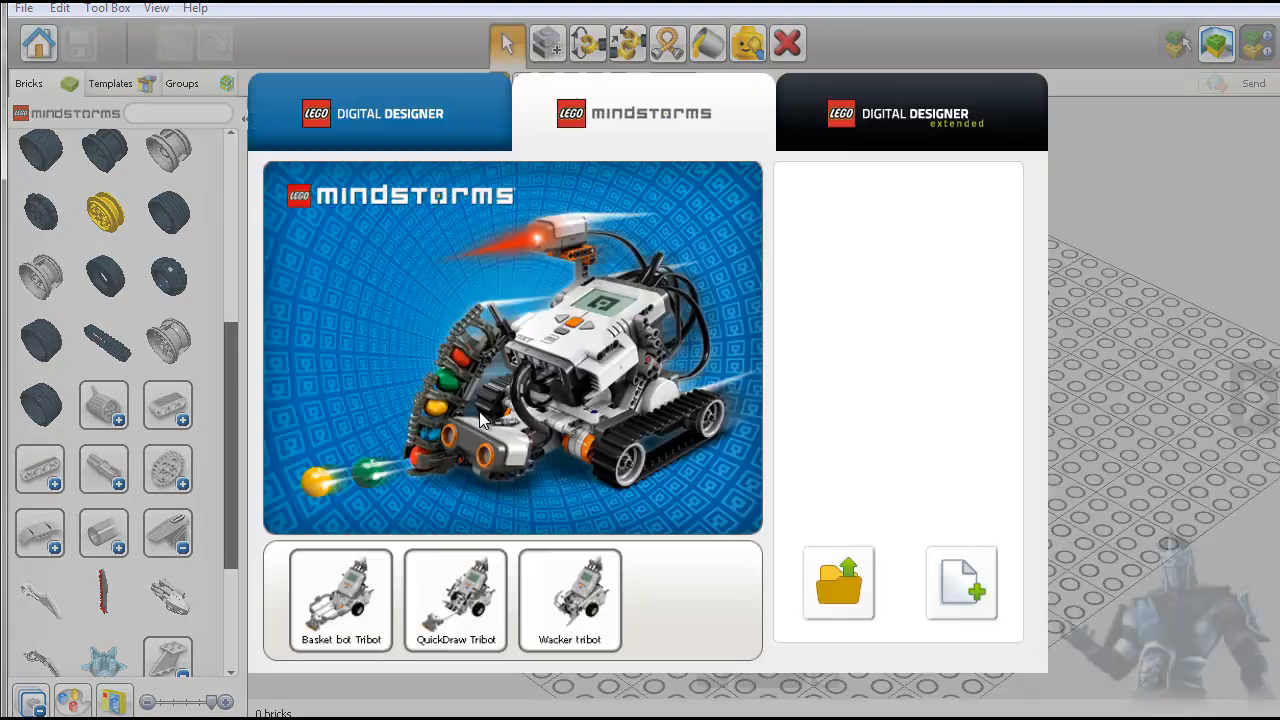
- Start a new free build in the standard LEGO Digital Designer theme, collapse the brick categories and expand the minifigure body category
left_click(373, 117)
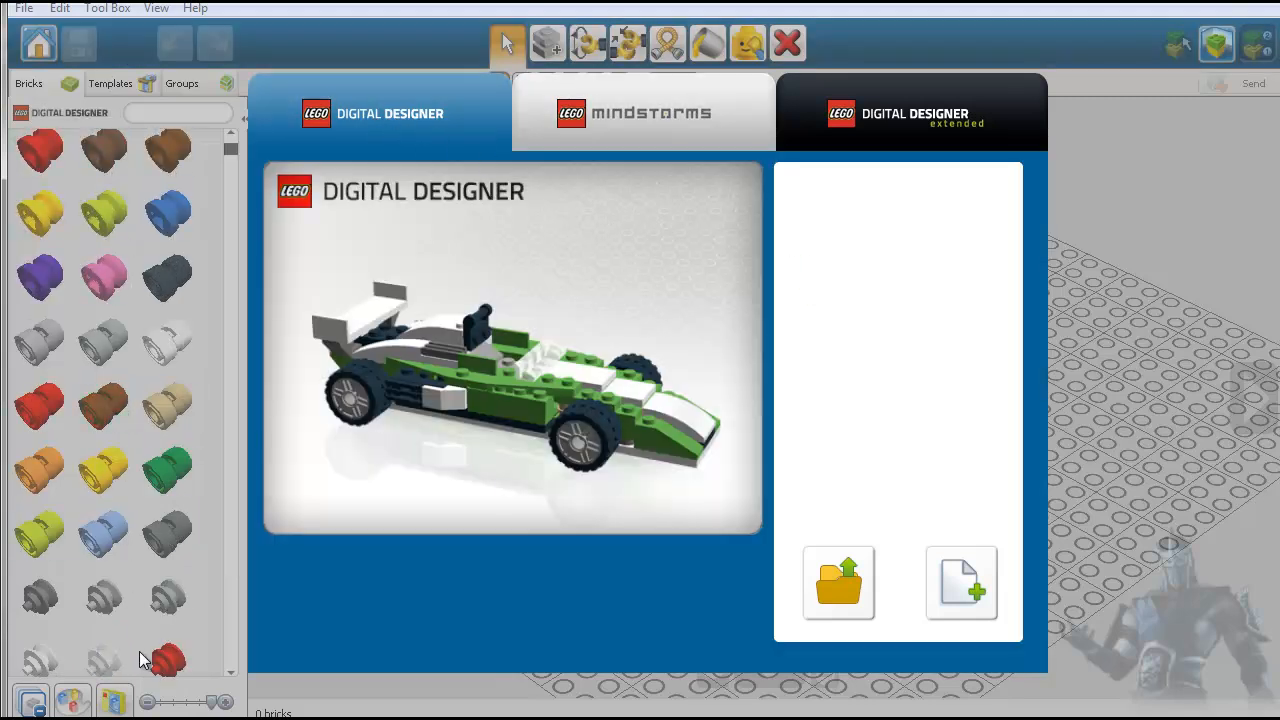
left_click(960, 590)
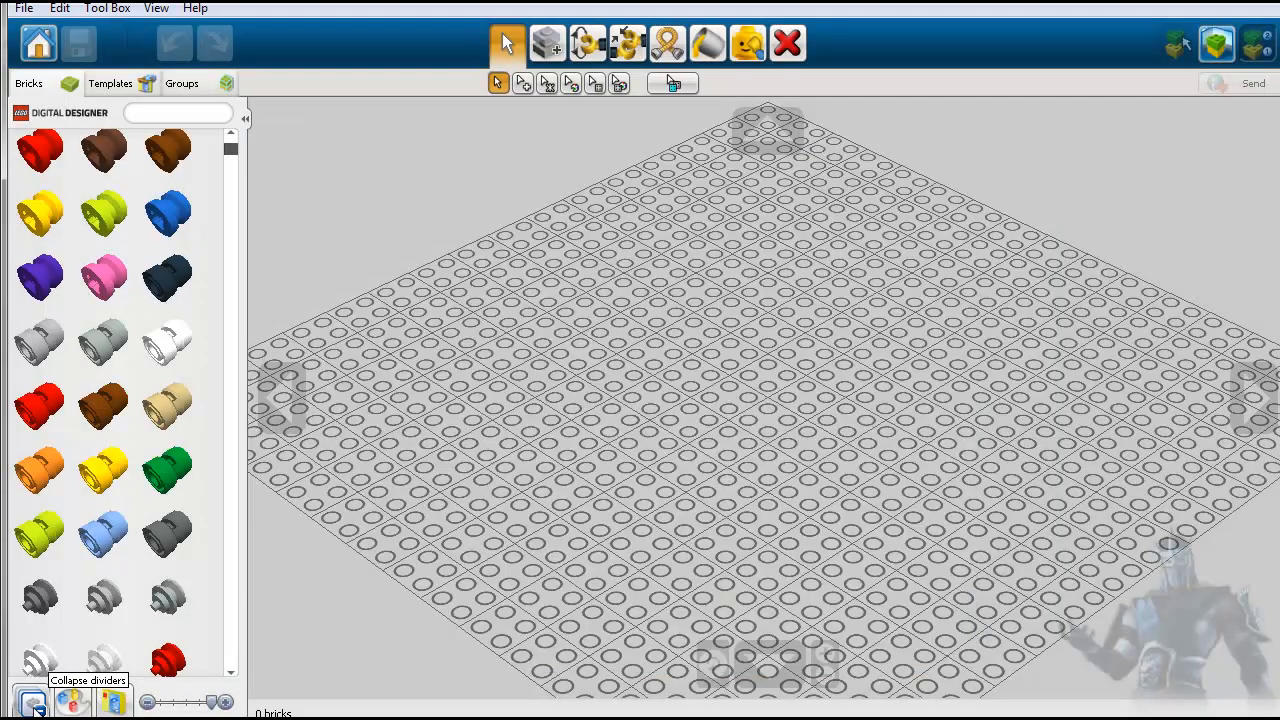
left_click(37, 706)
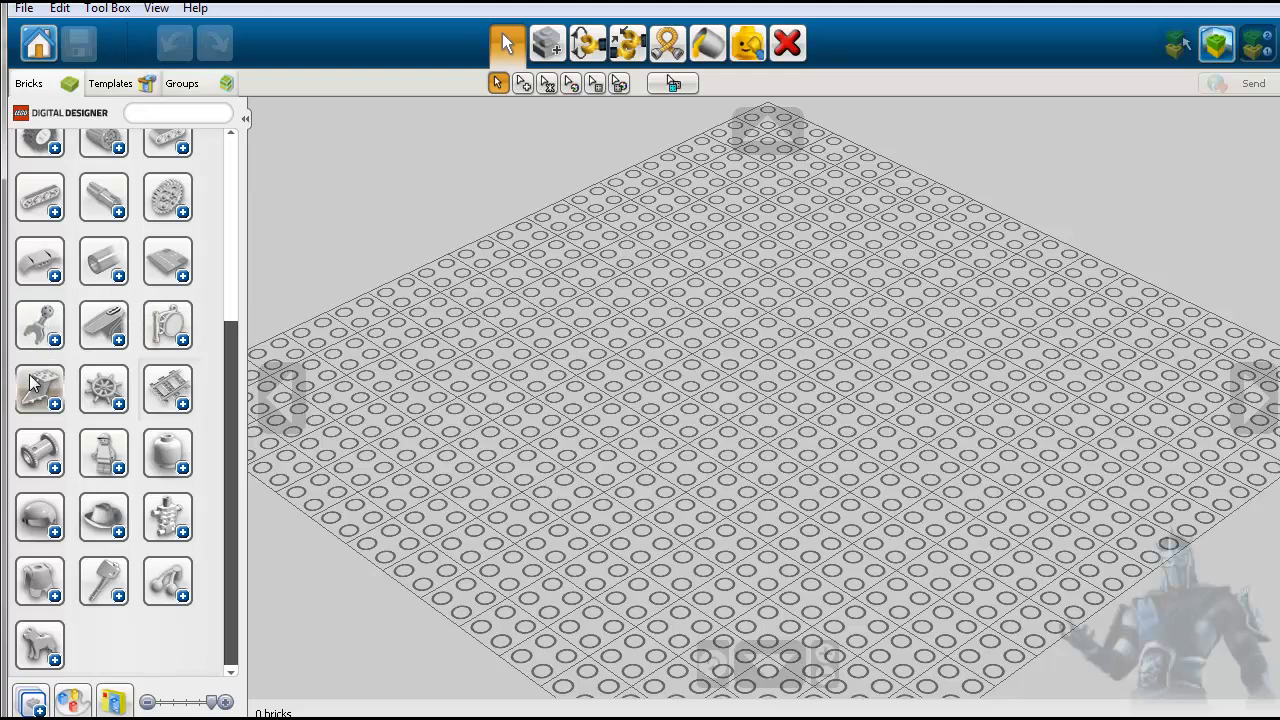
left_click(117, 471)
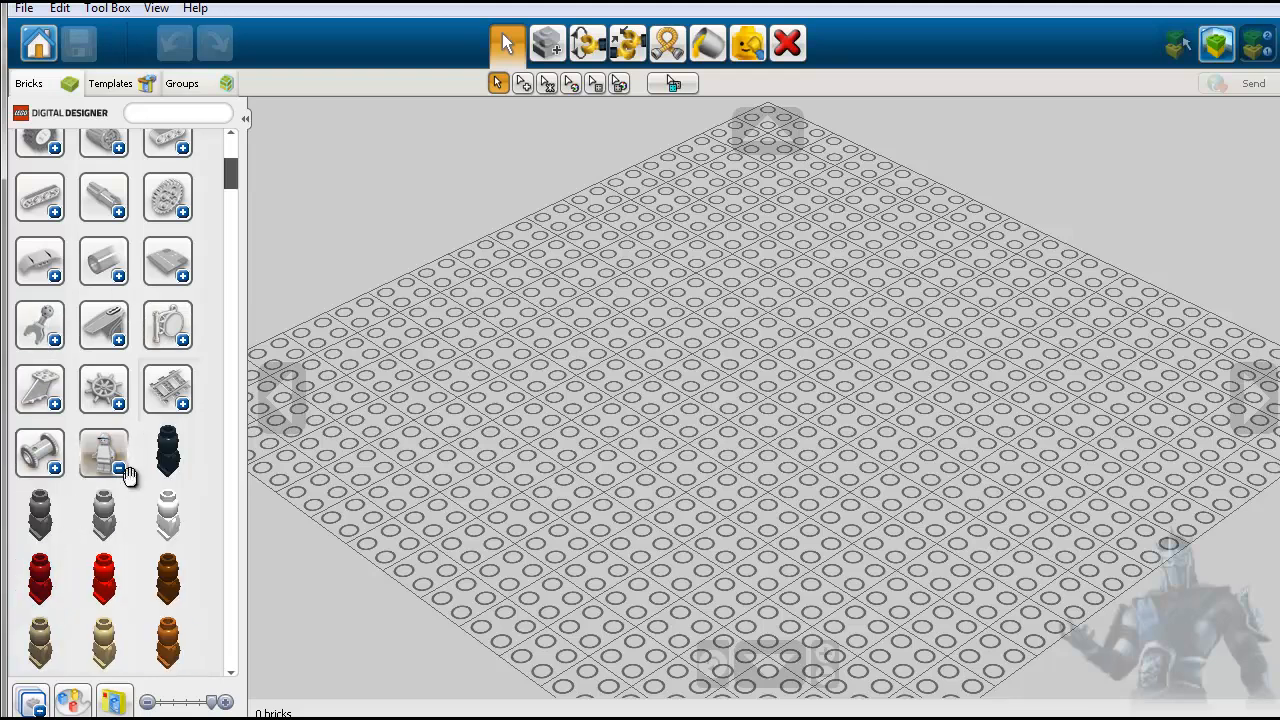
- Place a white MICRO FIGURE near the middle of the baseplate
left_click(169, 517)
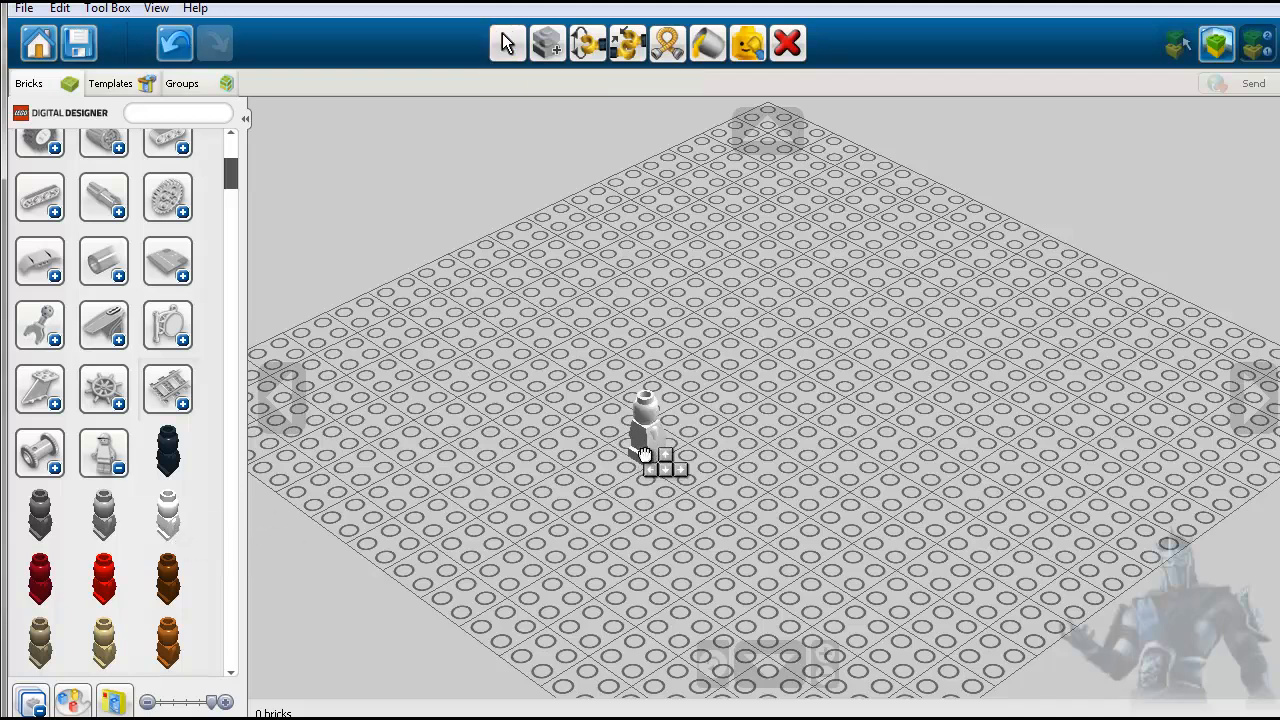
left_click(645, 455)
scroll(645, 500, "up", 3)
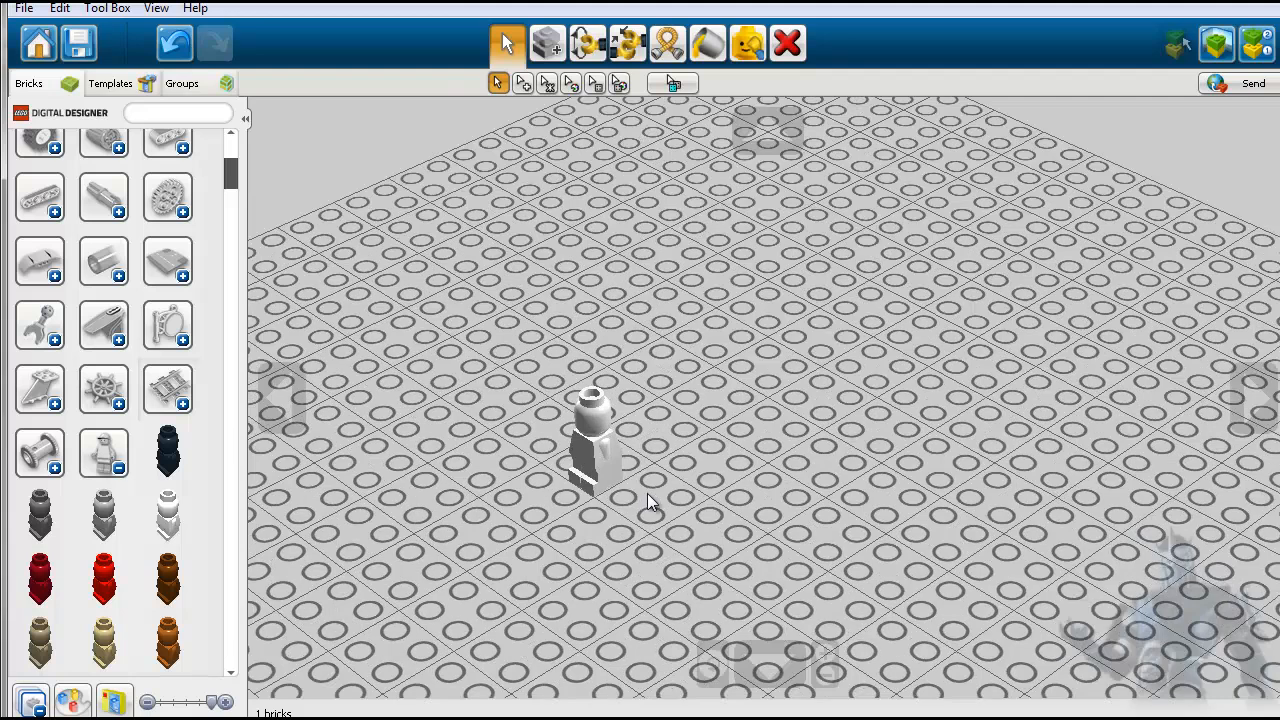
- Inspect the white micro figure up close from several sides and delete it from the baseplate
left_click(712, 665)
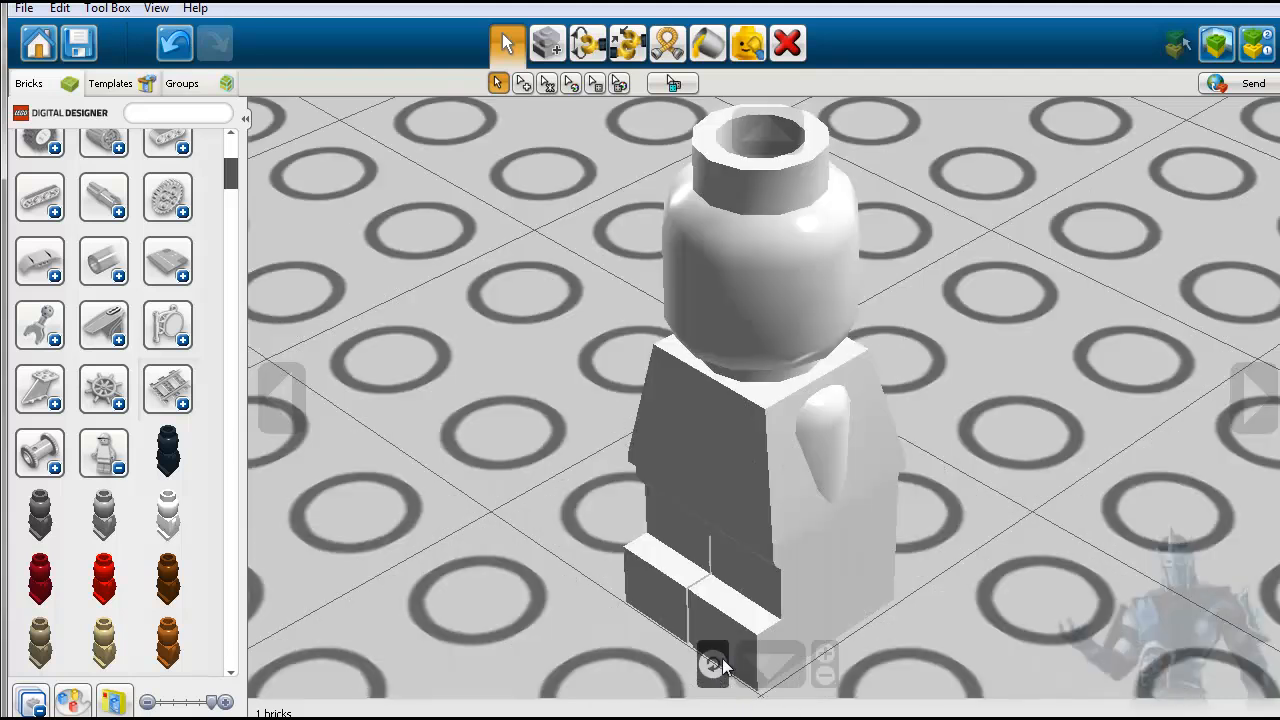
left_click(1255, 398)
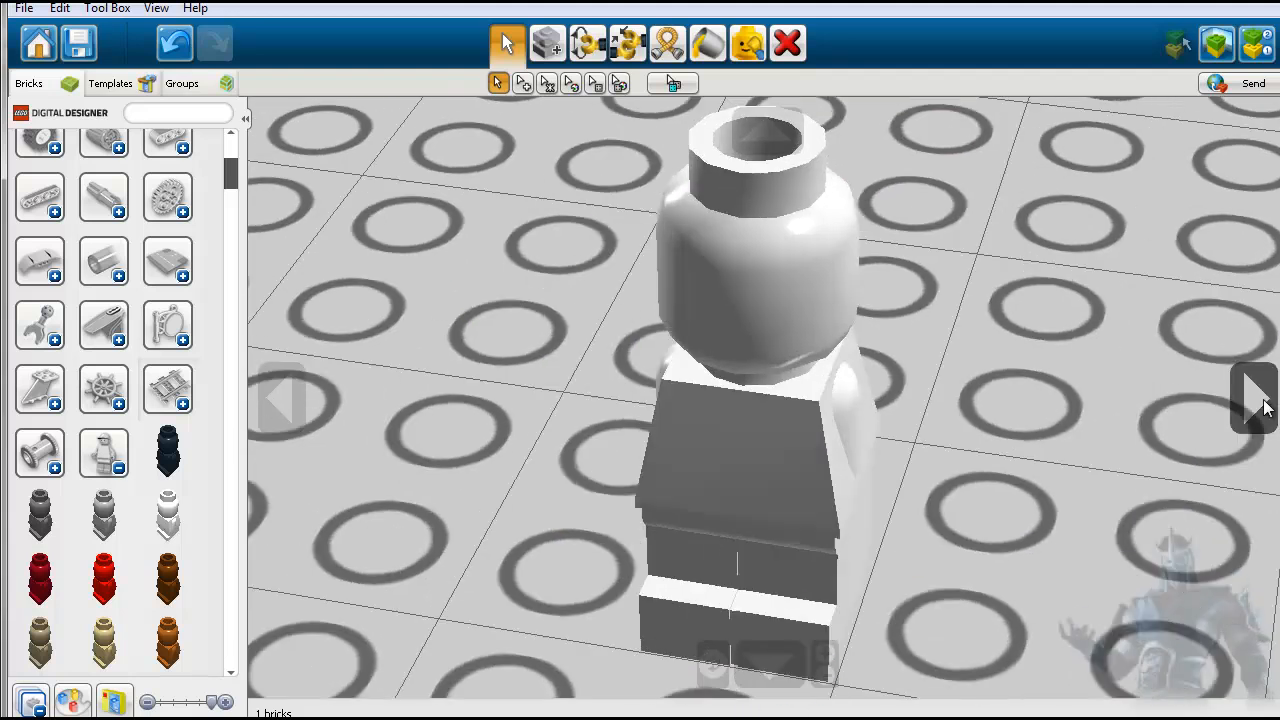
left_click(1264, 408)
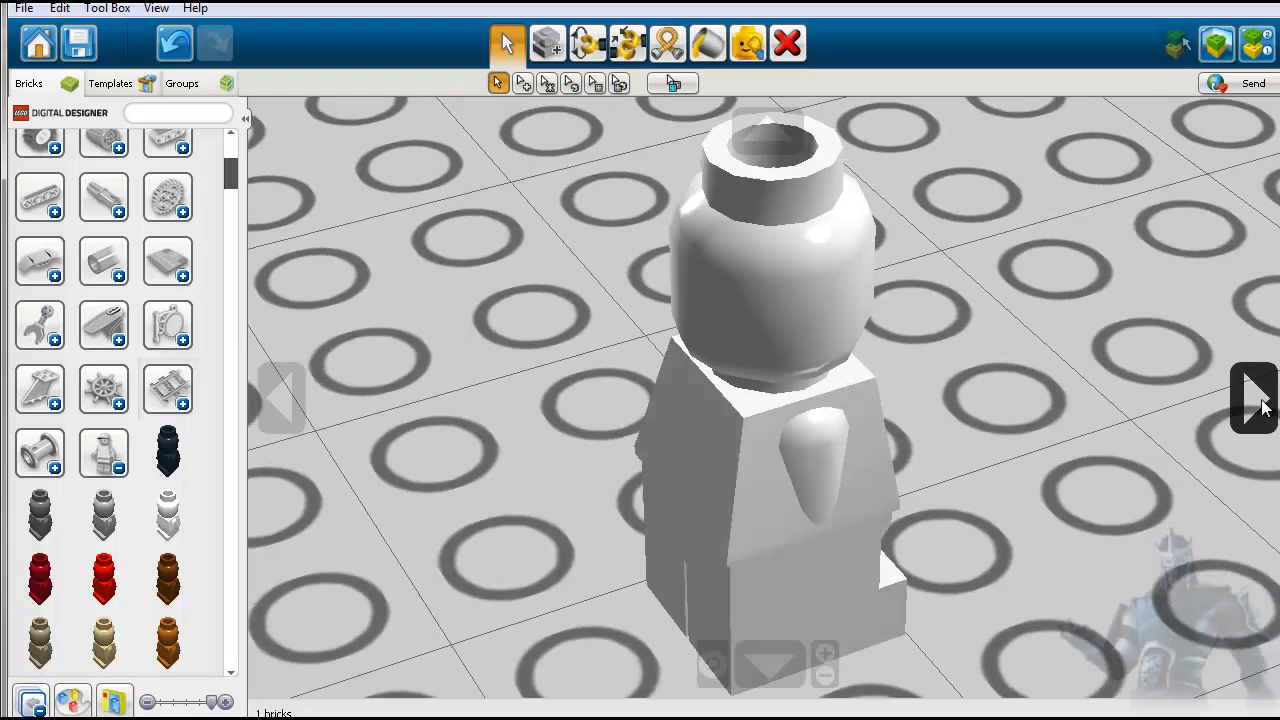
left_click(1264, 407)
left_click(1264, 407)
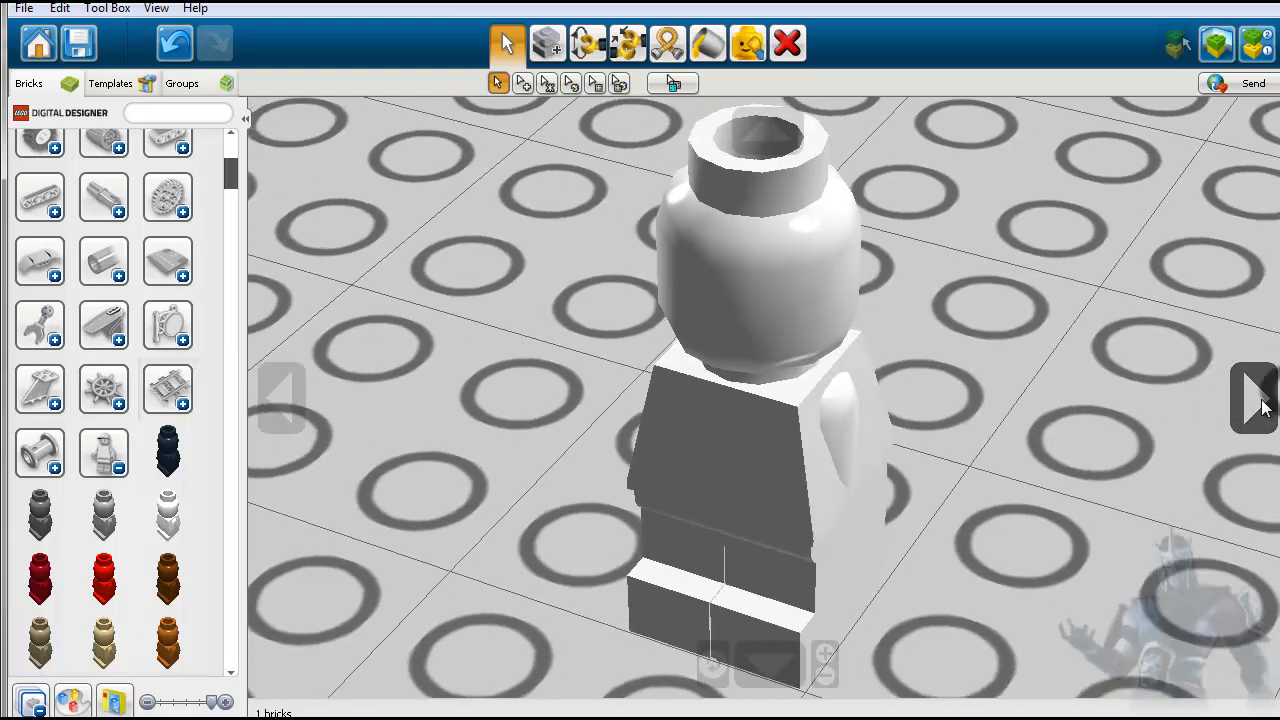
left_click(1264, 407)
left_click(1264, 407)
left_click(1264, 407)
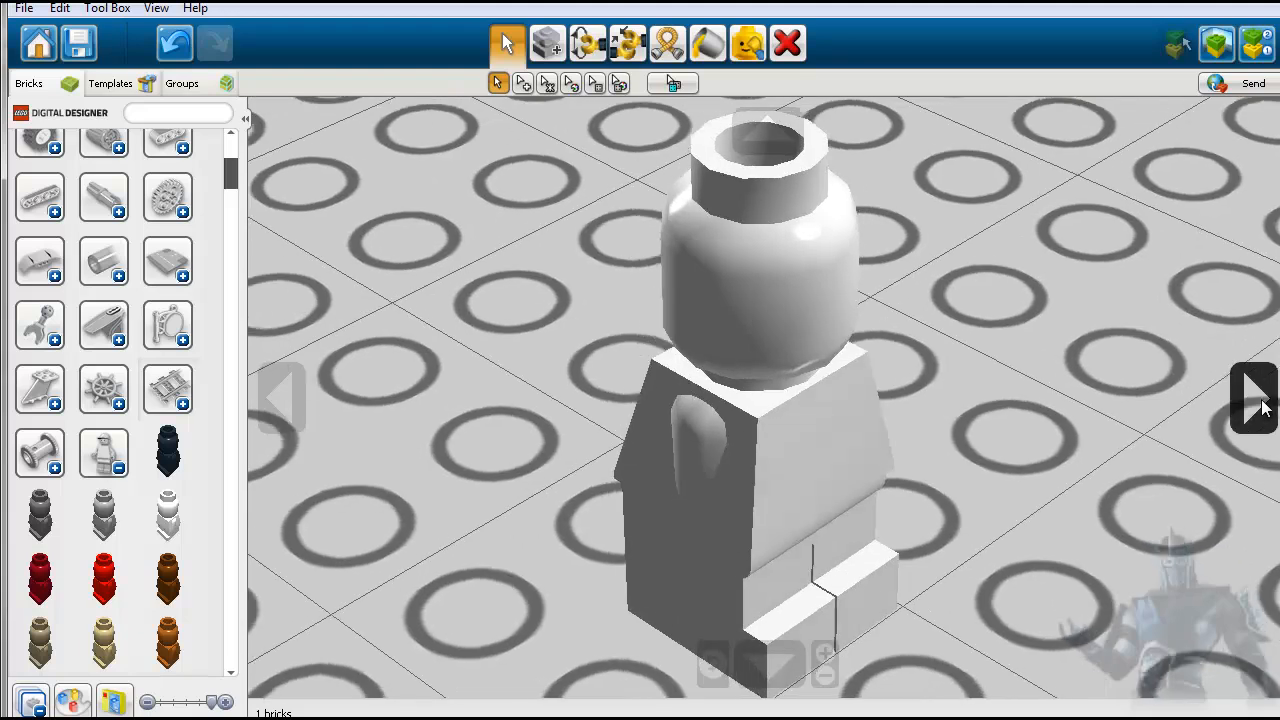
left_click(744, 502)
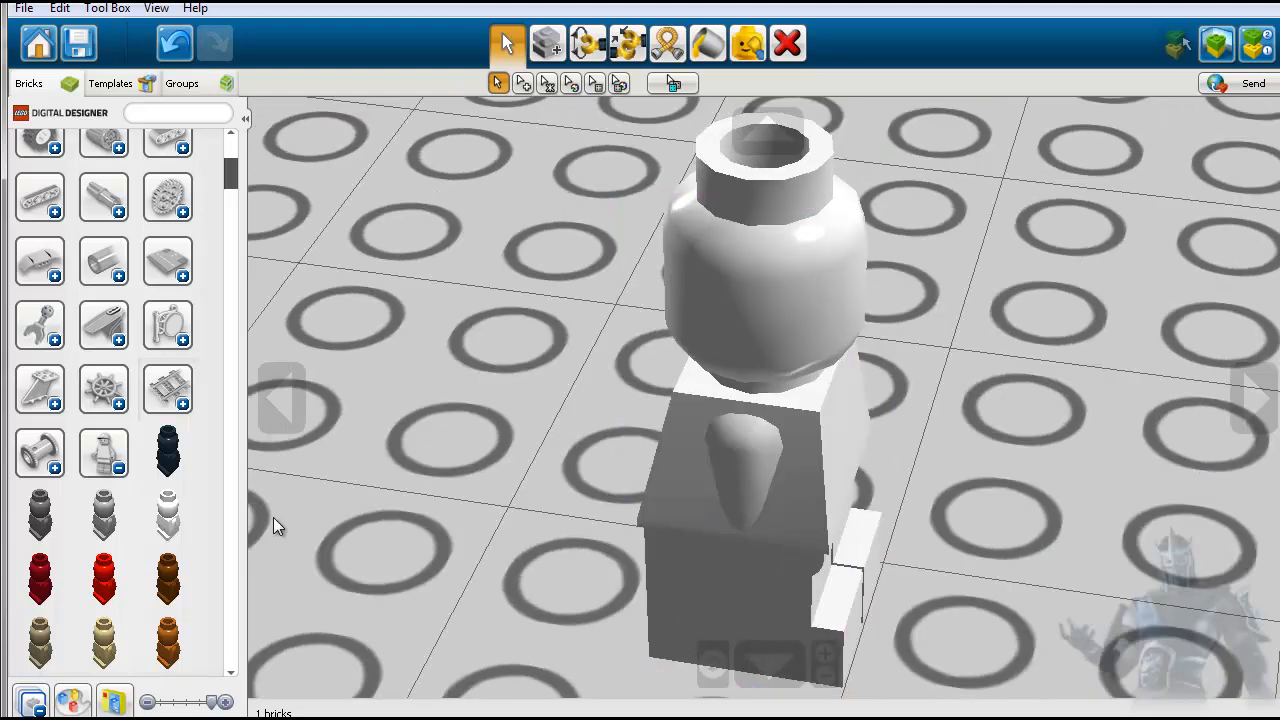
left_click(787, 43)
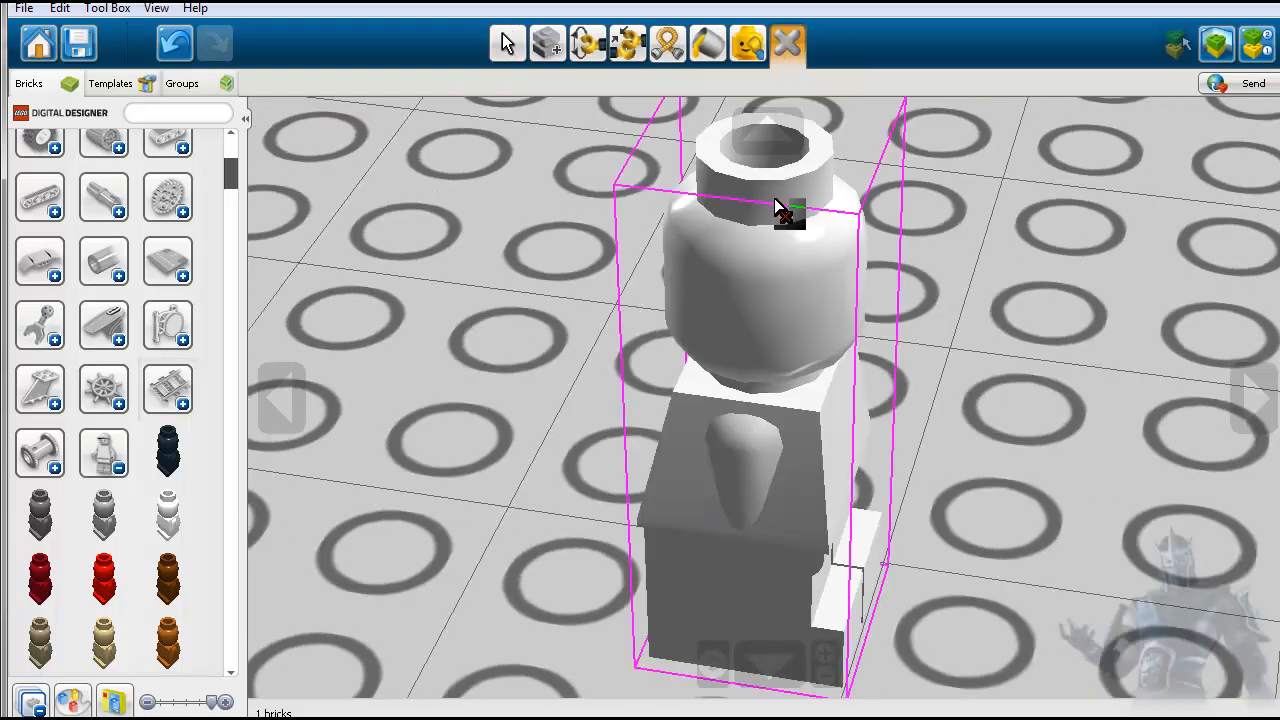
left_click(783, 212)
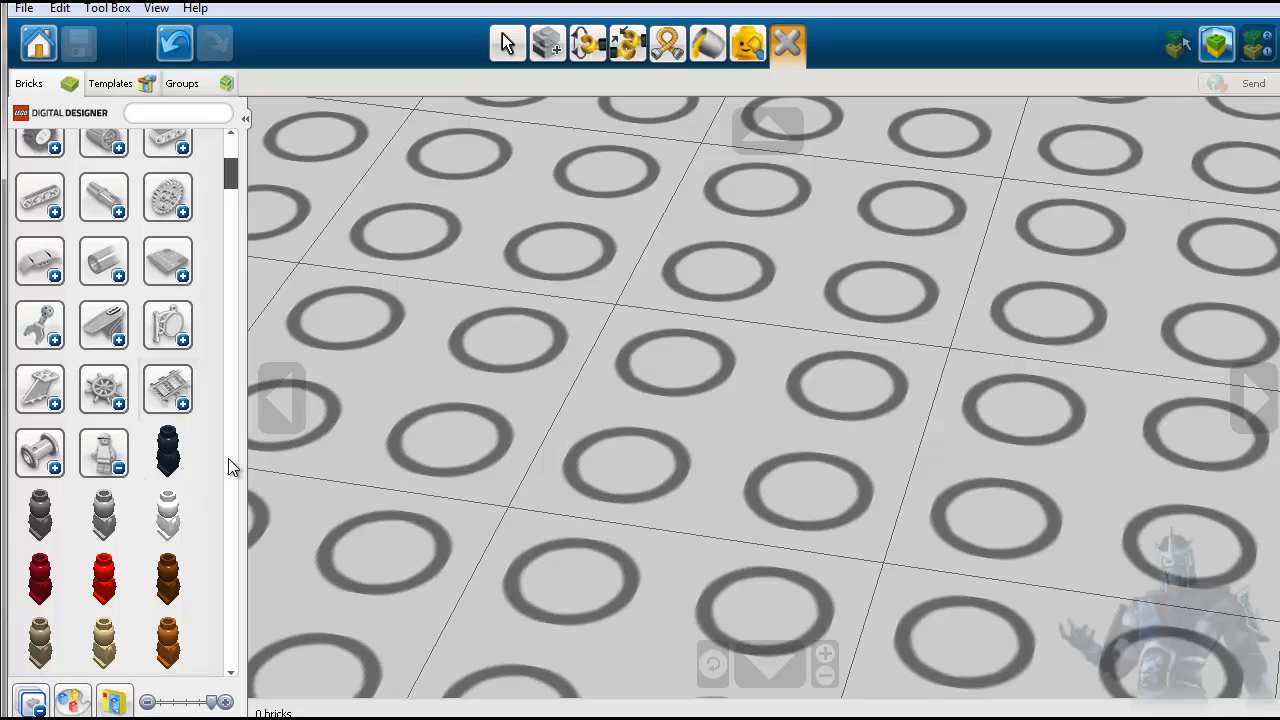
- Place a pair of dark blue short minifigure legs on the baseplate and centre the view on them
scroll(215, 492, "down", 4)
scroll(215, 495, "down", 6)
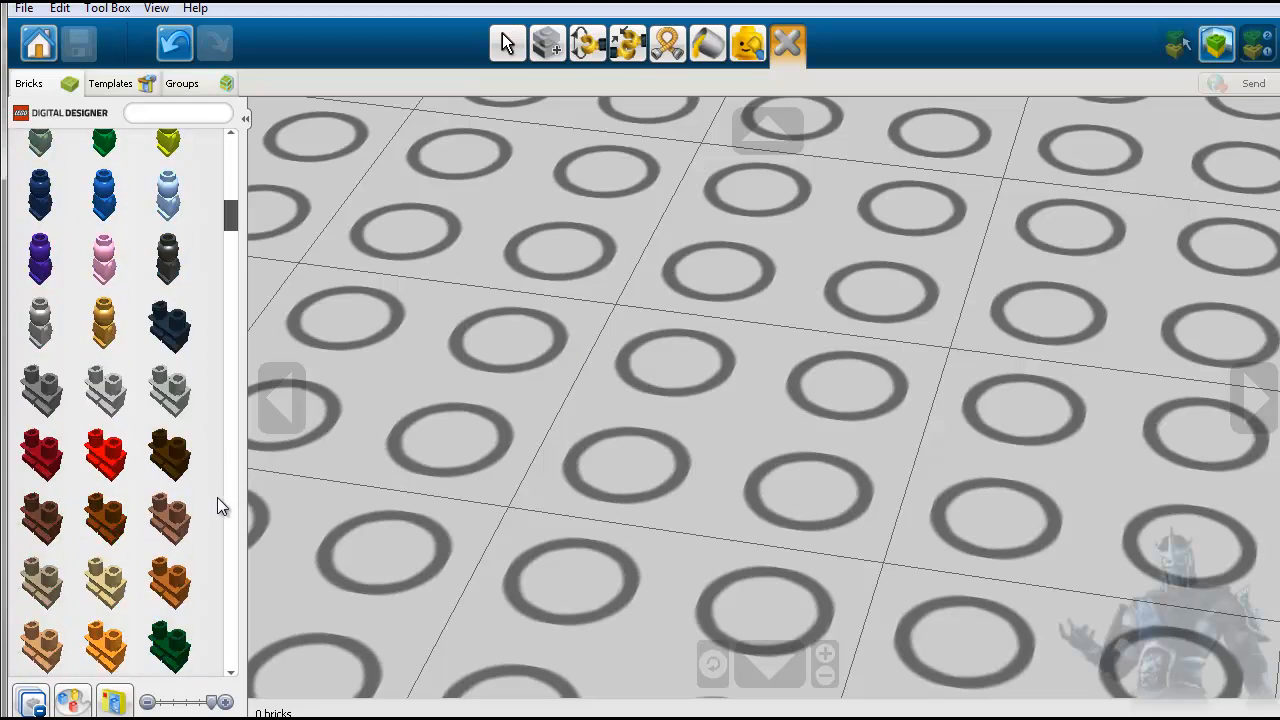
scroll(217, 498, "down", 5)
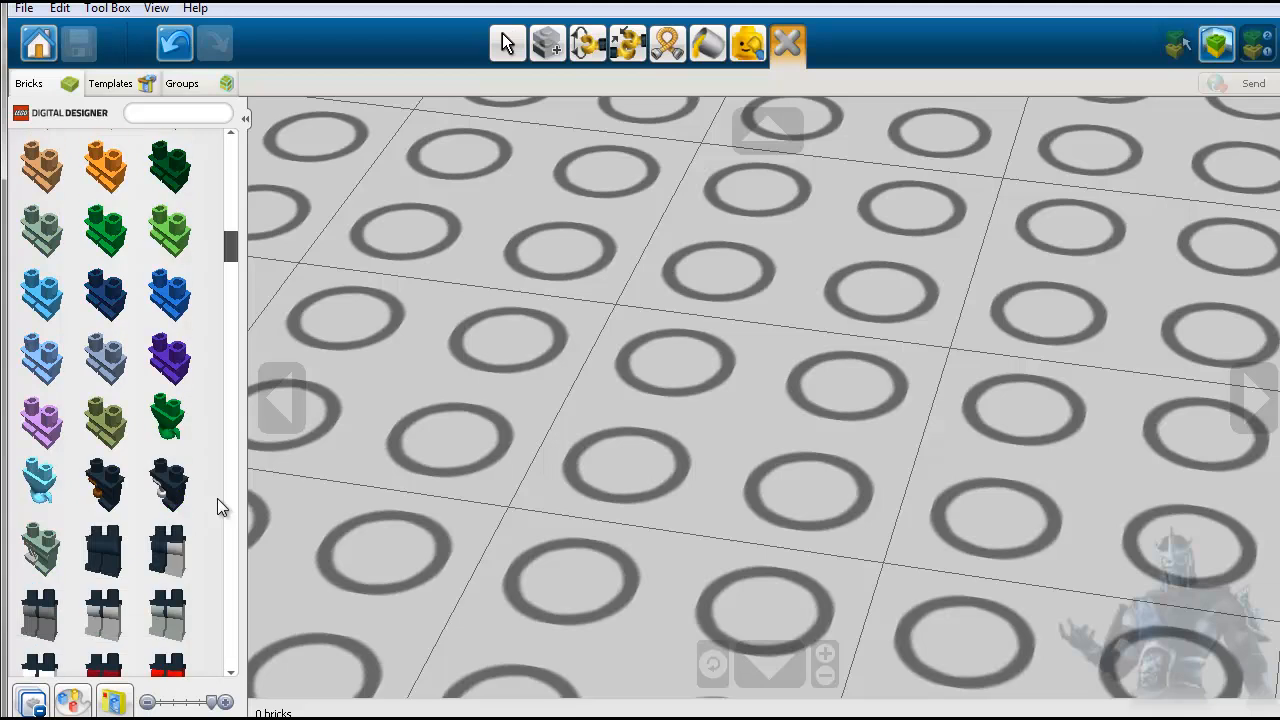
left_click(107, 300)
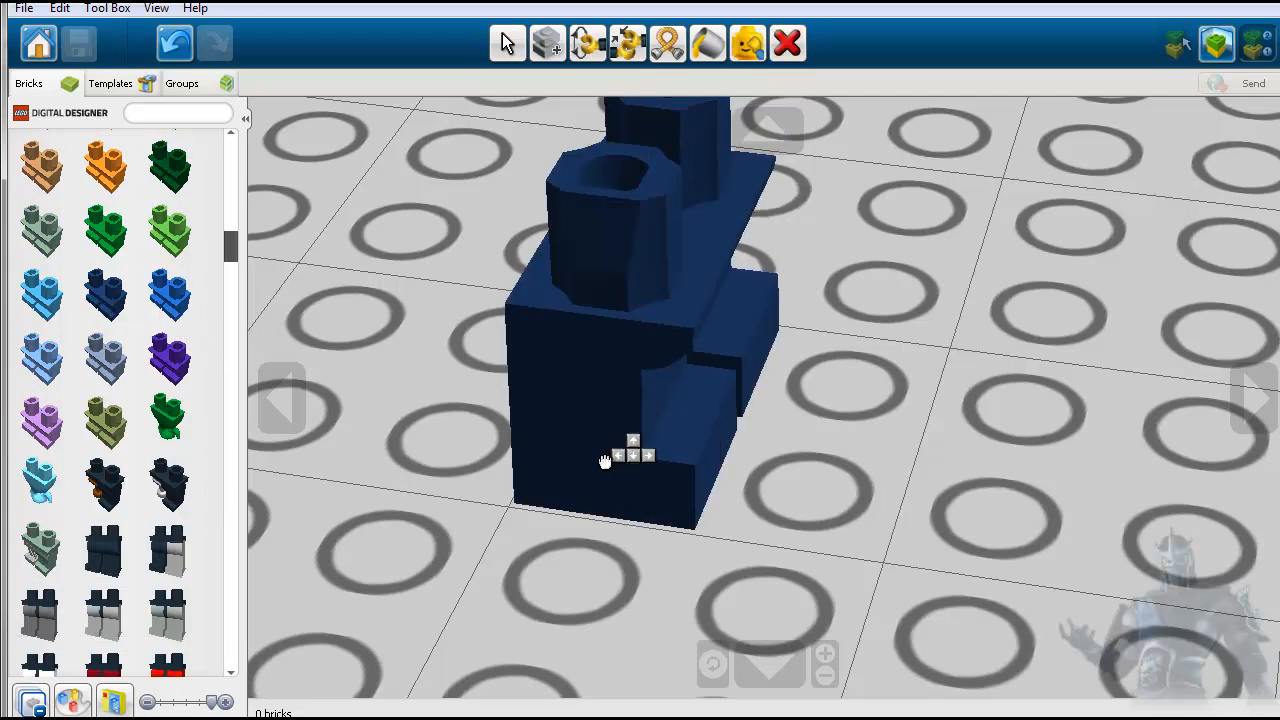
left_click(596, 488)
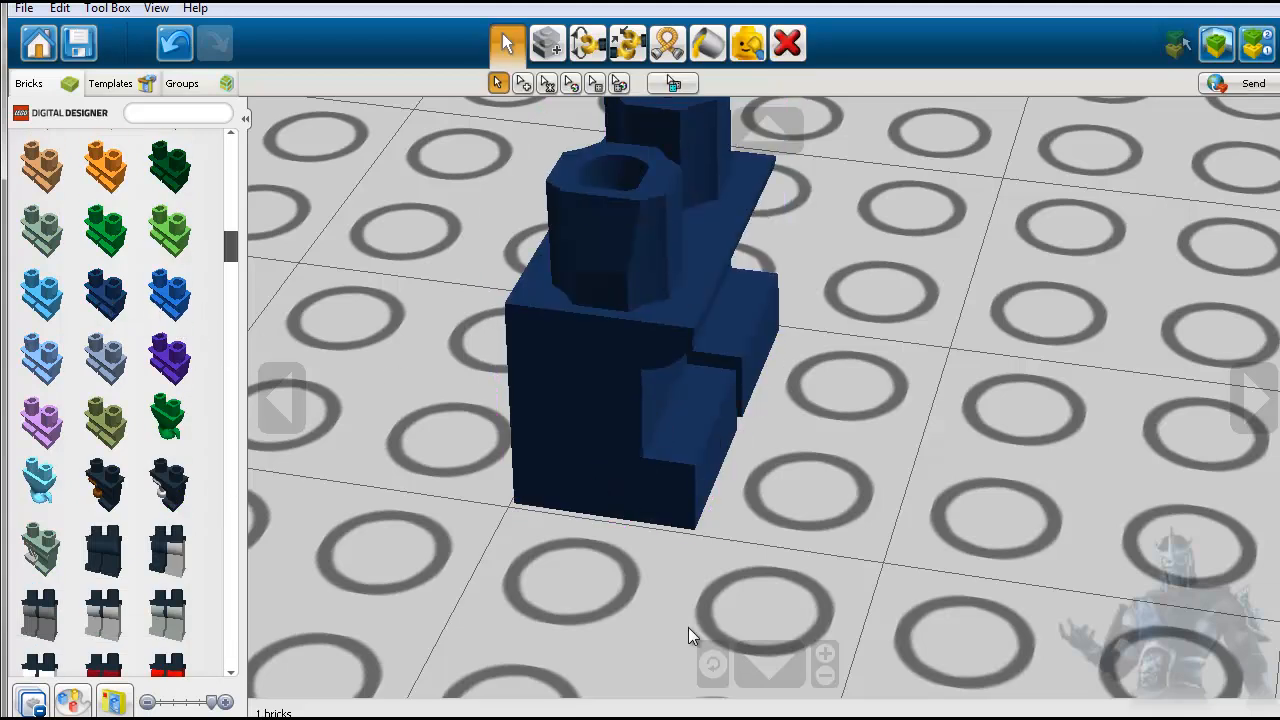
left_click(706, 663)
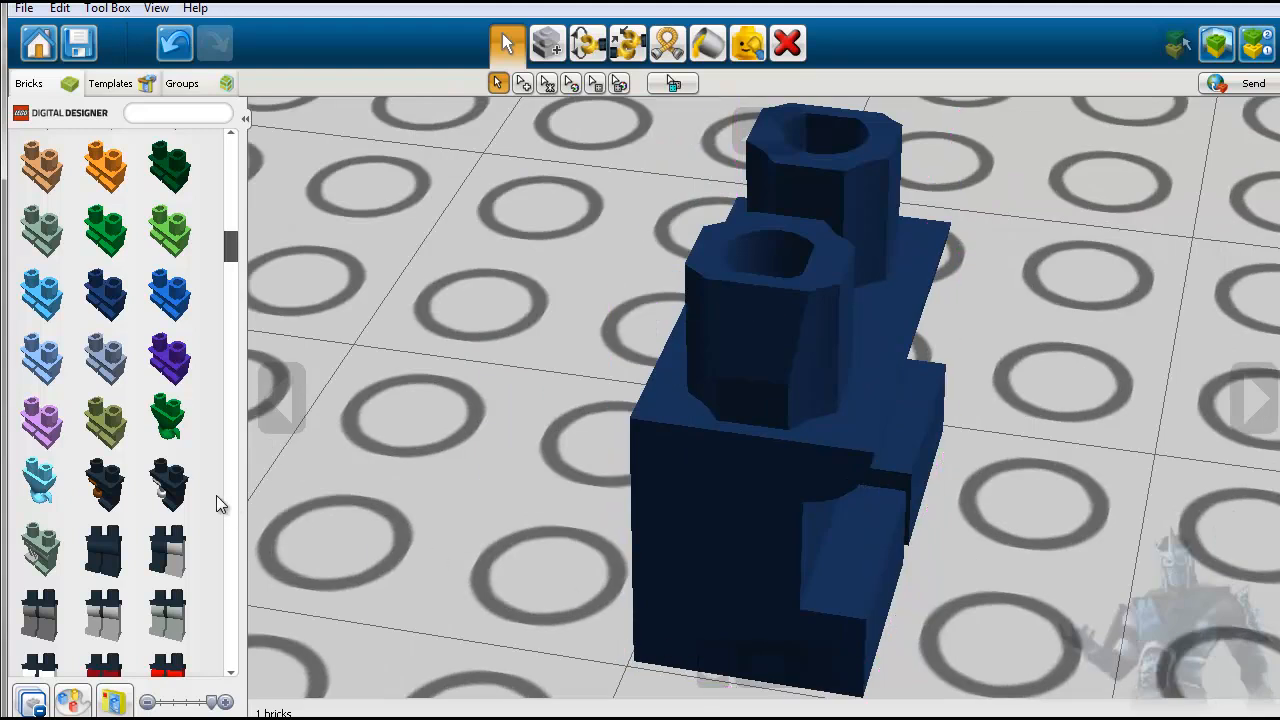
- Browse the available minifigure legs and torsos in the expanded minifigure body category
scroll(216, 495, "down", 6)
scroll(217, 503, "down", 8)
scroll(217, 505, "down", 8)
scroll(213, 513, "down", 4)
scroll(213, 512, "up", 6)
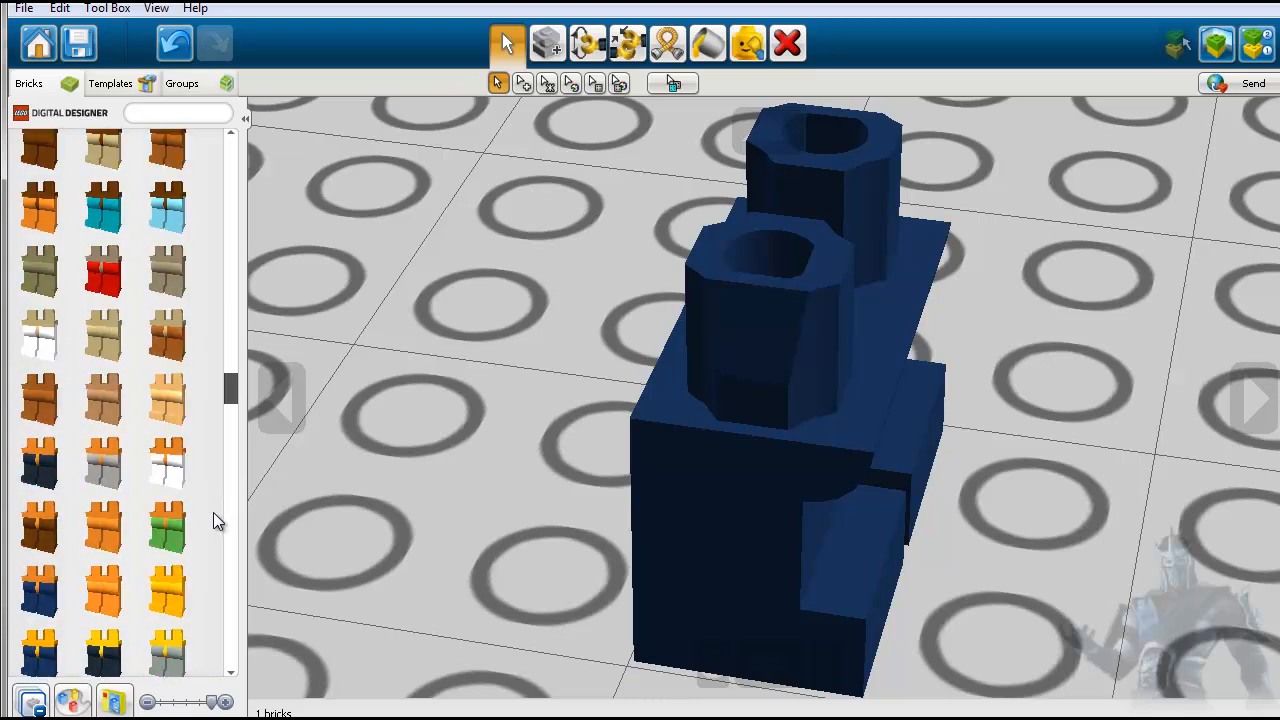
scroll(213, 512, "up", 3)
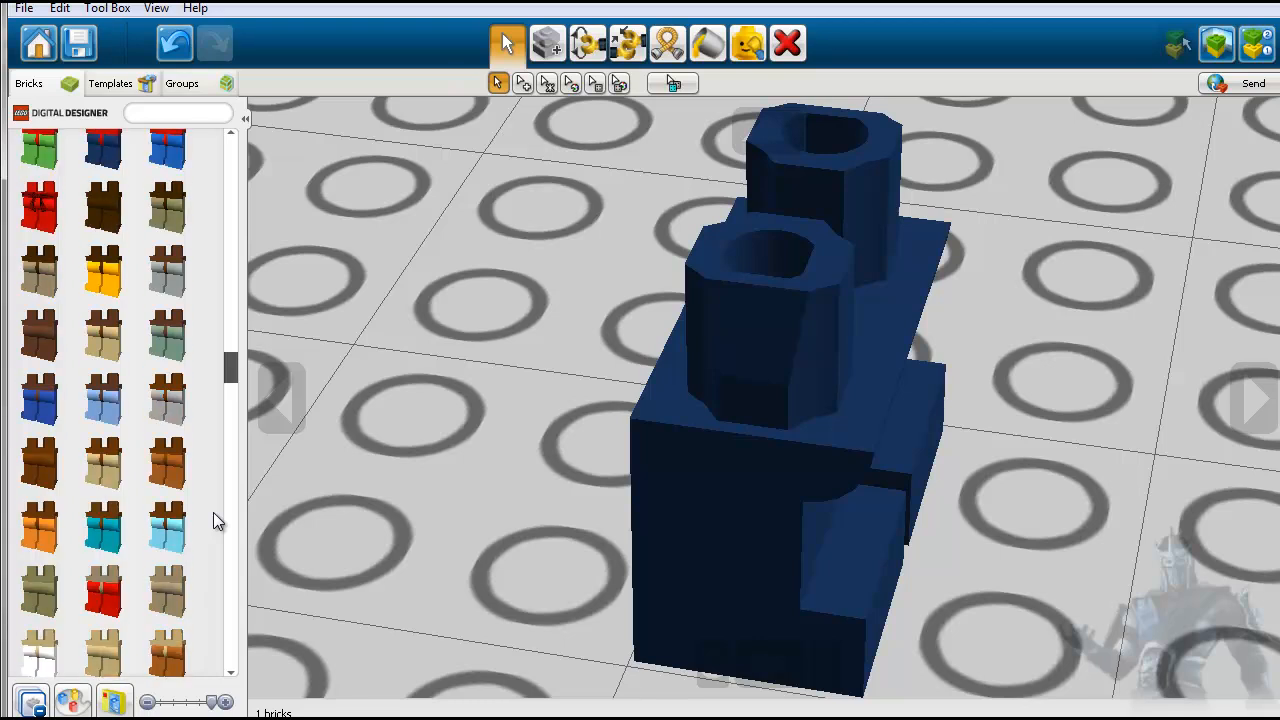
scroll(213, 512, "up", 2)
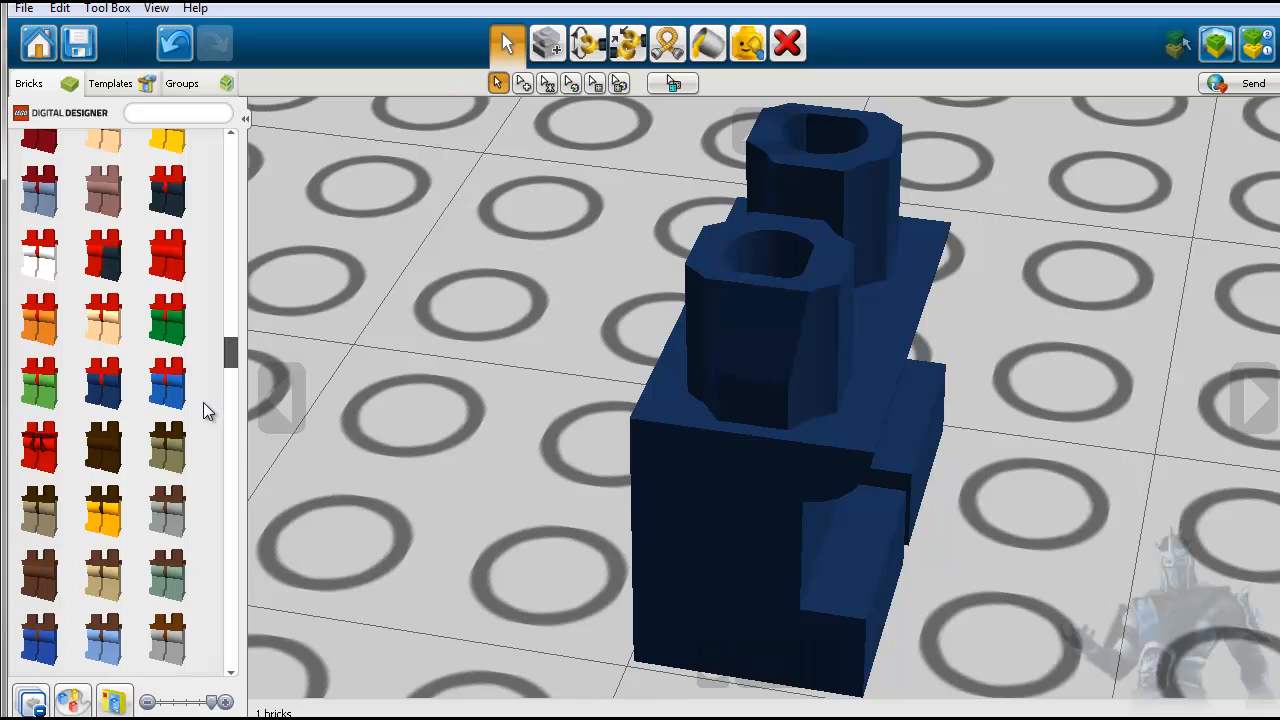
scroll(203, 415, "down", 8)
scroll(205, 425, "down", 8)
scroll(205, 424, "down", 7)
scroll(205, 424, "down", 6)
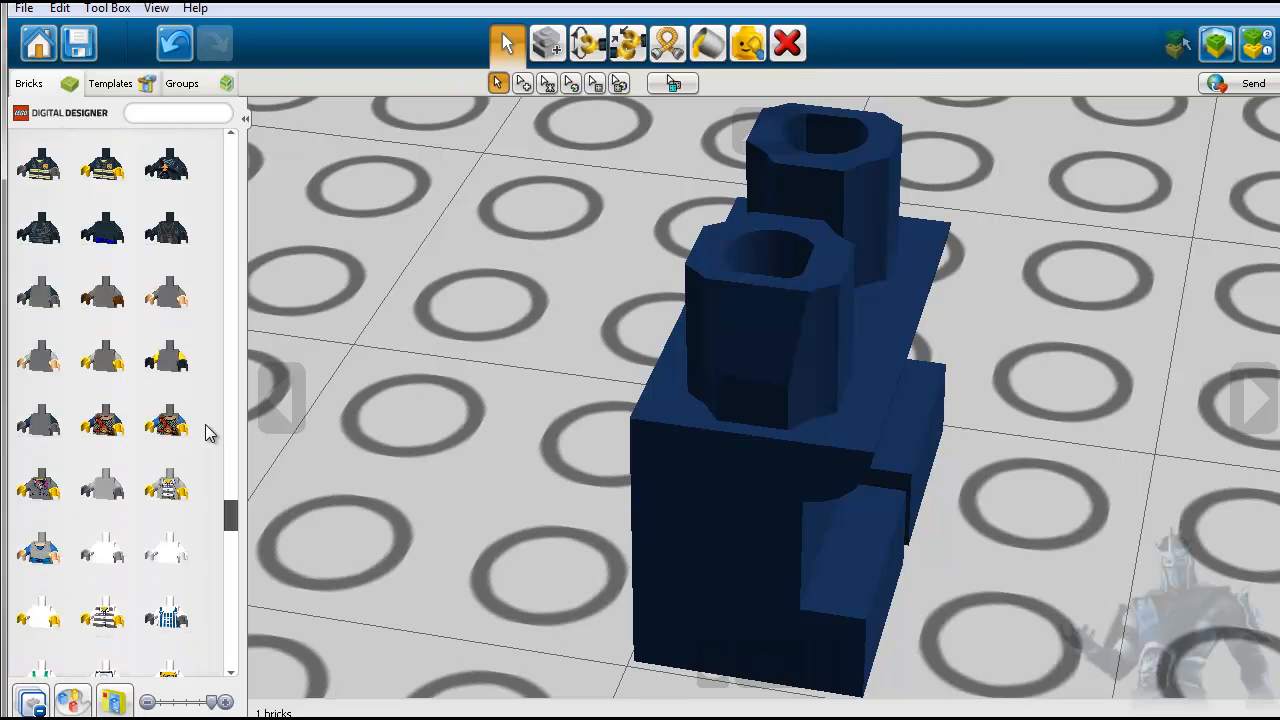
scroll(207, 430, "down", 1)
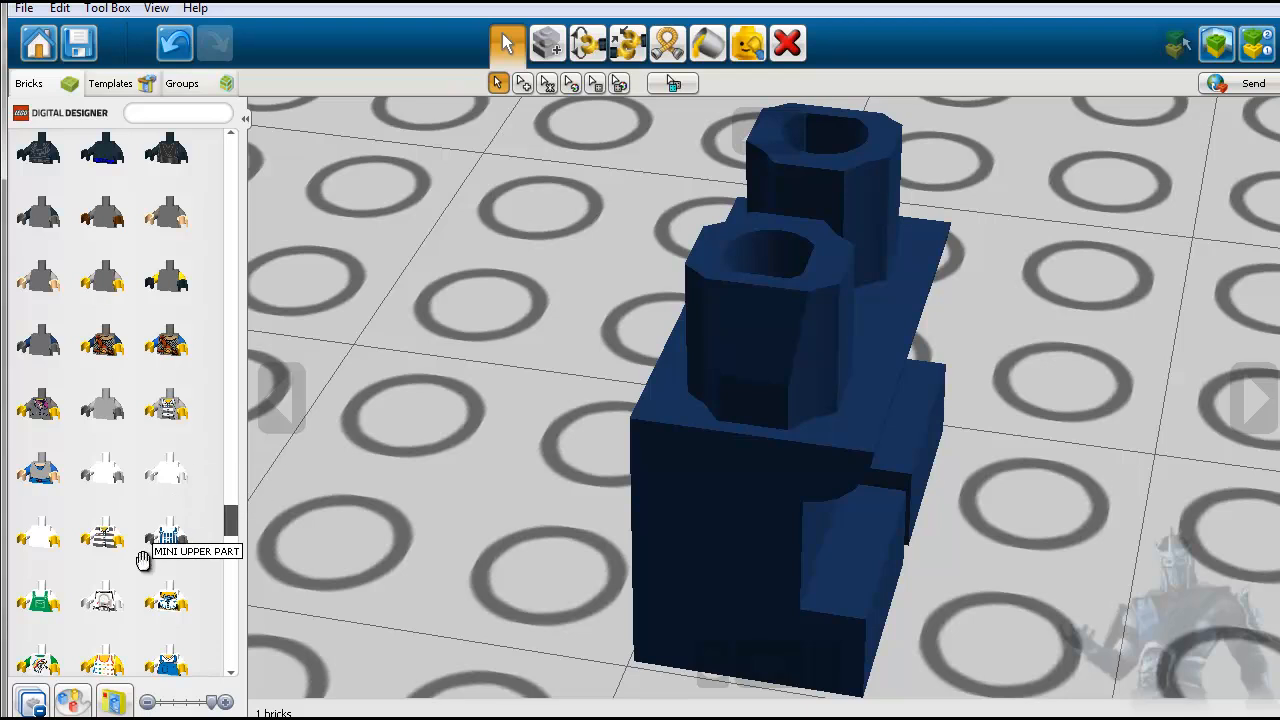
- Place a white printed MINI UPPER PART with white arms on the baseplate, facing forward beside the dark blue legs
left_click(116, 600)
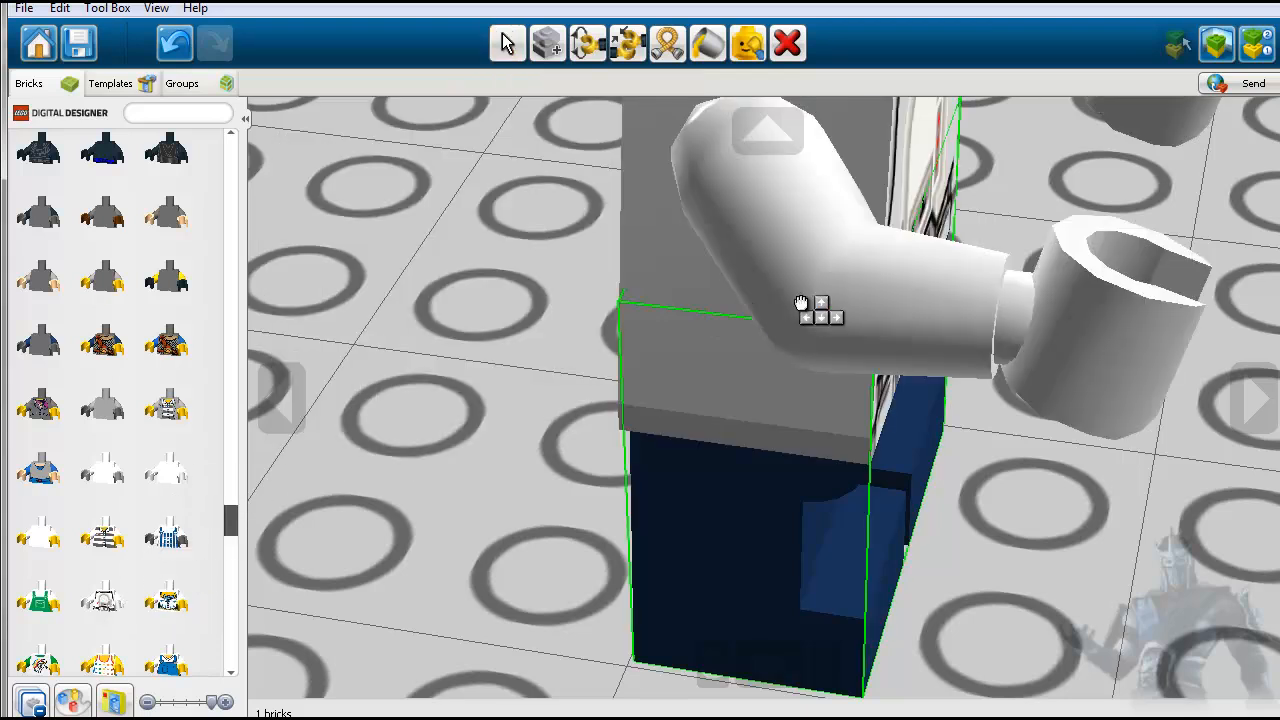
scroll(801, 303, "down", 5)
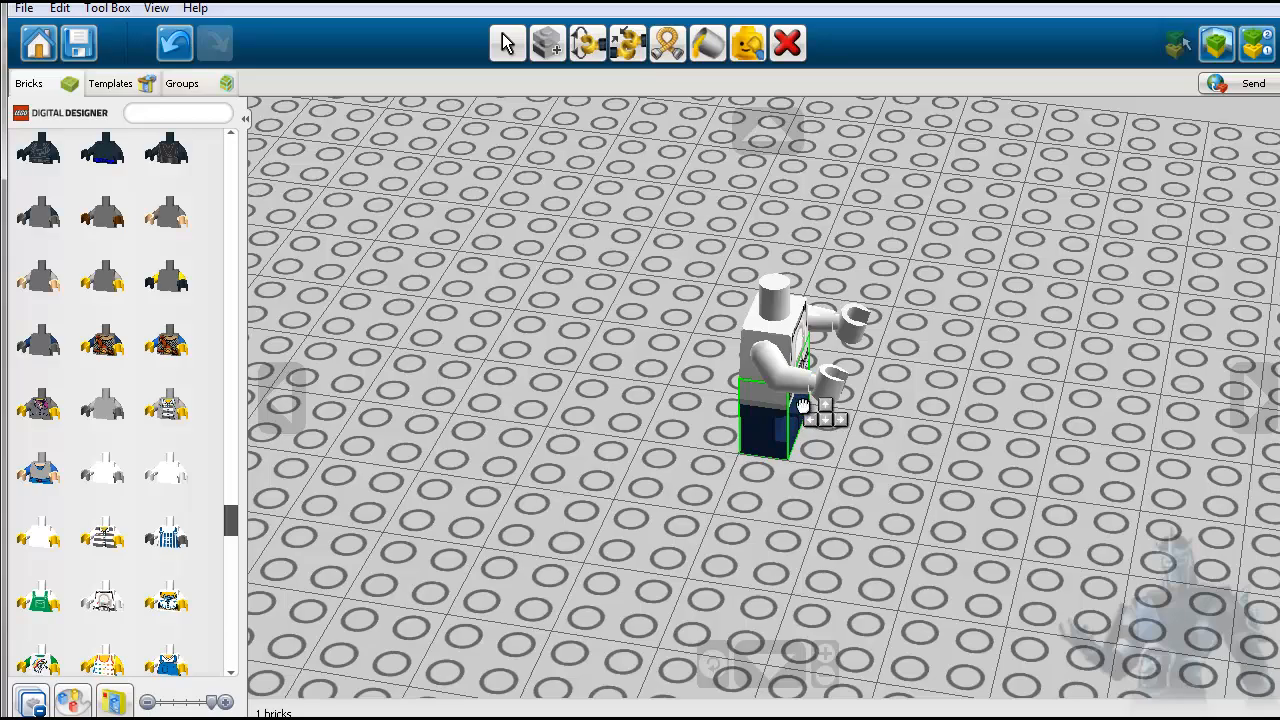
left_click(1258, 409)
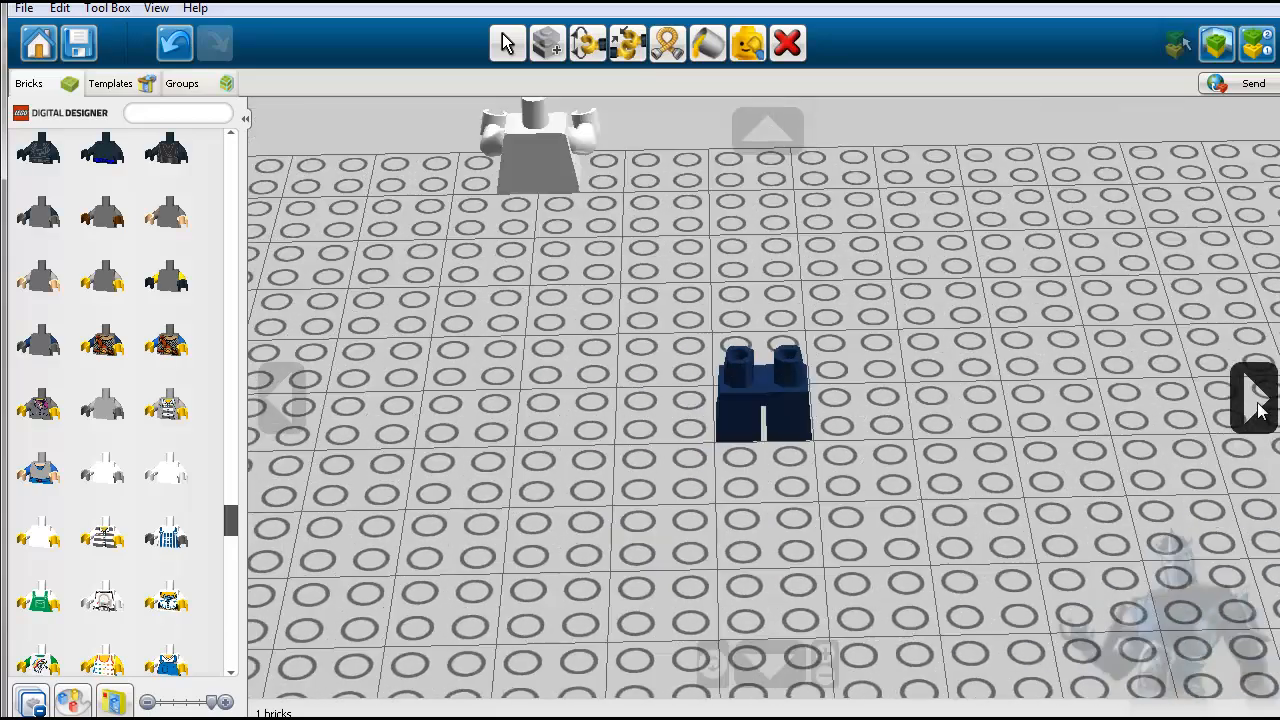
left_click(1258, 409)
left_click(1258, 409)
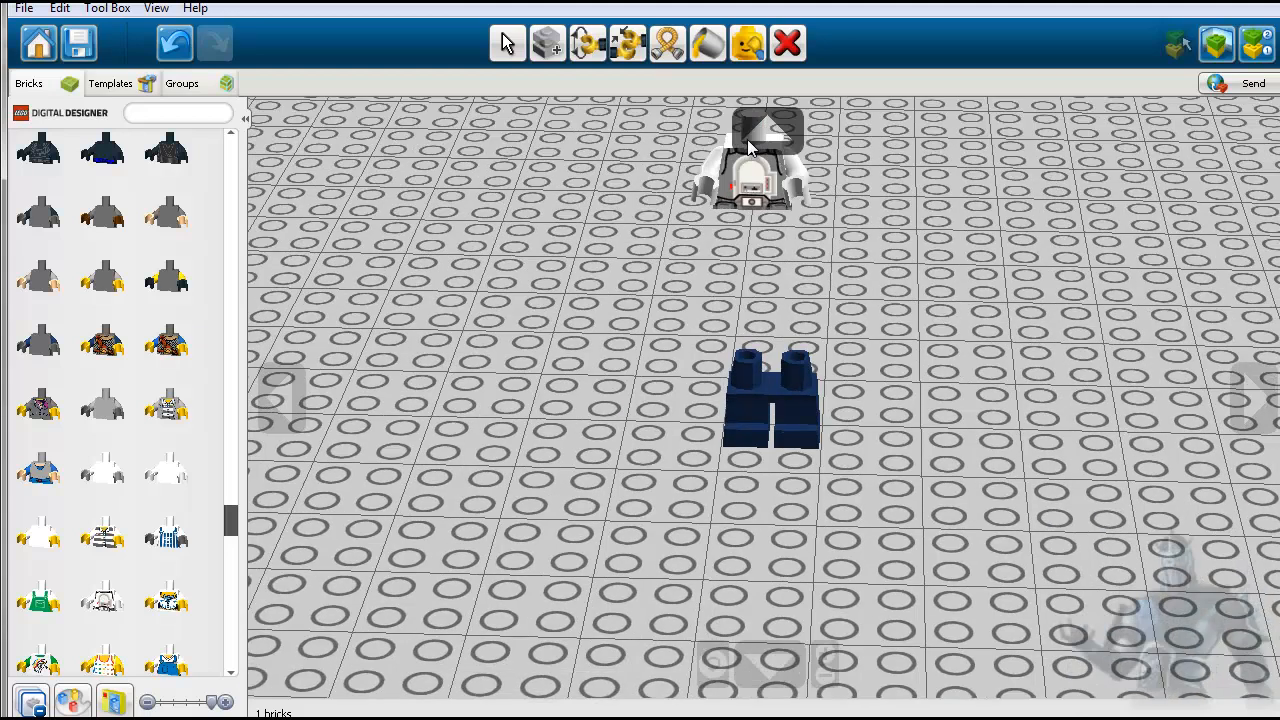
left_click(749, 141)
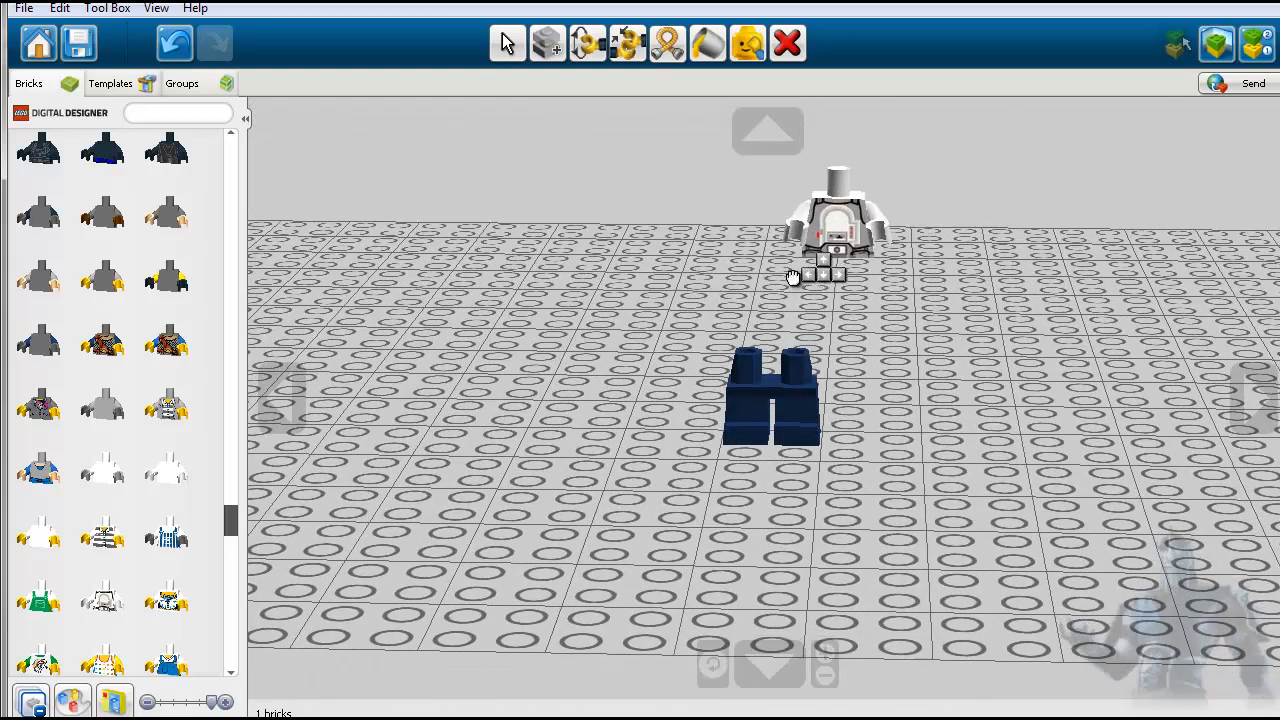
left_click(480, 422)
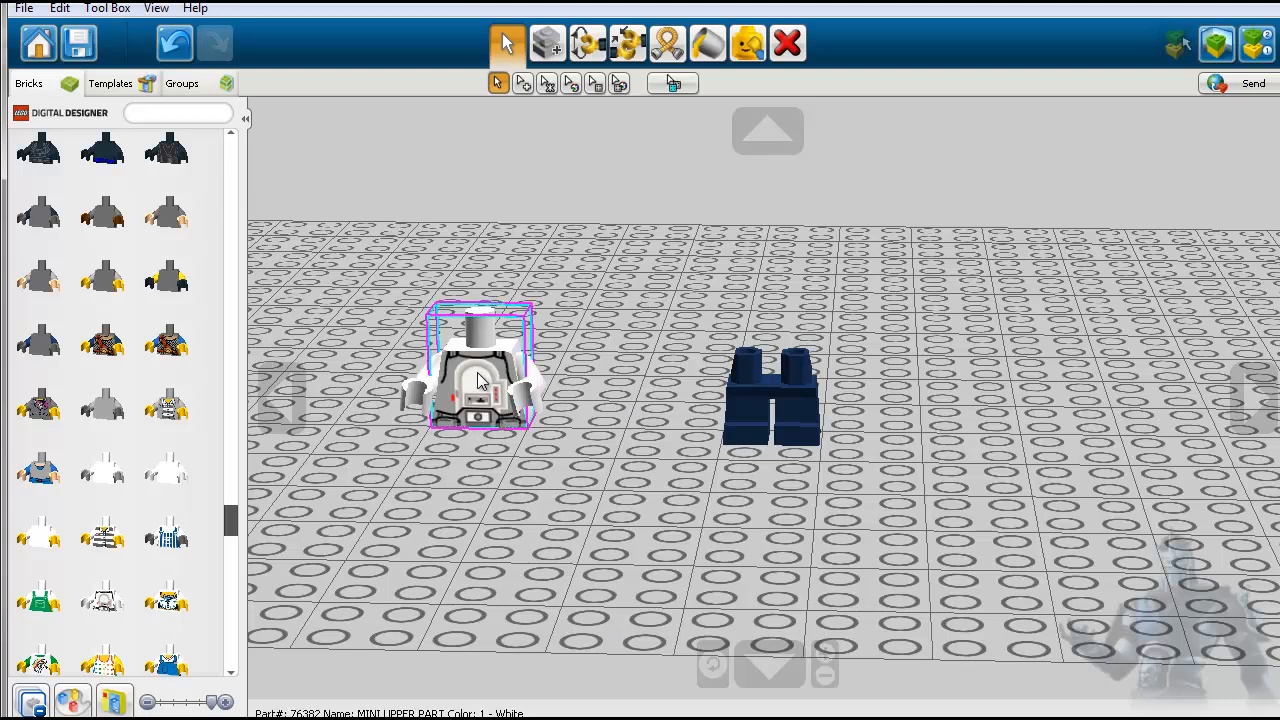
- Attach the white printed torso on top of the dark blue short legs
left_click_drag(482, 380, 778, 370)
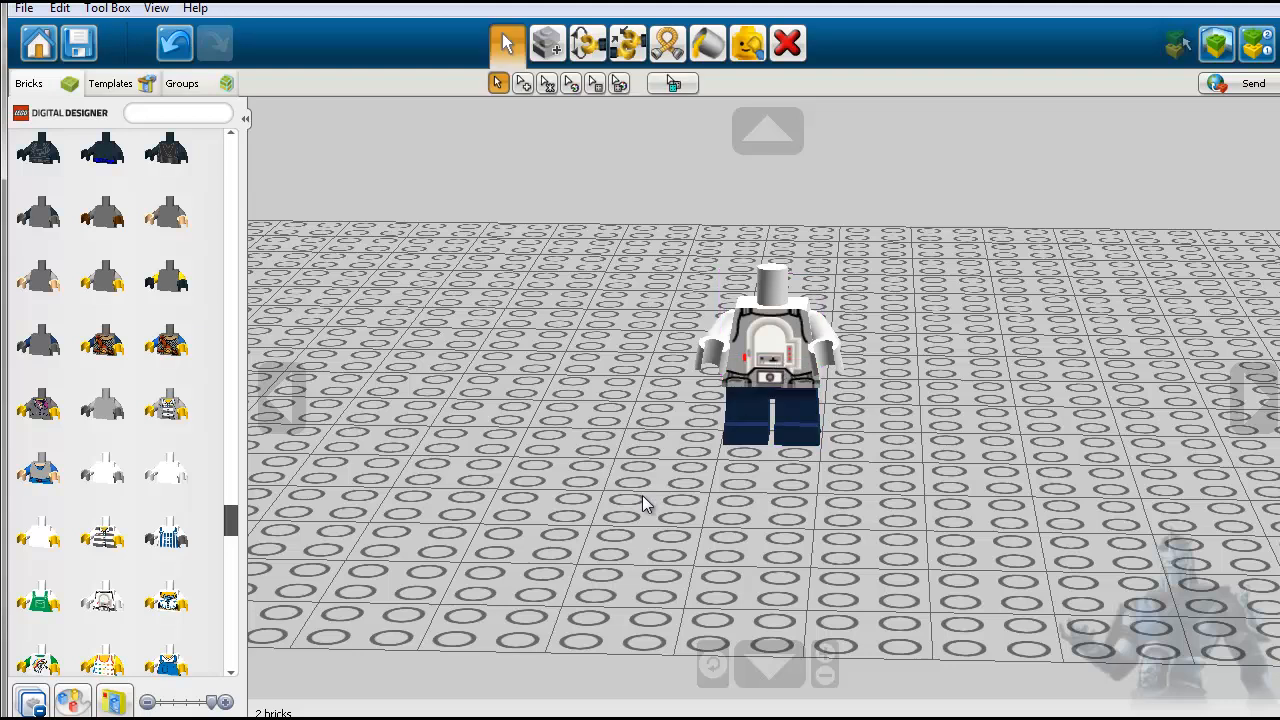
scroll(810, 468, "up", 3)
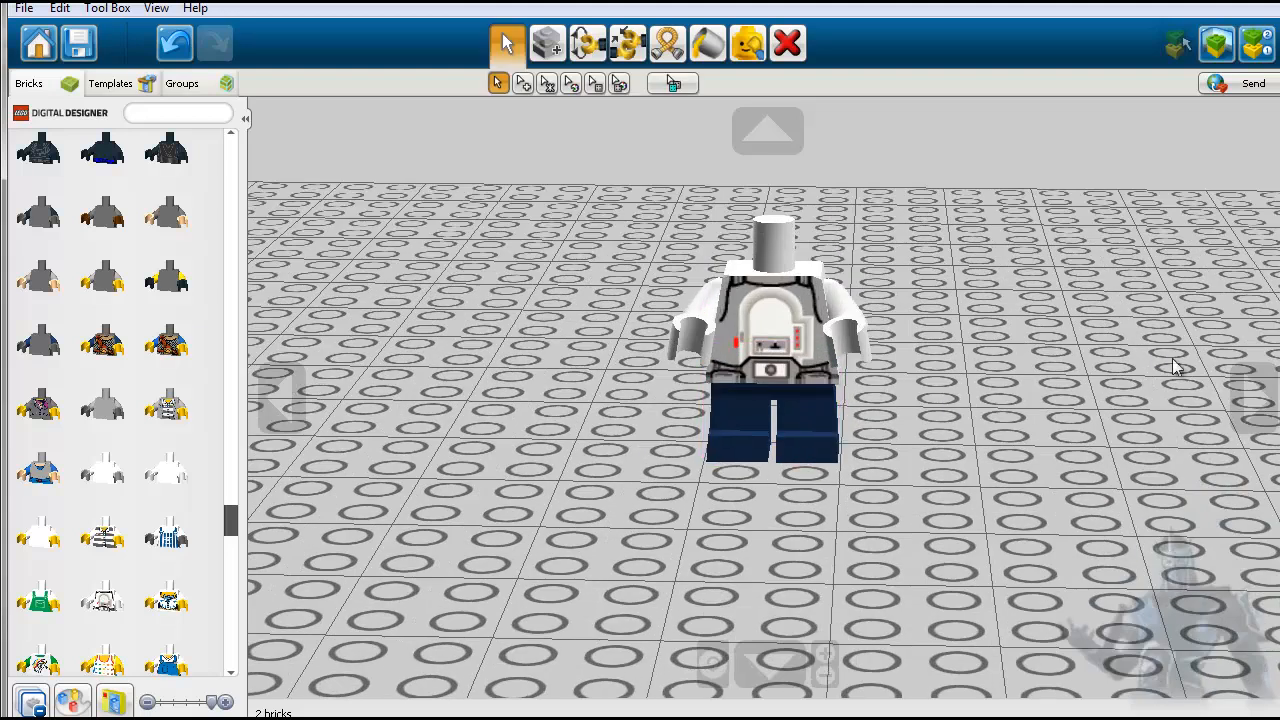
left_click(1262, 403)
left_click(1250, 403)
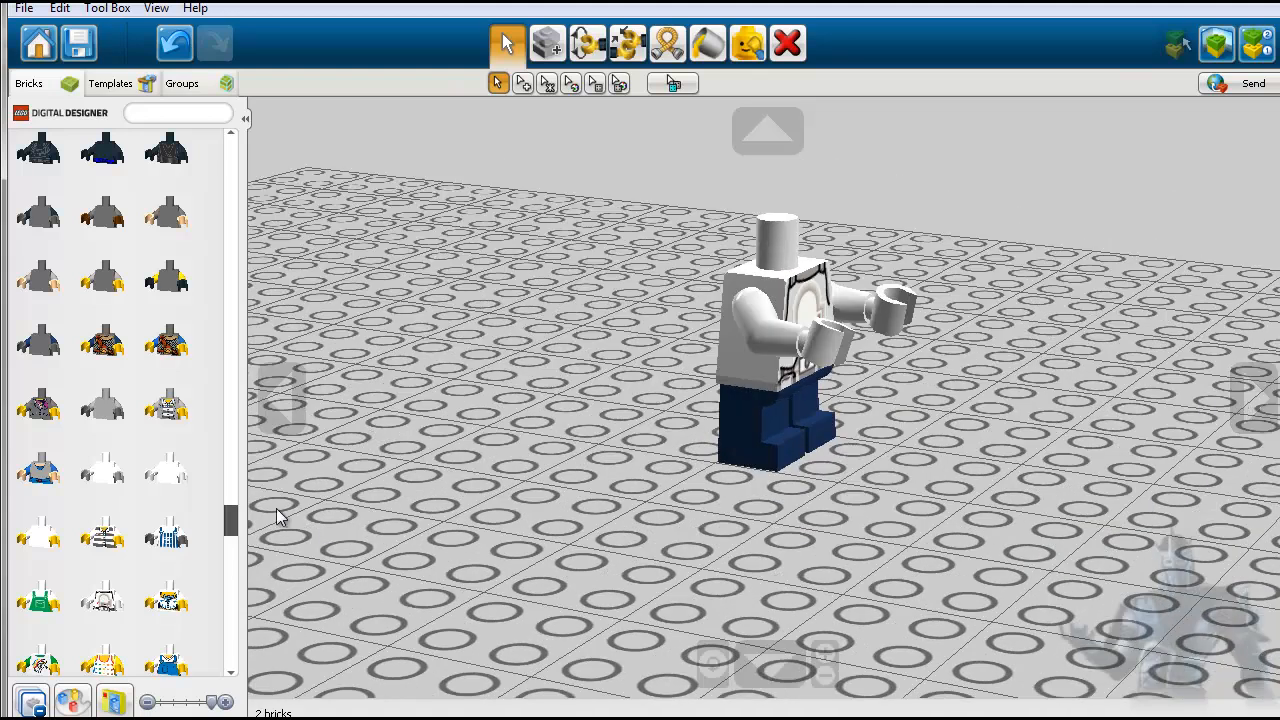
- Place a light blue mermaid tail on the baseplate and move it clear of the minifigure so the whole fin shows
left_click_drag(230, 518, 222, 636)
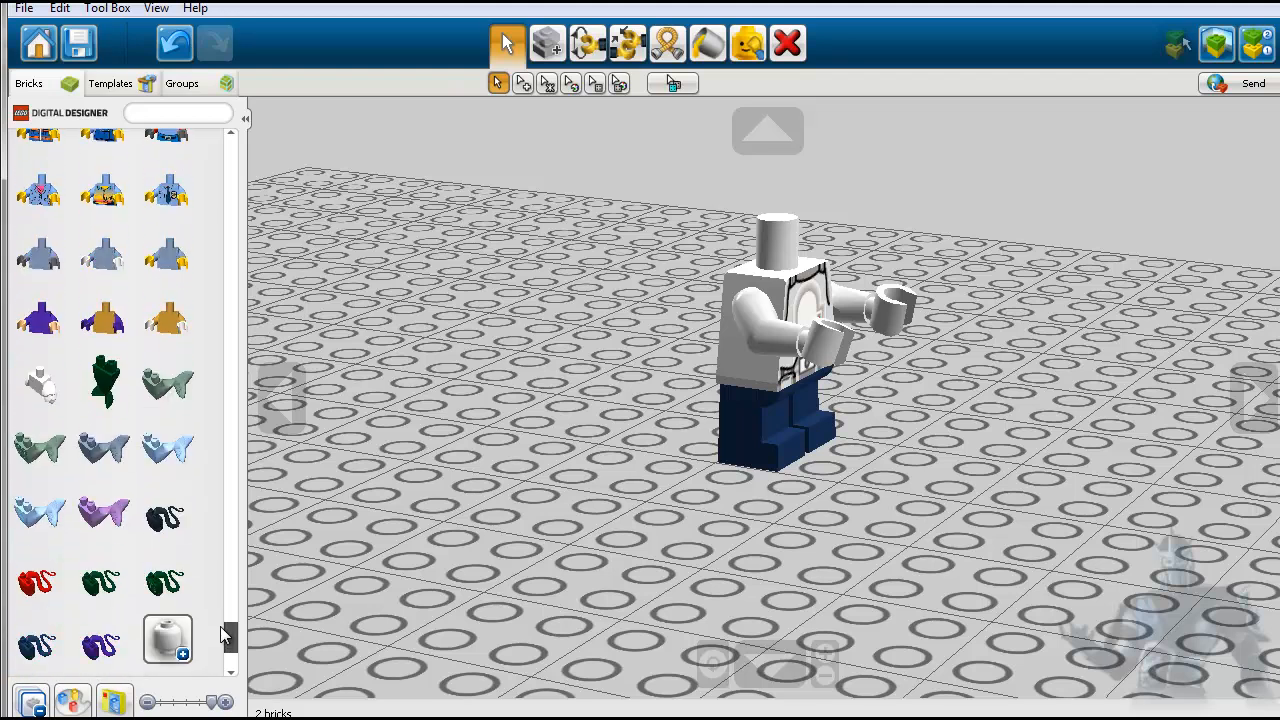
left_click(167, 447)
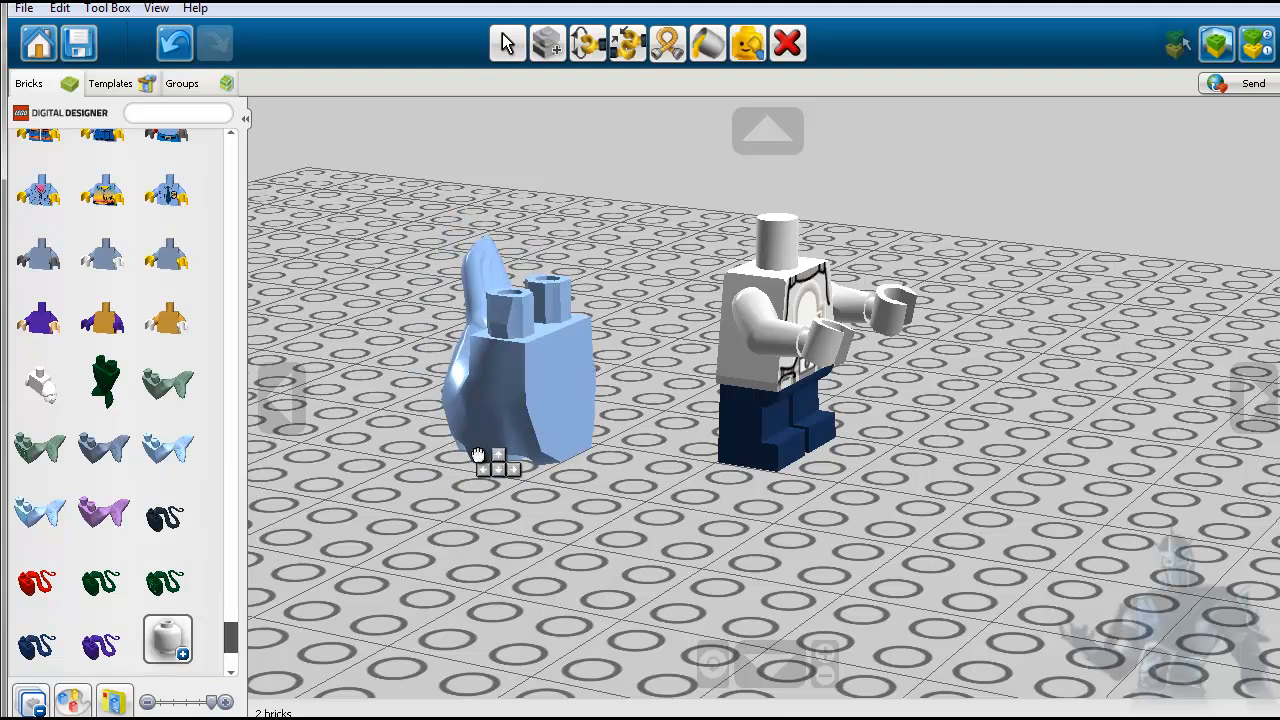
left_click(478, 455)
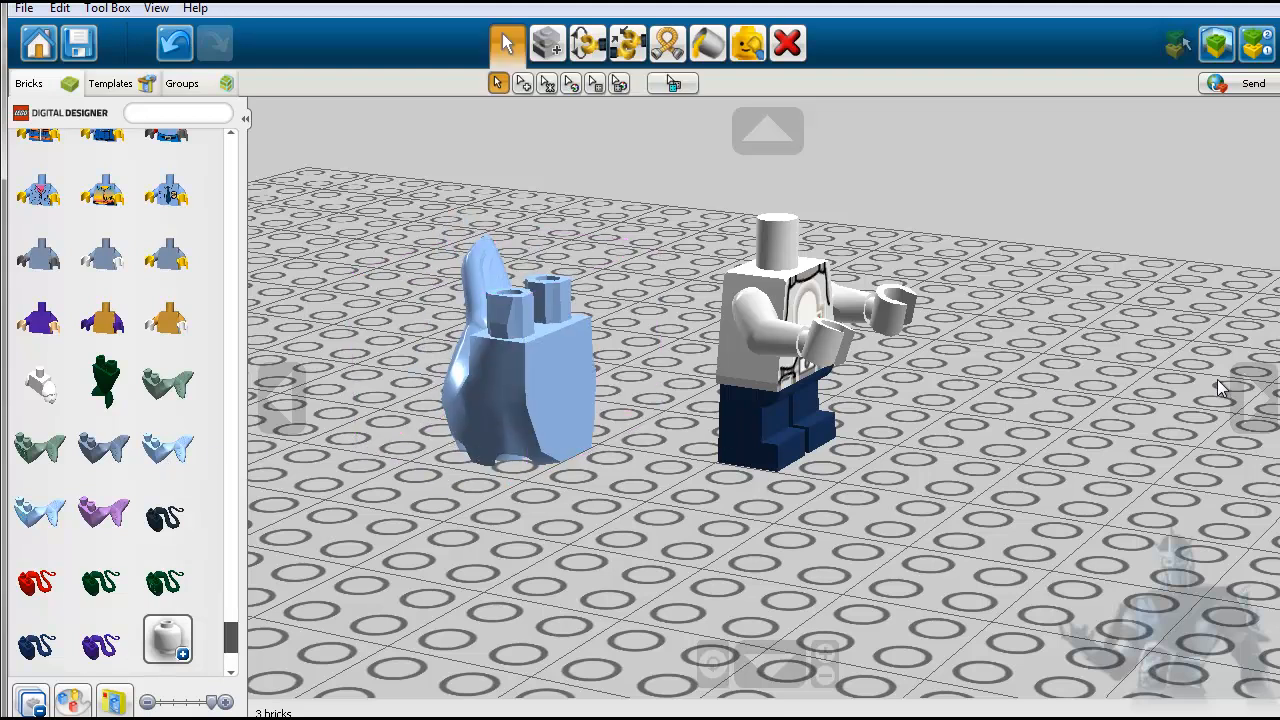
left_click(1250, 396)
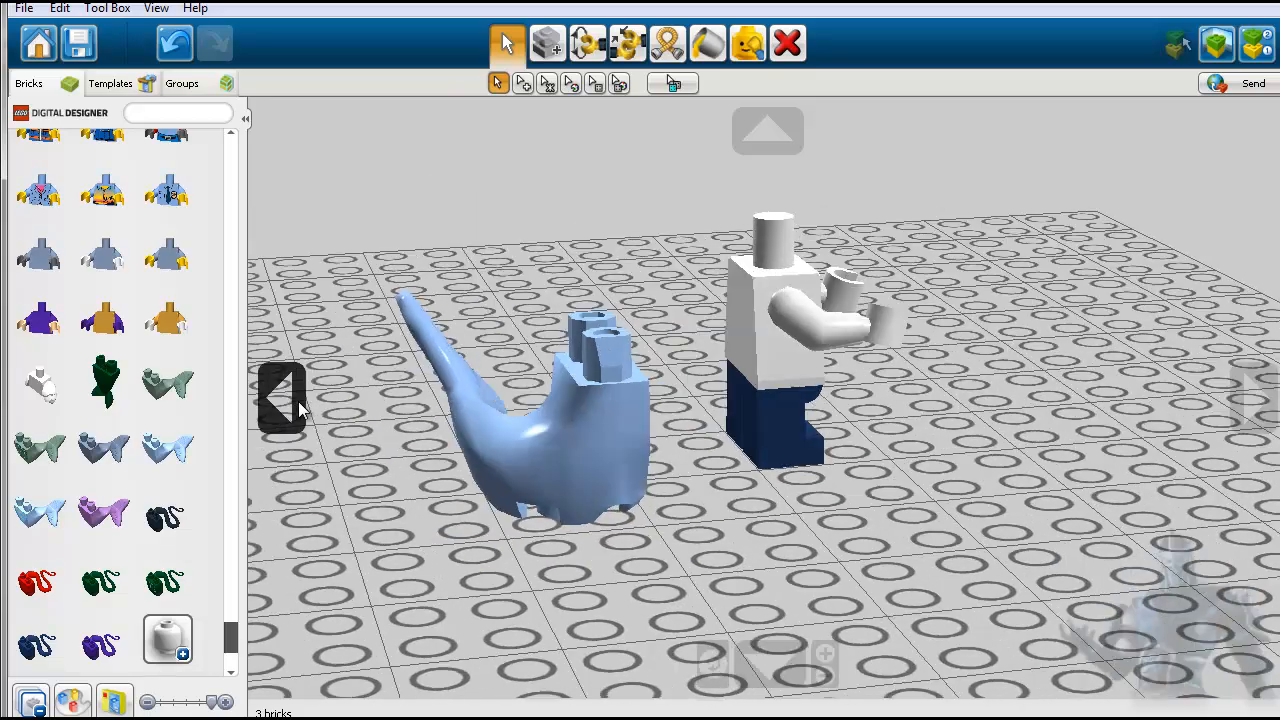
left_click(294, 400)
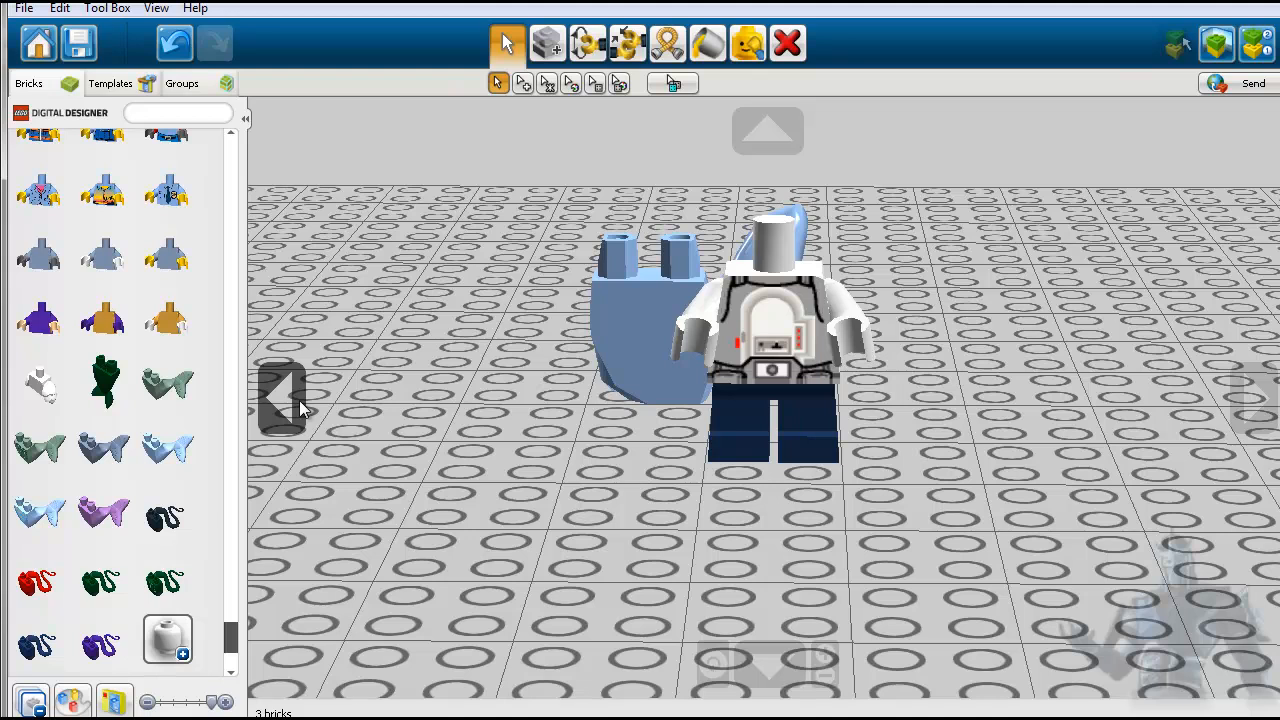
left_click_drag(623, 305, 442, 394)
left_click(322, 534)
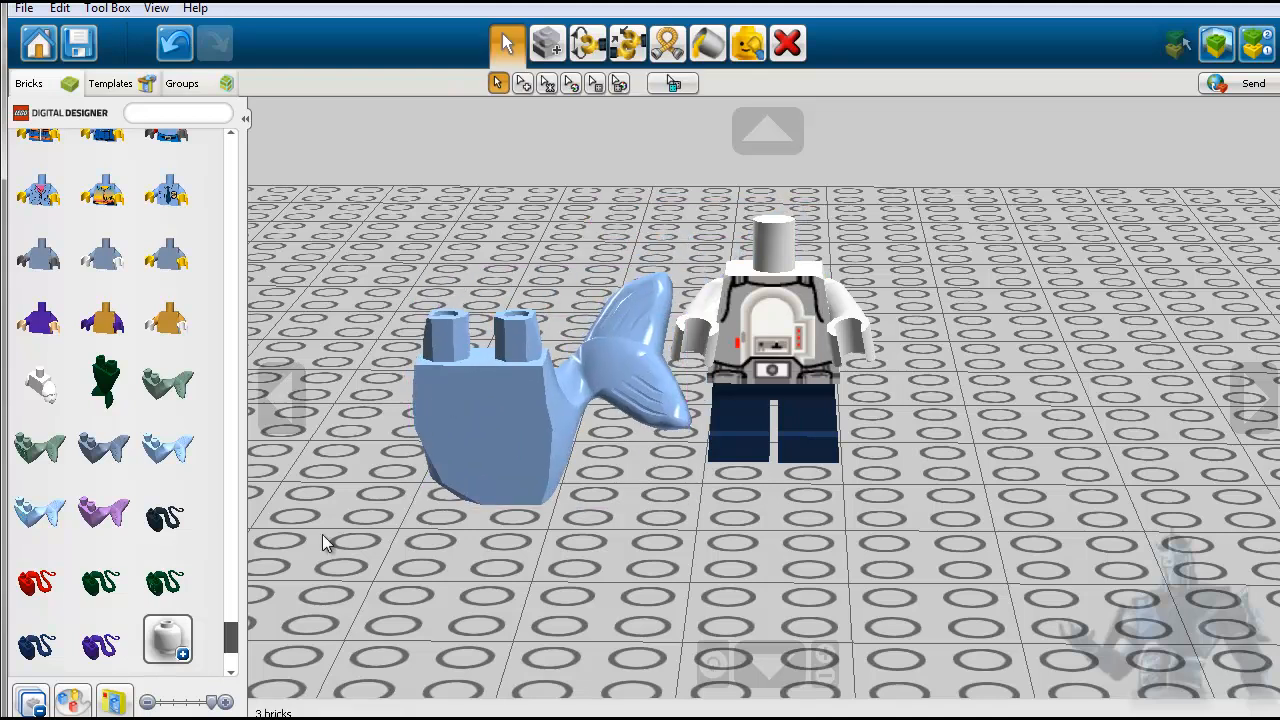
- Place a black serpent tail on the baseplate, on the opposite side of the minifigure from the mermaid tail
left_click(165, 517)
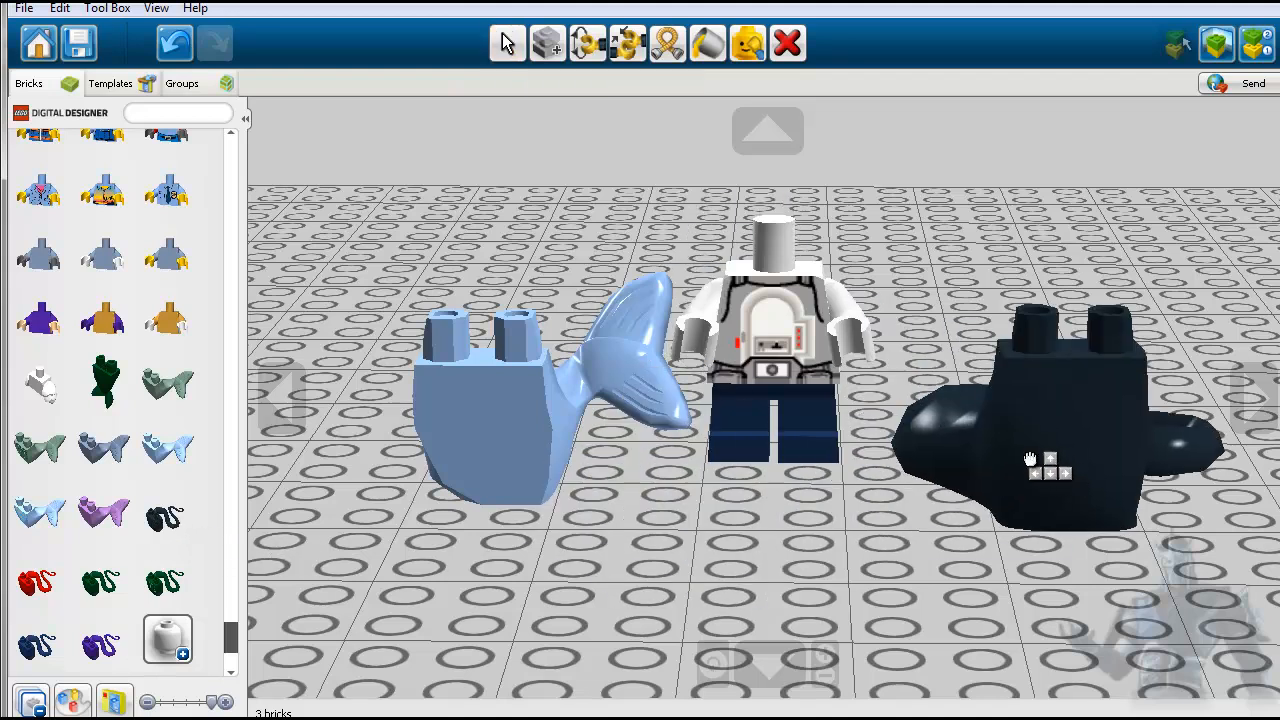
left_click(1030, 460)
left_click(1250, 398)
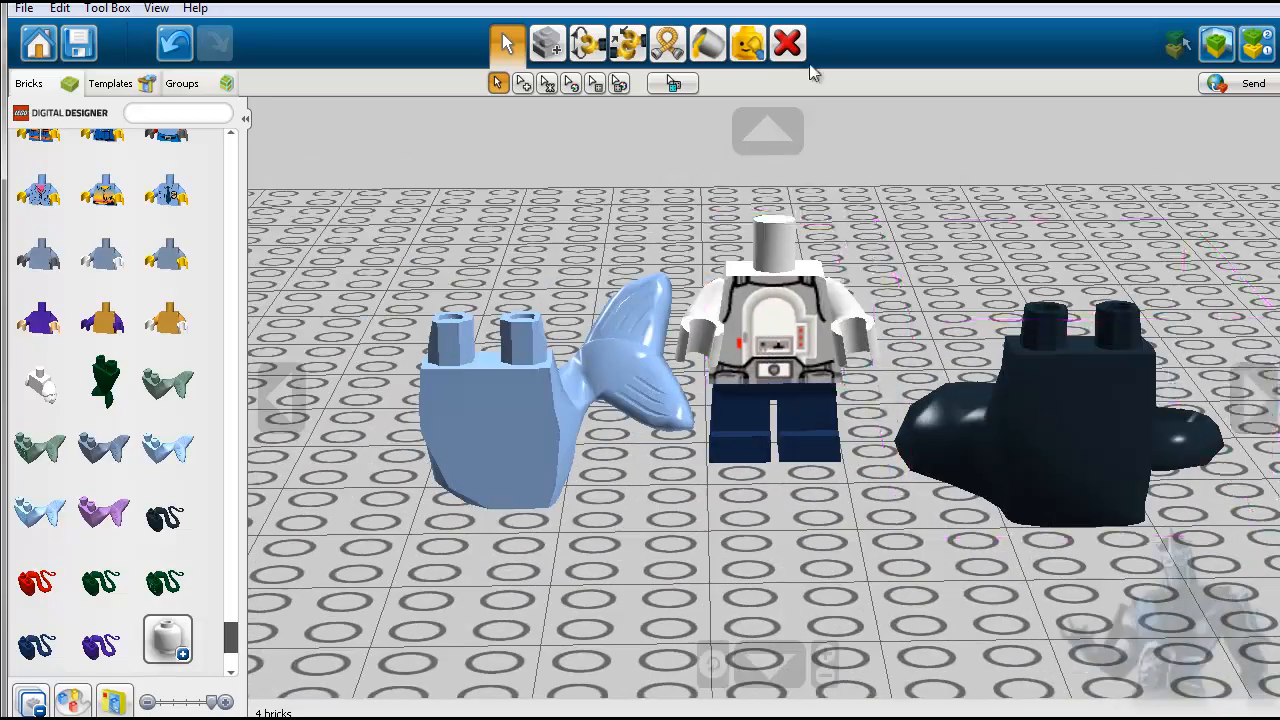
- Delete the light blue mermaid tail and the black serpent tail from the baseplate
left_click(787, 42)
left_click(589, 345)
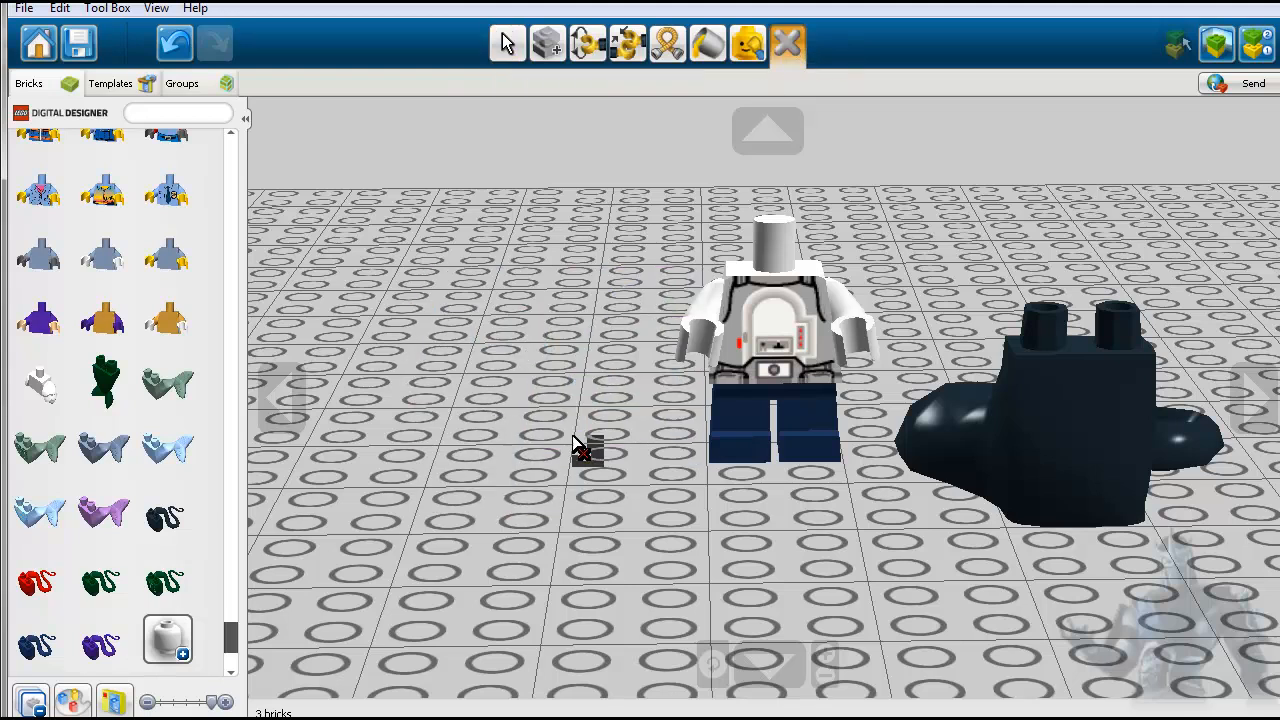
left_click(992, 466)
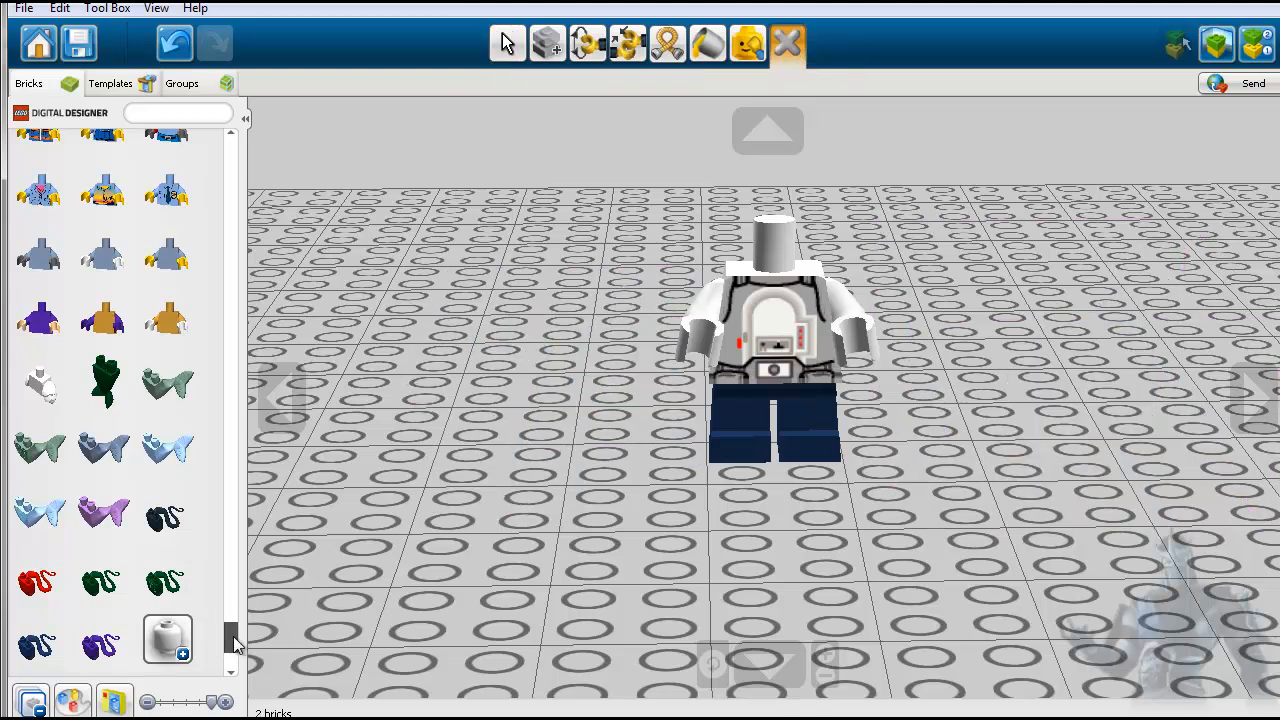
- Collapse the body parts, expand the minifigure head category and attach the black MINI HEAD with red eyes to the torso
left_click_drag(233, 643, 233, 655)
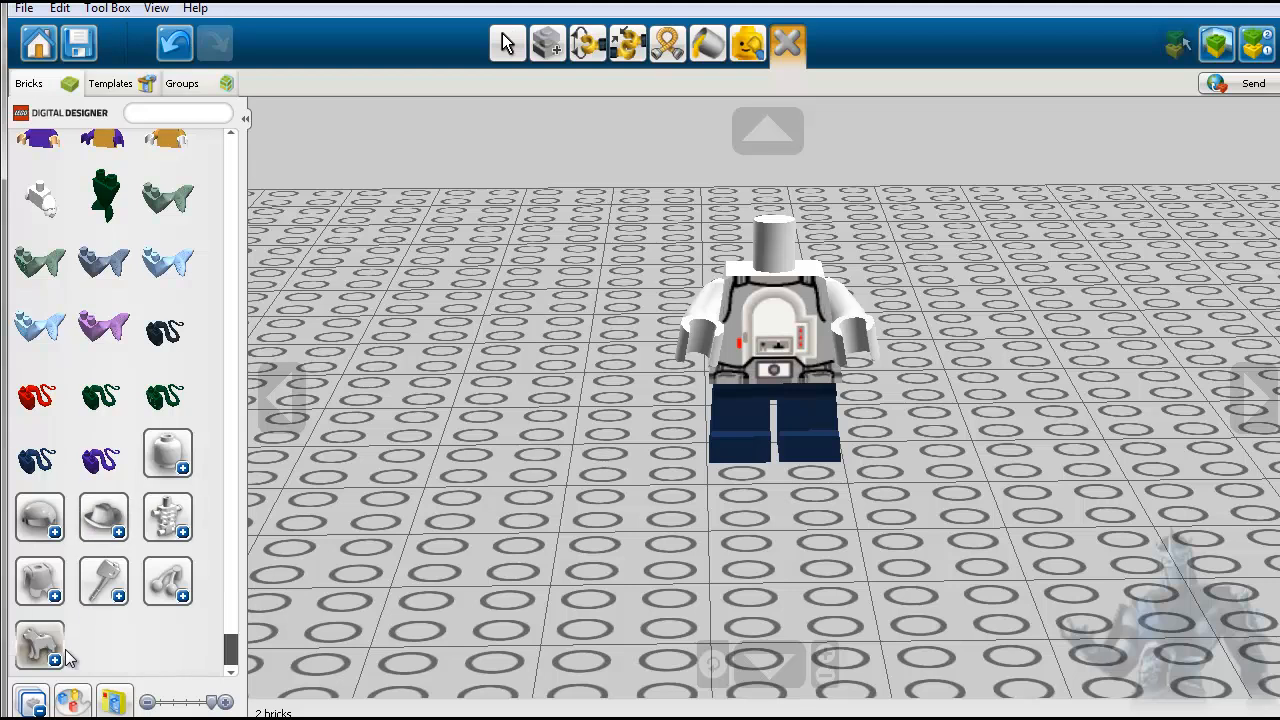
left_click(34, 706)
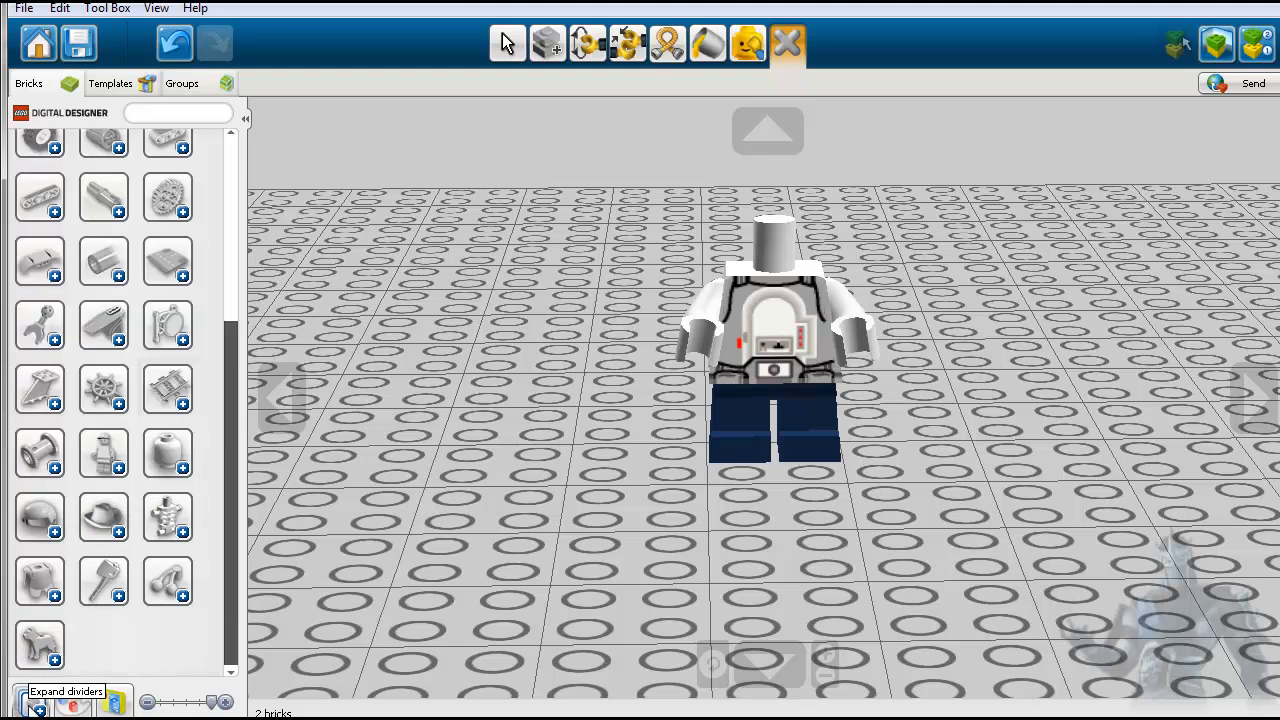
left_click(179, 470)
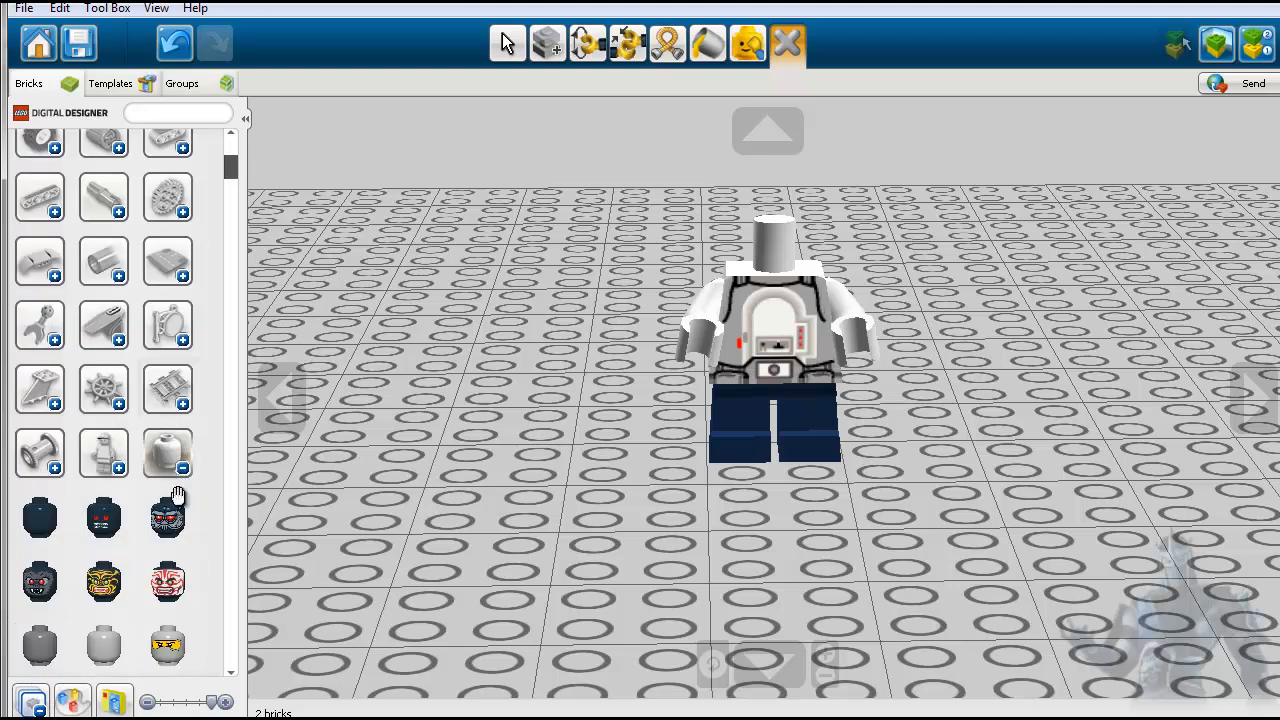
left_click(104, 520)
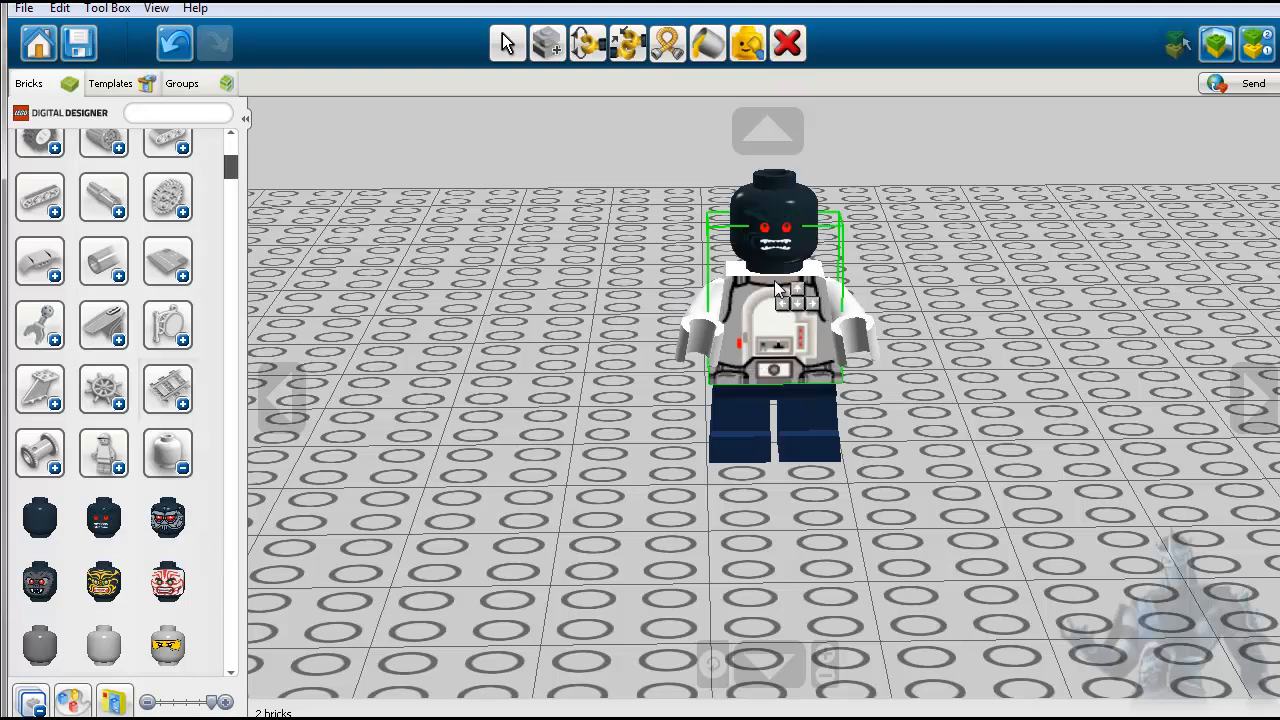
left_click(778, 288)
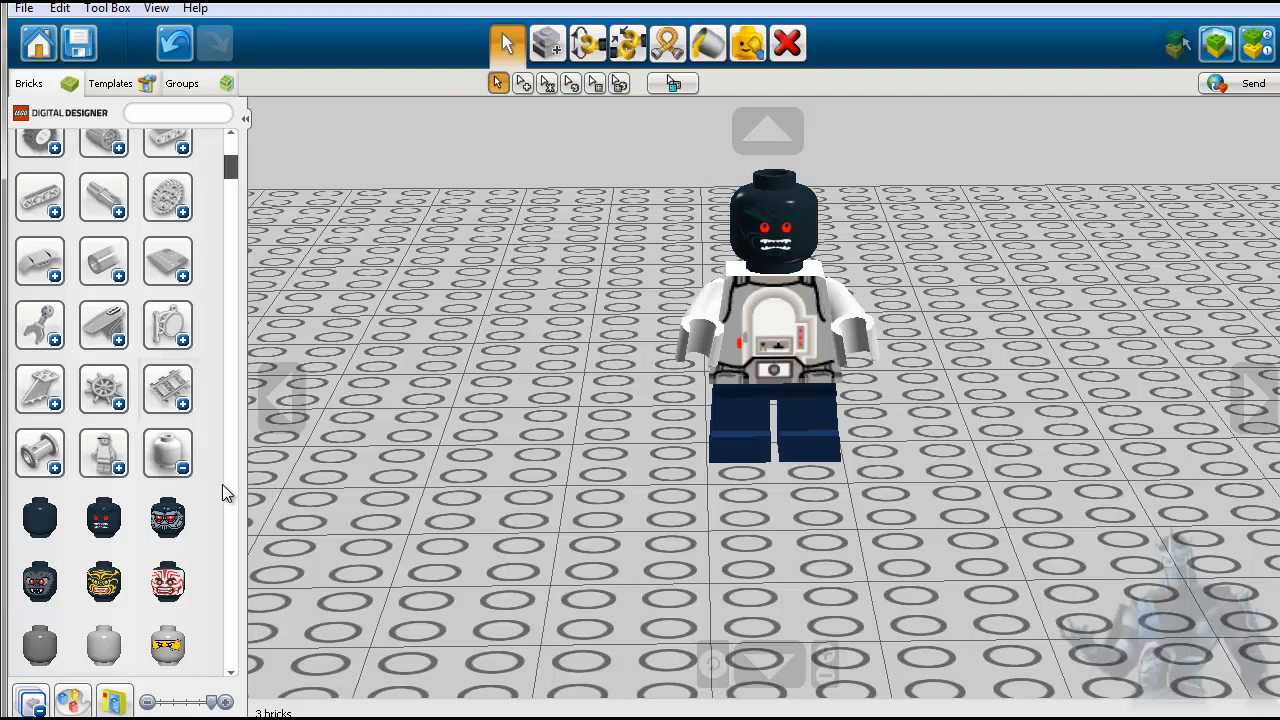
- Place a transparent red MINI HEAD on the baseplate beside the minifigure and delete it again
scroll(204, 510, "down", 5)
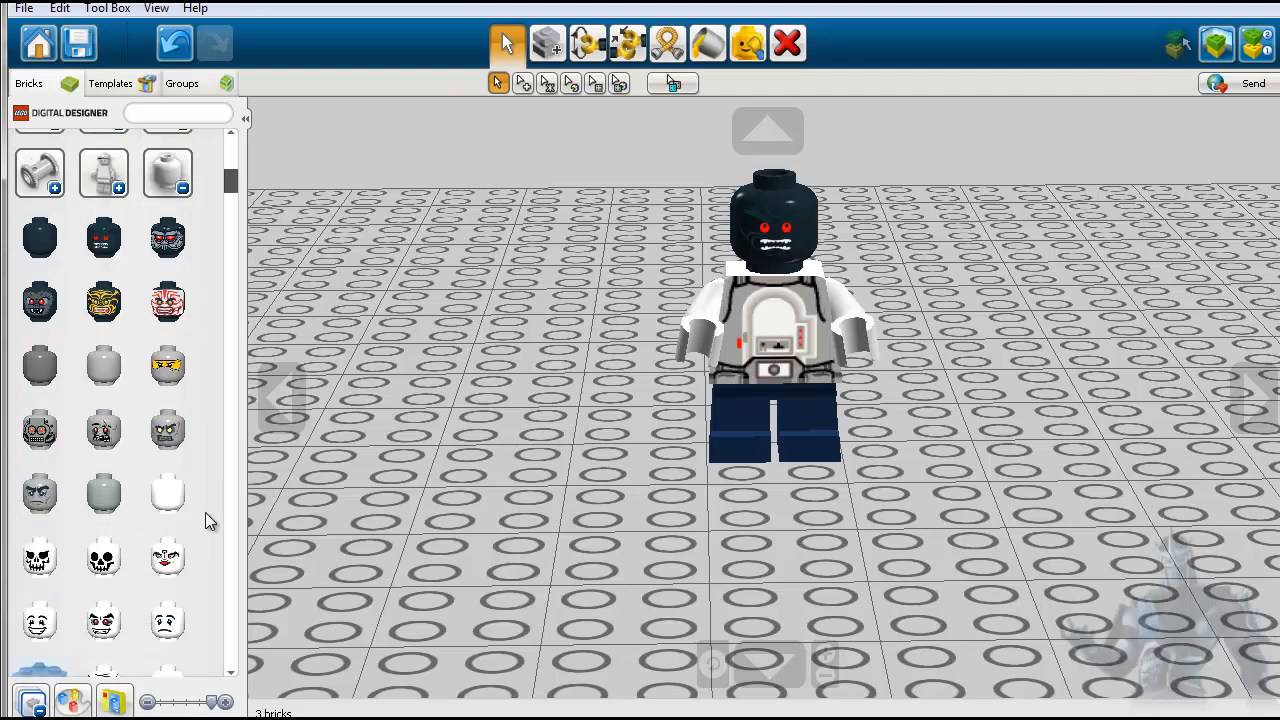
scroll(205, 512, "down", 5)
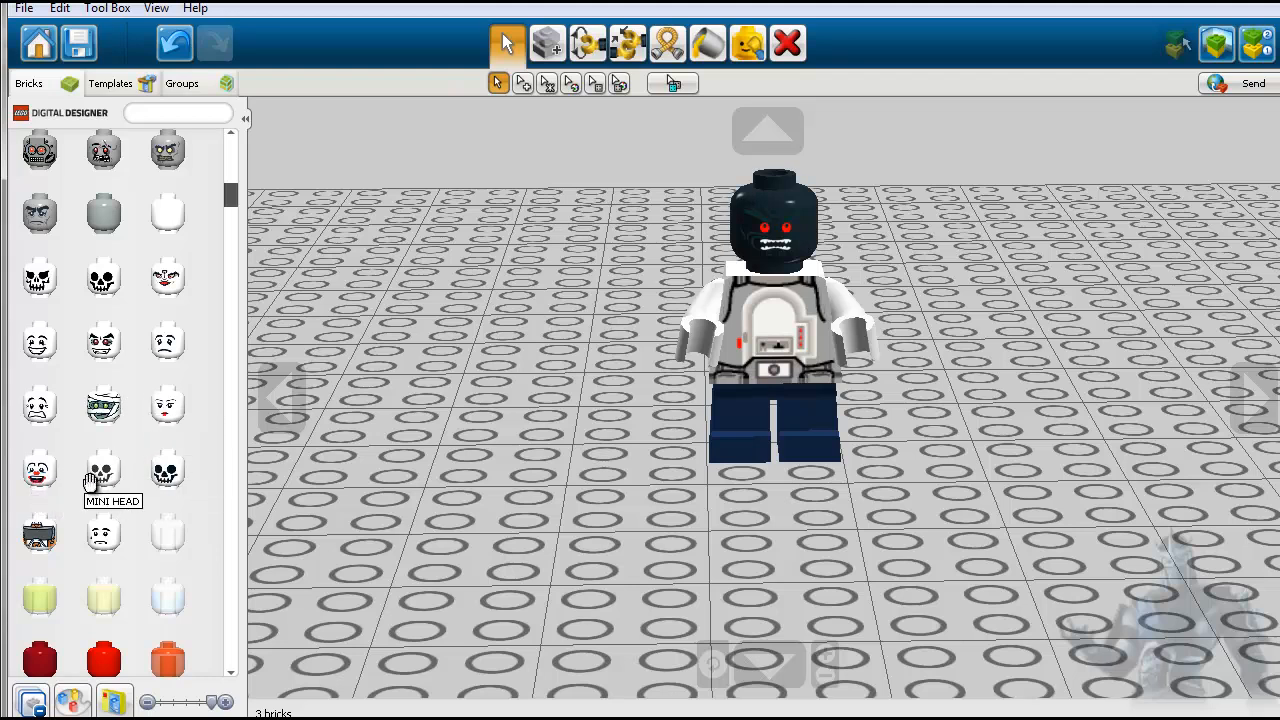
scroll(128, 545, "down", 2)
scroll(128, 545, "down", 4)
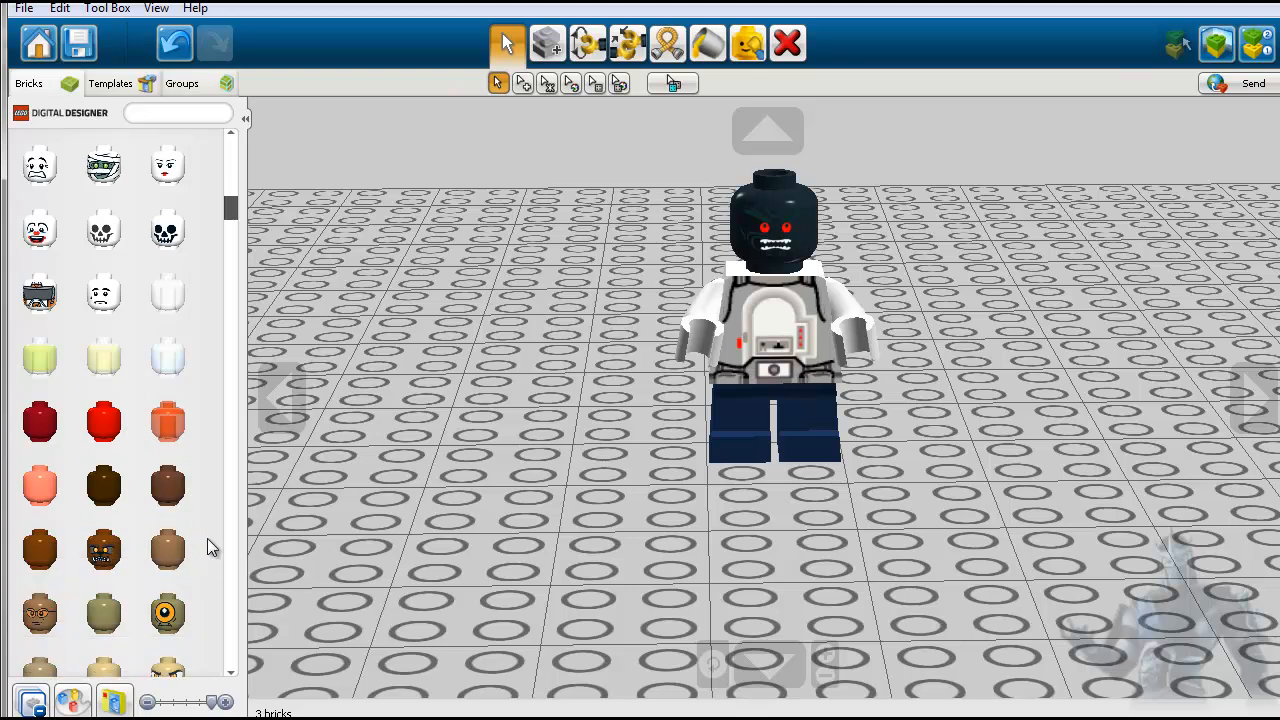
left_click(168, 421)
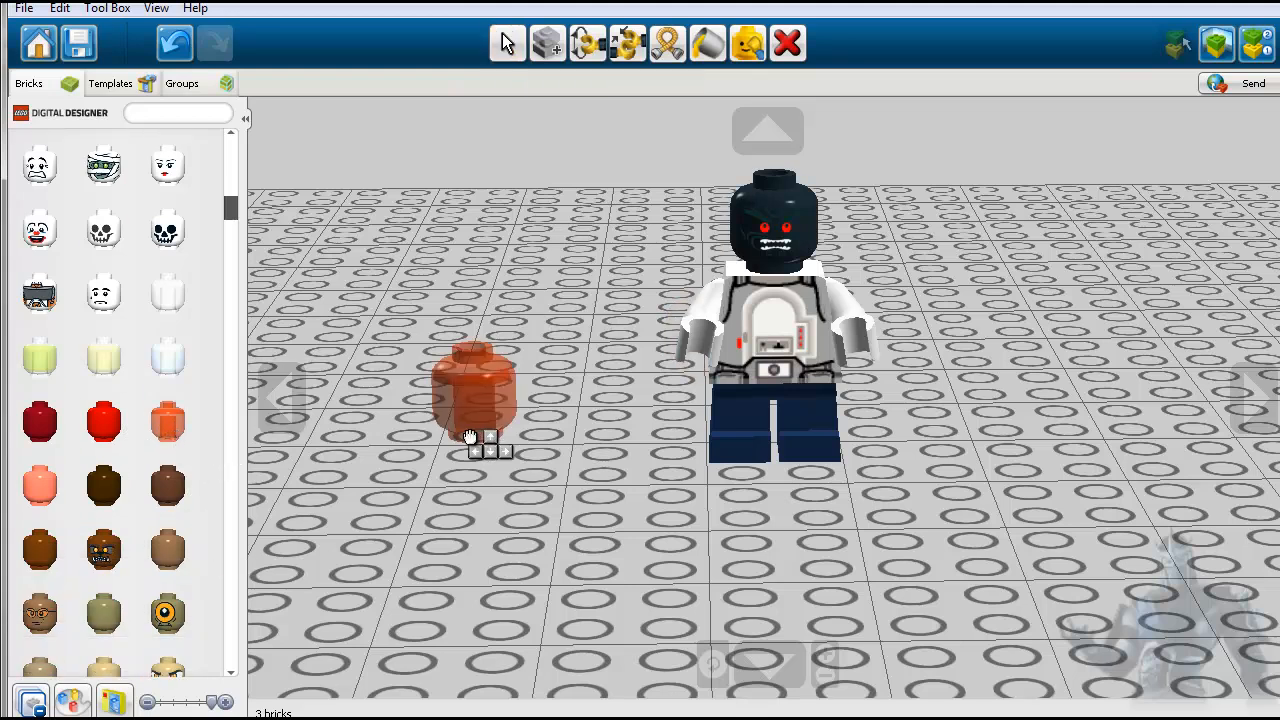
left_click(470, 437)
scroll(486, 506, "up", 2)
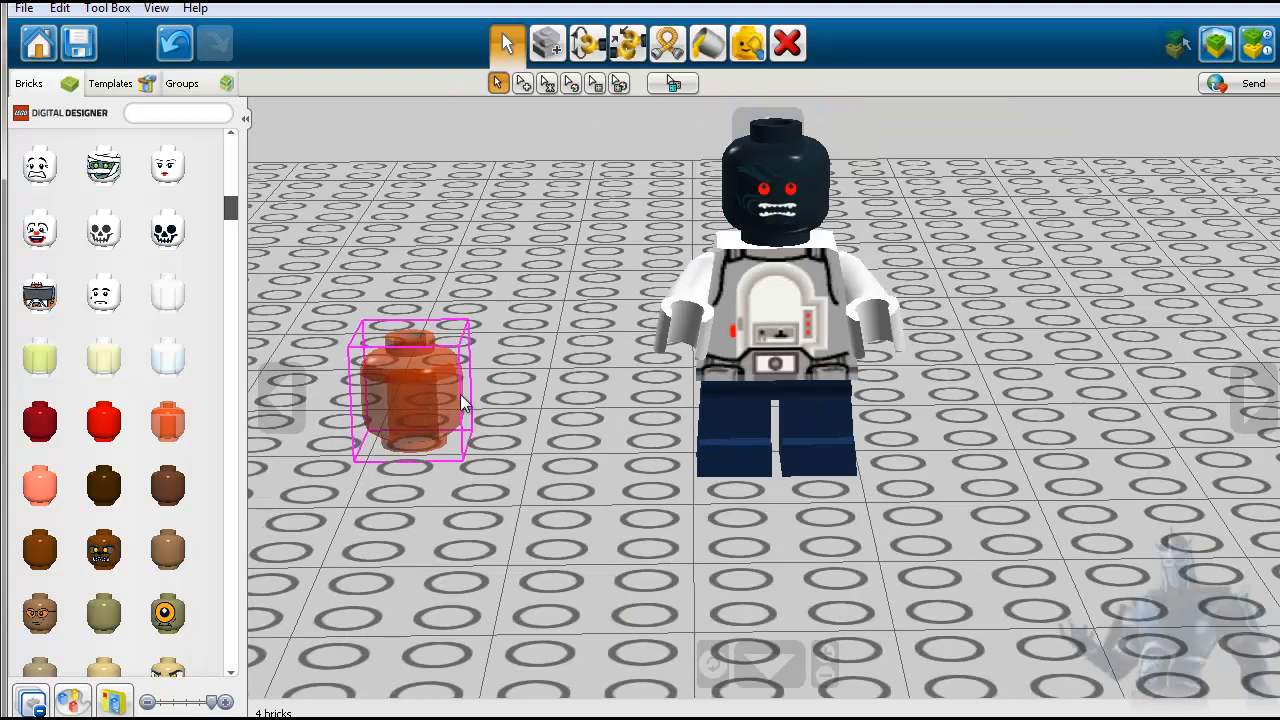
left_click(403, 400)
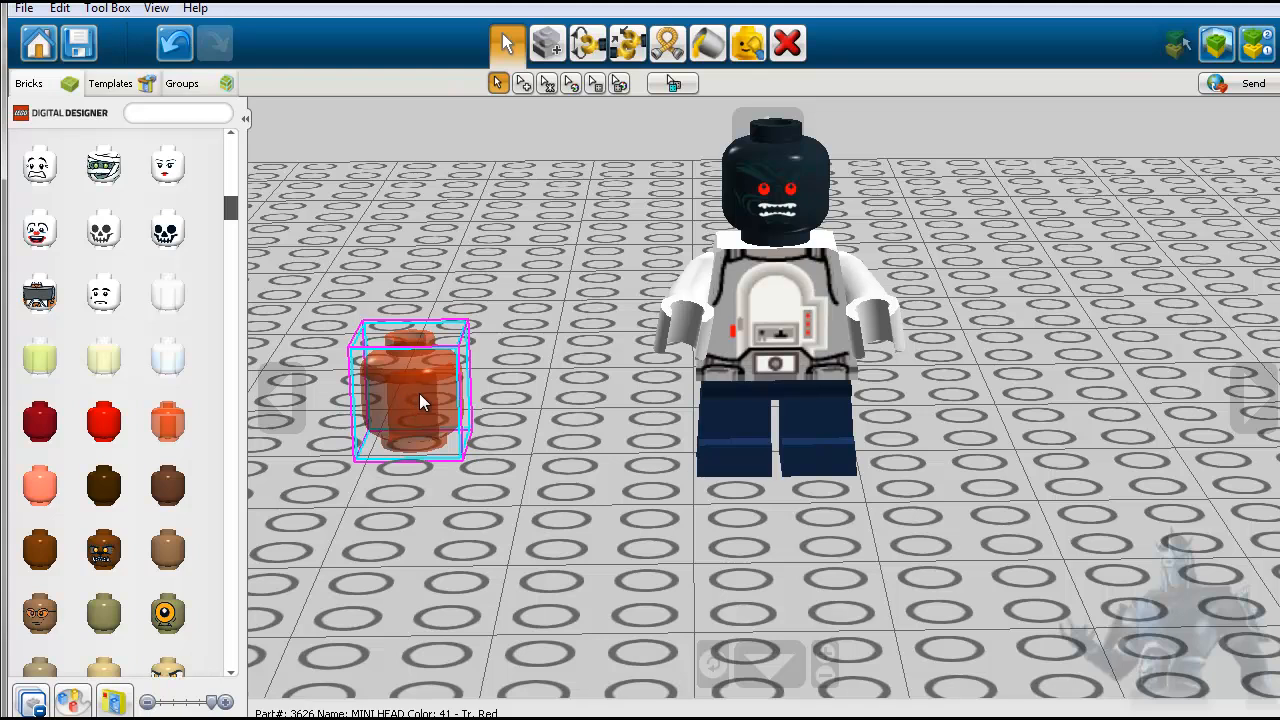
left_click(787, 43)
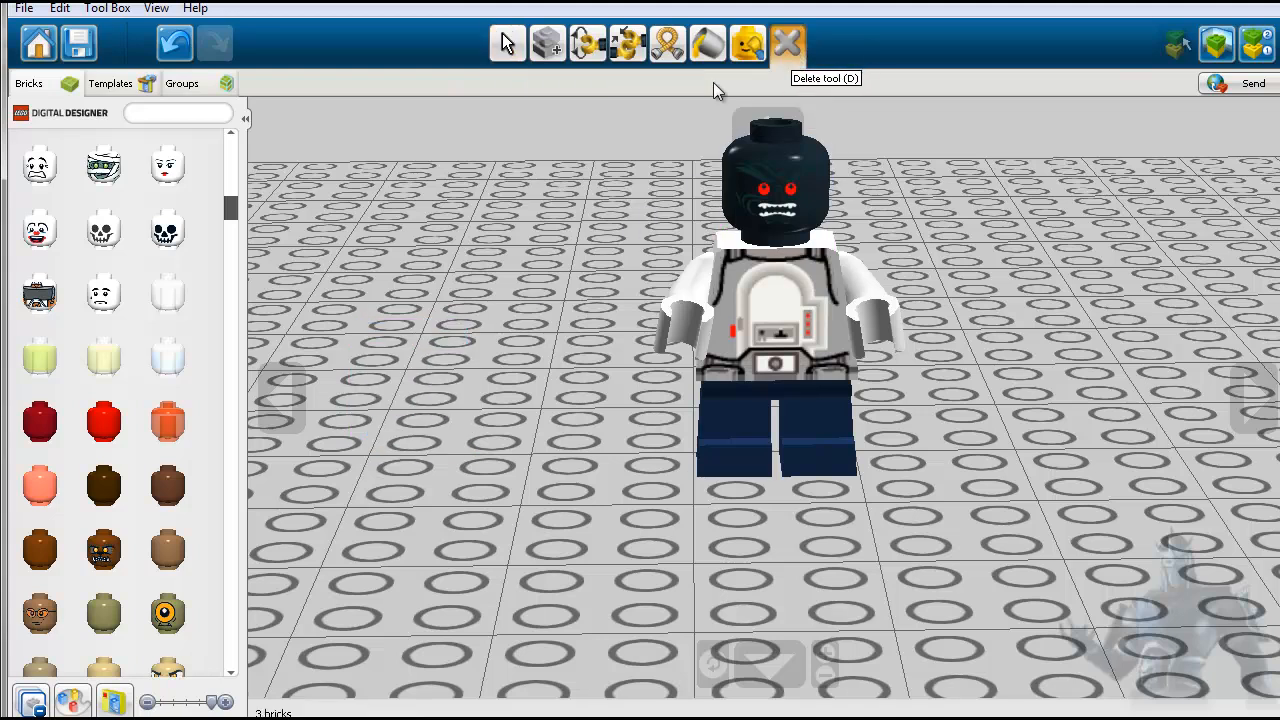
- Place a plain flesh-coloured MINI HEAD on the baseplate beside the minifigure and delete it again
scroll(190, 545, "down", 5)
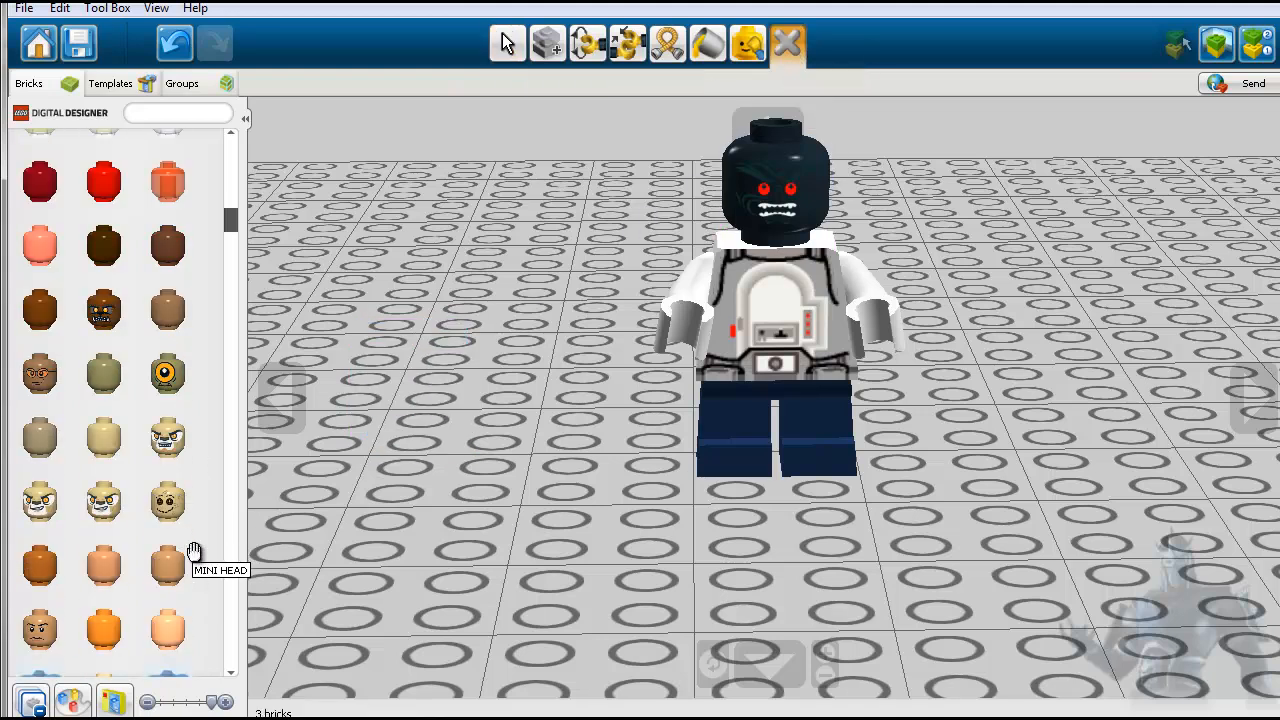
scroll(193, 551, "down", 1)
left_click(164, 488)
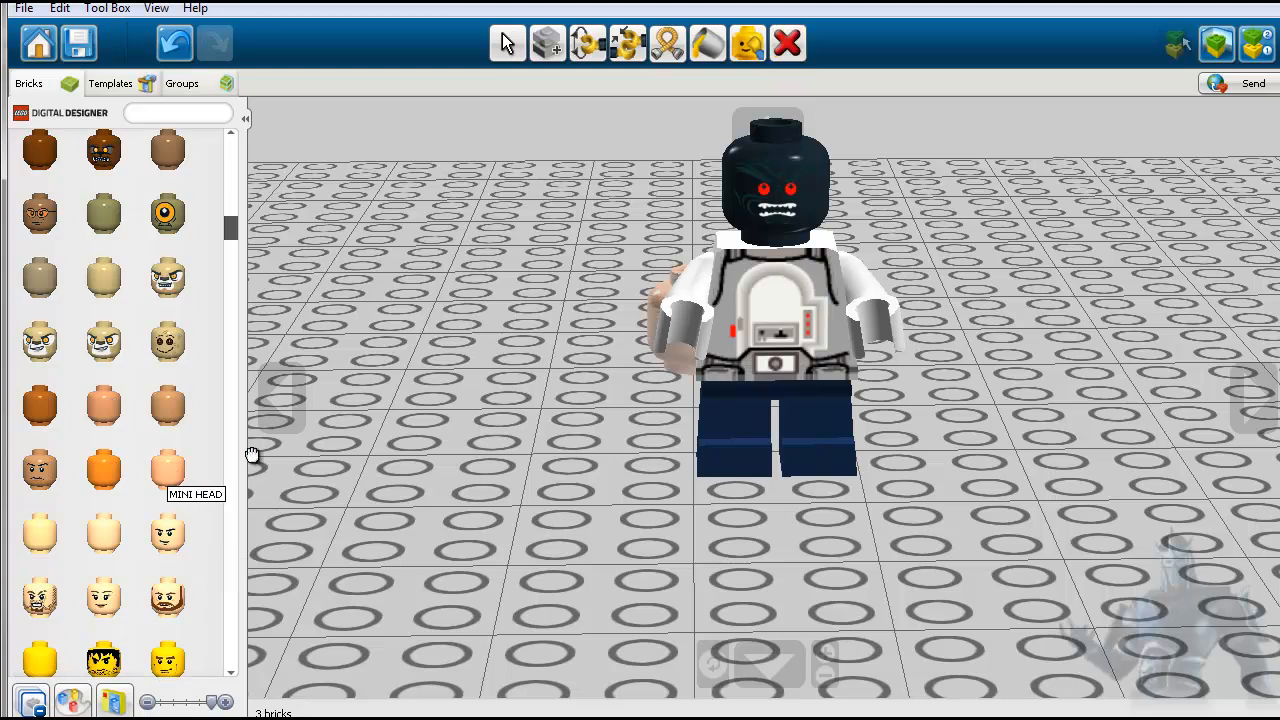
left_click(420, 416)
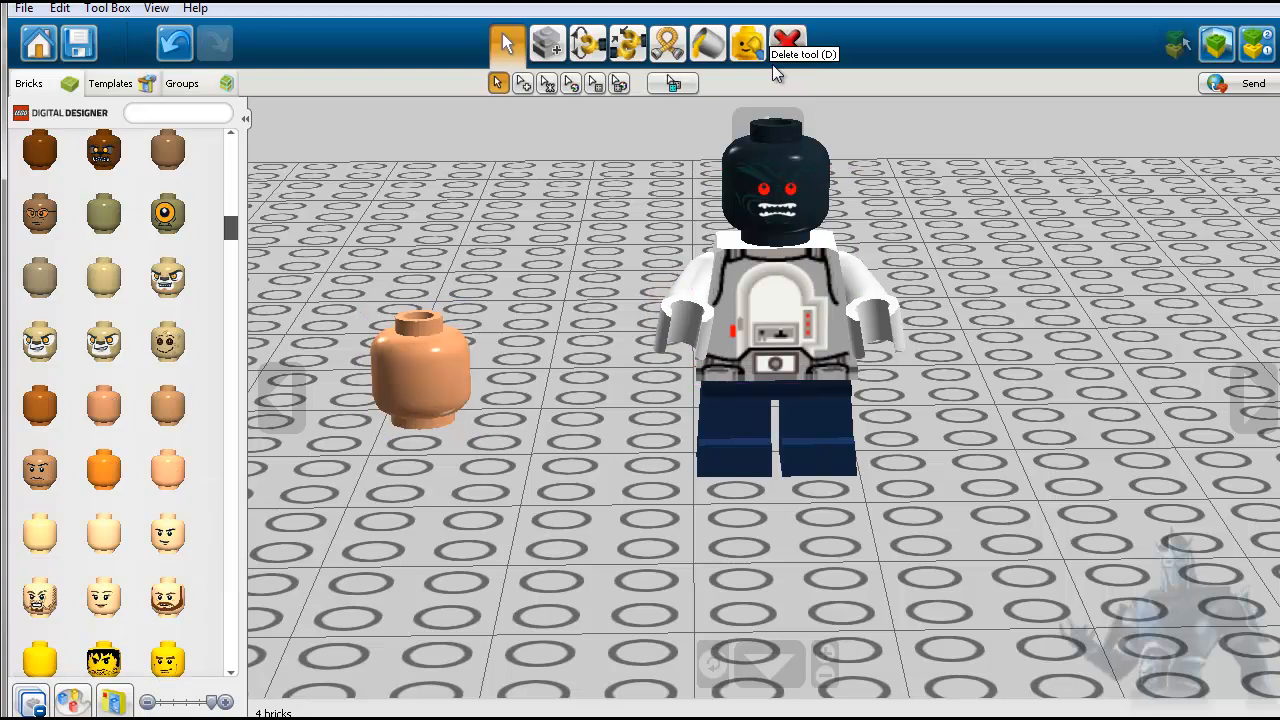
left_click(786, 42)
left_click(420, 375)
- Browse the yellow printed minifigure heads in the head category
scroll(196, 557, "down", 1)
scroll(196, 557, "down", 6)
scroll(194, 559, "down", 8)
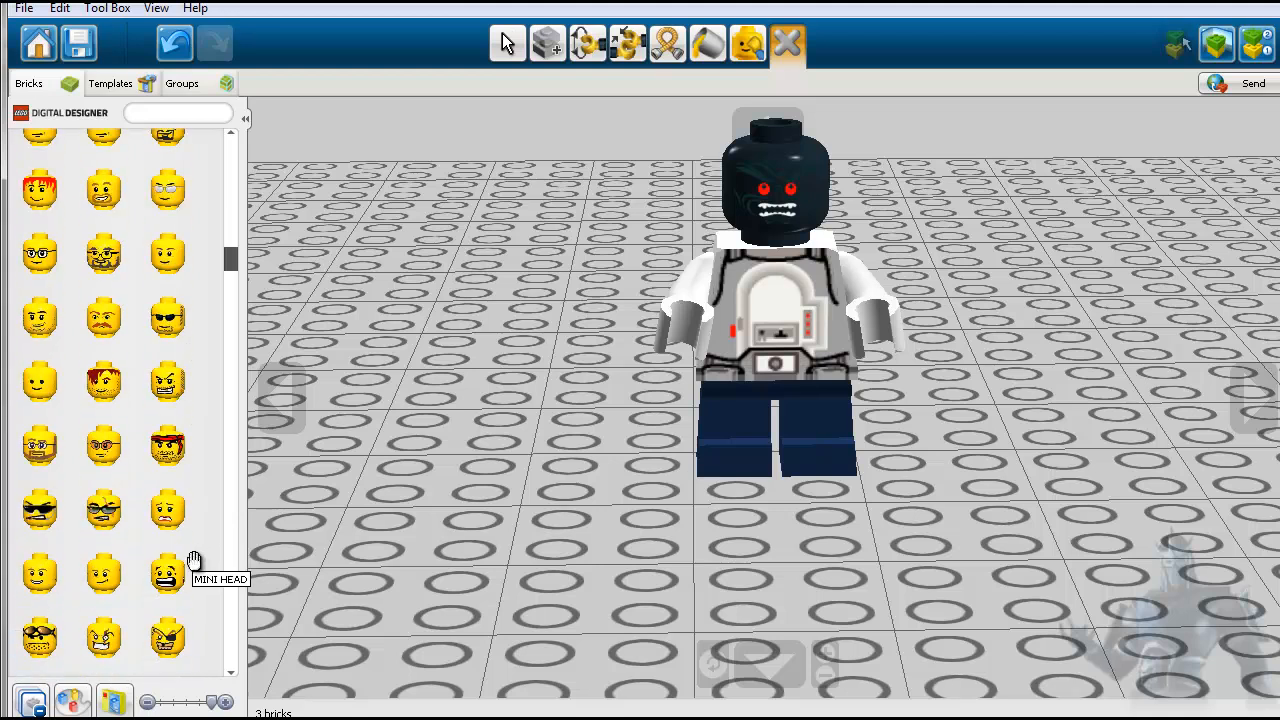
scroll(194, 559, "down", 8)
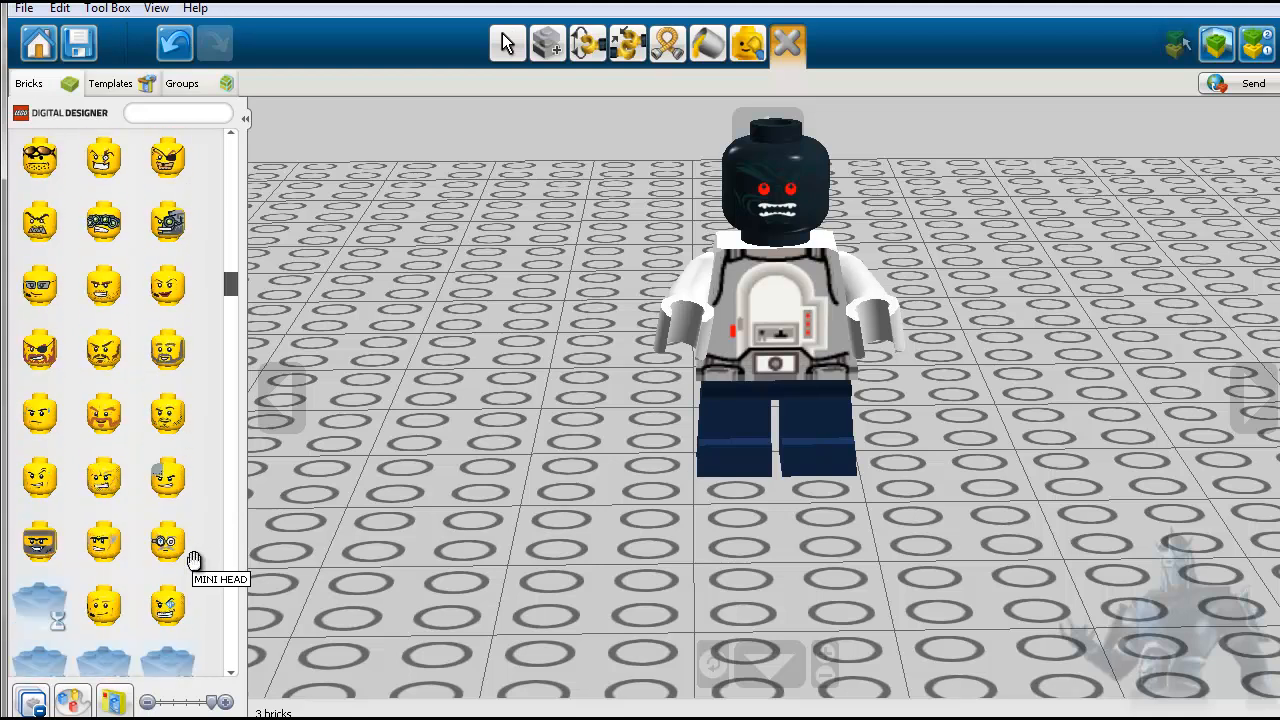
scroll(194, 559, "down", 8)
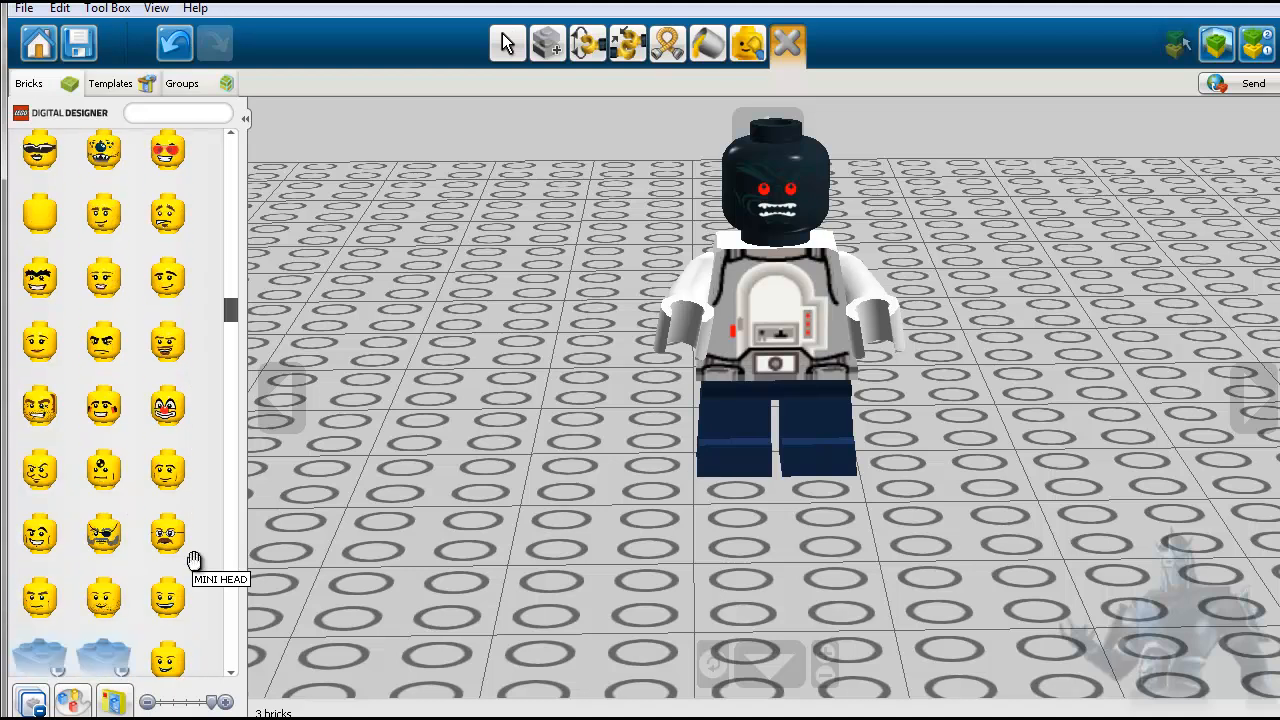
scroll(194, 559, "down", 8)
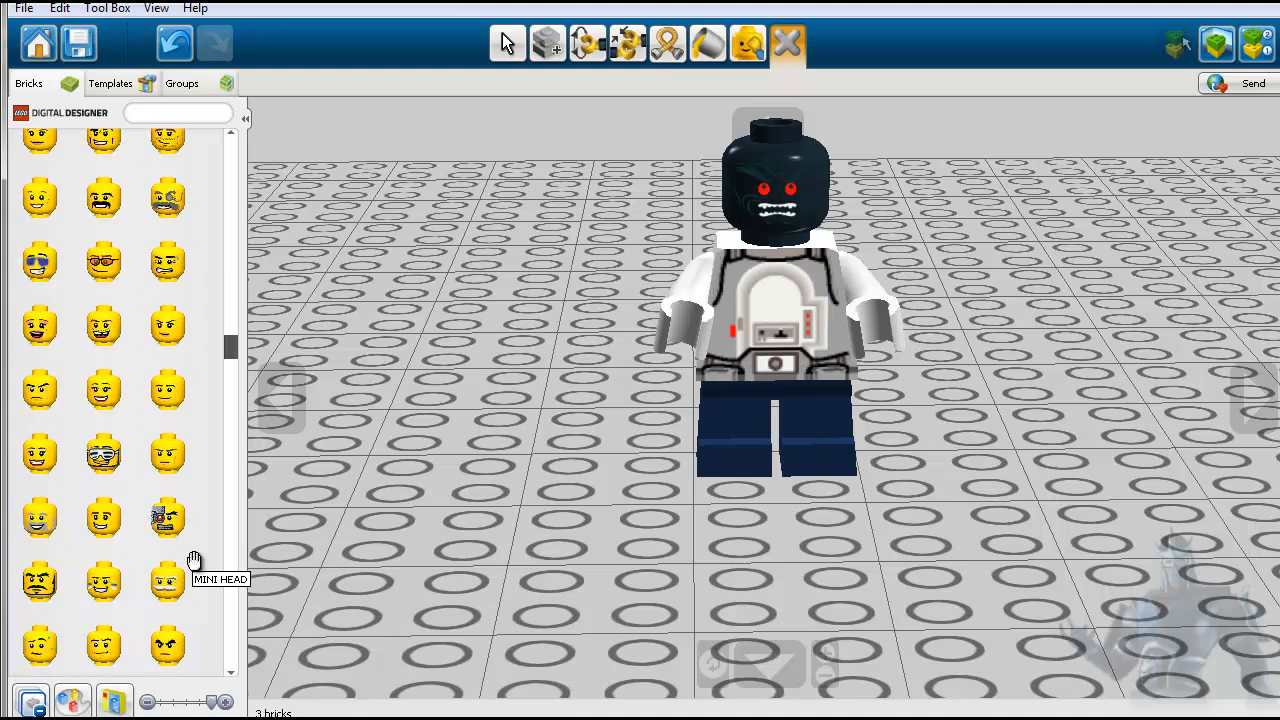
- Collapse the head category, expand the minifigure hair category and browse its wigs as far as the spiky mohawk pieces
left_click(36, 706)
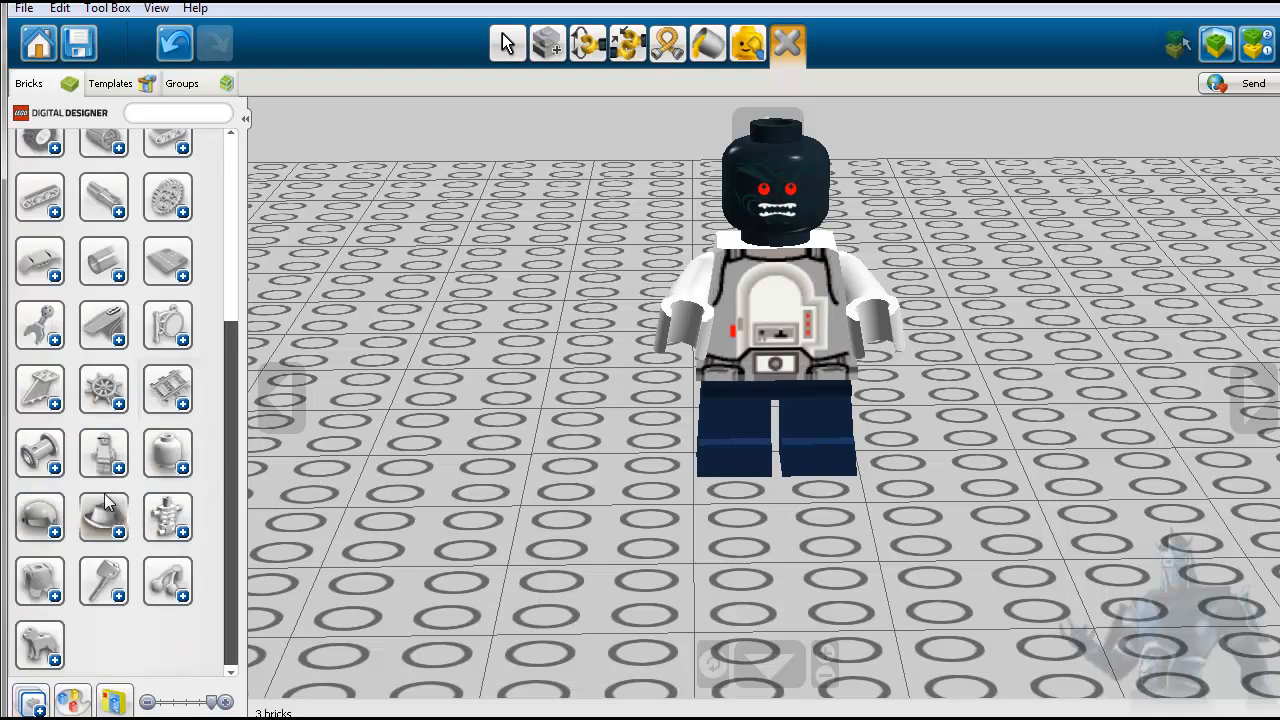
left_click(54, 531)
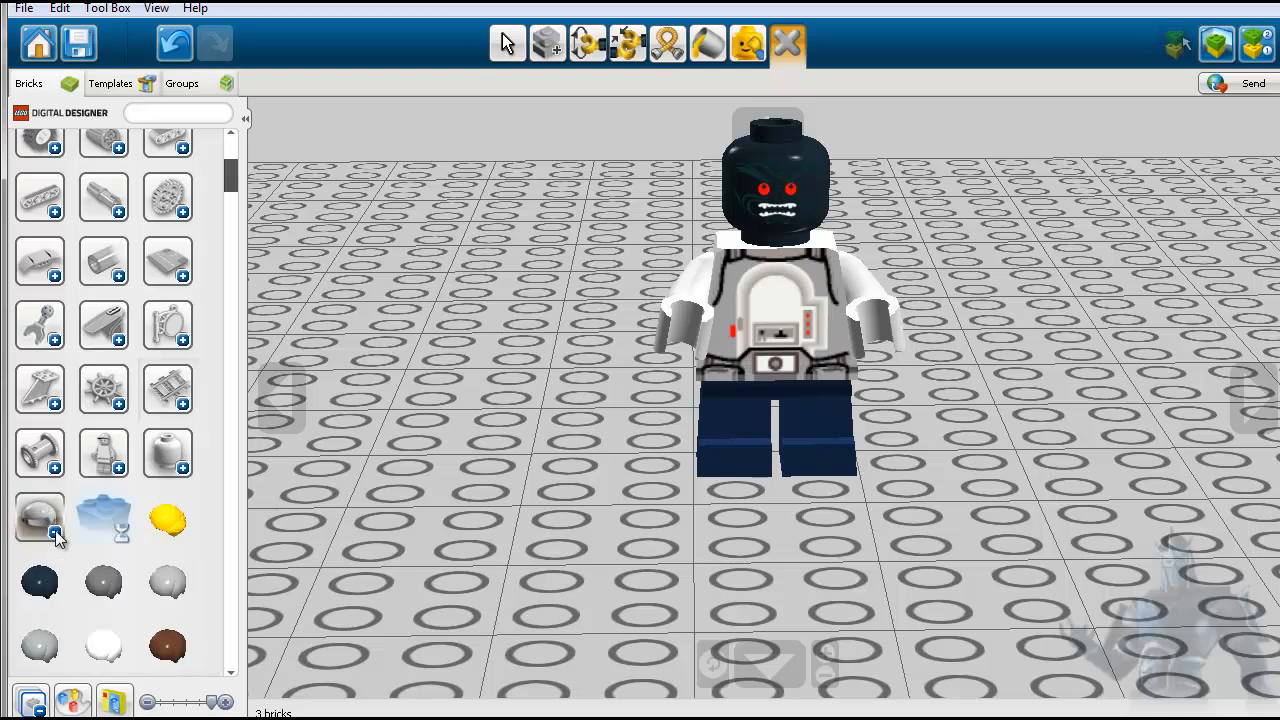
scroll(151, 541, "down", 1)
scroll(151, 541, "down", 1)
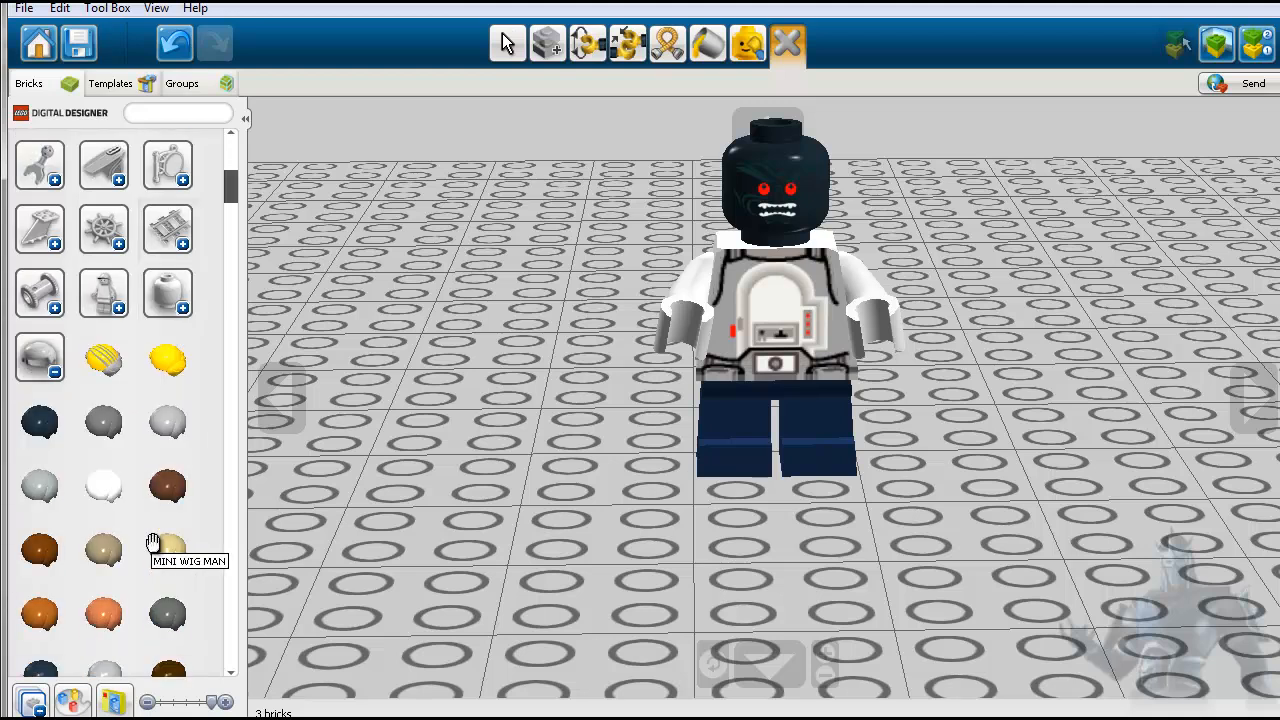
scroll(100, 560, "down", 2)
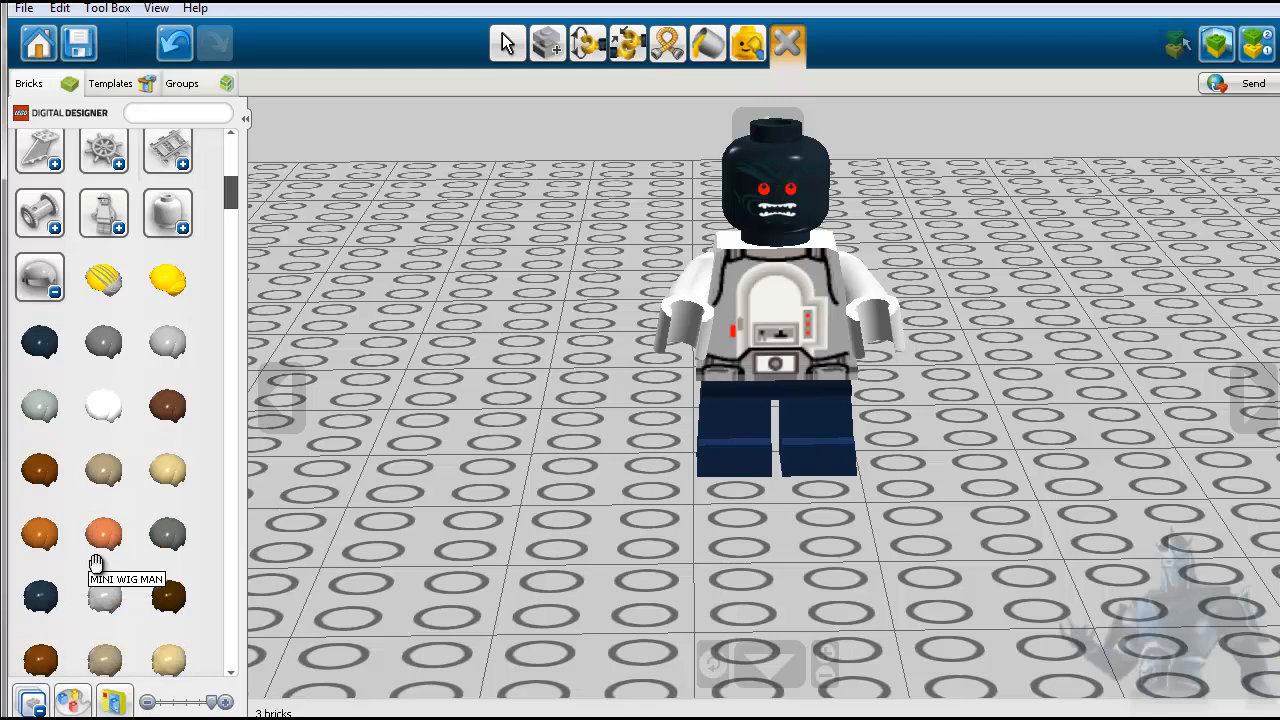
scroll(122, 559, "down", 2)
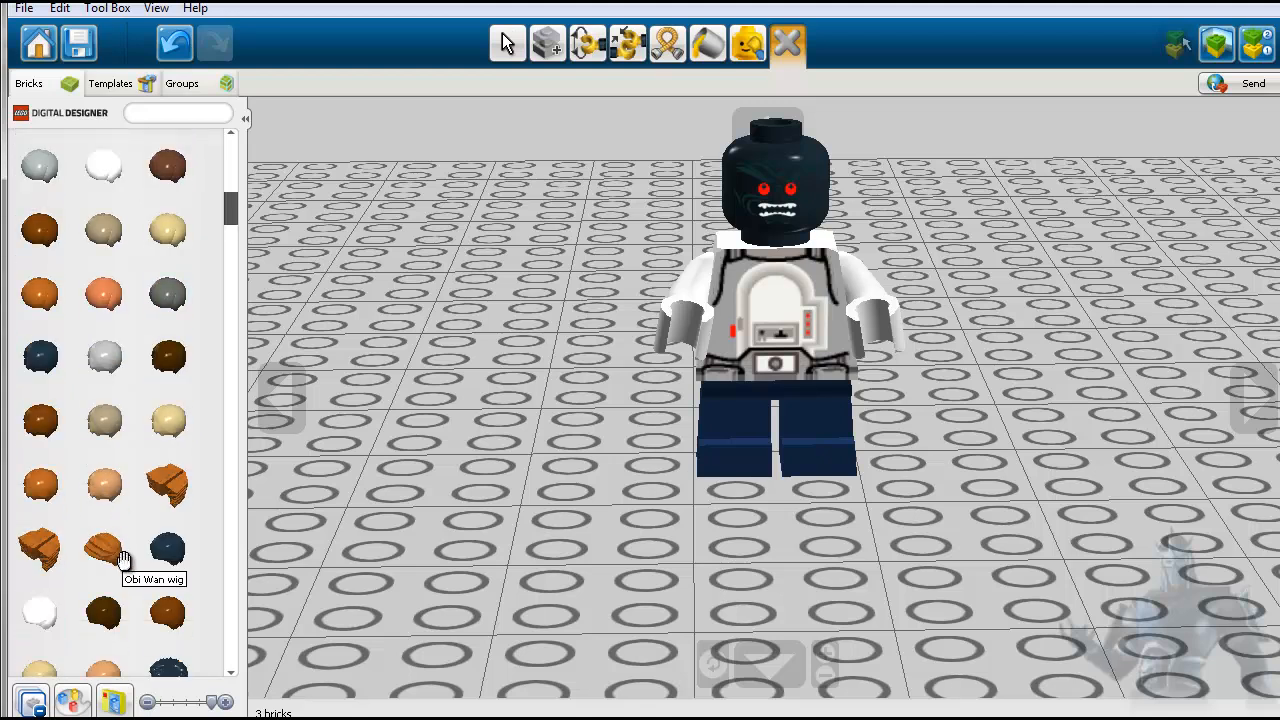
scroll(122, 559, "down", 2)
scroll(122, 559, "down", 4)
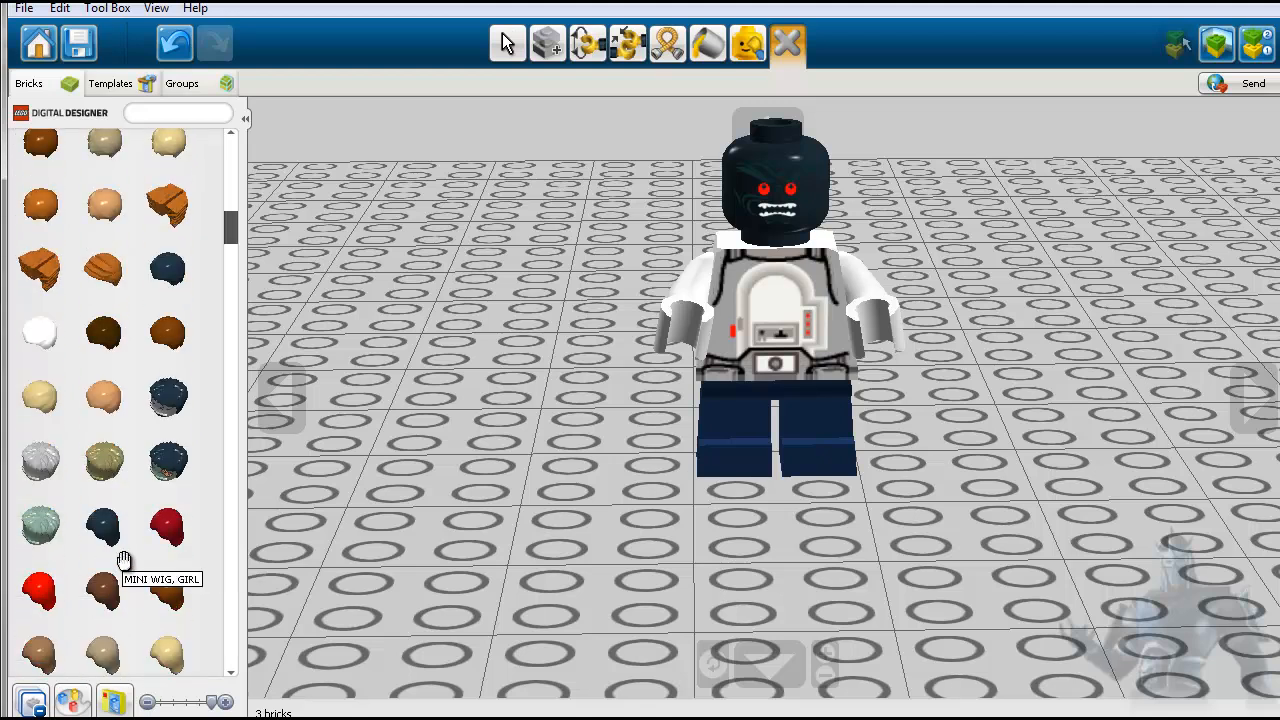
scroll(124, 559, "down", 1)
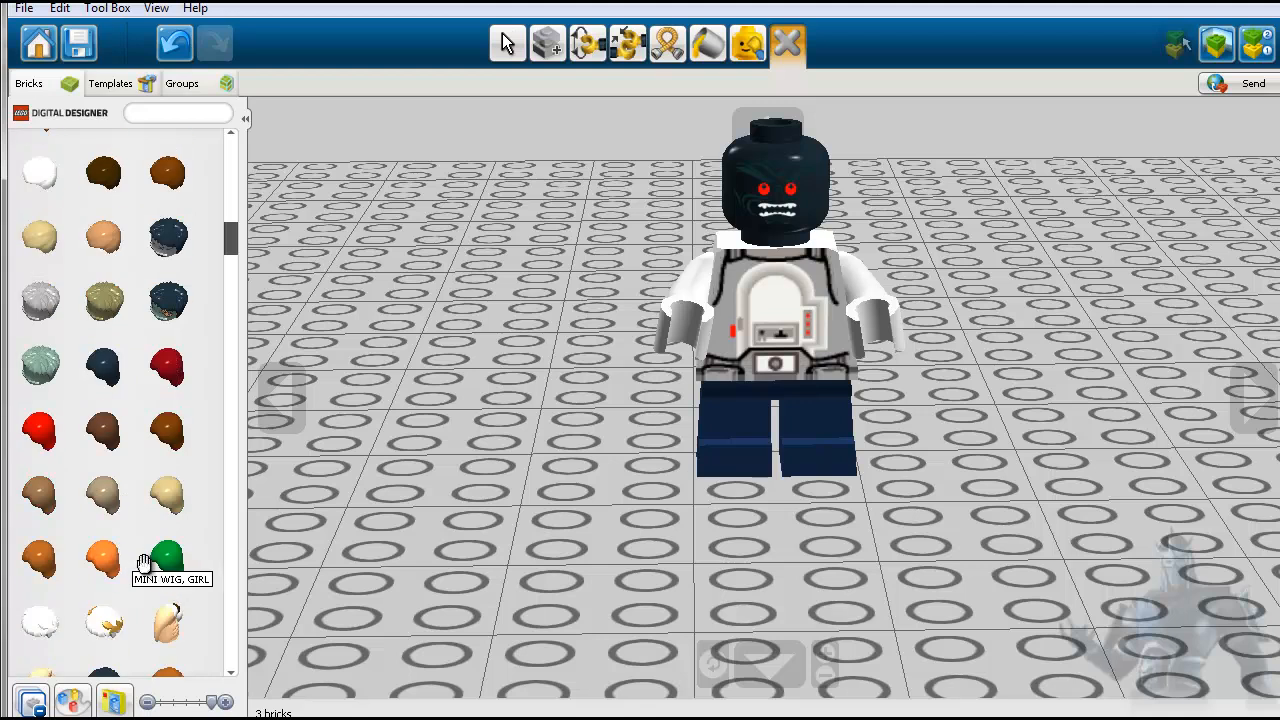
scroll(143, 562, "down", 2)
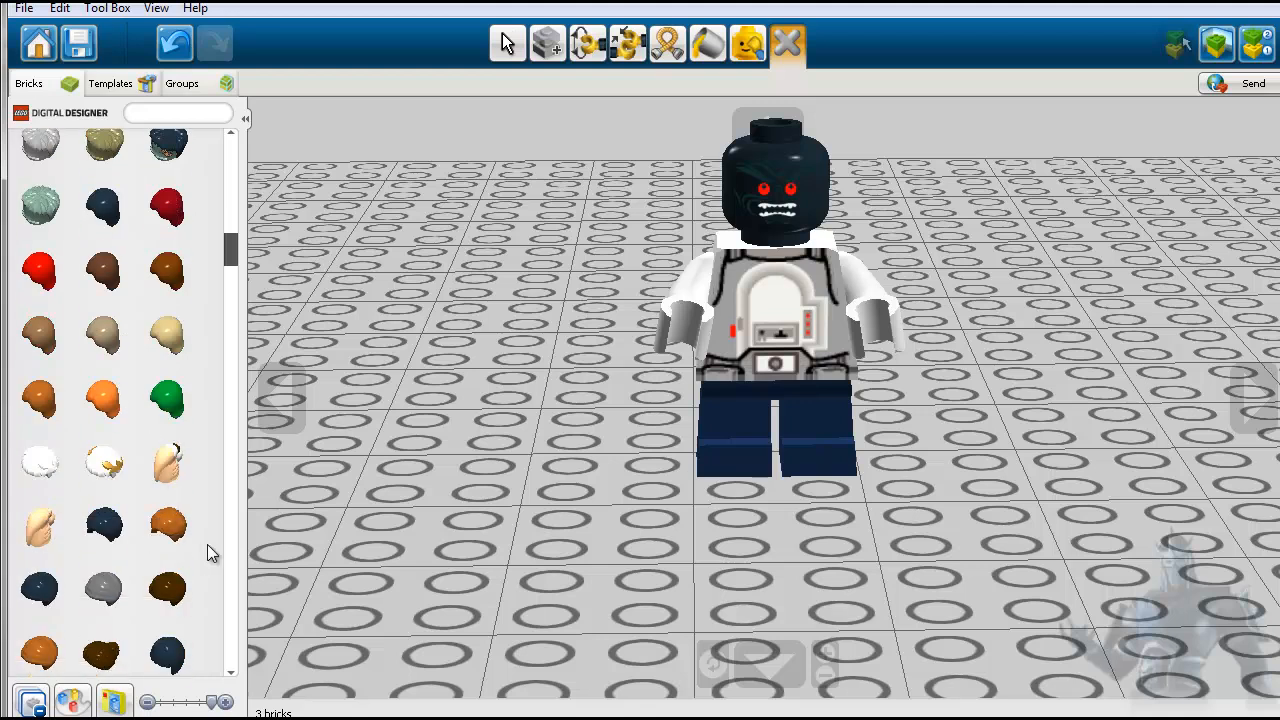
scroll(208, 546, "down", 5)
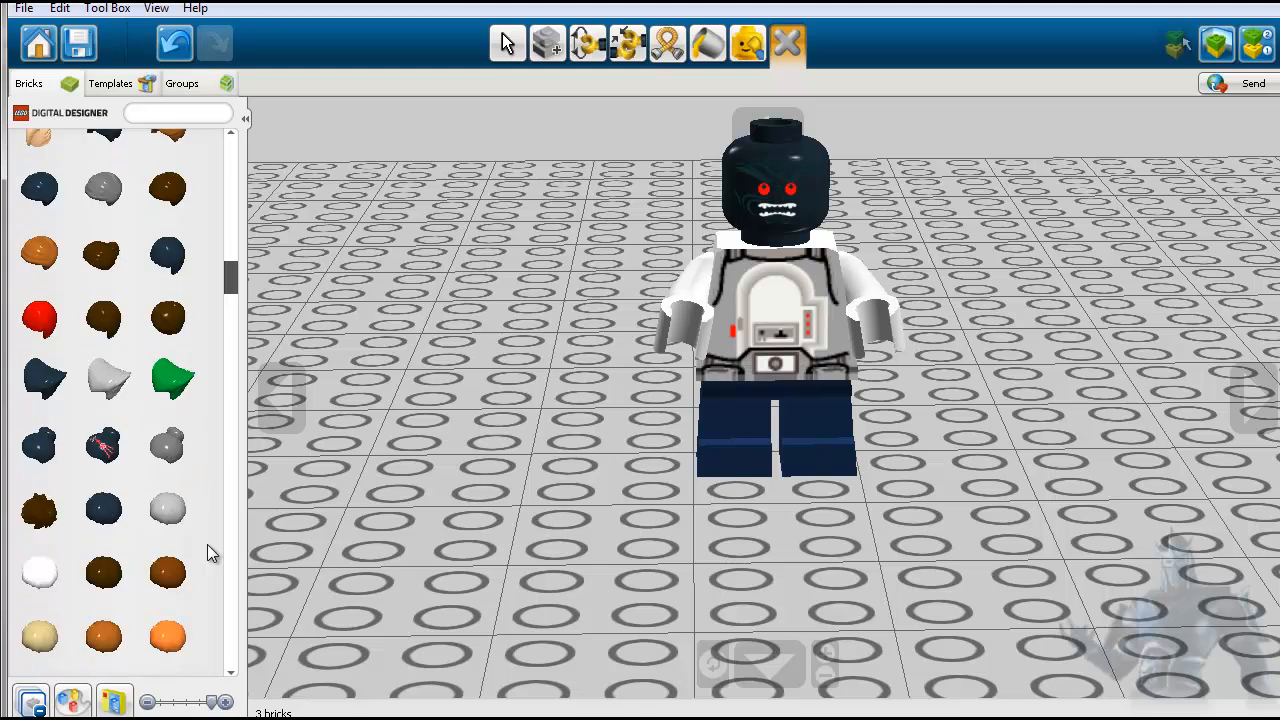
scroll(207, 544, "down", 4)
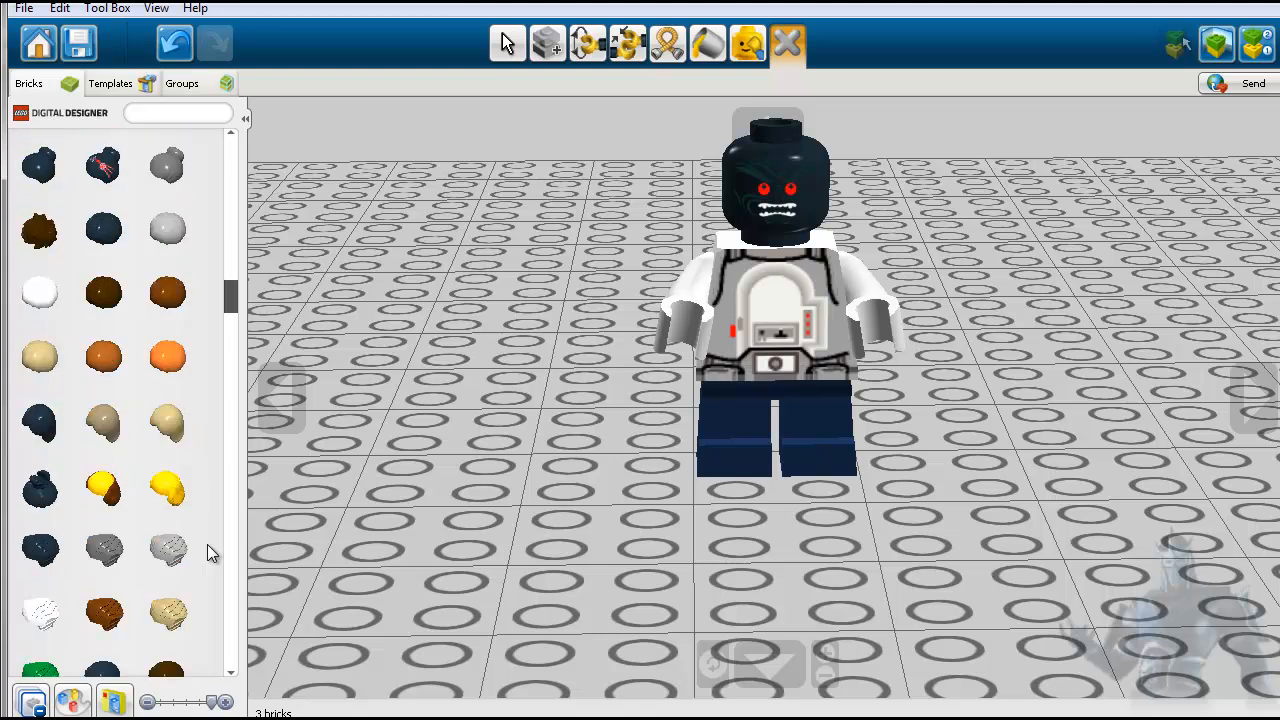
scroll(207, 544, "down", 1)
scroll(207, 544, "down", 4)
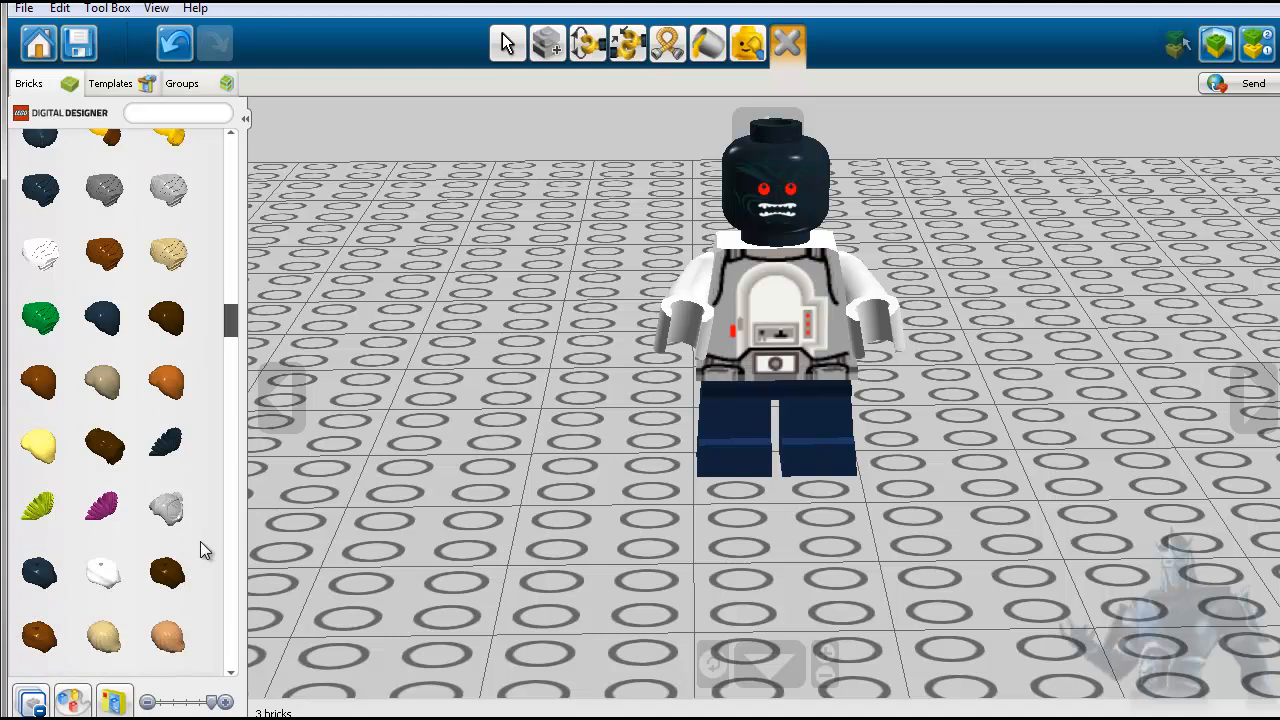
- Attach the lime green spiky mohawk to the minifigure's black head and view the figure from the side
left_click(40, 505)
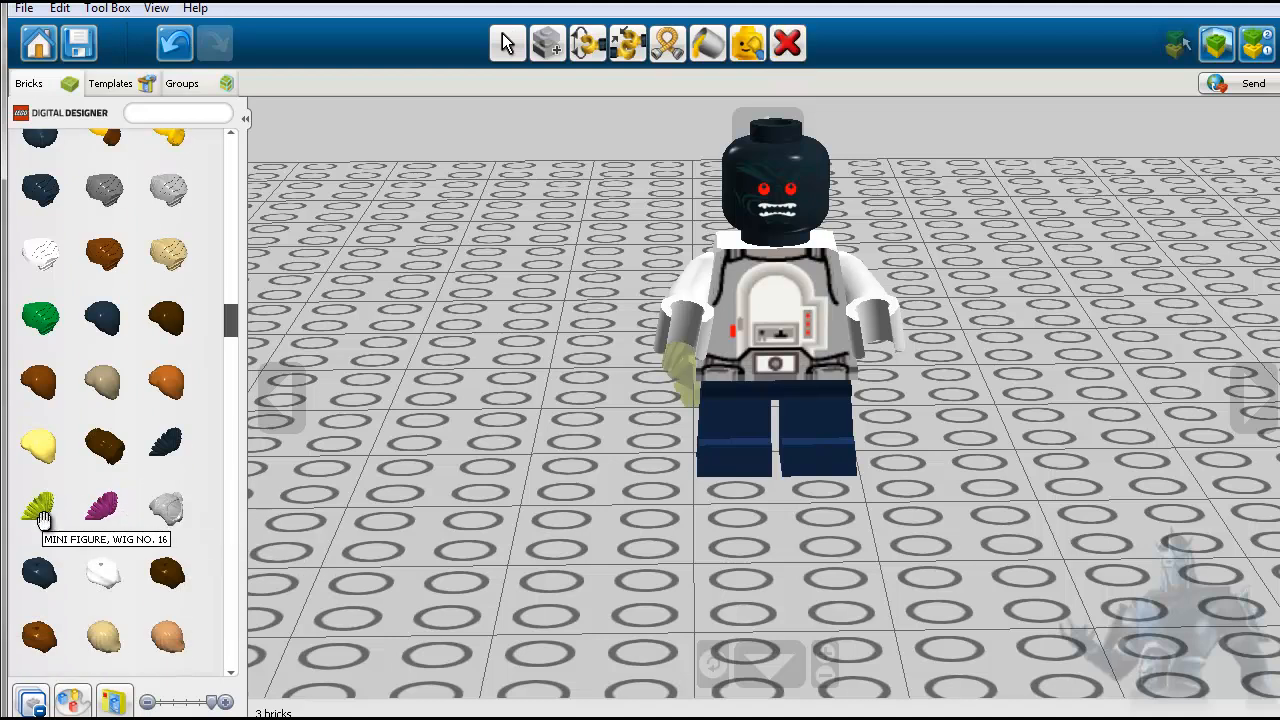
left_click(756, 184)
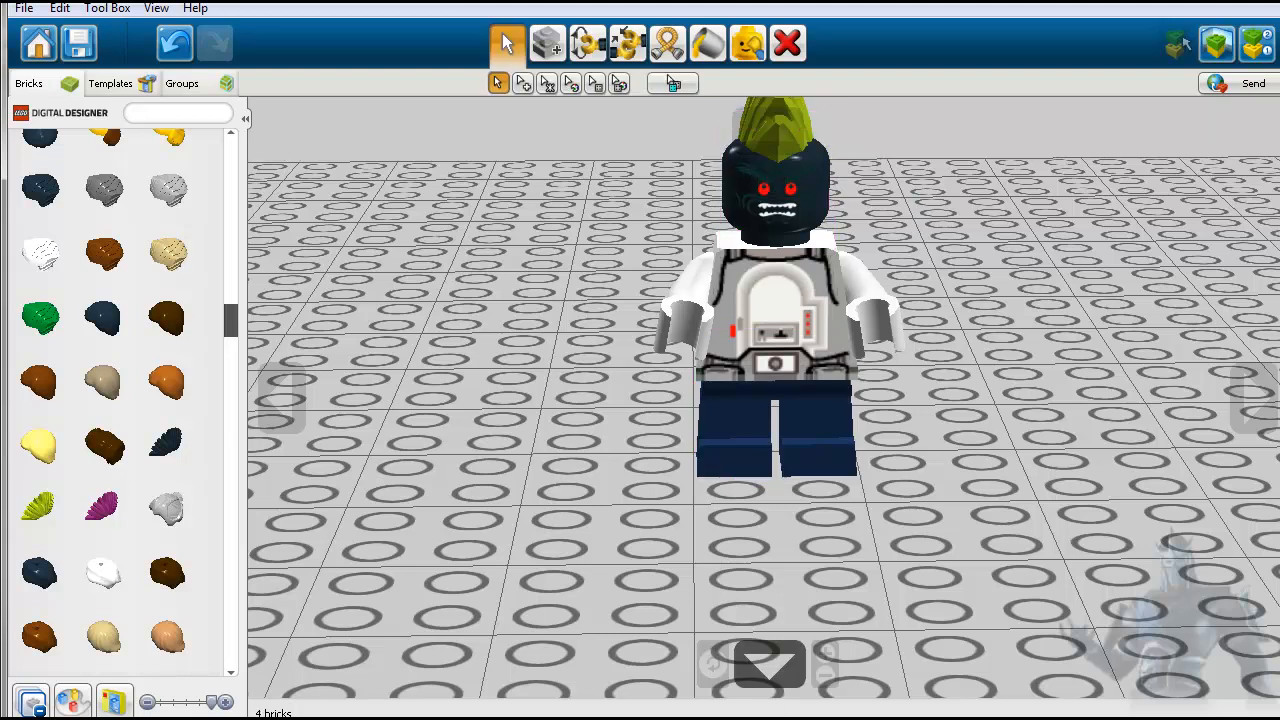
left_click(714, 665)
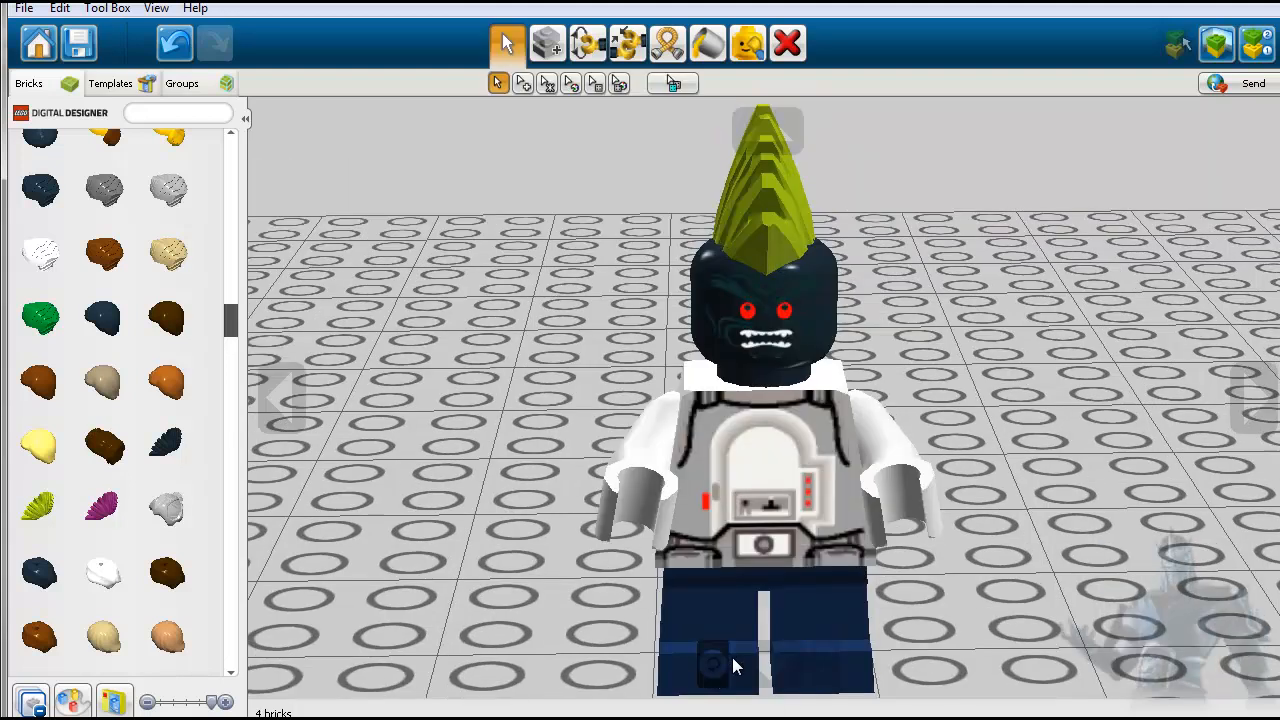
left_click(1255, 398)
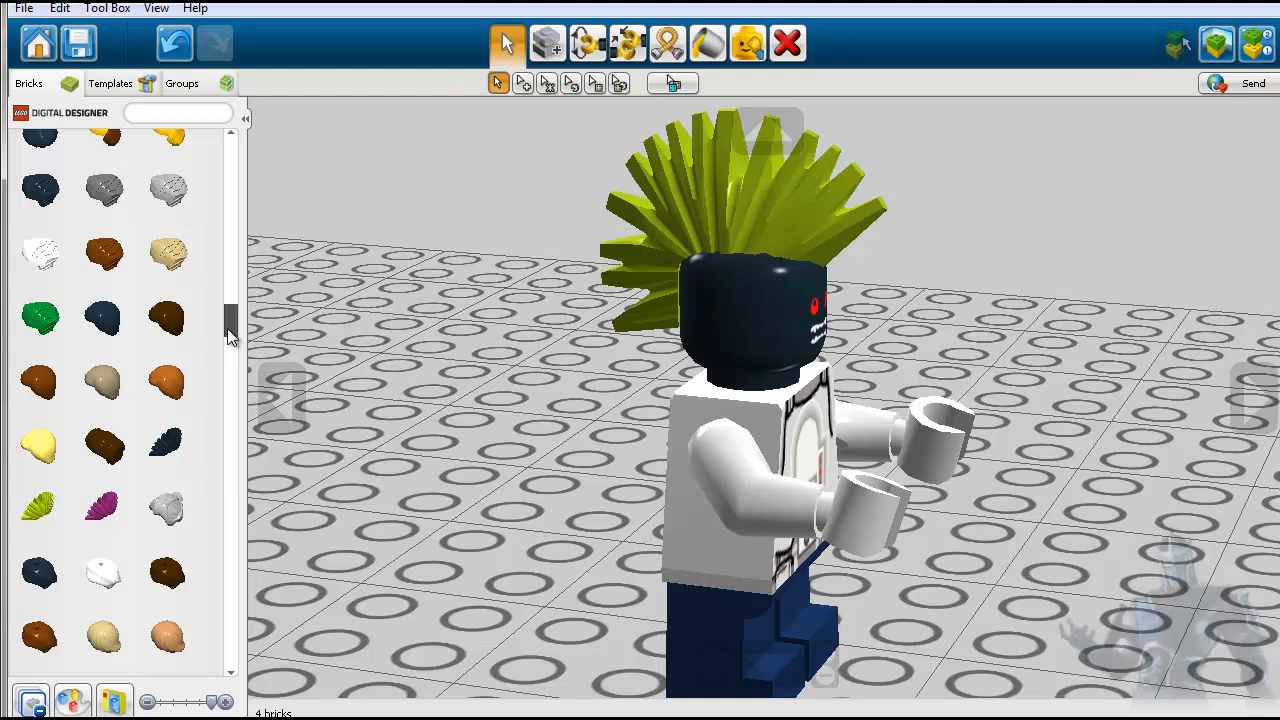
- Collapse the hair category and expand the minifigure body accessories category that holds the flippers
left_click(32, 700)
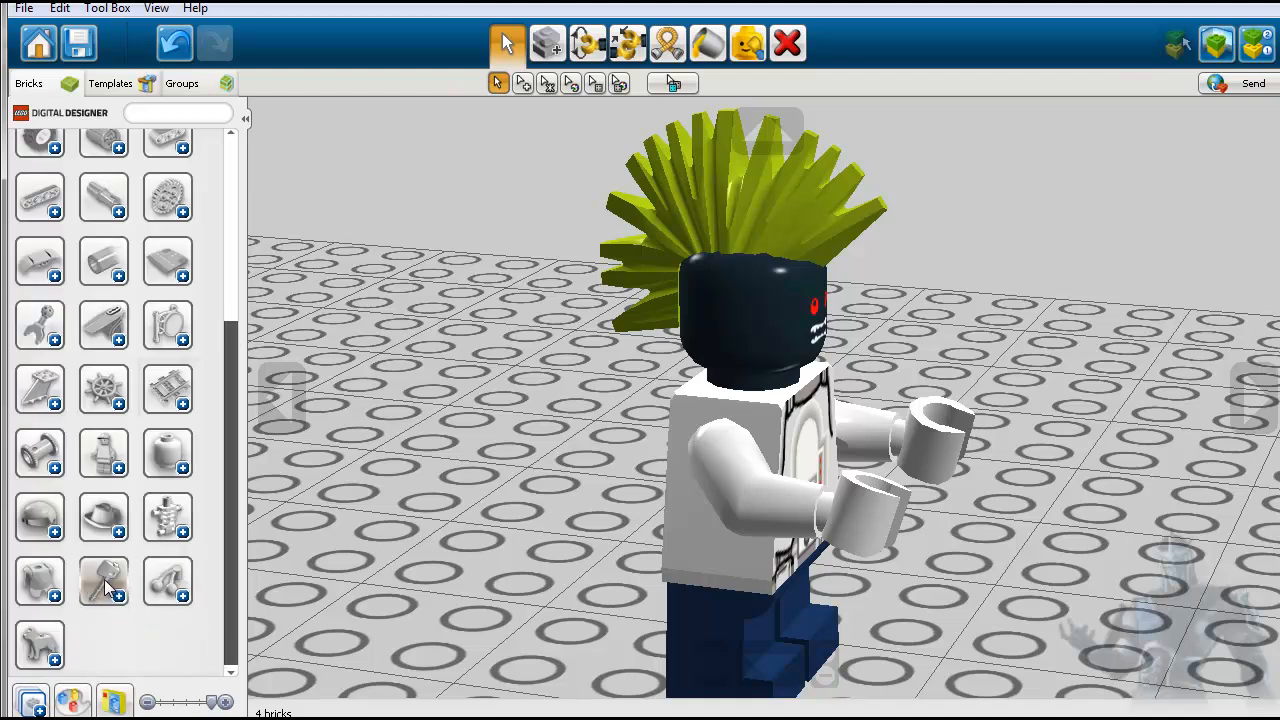
left_click(42, 586)
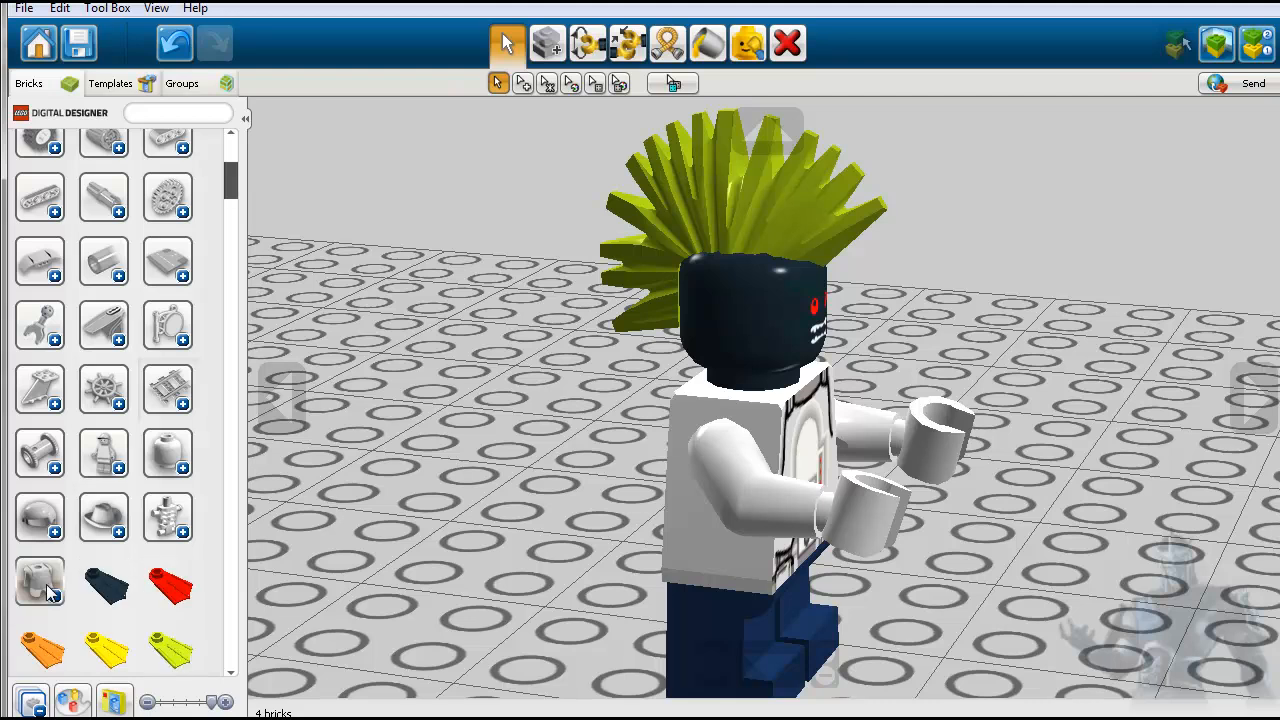
scroll(175, 625, "down", 1)
- Place a lime green FROGMAN'S FEET flipper at the minifigure's legs, inspect it from several sides and delete it again
left_click(172, 588)
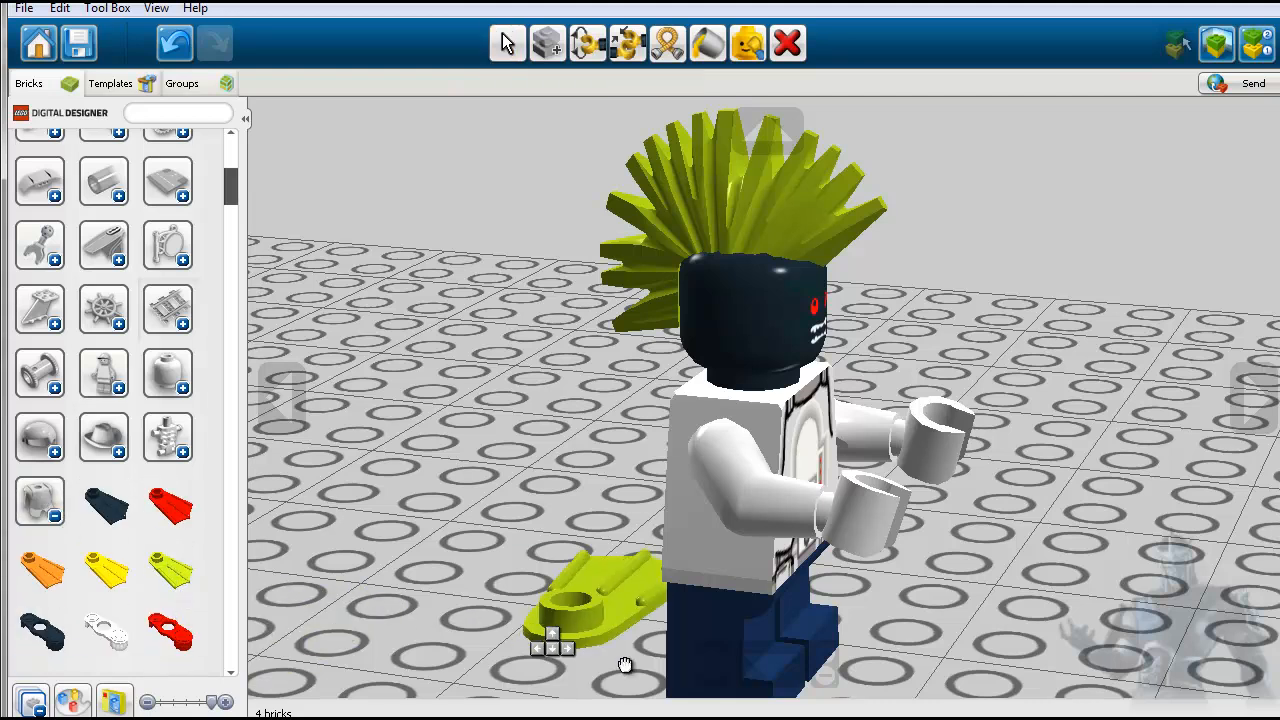
left_click(815, 642)
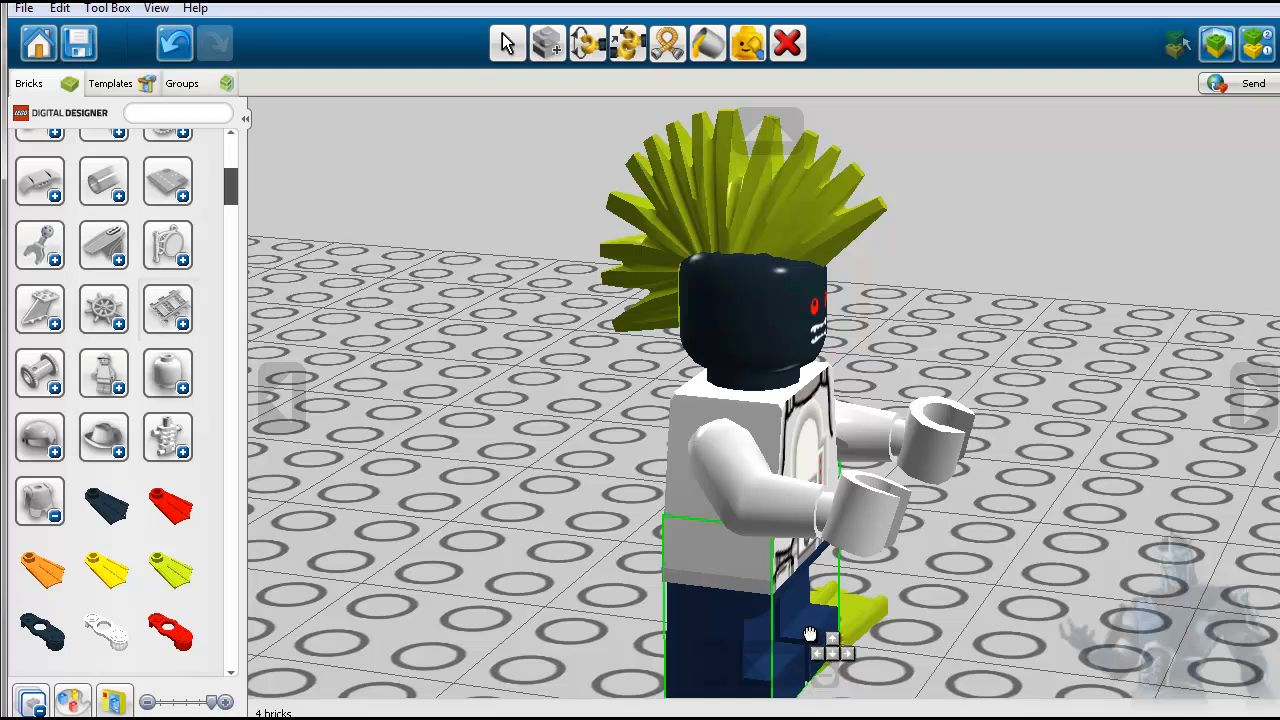
scroll(812, 633, "down", 5)
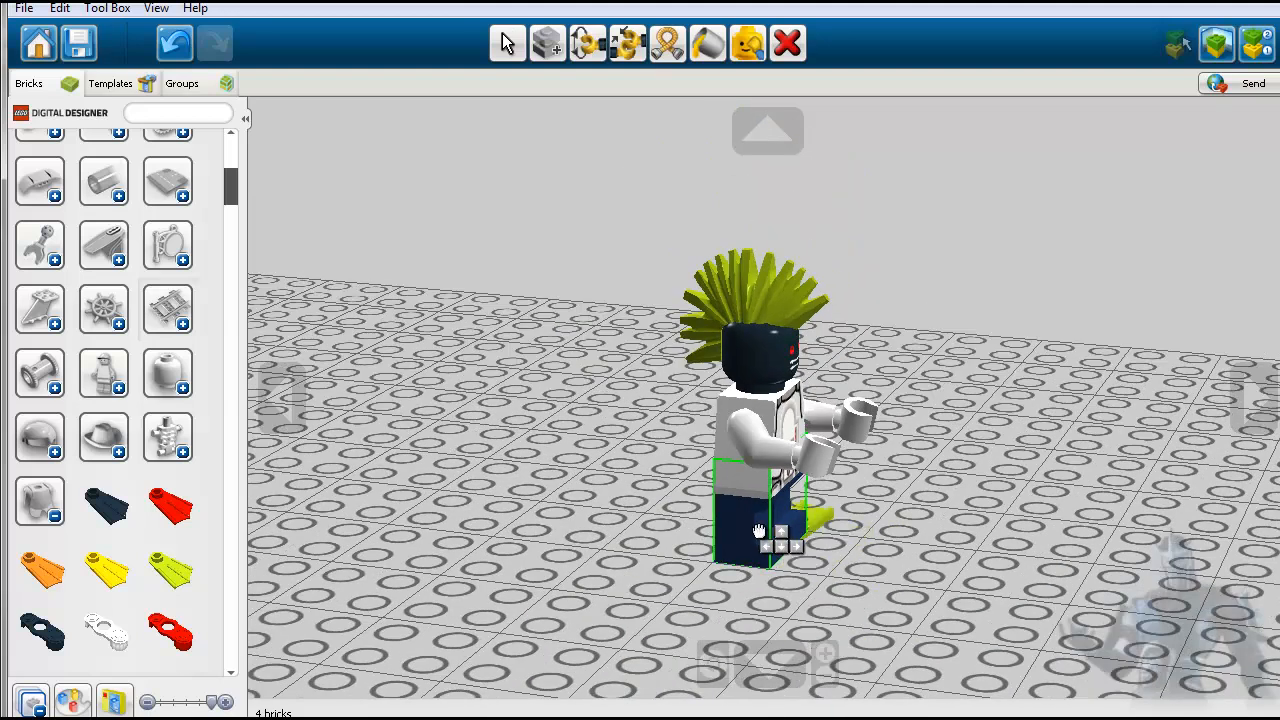
left_click(762, 531)
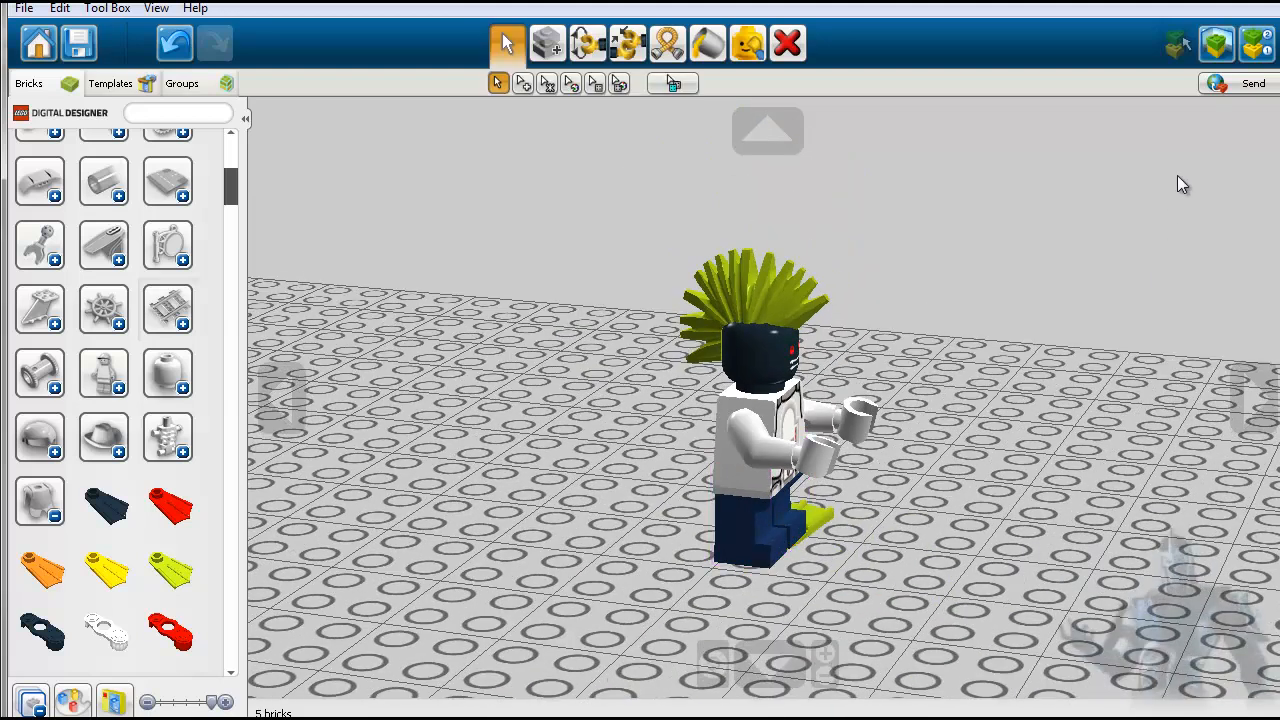
left_click(1253, 405)
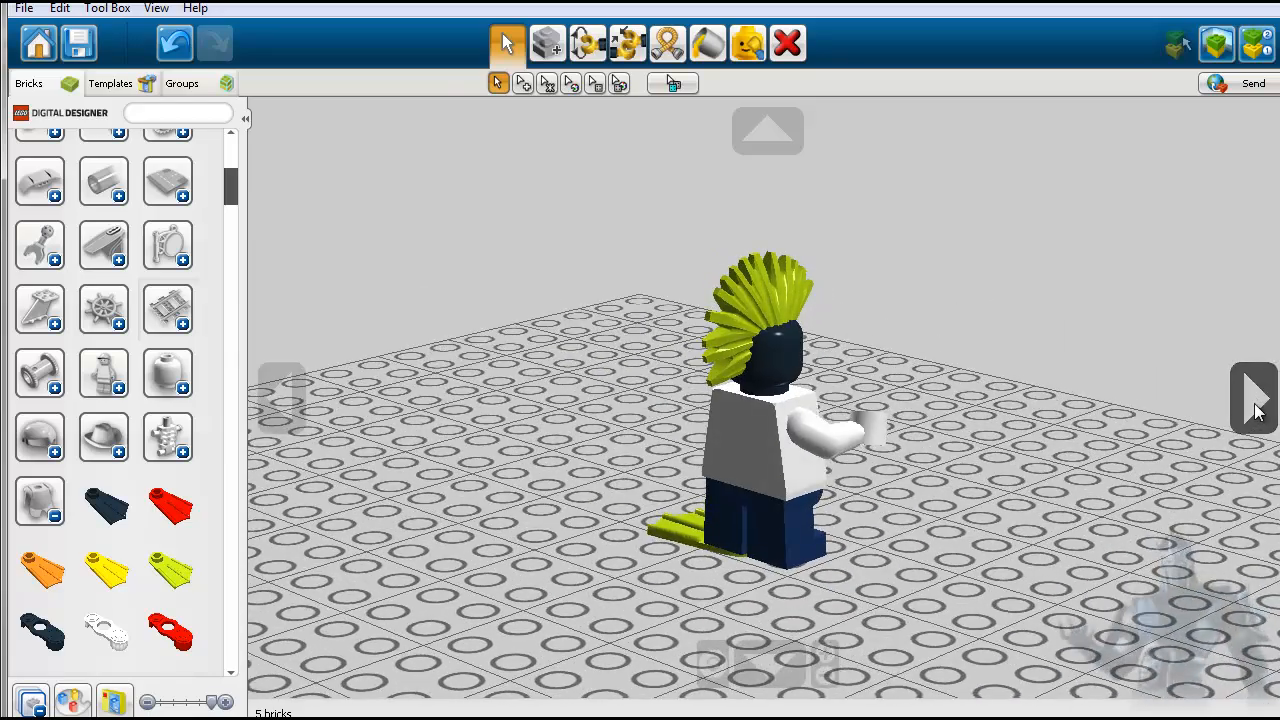
left_click(1258, 412)
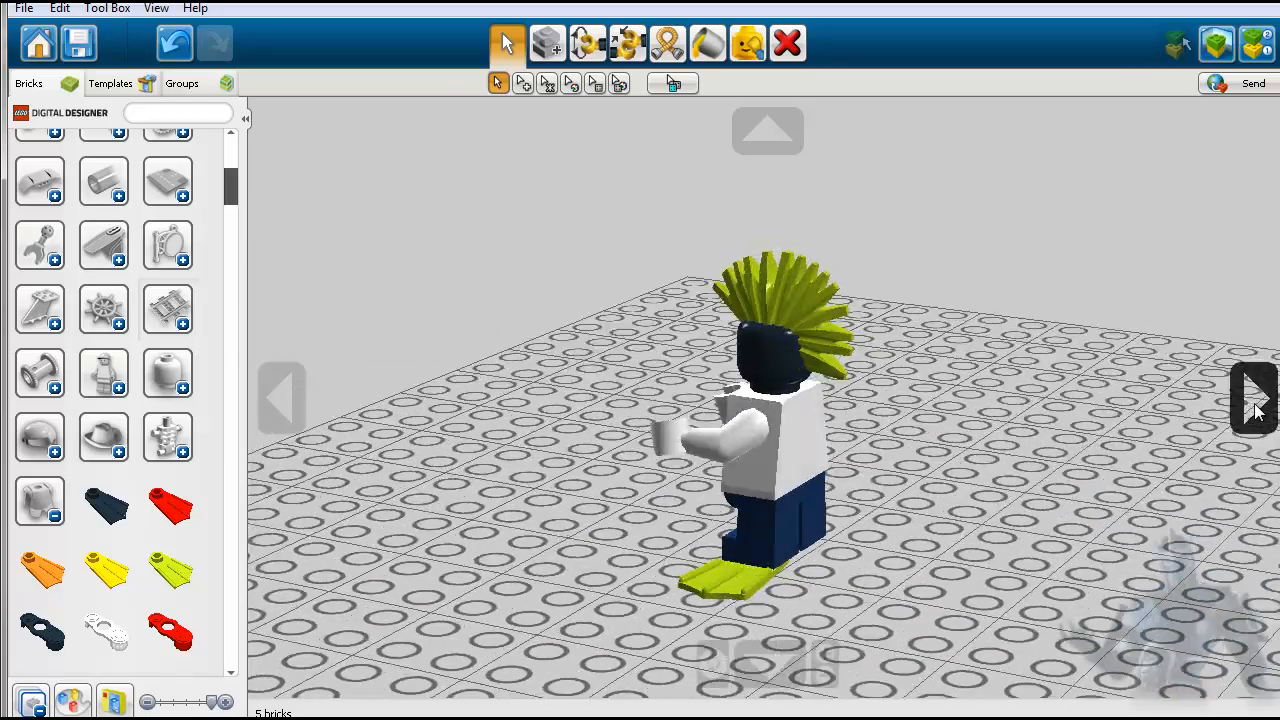
left_click(1255, 404)
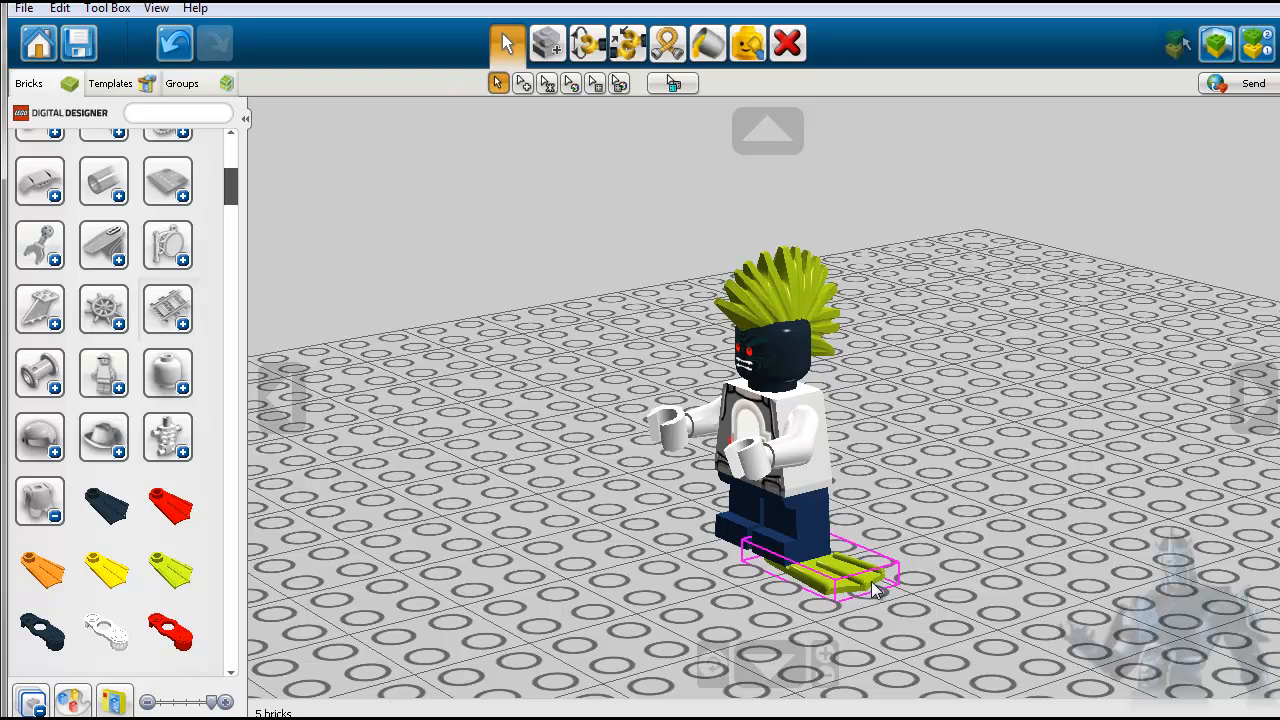
left_click(872, 590)
left_click(797, 48)
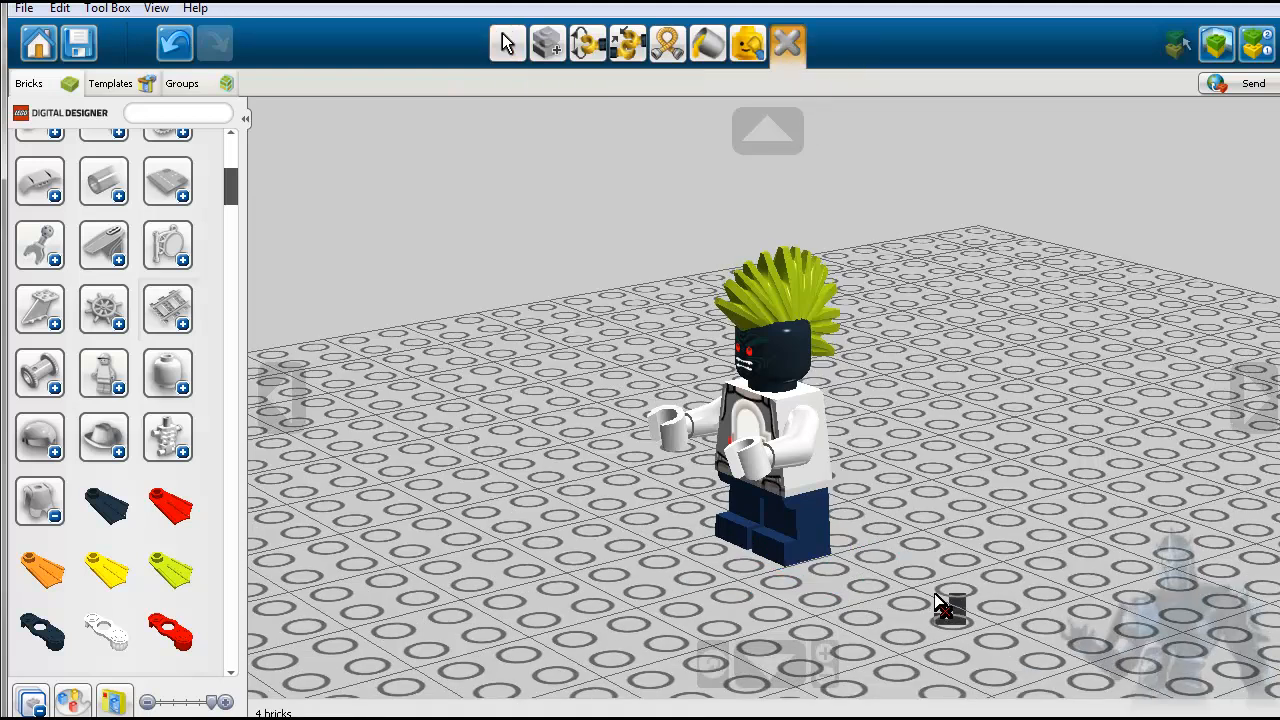
- Find the red MINI OXYGEN BOTTLES among the body accessories and place them on the baseplate beside the minifigure
scroll(198, 571, "down", 6)
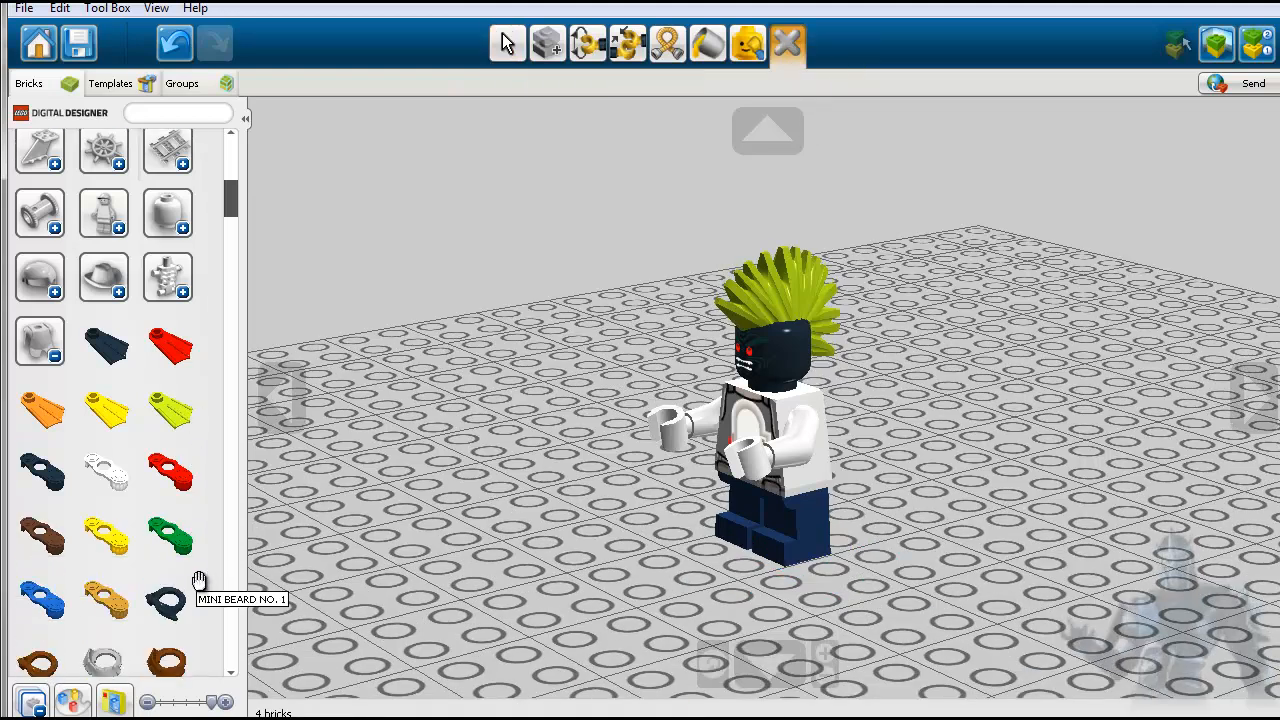
scroll(203, 573, "down", 8)
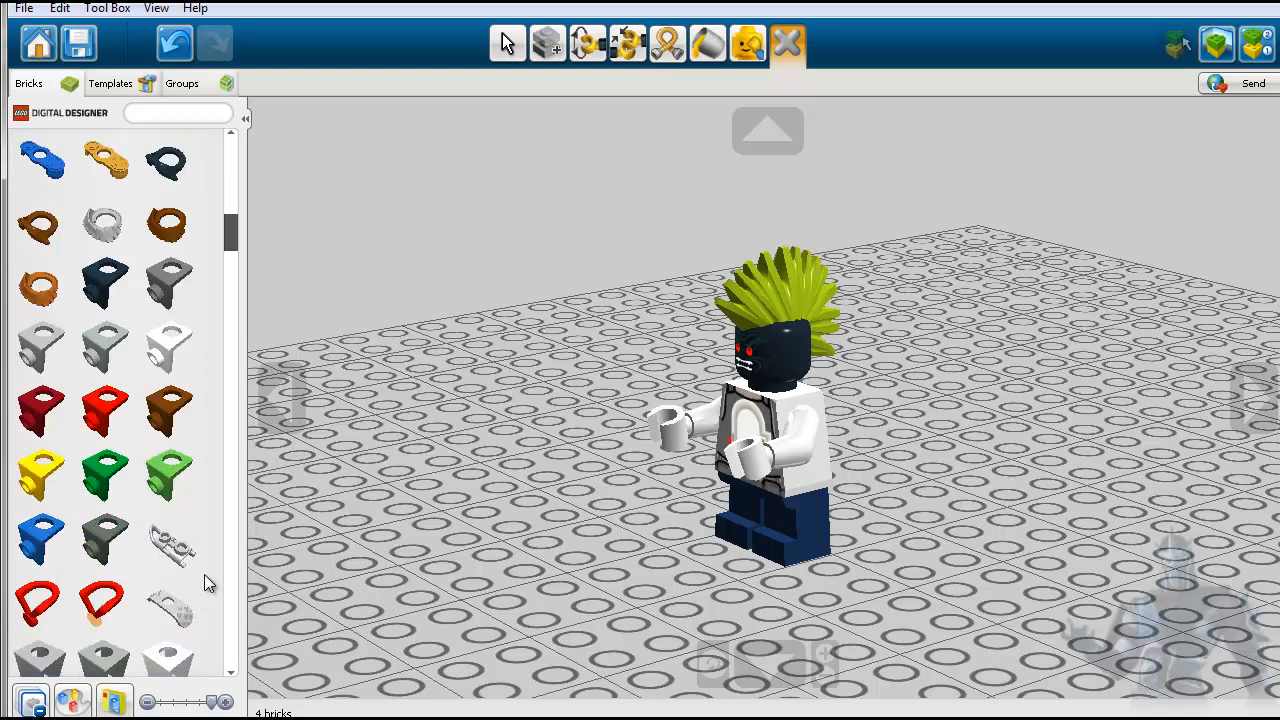
scroll(204, 584, "down", 8)
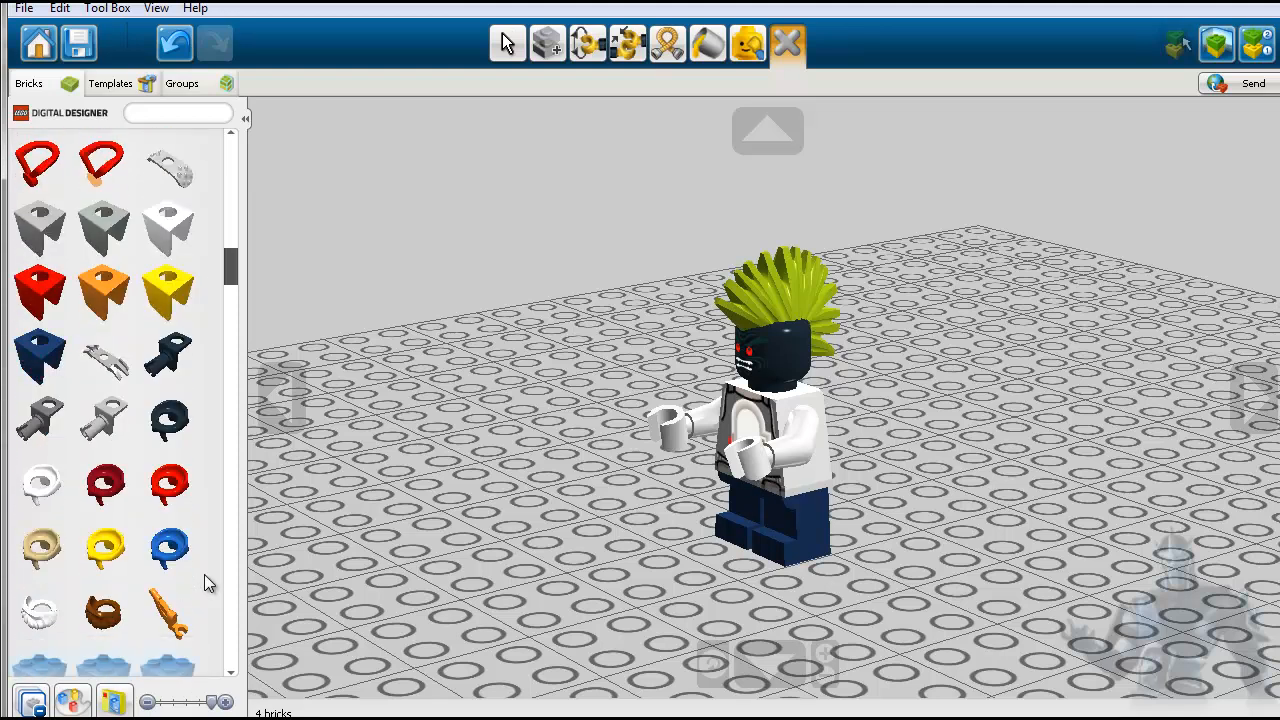
scroll(204, 575, "down", 6)
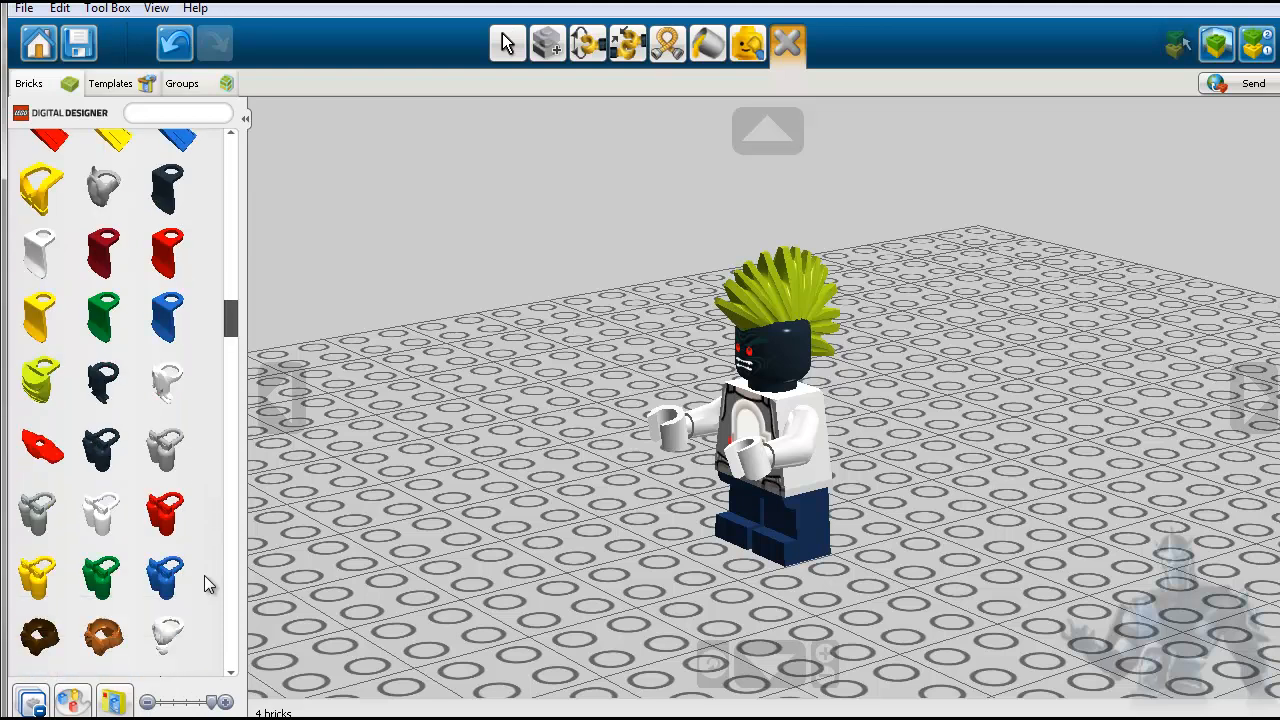
left_click(165, 512)
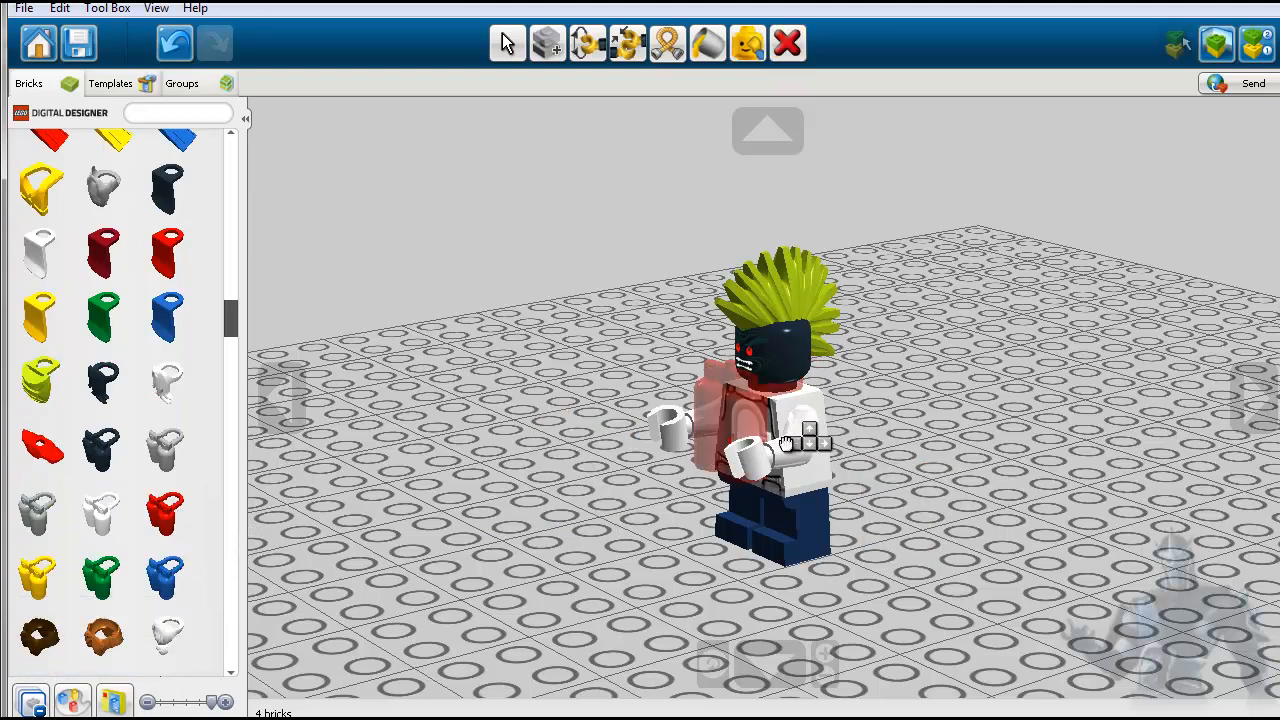
left_click(813, 455)
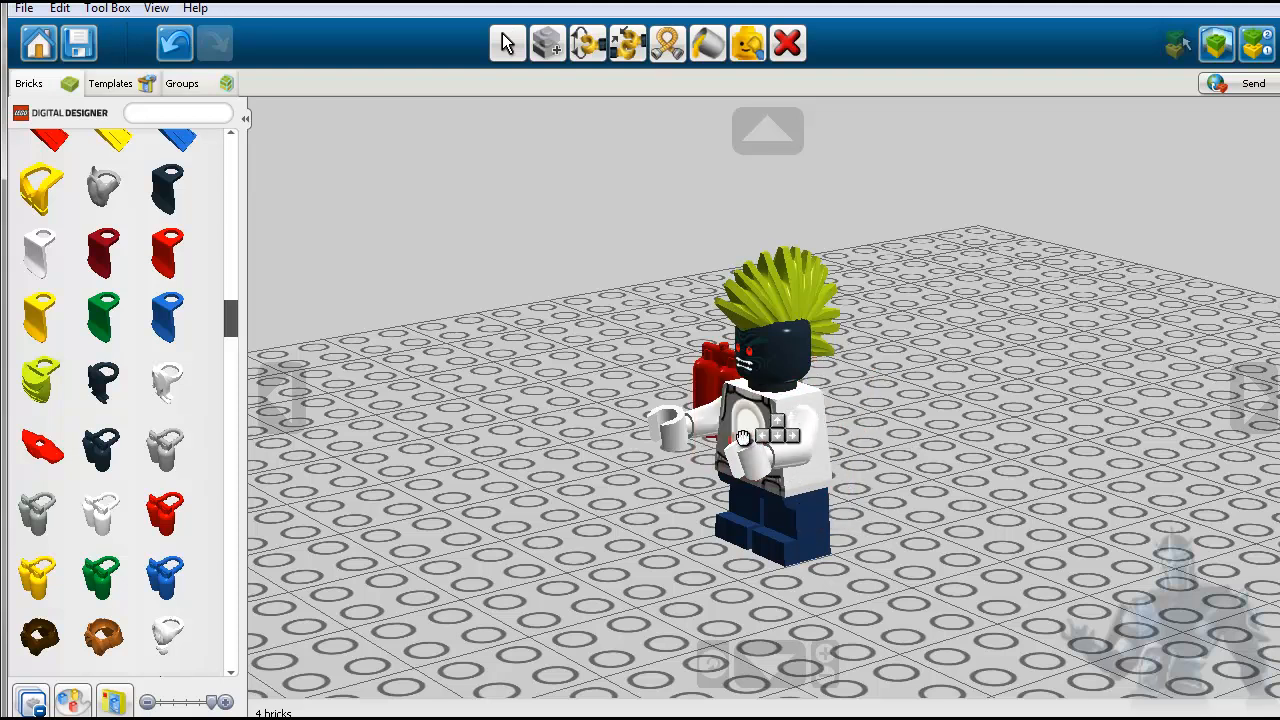
left_click_drag(724, 521, 485, 541)
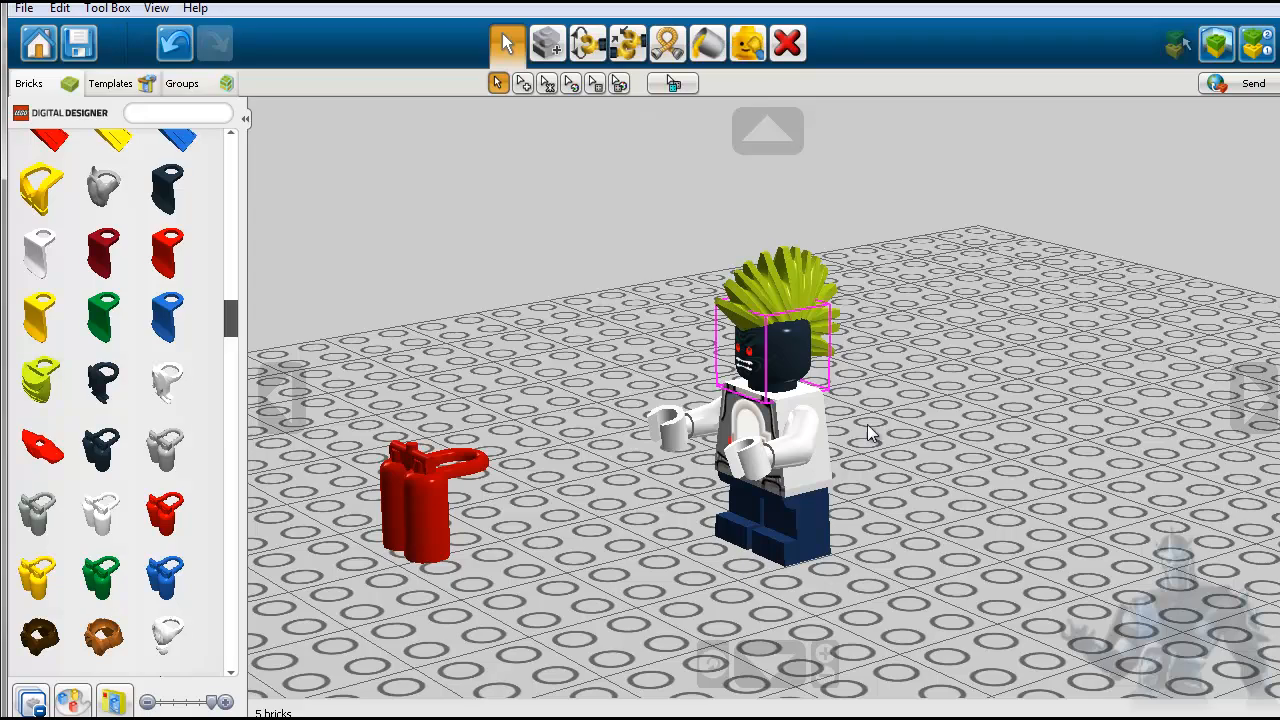
- View the minifigure from behind and select the red oxygen bottles
left_click(1249, 408)
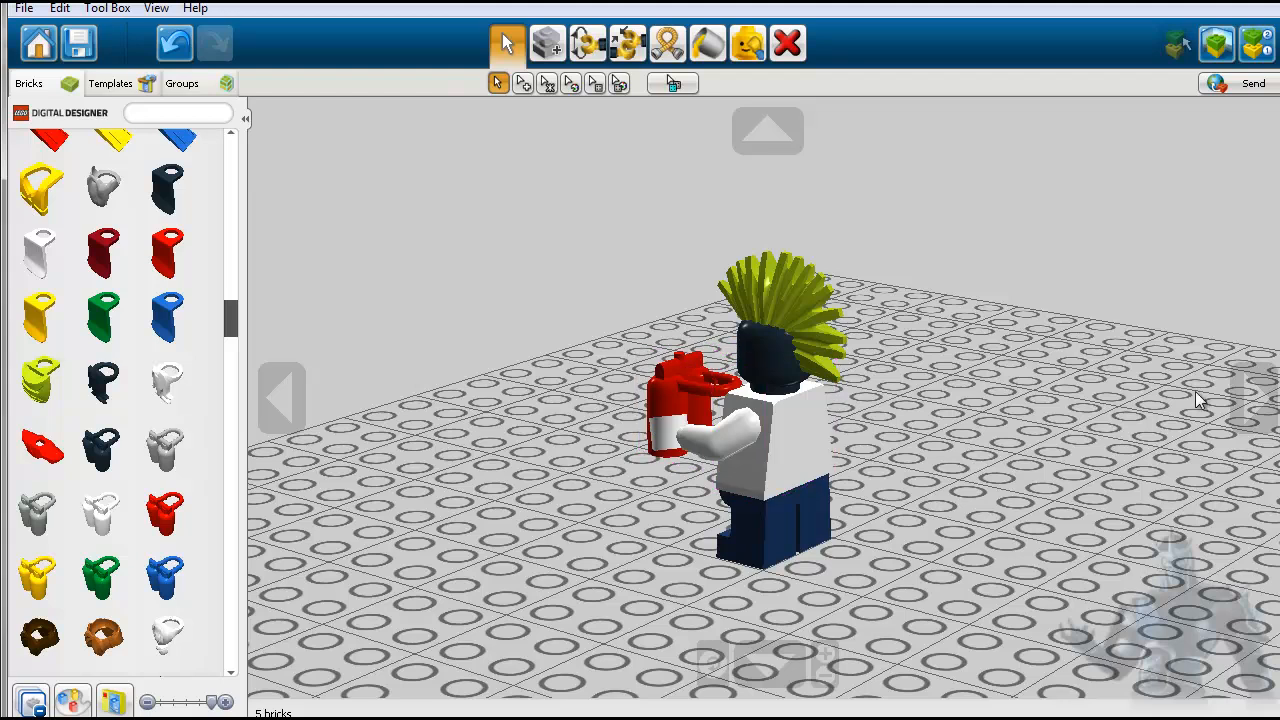
left_click(1258, 400)
left_click(645, 393)
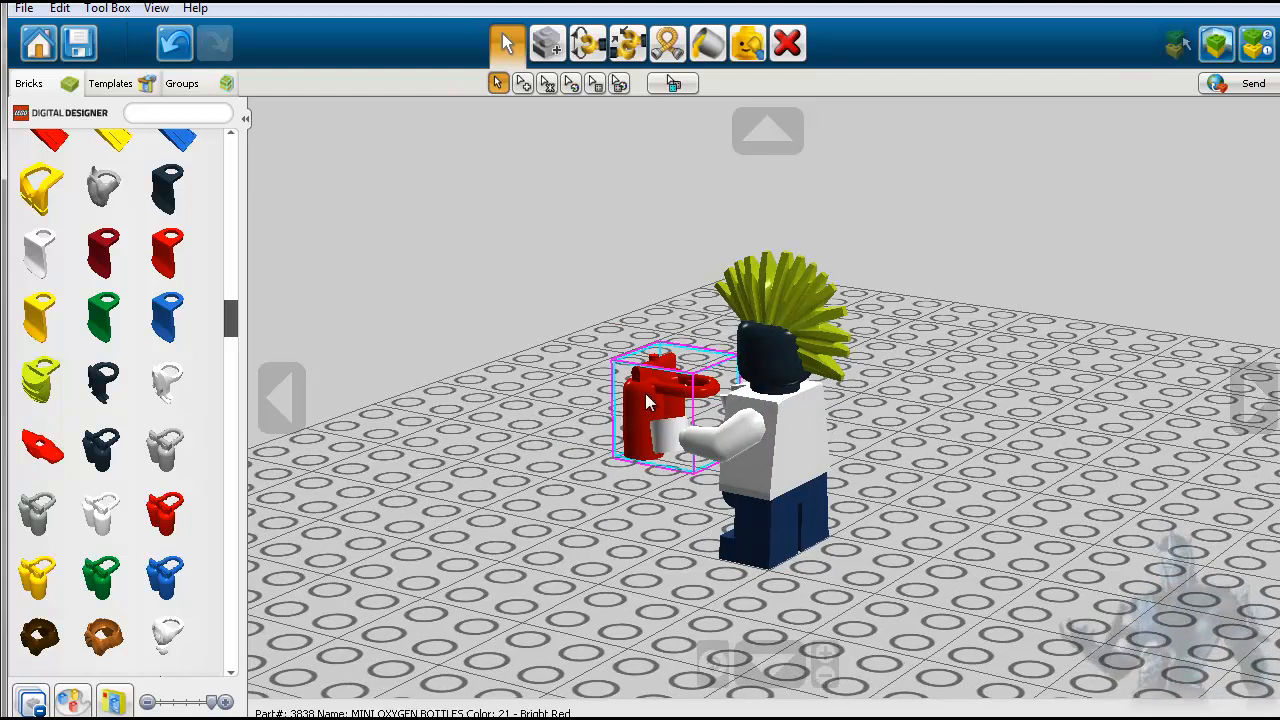
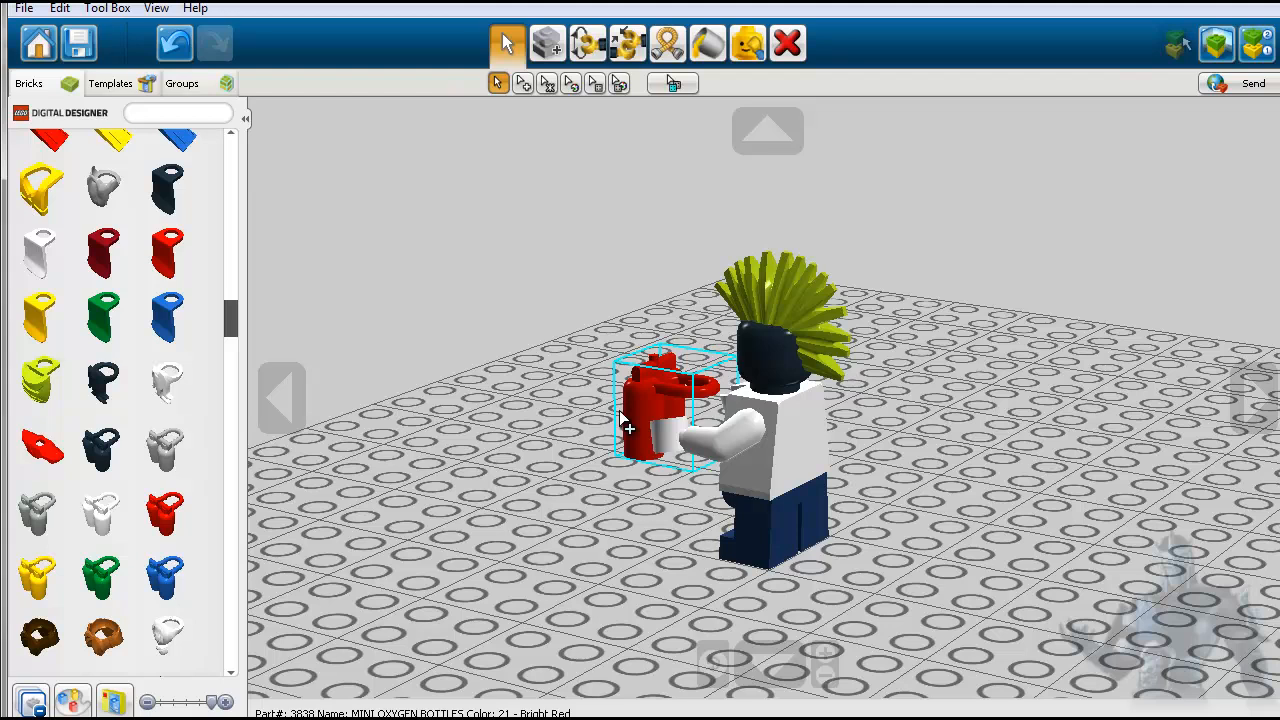
- Move the red oxygen bottles further away from the minifigure's hand and keep them selected
scroll(640, 413, "down", 2)
scroll(640, 412, "up", 2)
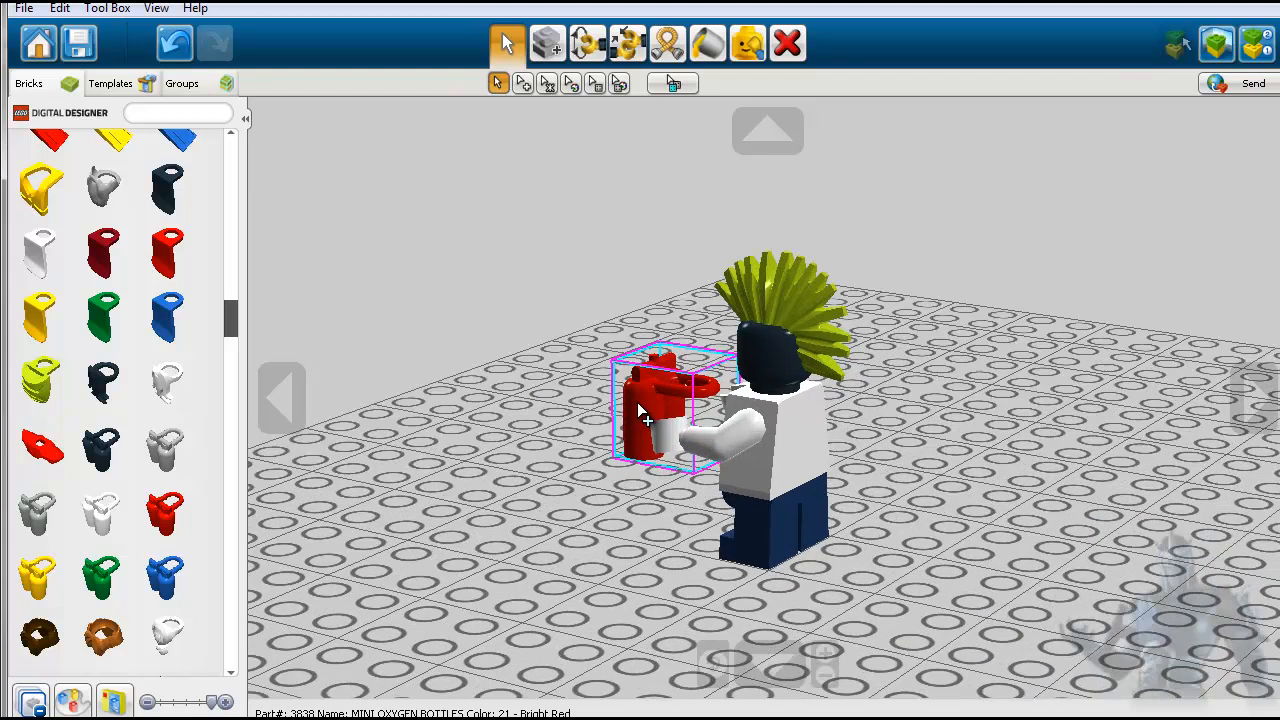
left_click_drag(645, 418, 537, 420)
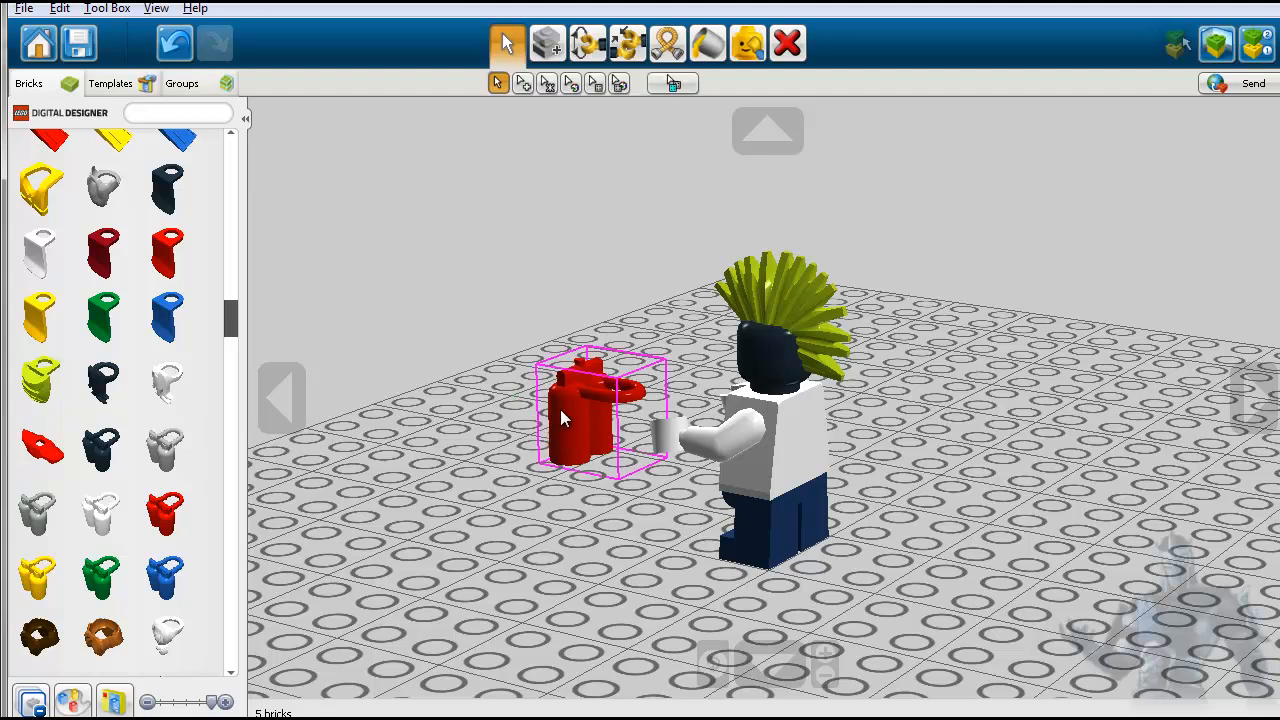
left_click(562, 409)
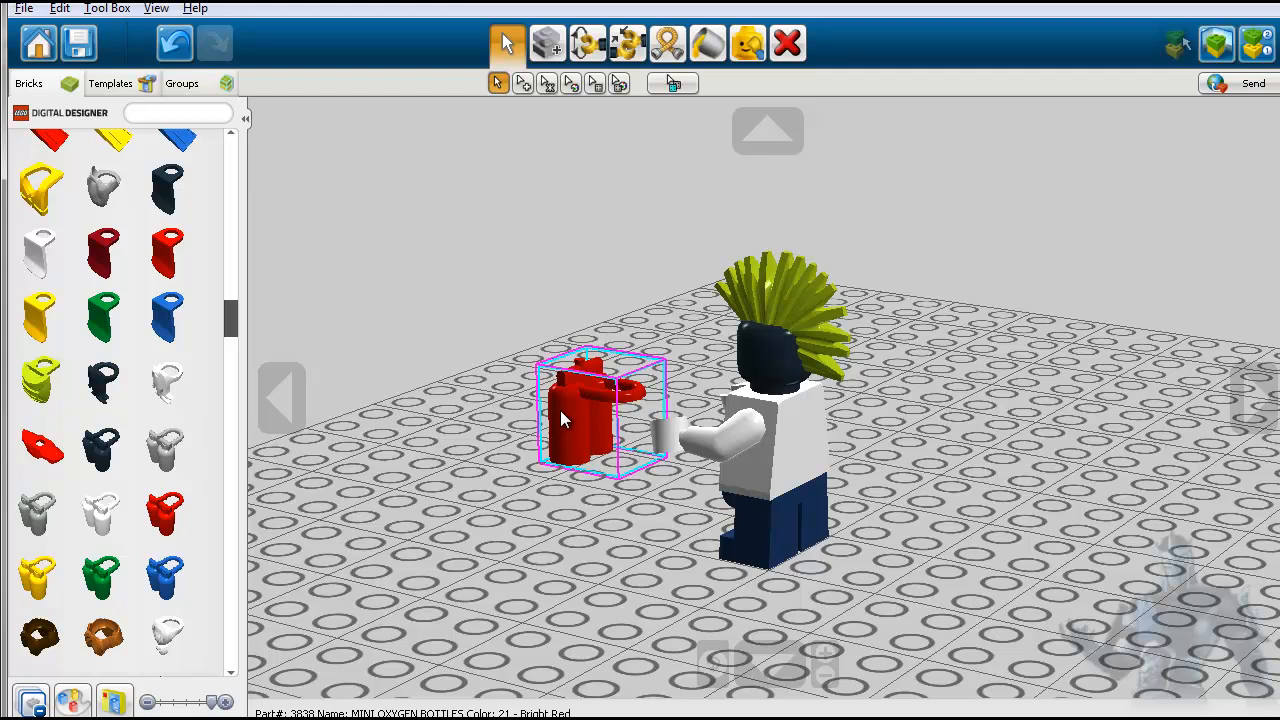
- Paste a second set of red oxygen bottles onto the baseplate and delete both sets
key("ctrl+v")
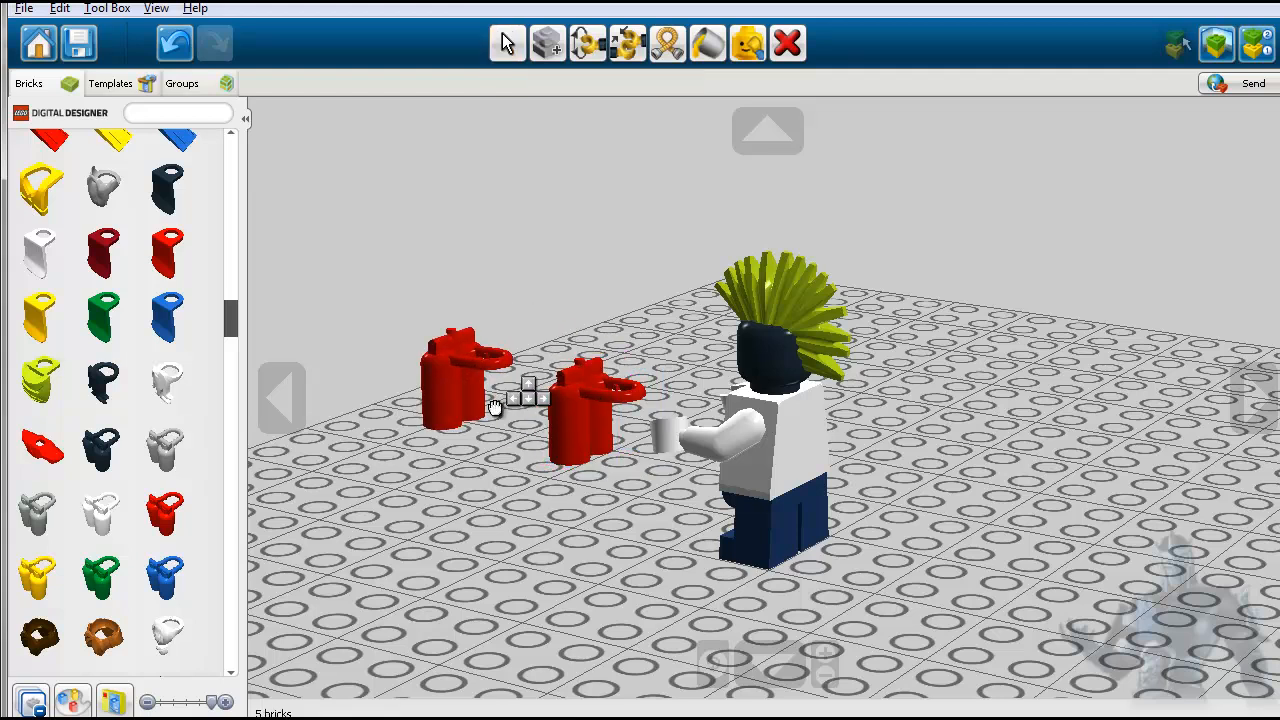
left_click(462, 462)
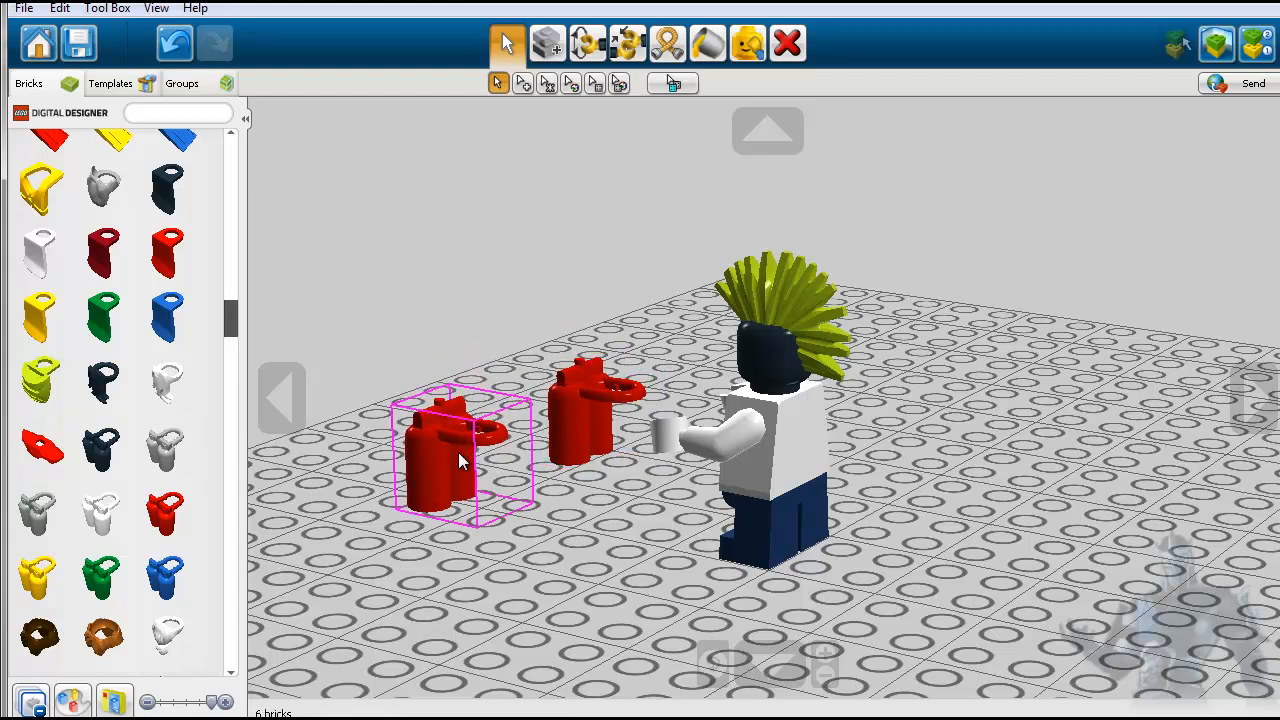
left_click(780, 50)
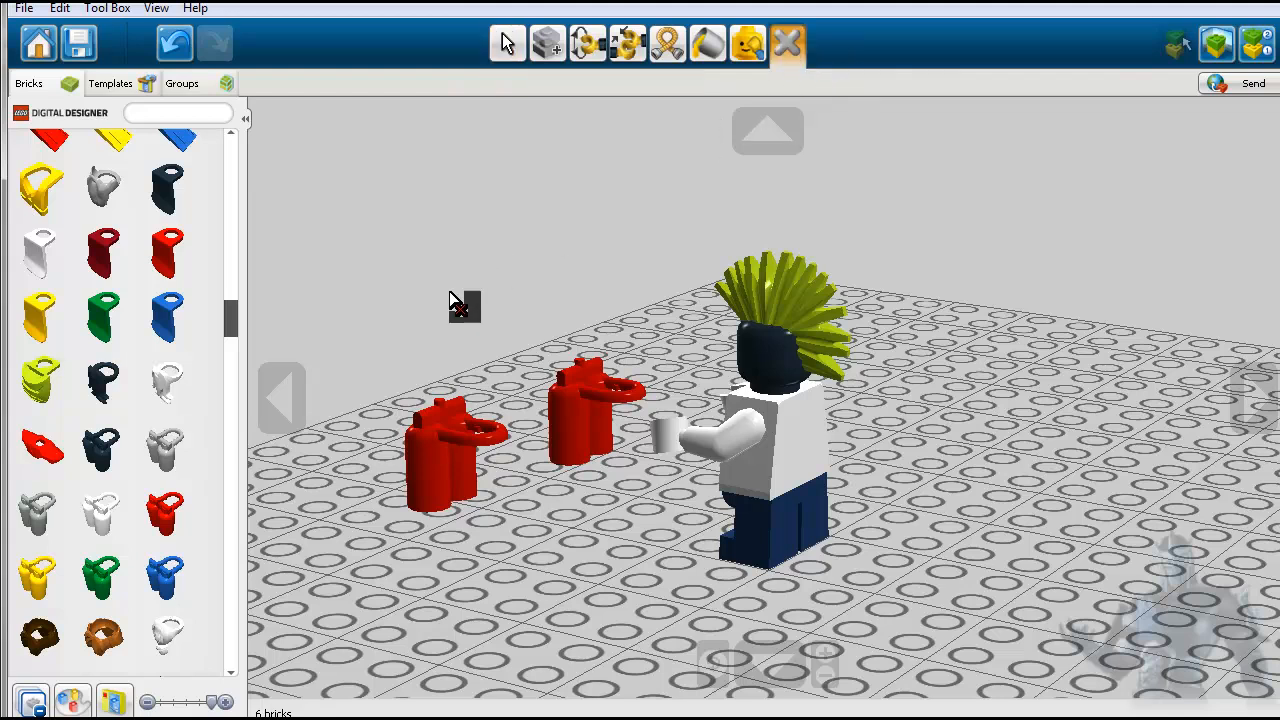
left_click(428, 452)
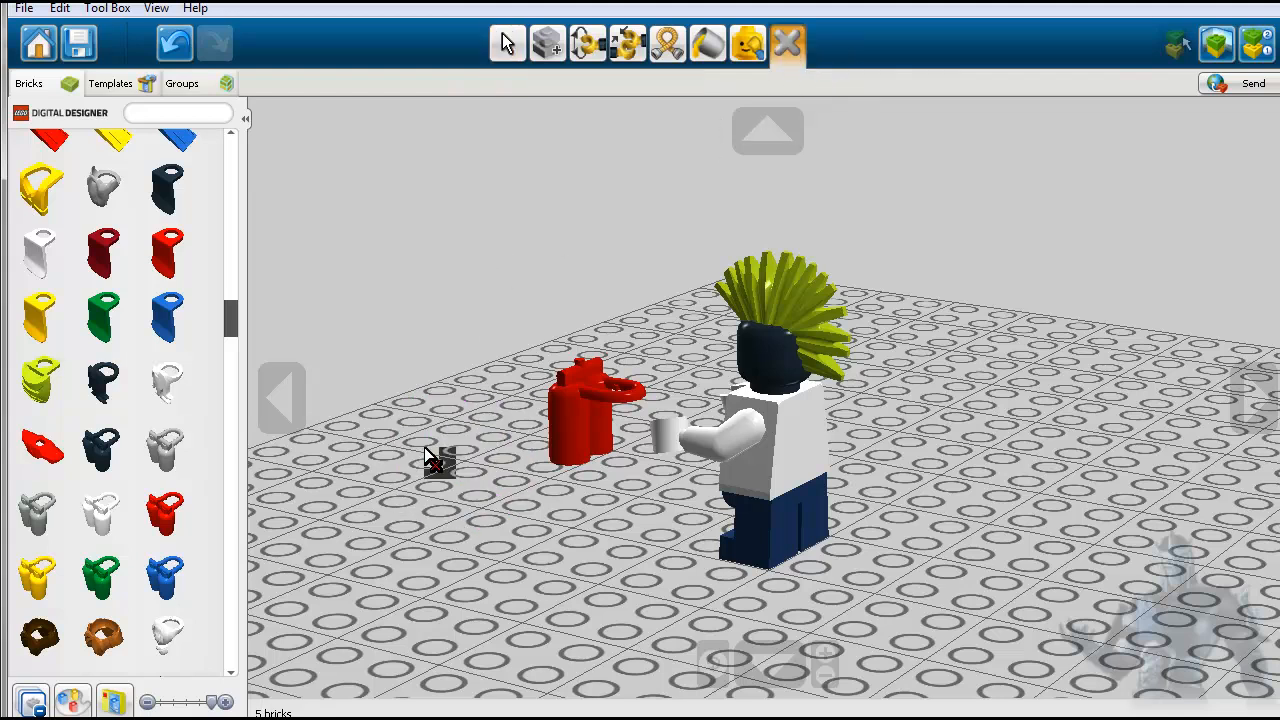
left_click(581, 420)
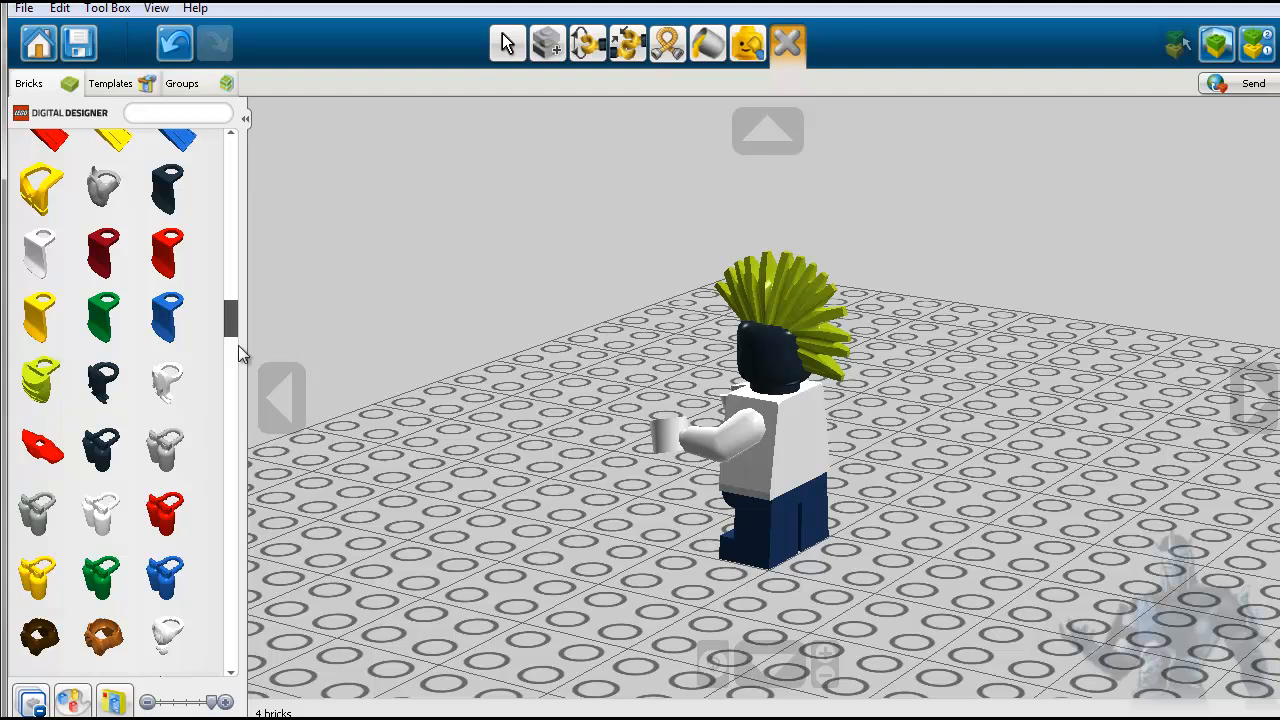
- Place new red MINI OXYGEN BOTTLES on the baseplate and shift them further away from the minifigure
left_click(168, 516)
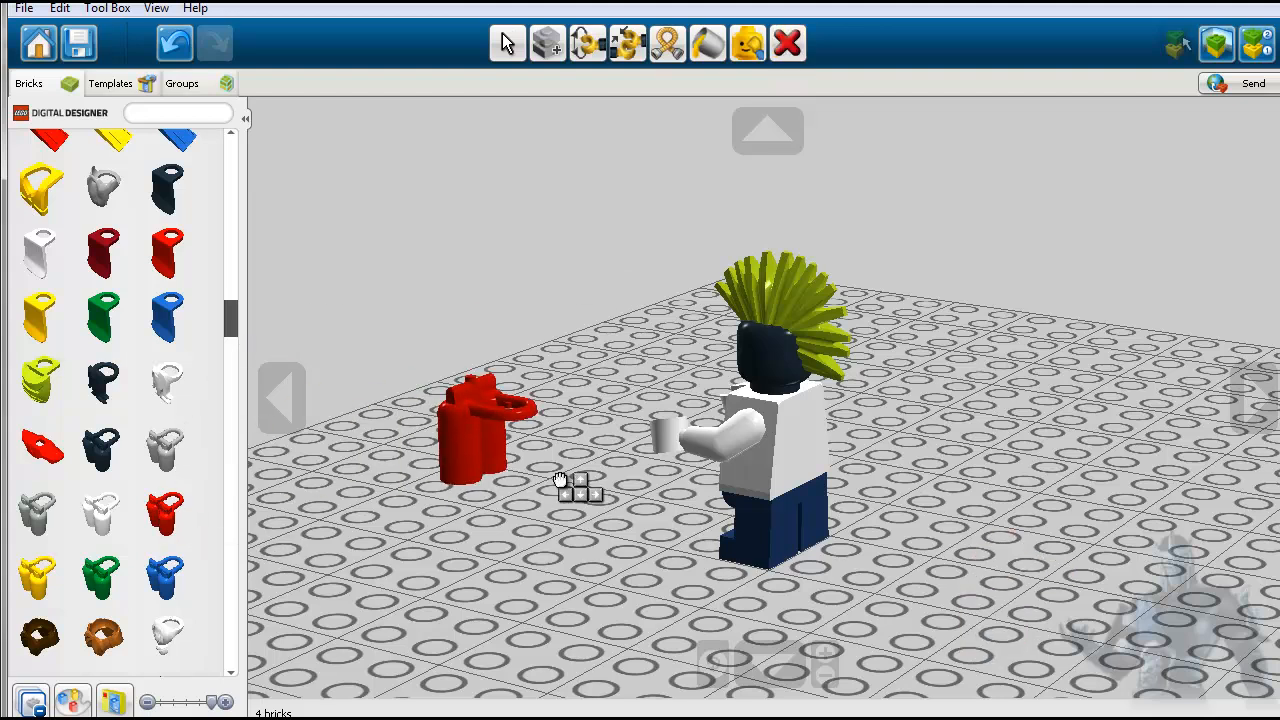
left_click(560, 476)
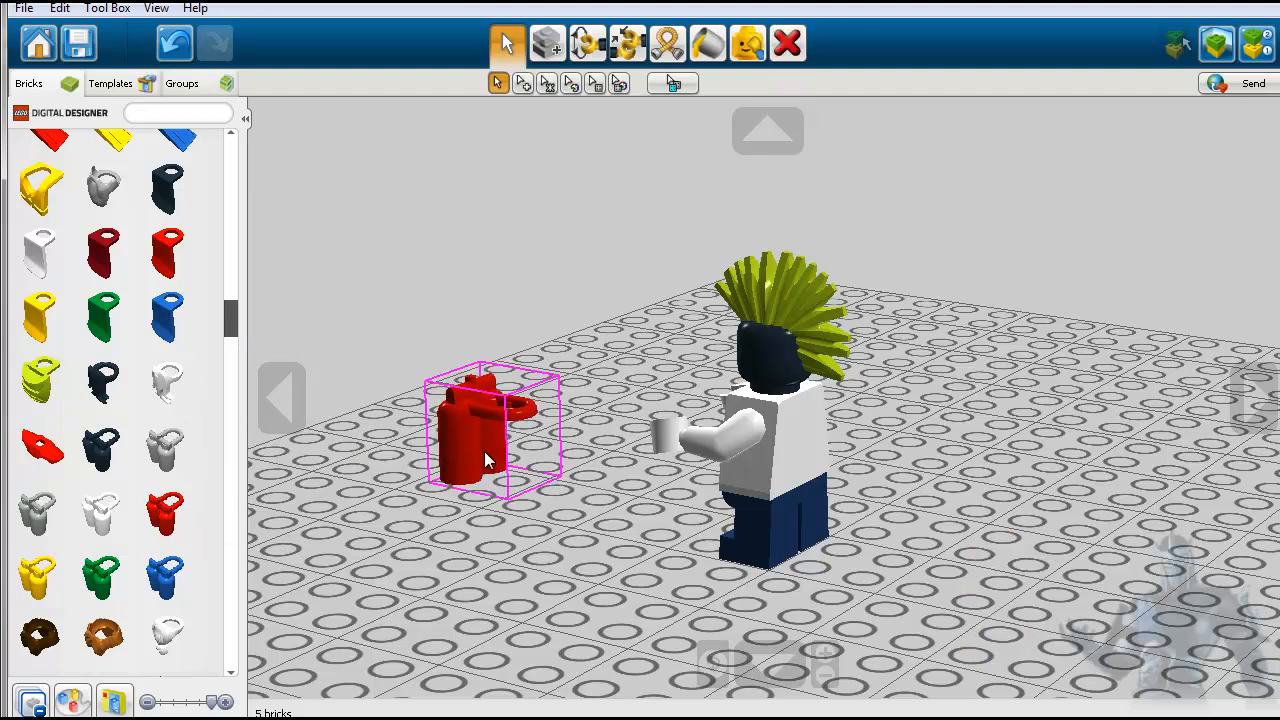
left_click_drag(464, 443, 423, 490)
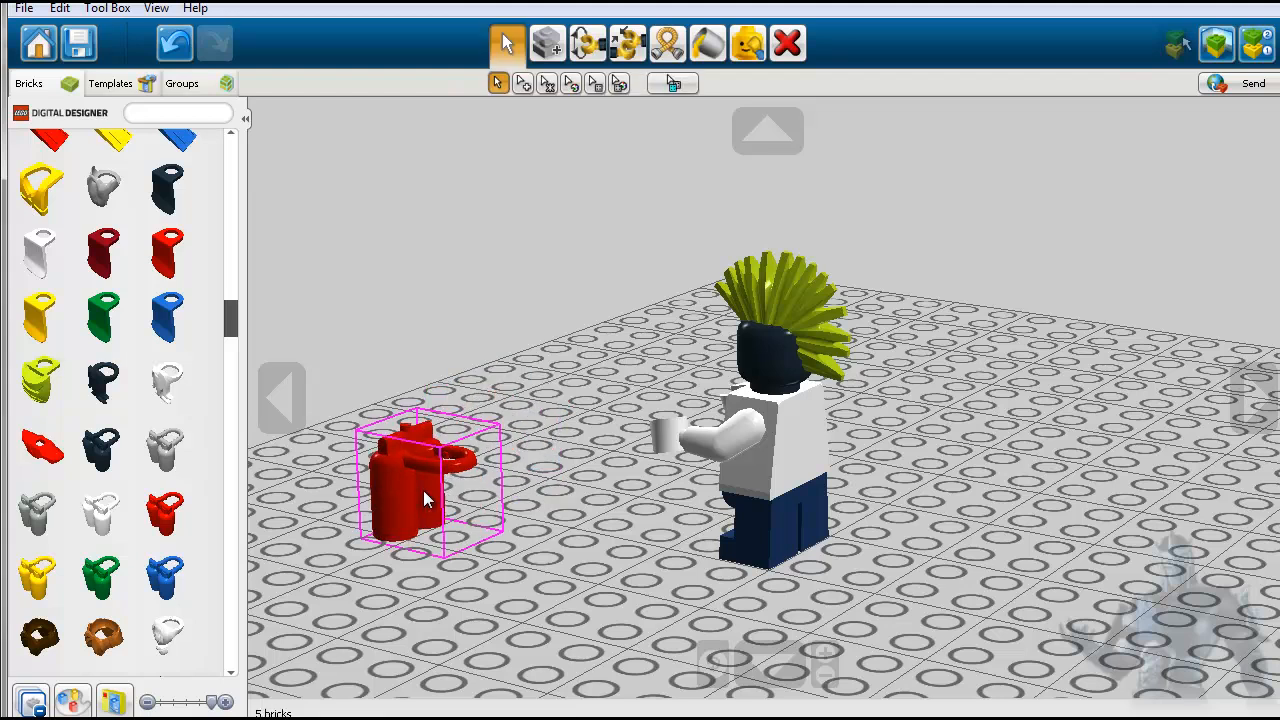
- Rotate the minifigure's left hand to 72.37 degrees with the Hinge tool
left_click(588, 44)
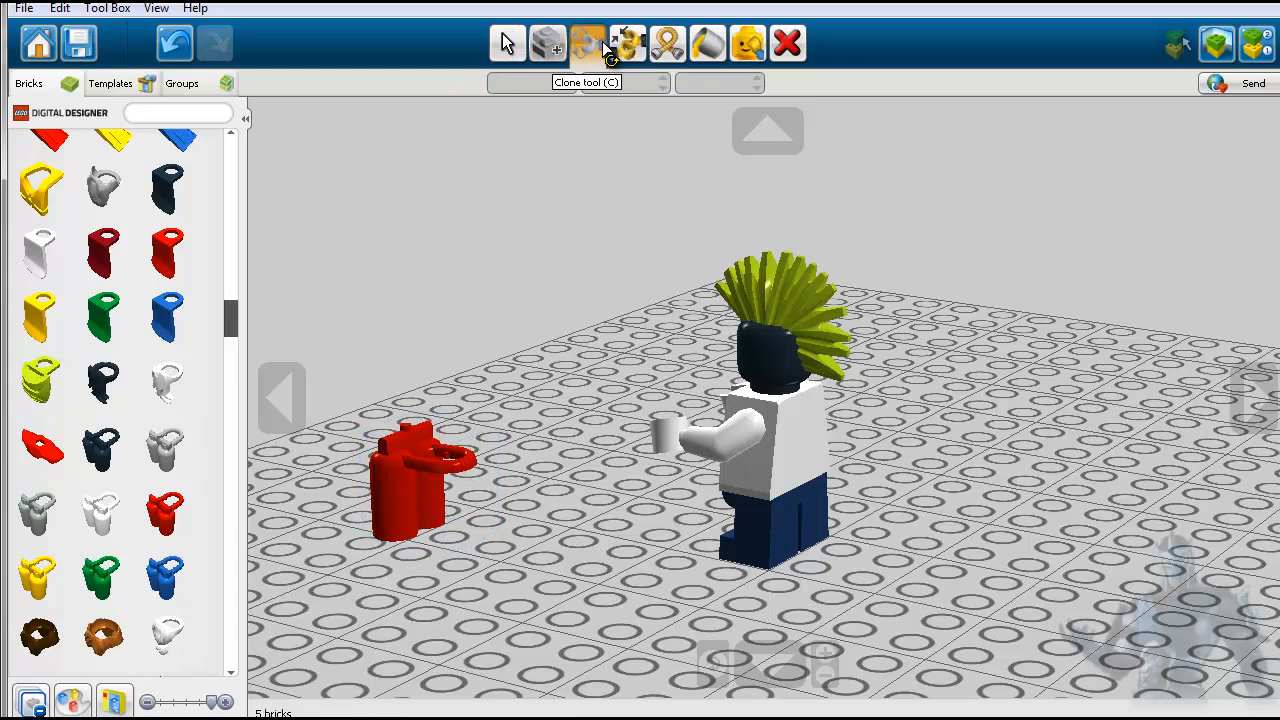
left_click(1252, 395)
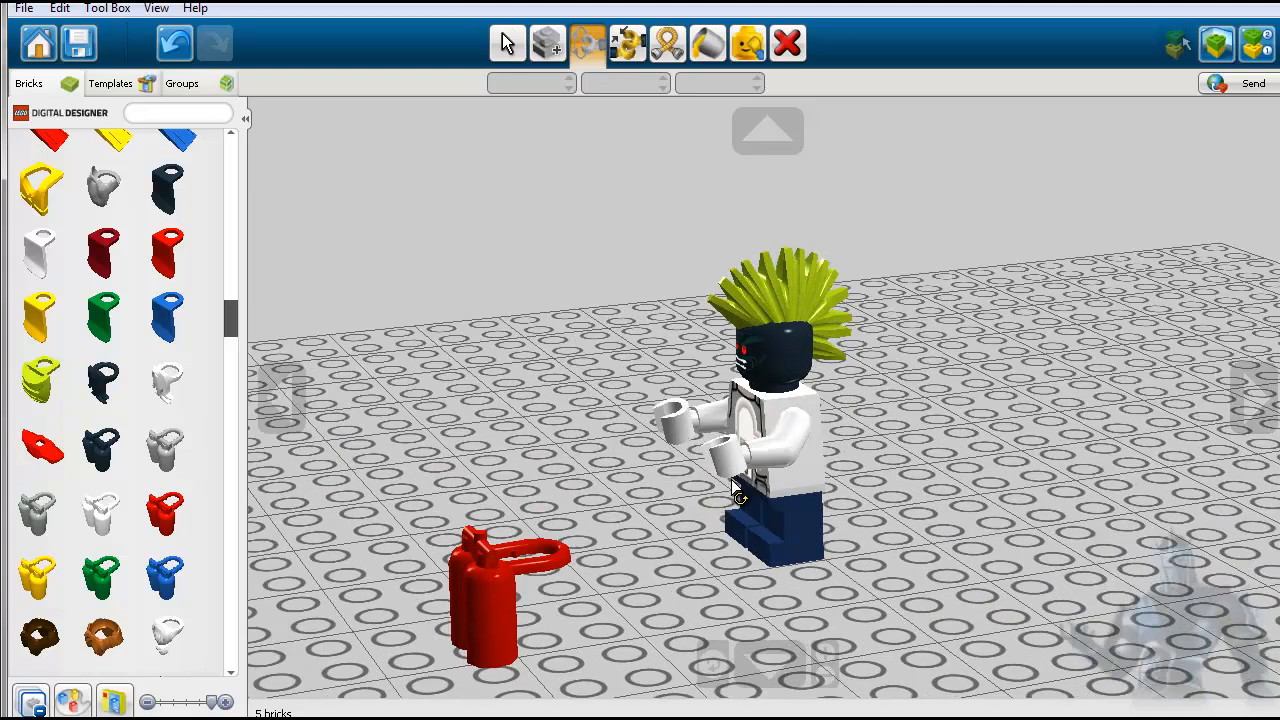
left_click(713, 665)
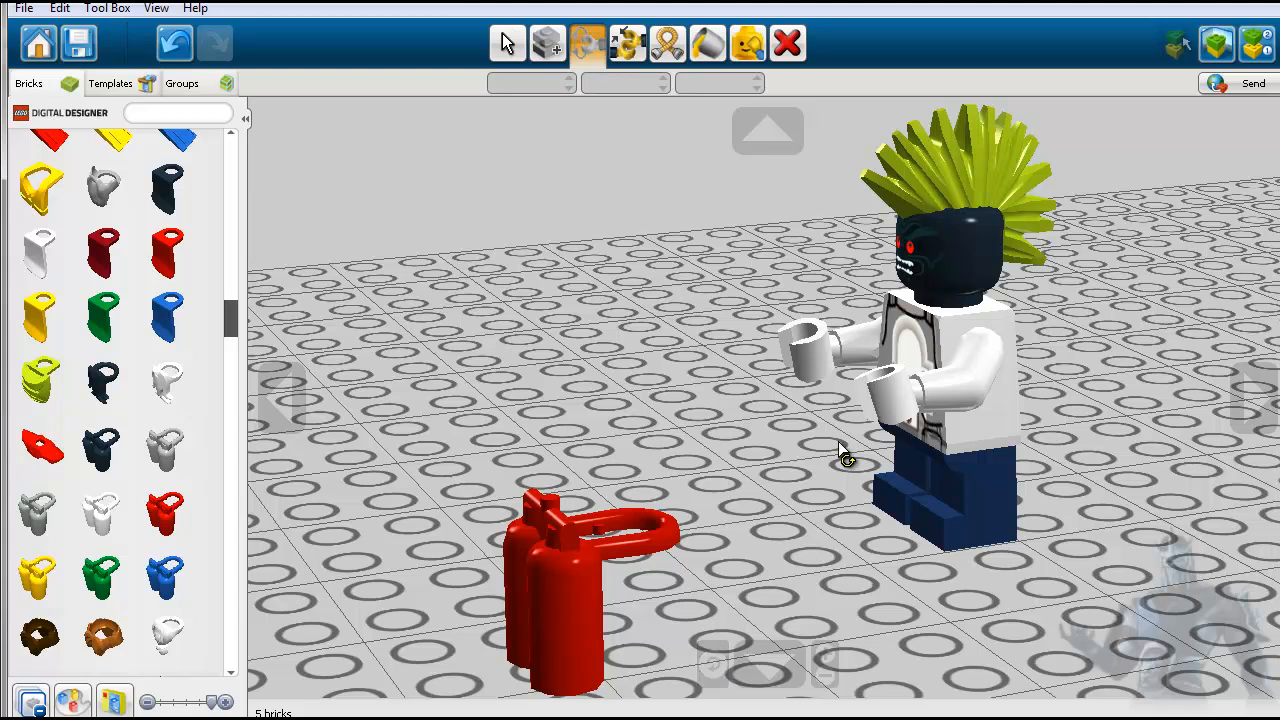
left_click(886, 400)
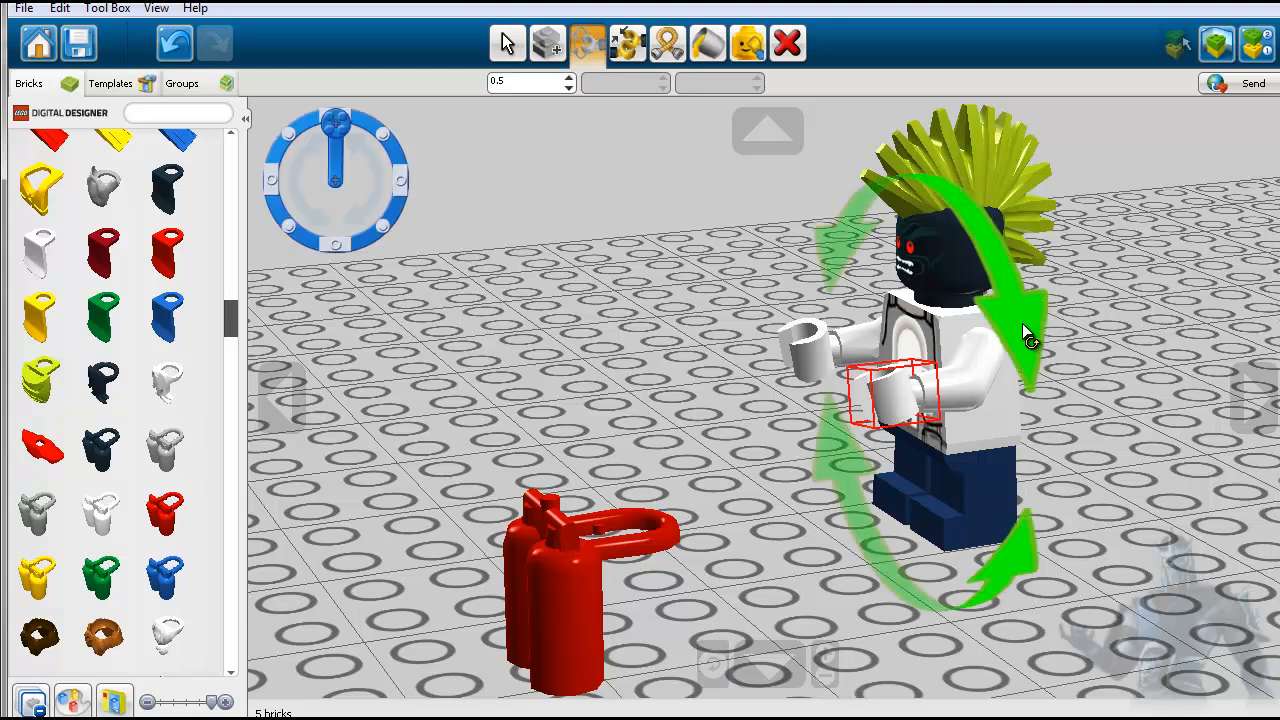
left_click_drag(1026, 343, 992, 645)
mouse_move(380, 177)
left_mouse_down()
mouse_move(390, 208)
mouse_move(374, 234)
mouse_move(402, 193)
mouse_move(392, 158)
mouse_move(403, 170)
left_mouse_up()
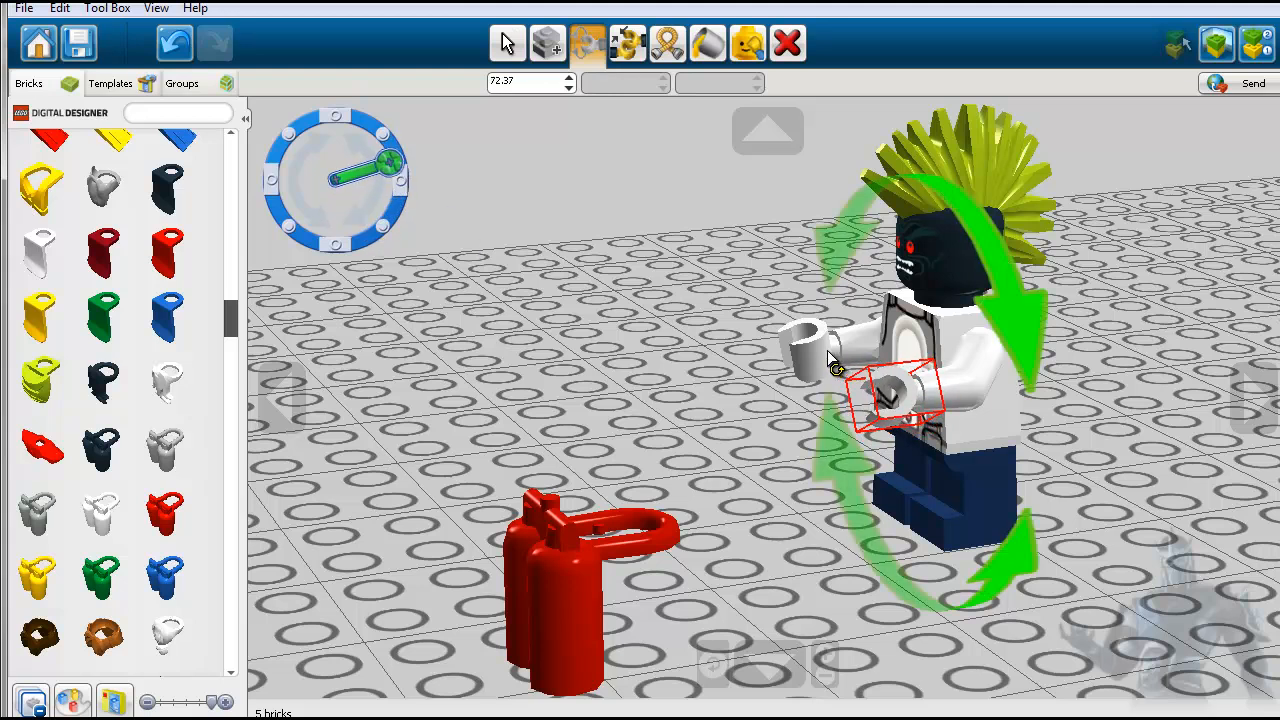
left_click(505, 43)
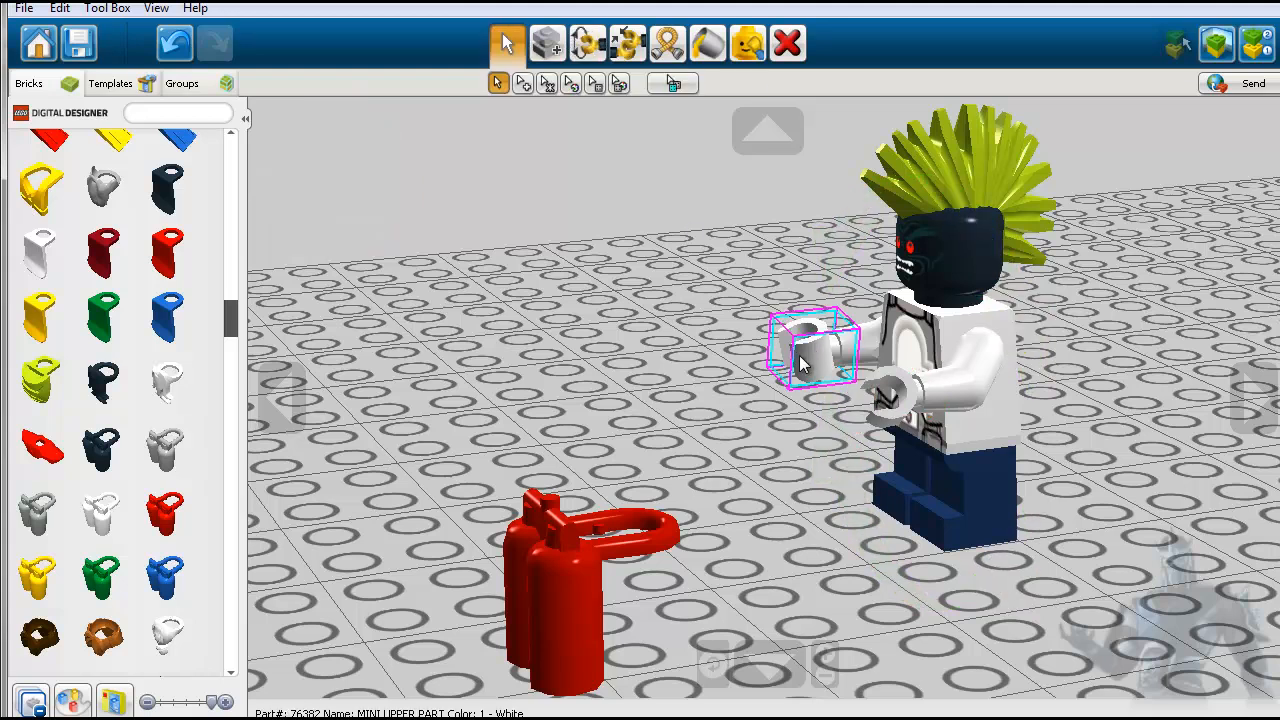
- Rotate the minifigure's right hand to -47.24 degrees with the Hinge tool
left_click(800, 365)
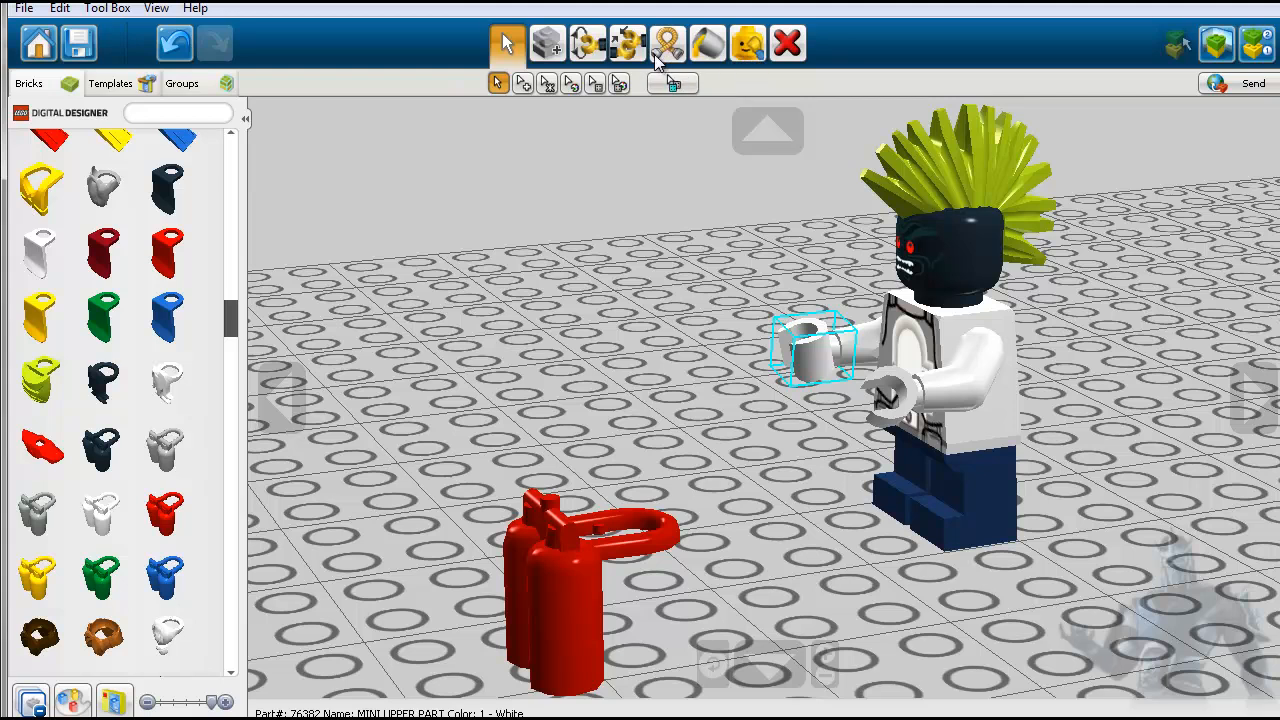
left_click(588, 43)
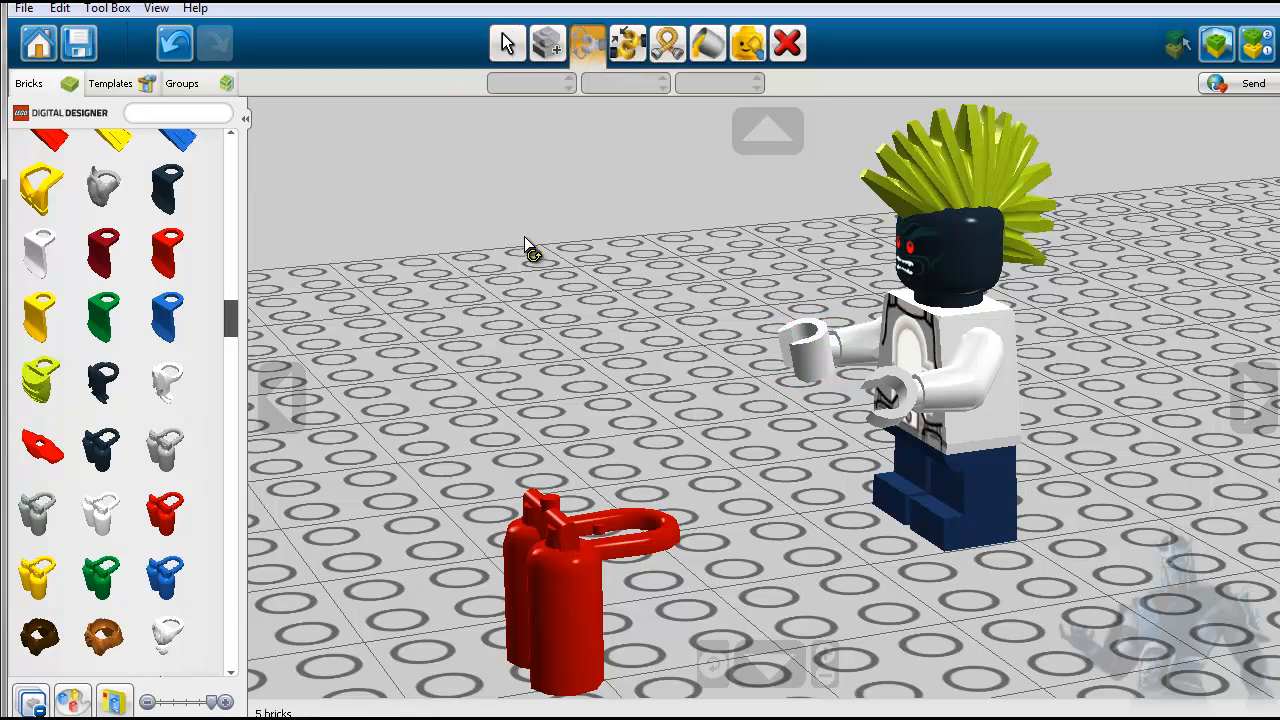
left_click(790, 364)
left_click_drag(931, 271, 746, 158)
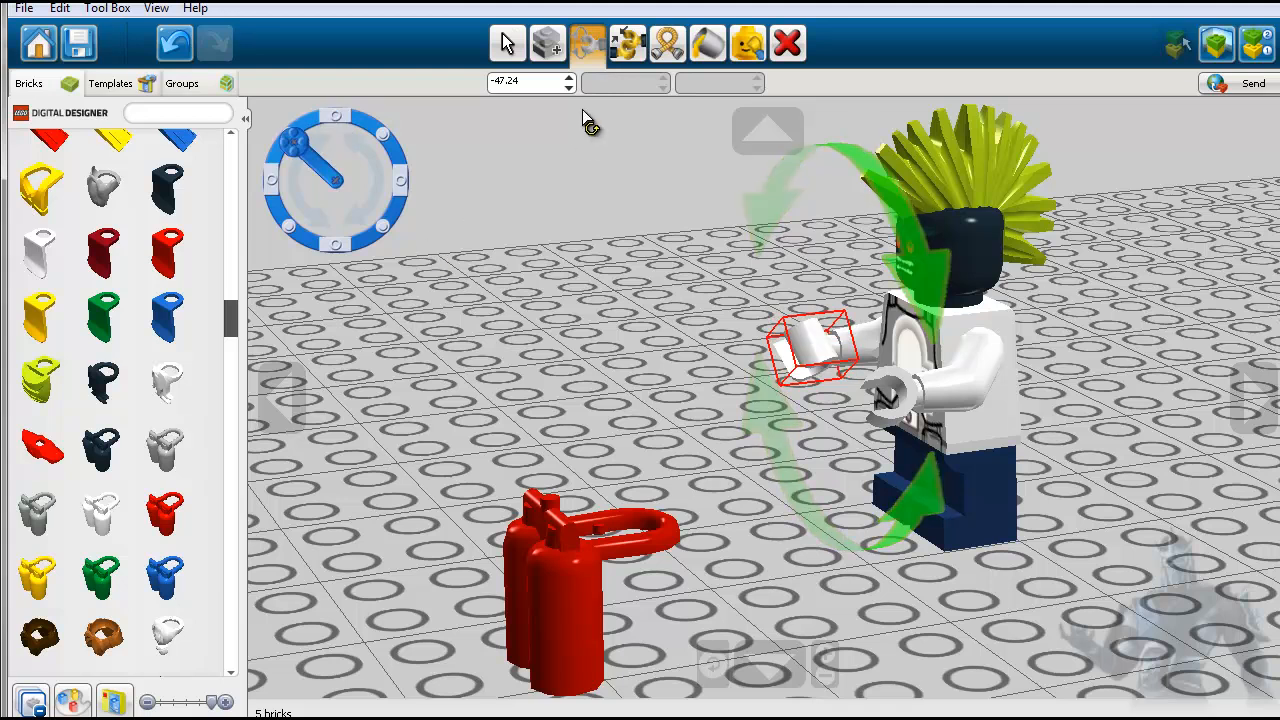
left_click(505, 43)
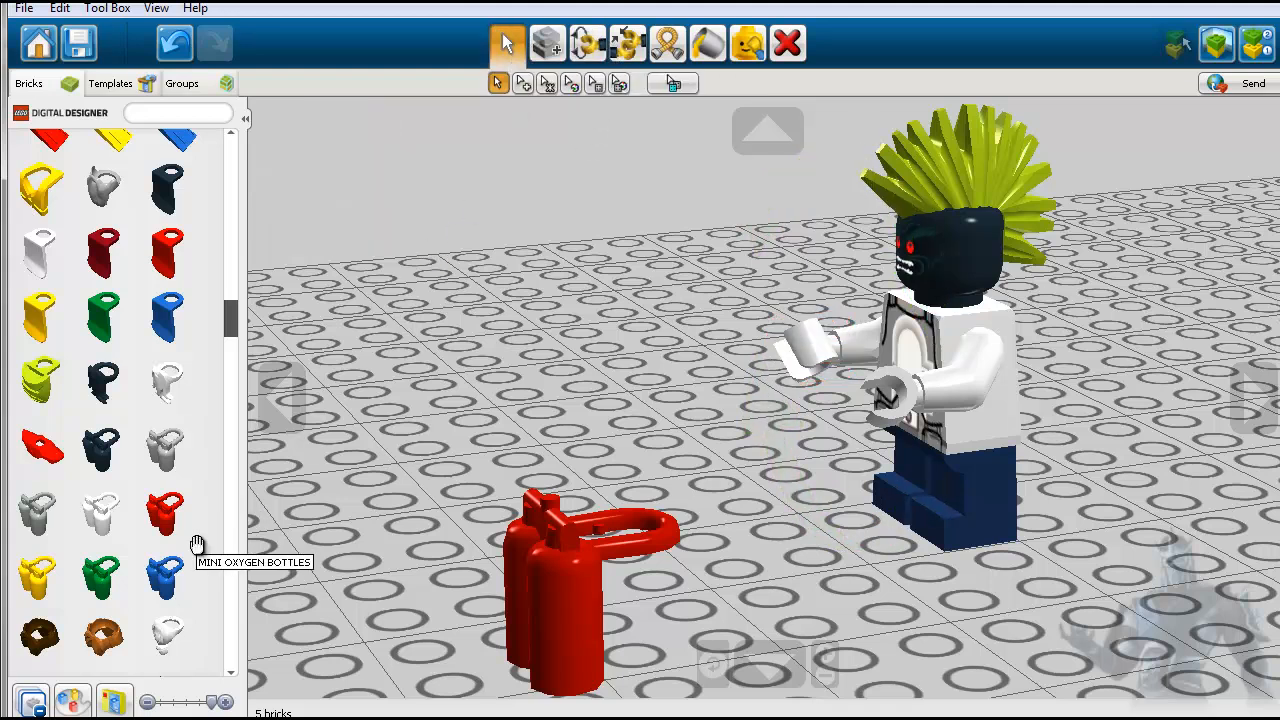
- Find the brown KNAPSACK among the body accessories, attach it to the minifigure's right hand and move it off beside the figure
scroll(197, 545, "down", 6)
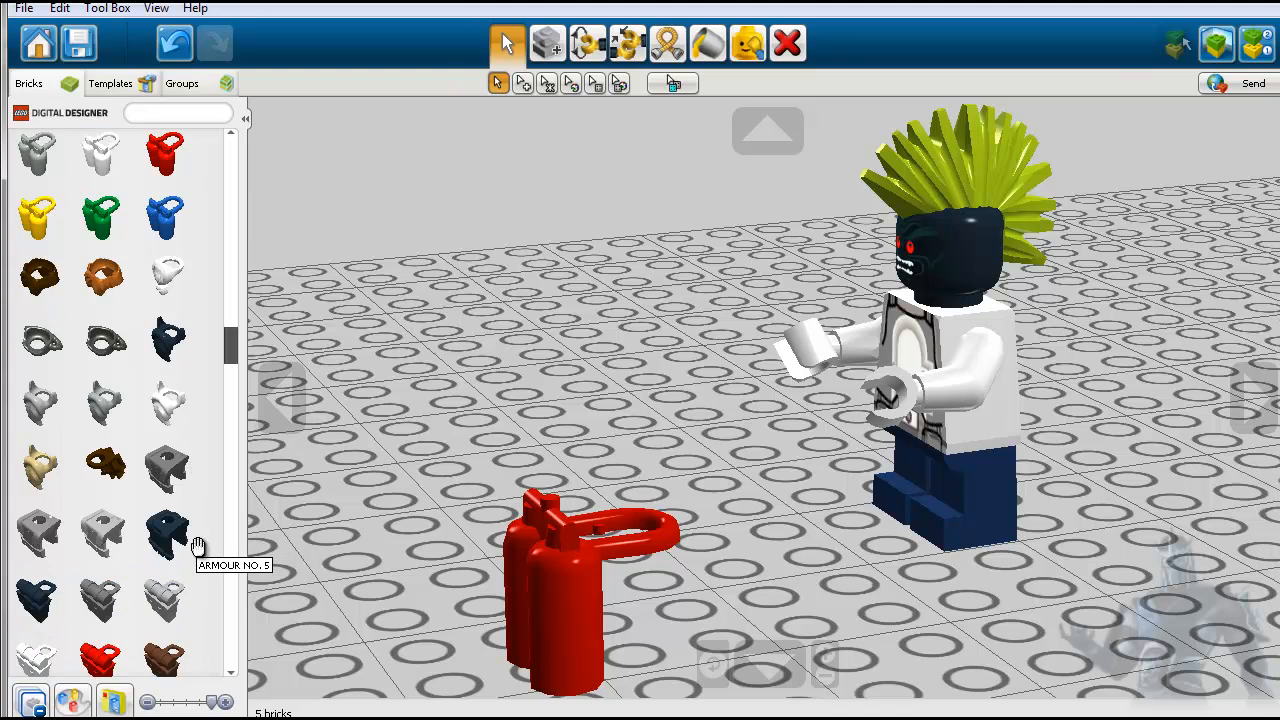
scroll(197, 545, "down", 2)
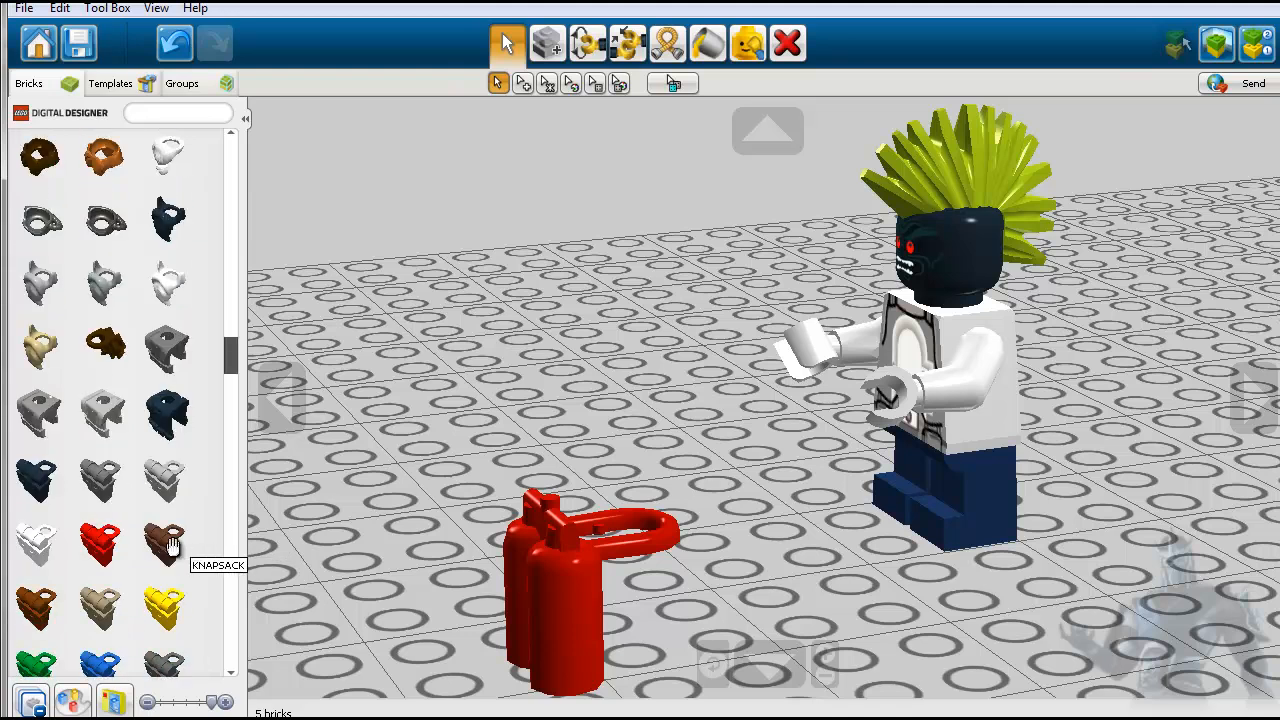
left_click(170, 545)
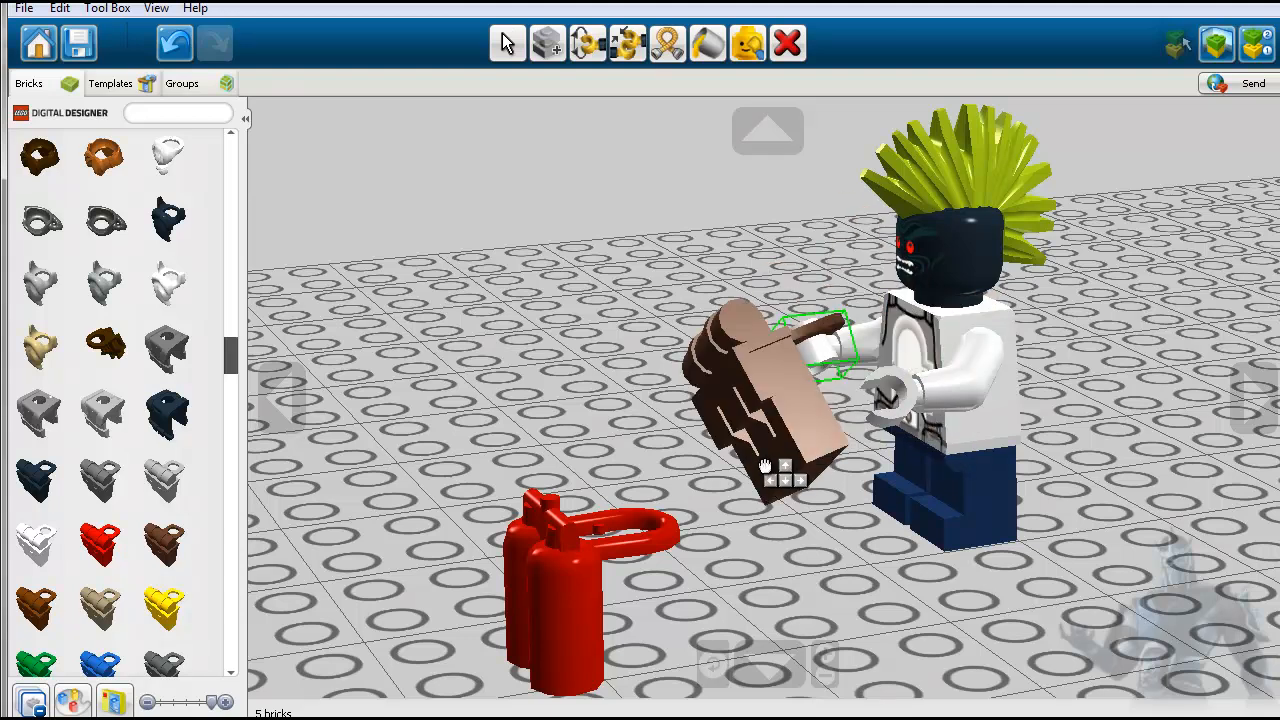
left_click(780, 440)
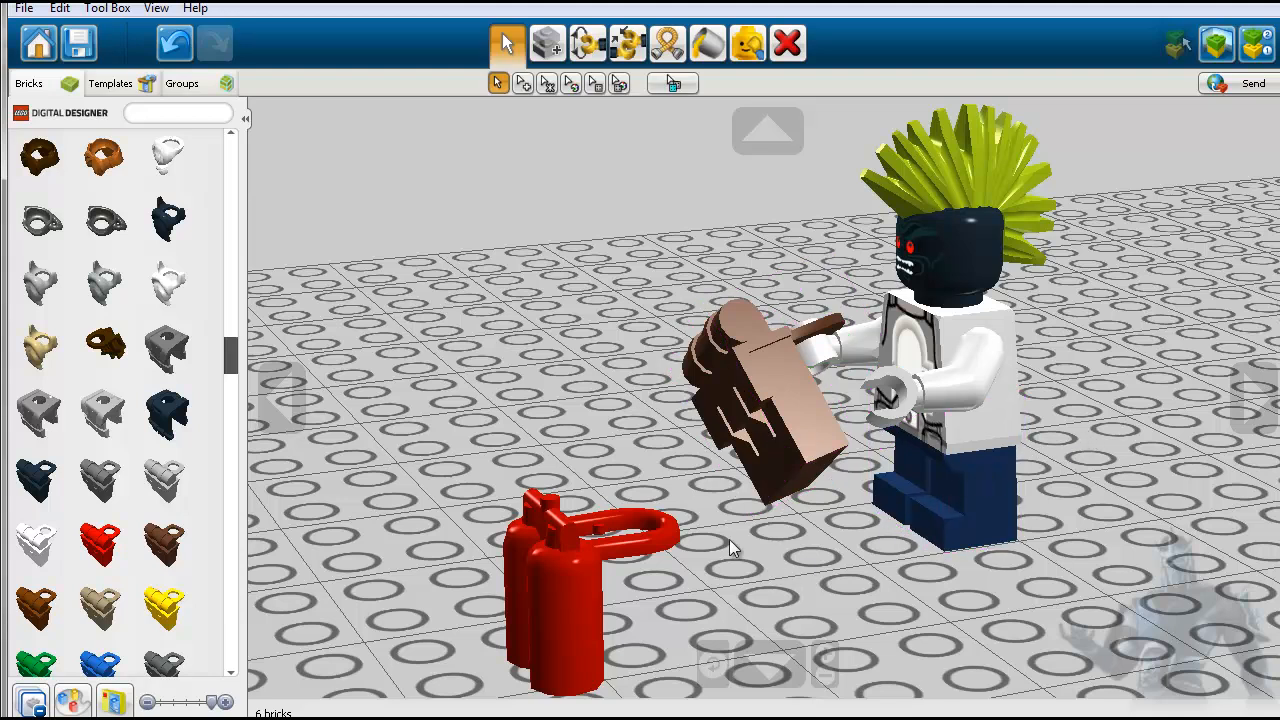
left_click(742, 428)
left_click_drag(742, 428, 567, 311)
left_click(612, 378)
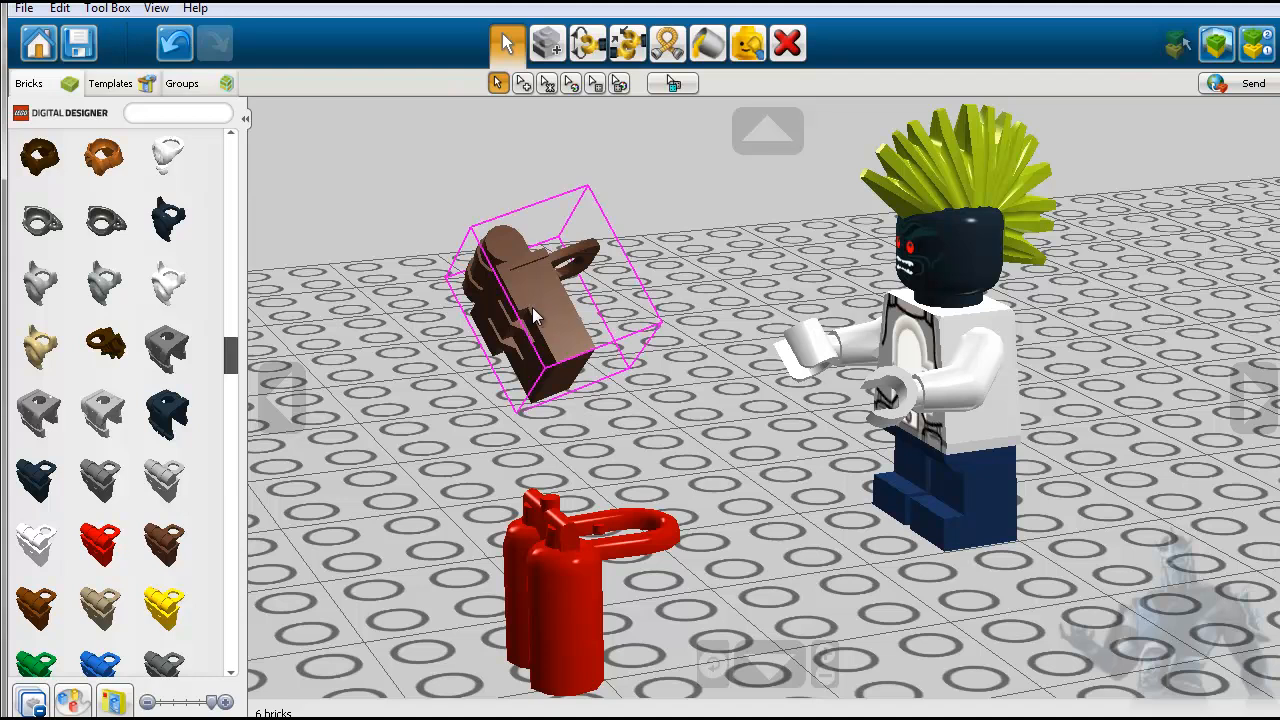
- Find the red MINI ARMOUR and place it between the knapsack and the minifigure
scroll(194, 586, "down", 6)
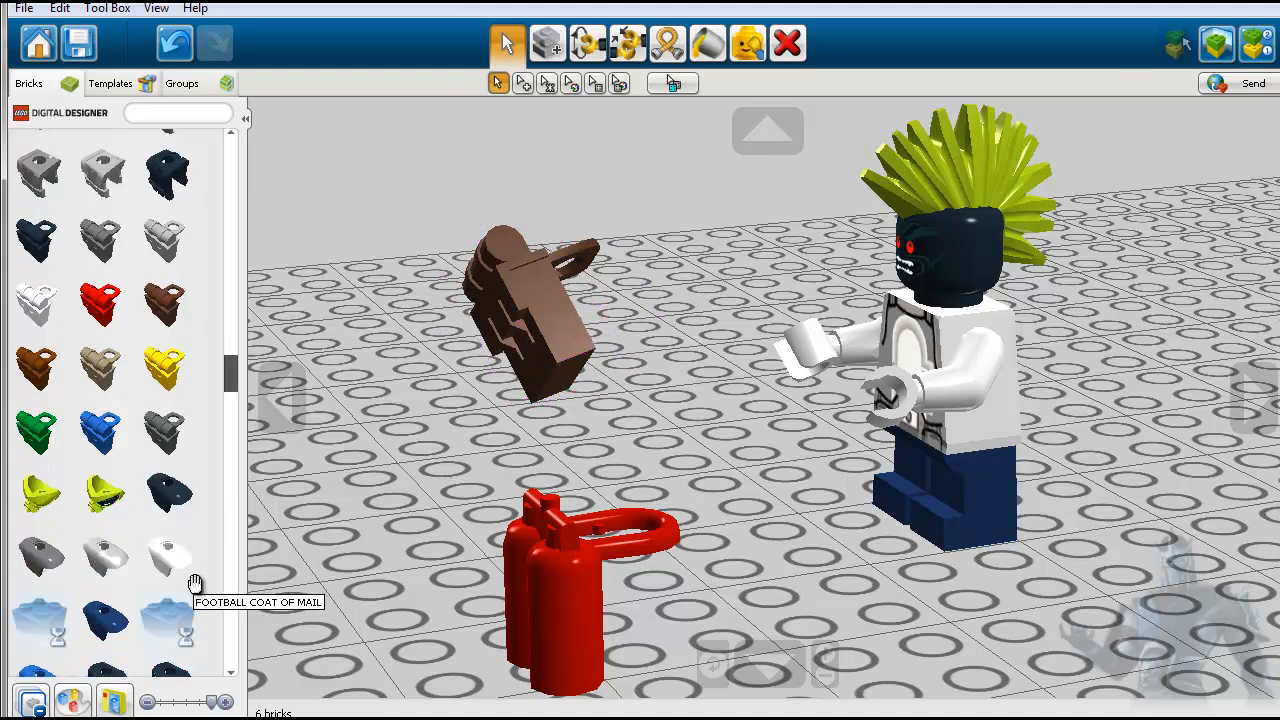
scroll(198, 586, "down", 1)
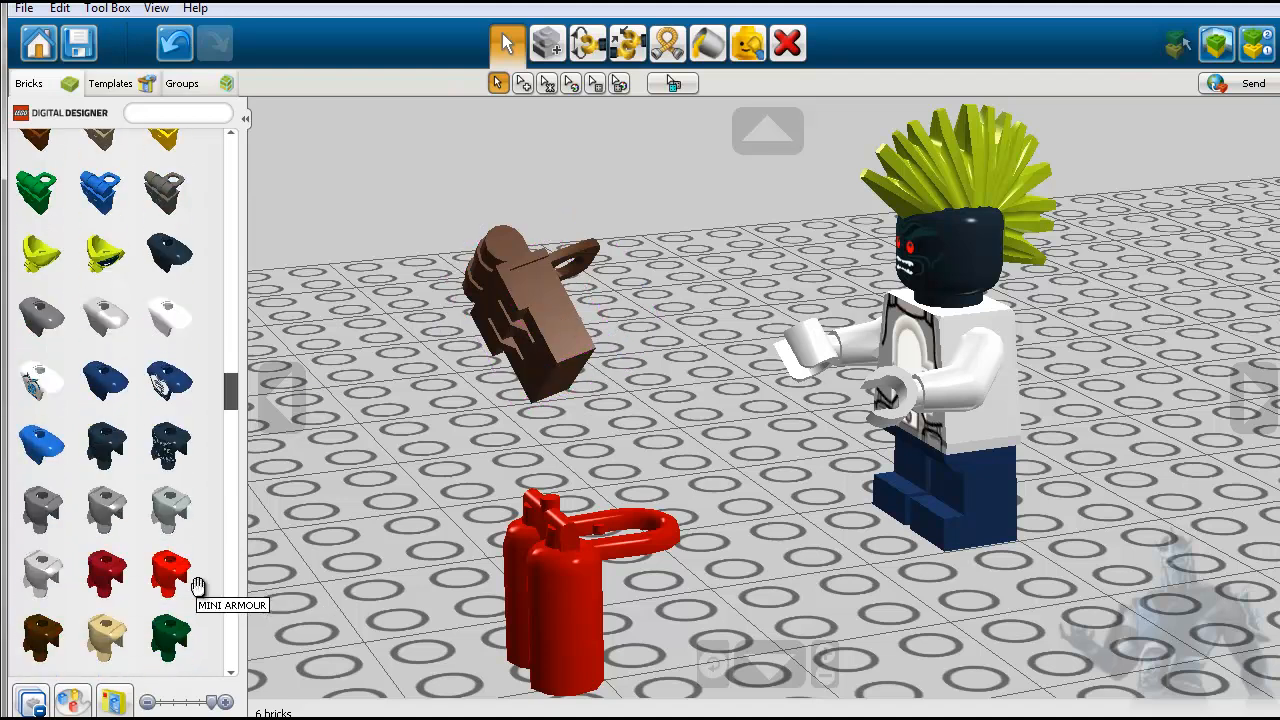
left_click(196, 585)
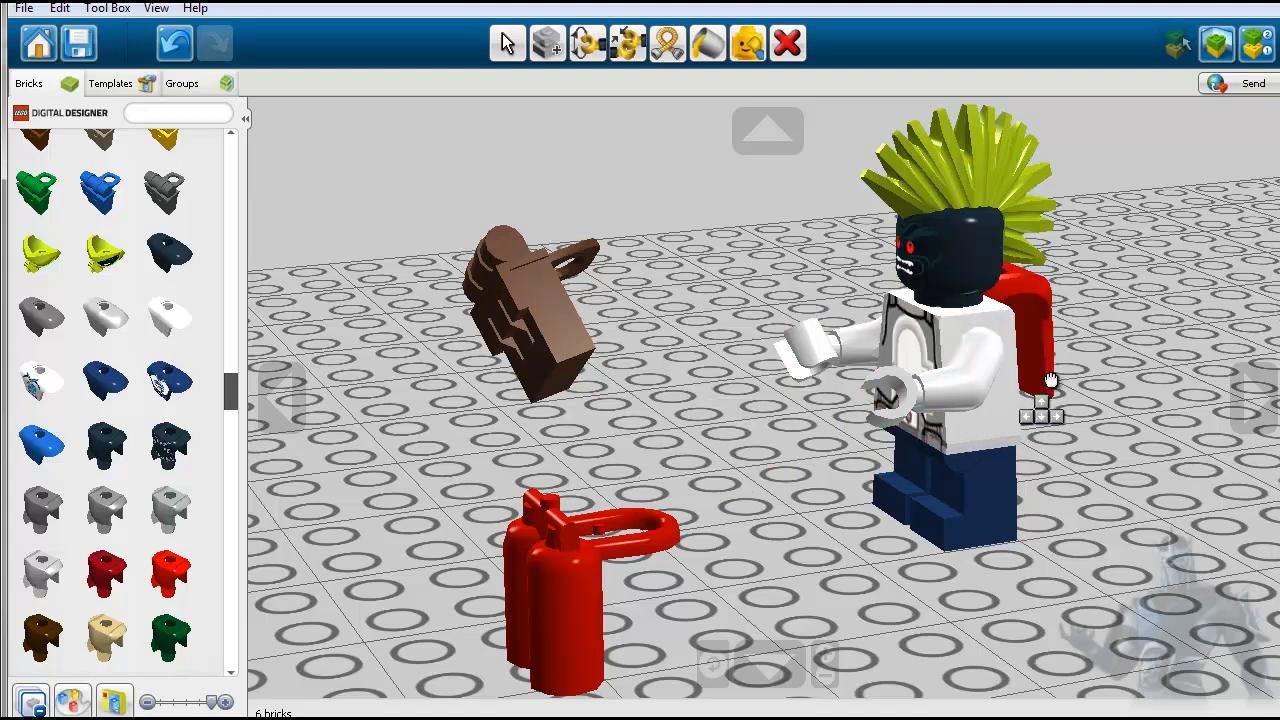
left_click(738, 303)
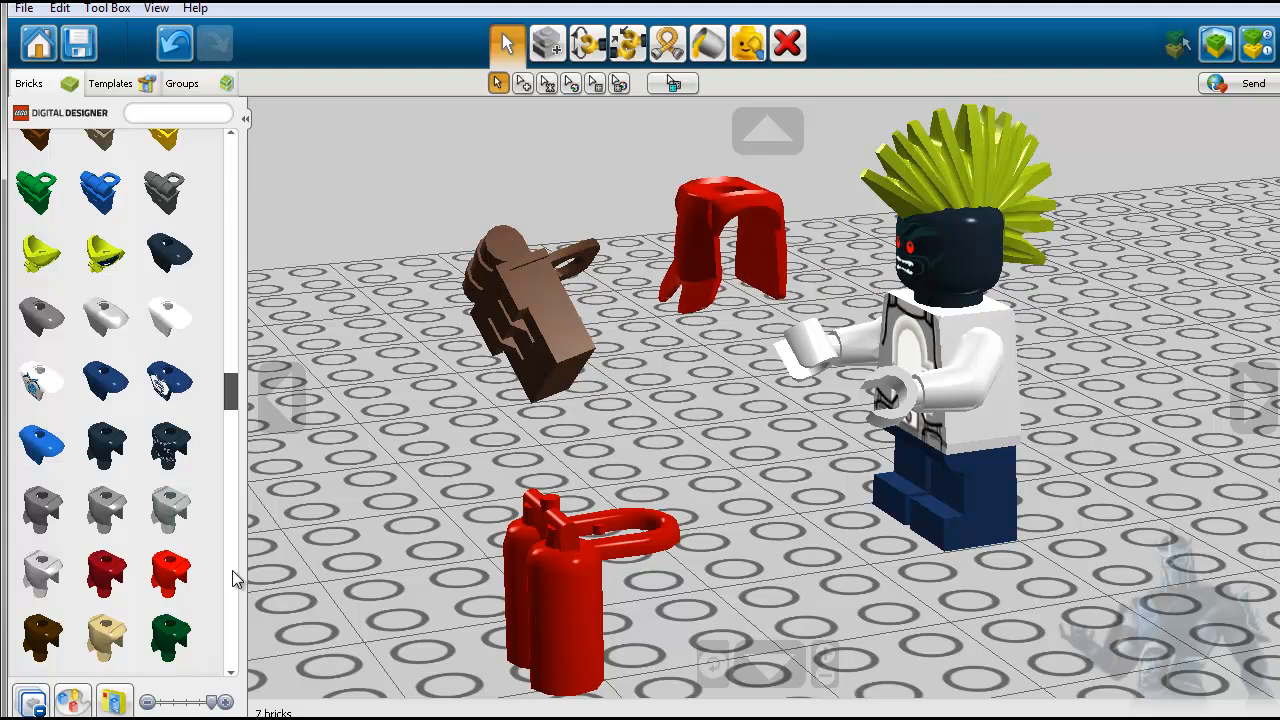
- Collapse all brick categories and expand the minifigure hand accessories category
scroll(190, 615, "down", 3)
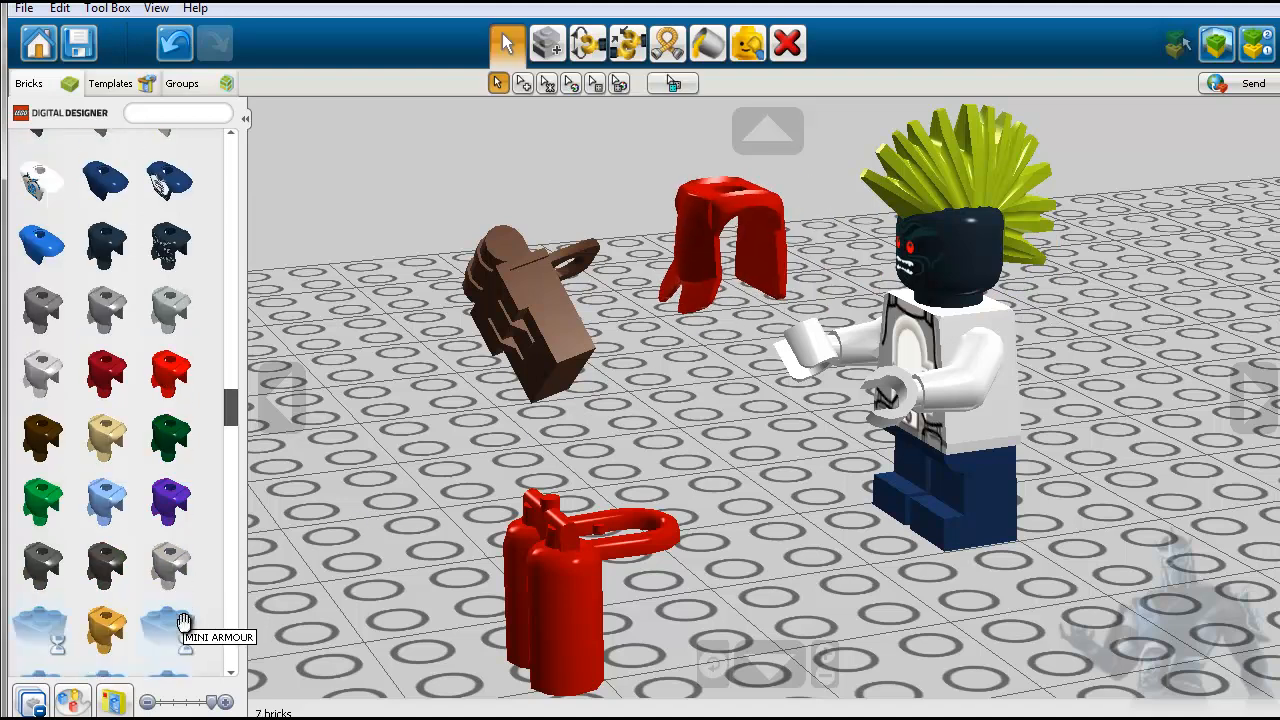
left_click(42, 697)
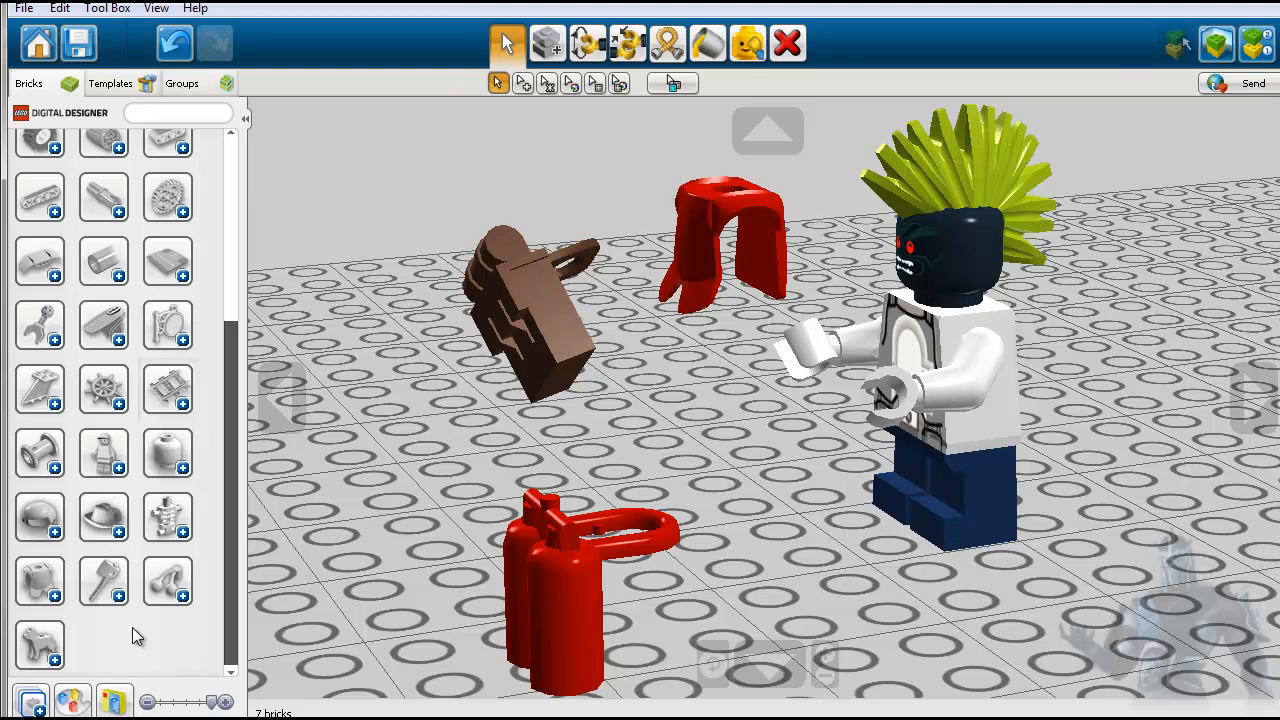
left_click(97, 589)
- Find the black blaster among the minifigure hand accessories and attach it to the minifigure's right hand
scroll(219, 590, "down", 5)
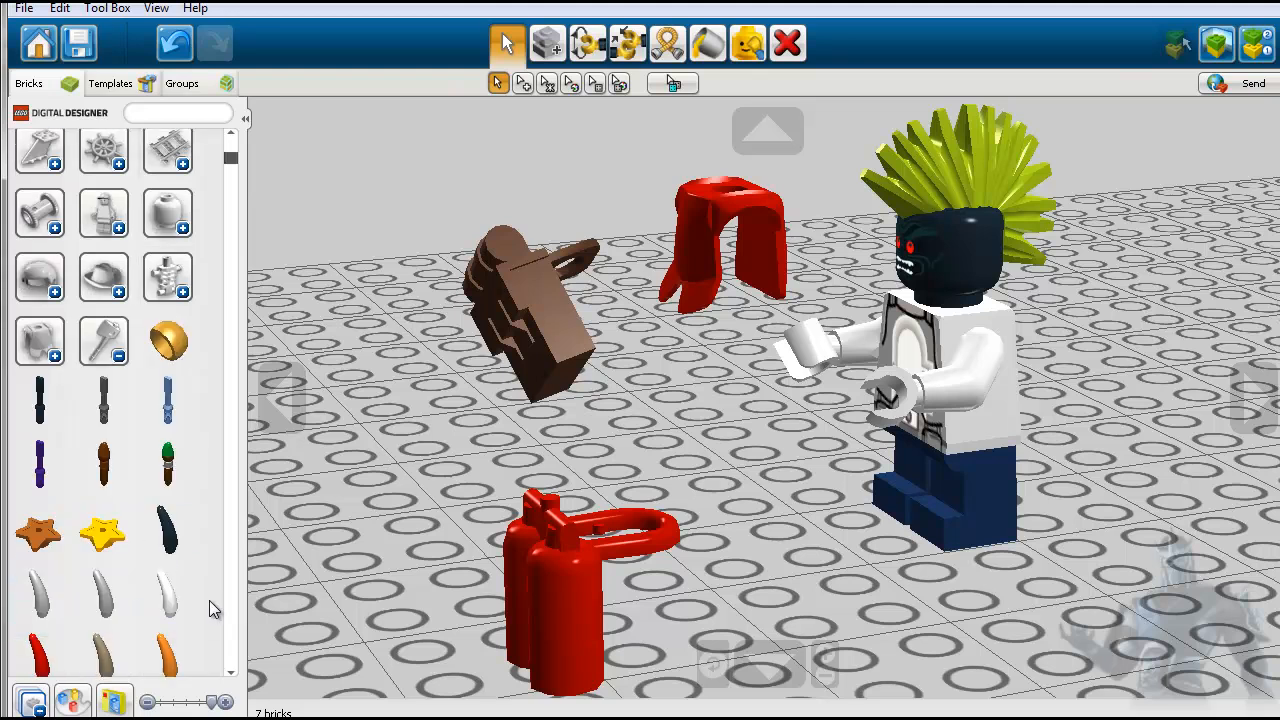
scroll(199, 616, "down", 2)
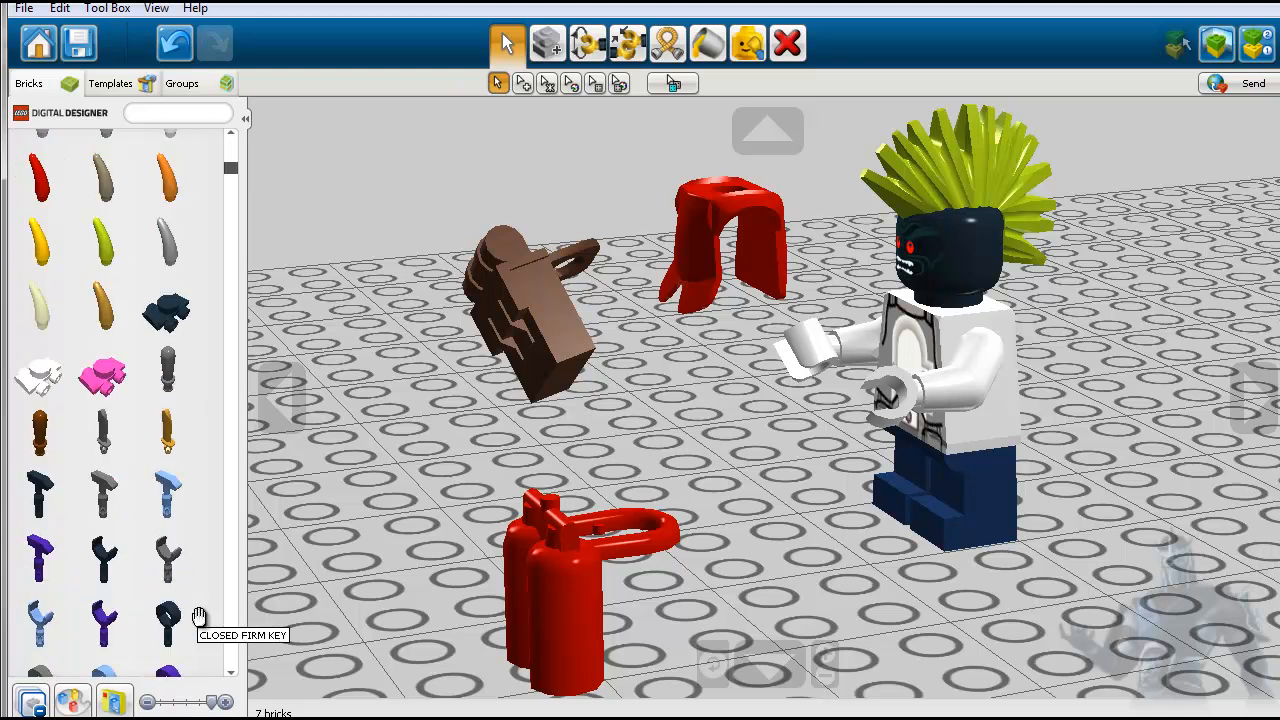
scroll(199, 616, "down", 4)
scroll(199, 616, "down", 6)
scroll(199, 616, "down", 5)
scroll(199, 616, "down", 3)
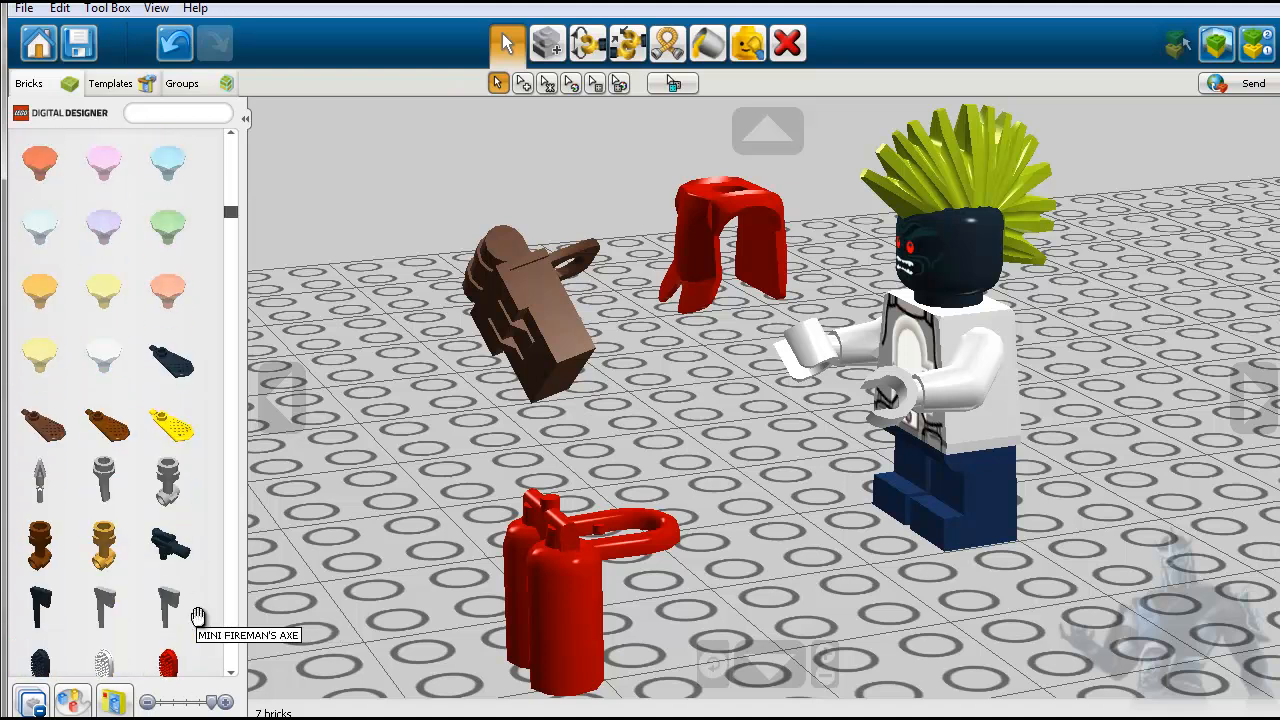
left_click(170, 546)
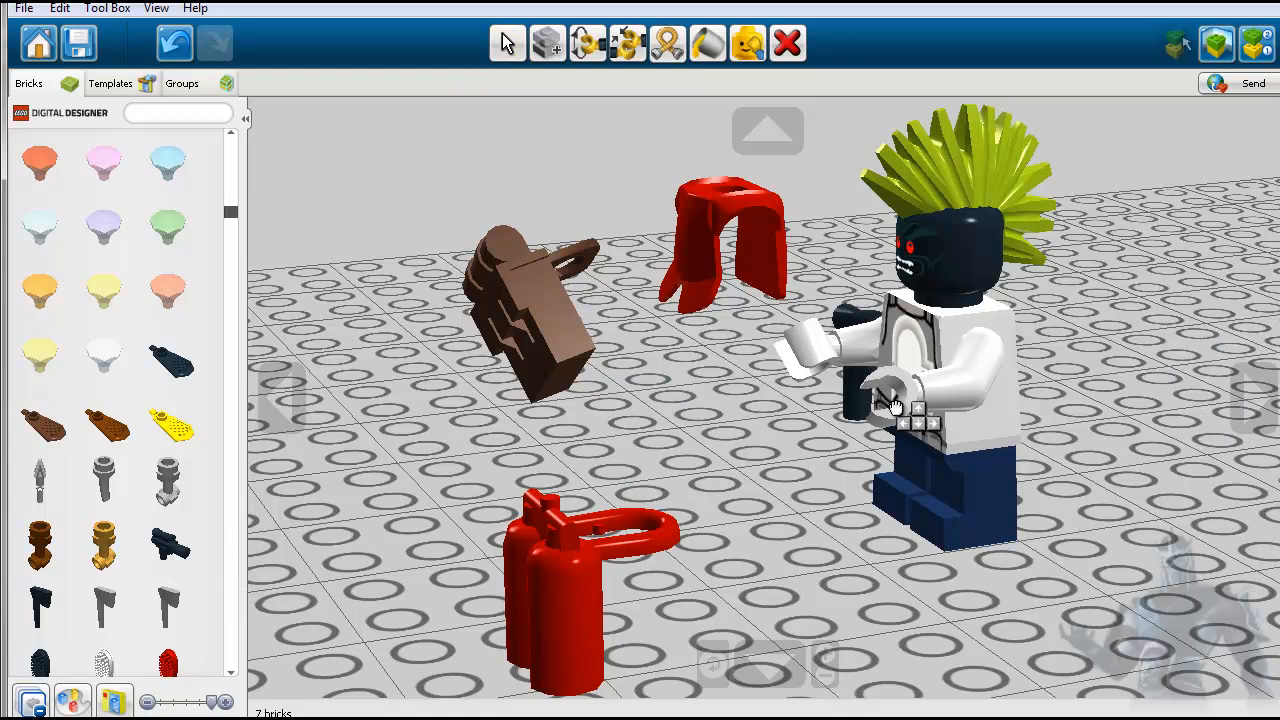
left_click(820, 383)
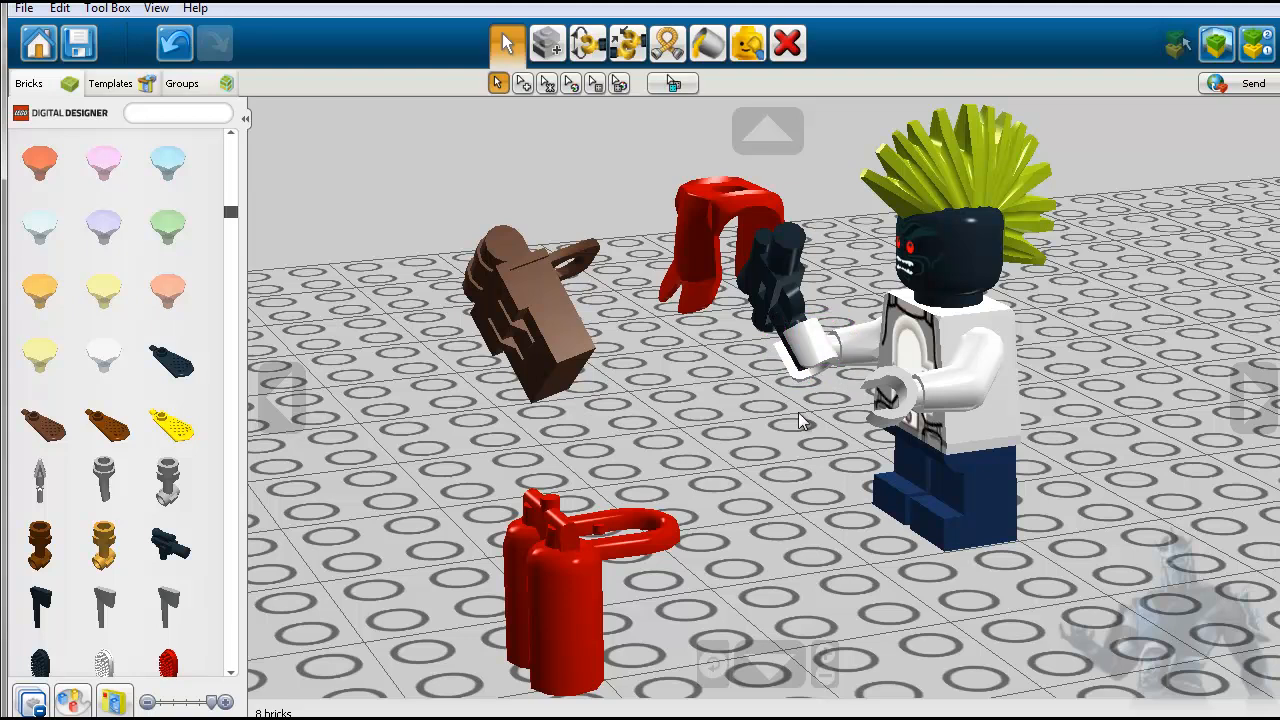
- Place the grey MINI FIREMAN'S AXE beside the minifigure and try to fit it into the left hand
left_click(169, 611)
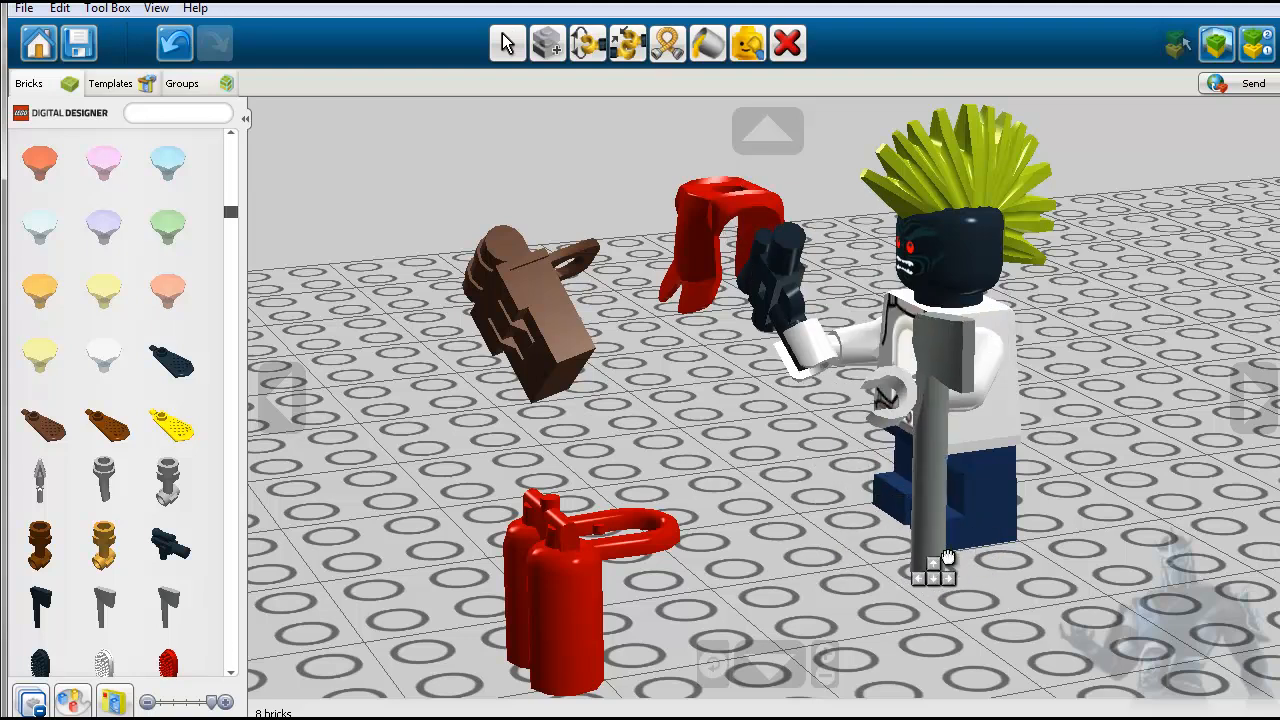
left_click(1250, 398)
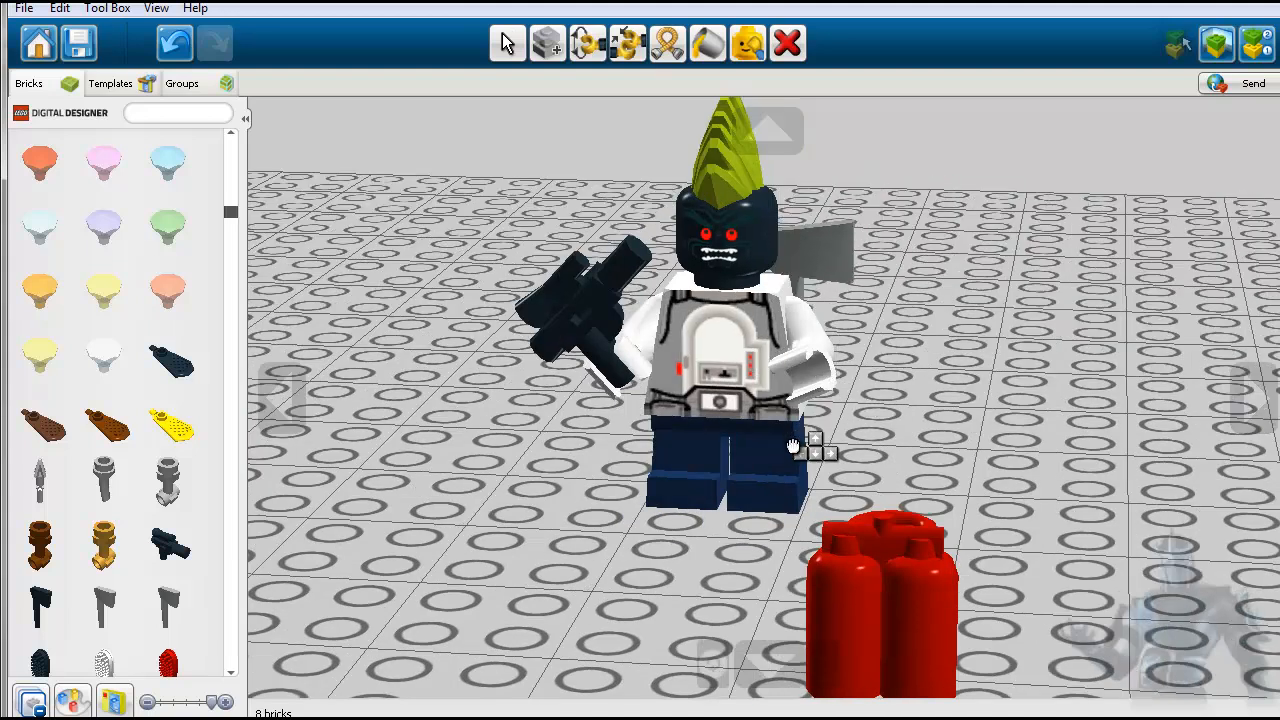
left_click(887, 425)
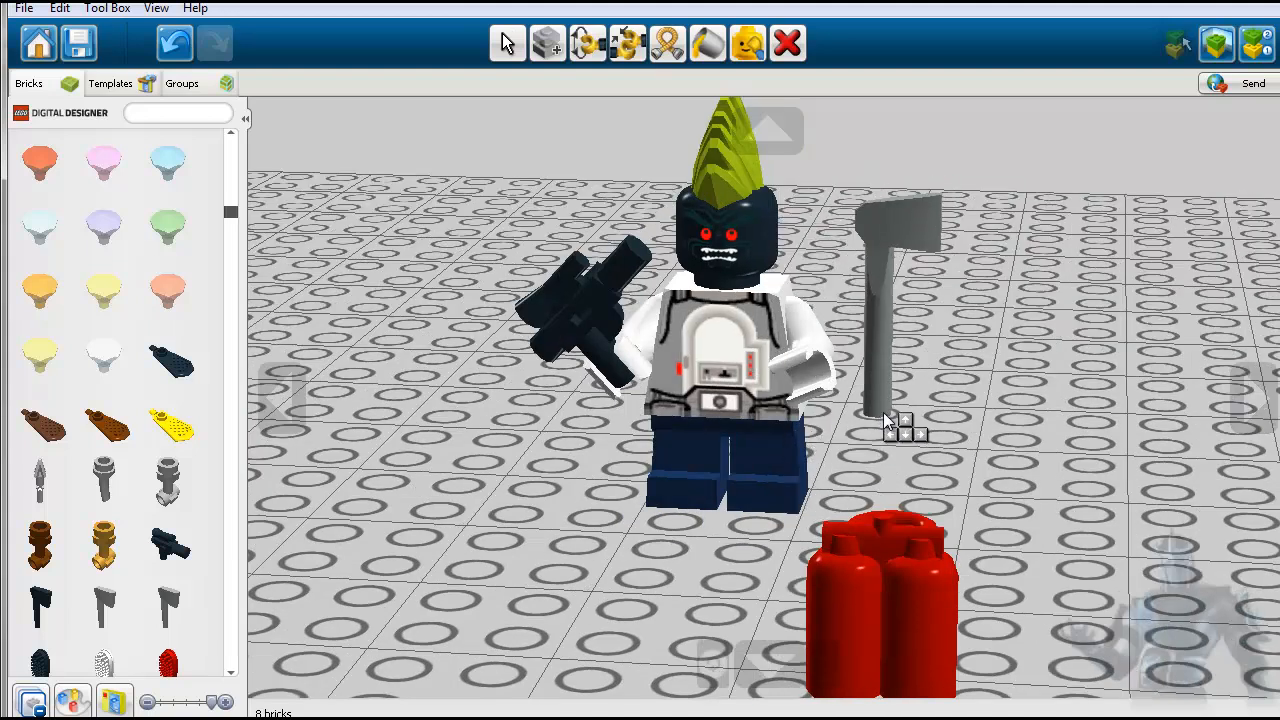
left_click(895, 280)
left_click(811, 367)
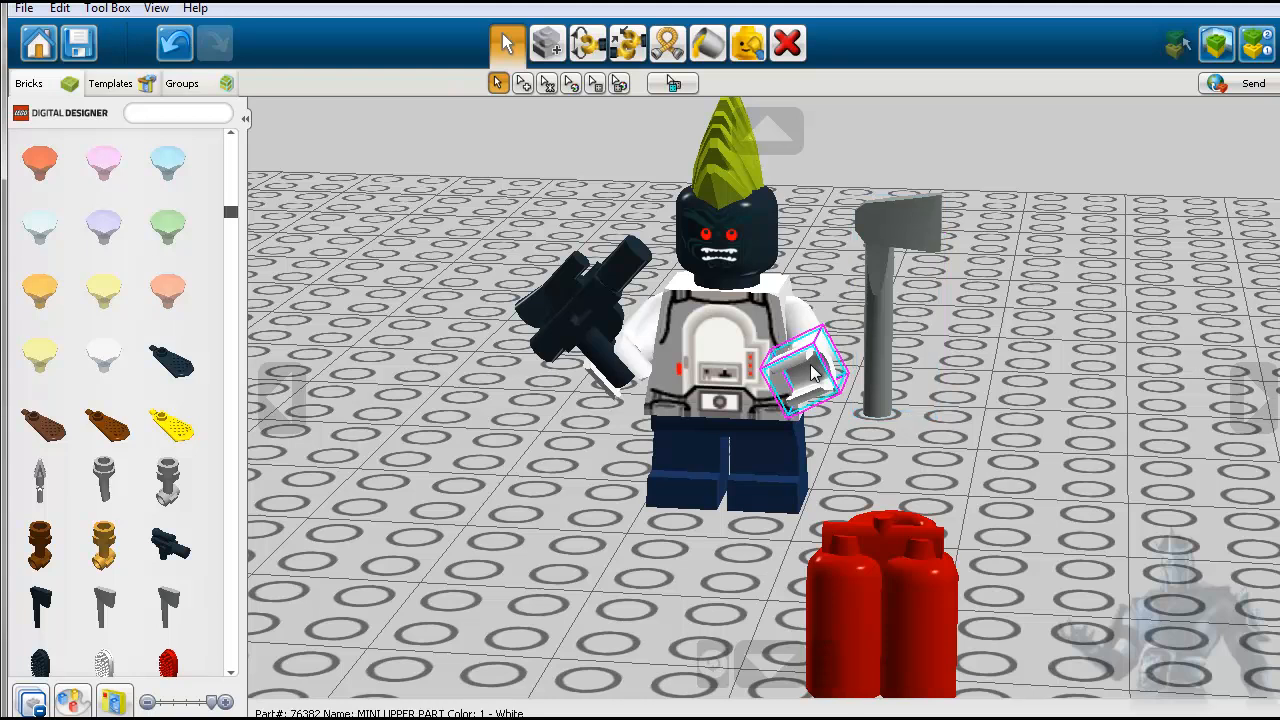
left_click_drag(872, 346, 865, 356)
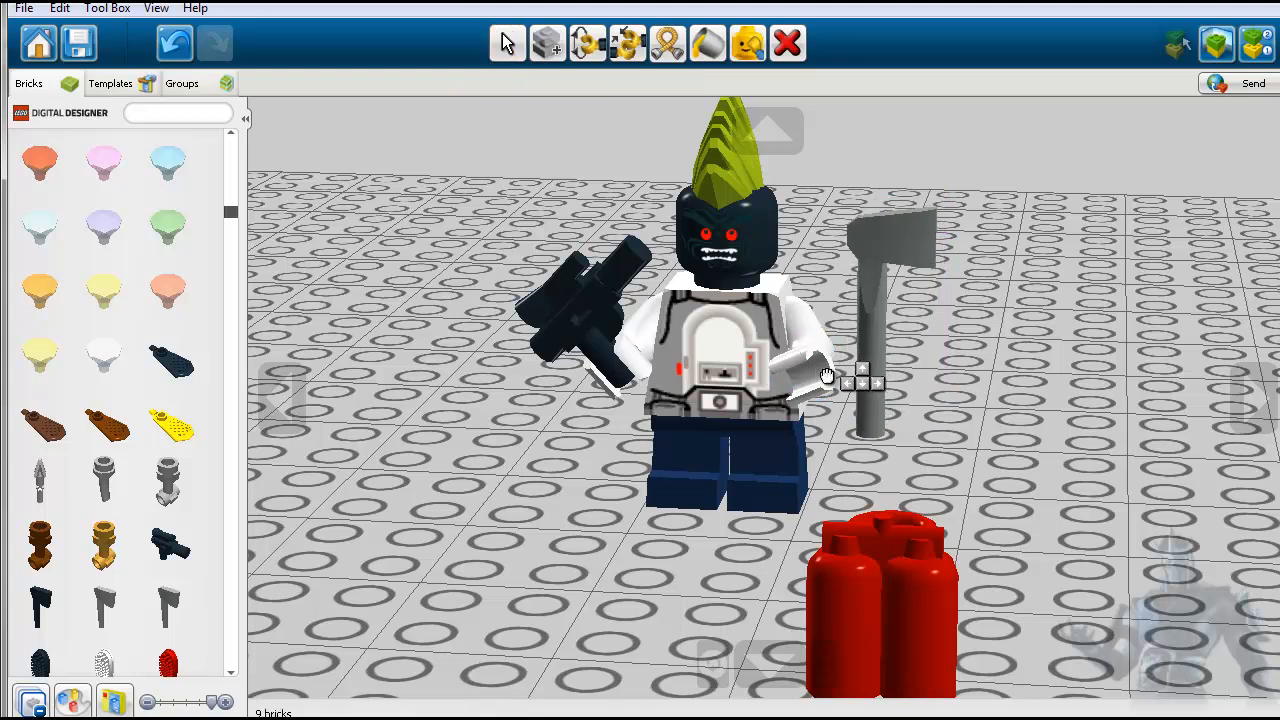
left_click(857, 355)
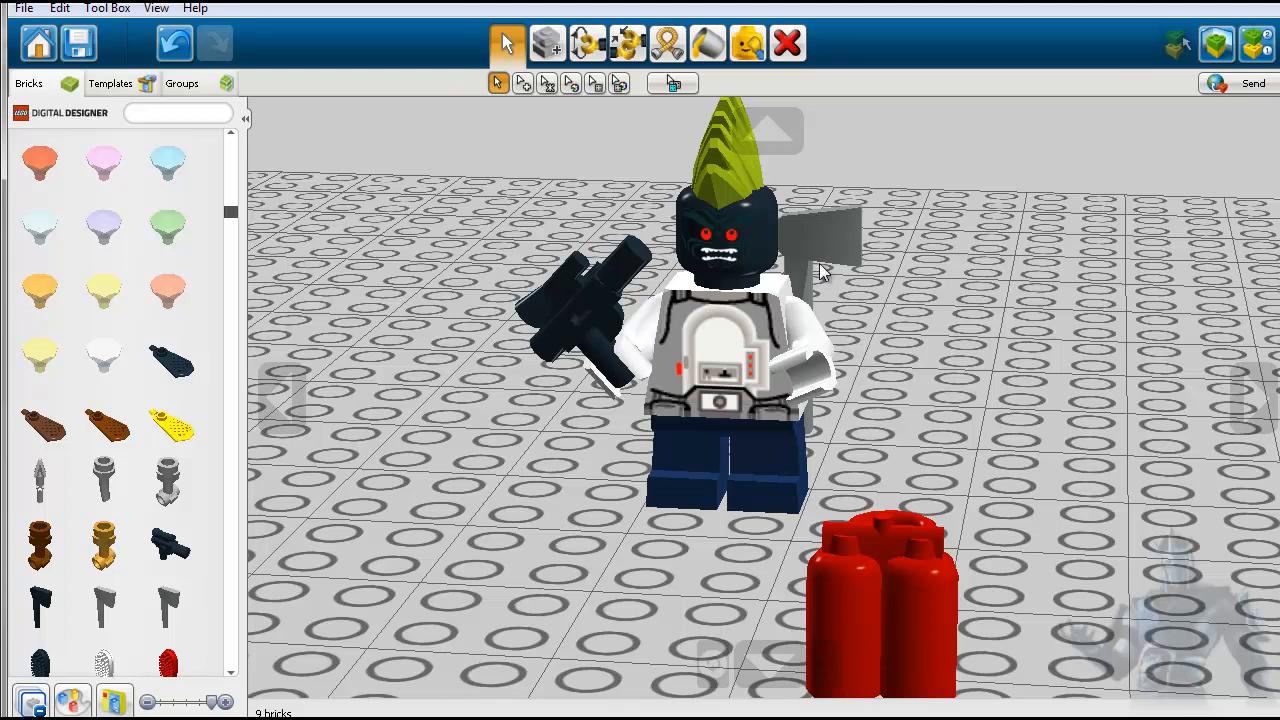
- Move the minifigure's torso back behind the head, reposition the axe, and refit the torso between the head and legs
left_click(804, 372)
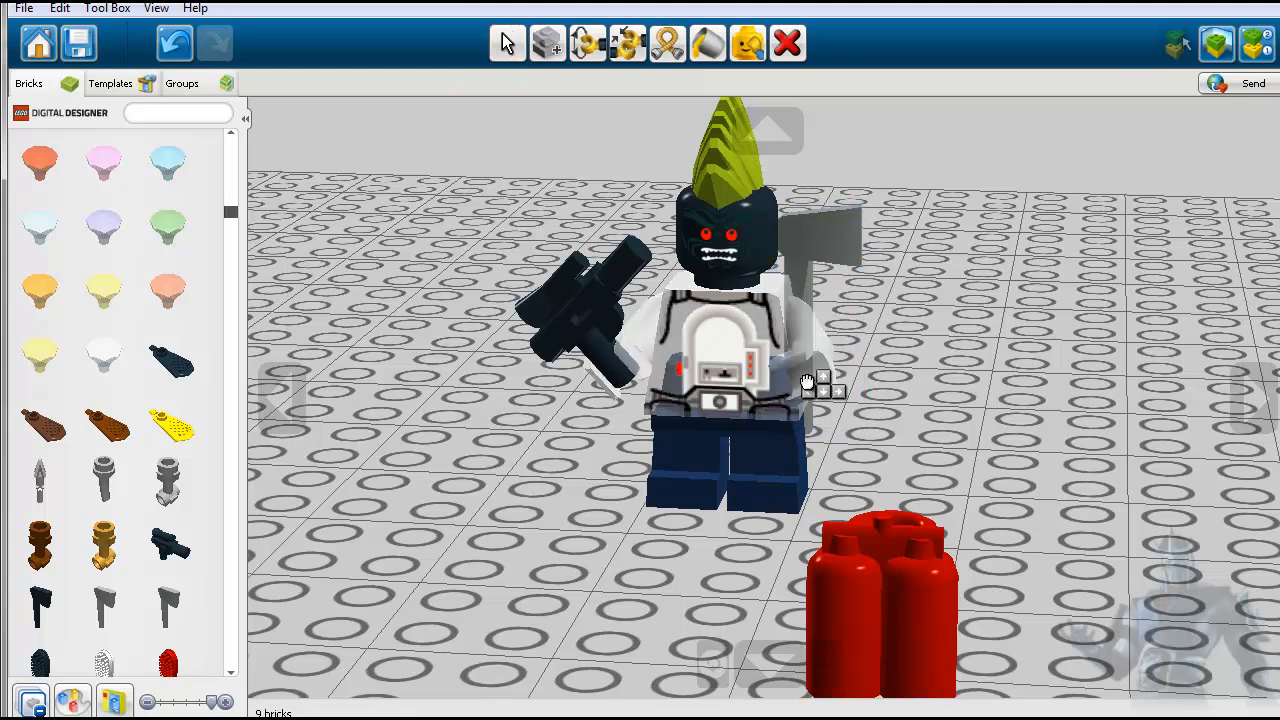
left_click(827, 252)
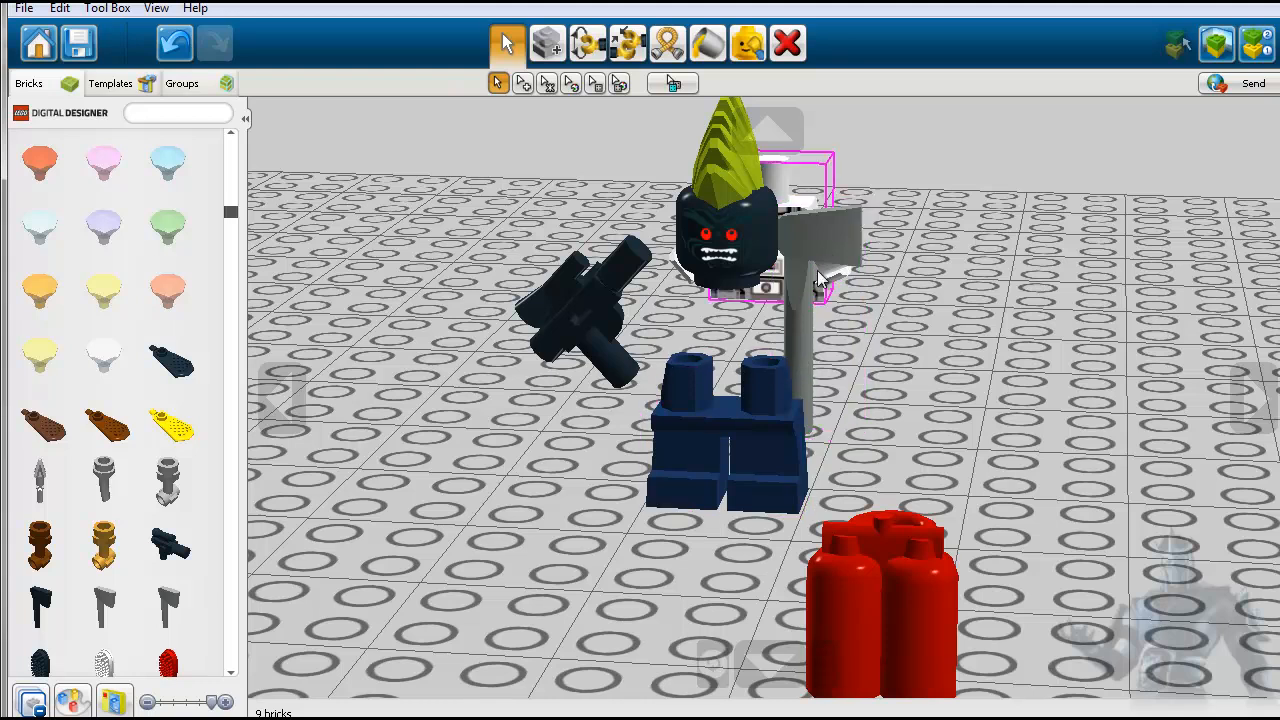
left_click(842, 245)
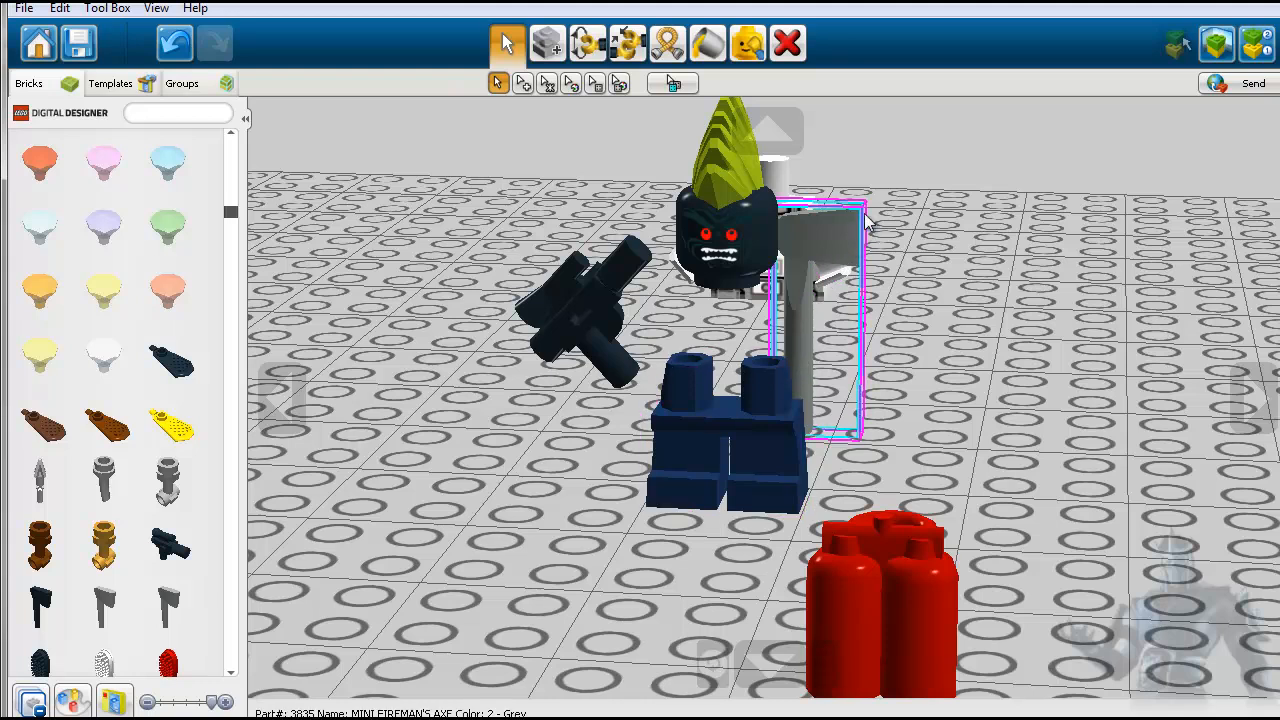
left_click(844, 258)
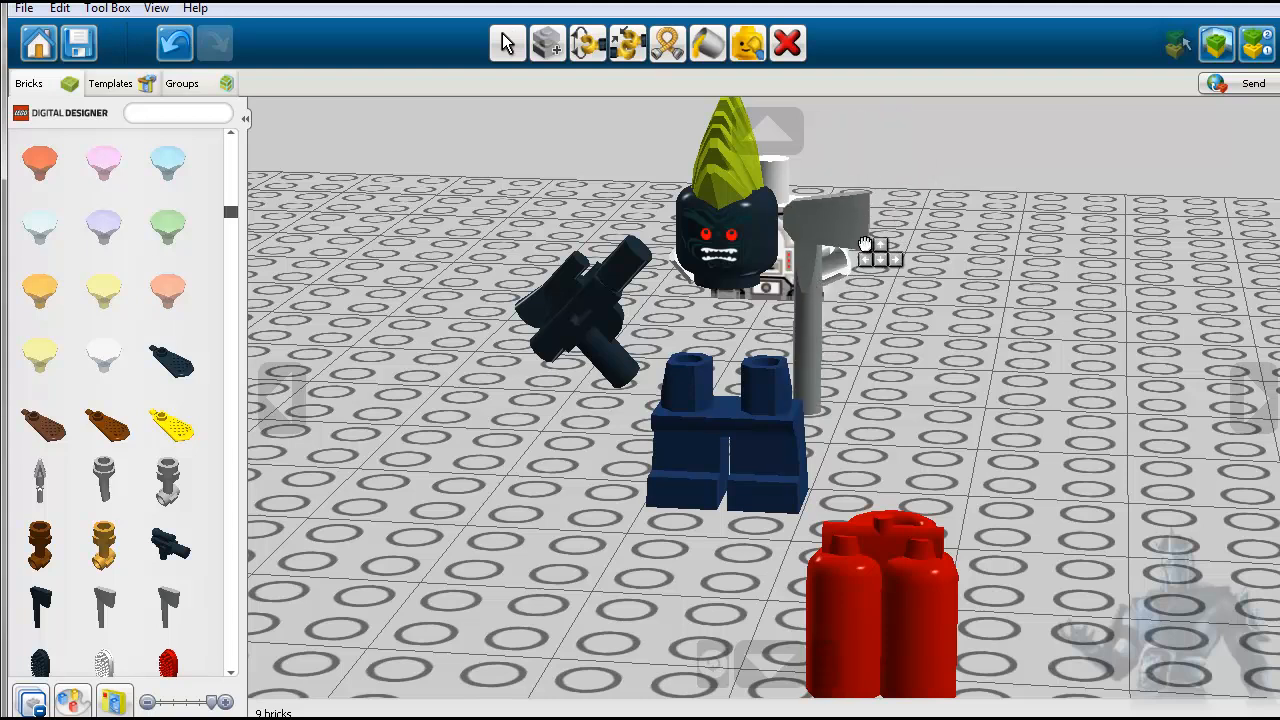
left_click(884, 248)
left_click(785, 187)
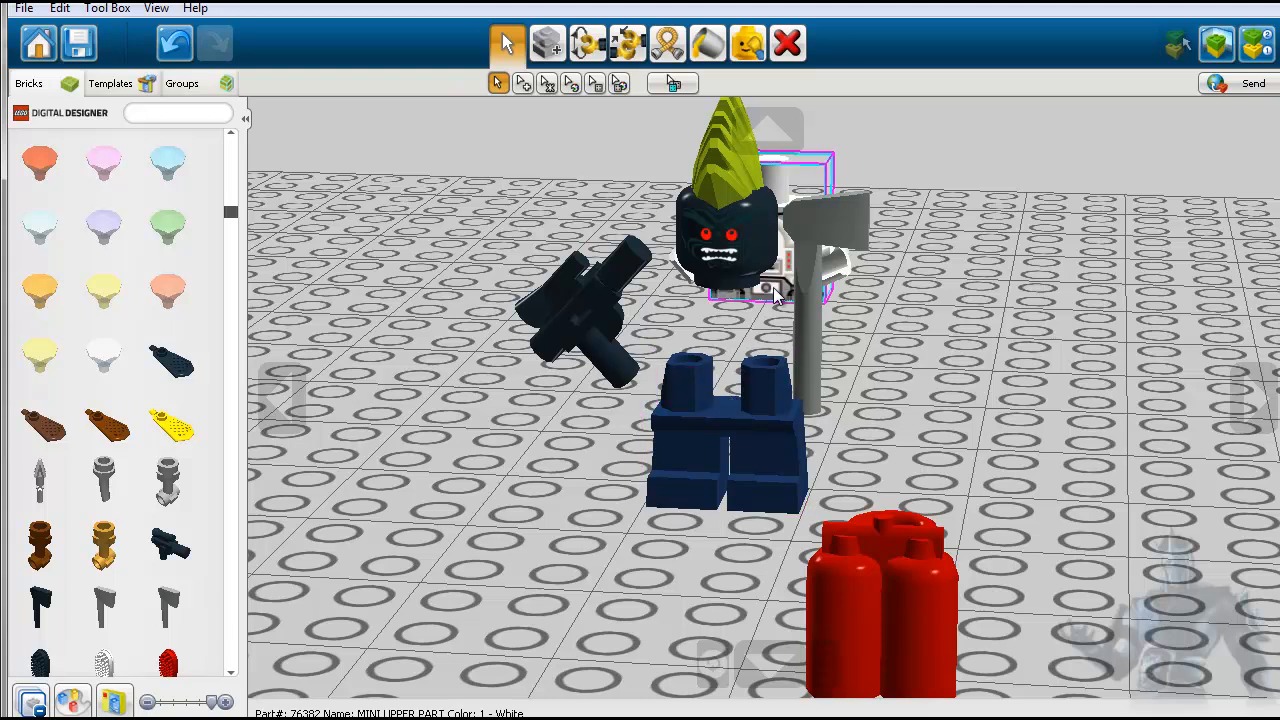
left_click_drag(770, 294, 749, 363)
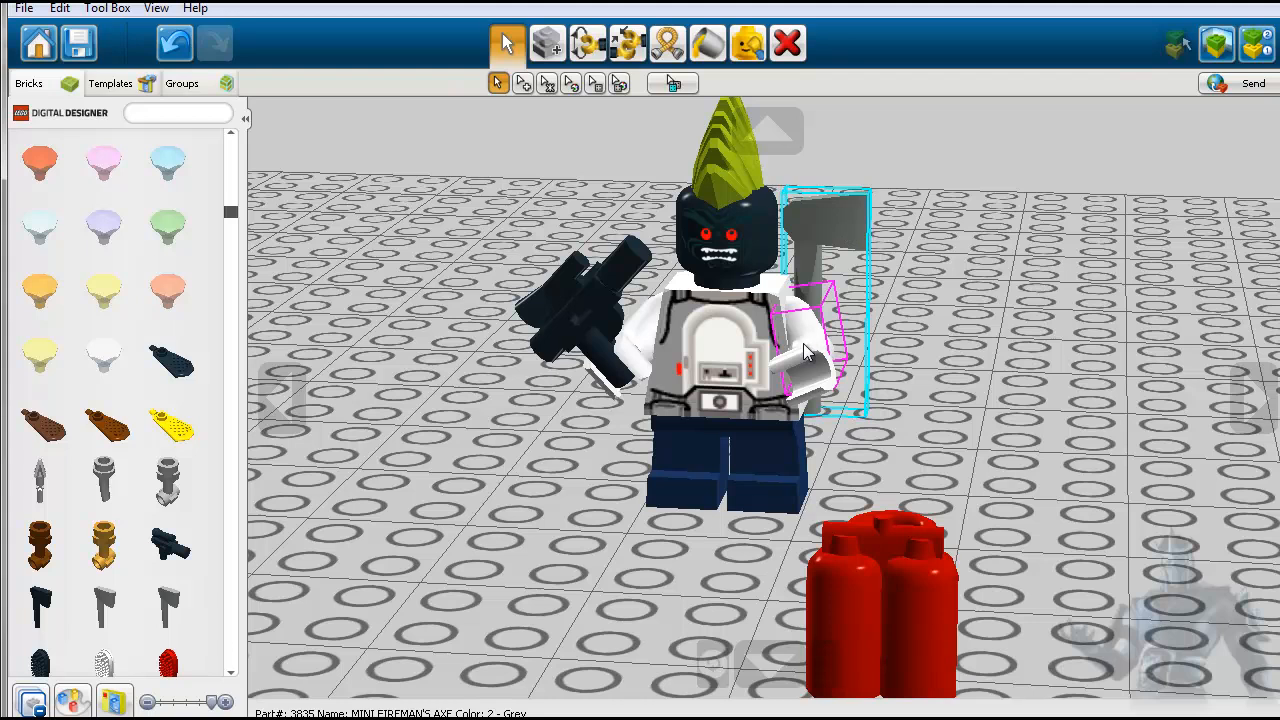
- Delete the grey axe, then delete the minifigure's torso and undo the torso deletion
left_click(786, 43)
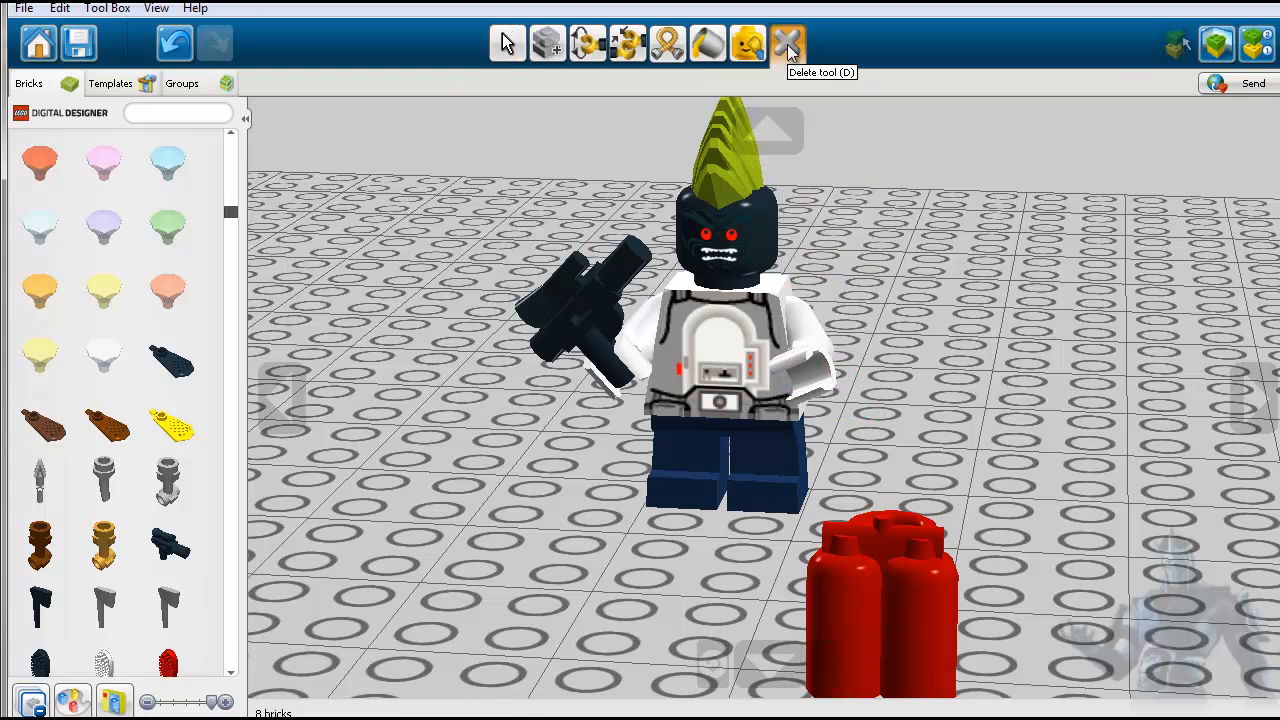
left_click(805, 378)
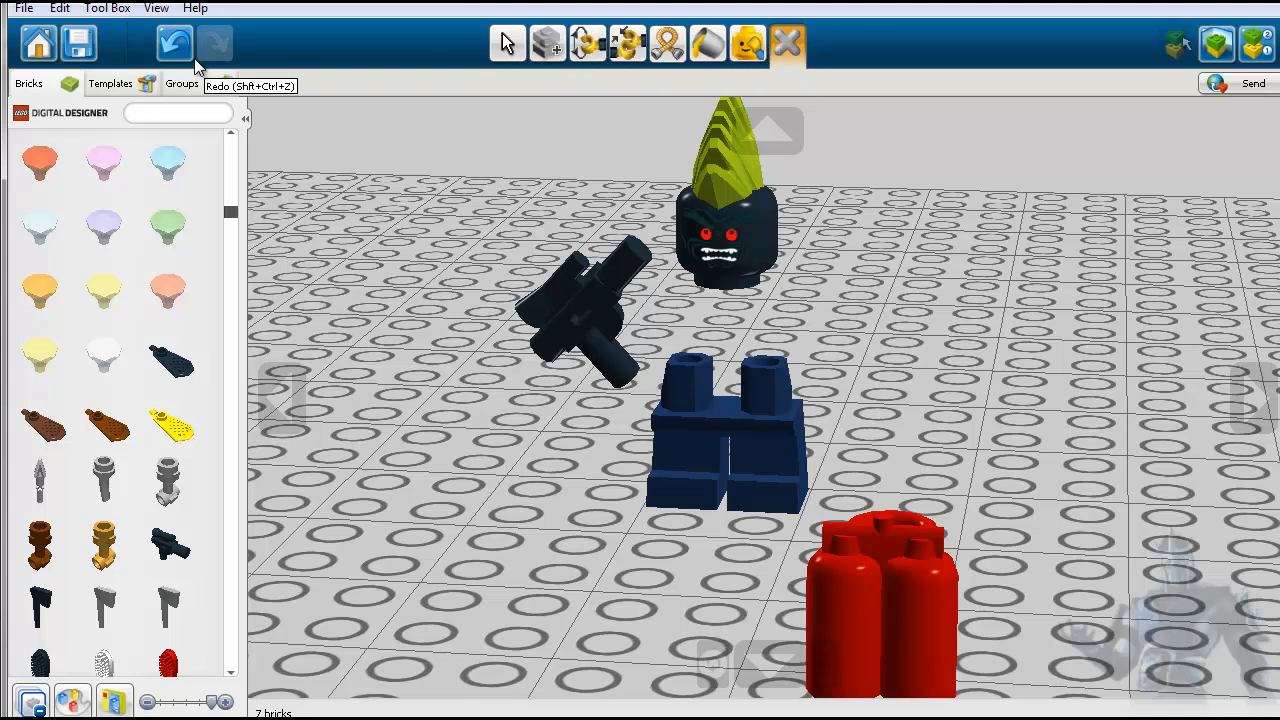
left_click(174, 43)
left_click(506, 45)
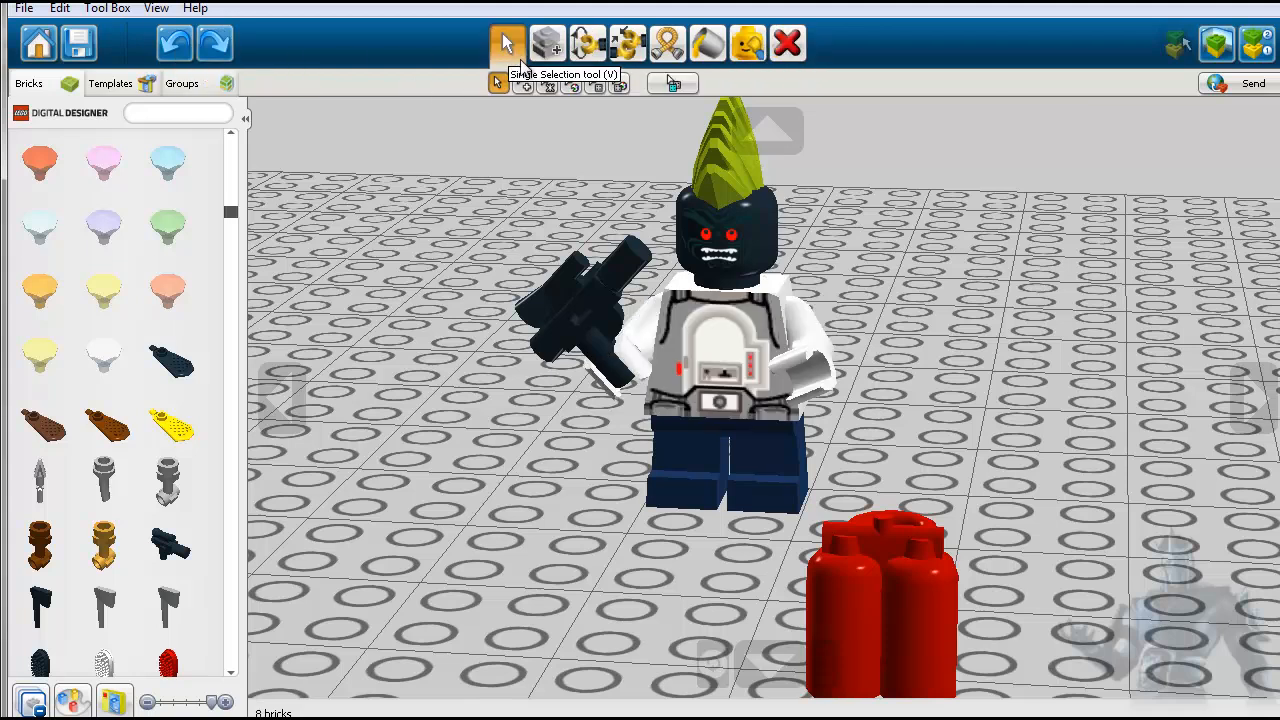
- Rotate the minifigure's left hand to 13.02 degrees with the Hinge tool
left_click(588, 43)
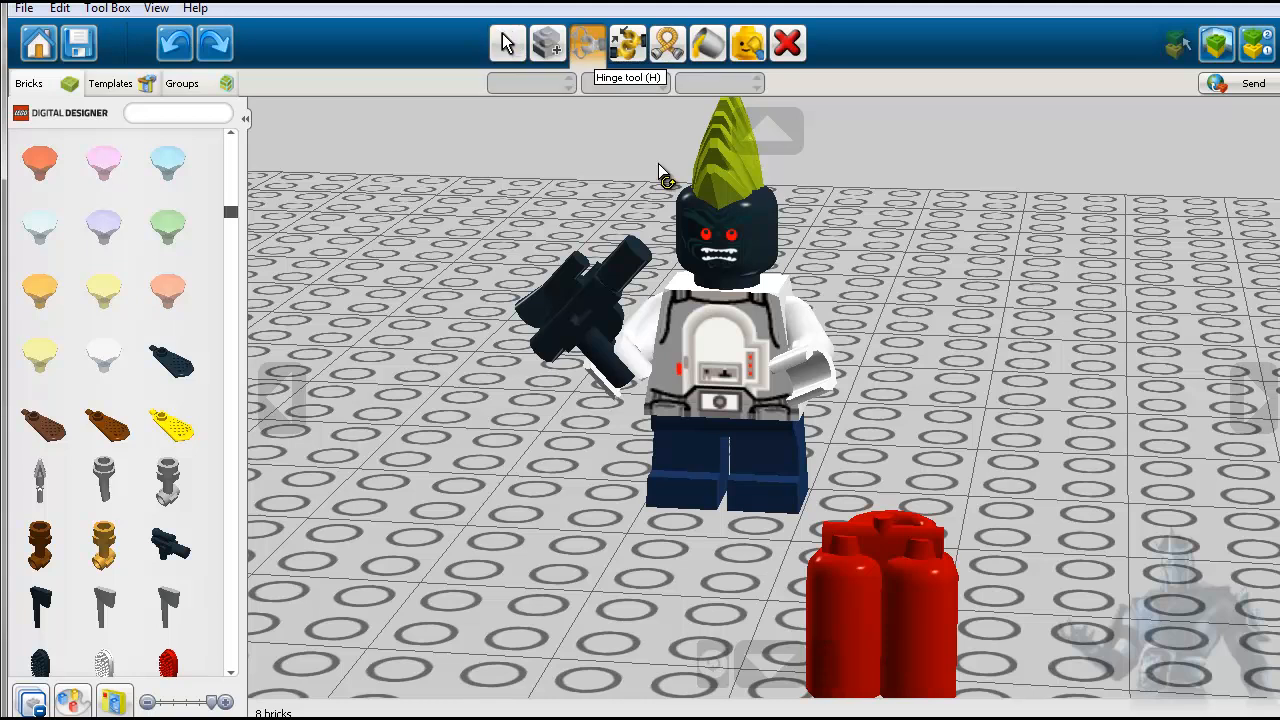
left_click(800, 352)
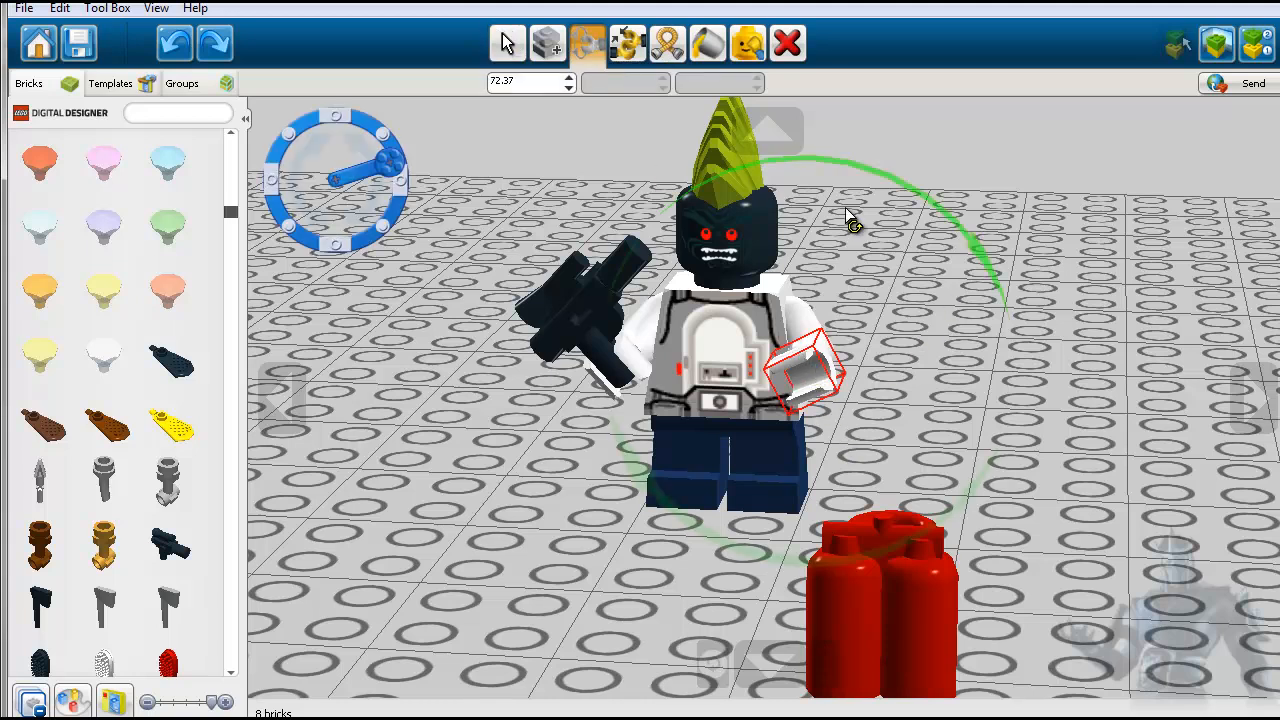
left_click_drag(987, 265, 795, 187)
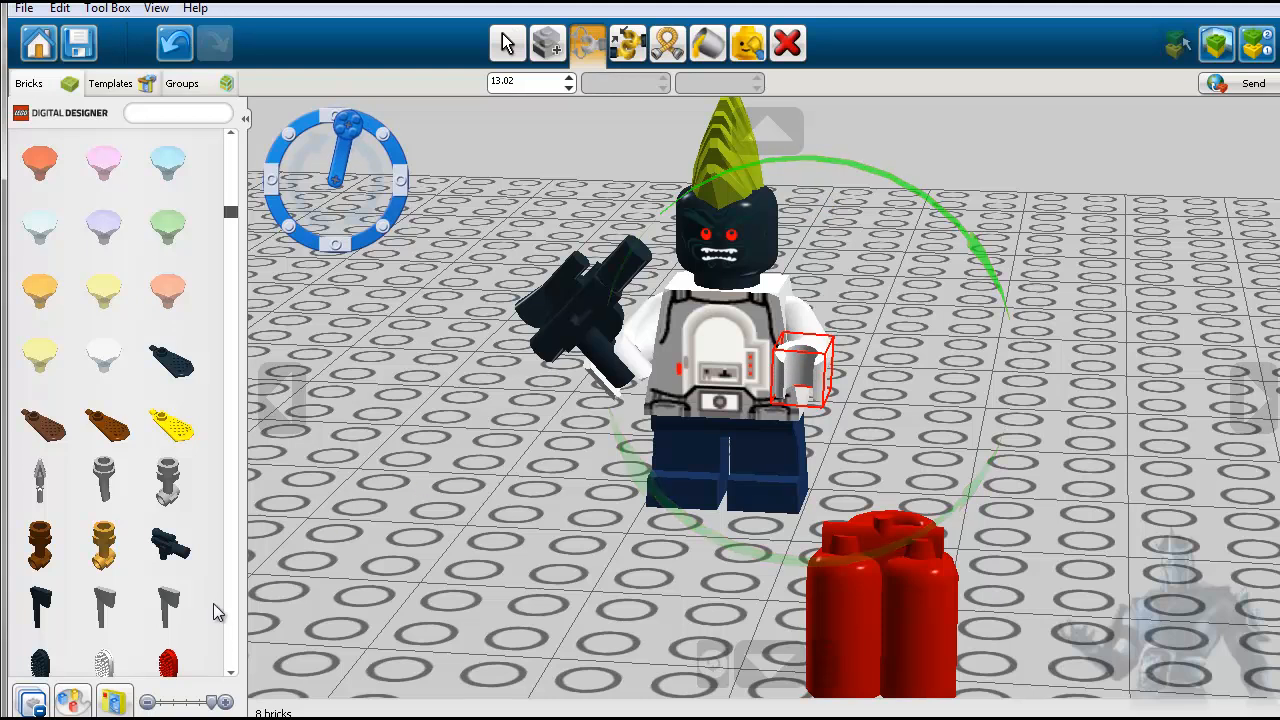
- Attach the blue HAIR BRUSH to the minifigure's left hand and lower its handle through the grip
scroll(208, 614, "down", 7)
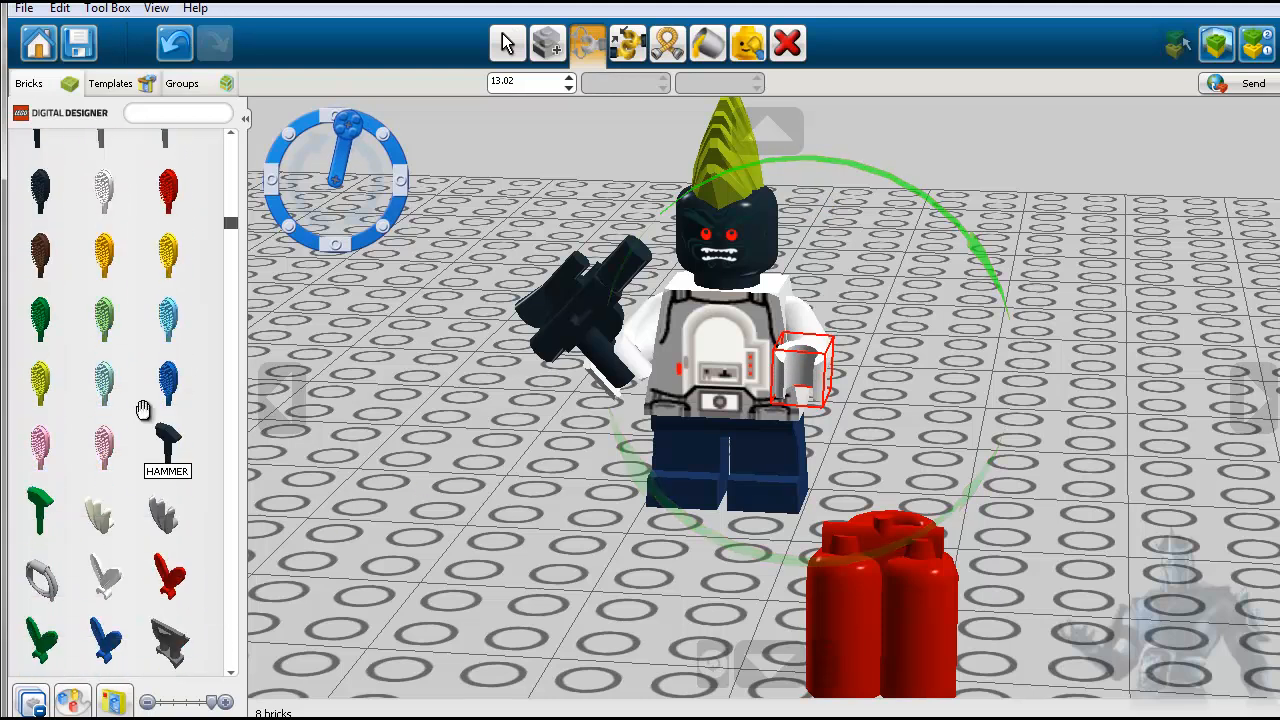
left_click(167, 382)
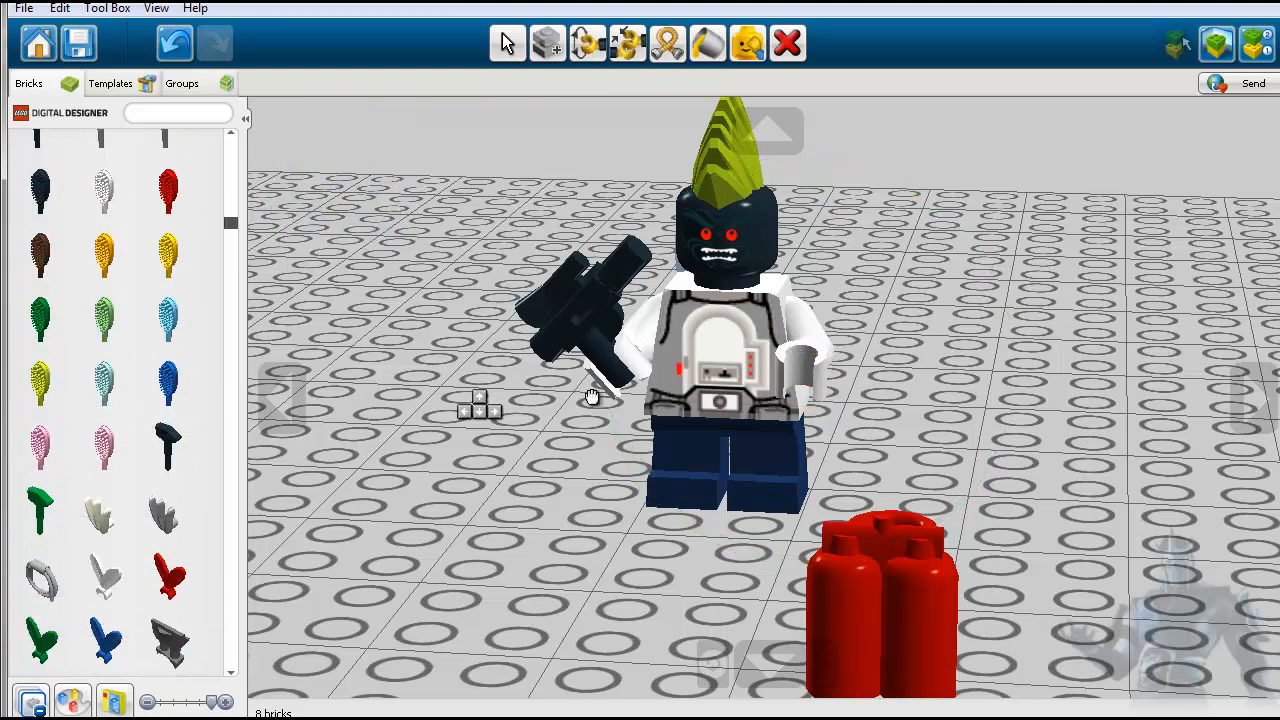
left_click(803, 376)
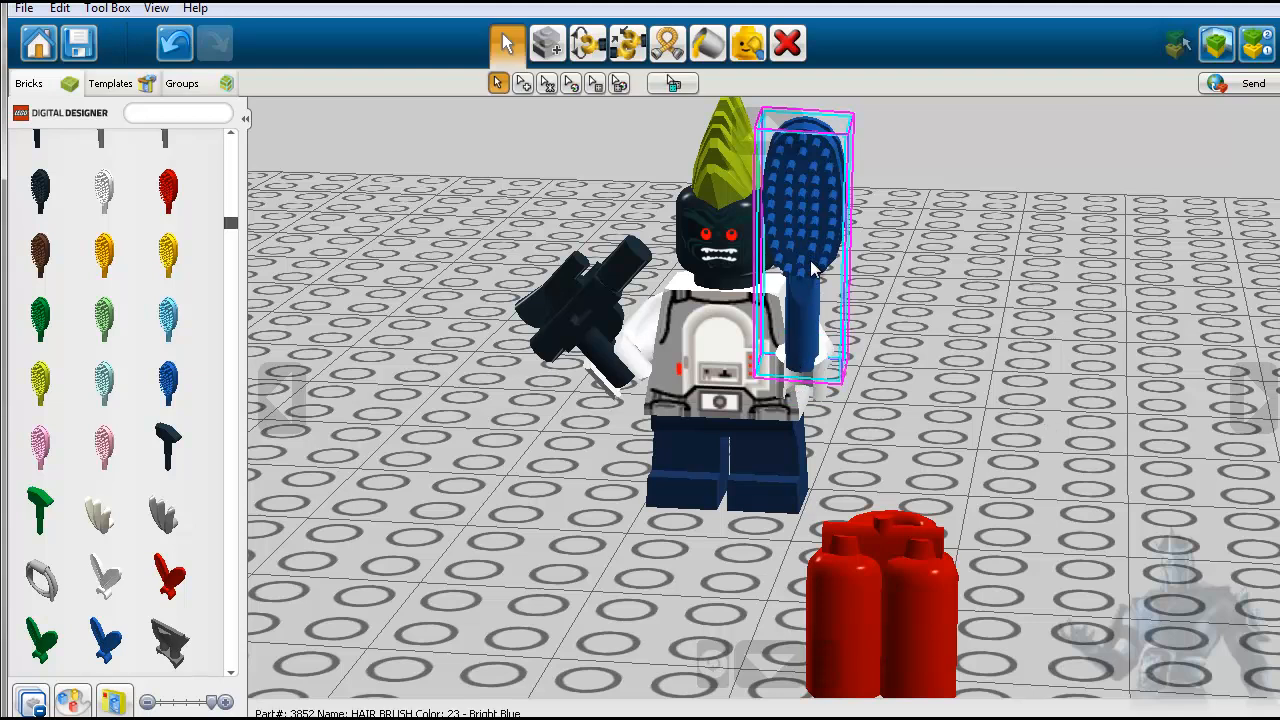
left_click(808, 307)
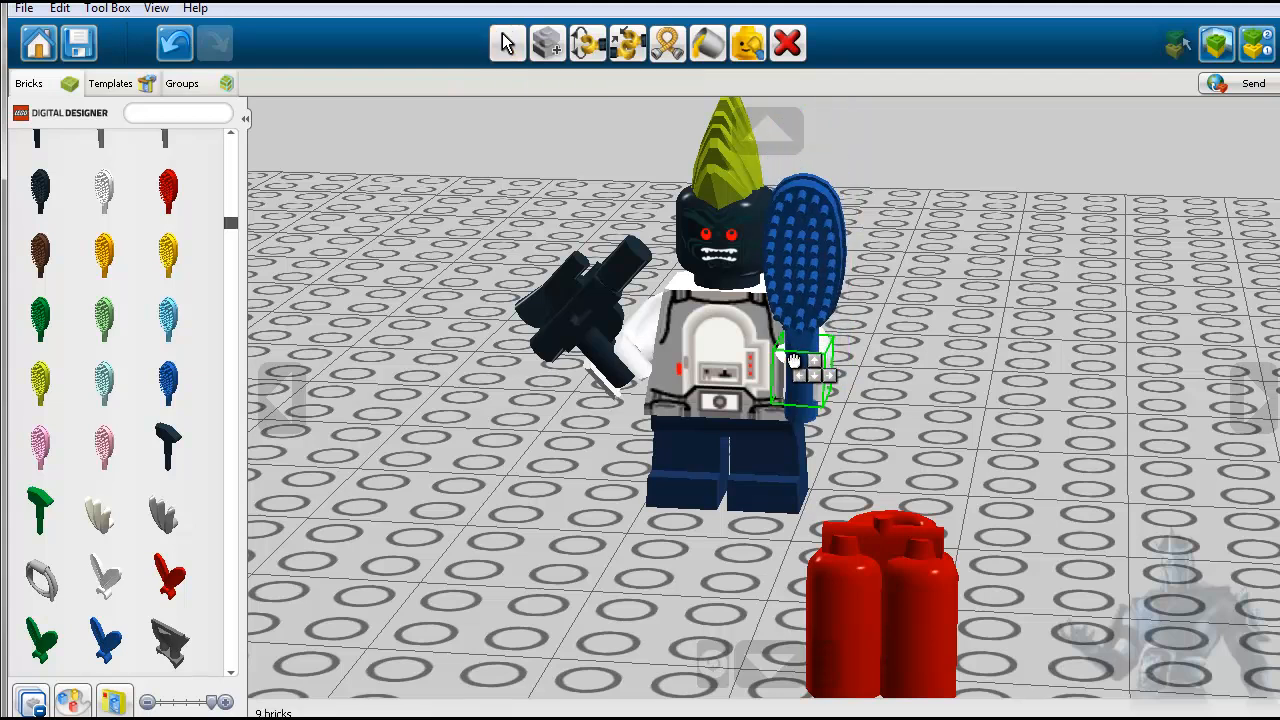
left_click(830, 380)
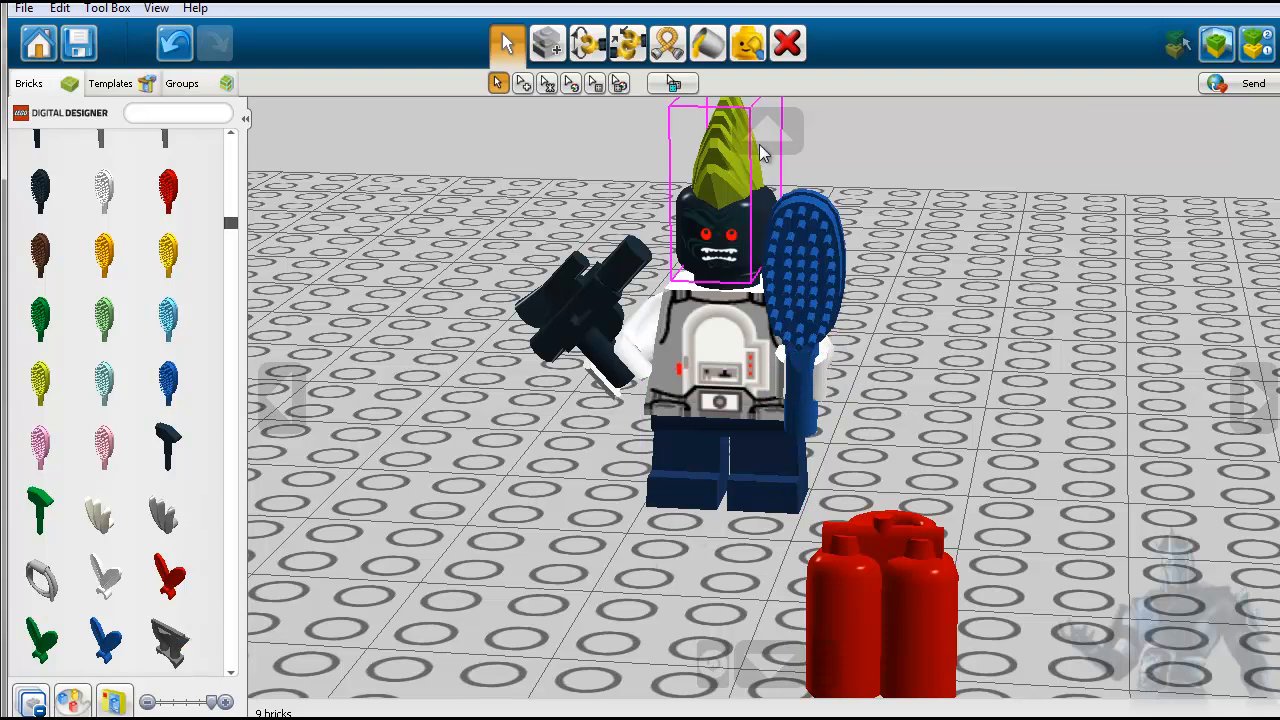
- Delete the minifigure's hair, head, torso and legs together with the hair brush, the blaster and the red tanks
left_click(788, 44)
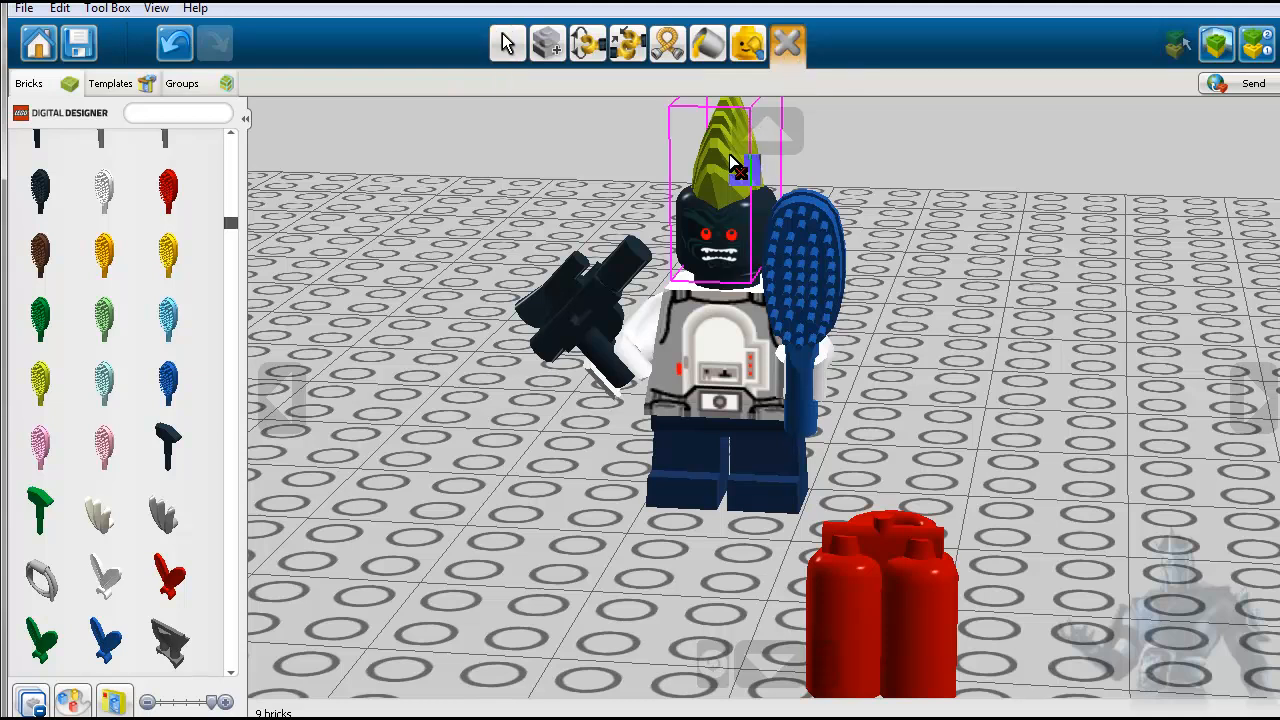
left_click(735, 170)
left_click(735, 245)
left_click(700, 318)
left_click(768, 334)
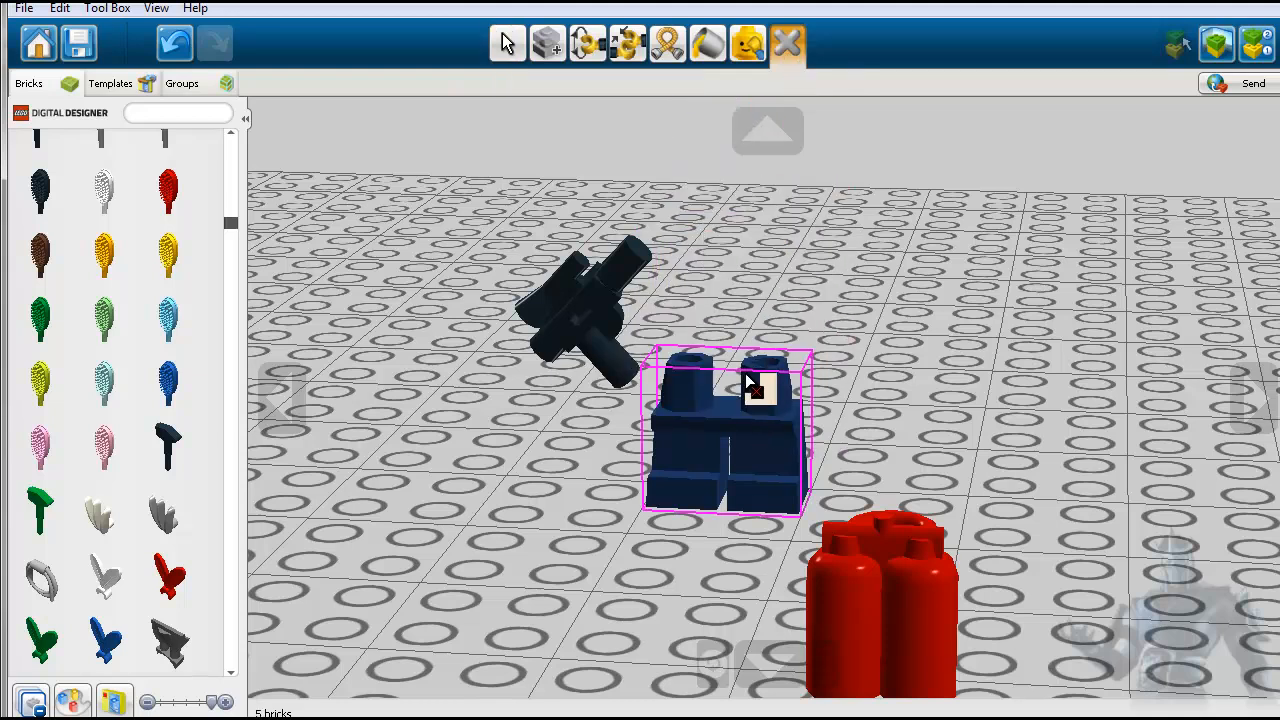
left_click(648, 360)
left_click(766, 491)
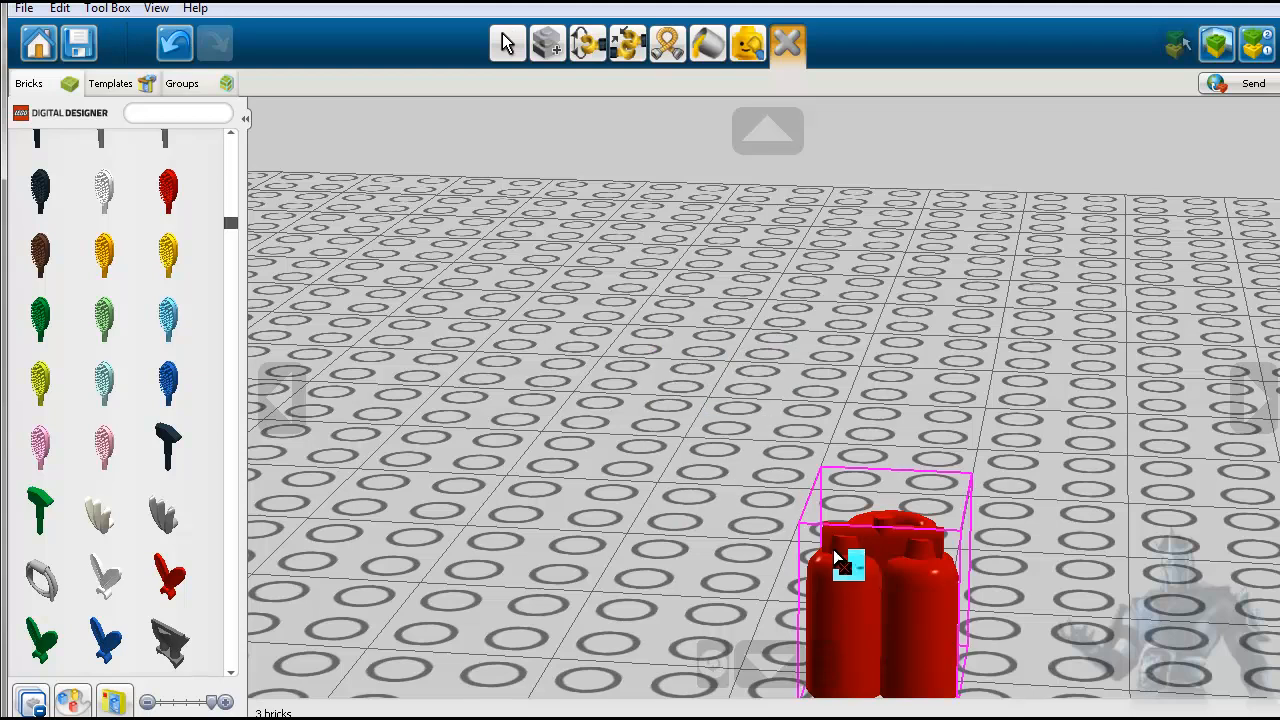
left_click(848, 564)
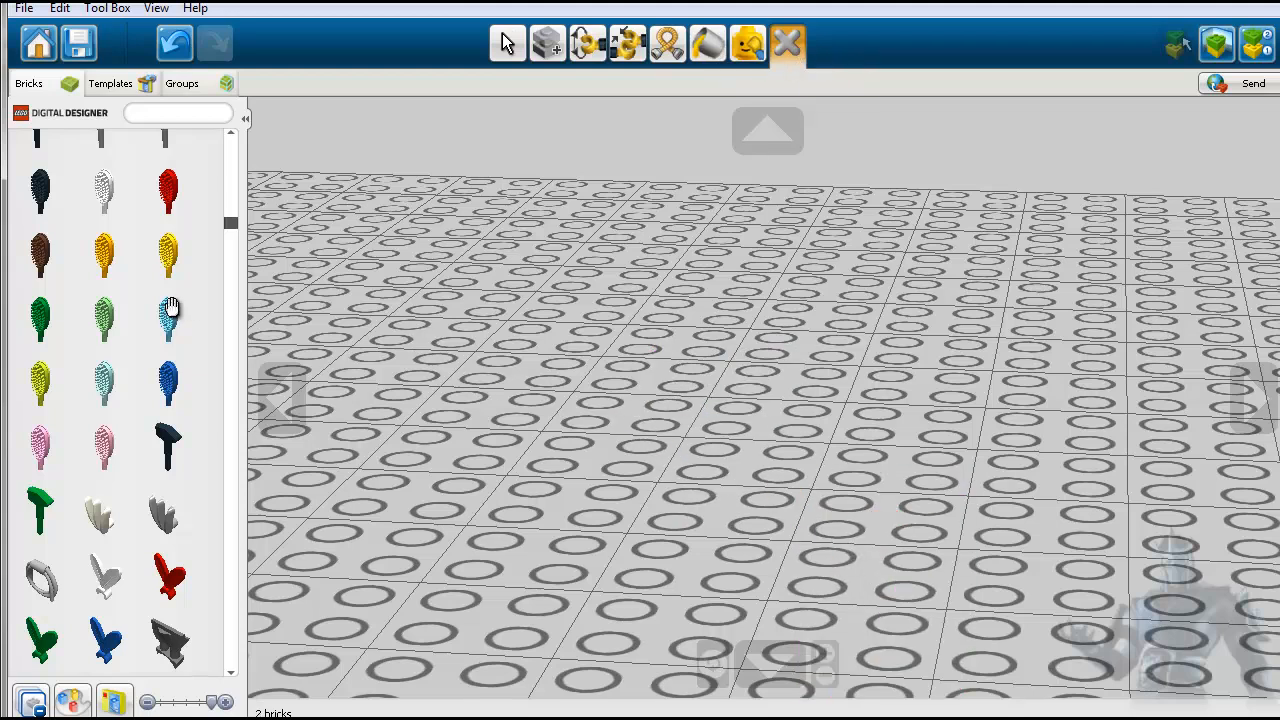
- Place the red V-shaped two-bladed accessory on the empty baseplate and delete it again
left_click(168, 577)
left_click(450, 420)
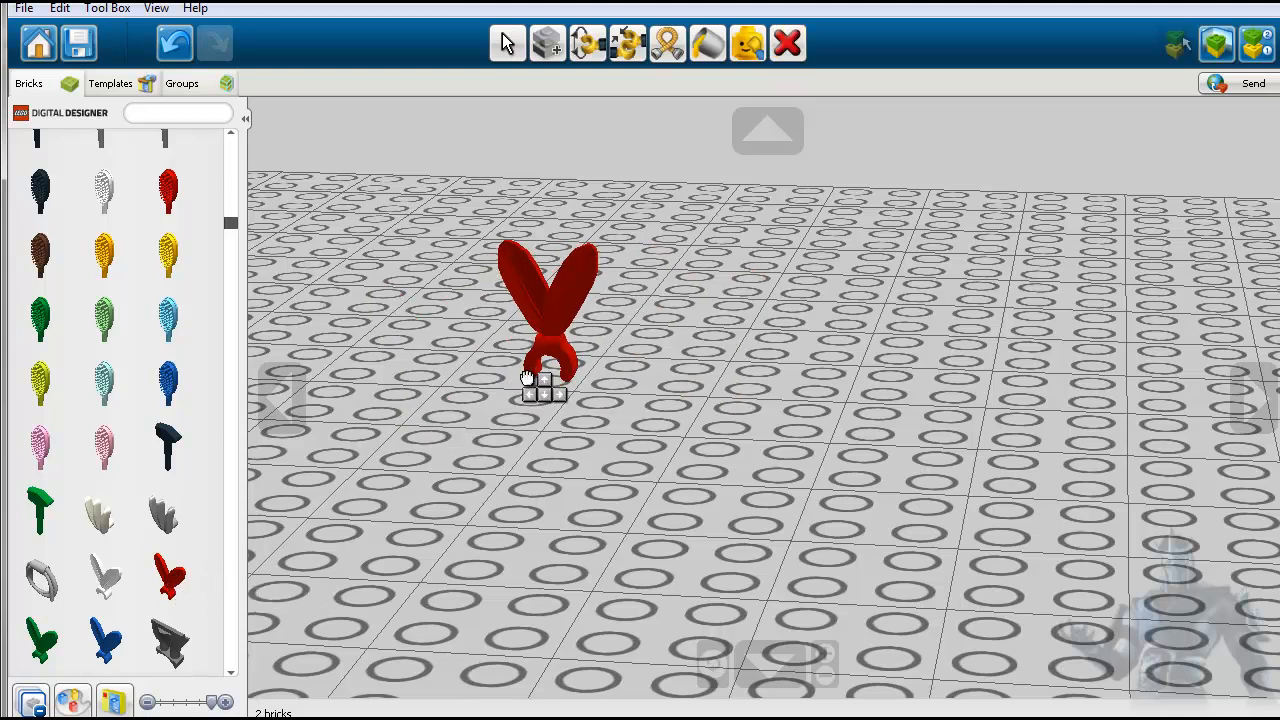
left_click(520, 380)
left_click(786, 50)
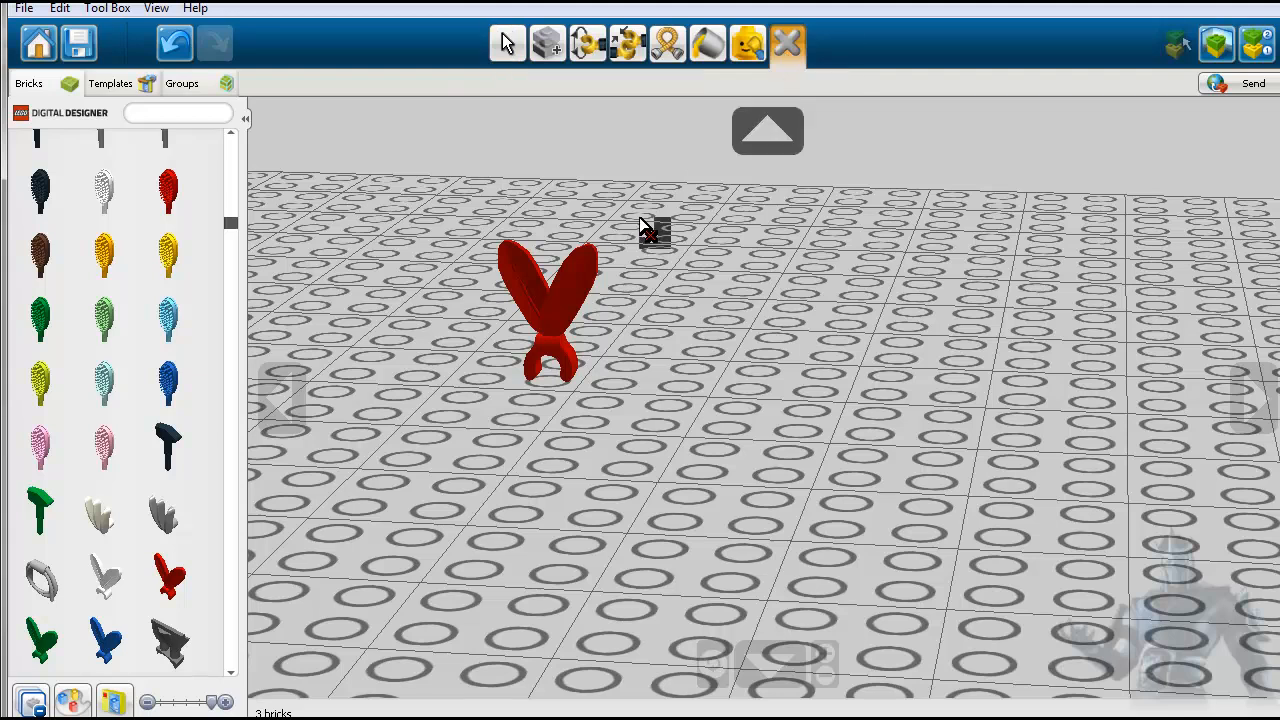
left_click(572, 296)
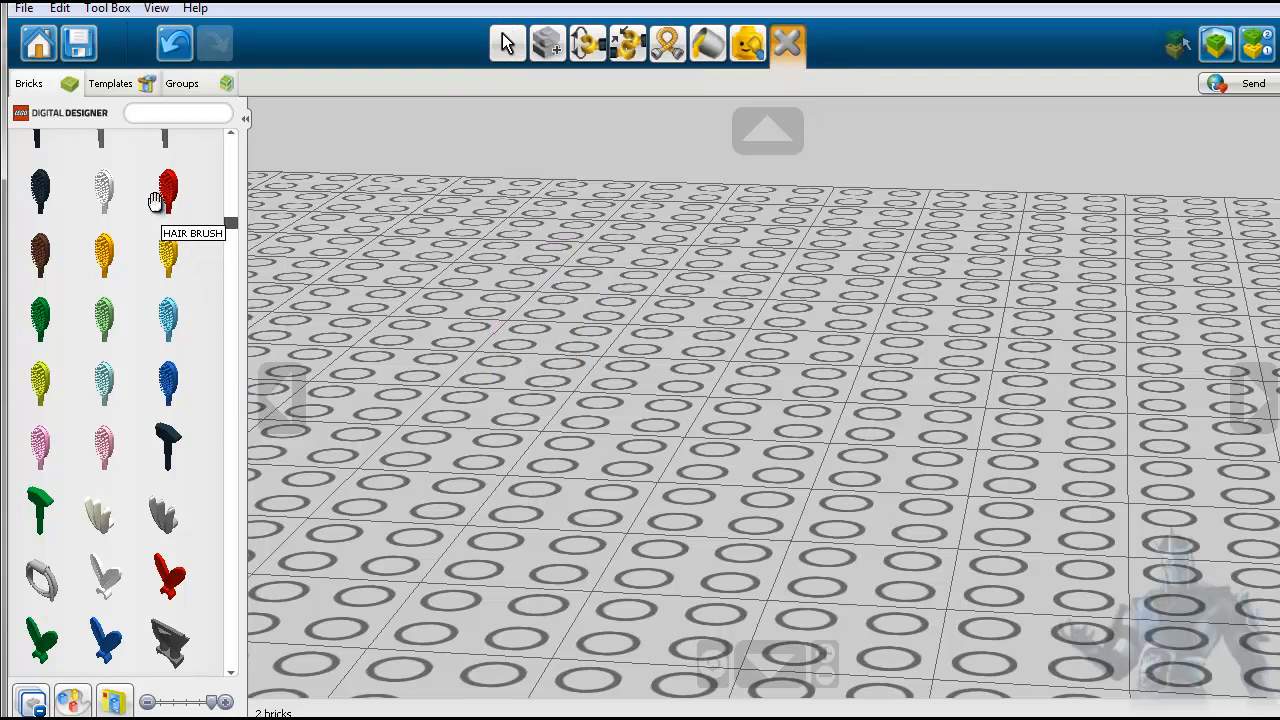
- Pick up another red two-bladed accessory and discard it without leaving it on the baseplate
left_click(170, 575)
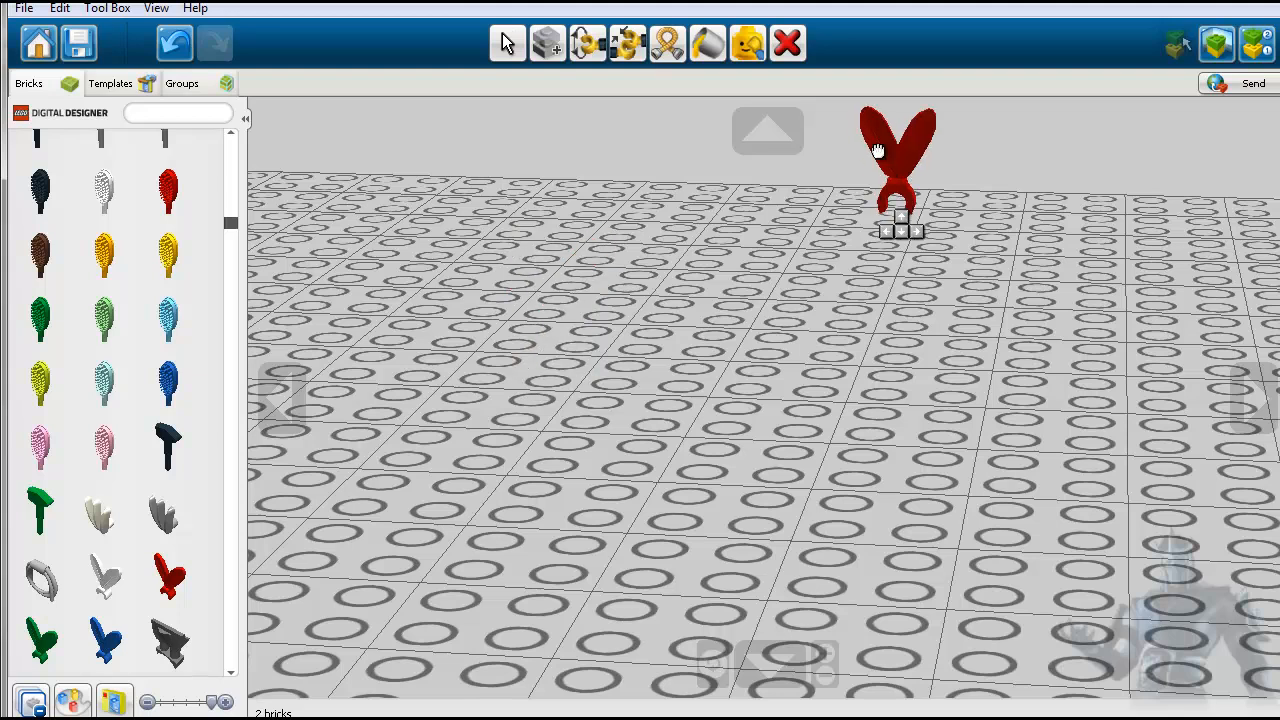
left_click(788, 48)
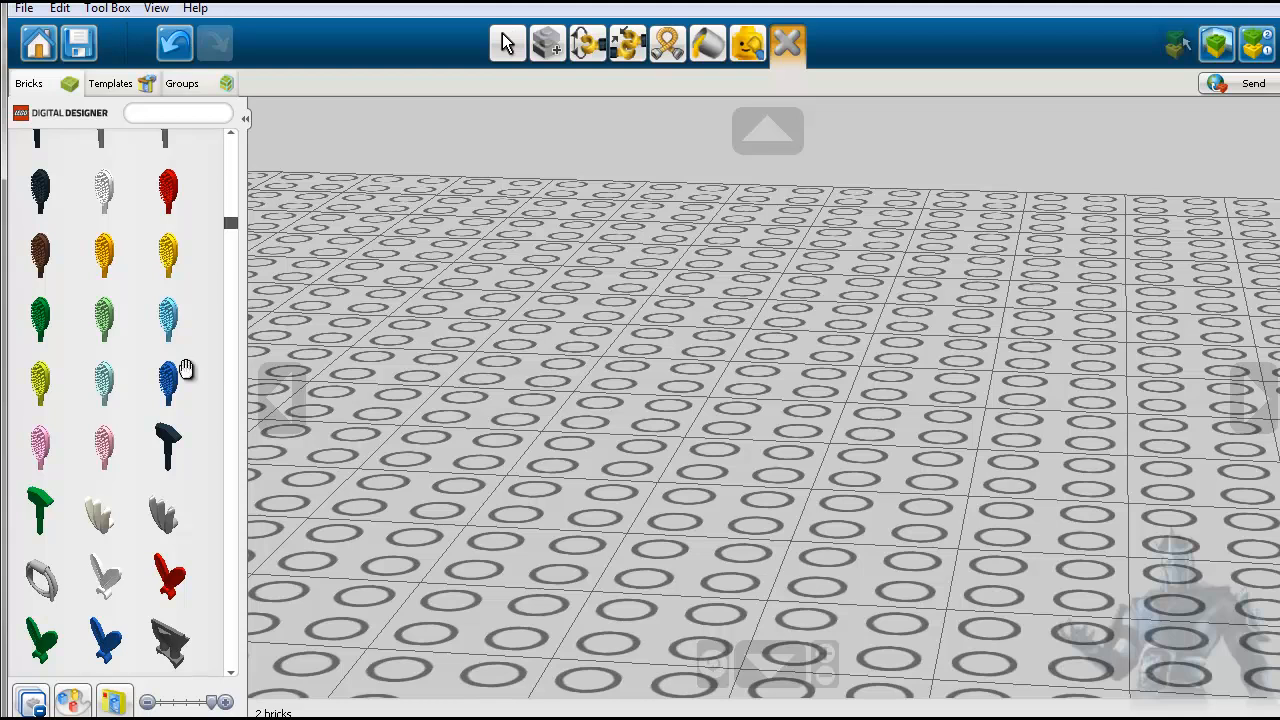
- Collapse the open brick categories and browse the basic bricks category from the 1X1 bricks to the corner bricks
left_click(31, 702)
scroll(78, 640, "up", 5)
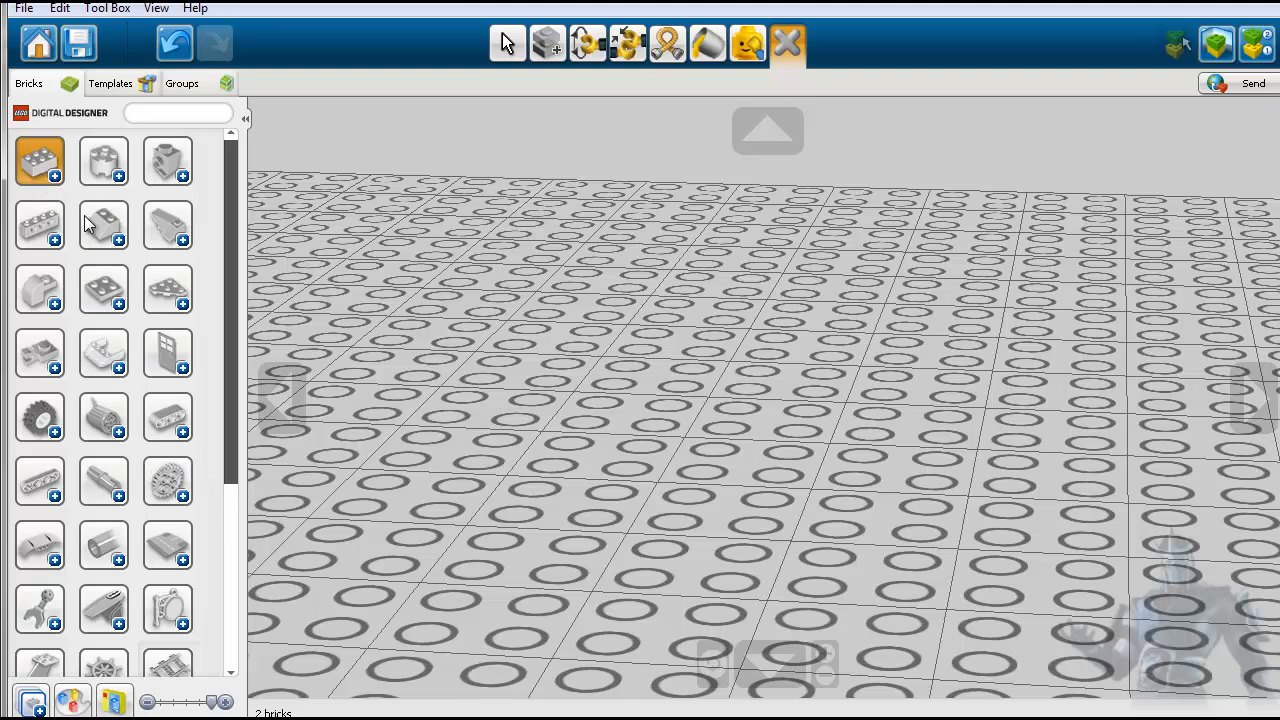
left_click(46, 166)
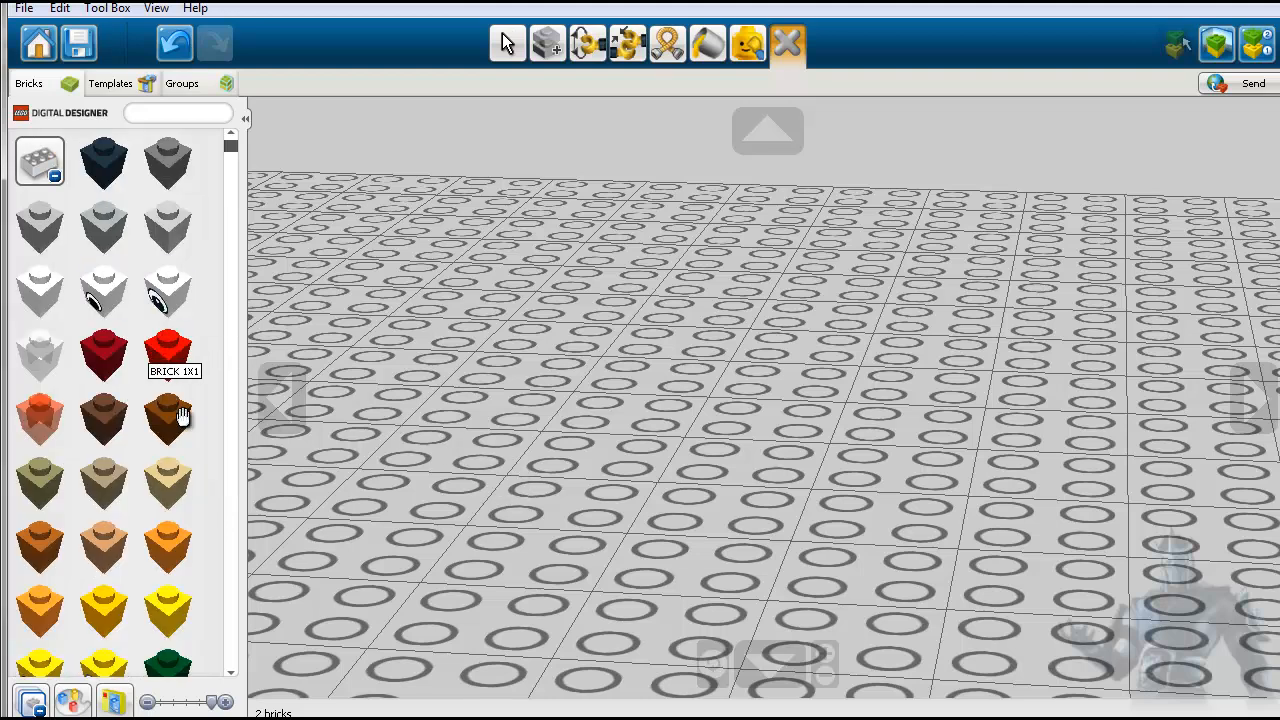
scroll(200, 440, "down", 6)
scroll(200, 445, "down", 10)
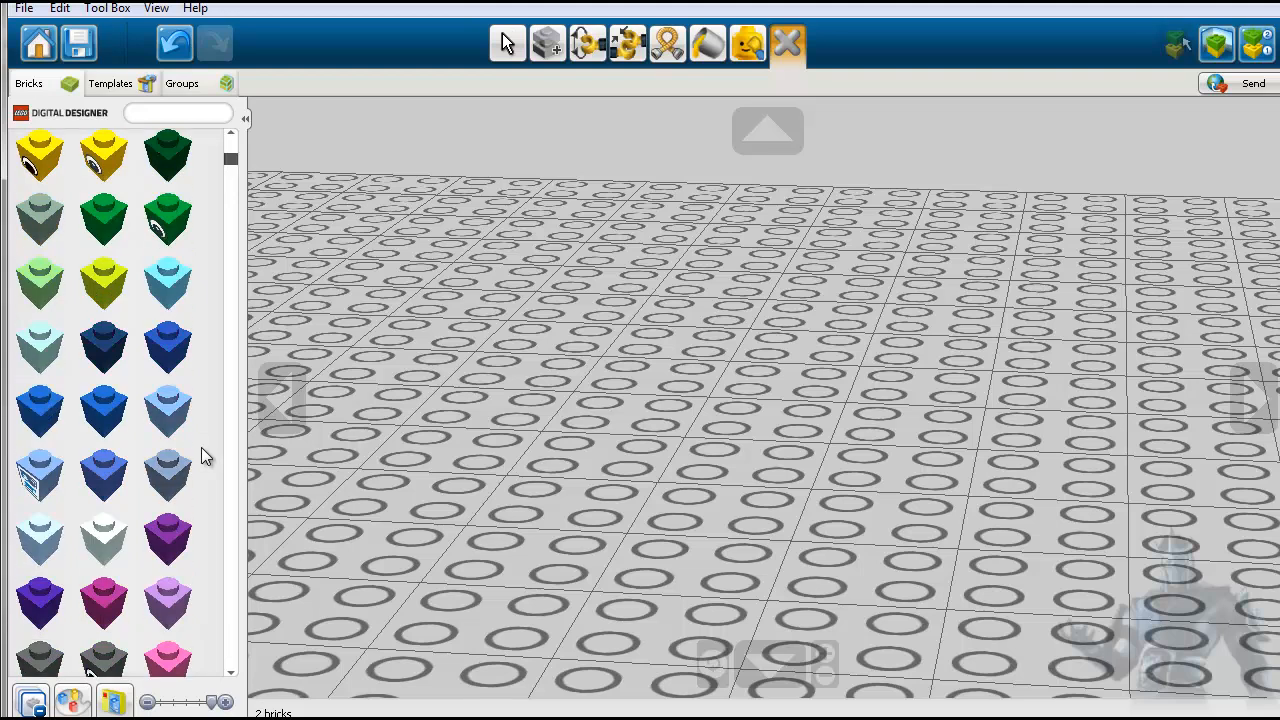
scroll(205, 455, "down", 10)
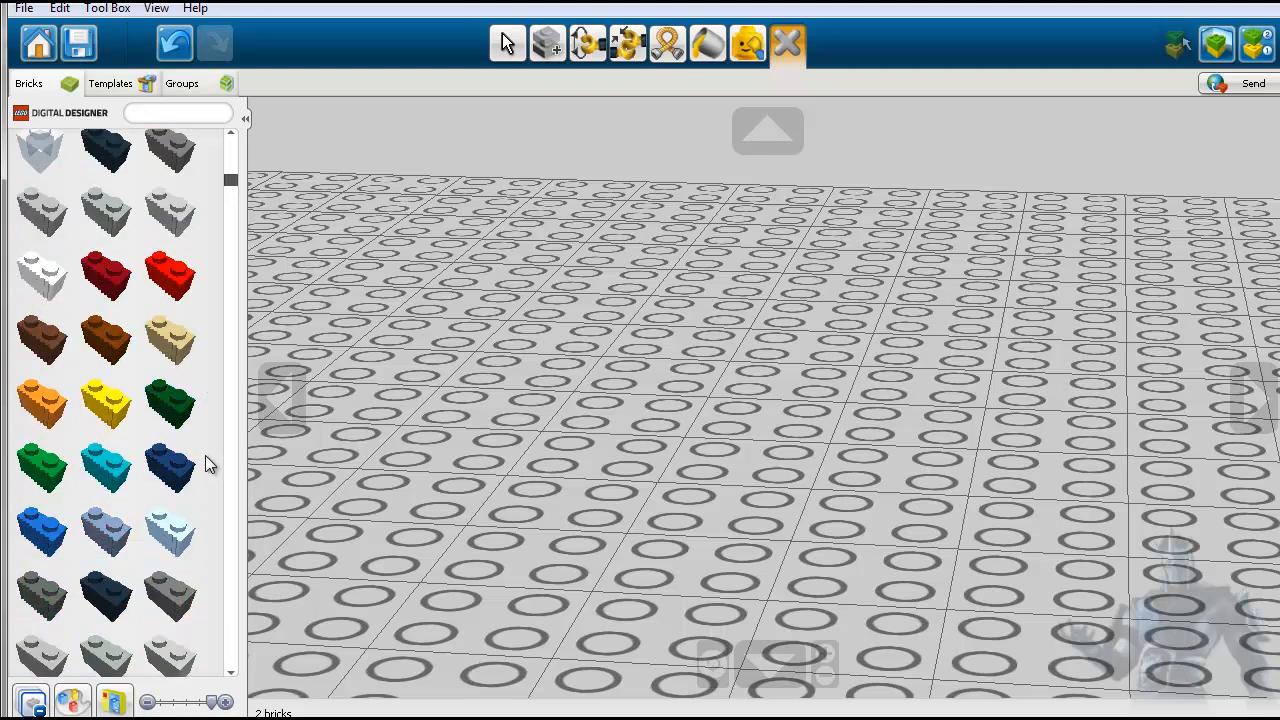
scroll(205, 460, "down", 15)
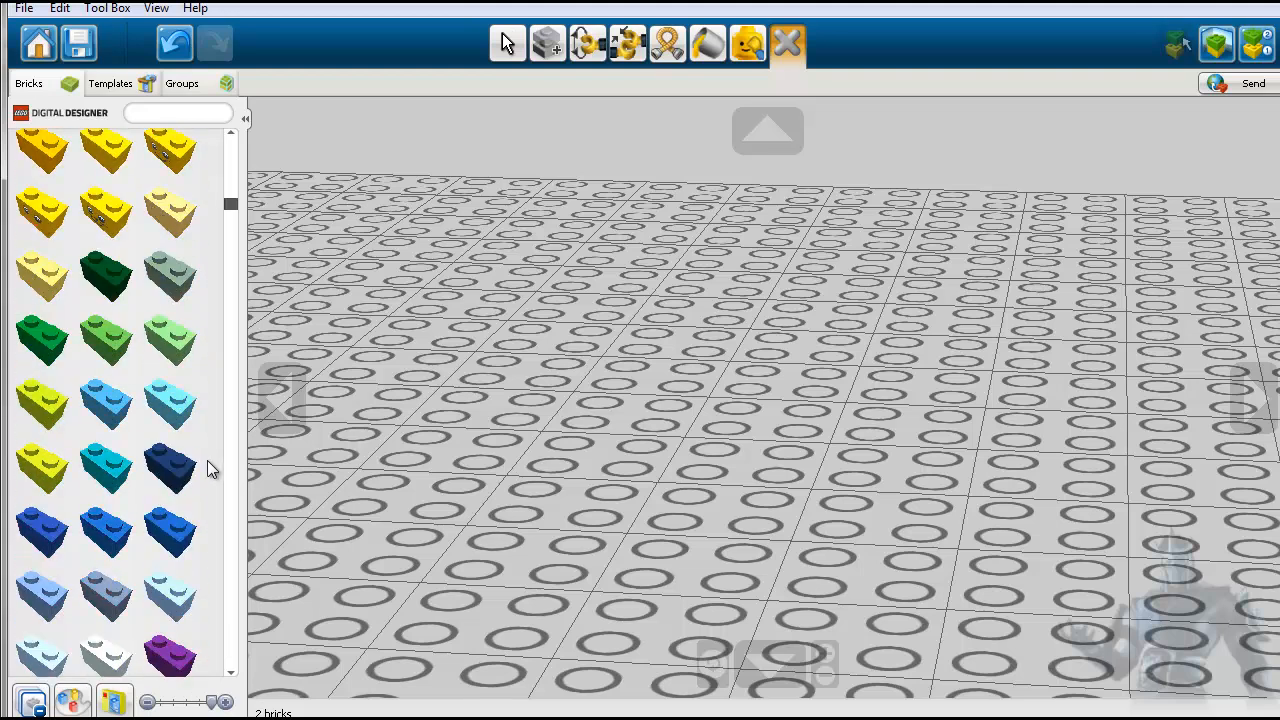
scroll(207, 460, "down", 15)
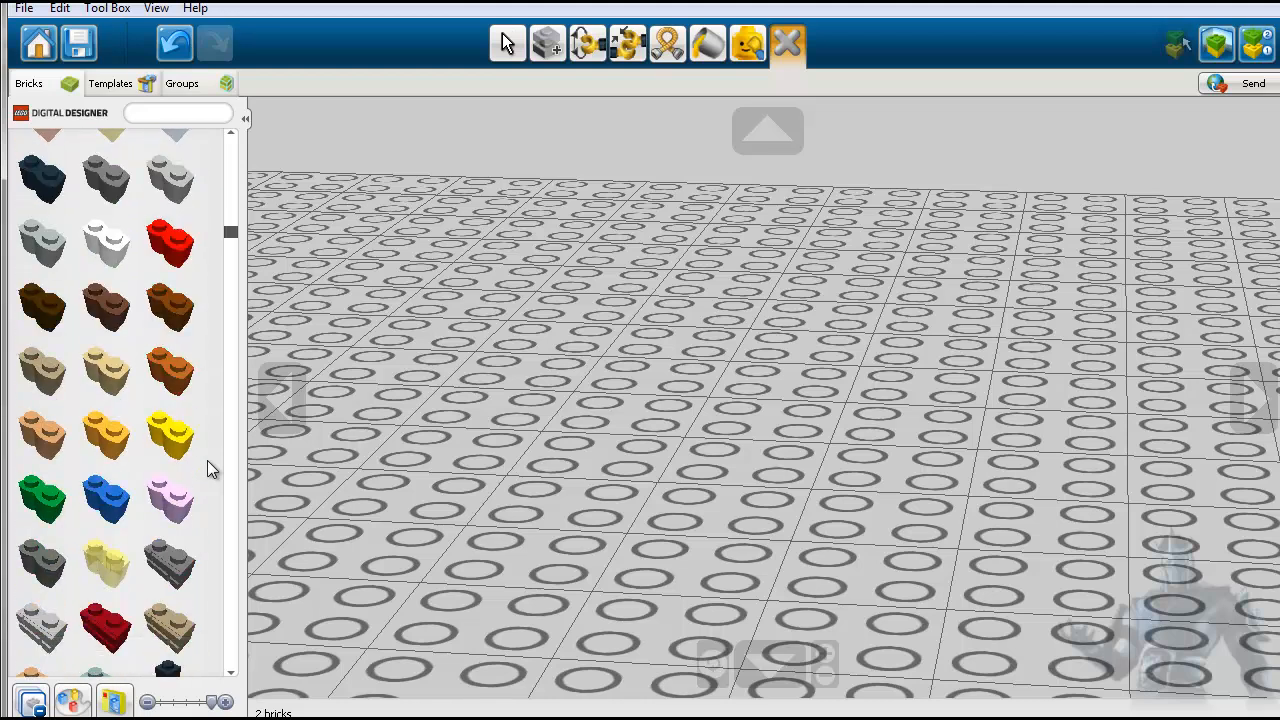
scroll(207, 466, "down", 15)
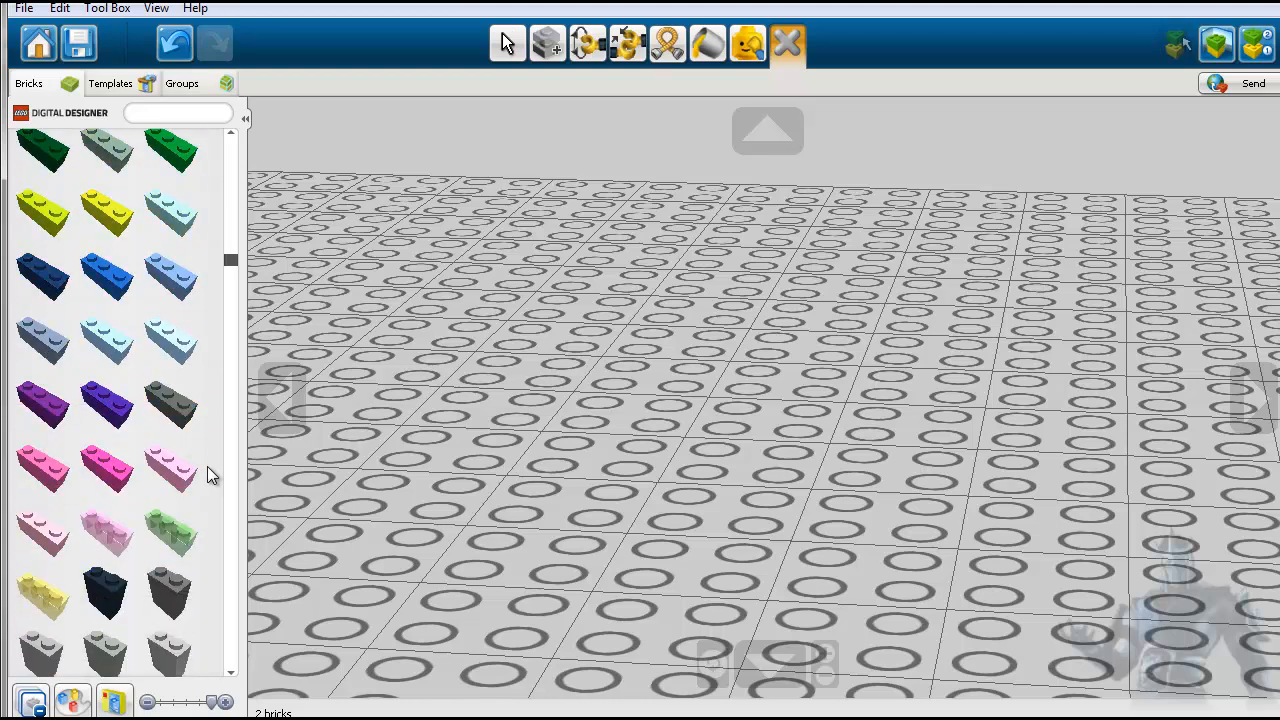
scroll(207, 469, "down", 4)
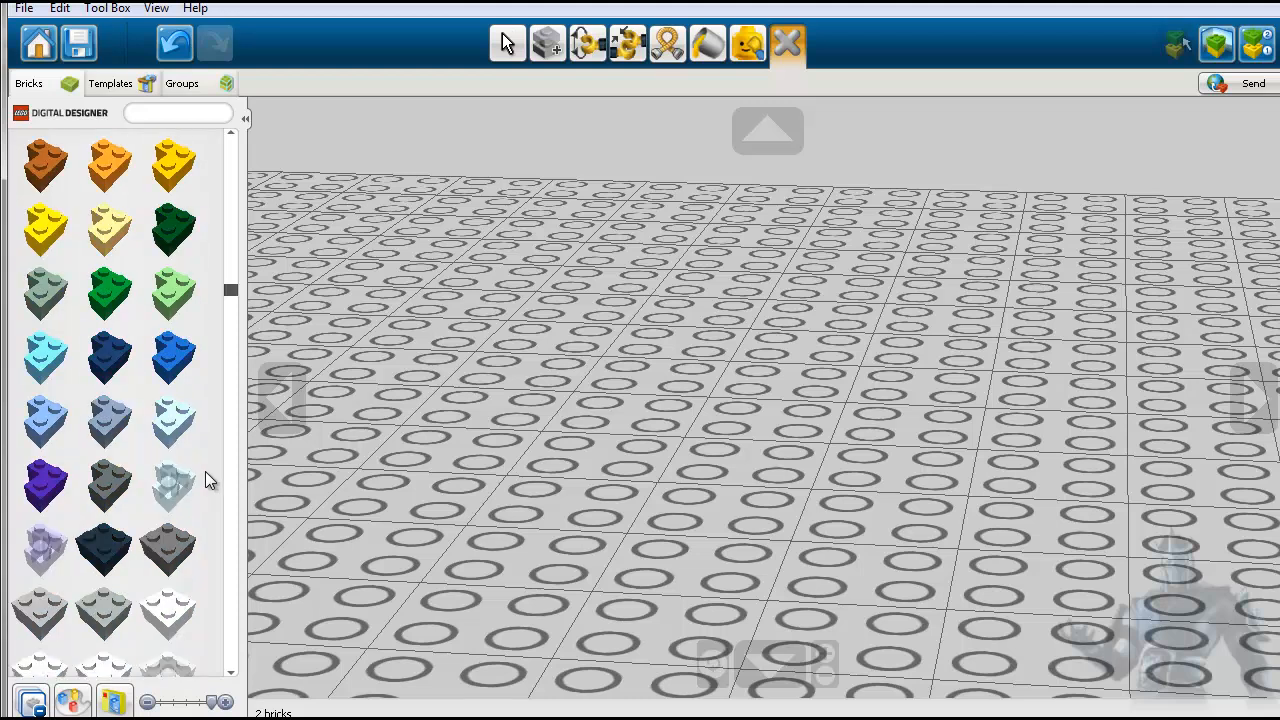
- Place a light blue BRICK CORNER 1X2X2, a tan BRICK 1X2X2 and a grey BRICK 1X2X2 side by side on the baseplate
left_click(173, 420)
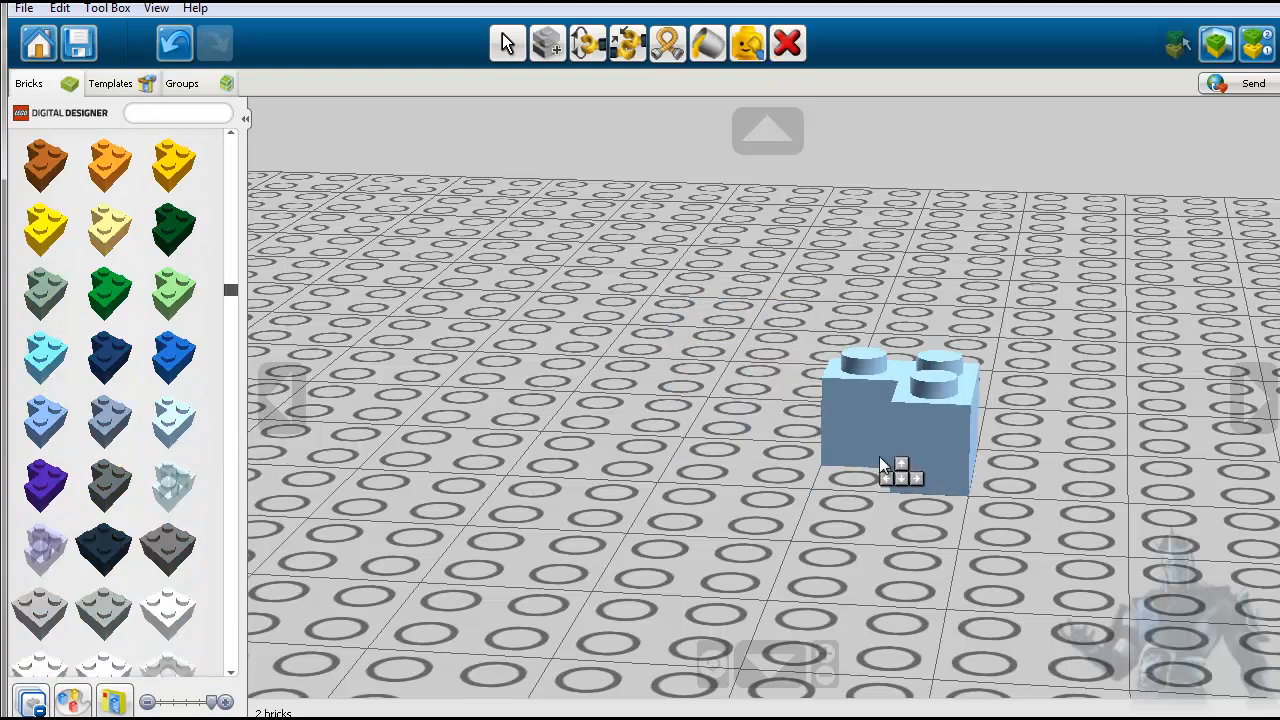
left_click(881, 464)
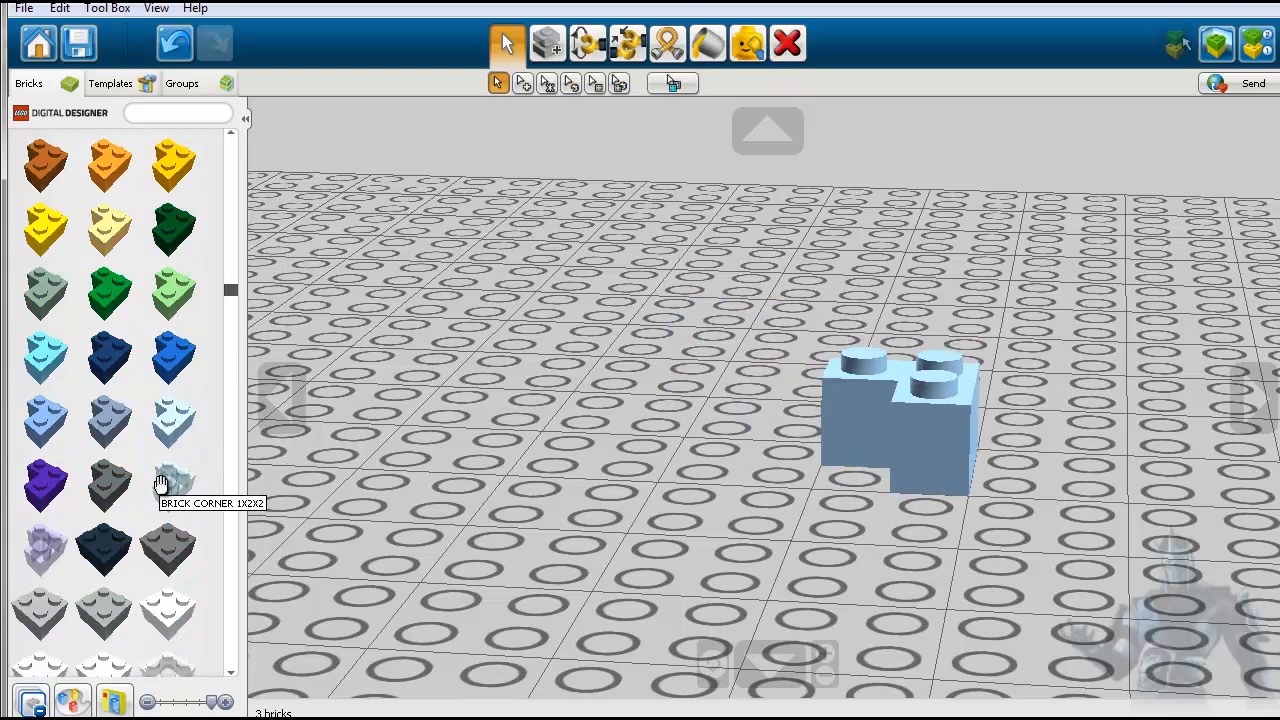
scroll(162, 460, "up", 5)
scroll(160, 456, "up", 5)
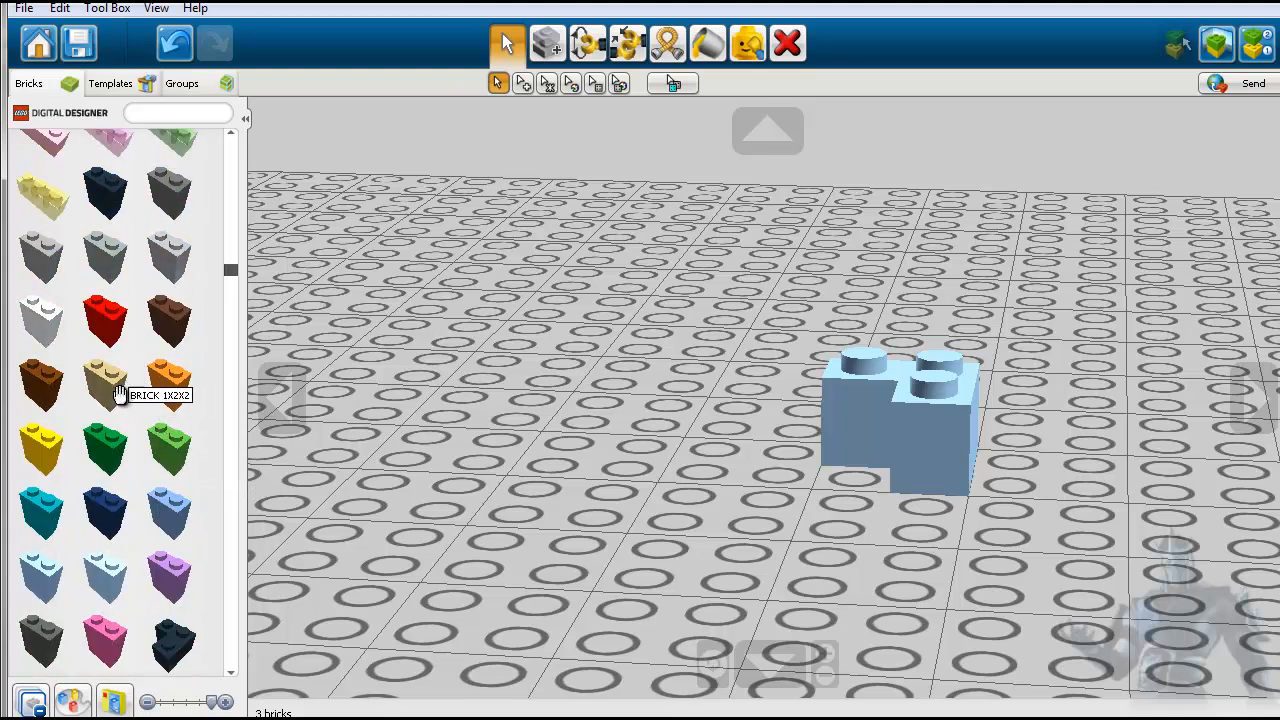
left_click(110, 385)
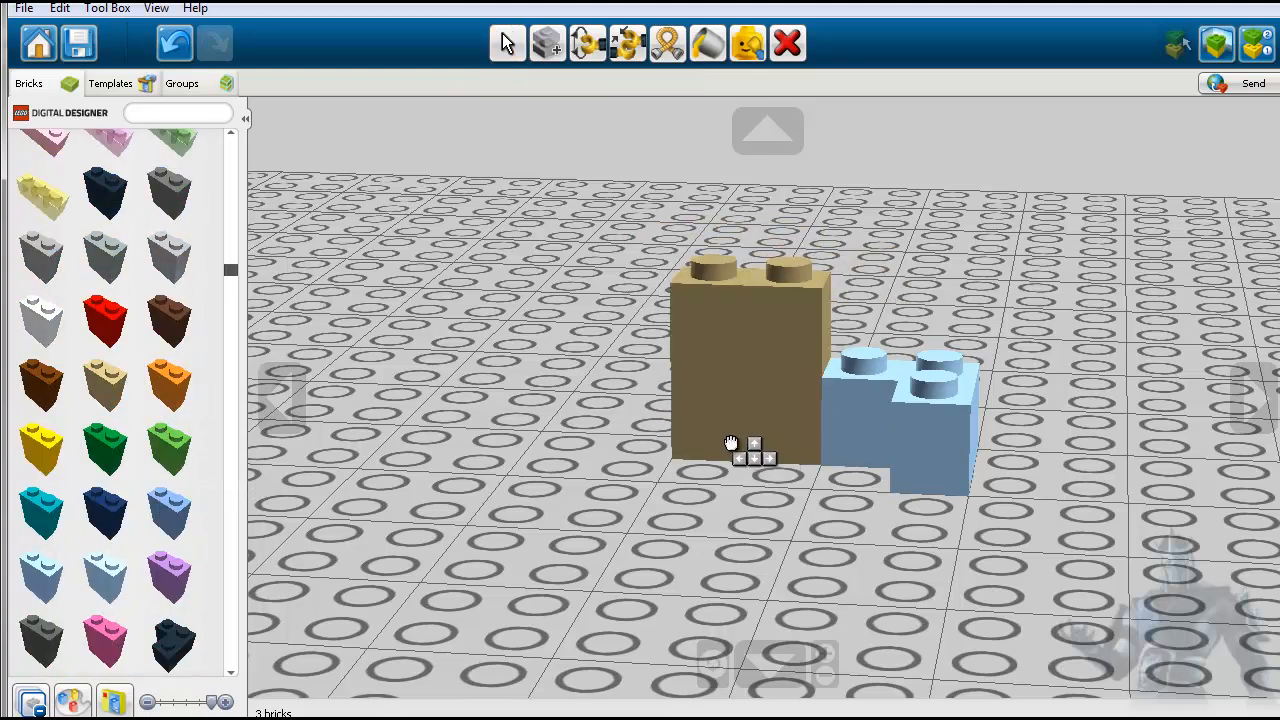
left_click(735, 440)
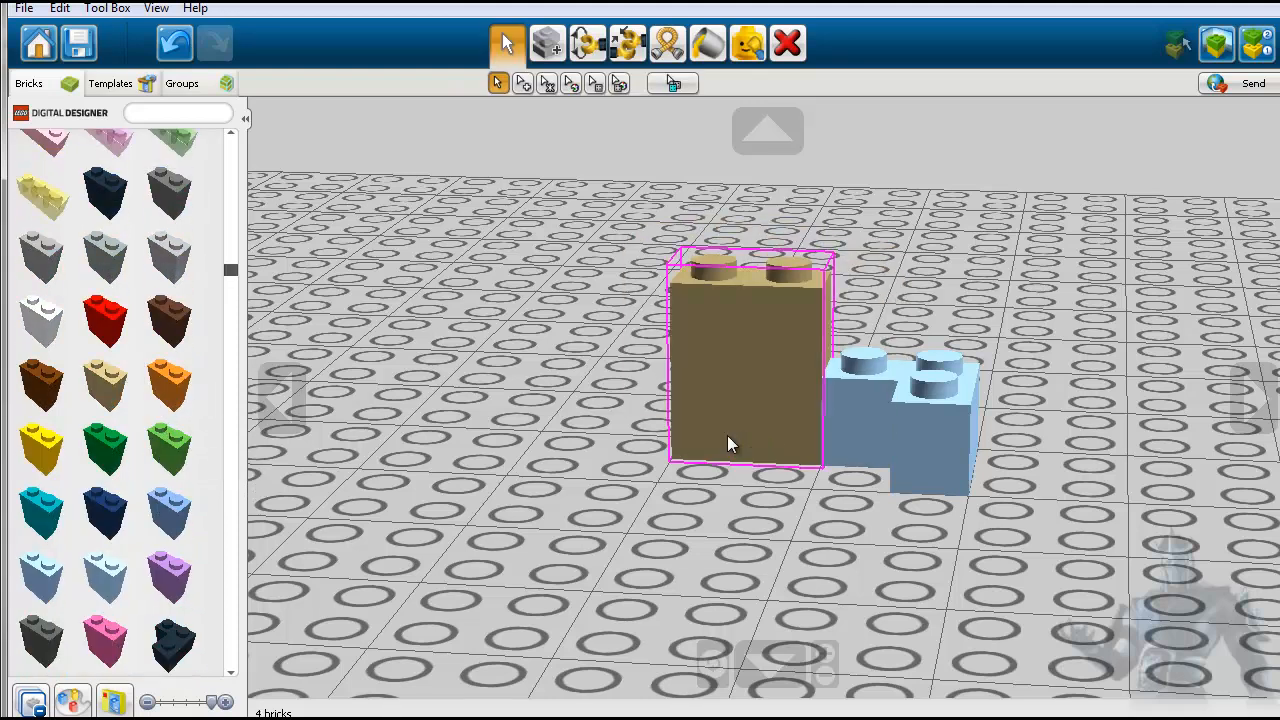
left_click(125, 278)
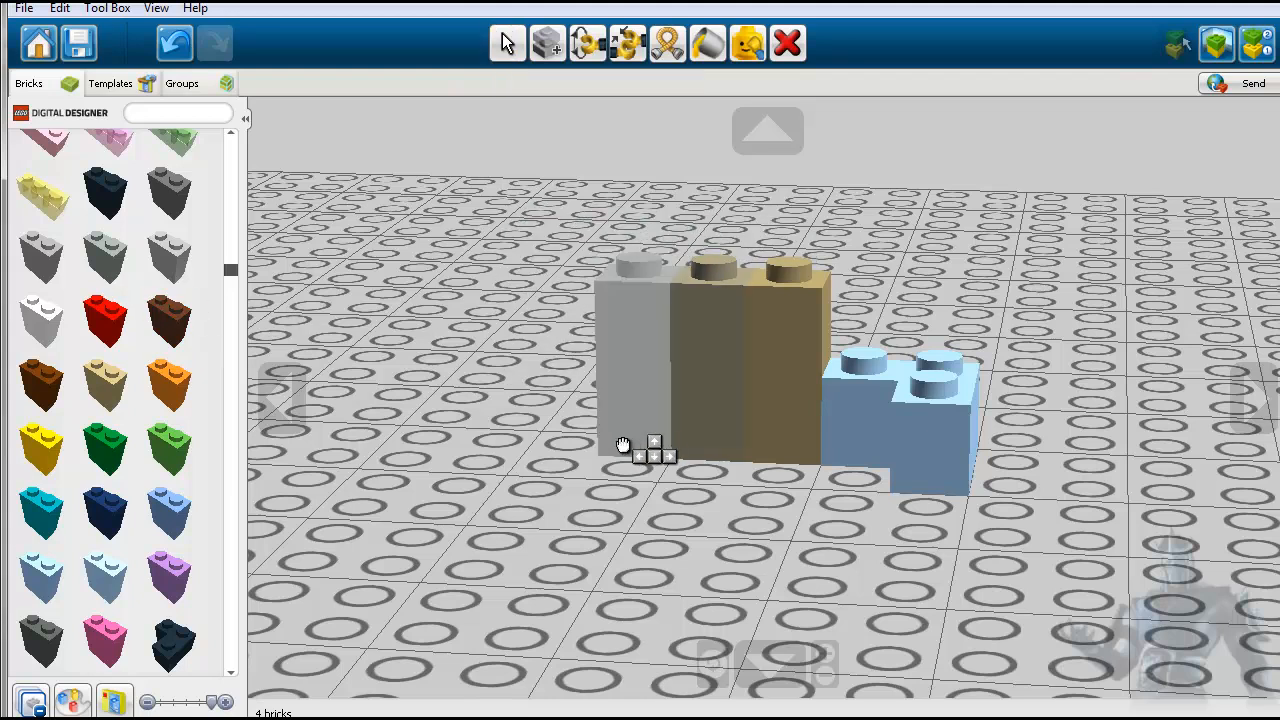
left_click(598, 442)
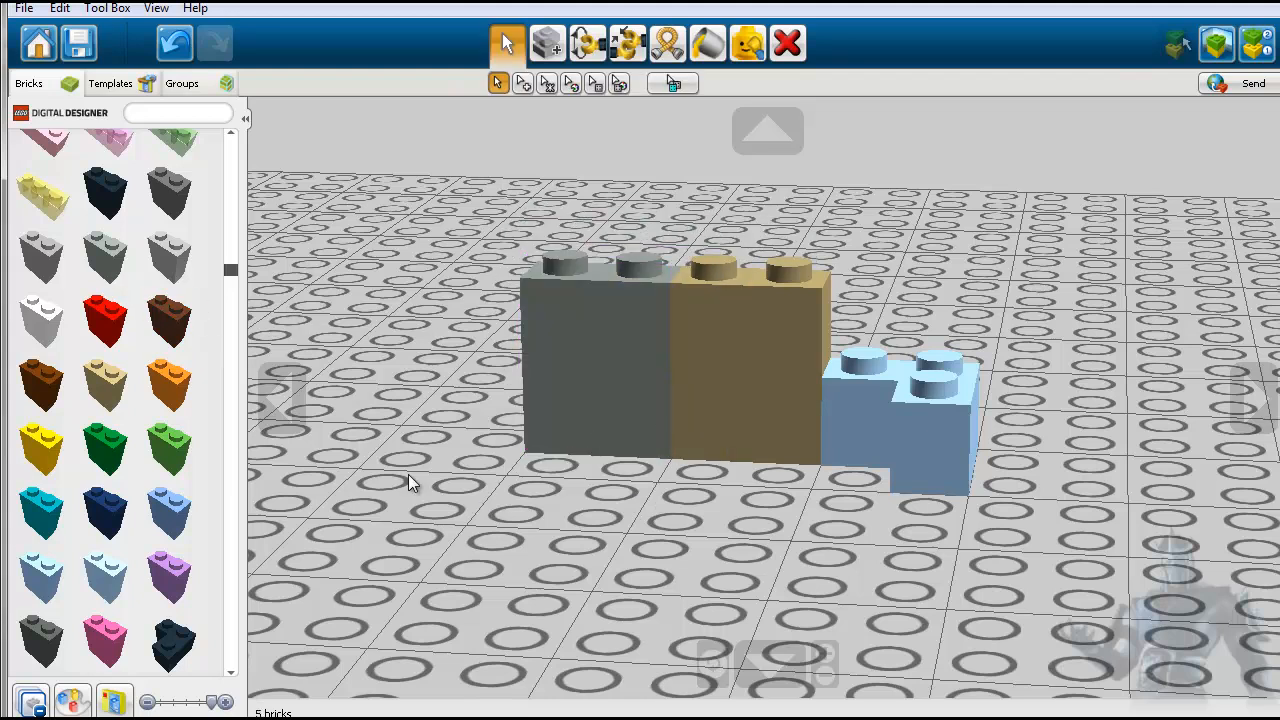
- Delete the brown KNAPSACK, the red vest-shaped piece and the row of grey, tan and light blue bricks to empty the baseplate
scroll(327, 453, "down", 5)
left_click(494, 409)
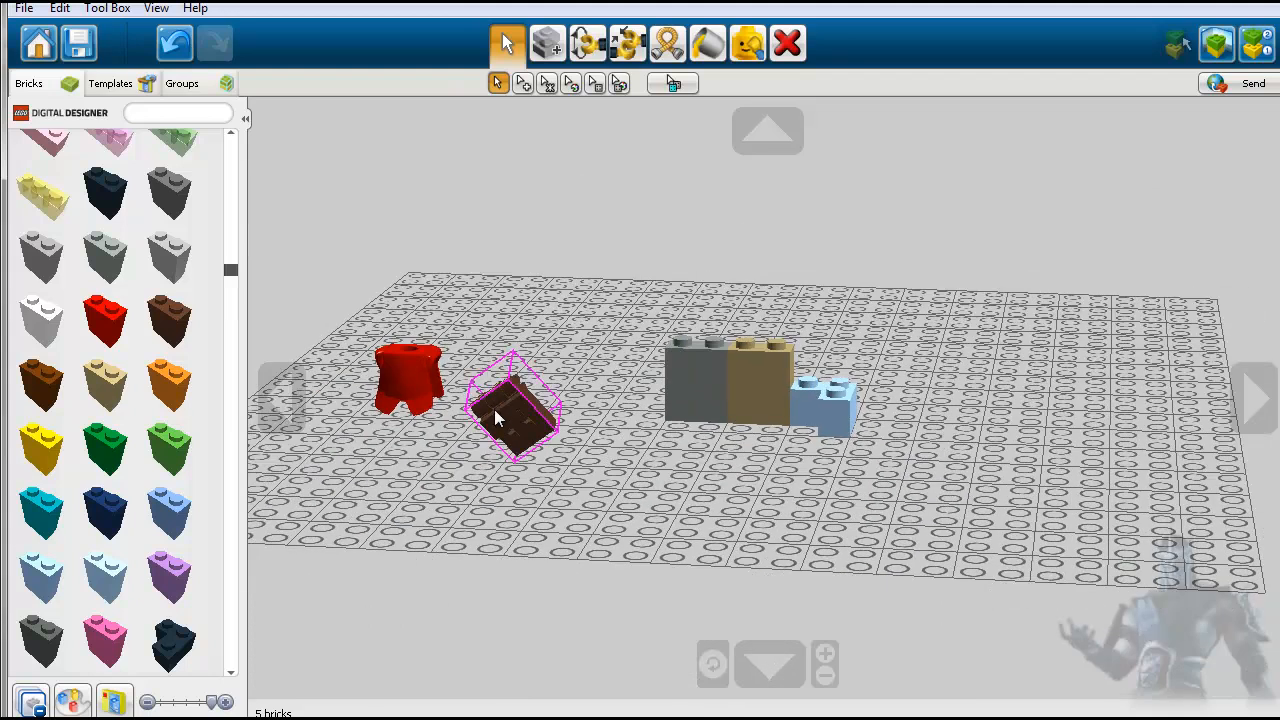
left_click(787, 43)
left_click(405, 380)
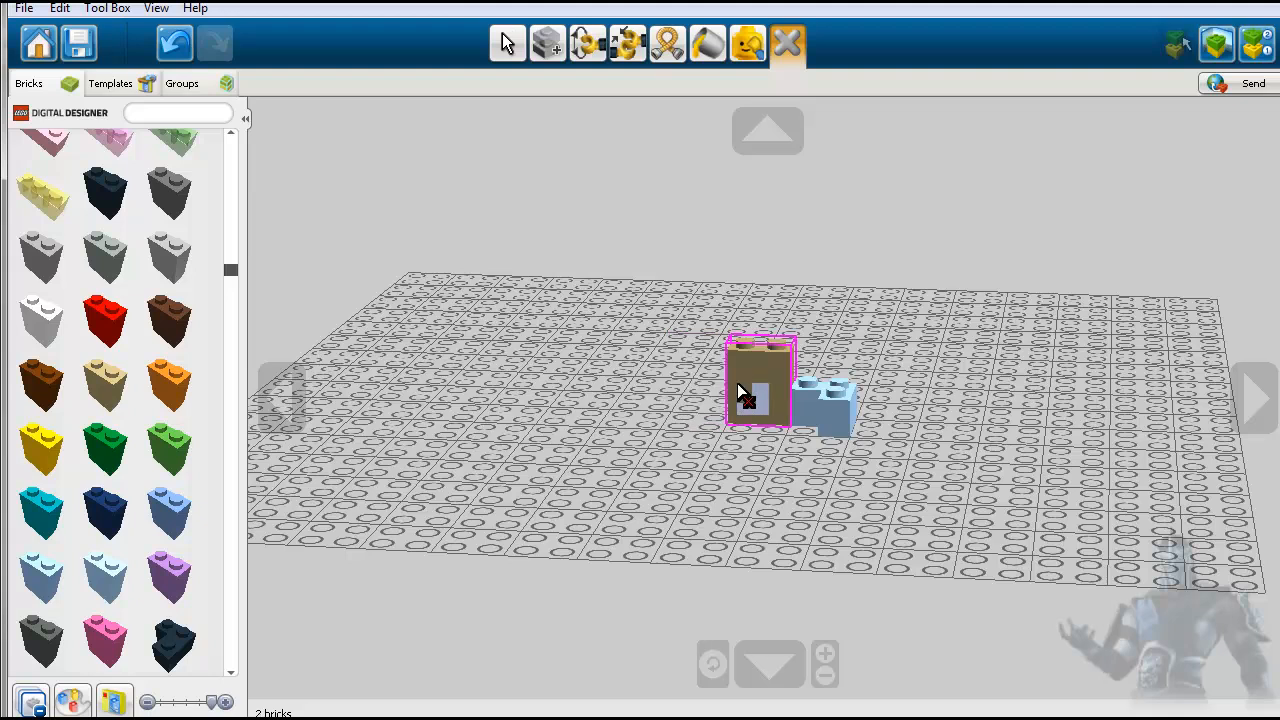
left_click(802, 382)
- Browse the rest of the basic bricks category through the longer and taller bricks, such as 2X2, 1X4, 2X4 and 2X2X3
scroll(175, 437, "down", 5)
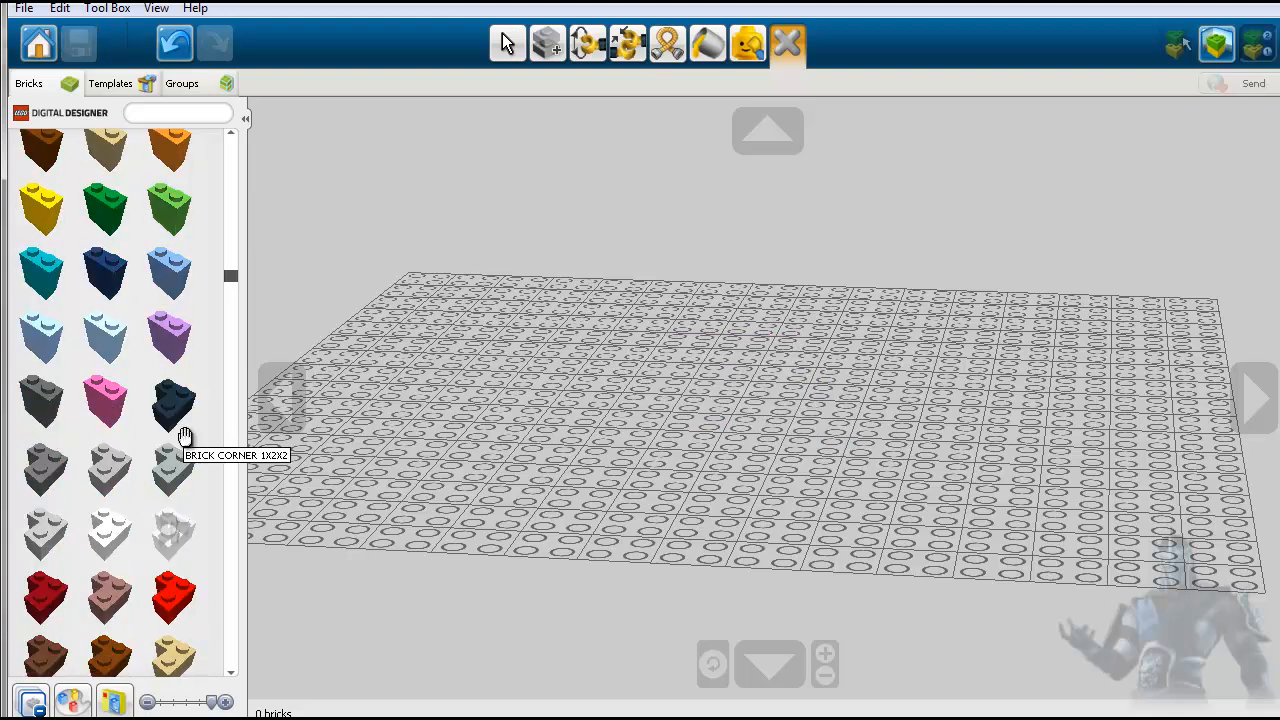
scroll(180, 445, "down", 10)
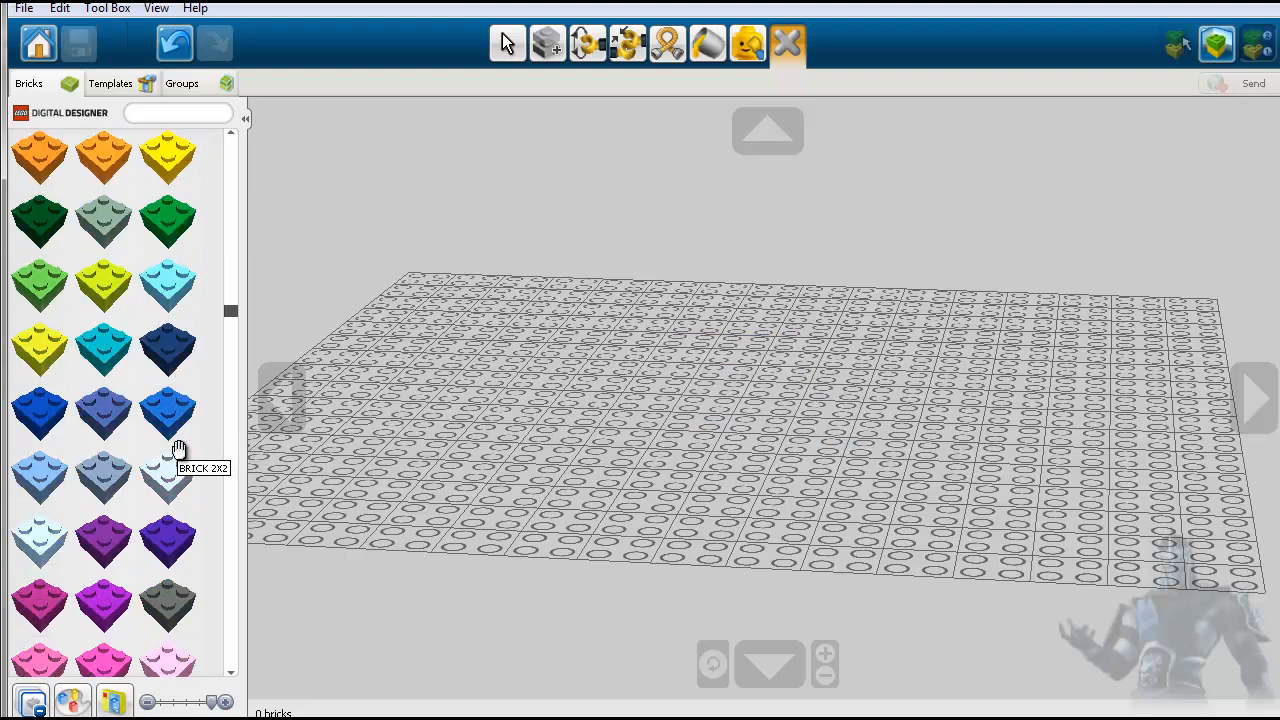
scroll(175, 450, "down", 15)
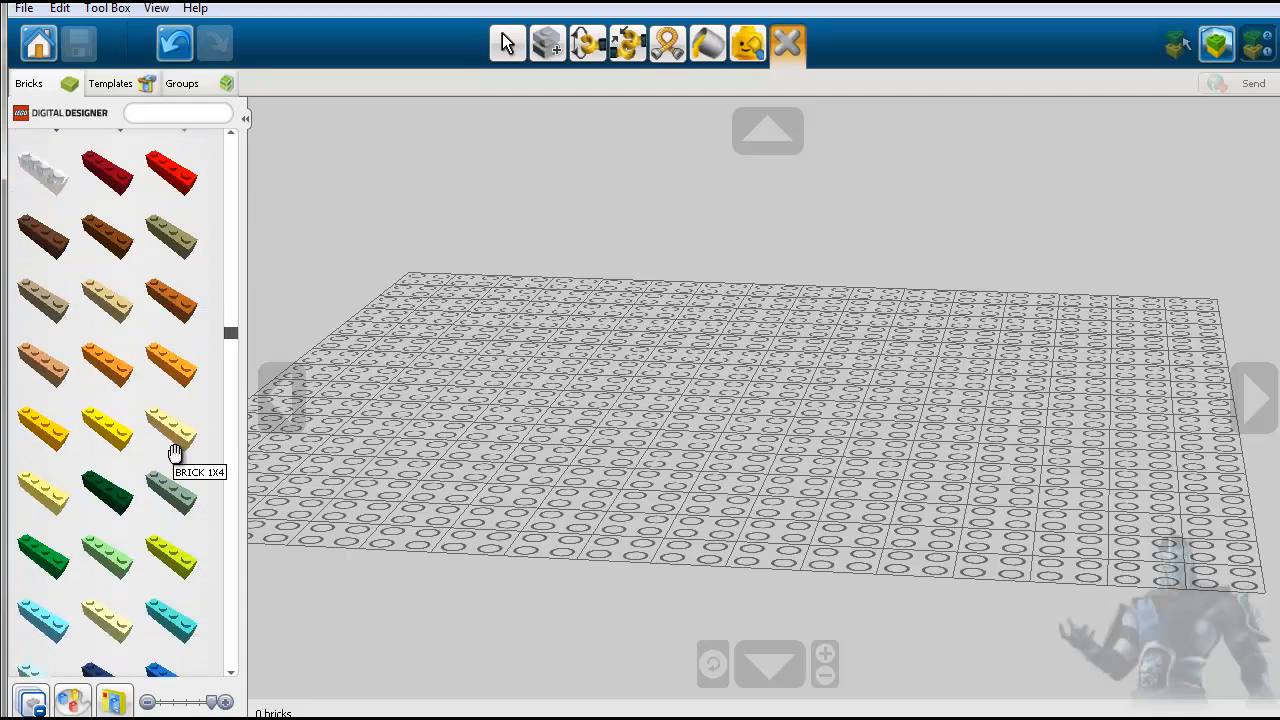
scroll(175, 453, "down", 15)
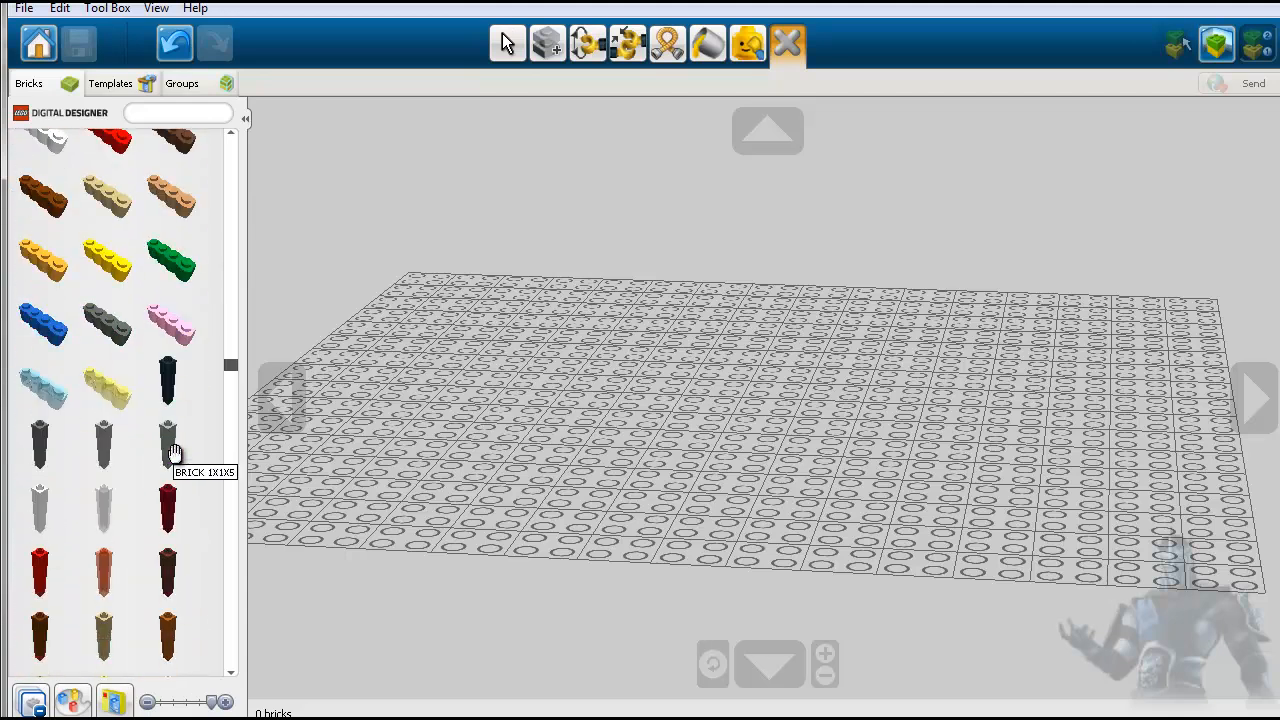
scroll(175, 453, "down", 15)
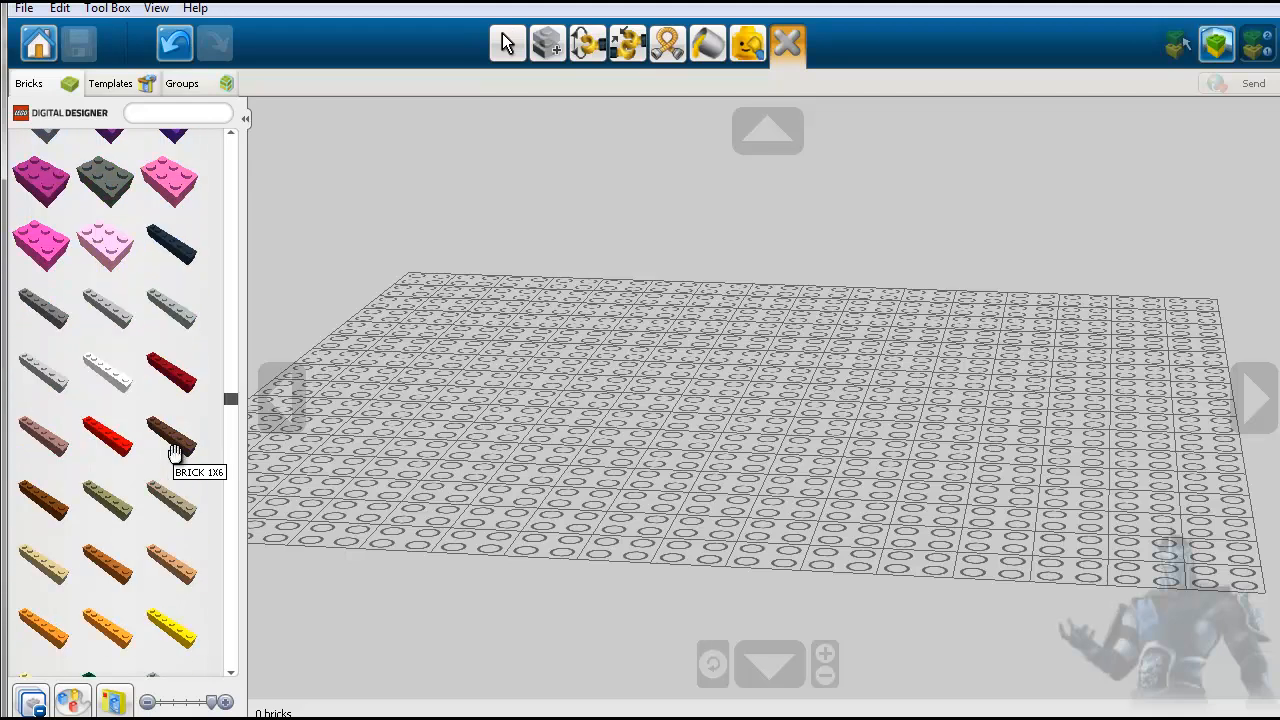
scroll(175, 453, "down", 15)
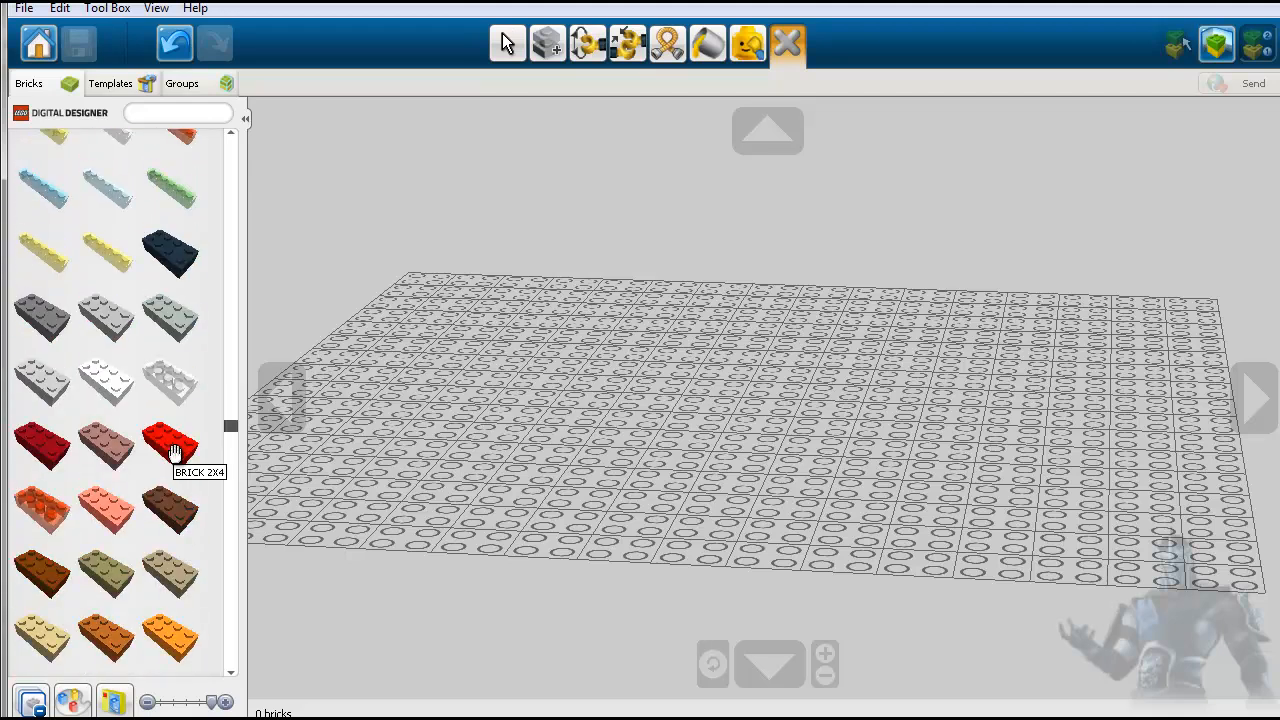
scroll(175, 453, "down", 15)
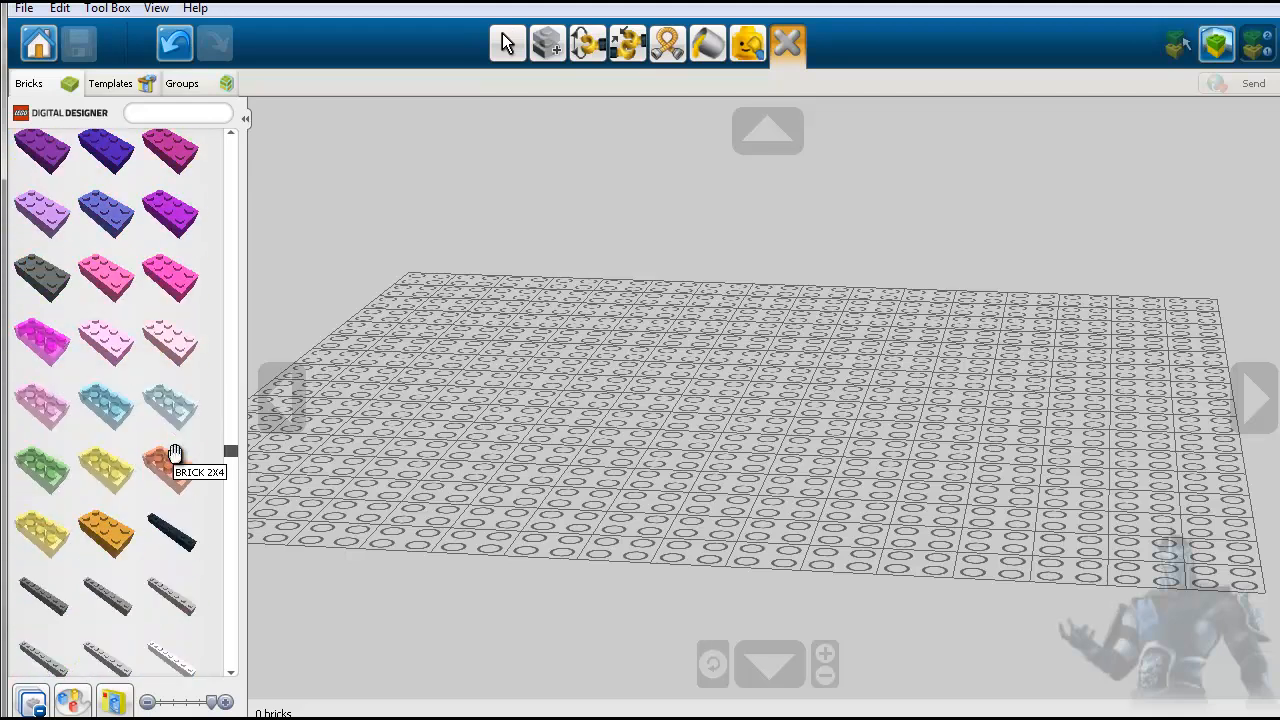
scroll(175, 453, "down", 15)
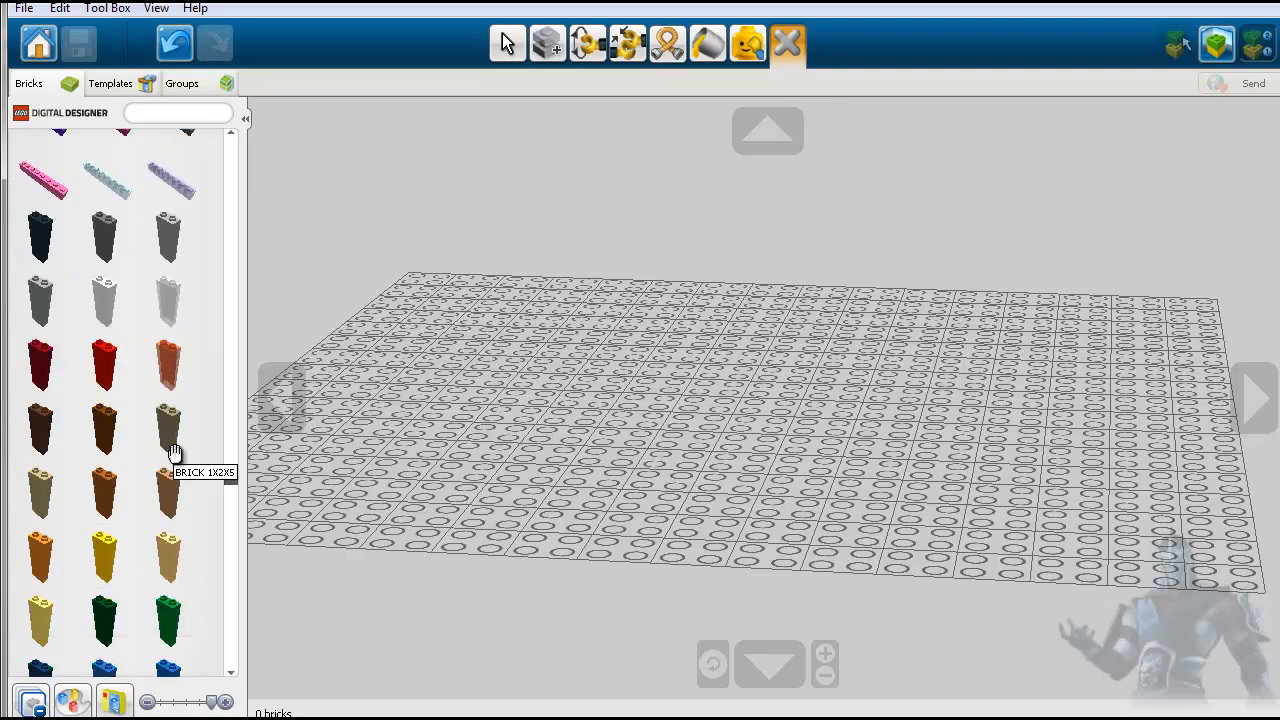
scroll(175, 453, "down", 15)
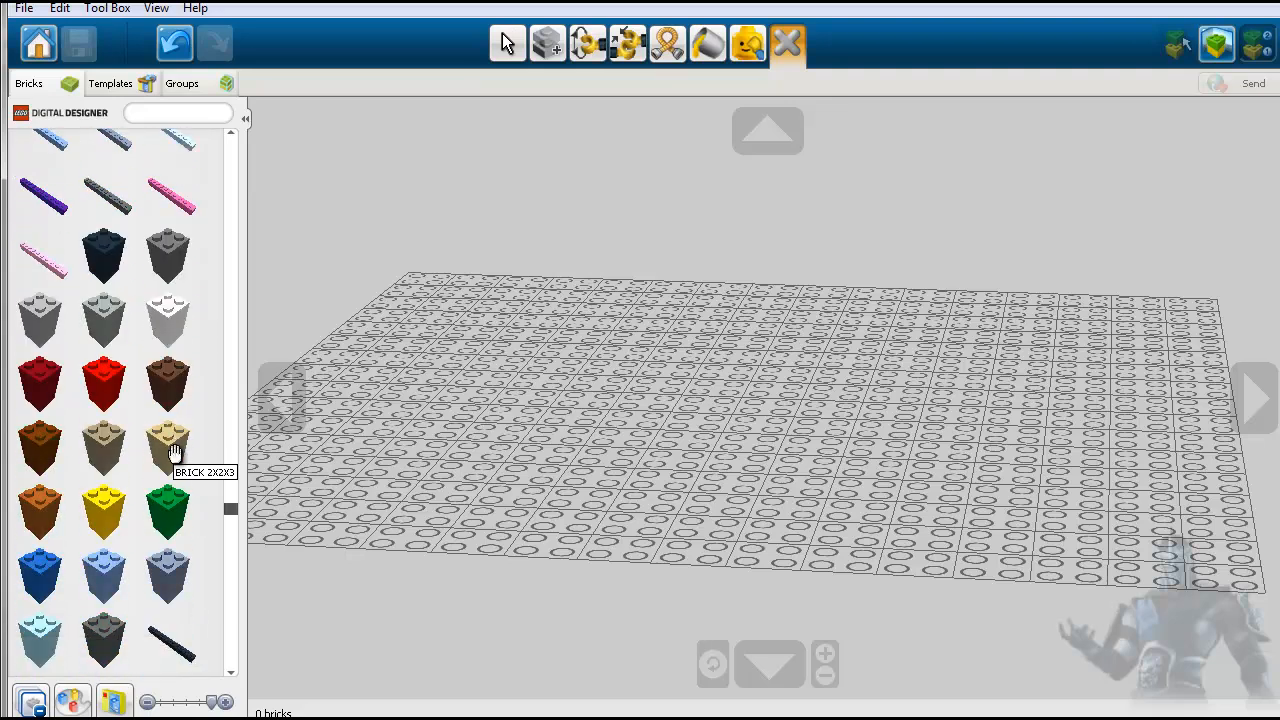
scroll(175, 453, "down", 8)
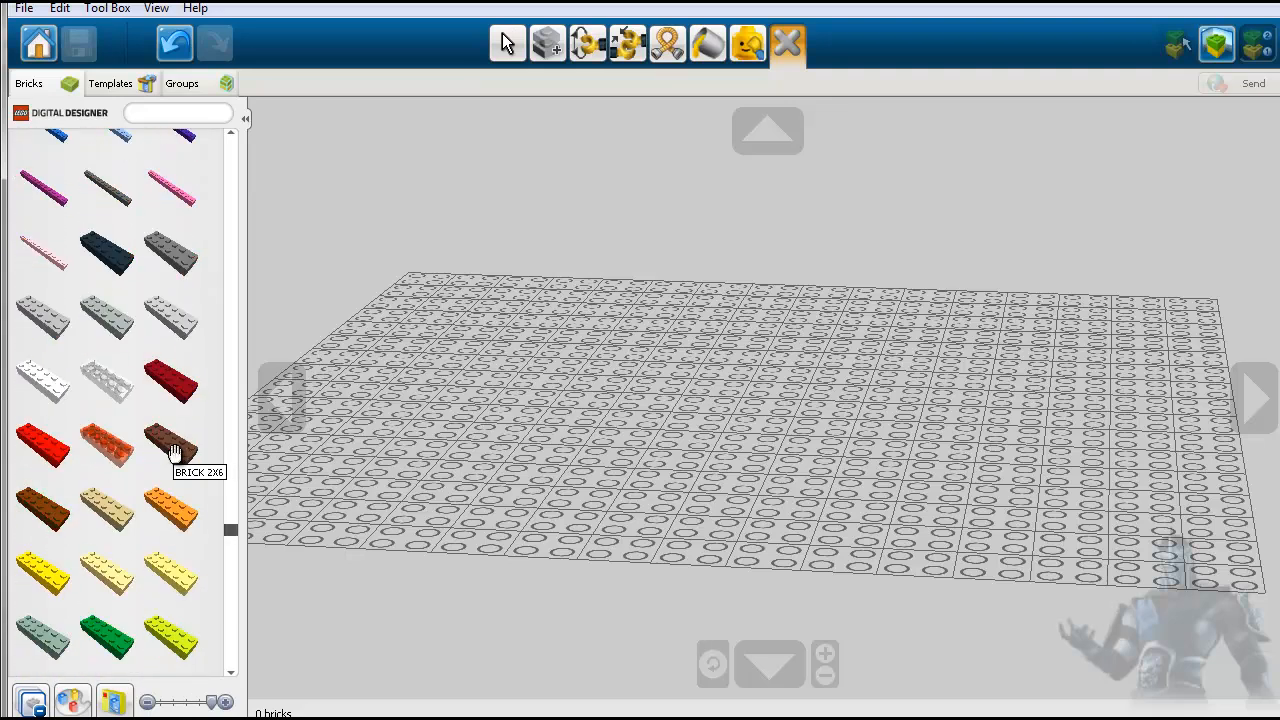
- Collapse the basic bricks category, look through the round bricks category and close it again
left_click(35, 705)
scroll(200, 440, "up", 5)
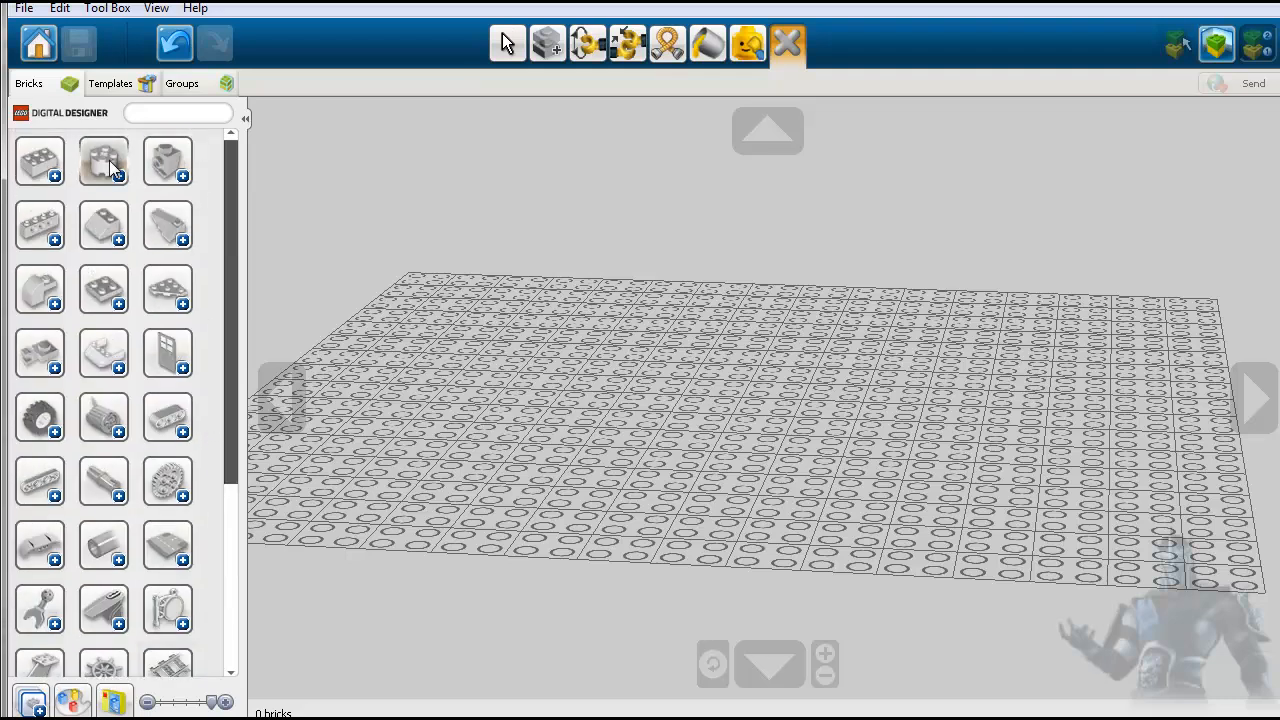
left_click(109, 165)
scroll(114, 340, "down", 3)
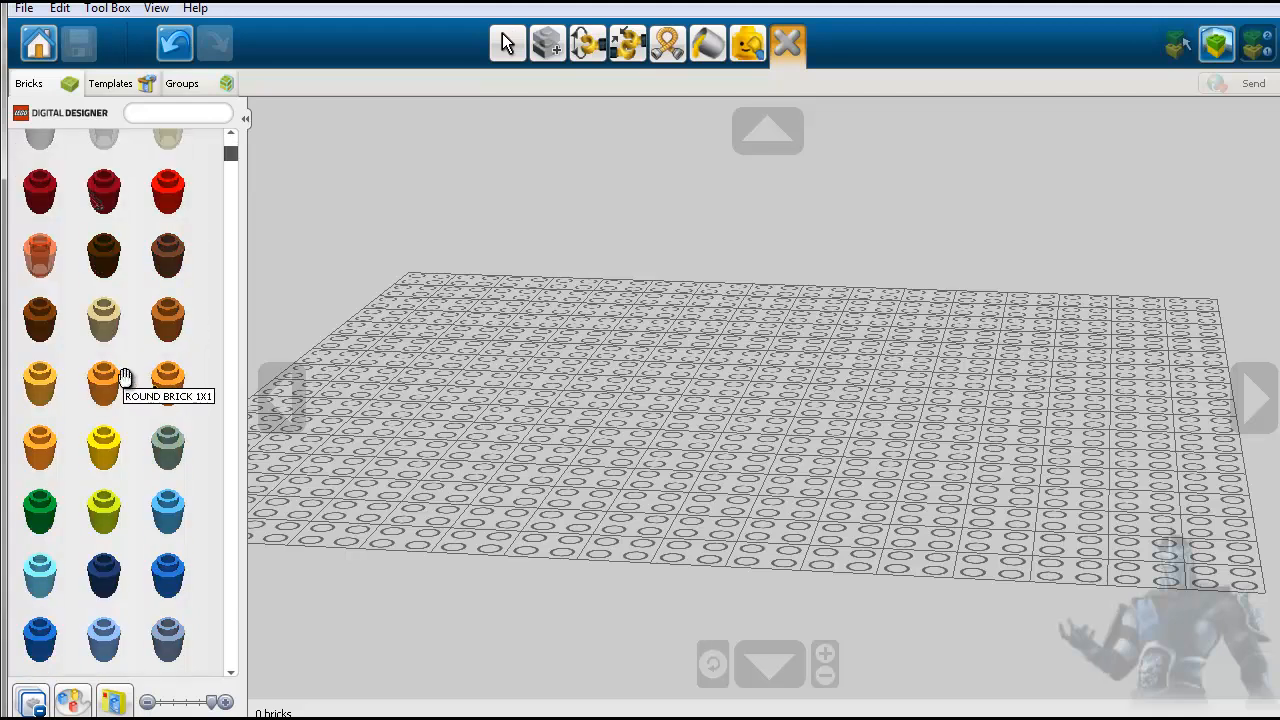
scroll(123, 372, "up", 3)
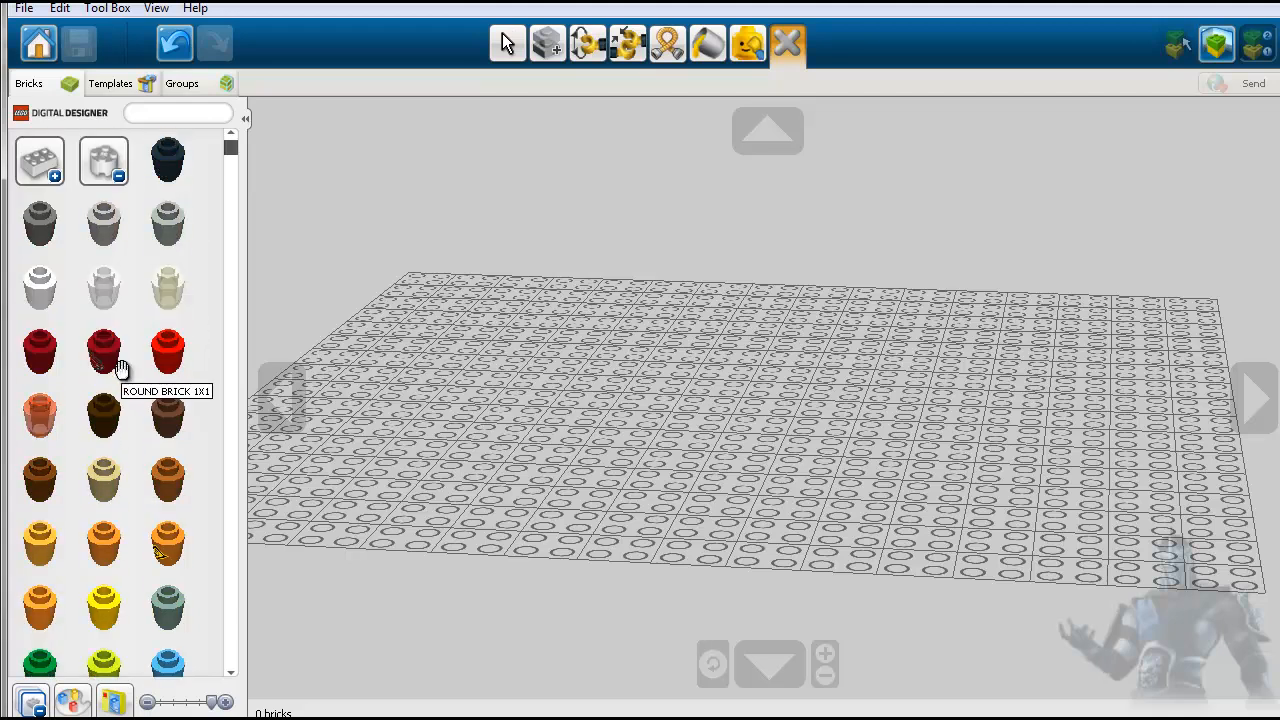
left_click(115, 173)
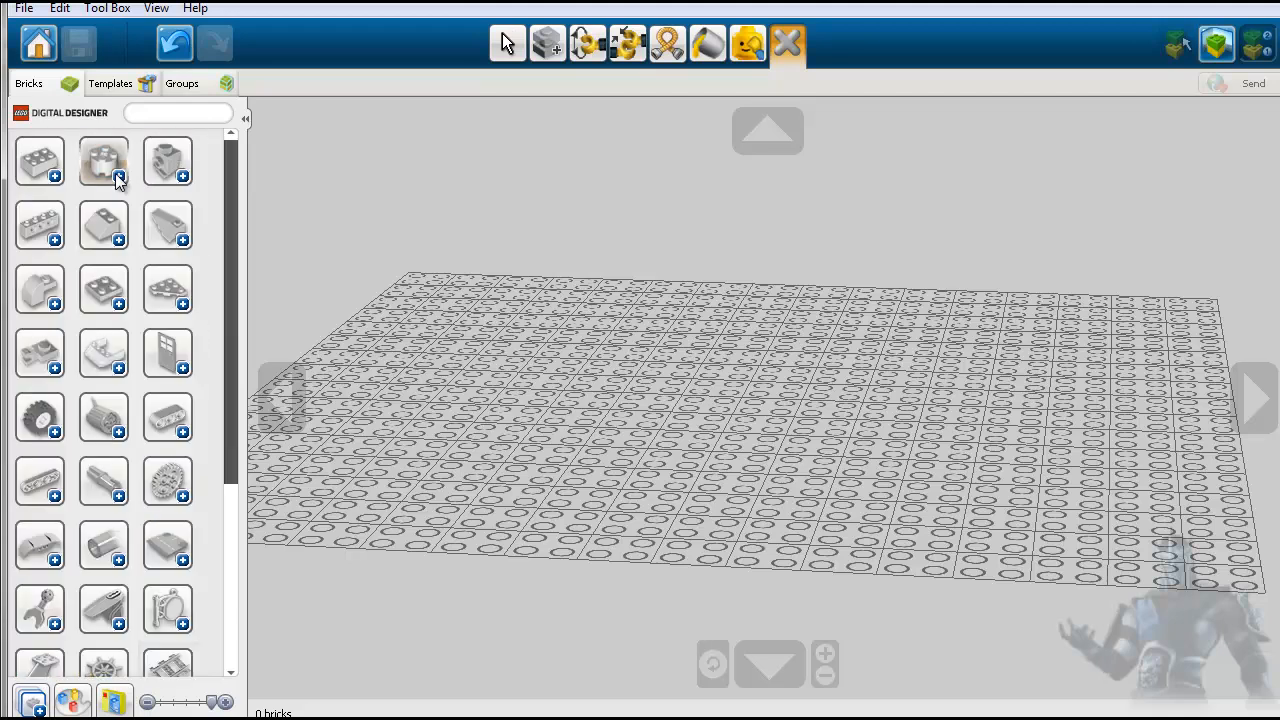
- Expand the angular bricks category and look through its 1X1 bricks
left_click(184, 176)
scroll(145, 327, "down", 3)
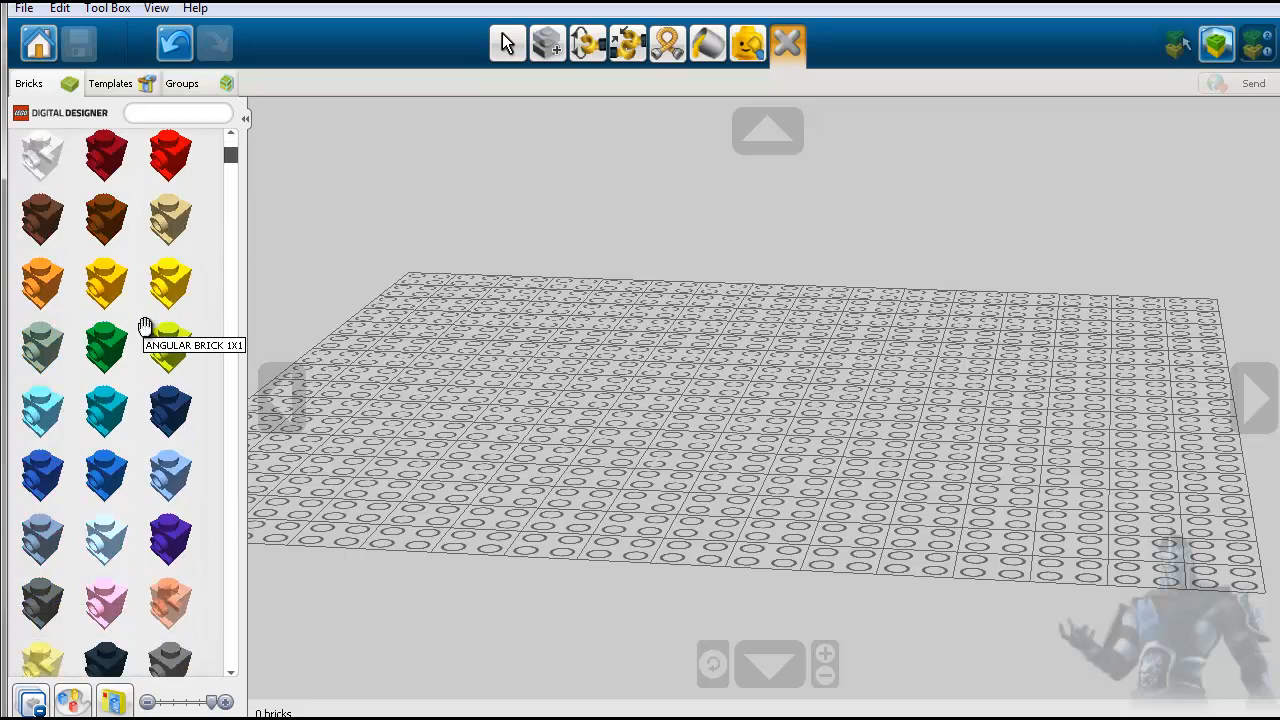
scroll(145, 327, "up", 3)
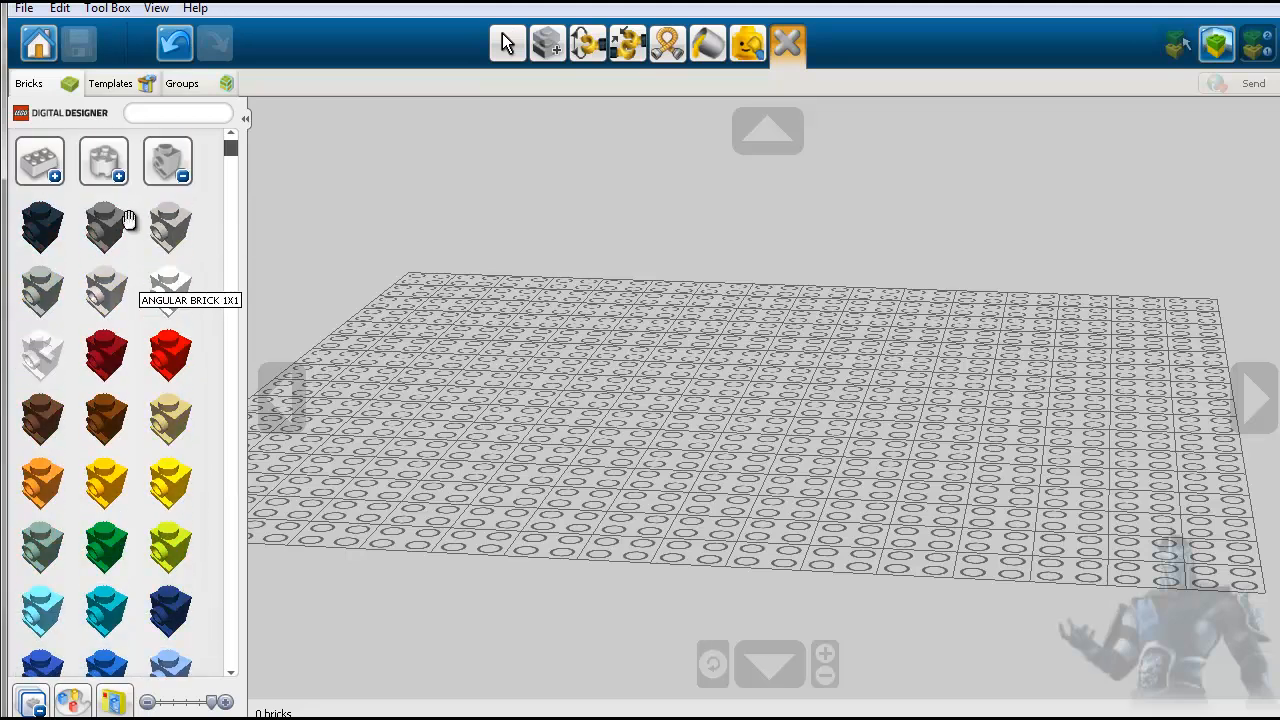
- Close the angular bricks, then briefly expand and close the technic, sloped and wedge brick categories in turn
left_click(181, 176)
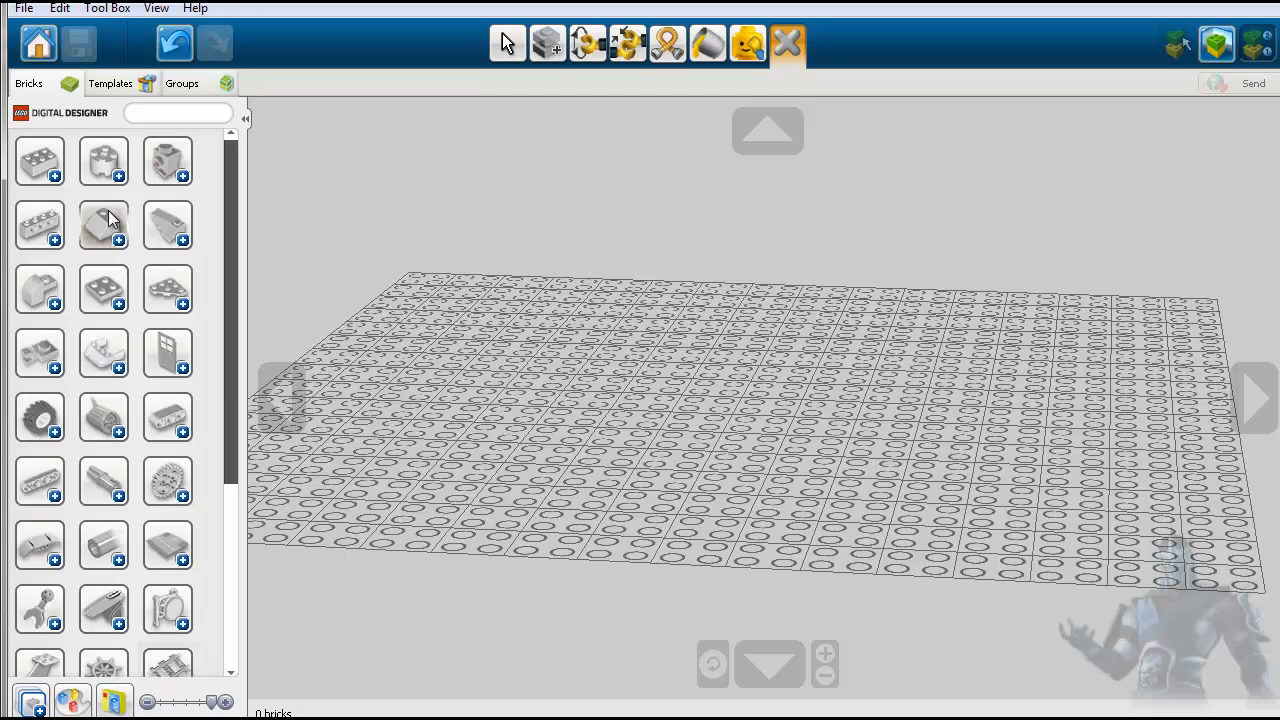
left_click(53, 242)
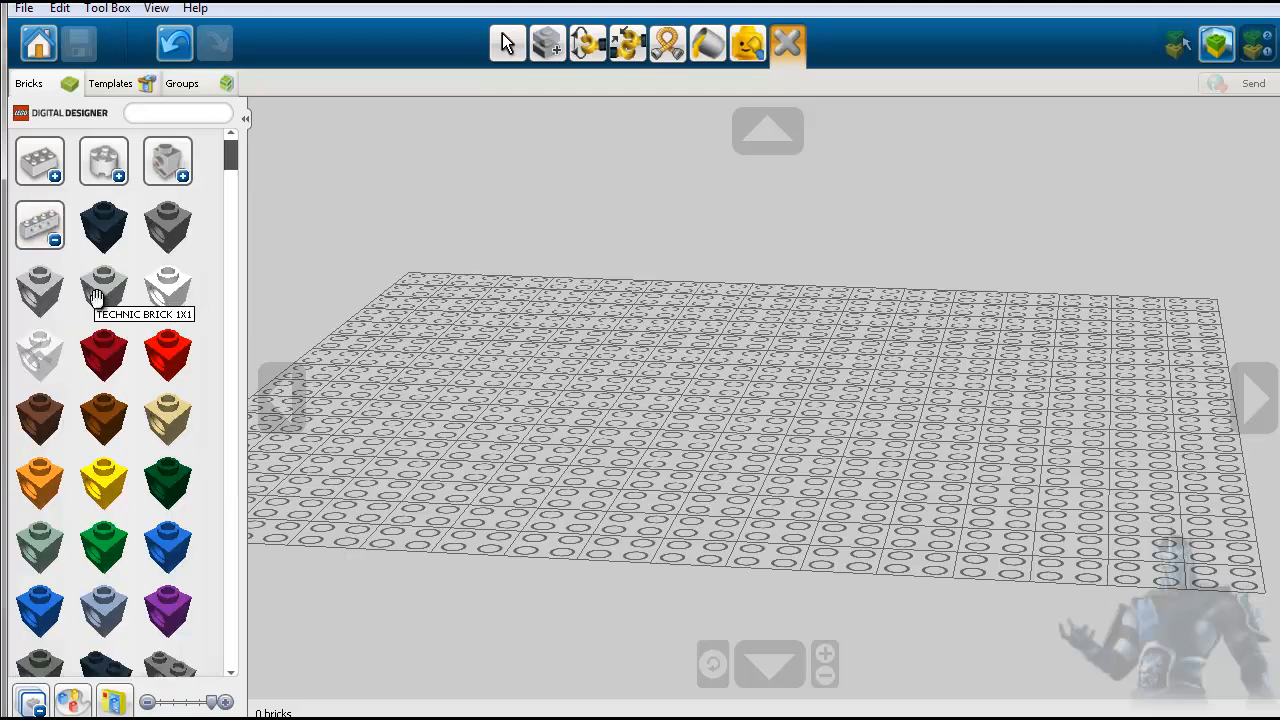
left_click(53, 240)
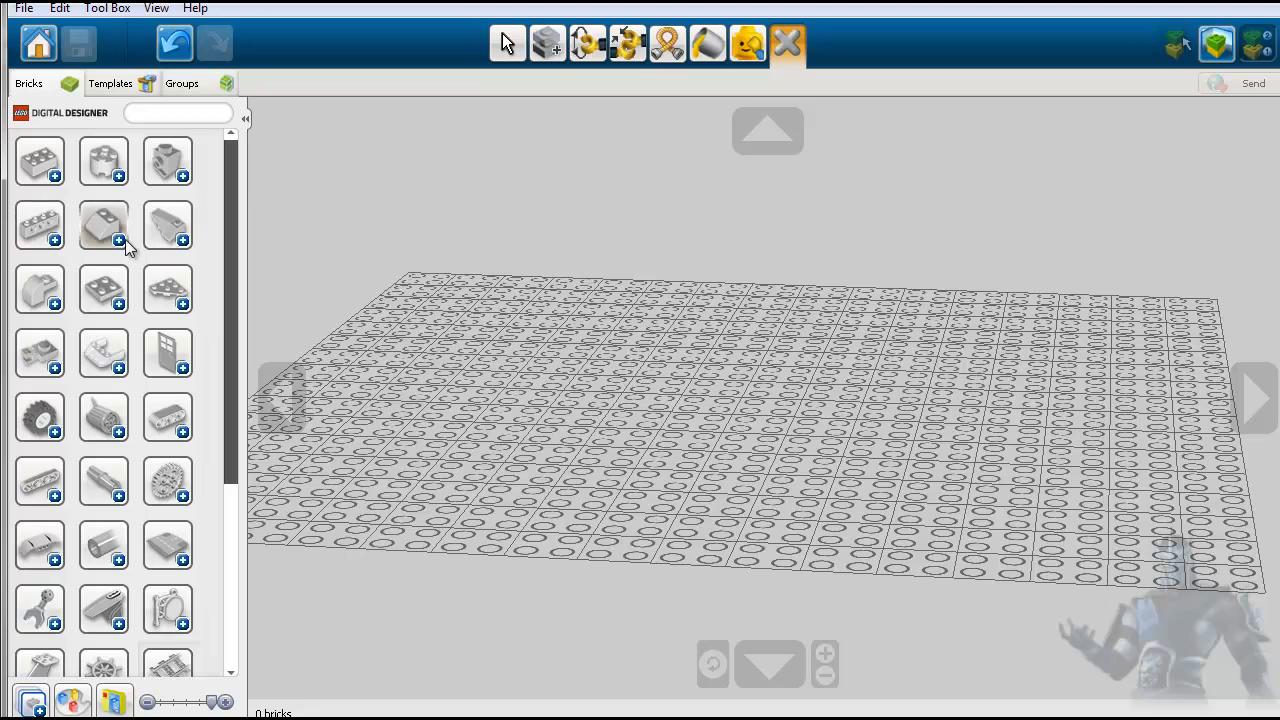
left_click(116, 239)
left_click(116, 239)
left_click(184, 239)
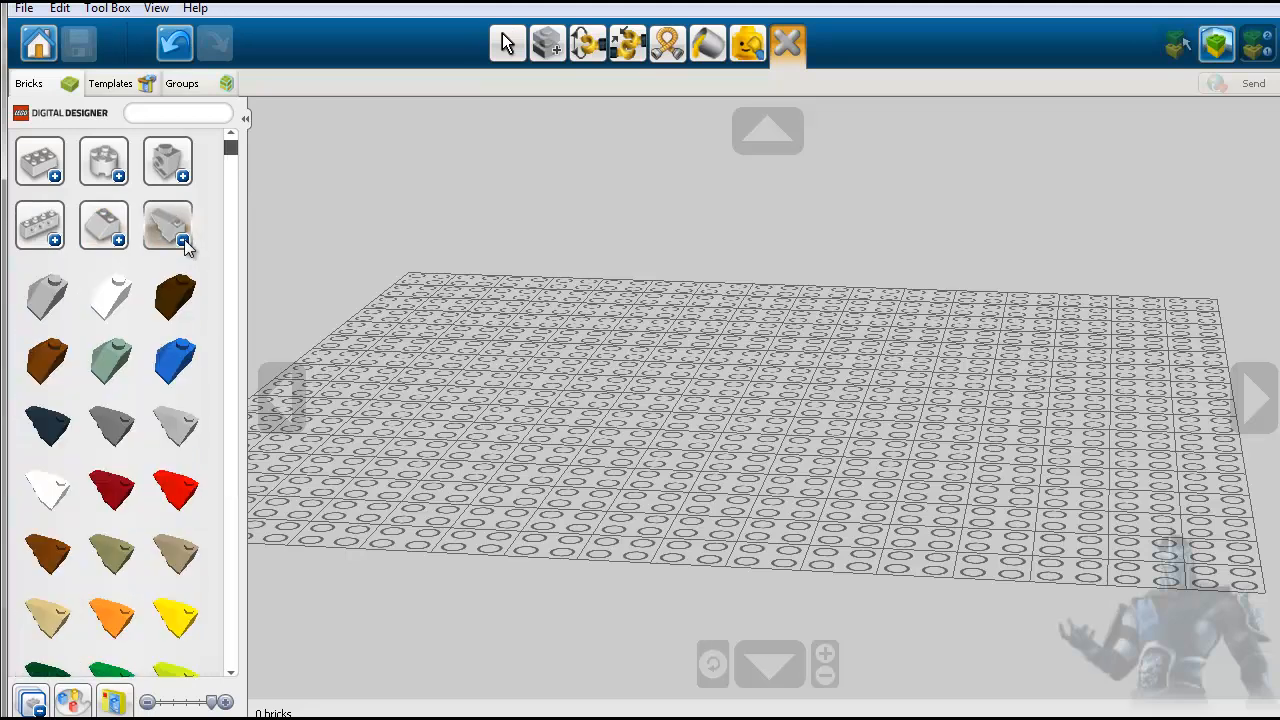
left_click(184, 239)
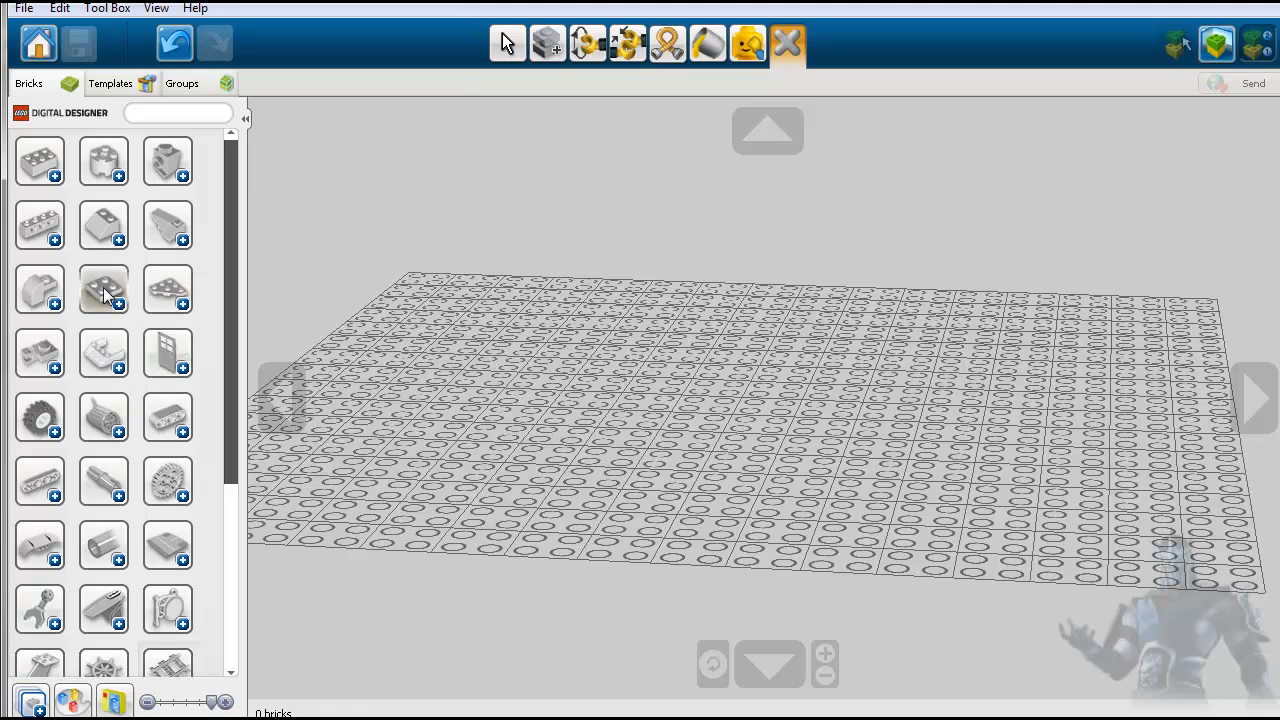
scroll(85, 422, "down", 5)
scroll(85, 423, "up", 5)
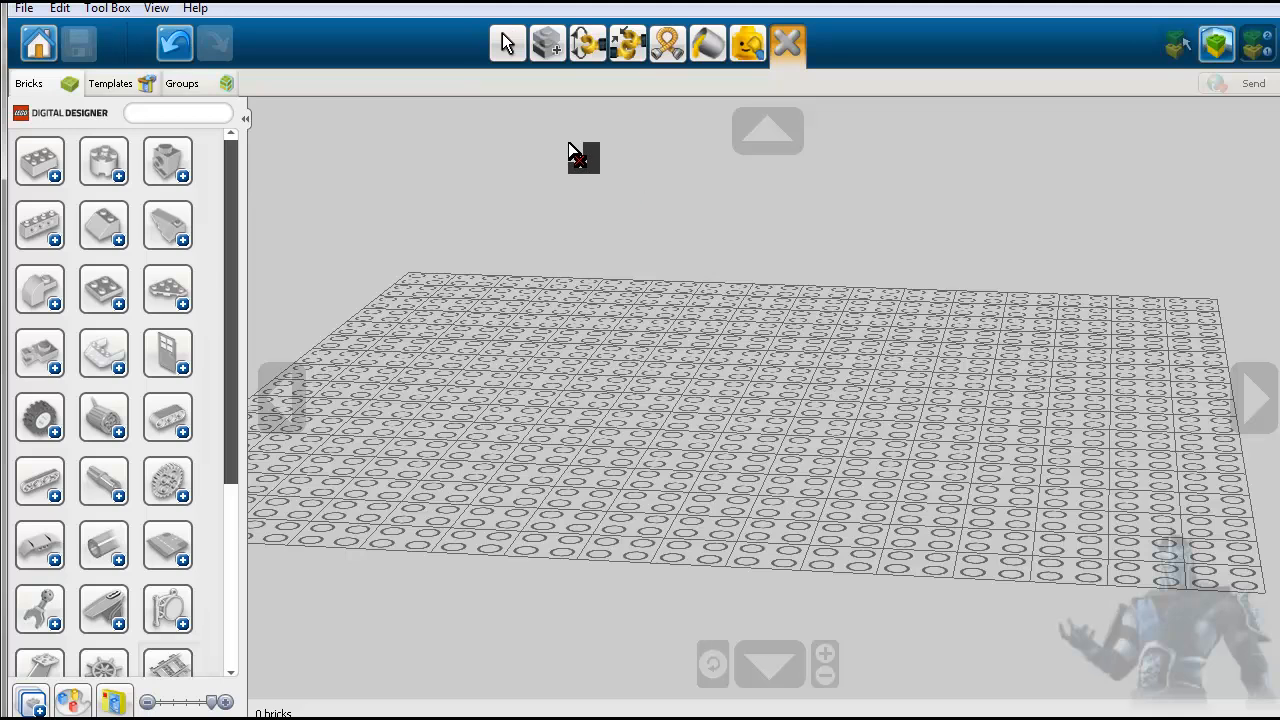
- Return to the Selection tool and look over the available file commands
left_click(506, 56)
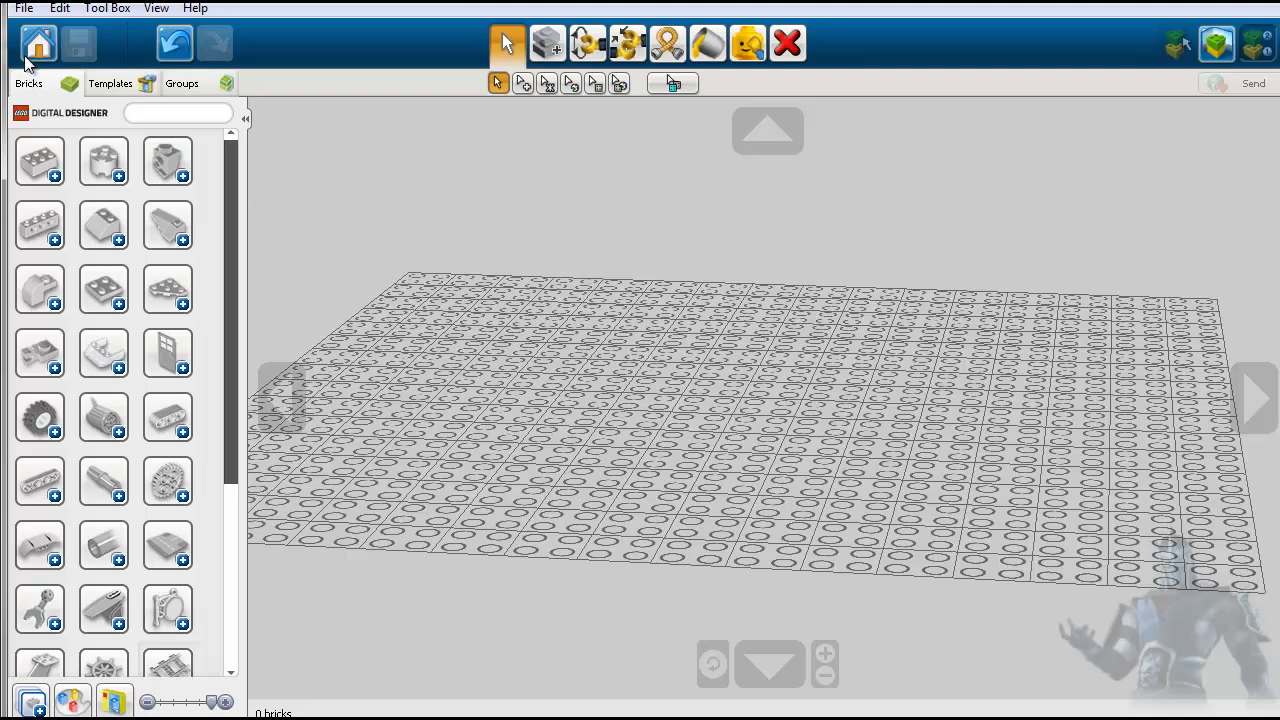
left_click(24, 9)
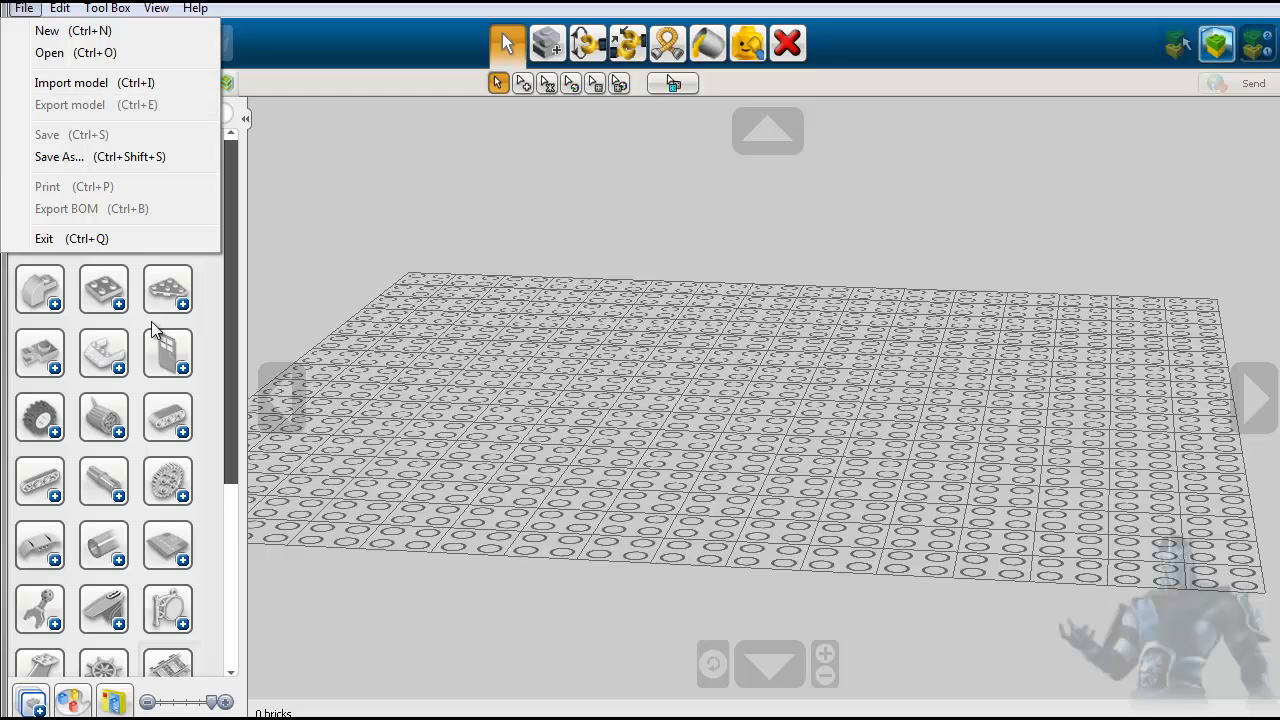
left_click(232, 417)
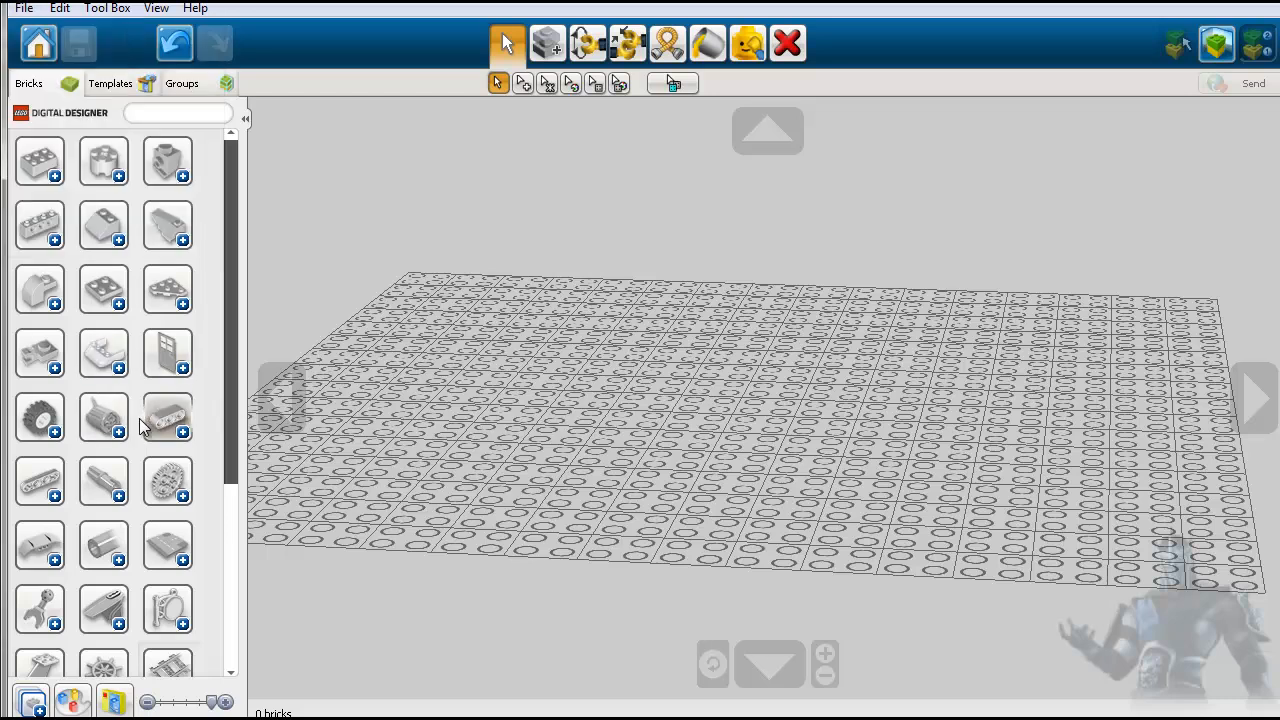
- Expand the minifigure parts category and place a bright green MINI LEG piece near the middle of the baseplate
scroll(170, 445, "down", 3)
scroll(170, 445, "down", 1)
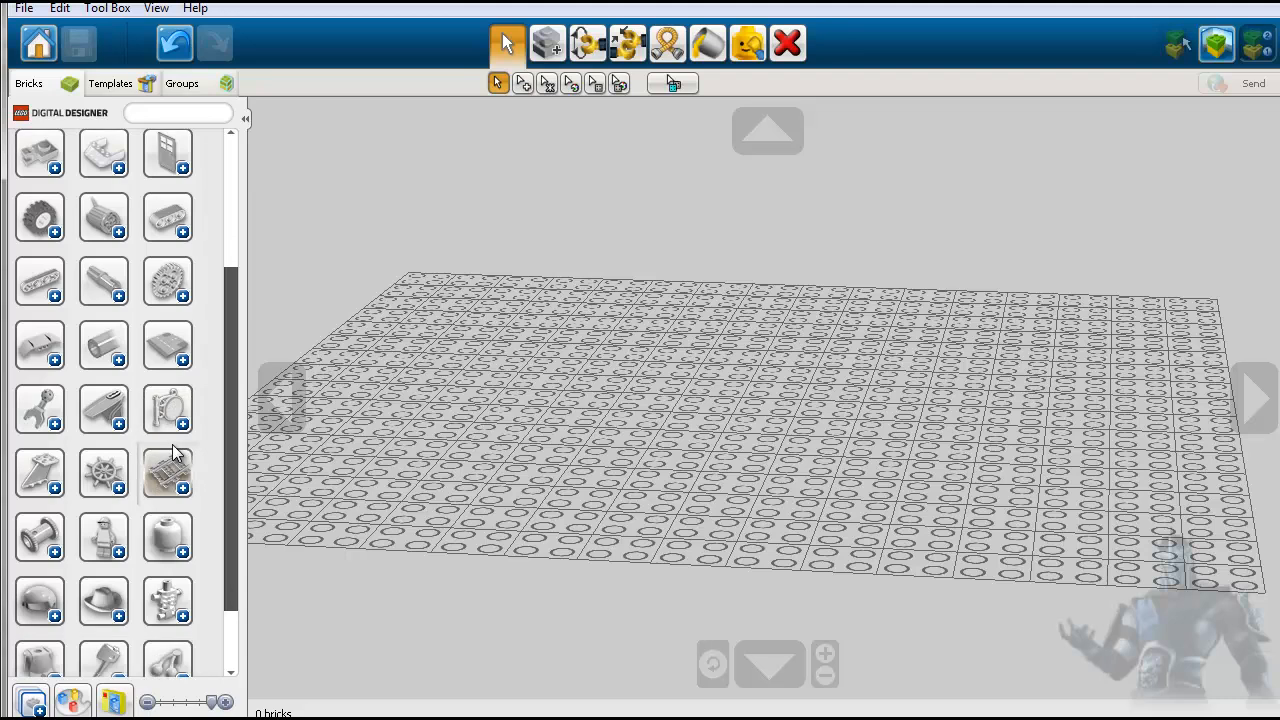
left_click(117, 560)
scroll(180, 590, "down", 10)
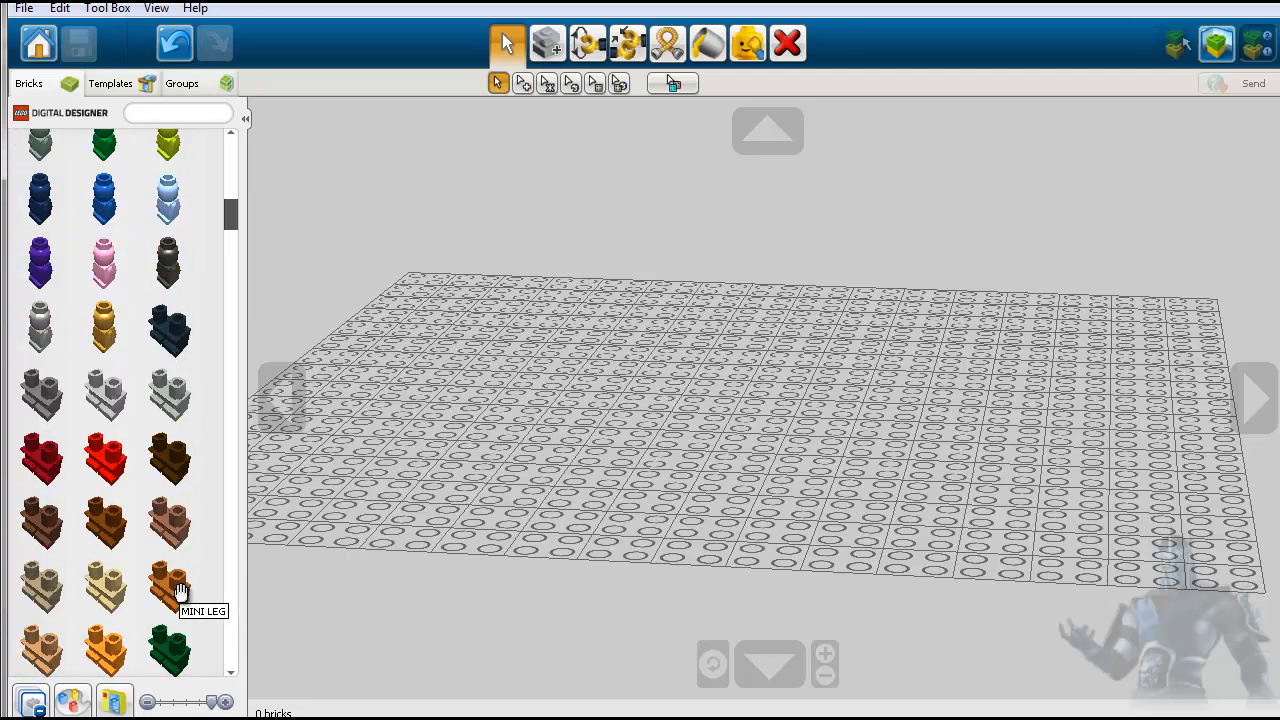
scroll(178, 590, "down", 3)
left_click(172, 588)
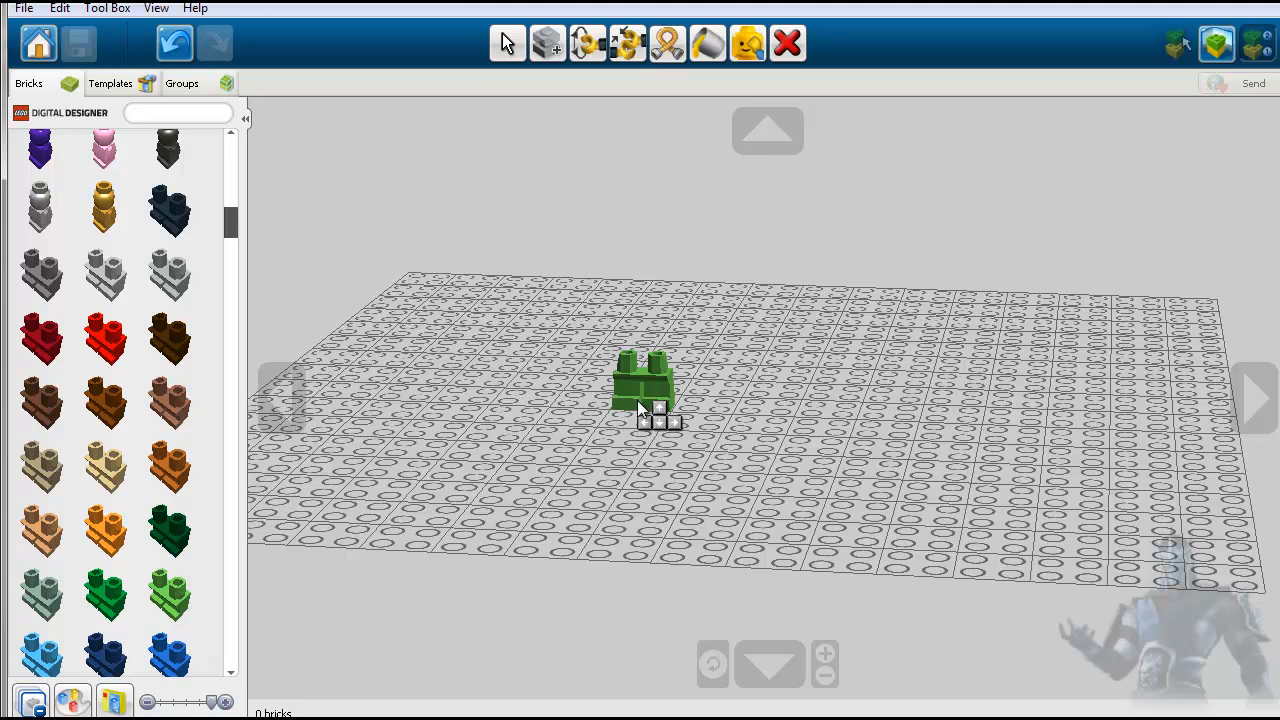
left_click(637, 400)
- Attach a black minifigure torso with crossed straps and a gold emblem to the green legs
scroll(168, 490, "down", 10)
scroll(167, 495, "down", 10)
scroll(166, 500, "down", 10)
scroll(158, 502, "down", 5)
left_click(160, 495)
left_click(667, 380)
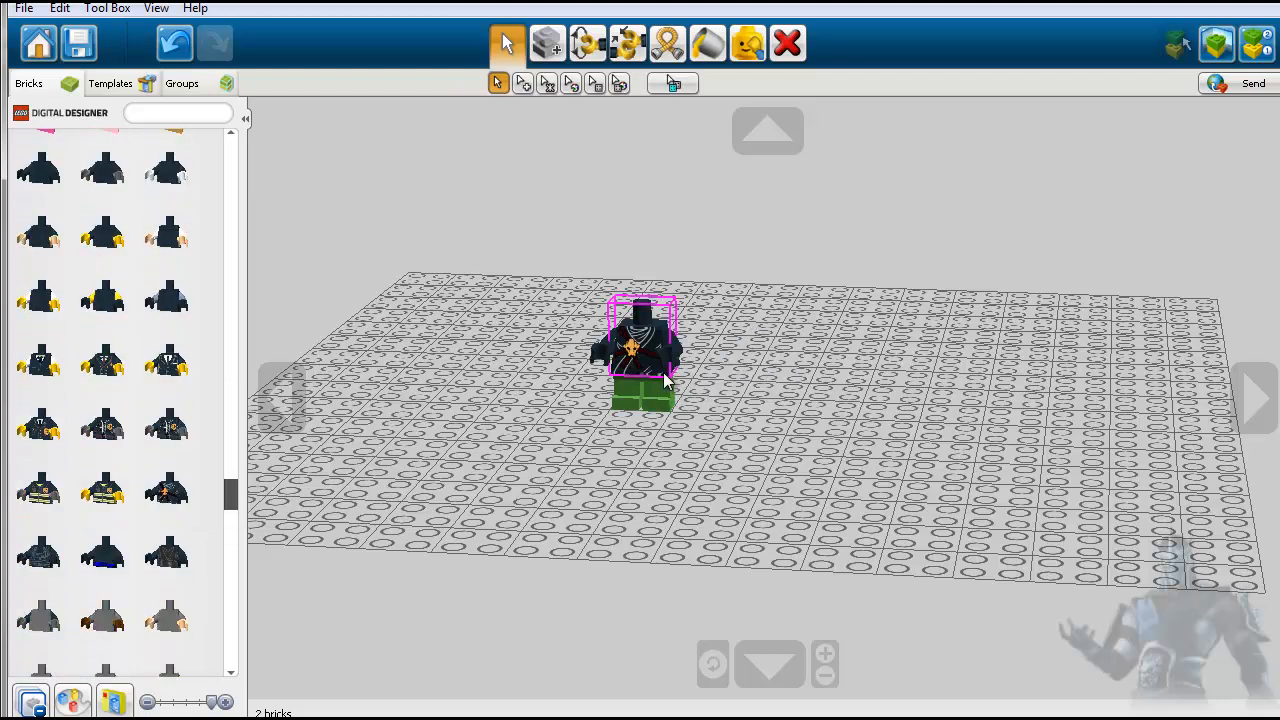
- Collapse the open category and attach a black head with red eyes from the heads category to the torso
left_click(31, 699)
left_click(159, 446)
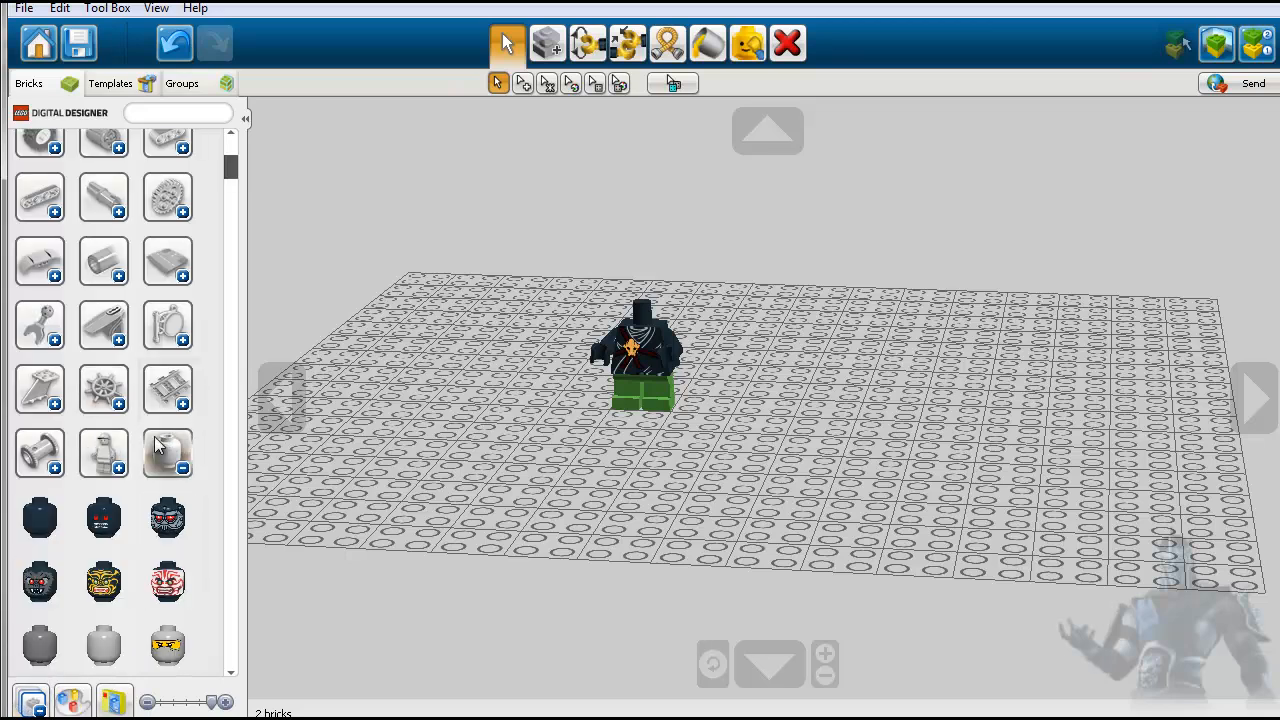
left_click(104, 518)
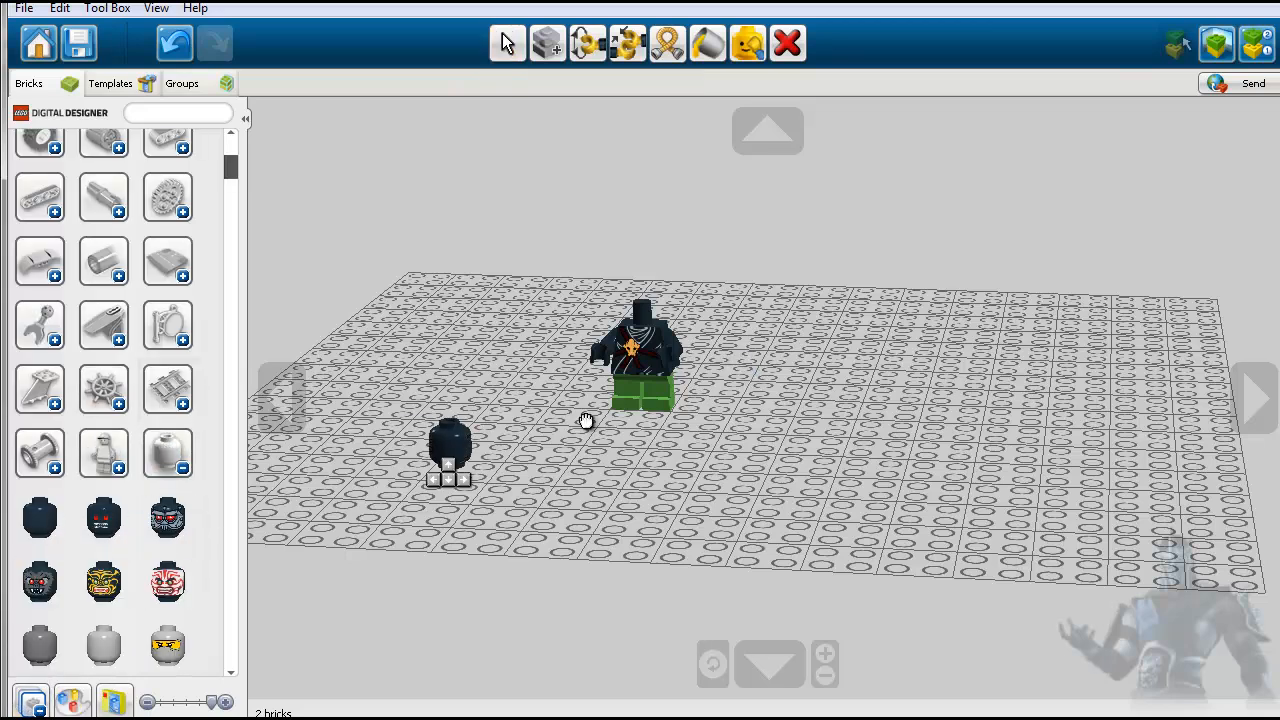
left_click(643, 320)
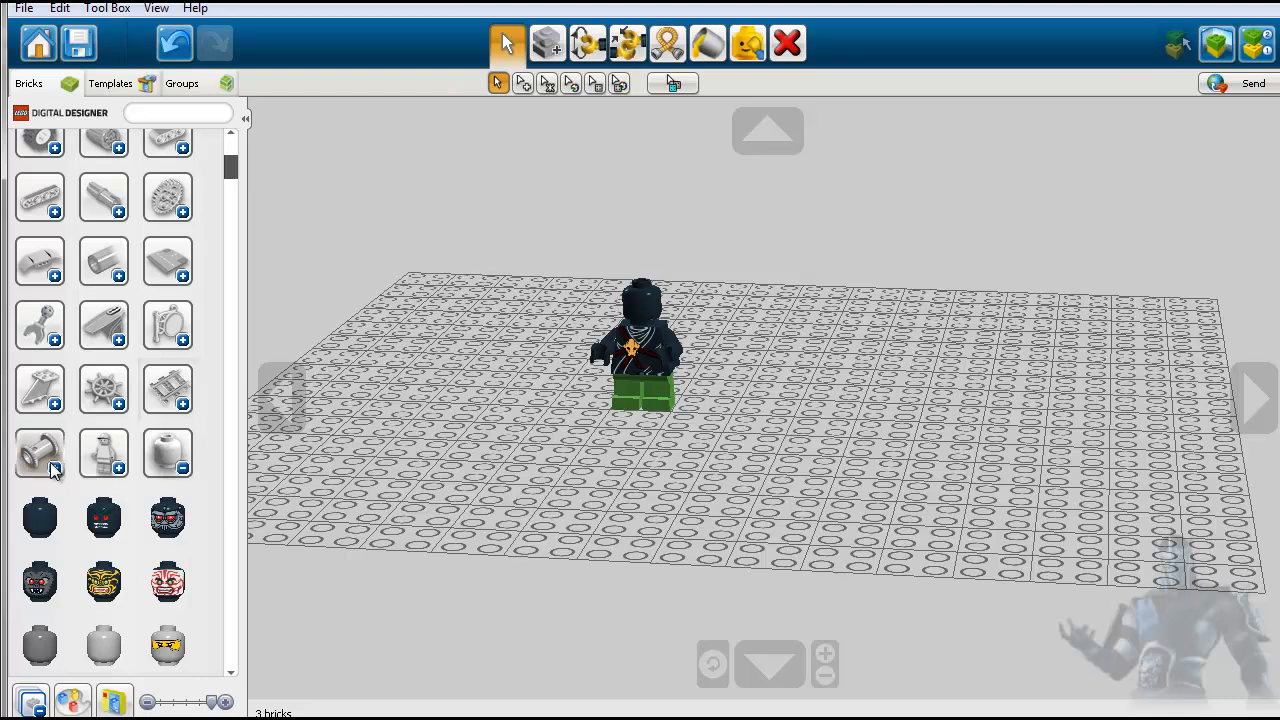
left_click(185, 466)
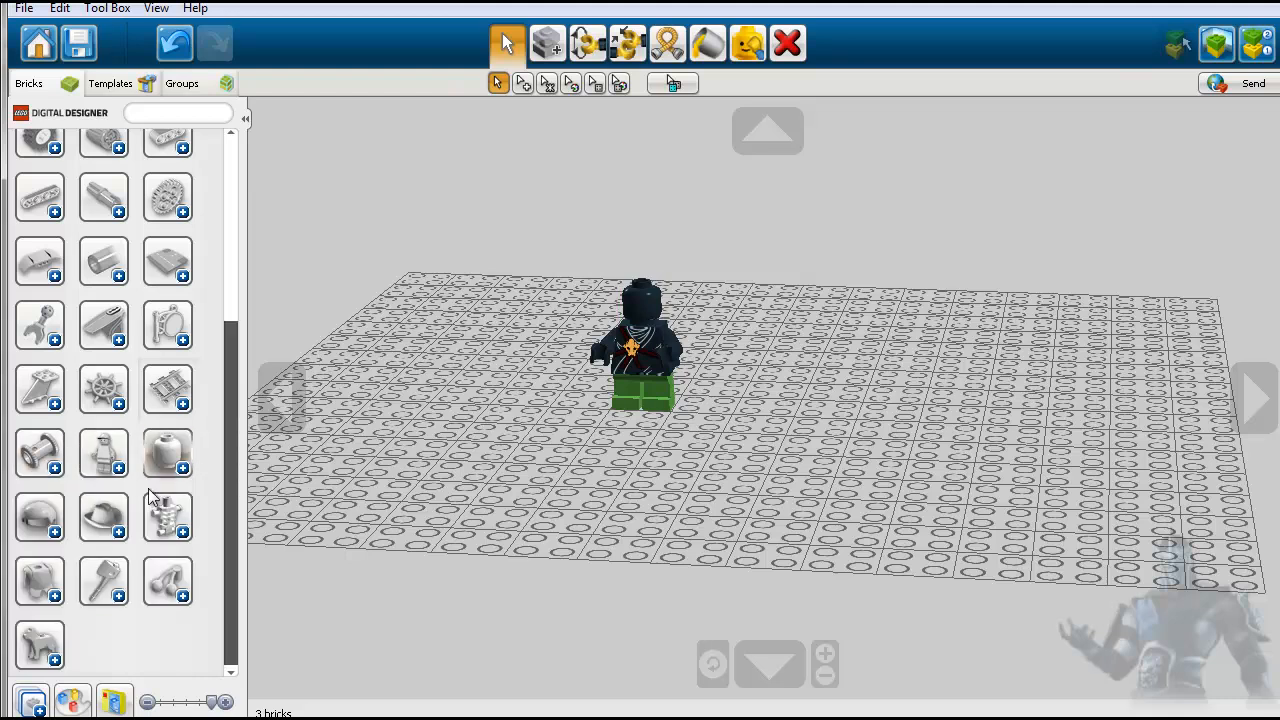
- Look through the hats category and put a bright blue peaked cap on the minifigure's head
left_click(107, 528)
scroll(160, 540, "down", 10)
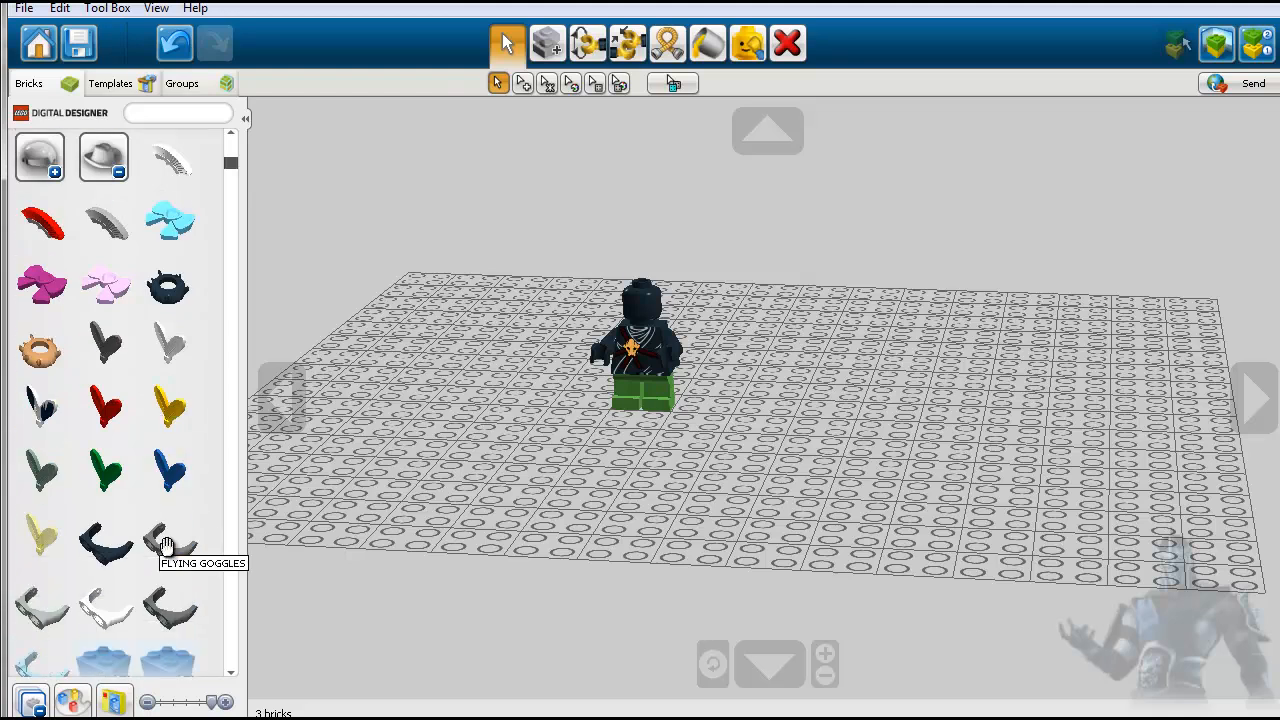
scroll(150, 557, "down", 4)
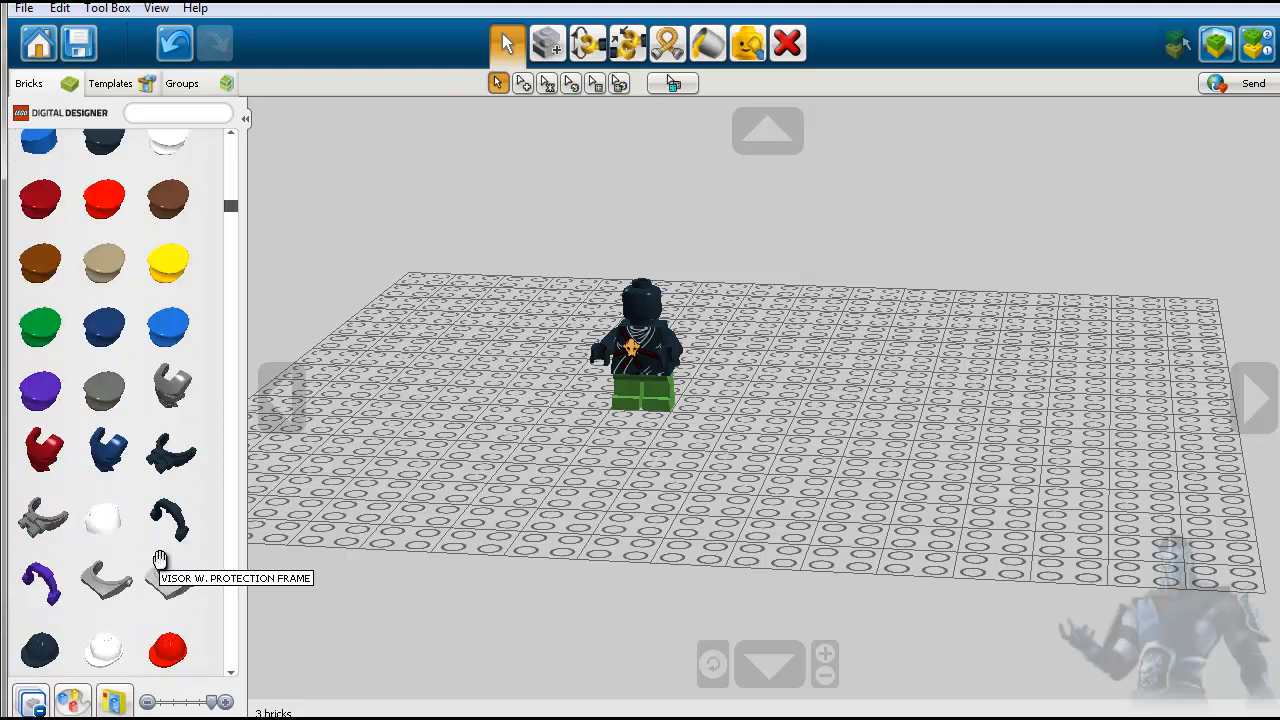
left_click(175, 338)
left_click(640, 295)
left_click(638, 305)
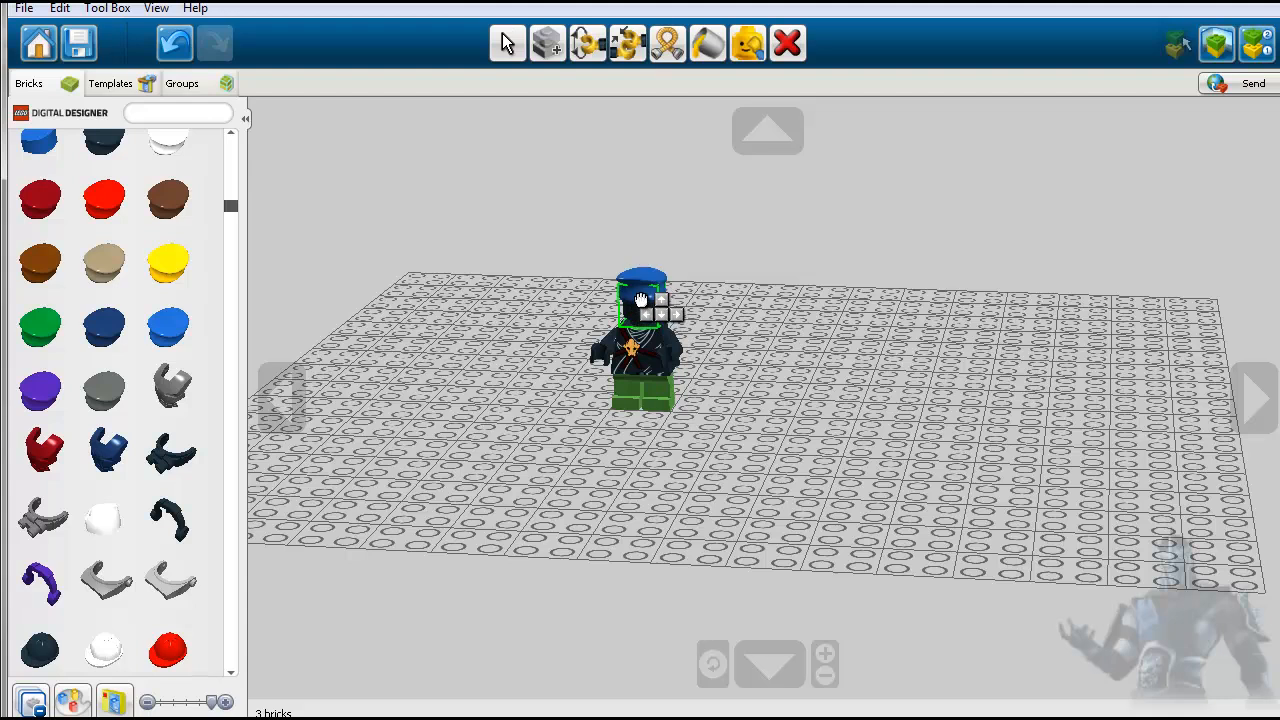
scroll(683, 418, "up", 5)
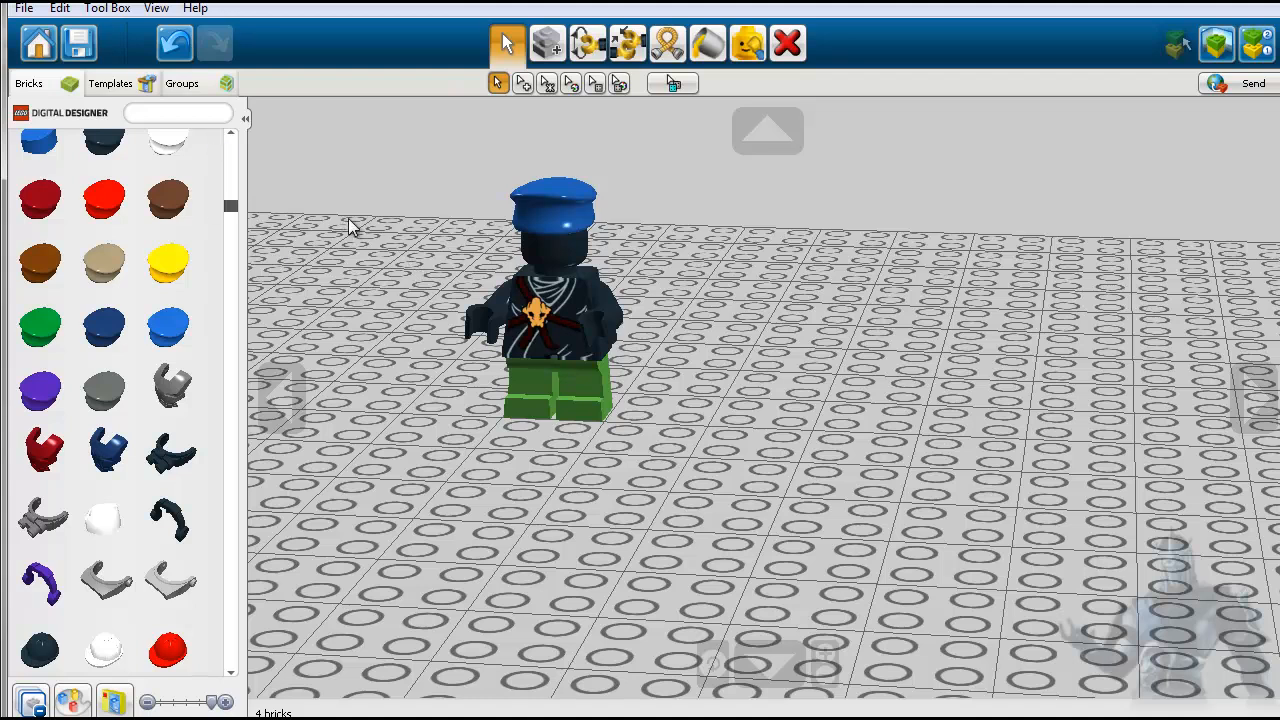
- Start exporting the minifigure model and choose the desktop (Bureau) as the location
left_click(23, 10)
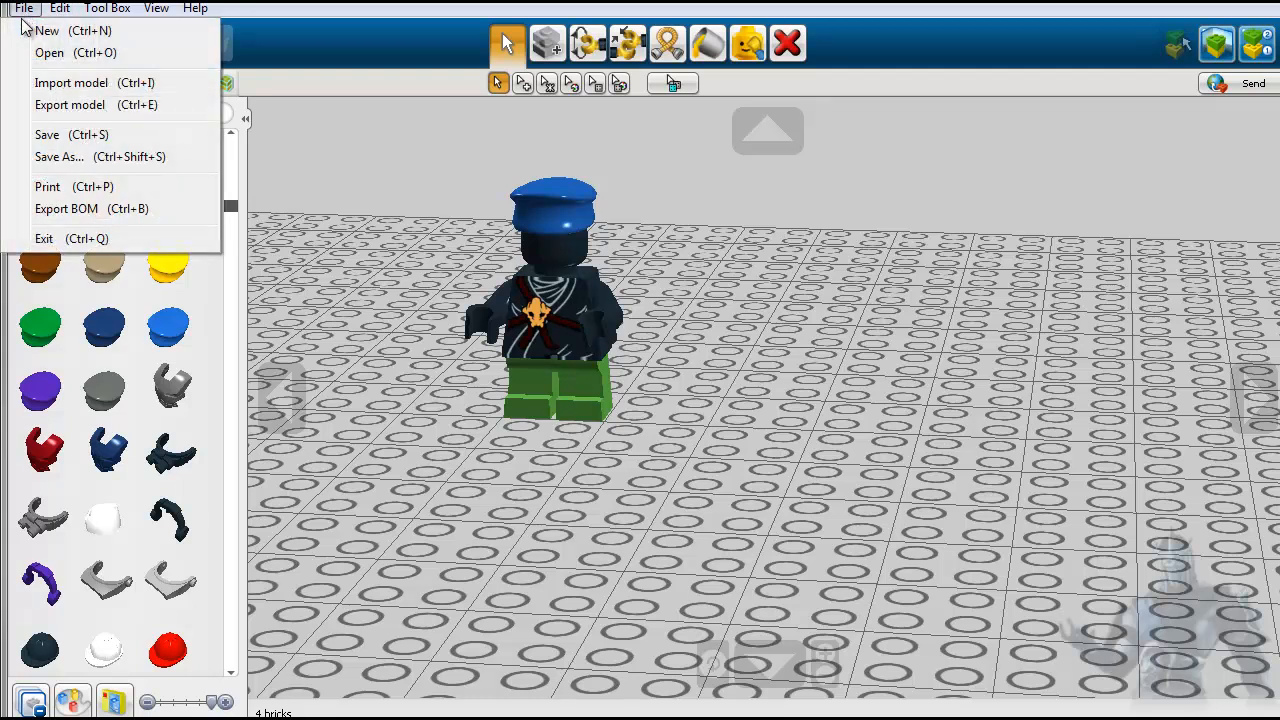
left_click(65, 105)
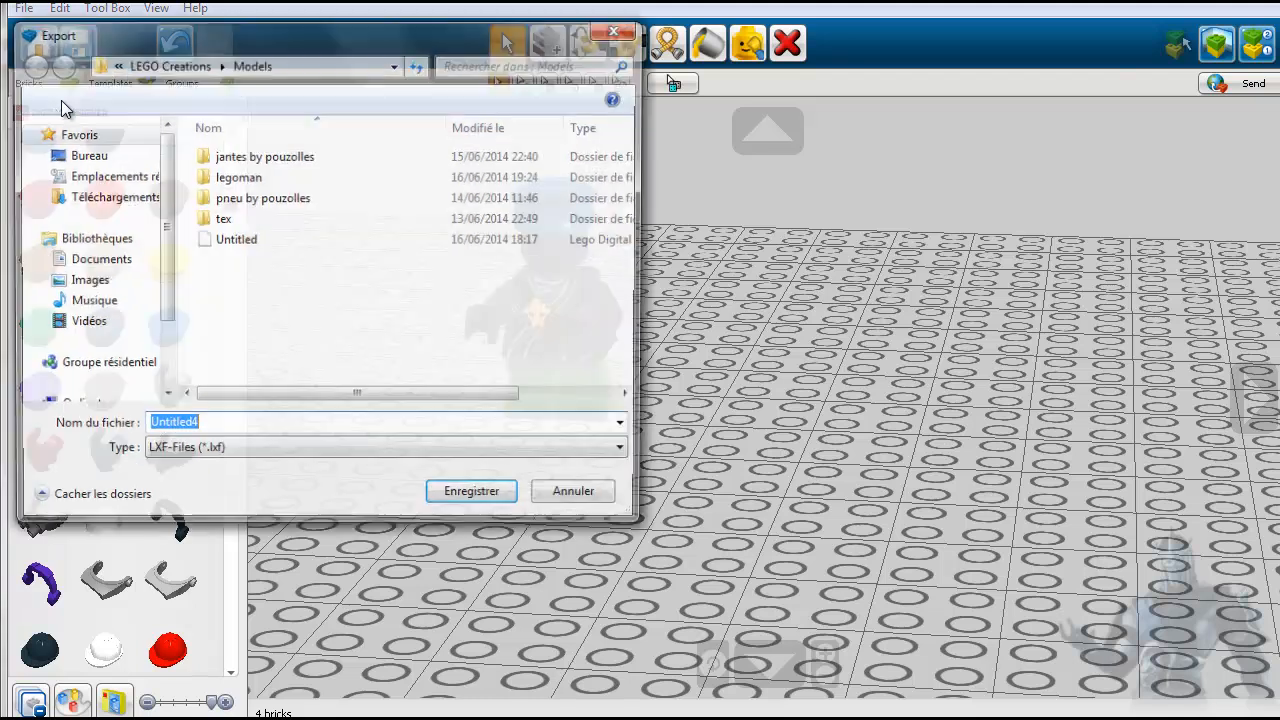
left_click(86, 158)
- Save the export as Untitled4 of type LXF-Files (*.lxf) in the desktop folder Nouveau dossier (2)
scroll(493, 309, "down", 3)
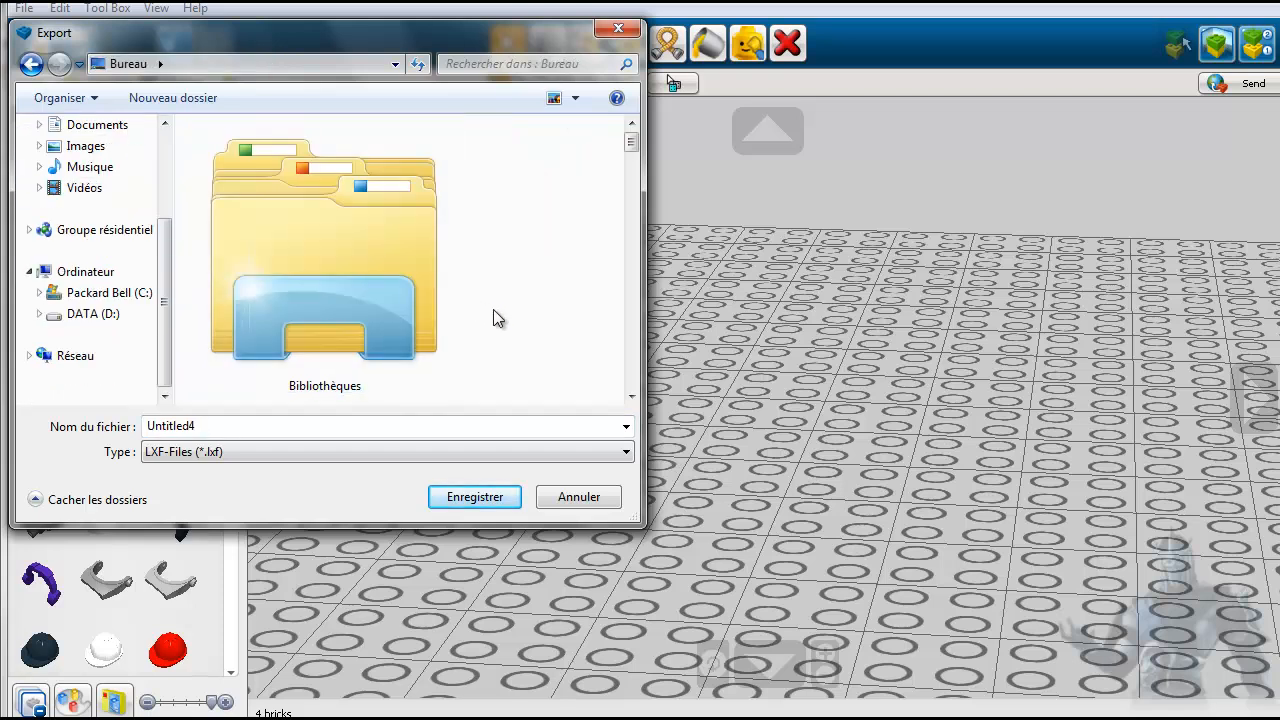
scroll(494, 318, "down", 4)
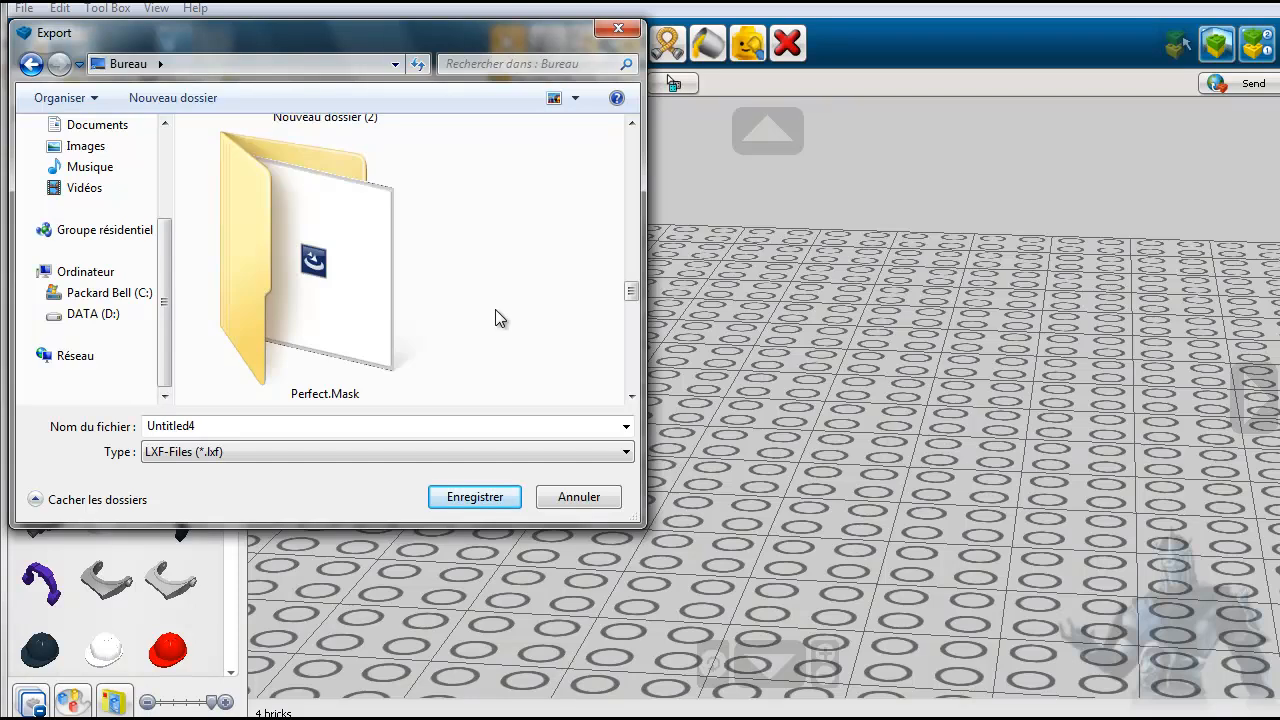
scroll(495, 310, "down", 3)
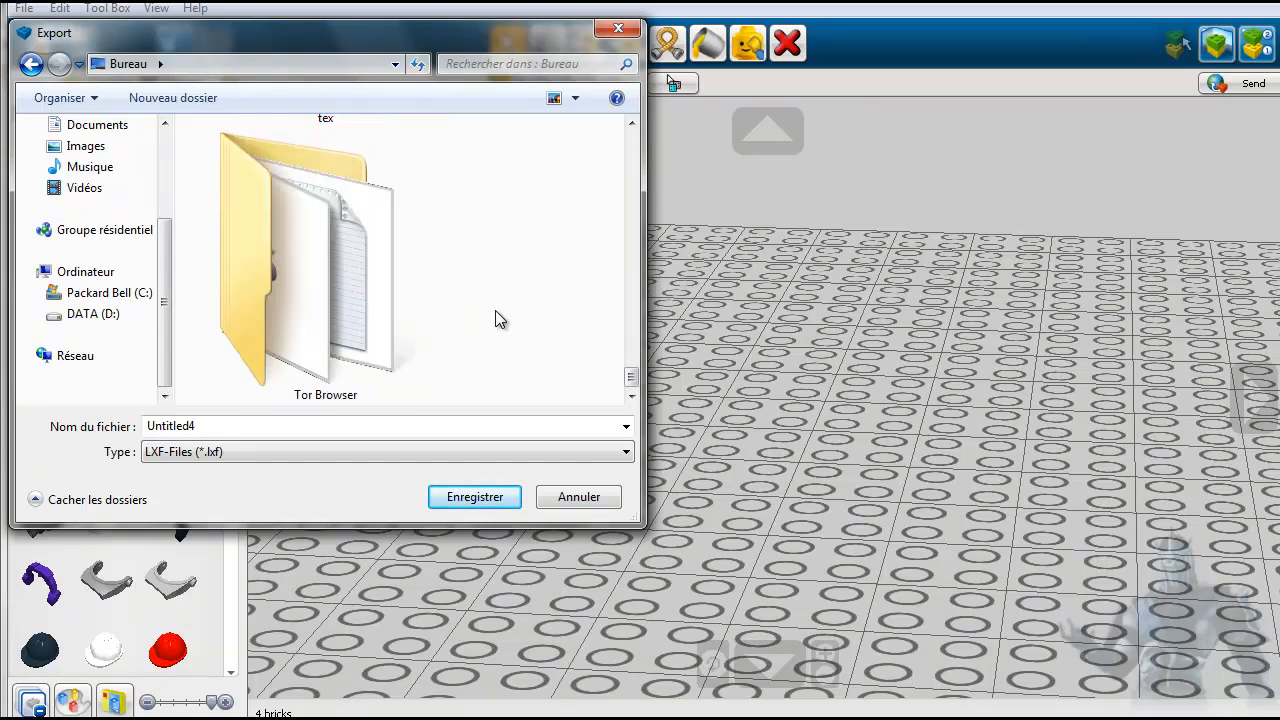
scroll(495, 318, "up", 3)
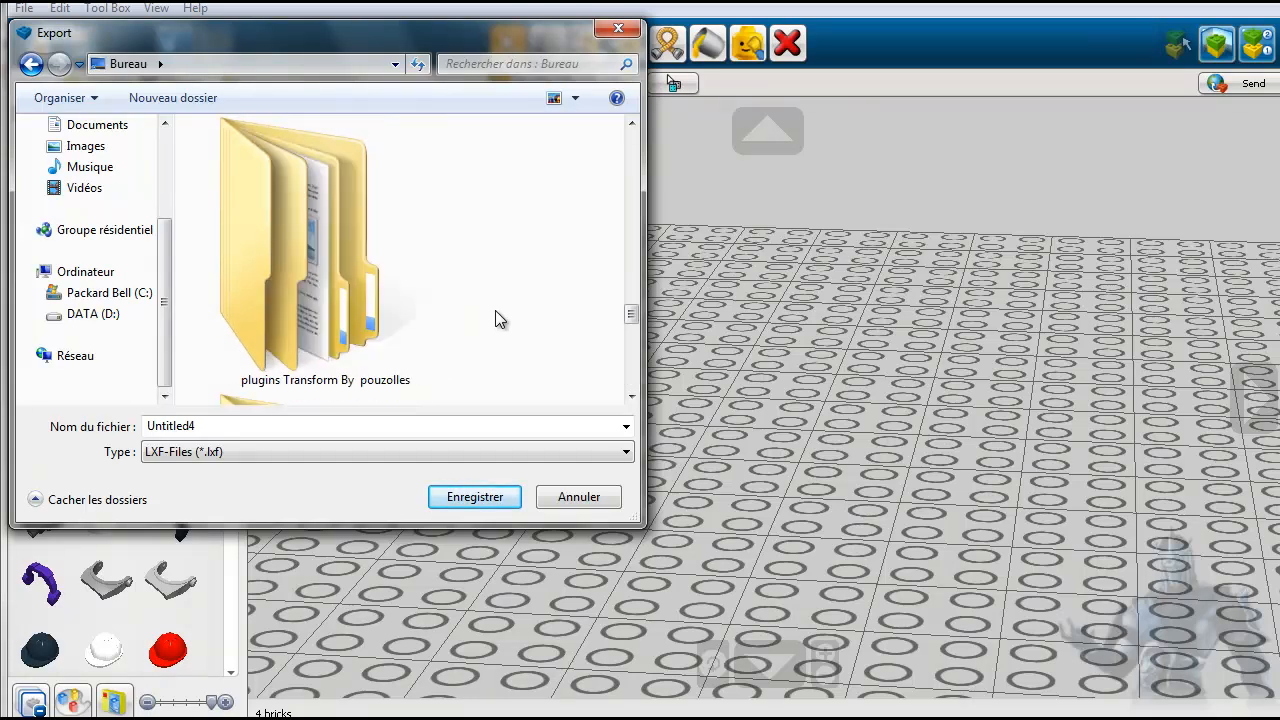
scroll(495, 318, "down", 2)
scroll(496, 312, "up", 3)
scroll(495, 318, "up", 2)
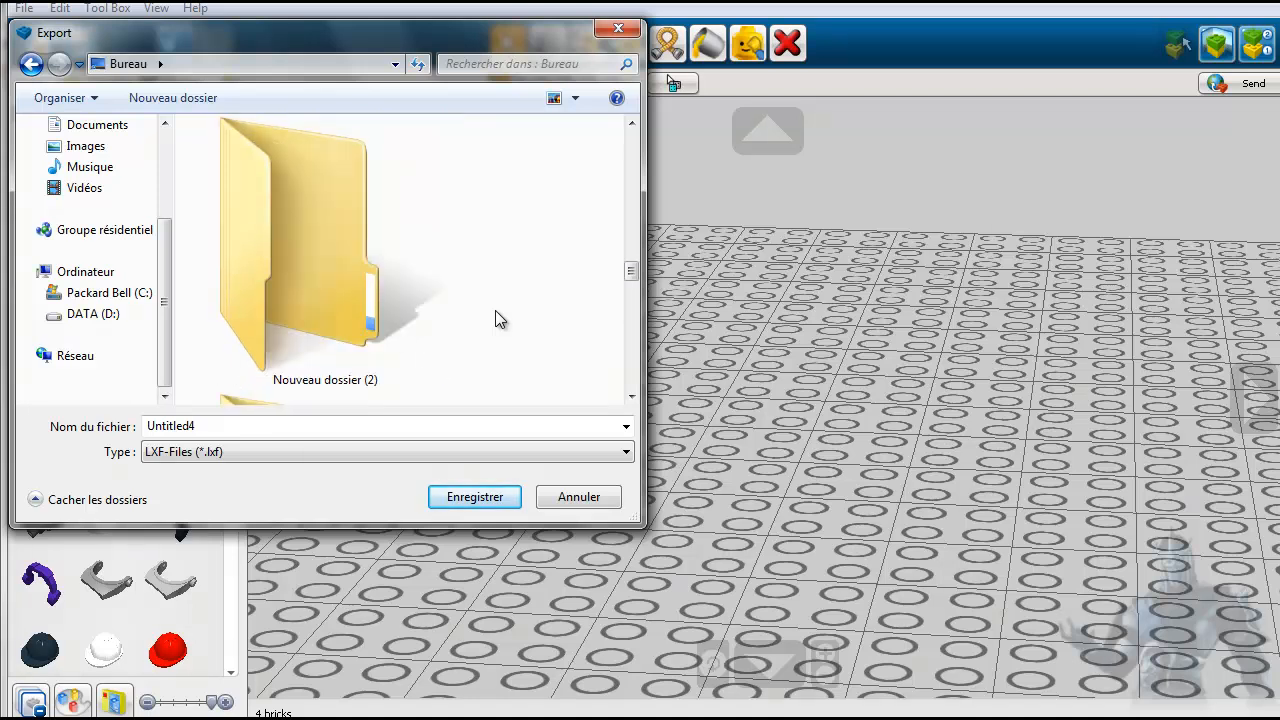
scroll(495, 318, "down", 1)
double_click(320, 305)
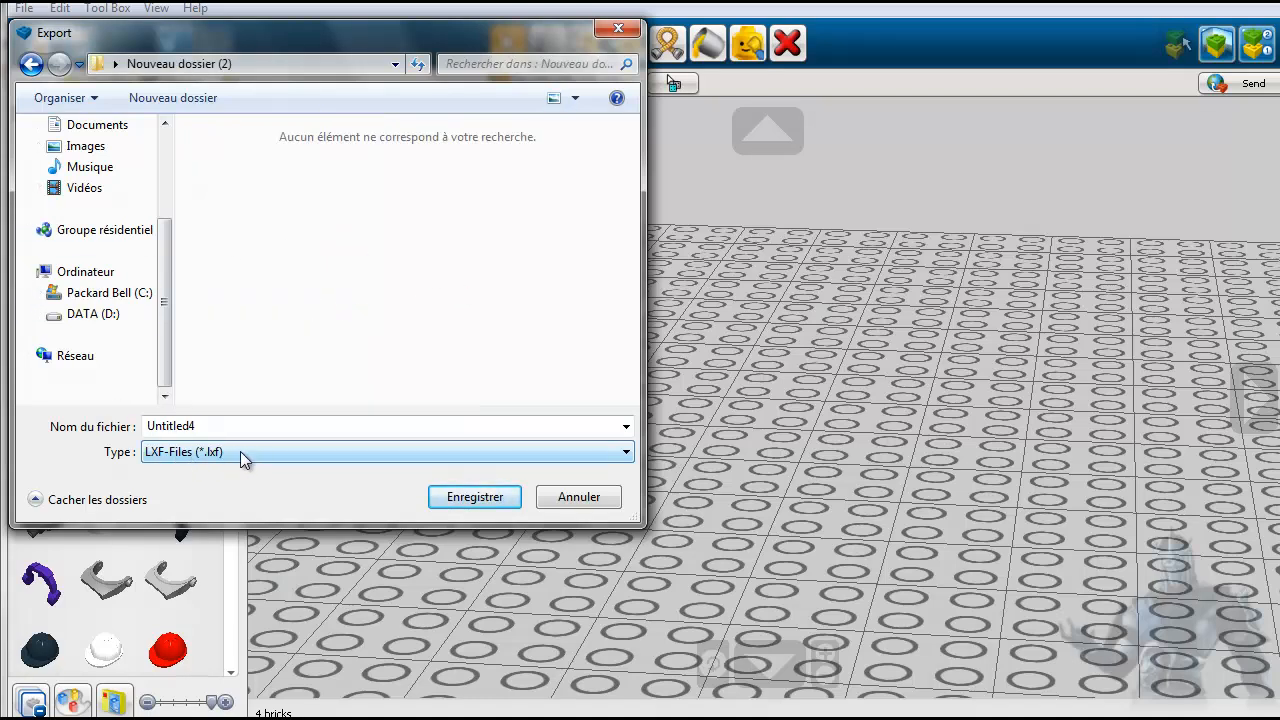
left_click(477, 500)
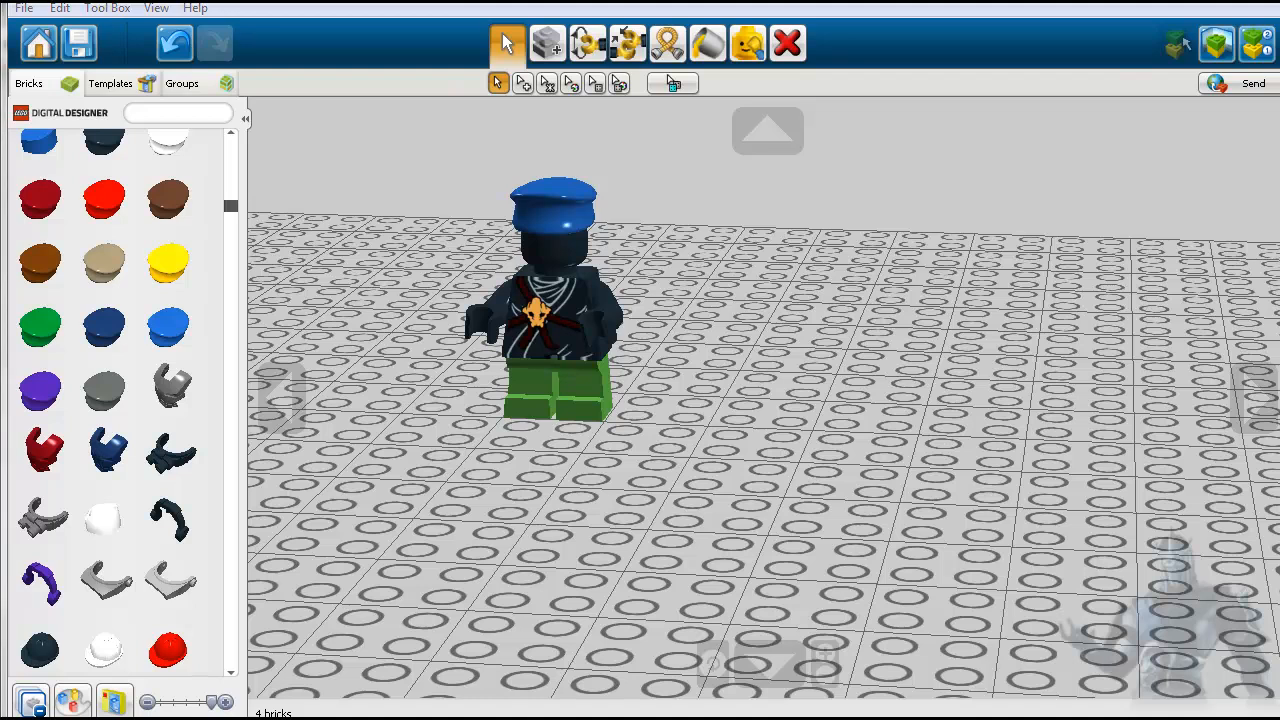
- Switch to Windows Explorer and open the desktop folder Nouveau dossier (2) to check the exported file
left_click(250, 718)
left_click(93, 200)
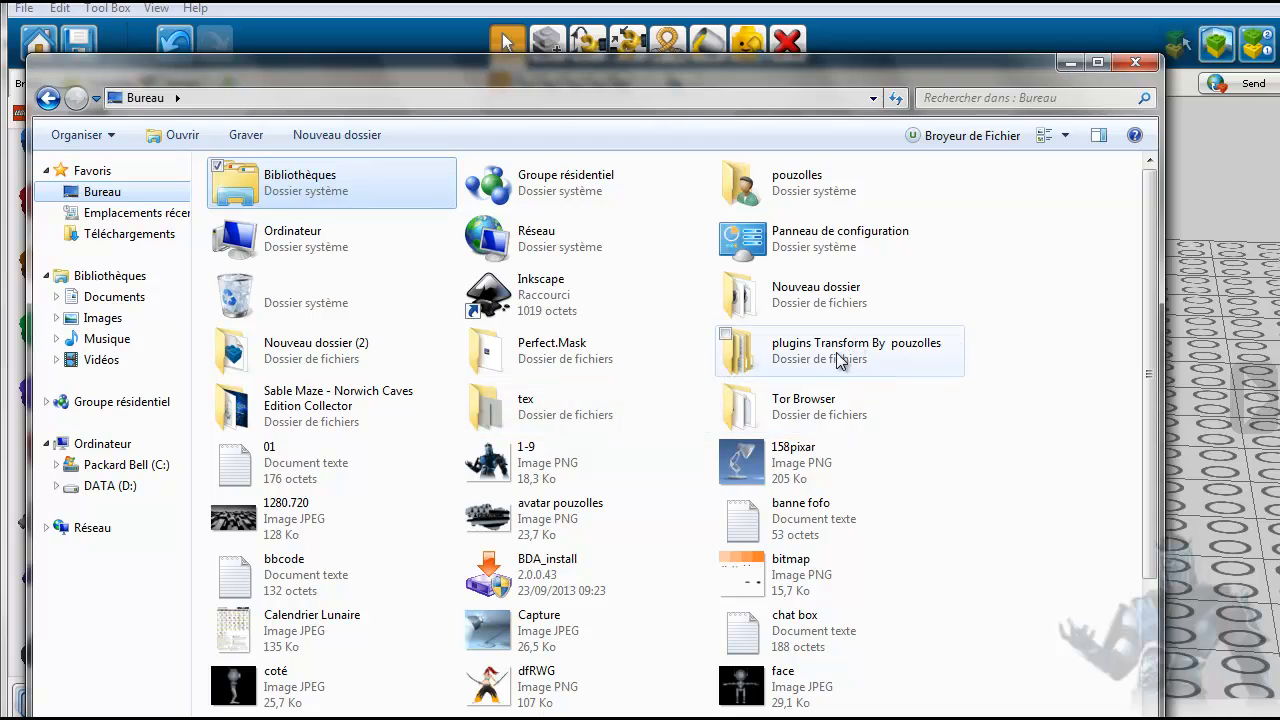
double_click(250, 358)
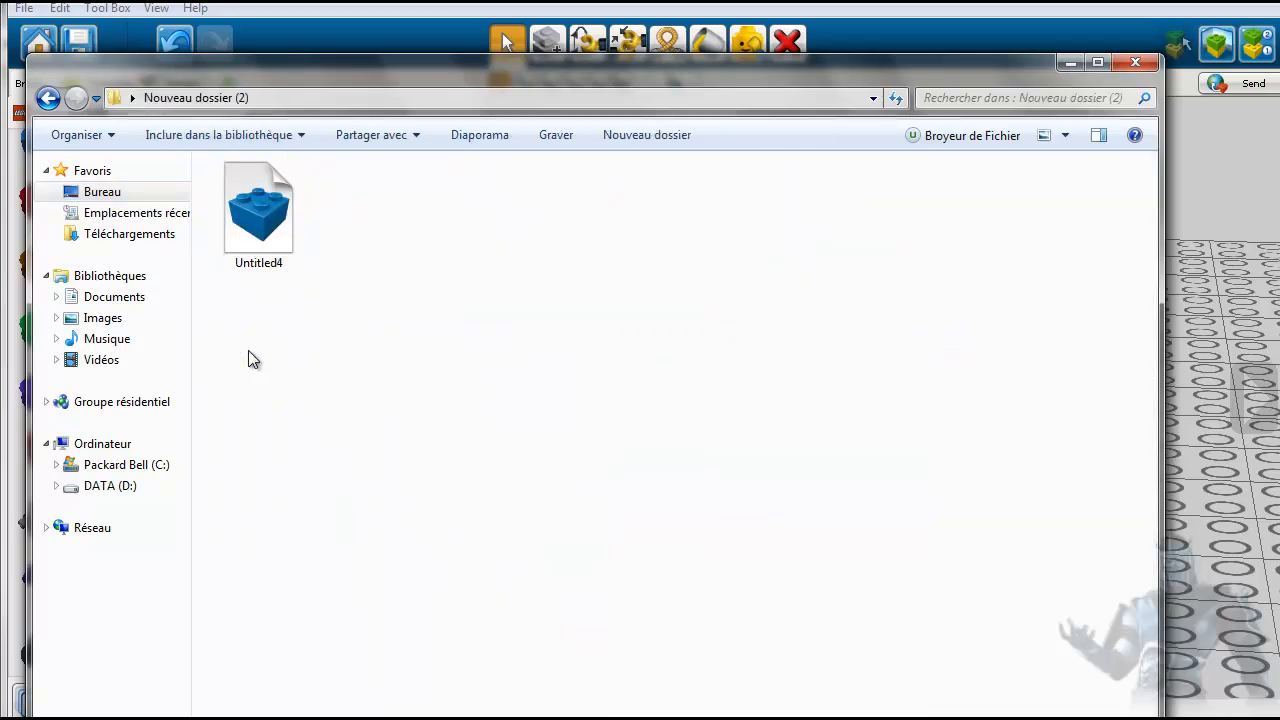
- Send the exported Untitled4 file to the recycle bin and close the Explorer window
left_click(263, 223)
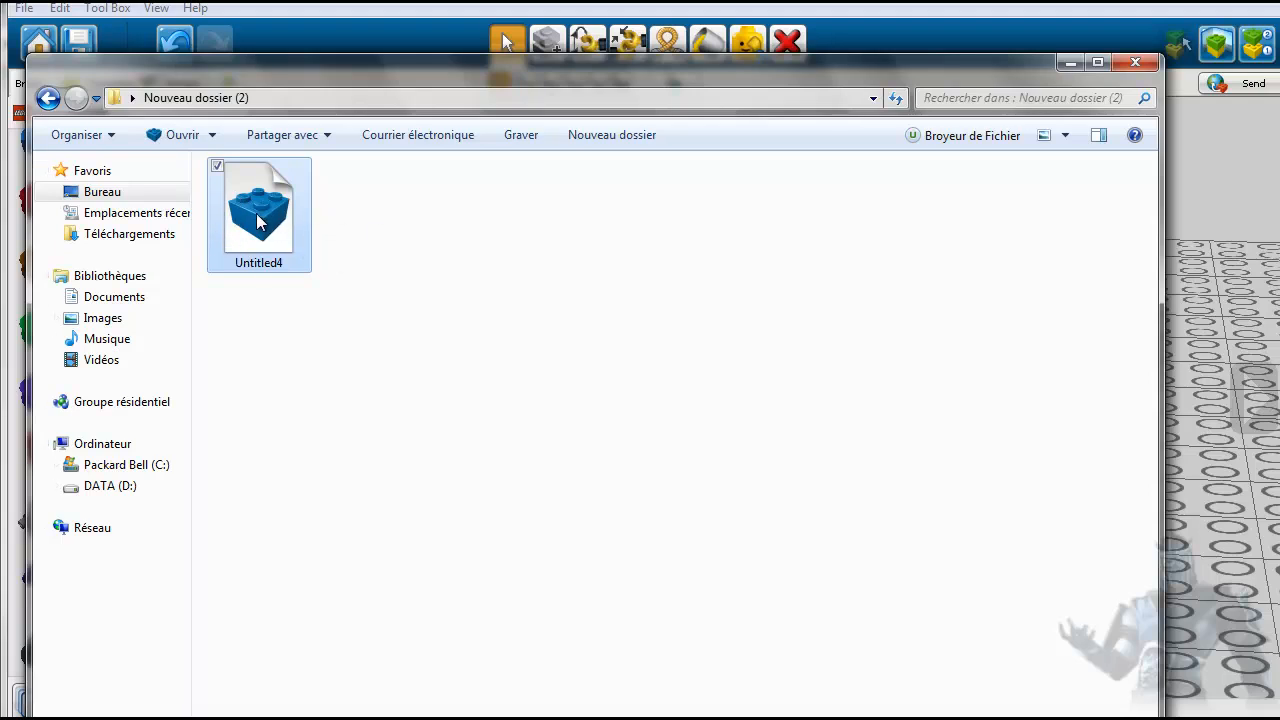
key("Delete")
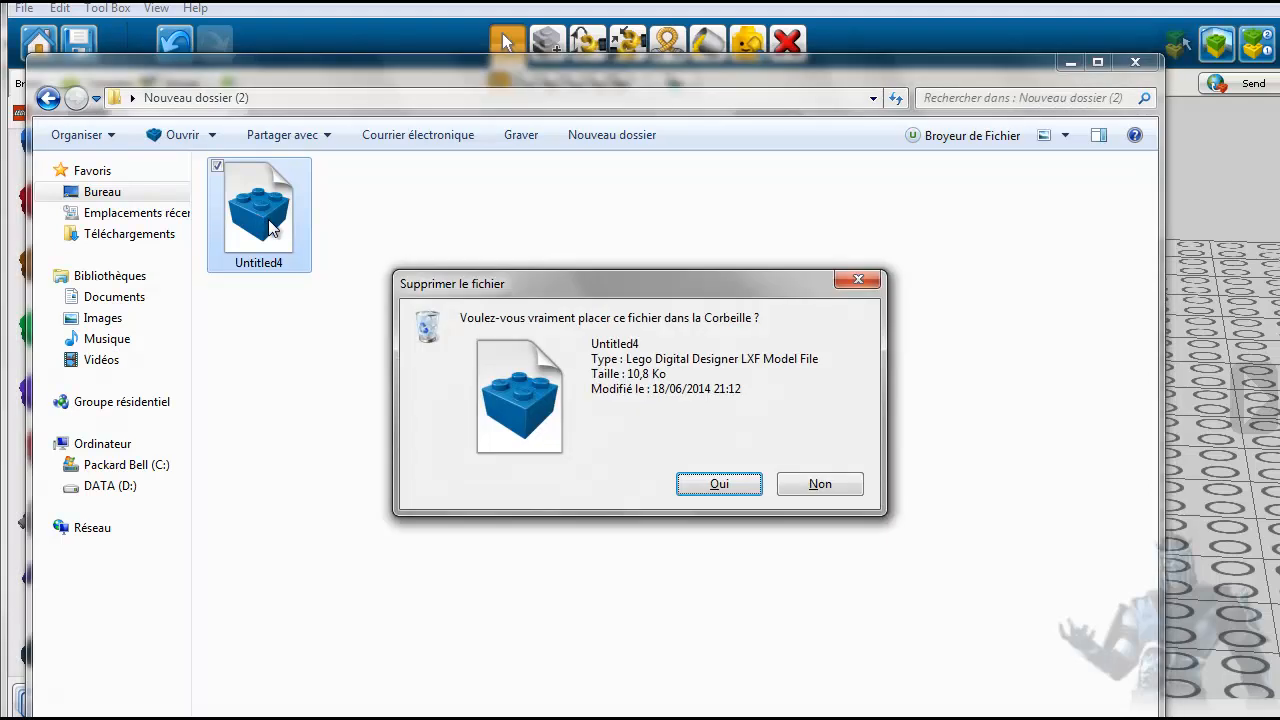
key("Return")
left_click(1135, 62)
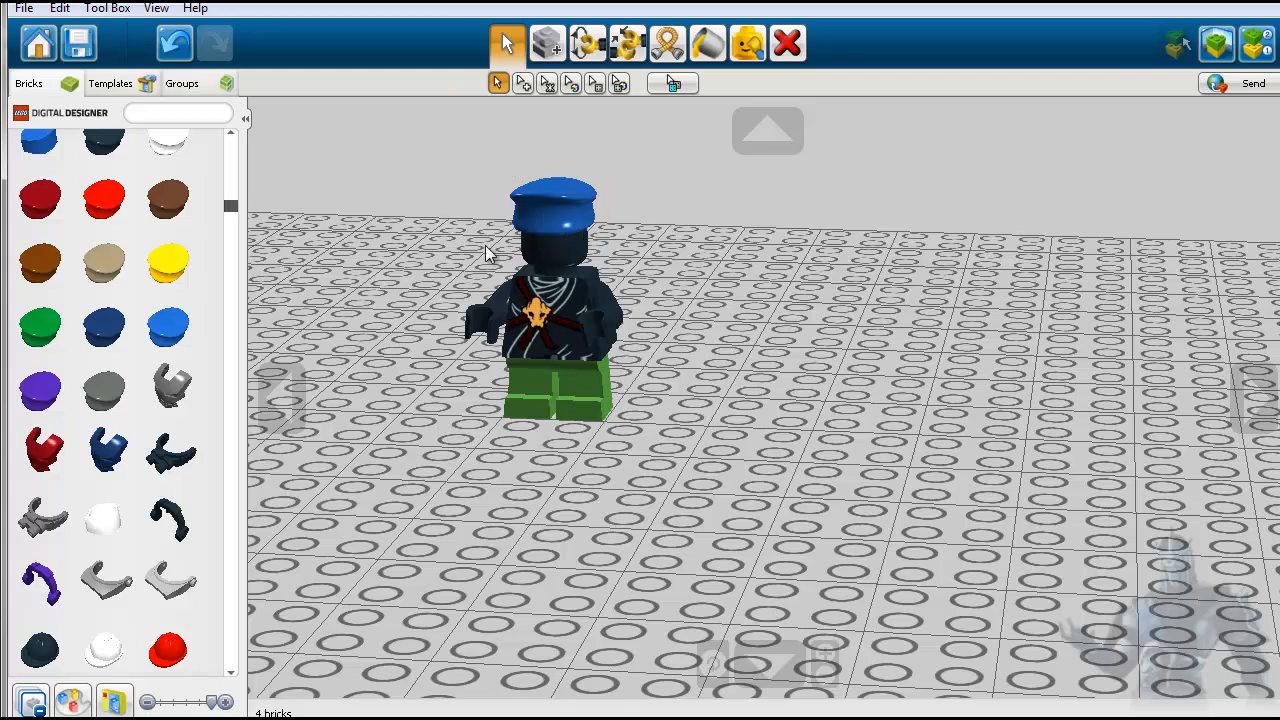
- Start another export of the minifigure model and set its file type to LDraw-Files (*.ldr)
left_click(25, 10)
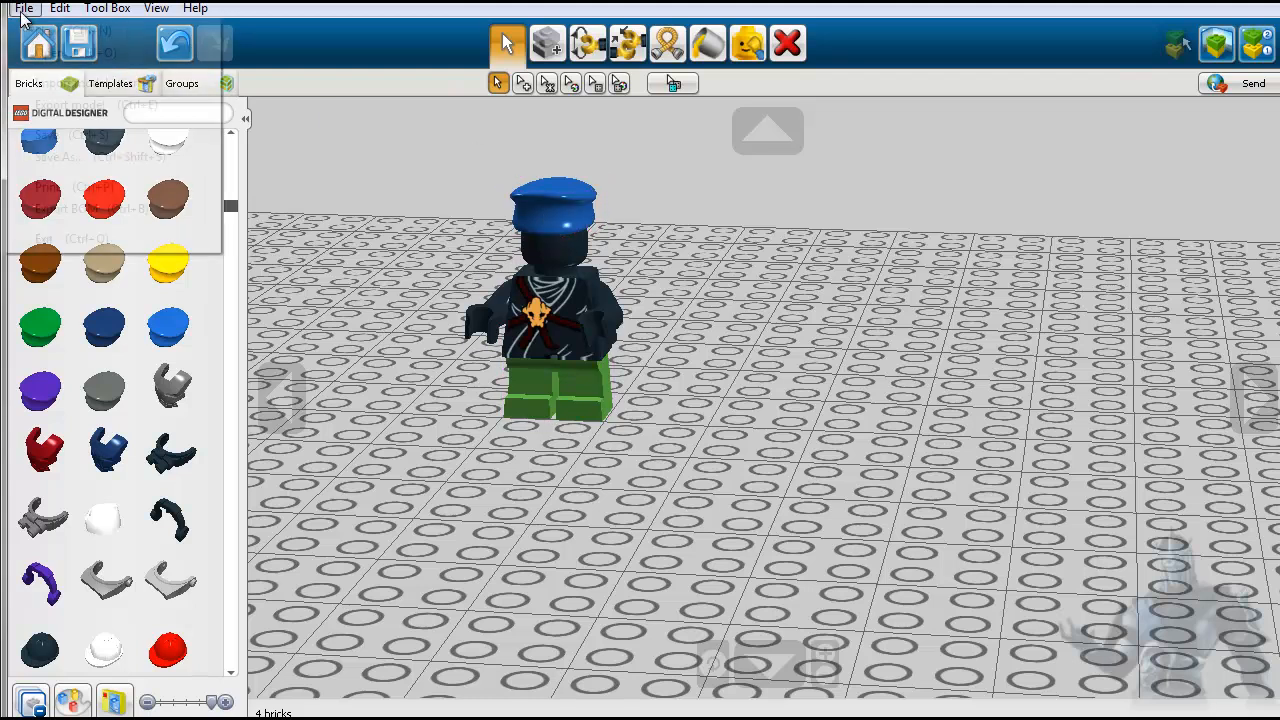
left_click(62, 106)
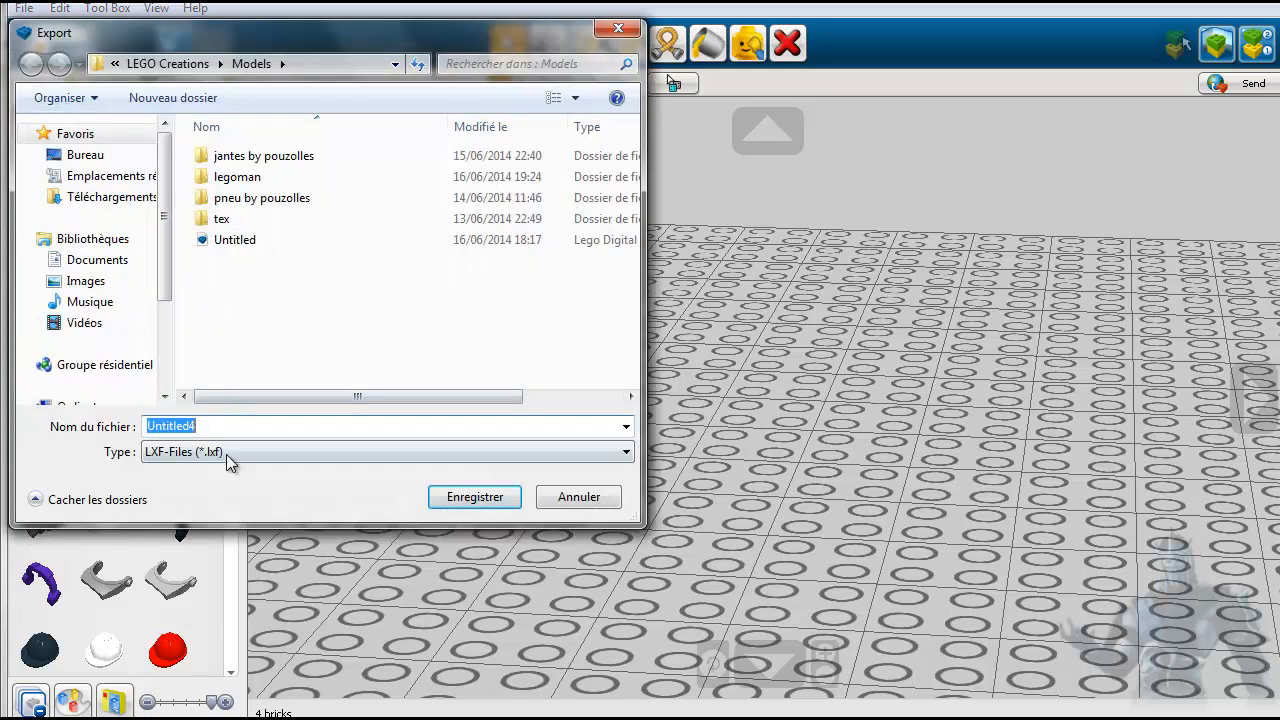
left_click(241, 451)
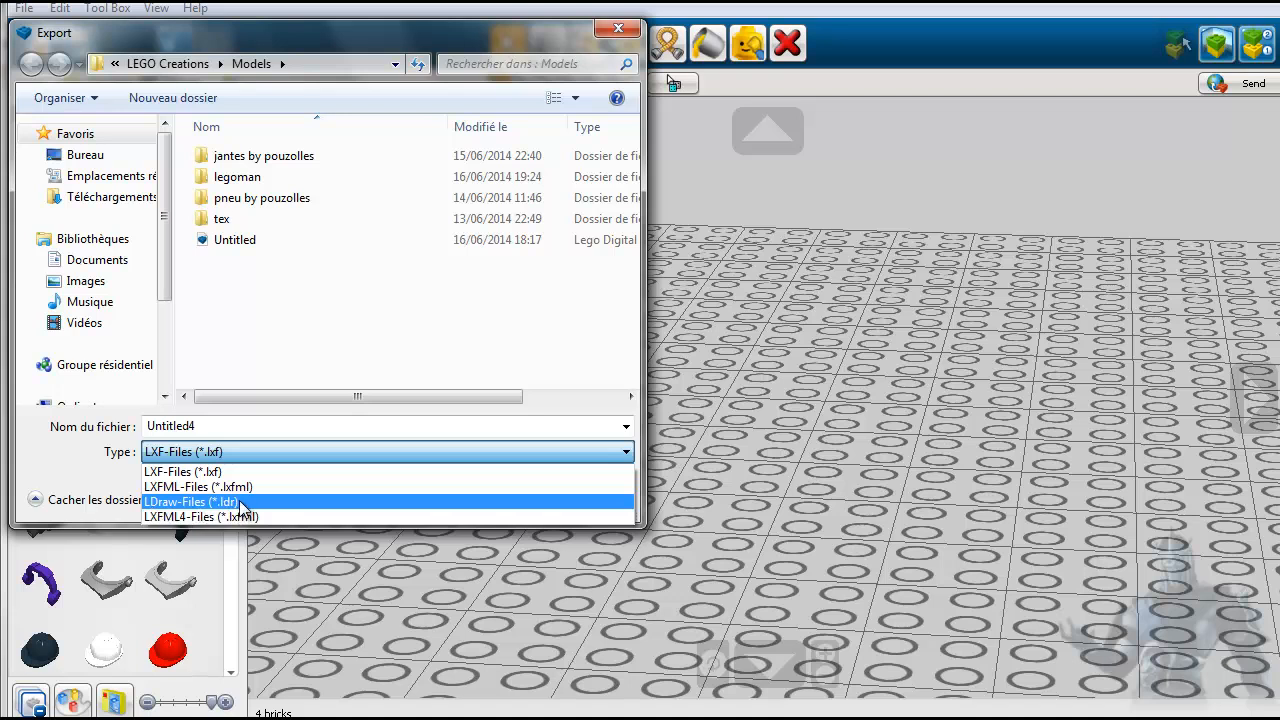
left_click(239, 502)
left_click(203, 426)
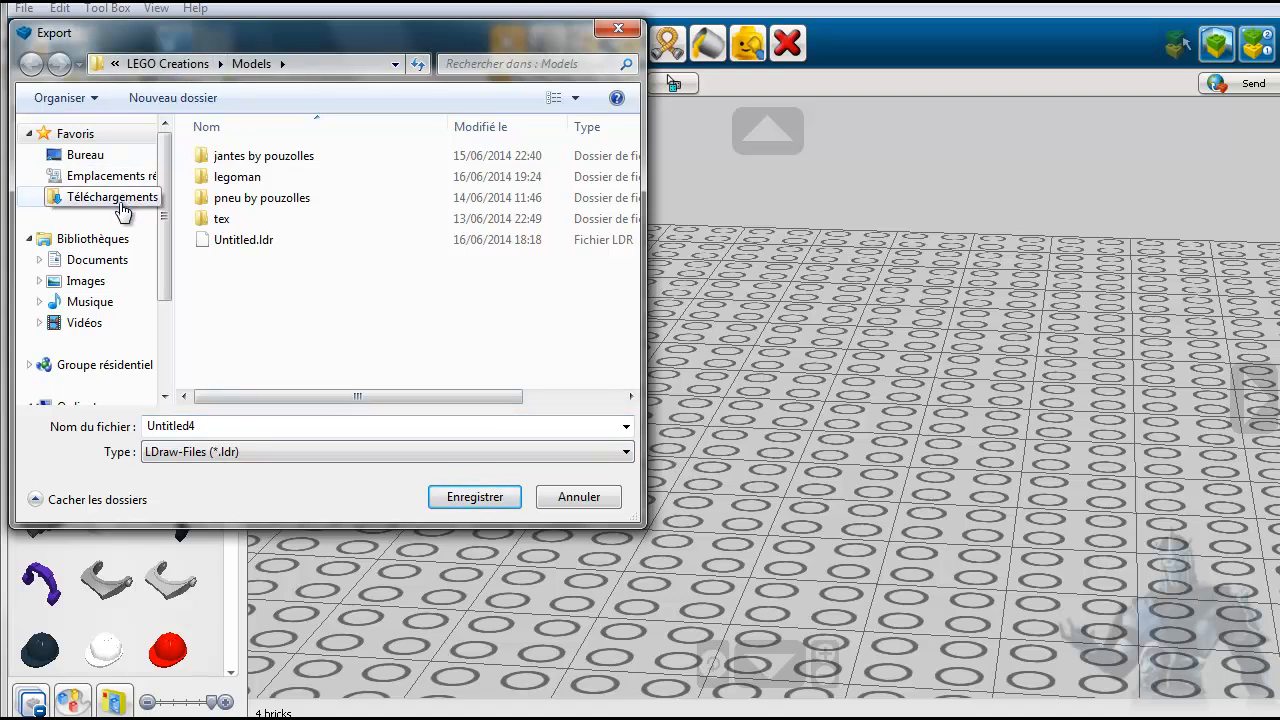
- Save the LDraw export under the name tuto in the desktop folder Nouveau dossier (2)
left_click(90, 157)
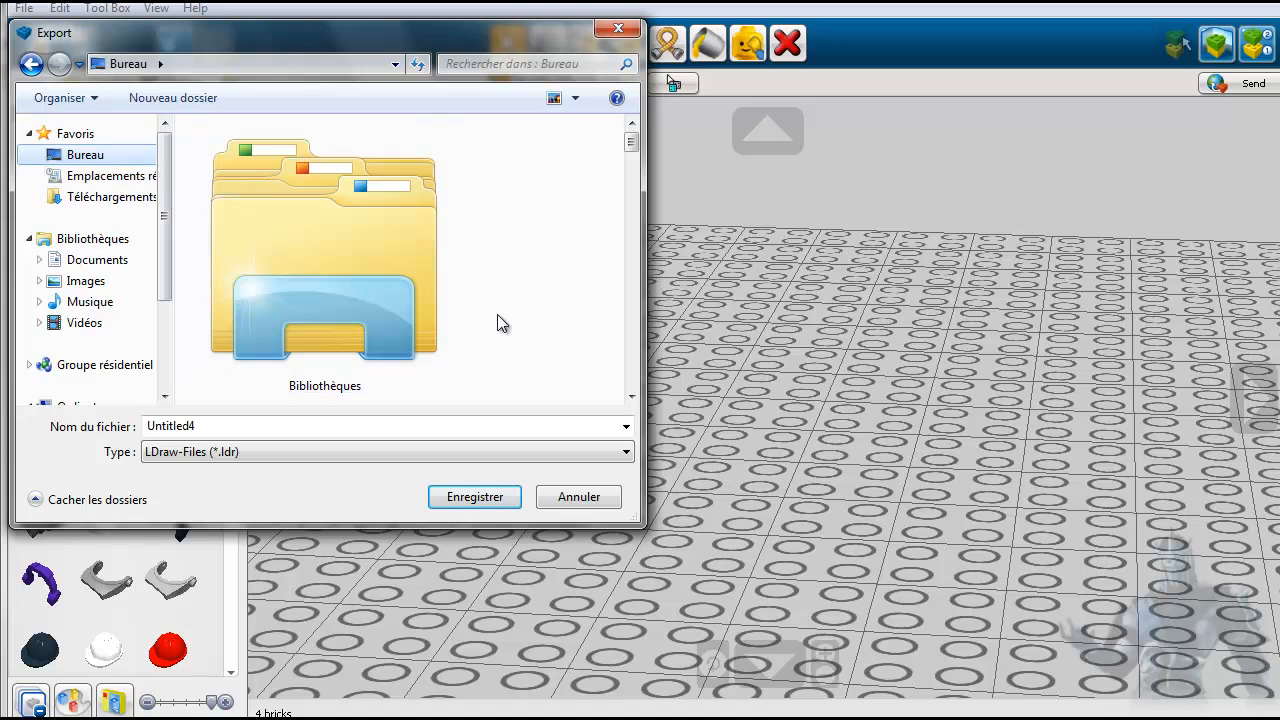
scroll(503, 318, "down", 4)
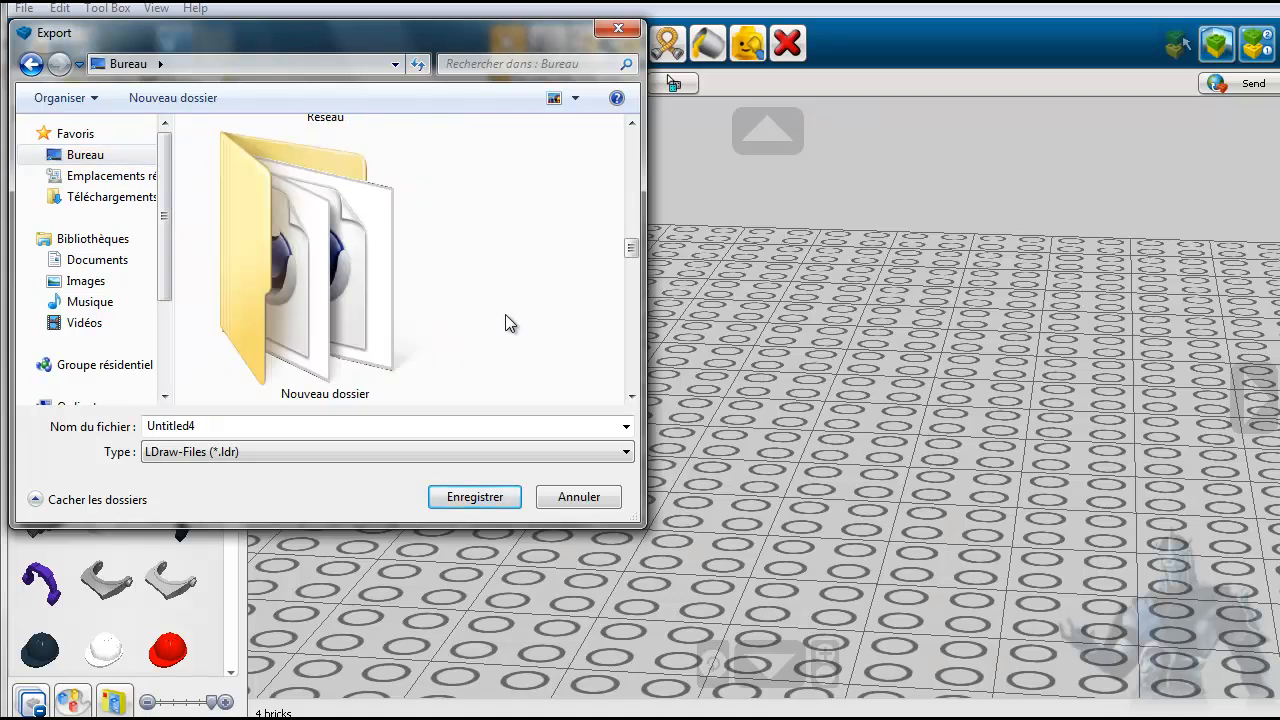
scroll(505, 314, "down", 3)
left_click(319, 305)
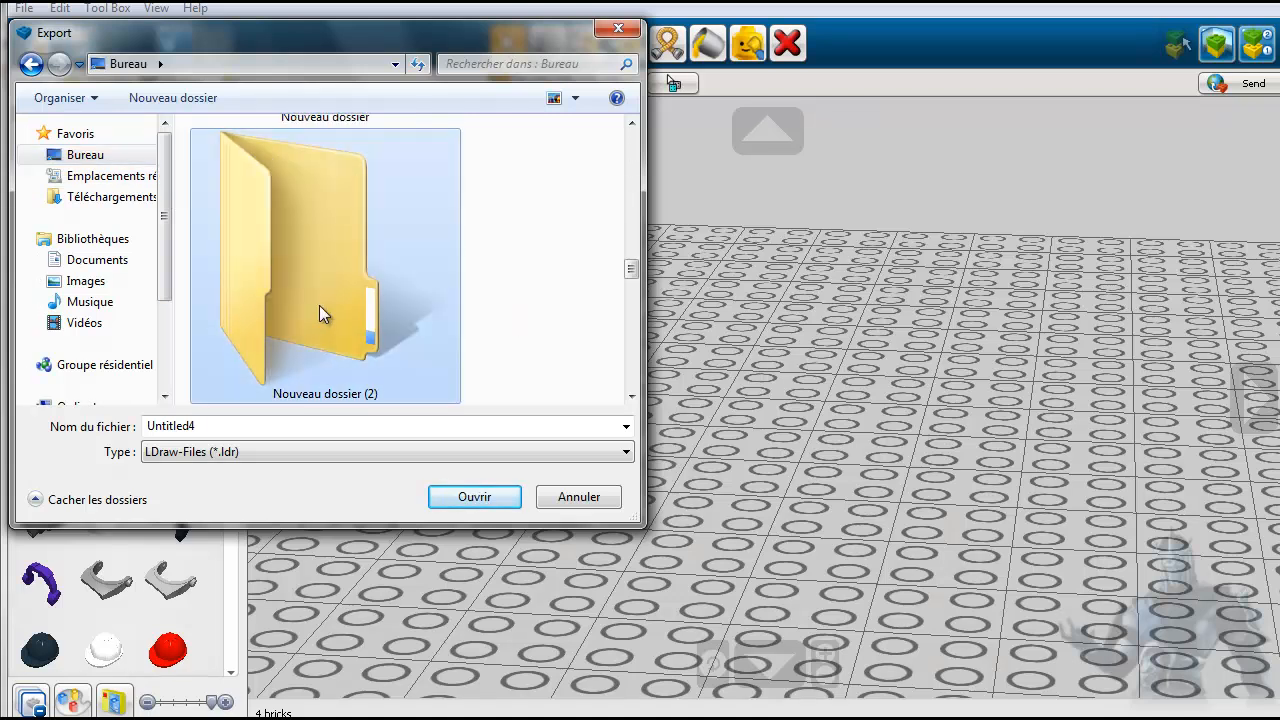
double_click(319, 305)
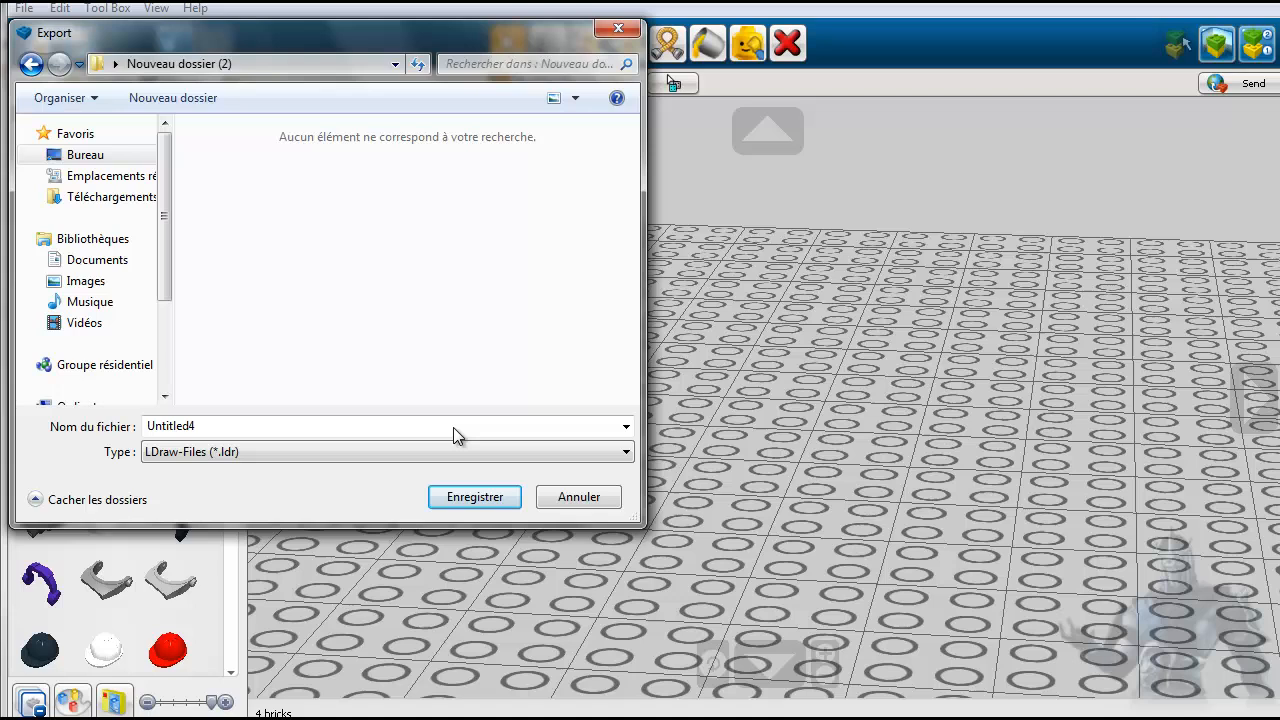
double_click(194, 426)
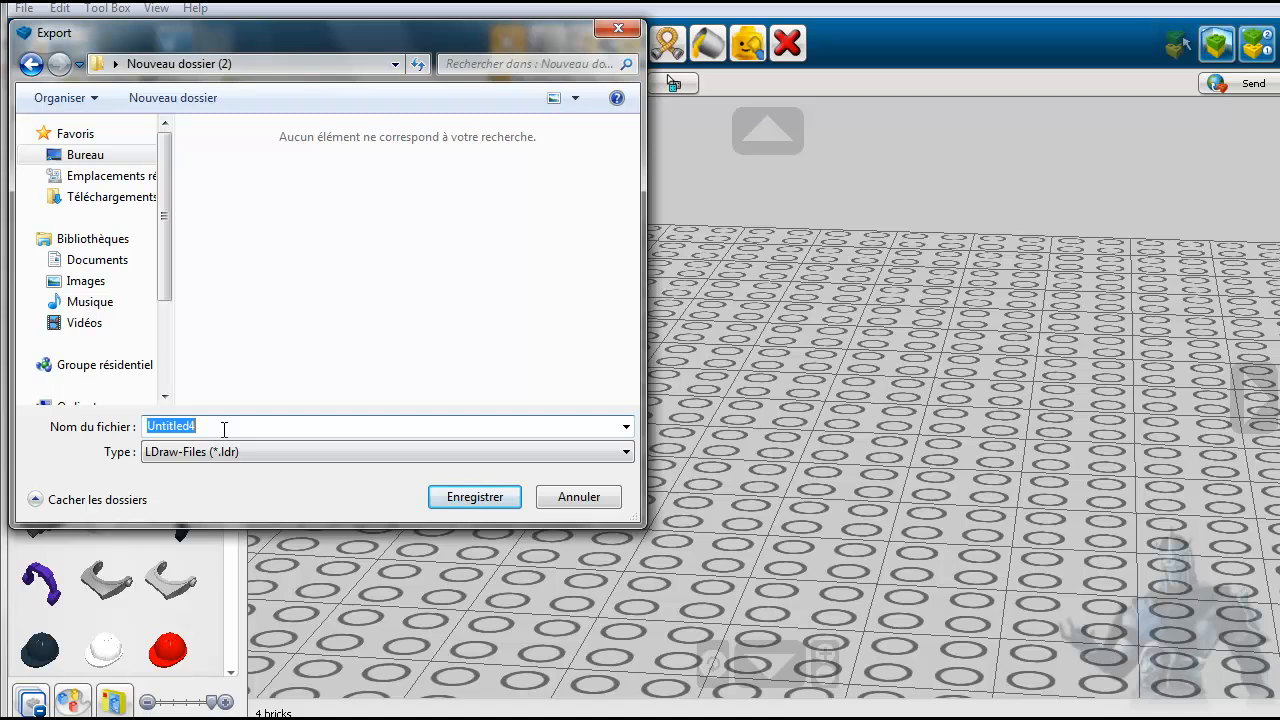
type("tuto")
left_click(459, 494)
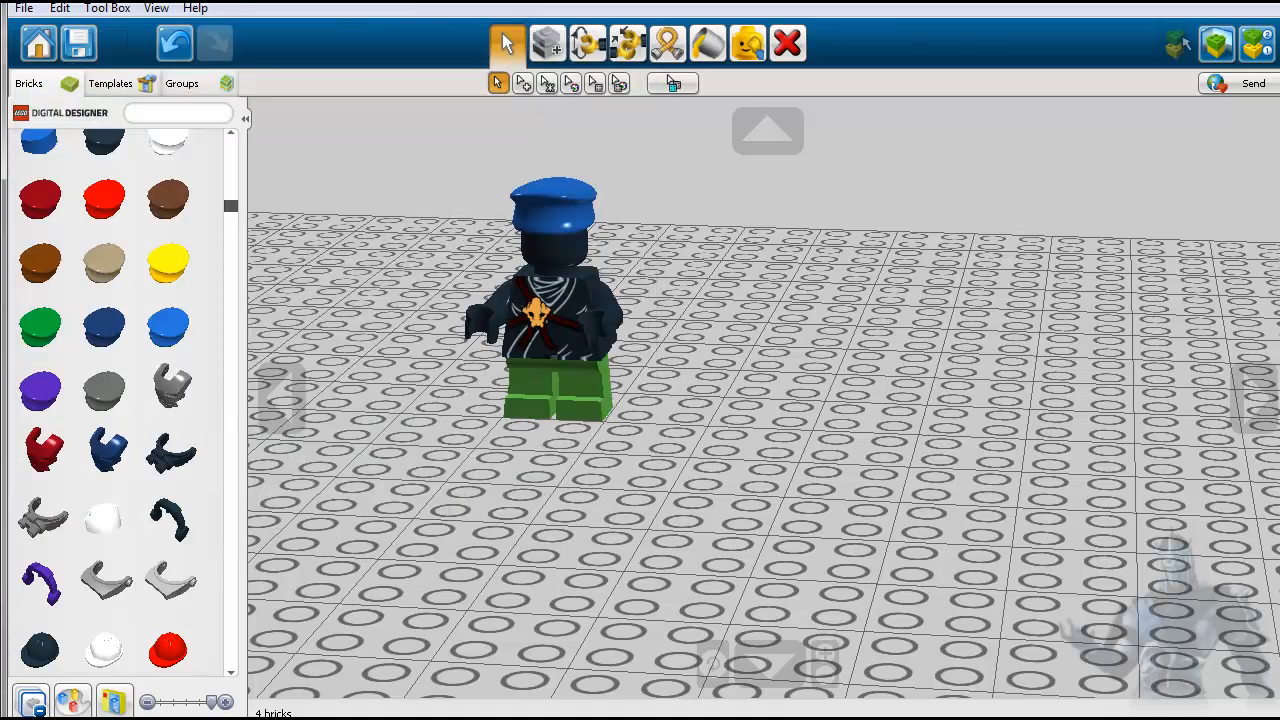
- Switch to Windows Explorer, check tuto.ldr in the desktop folder Nouveau dossier (2), and close the window
left_click(200, 718)
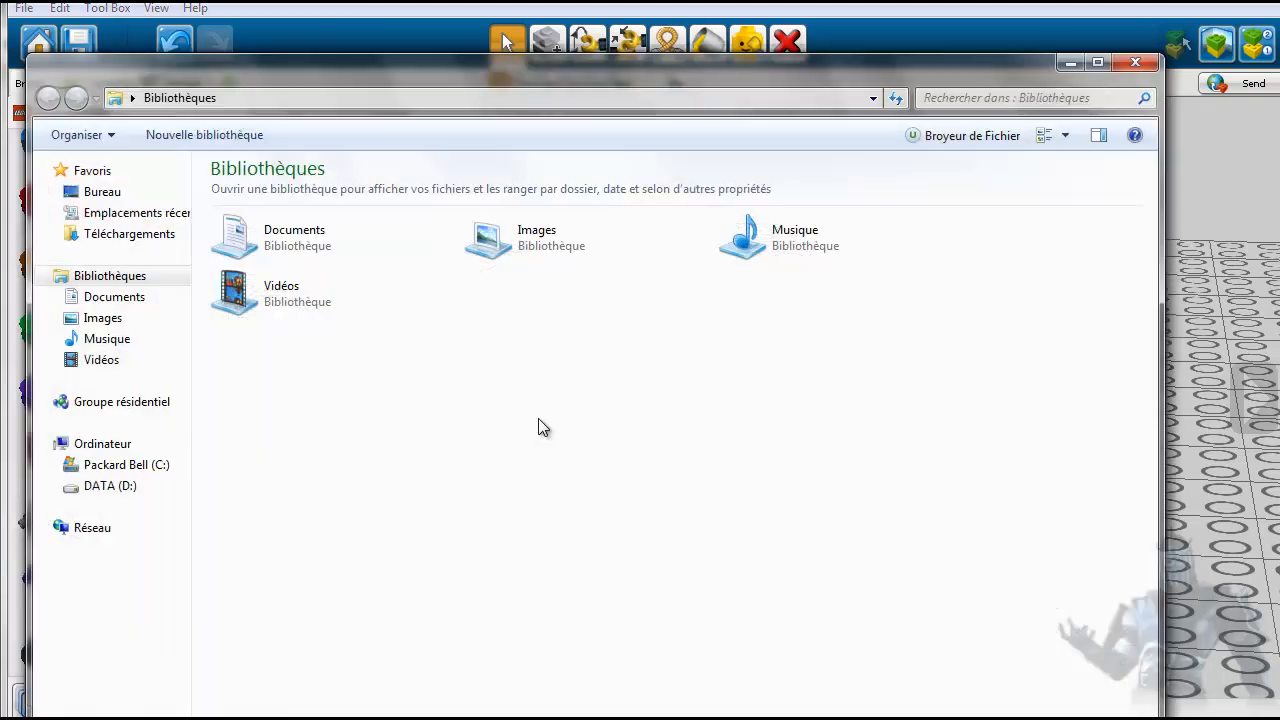
left_click(118, 192)
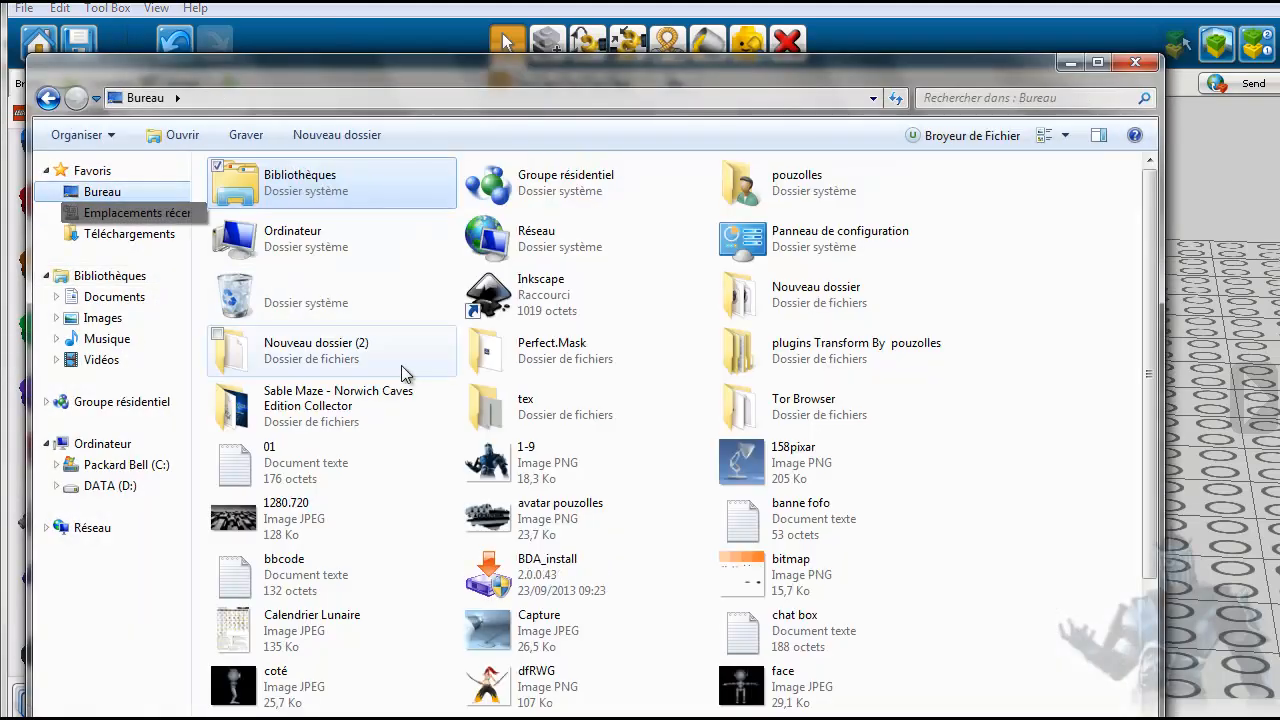
double_click(284, 348)
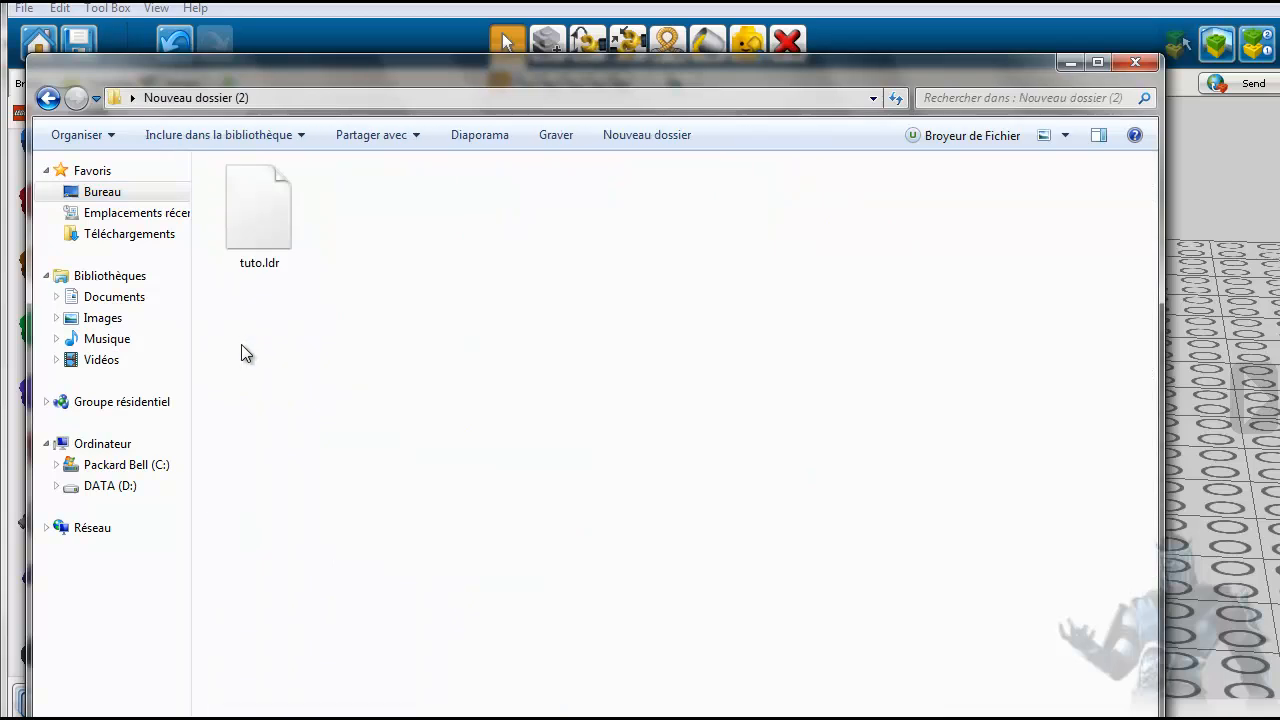
left_click(266, 228)
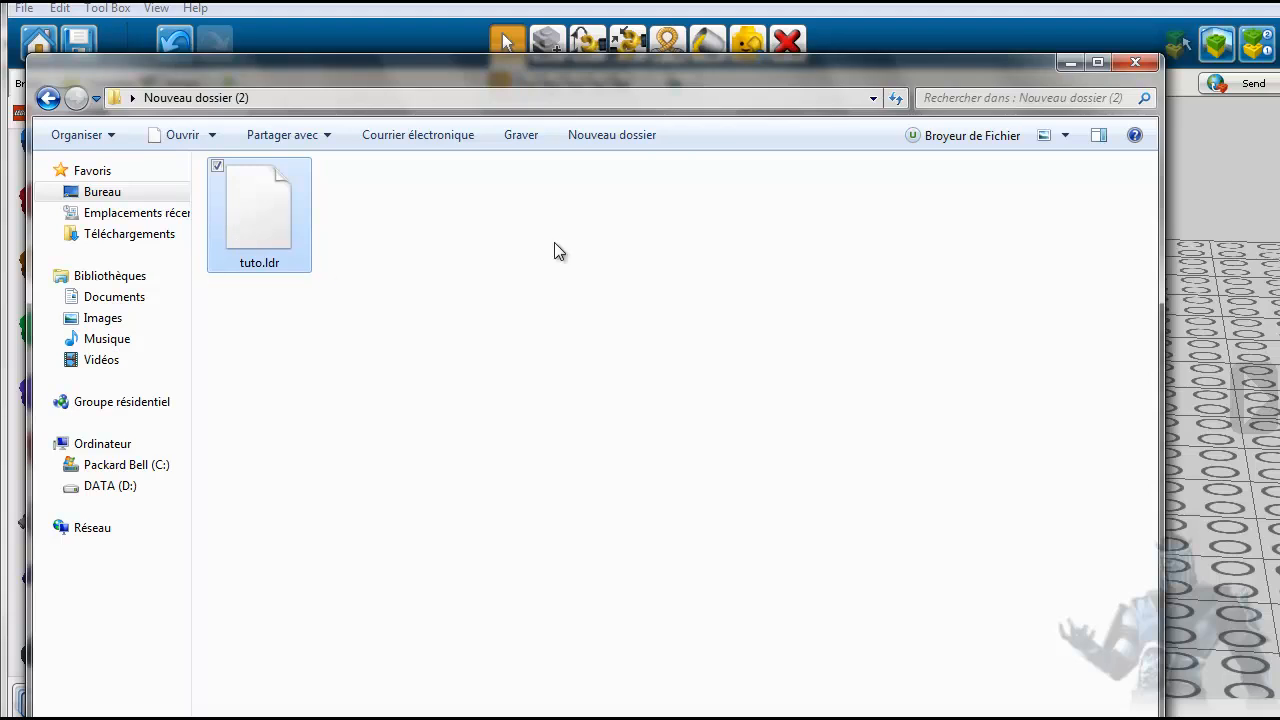
left_click(1133, 62)
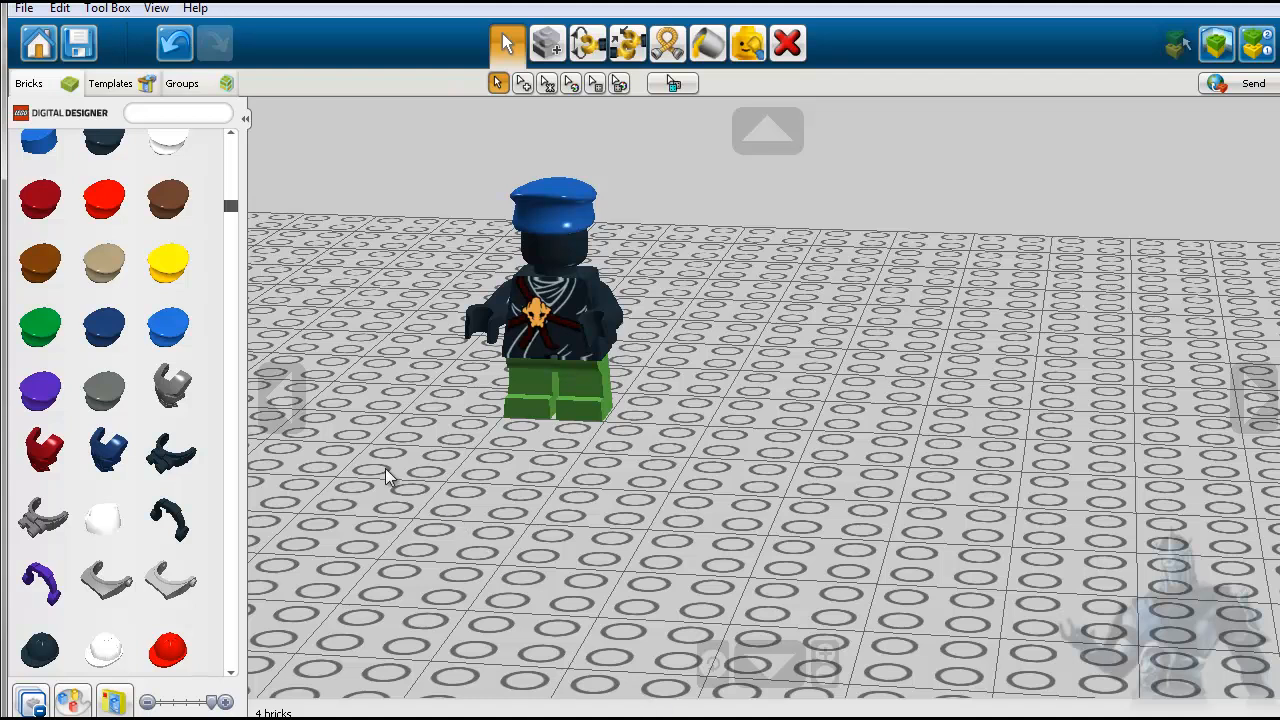
- Collapse the expanded hat category in the brick palette and close the LeoCAD window
left_click_drag(230, 210, 228, 170)
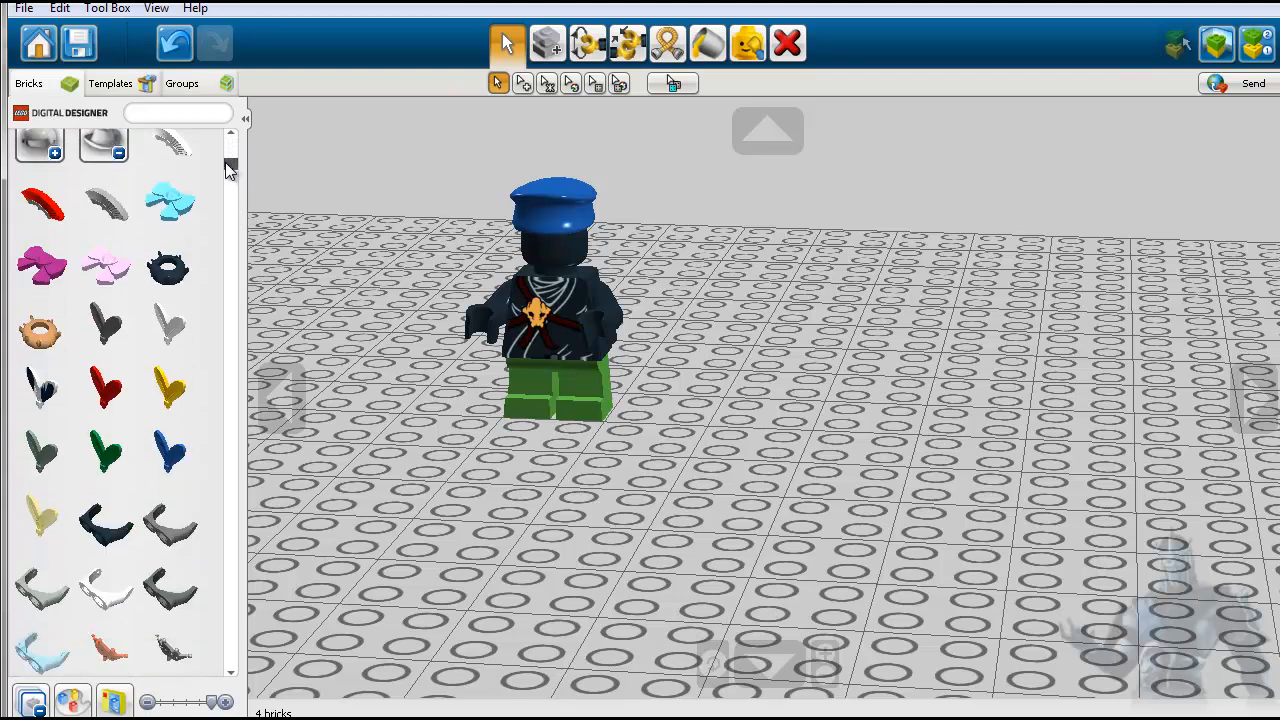
left_click(120, 150)
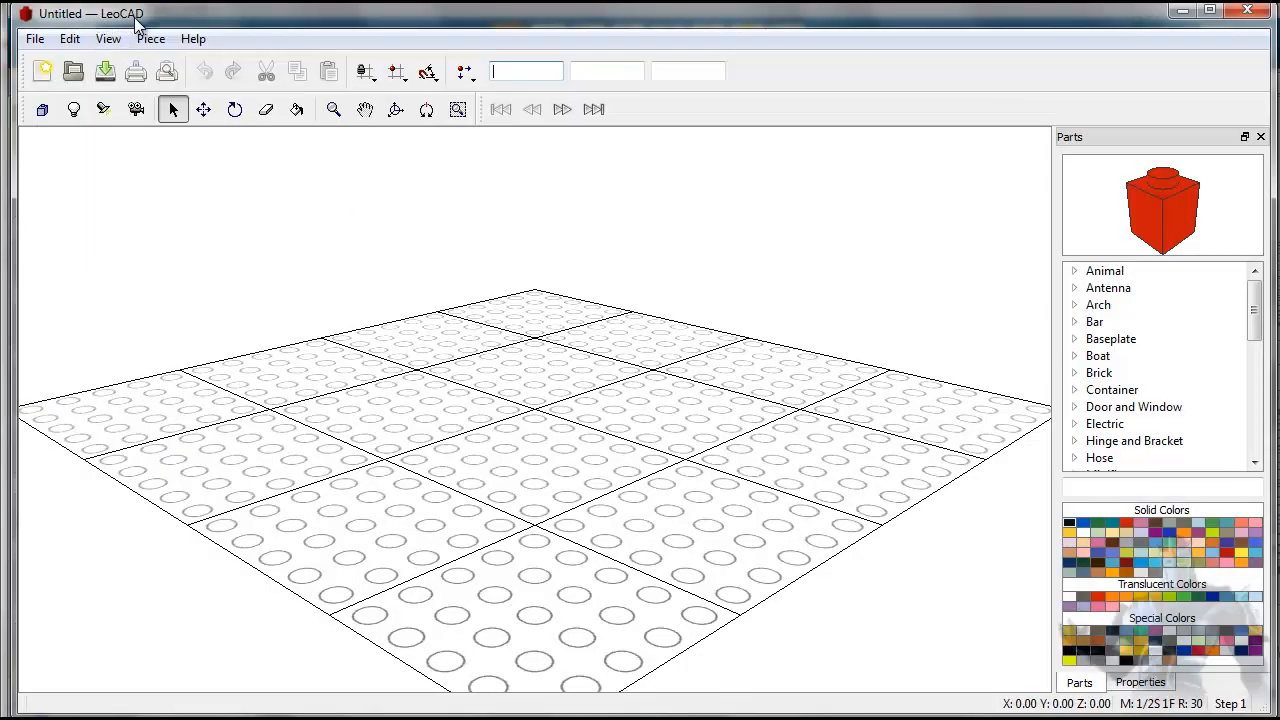
left_click(1244, 12)
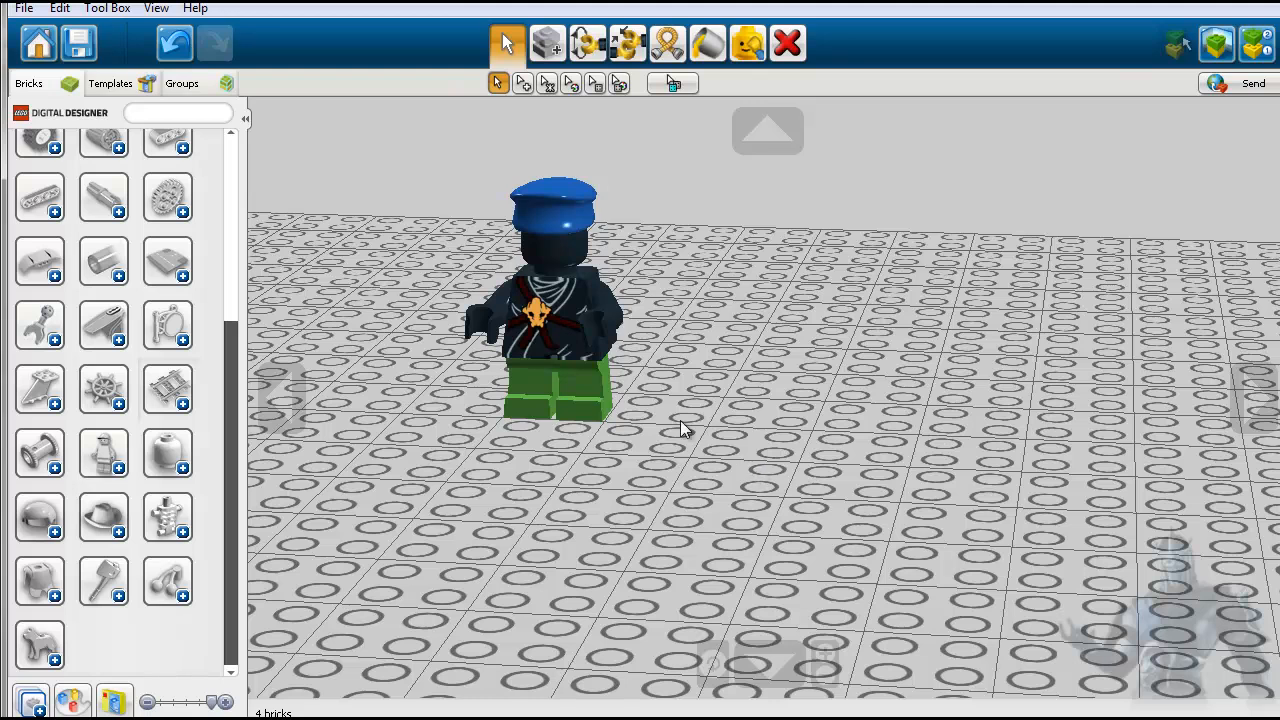
- Switch the minifigure model to View mode and orbit the camera around it sideways and vertically
scroll(490, 265, "up", 2)
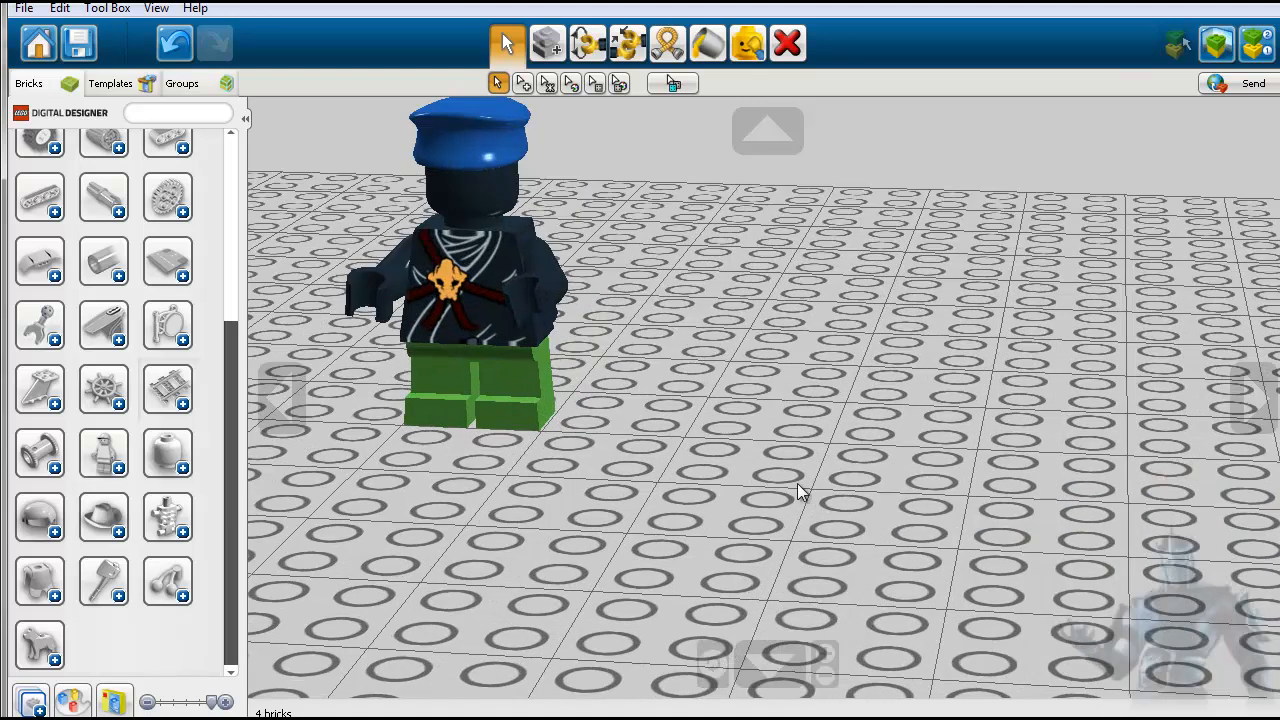
left_click(823, 675)
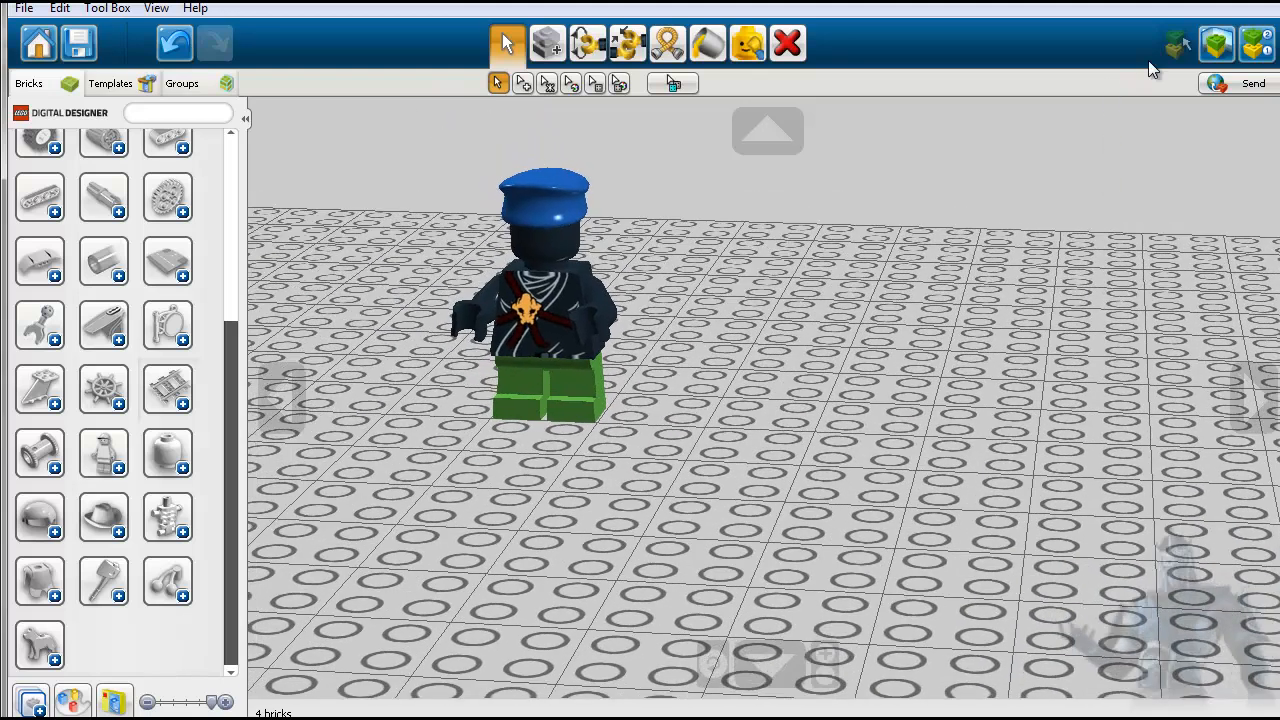
left_click(1214, 47)
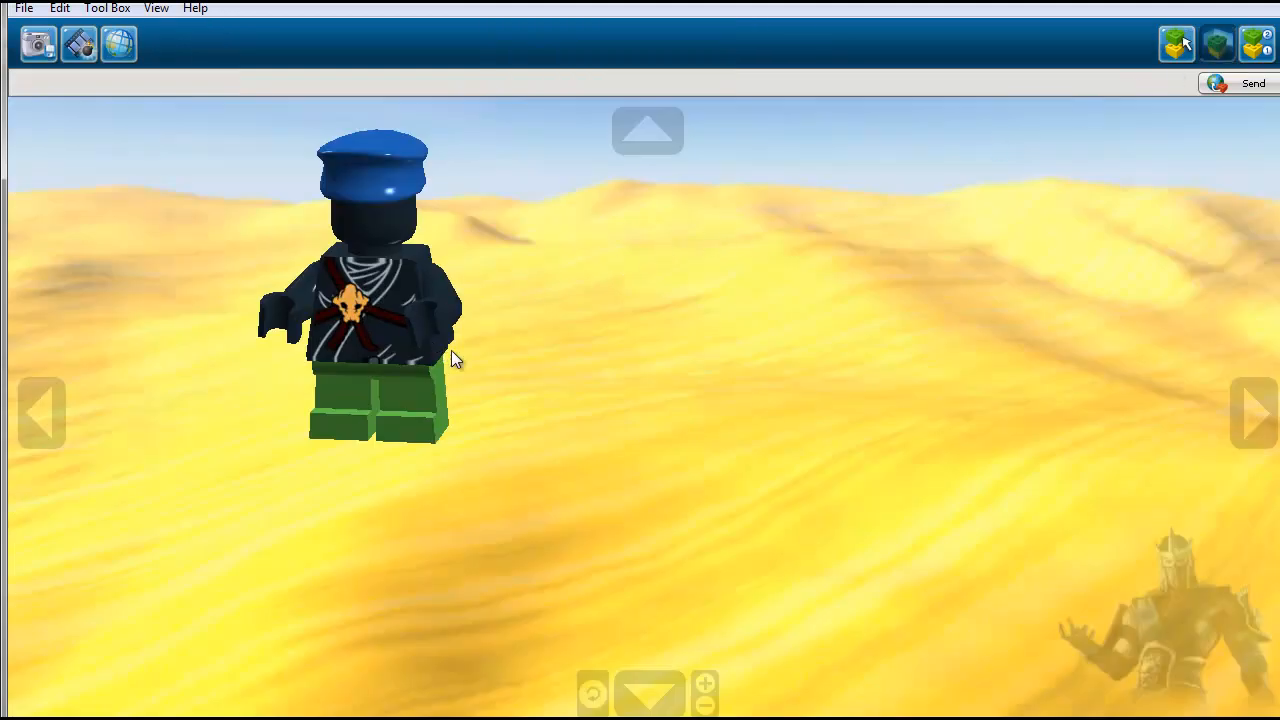
left_click(42, 413)
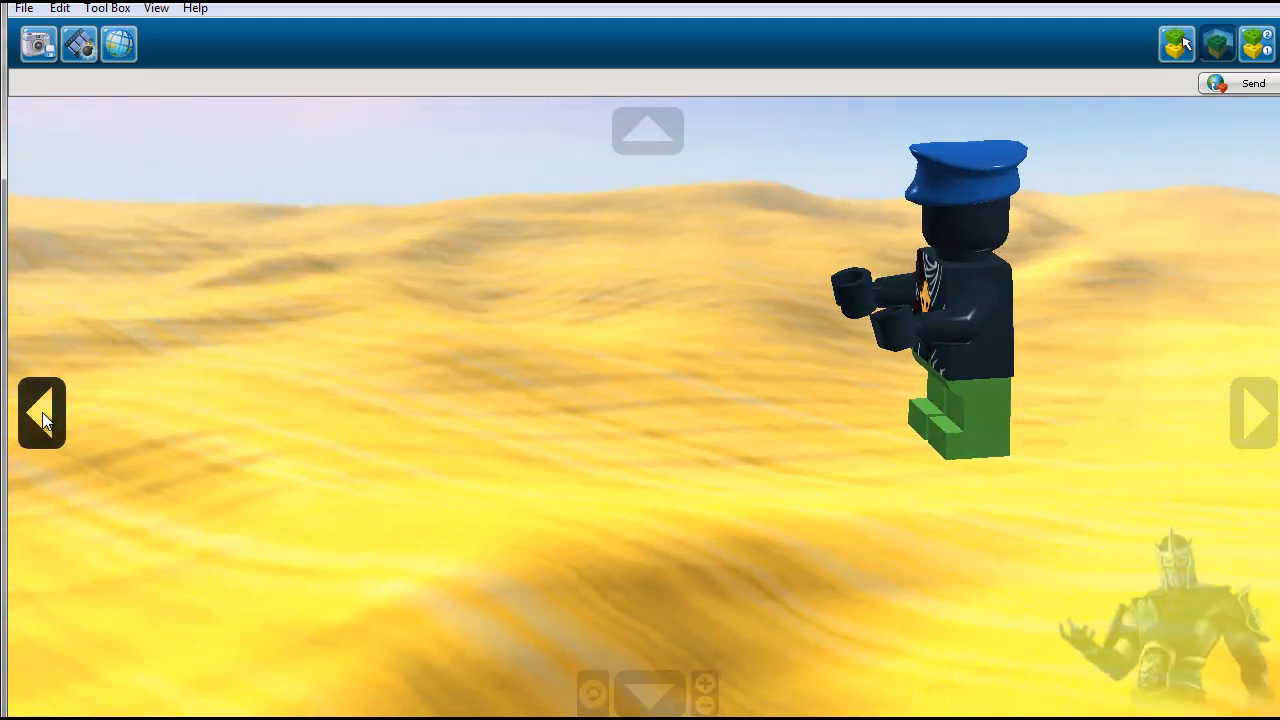
left_click(42, 413)
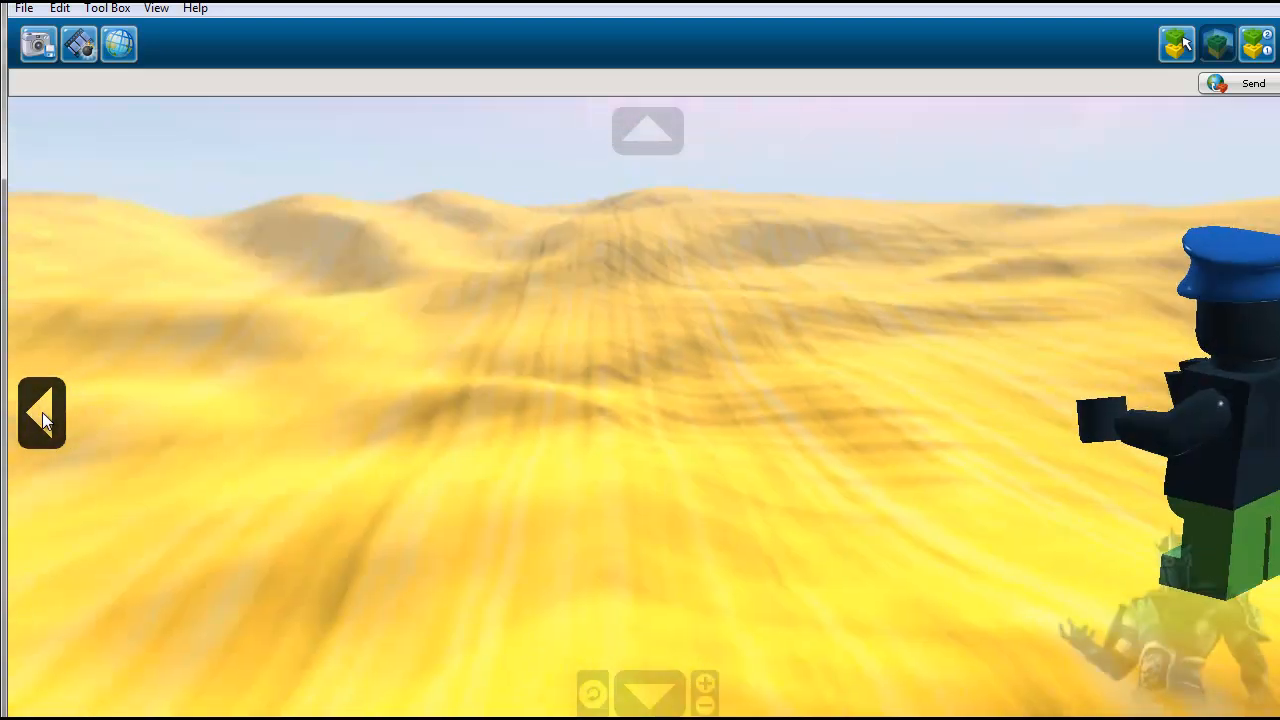
left_click(647, 131)
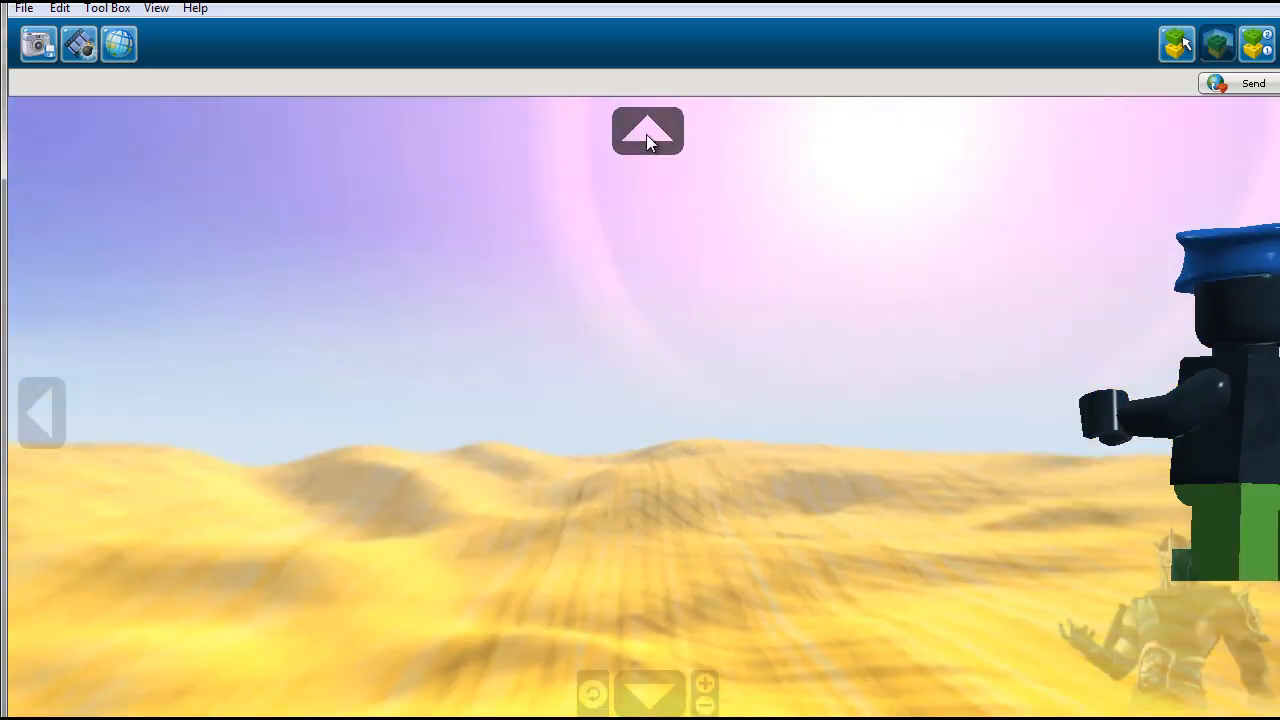
left_click(51, 408)
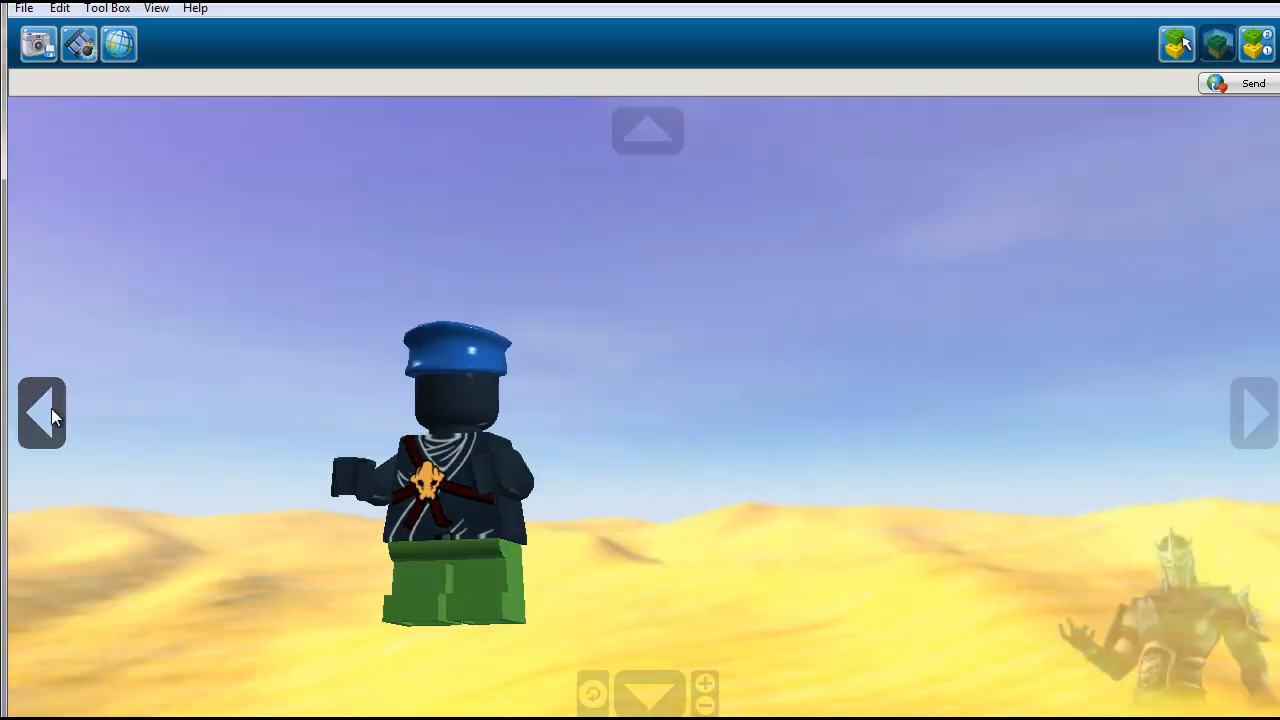
left_click(634, 682)
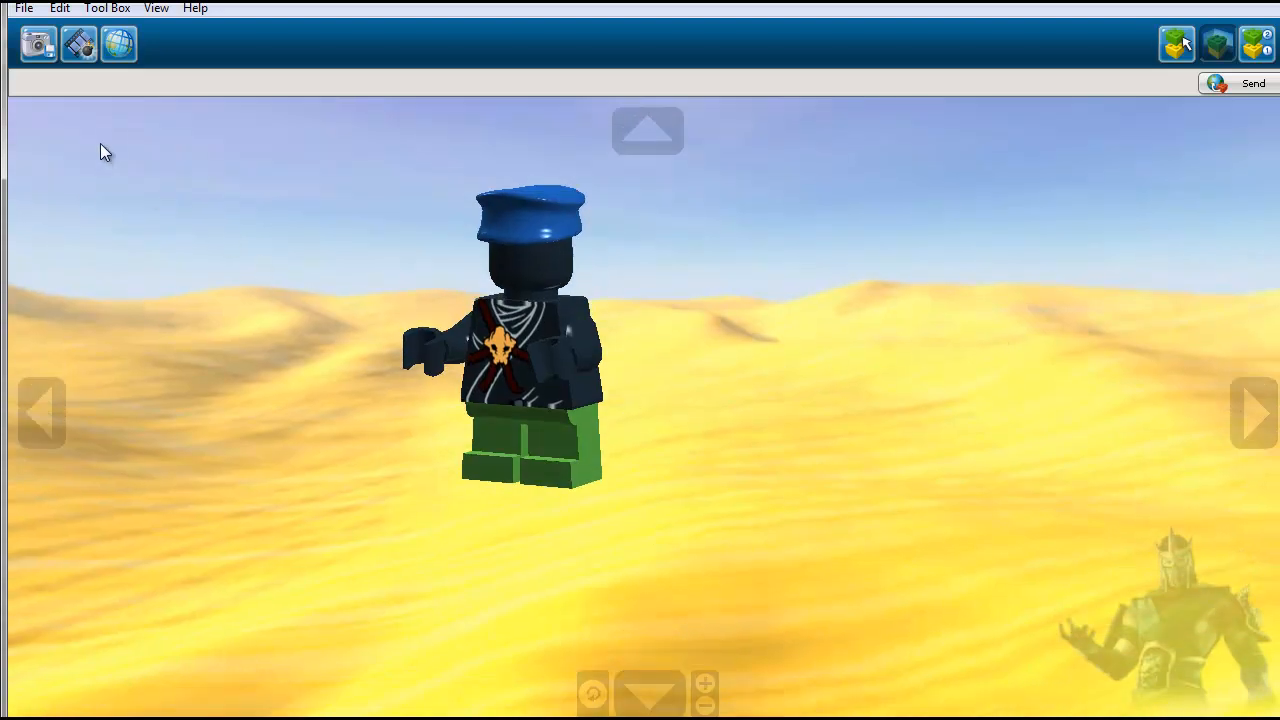
- Open the screenshot saving dialog, dismiss it without saving, and run the explode animation on the minifigure
left_click(36, 45)
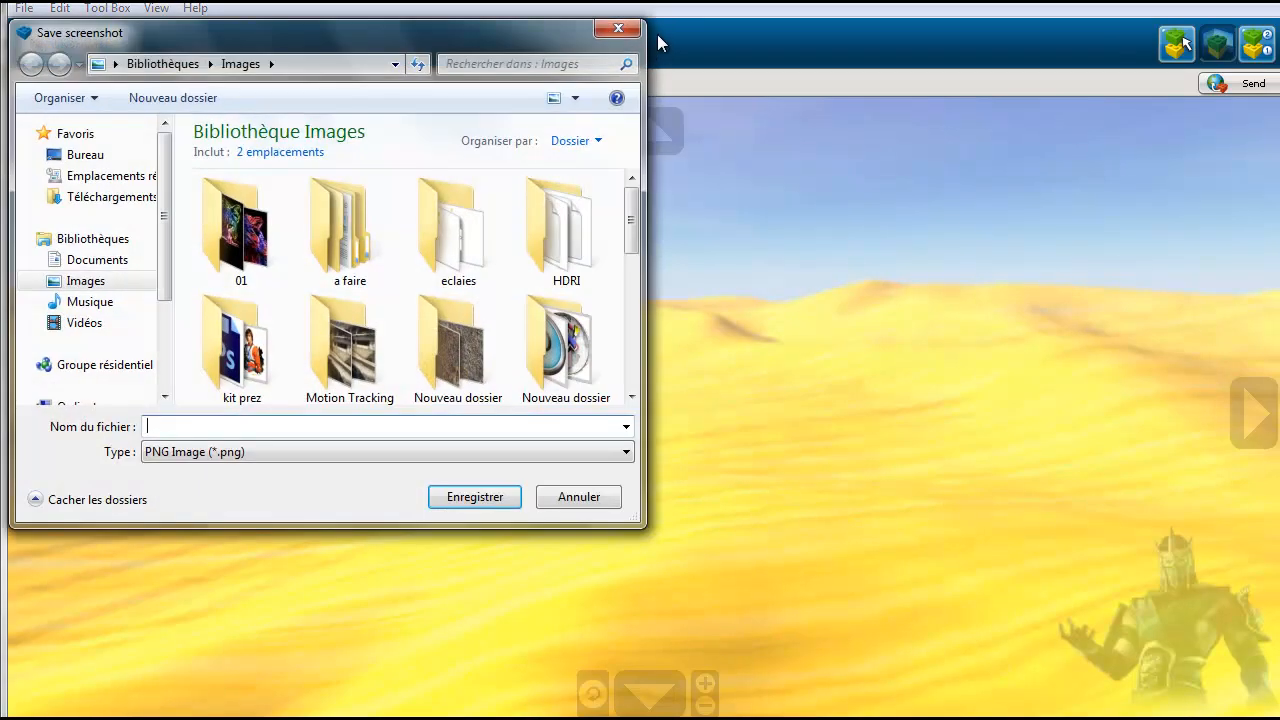
left_click(624, 32)
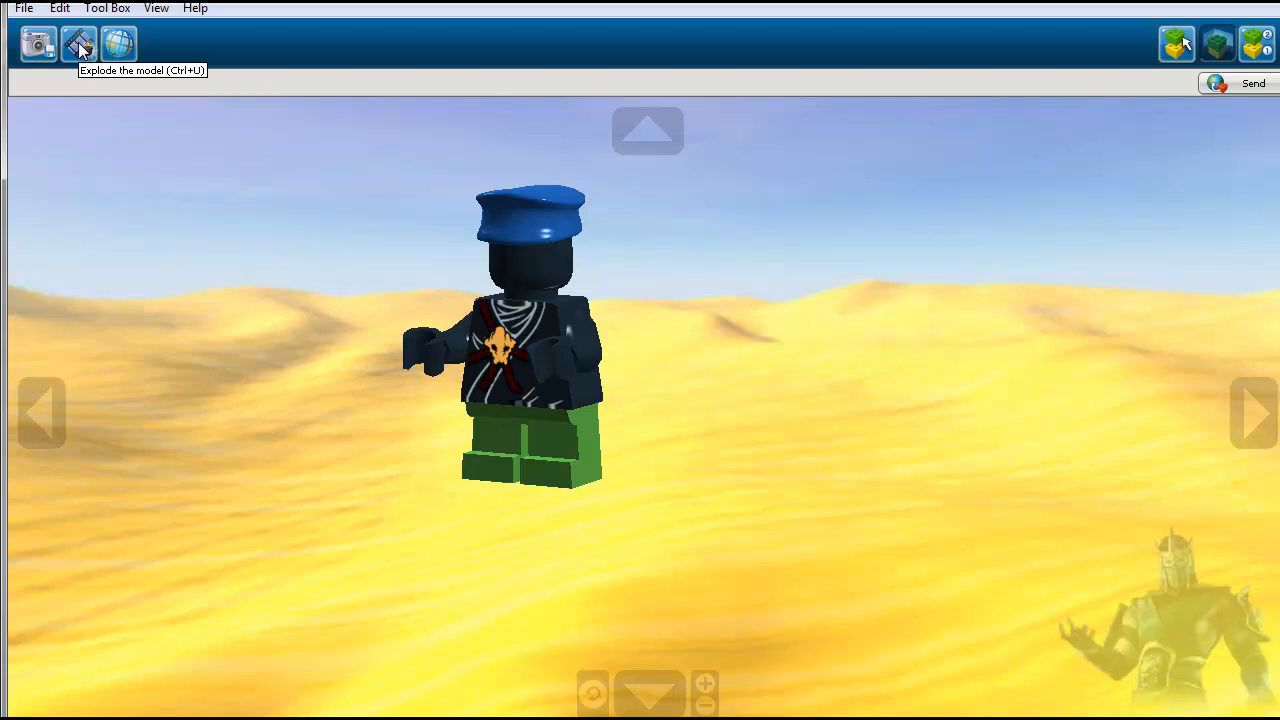
left_click(84, 46)
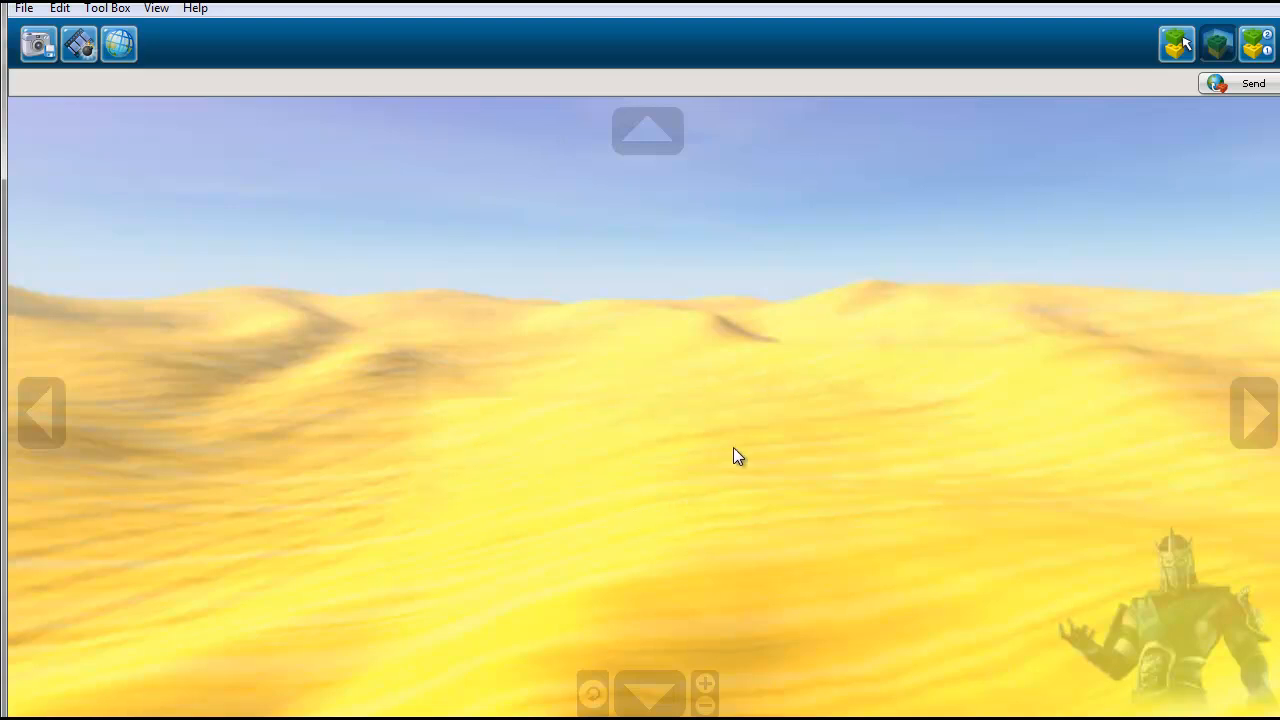
- Cycle the View mode background through the green mountains, the sea with islands and starry space, back to the desert
left_click(117, 46)
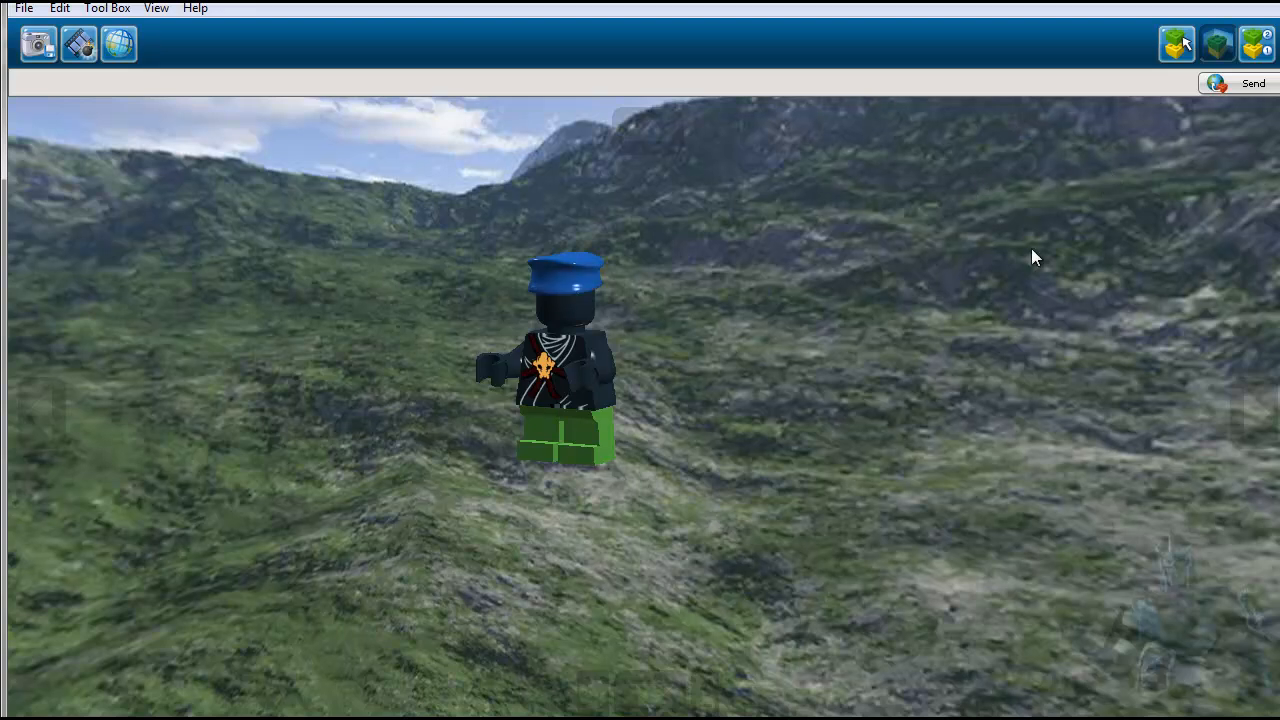
left_click(1256, 417)
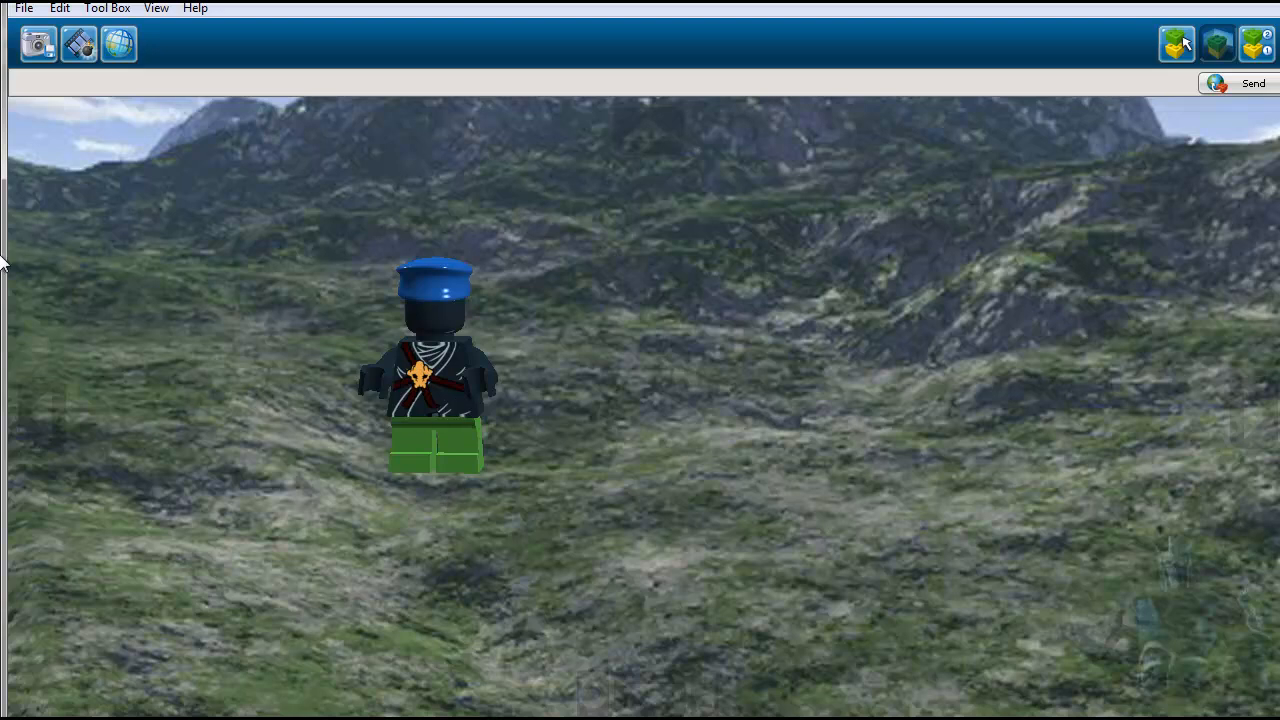
left_click(118, 45)
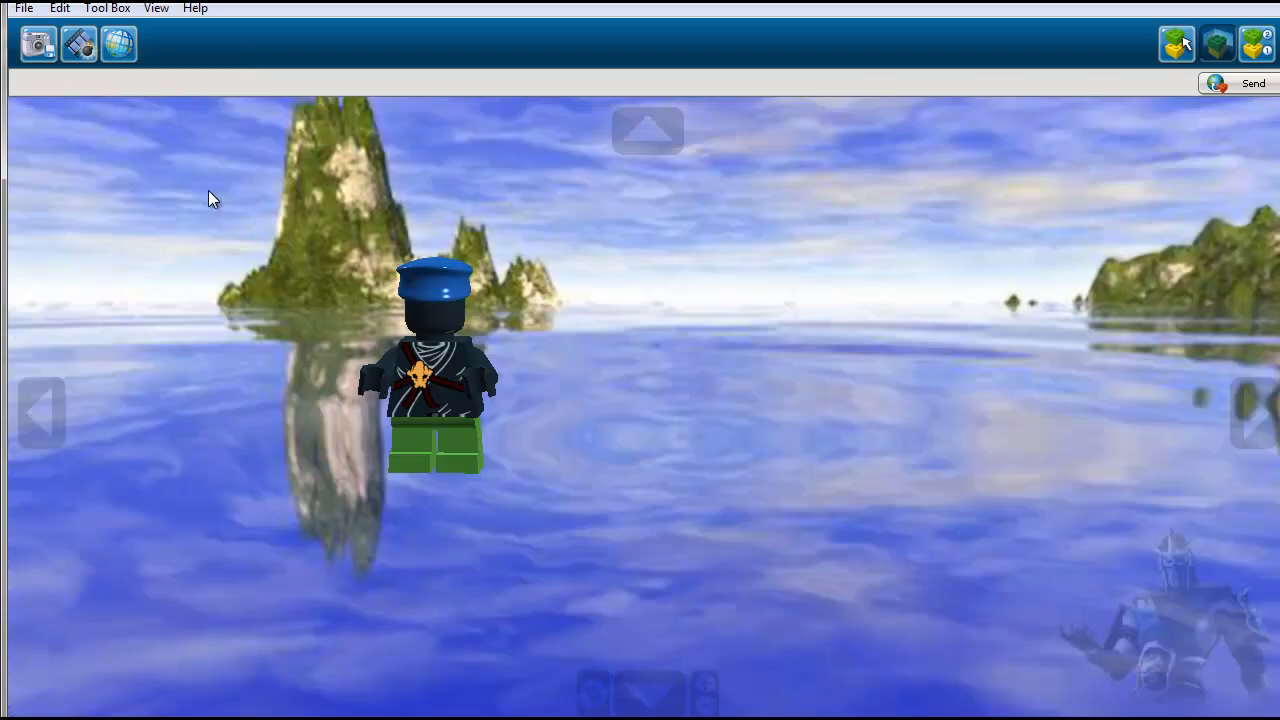
left_click(121, 48)
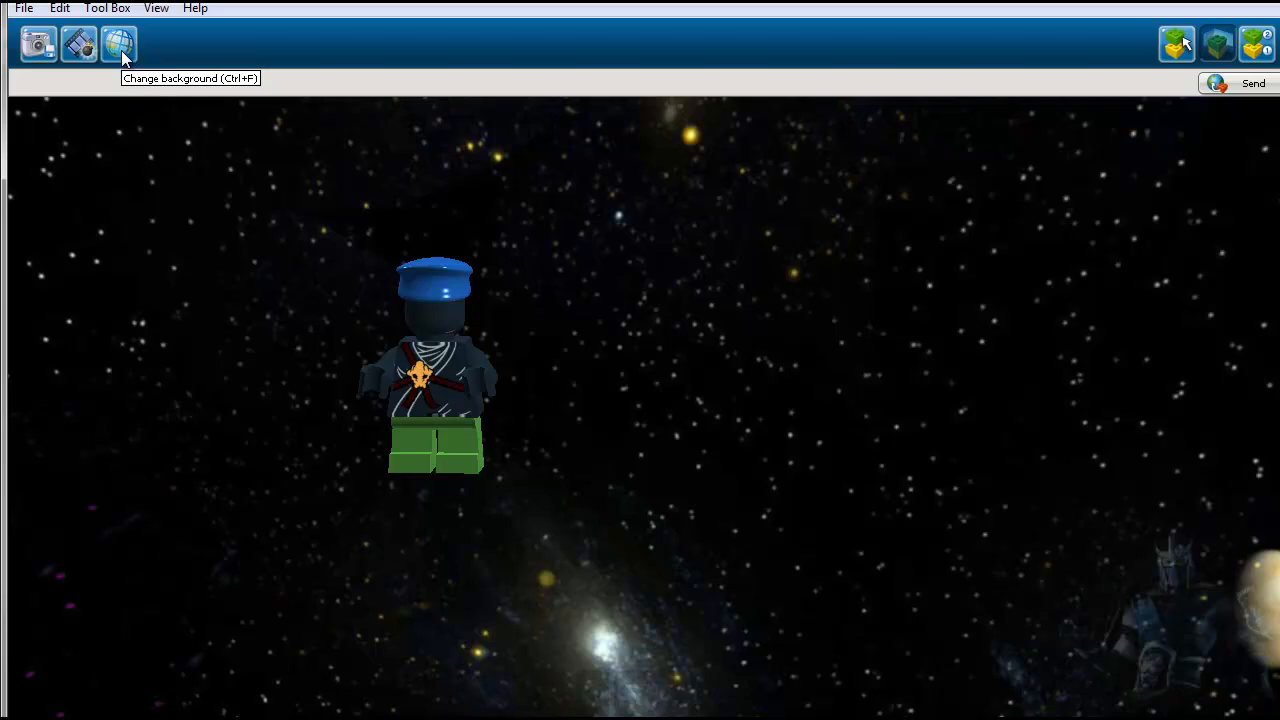
left_click(121, 50)
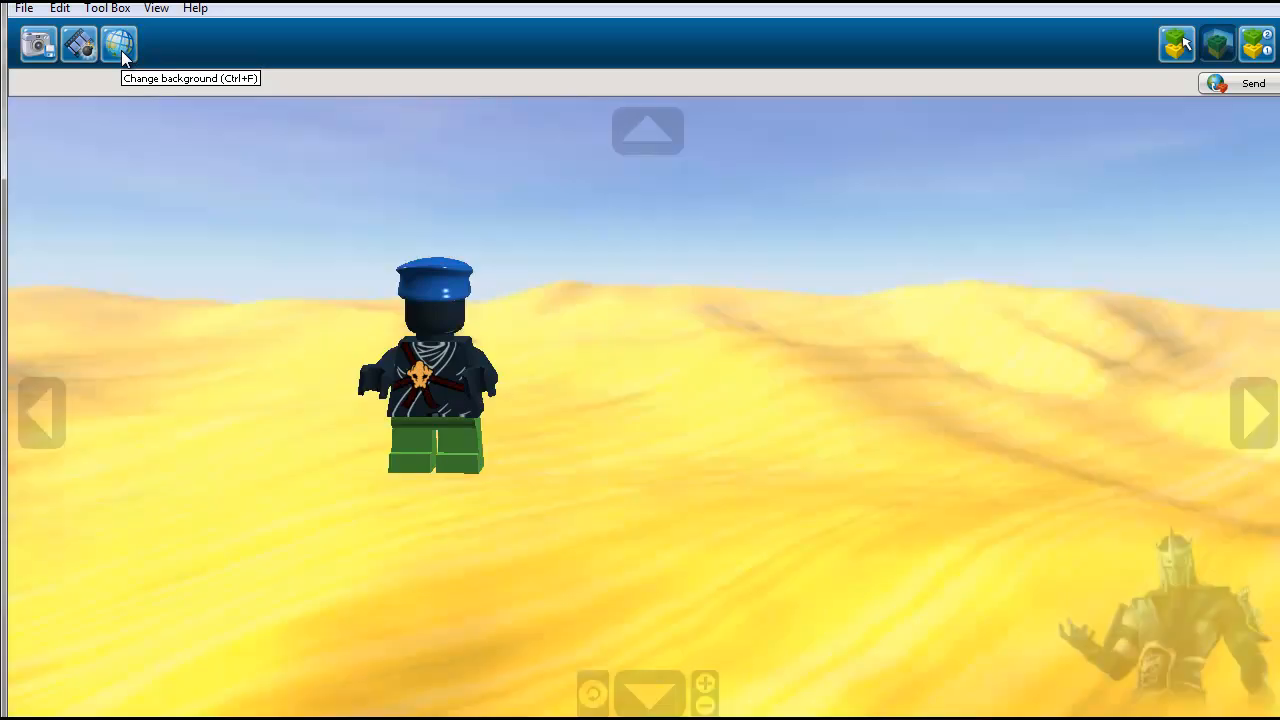
left_click(119, 51)
left_click(119, 51)
left_click(119, 51)
left_click(118, 51)
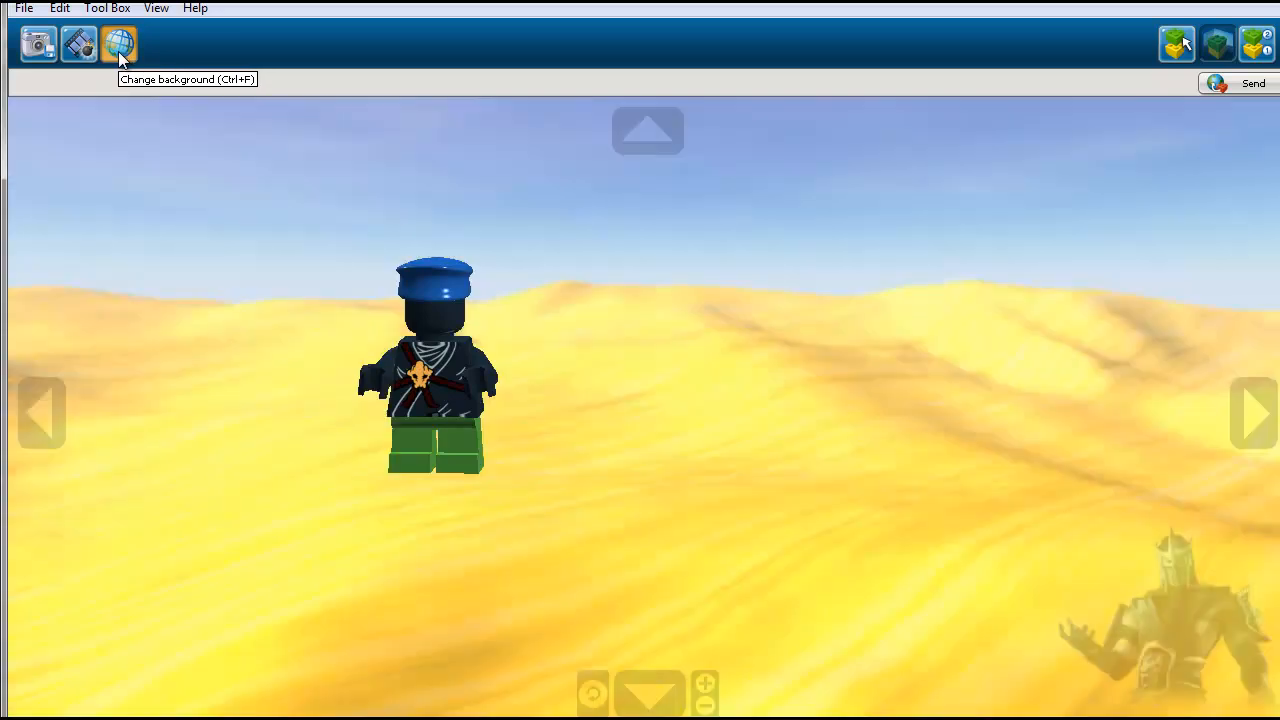
- Cycle the minifigure's View mode backdrop once more to starry space and return it to the desert
left_click(118, 51)
left_click(118, 51)
left_click(118, 51)
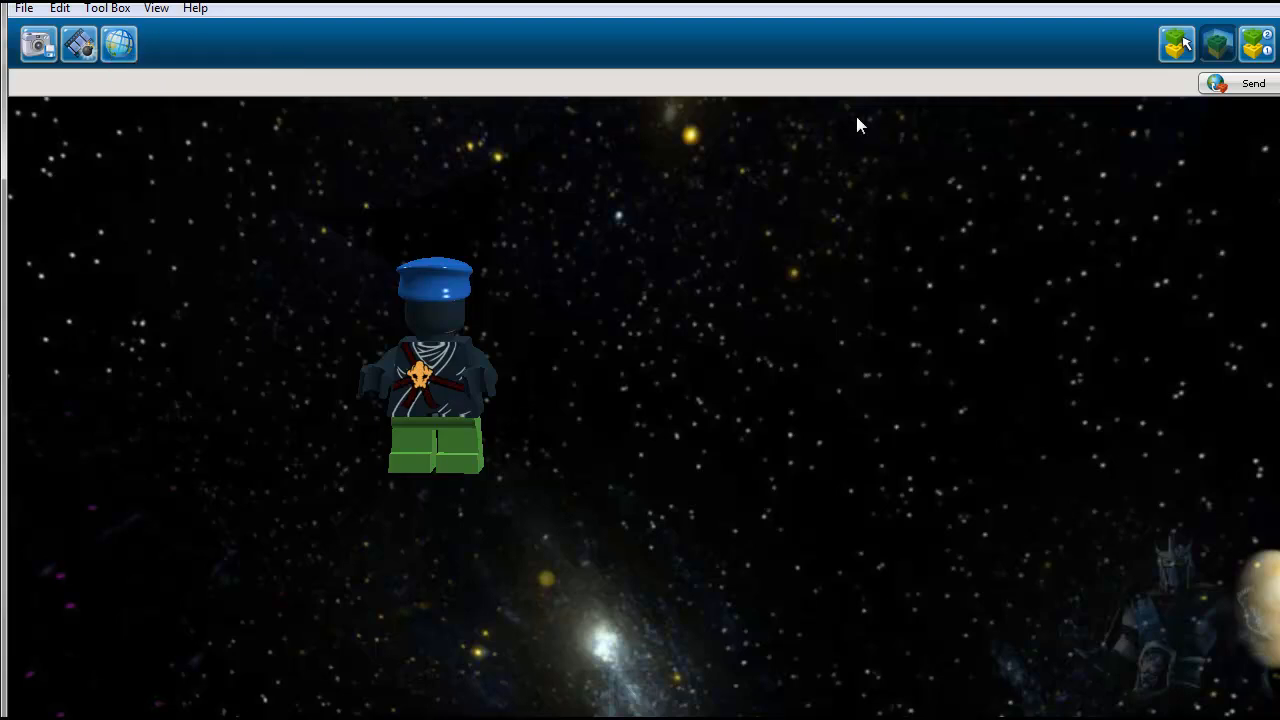
left_click(120, 48)
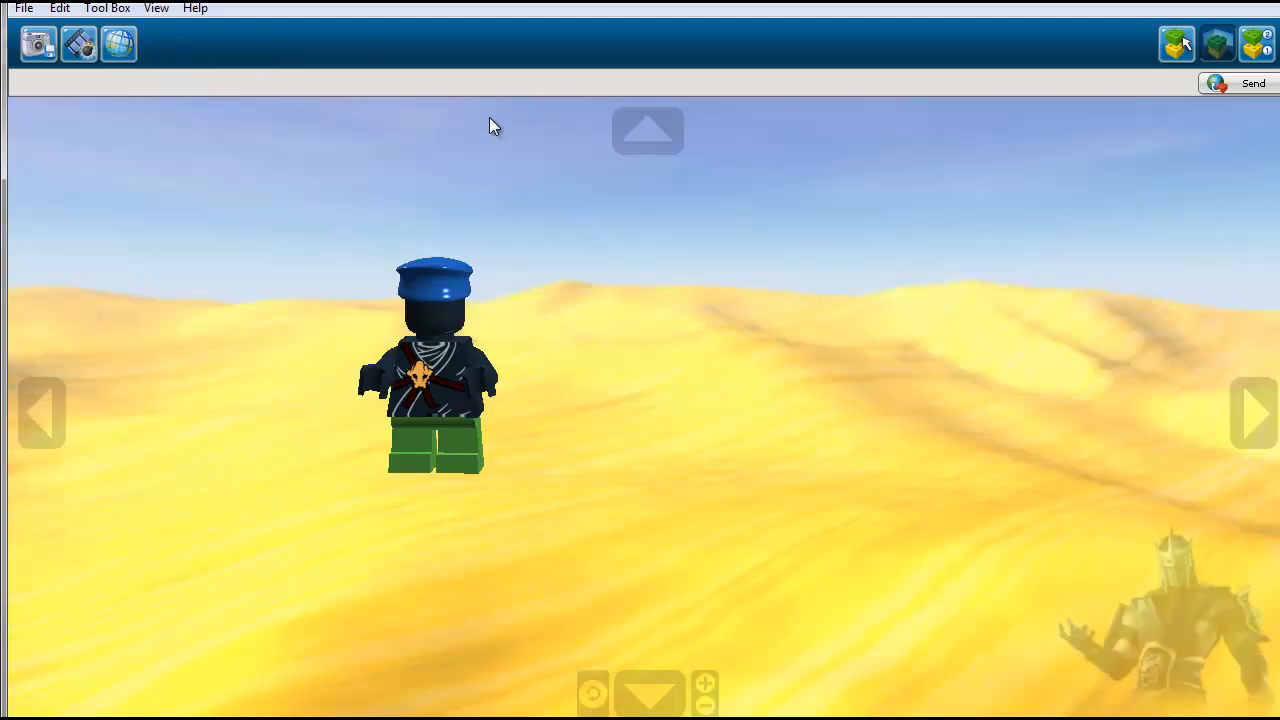
- Switch the minifigure to Building guide mode and advance through its three assembly steps
left_click(1255, 45)
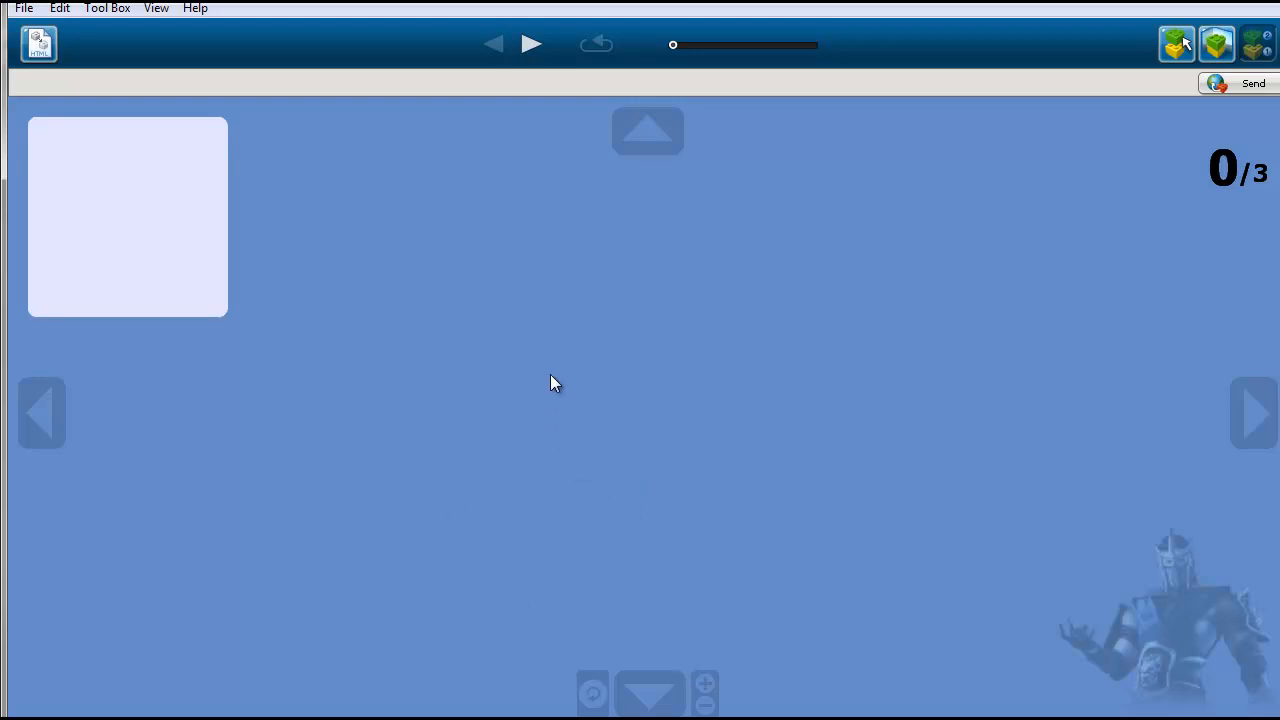
left_click(530, 45)
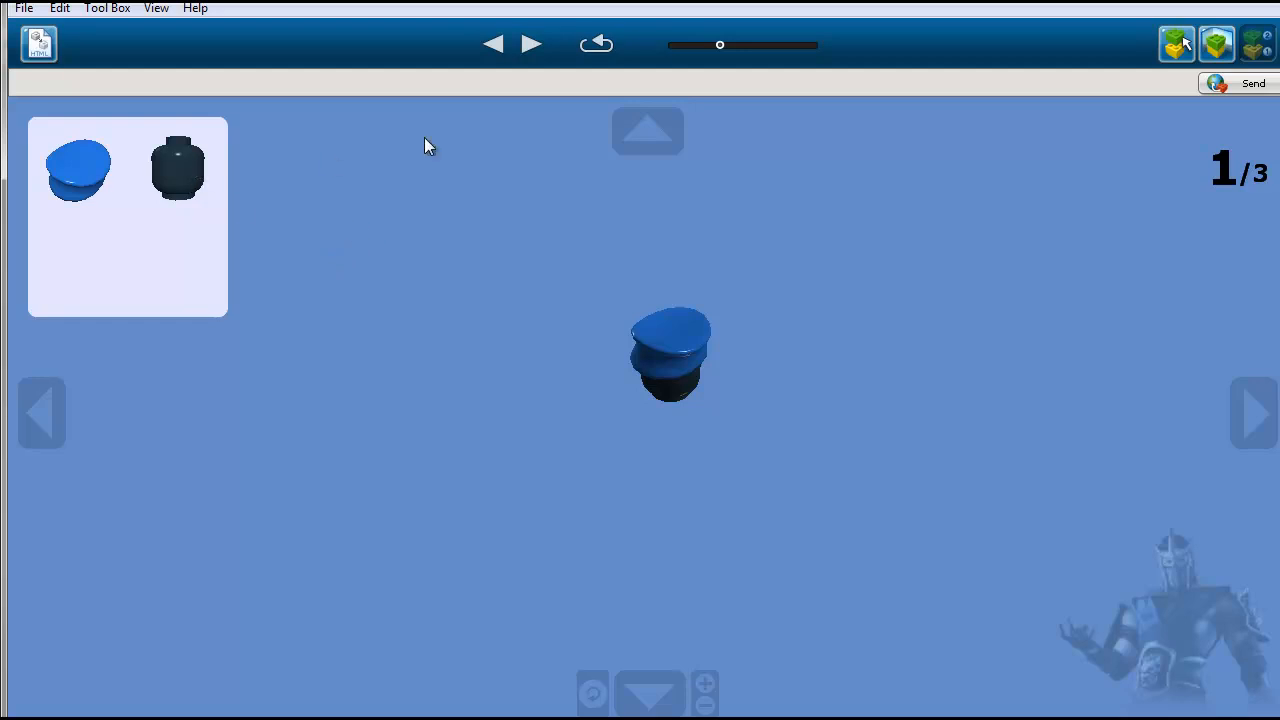
left_click(530, 45)
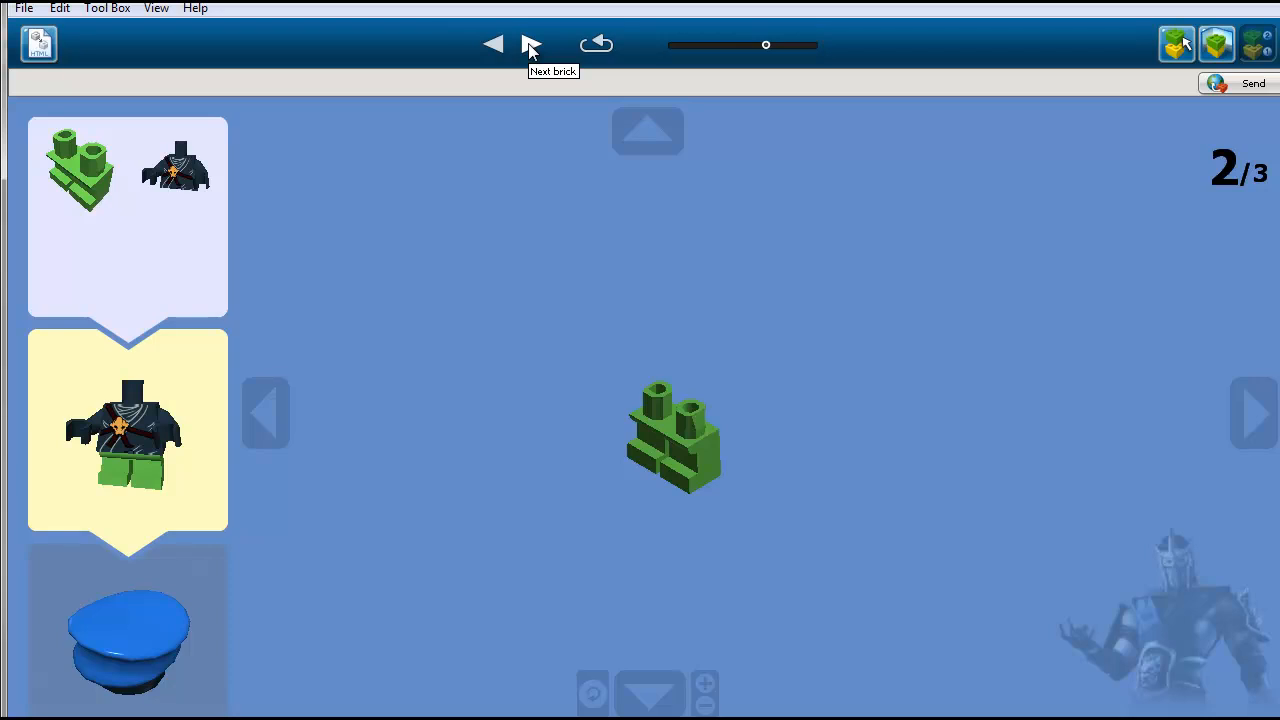
left_click(530, 45)
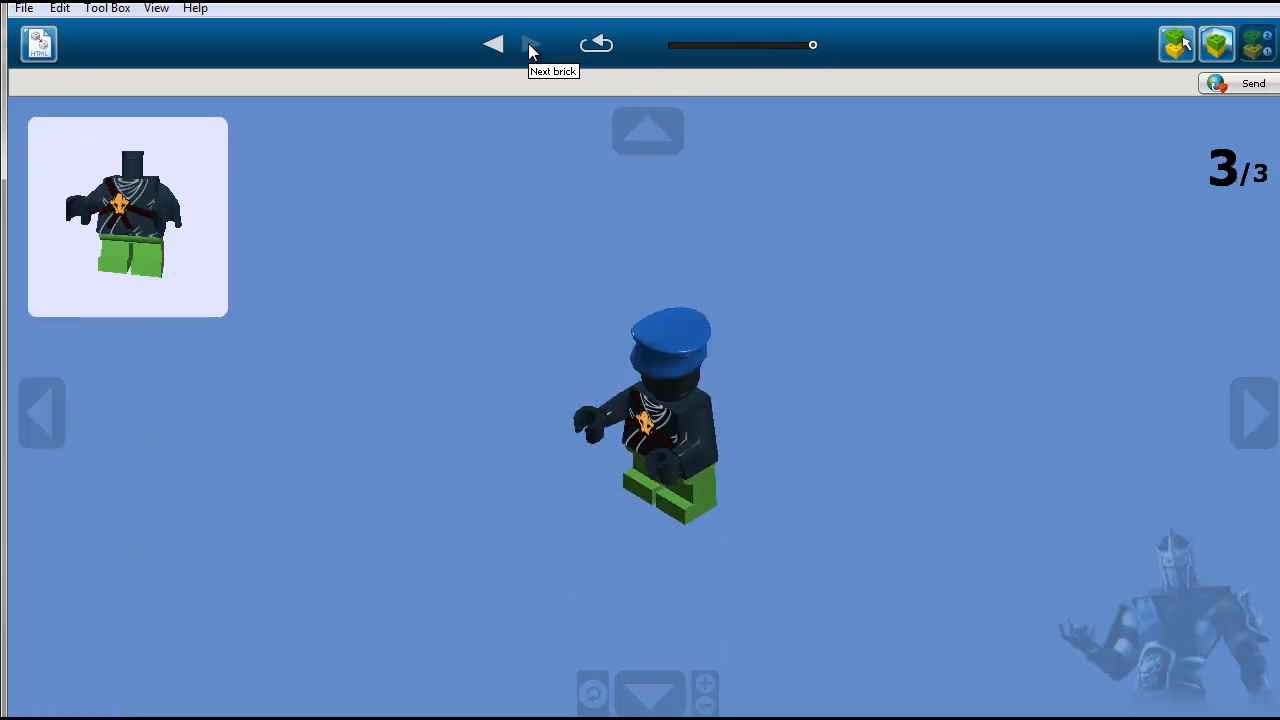
- Rewind the building guide to its start and play it forward again to the completed minifigure
left_click(496, 46)
left_click(497, 46)
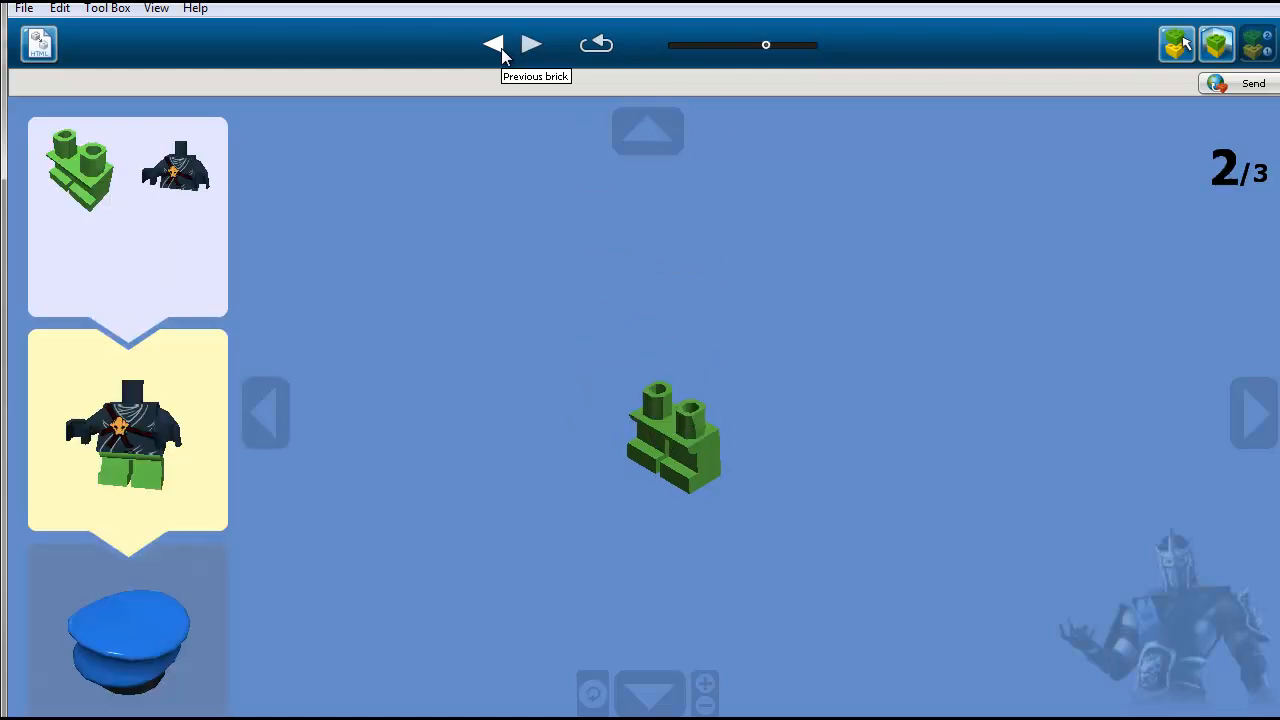
left_click(497, 46)
left_click(497, 46)
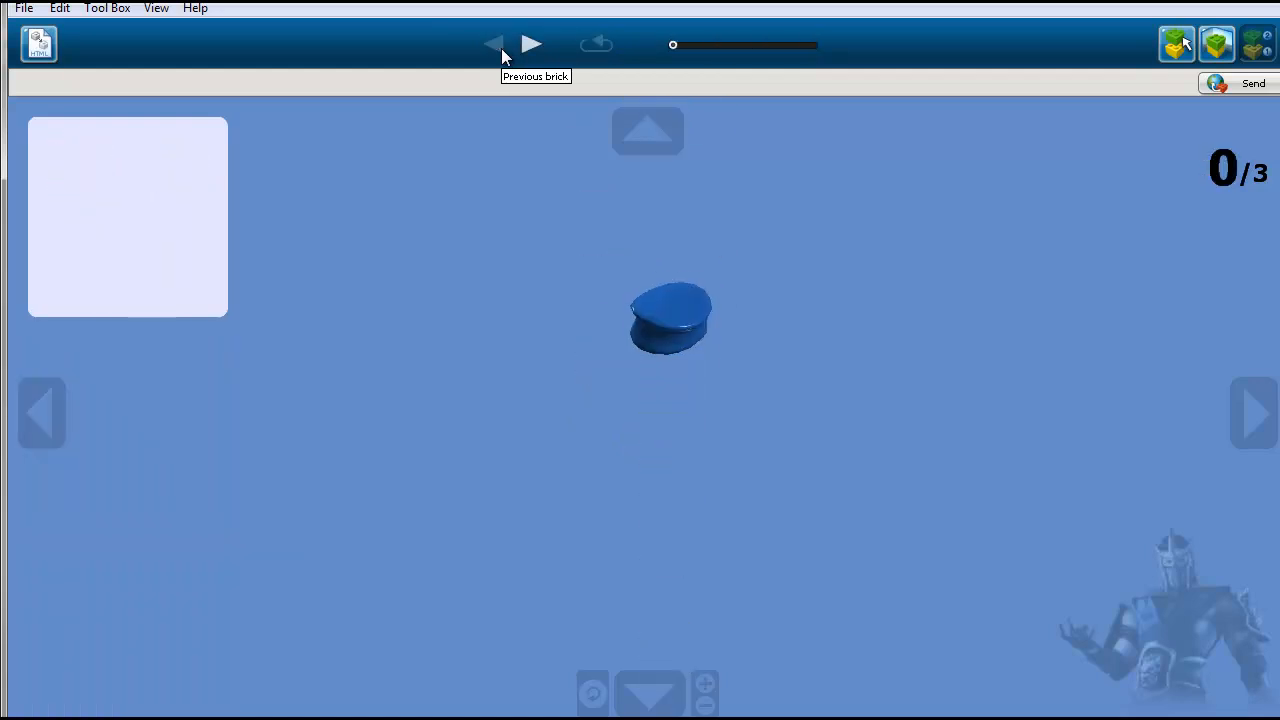
left_click(528, 46)
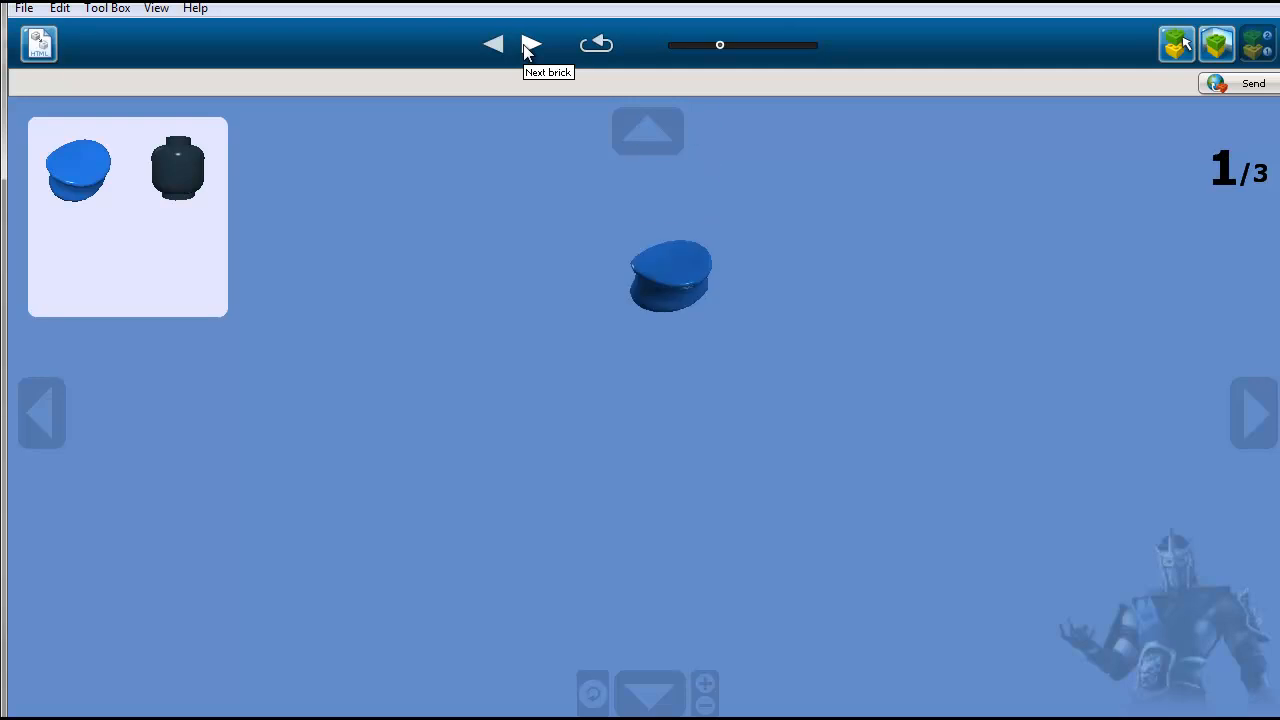
left_click(528, 46)
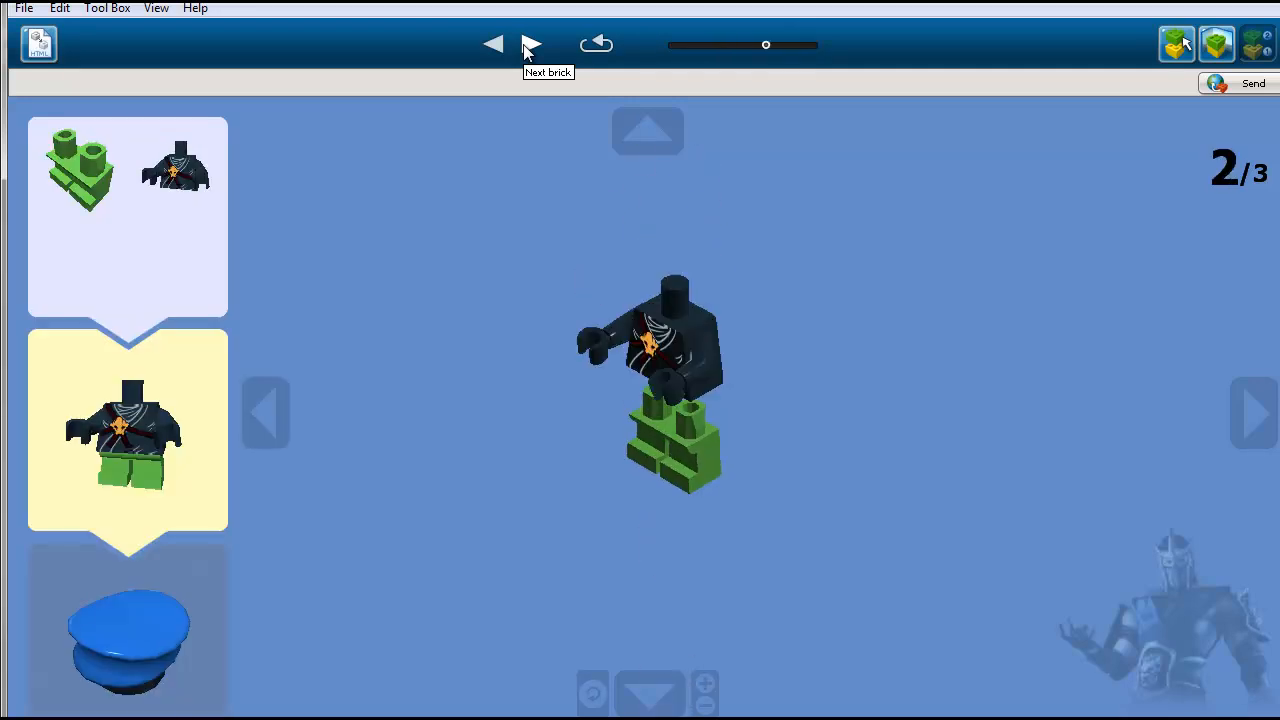
left_click(525, 46)
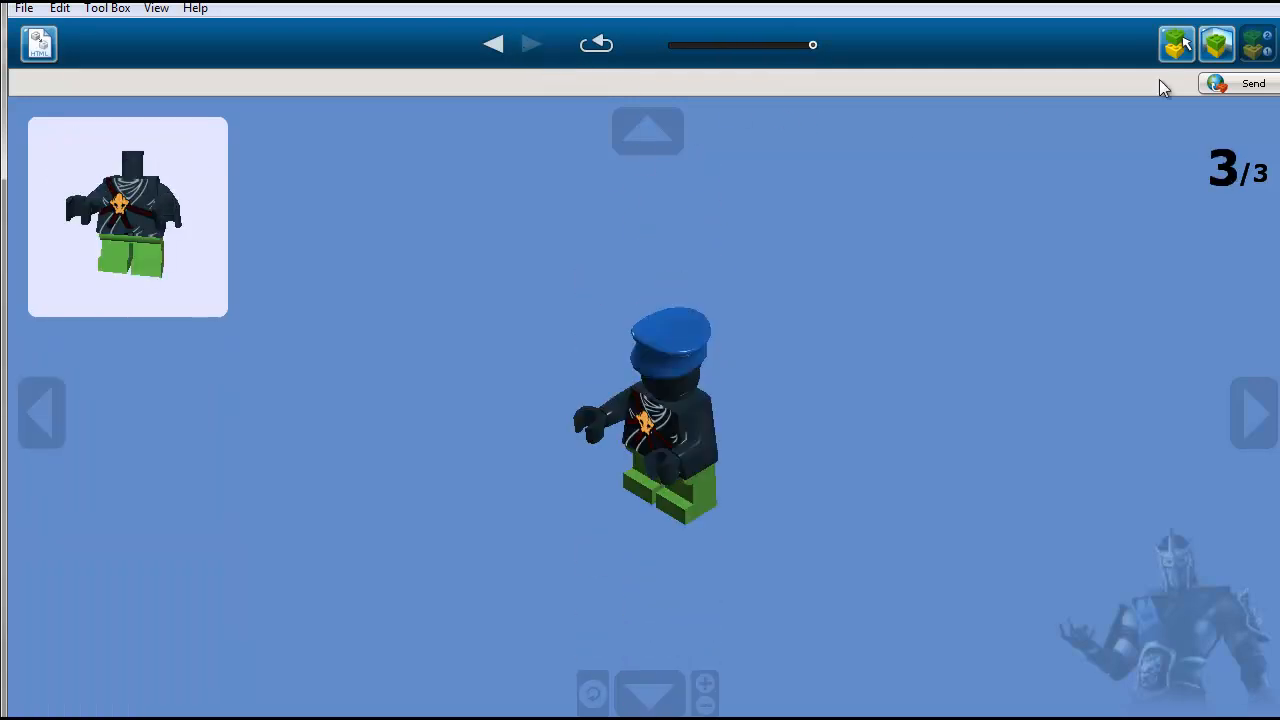
- Run the explode animation again in View mode and return the minifigure to Build mode
left_click(1216, 44)
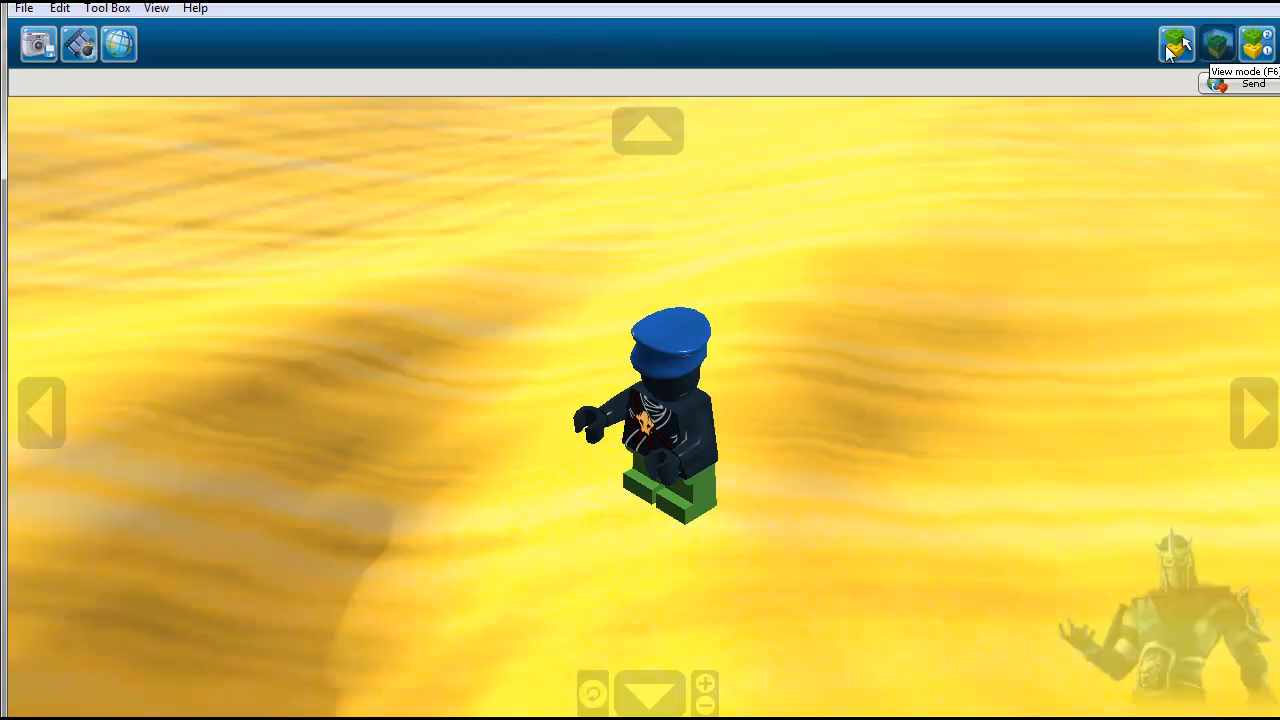
left_click(82, 56)
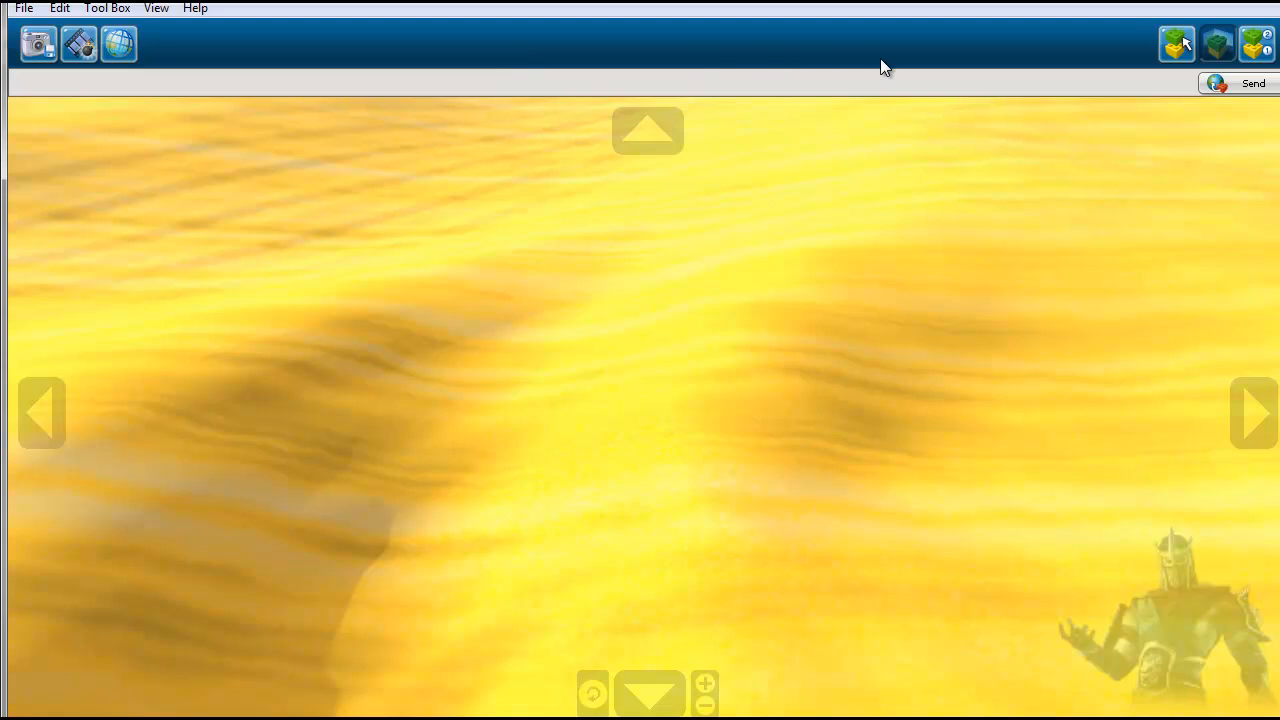
left_click(1178, 44)
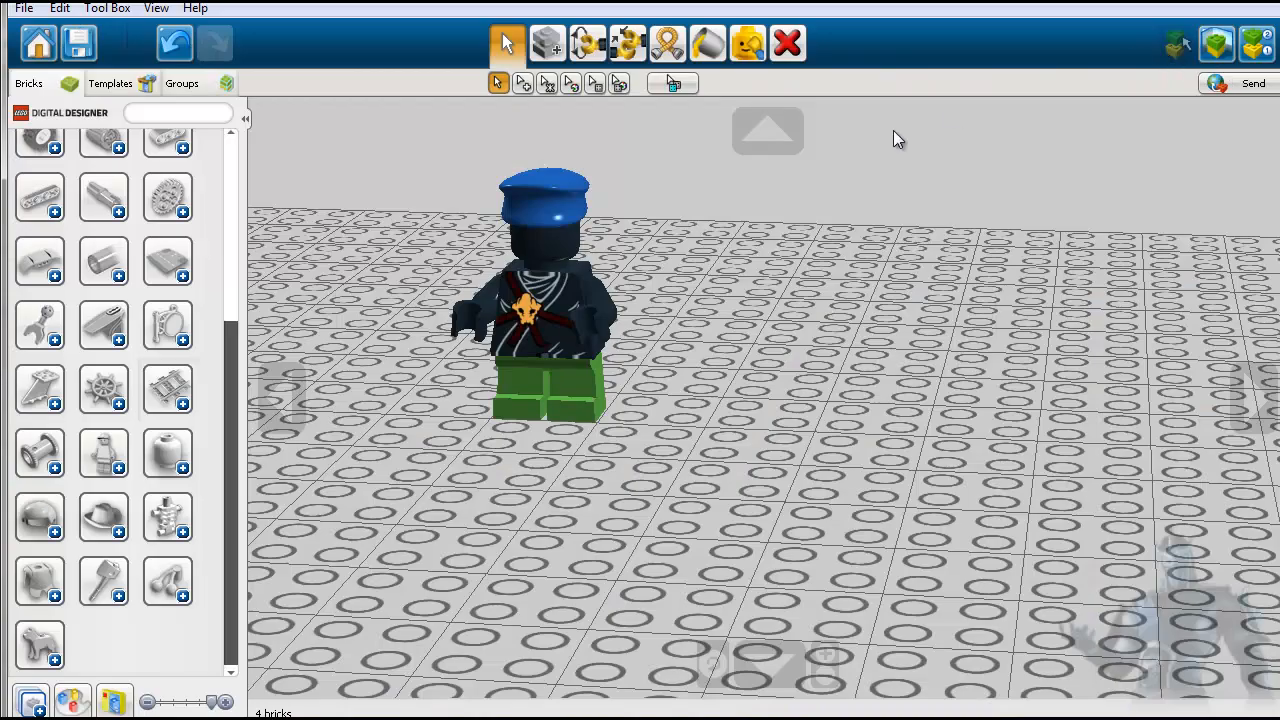
- Look into the Templates and Groups palettes and return to the Bricks palette
scroll(412, 244, "up", 1)
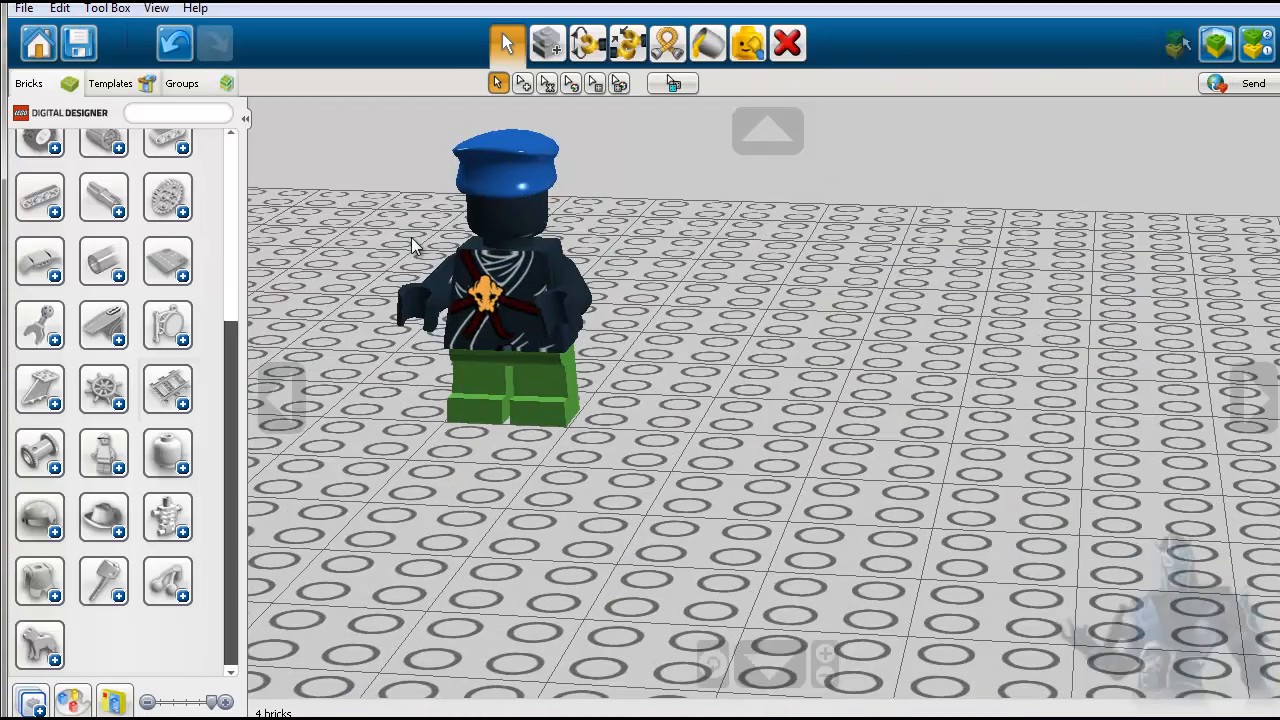
left_click_drag(500, 464, 596, 524)
left_click(116, 89)
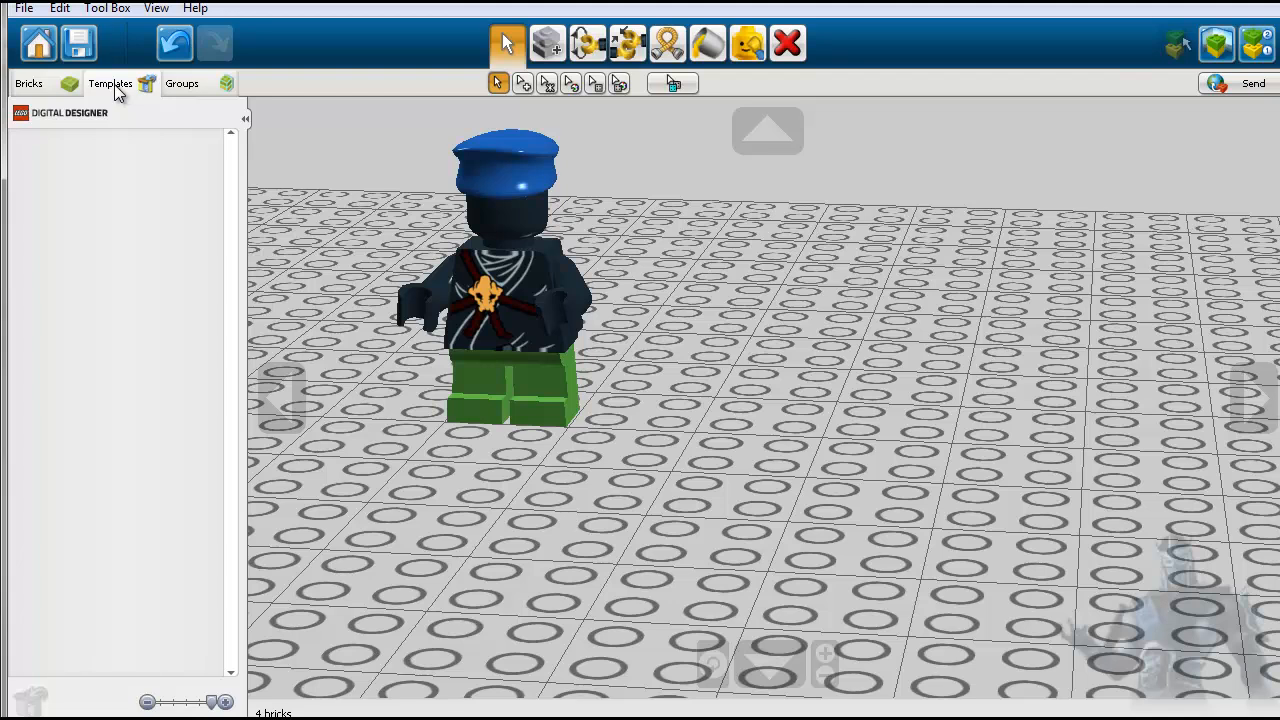
left_click(181, 90)
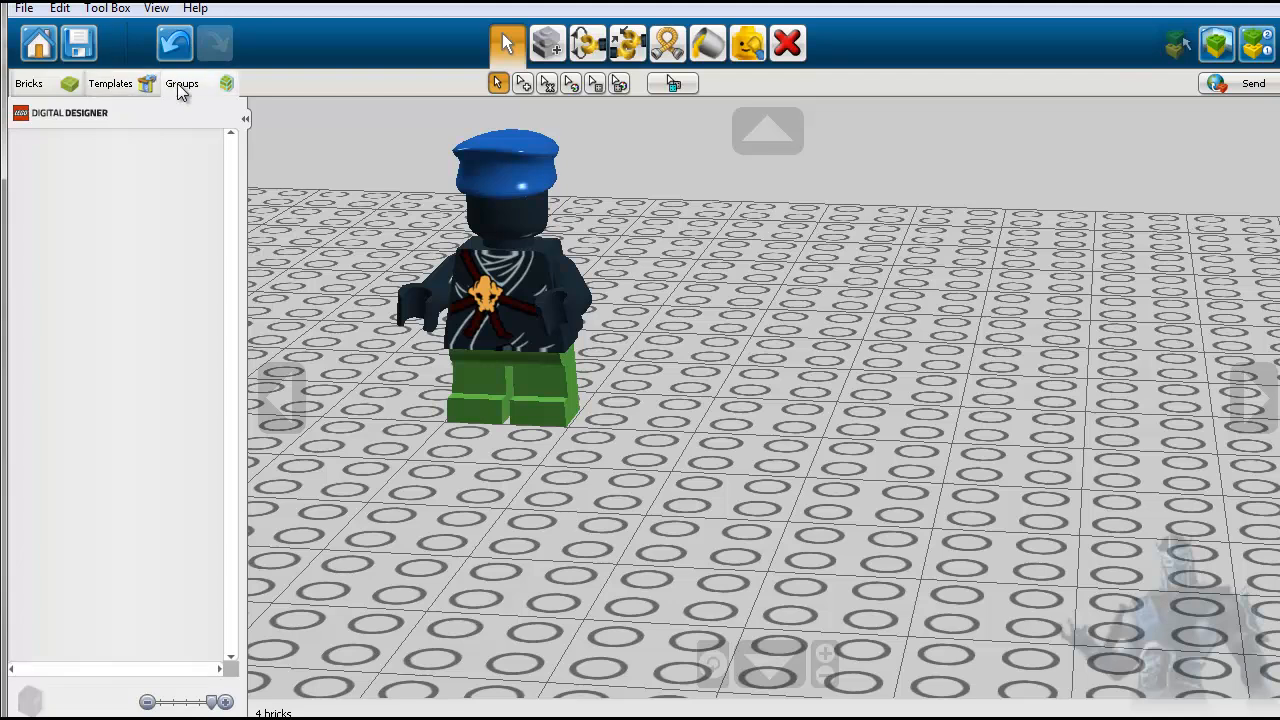
left_click(27, 88)
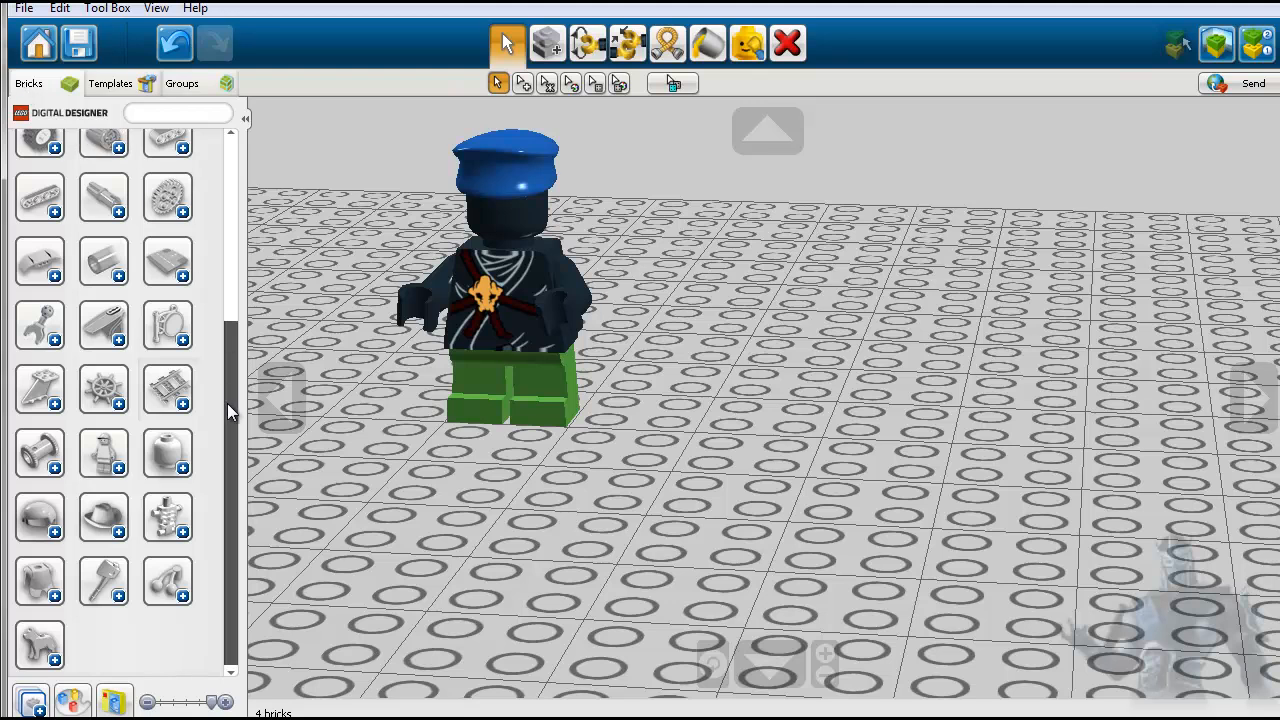
- Remove the box filter from the brick palette and set its thumbnails to a large size
left_click(113, 703)
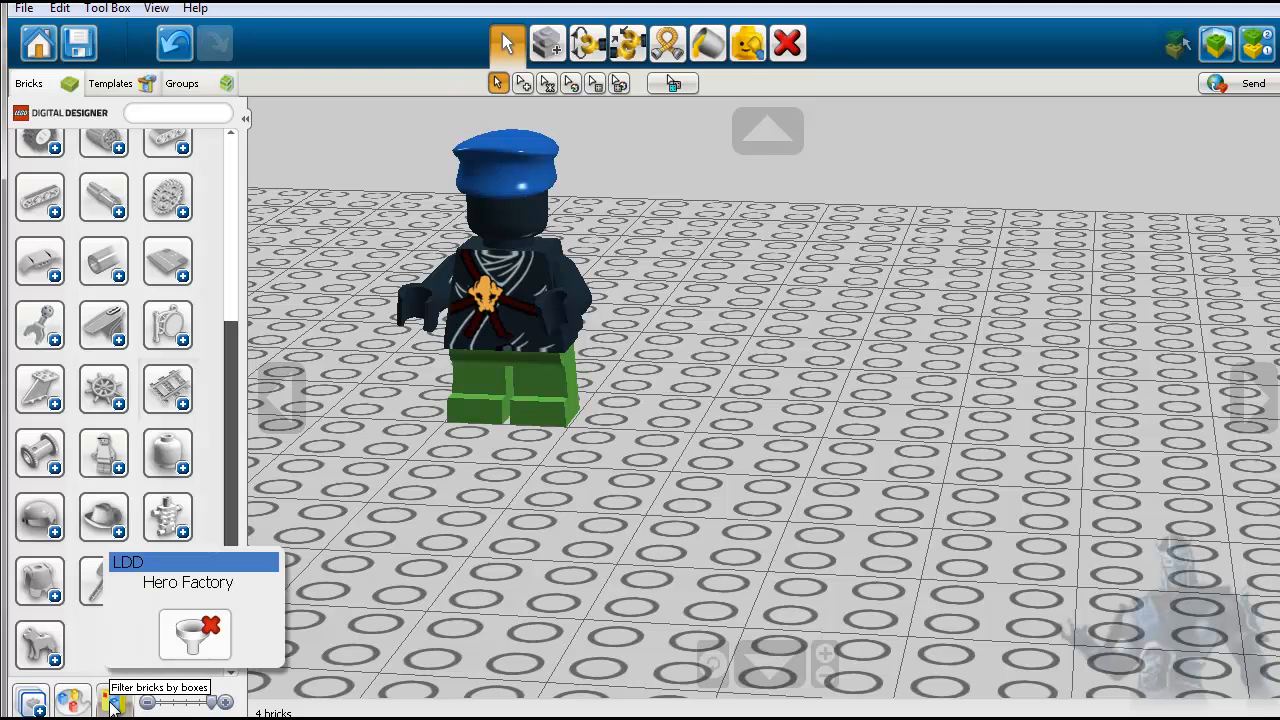
left_click(214, 632)
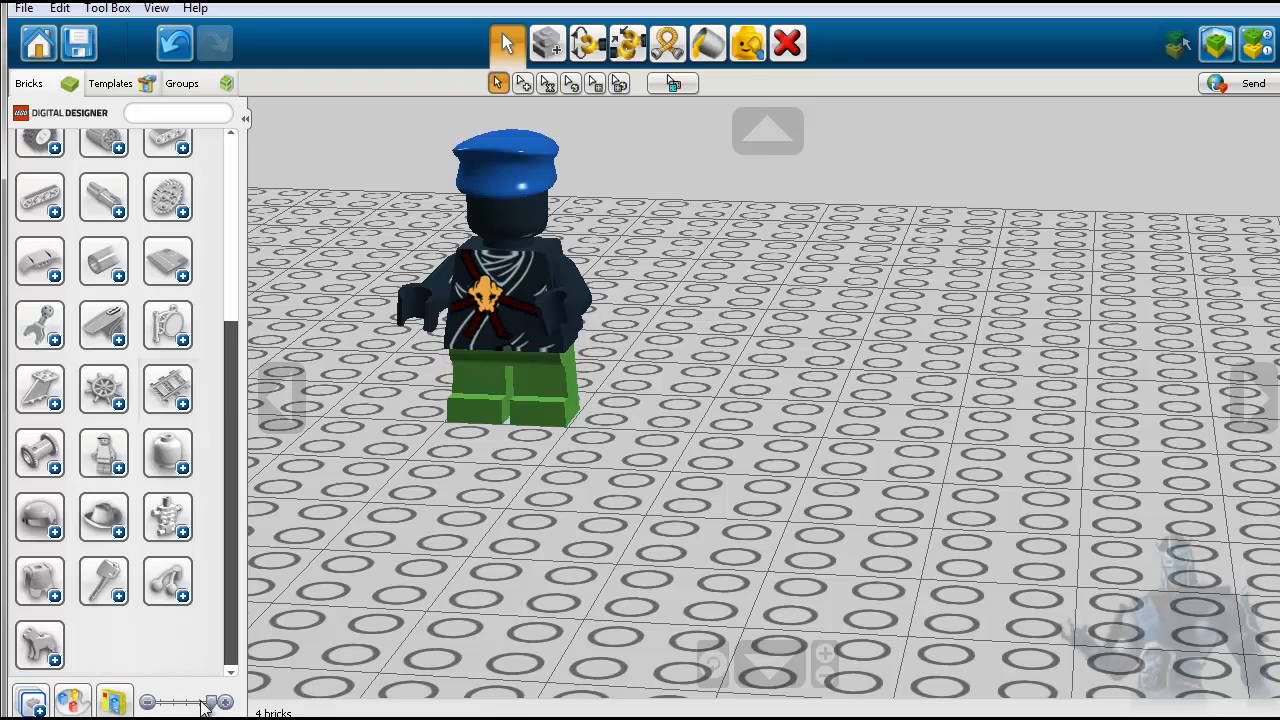
mouse_move(212, 702)
left_mouse_down()
mouse_move(148, 701)
mouse_move(214, 702)
left_mouse_up()
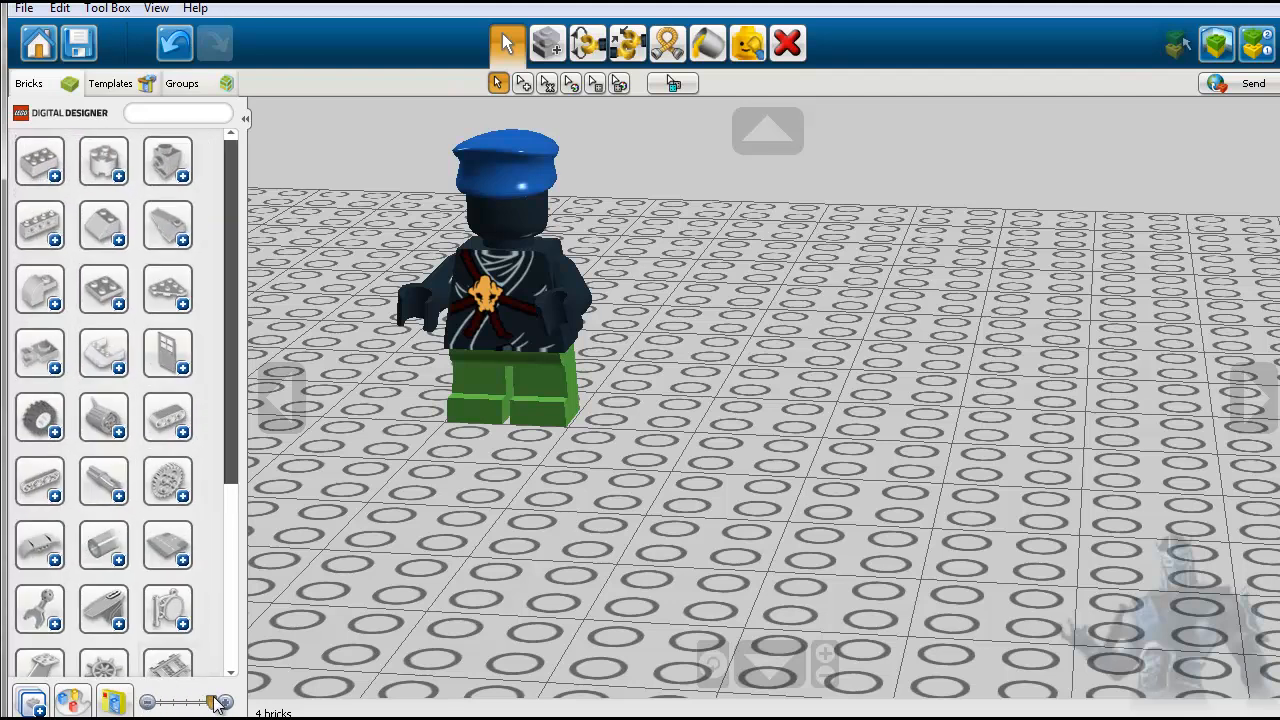